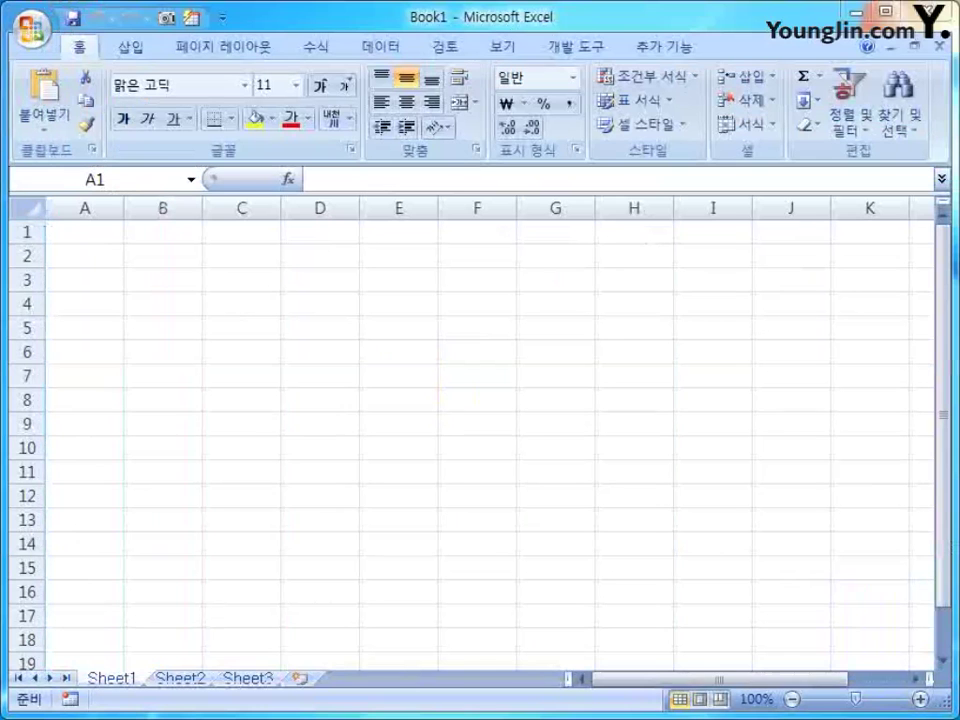
- Paste the copied vehicle data table into Sheet1 starting at cell A2
left_click(86, 260)
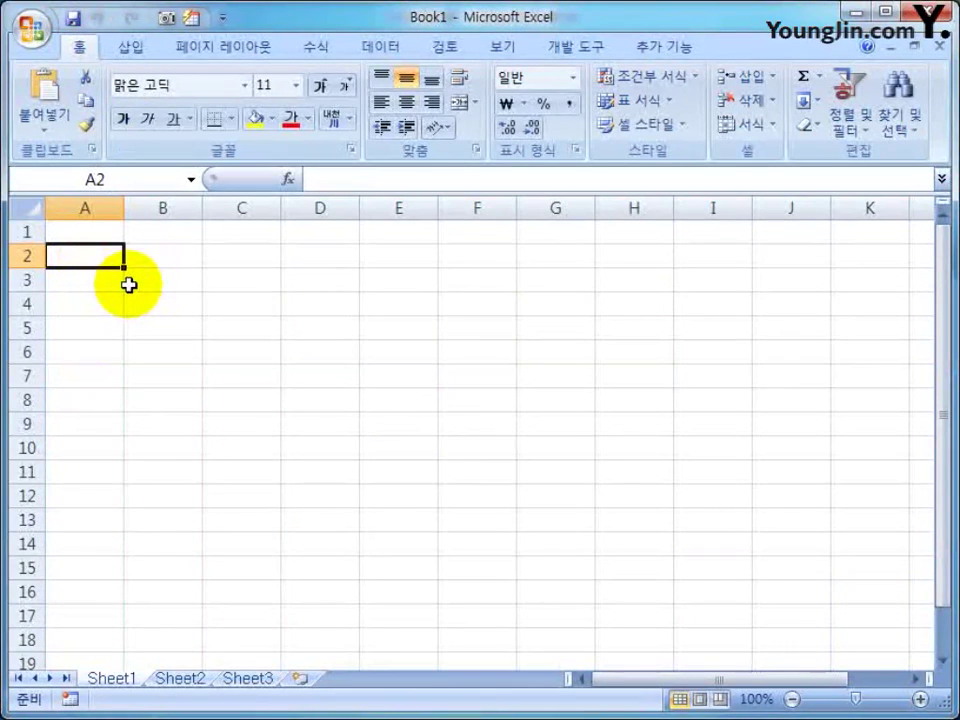
key("ctrl+v")
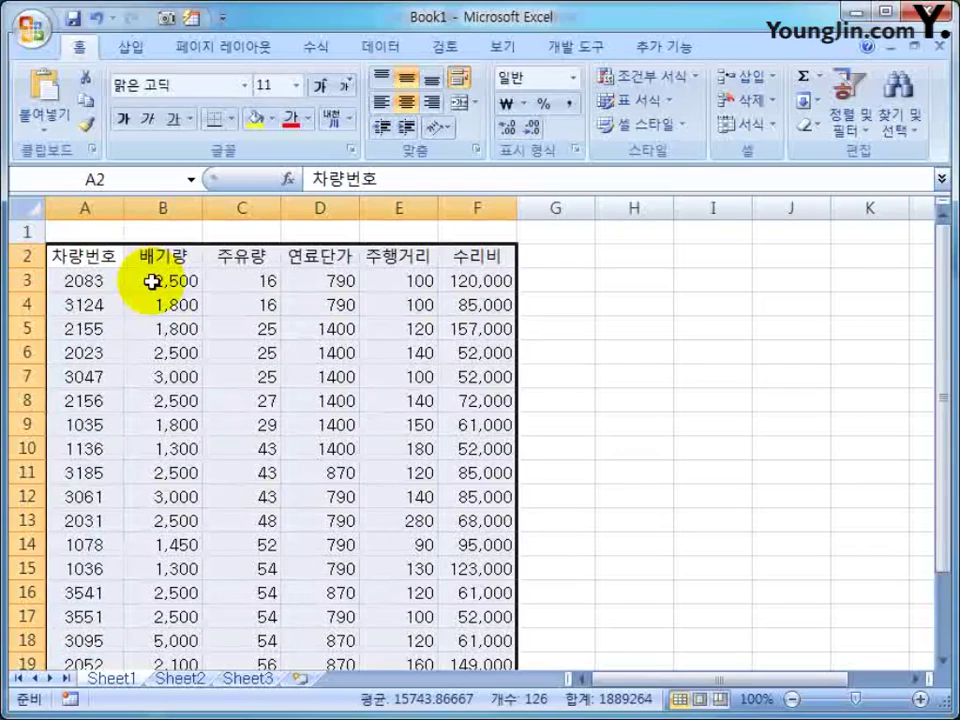
left_click(98, 255)
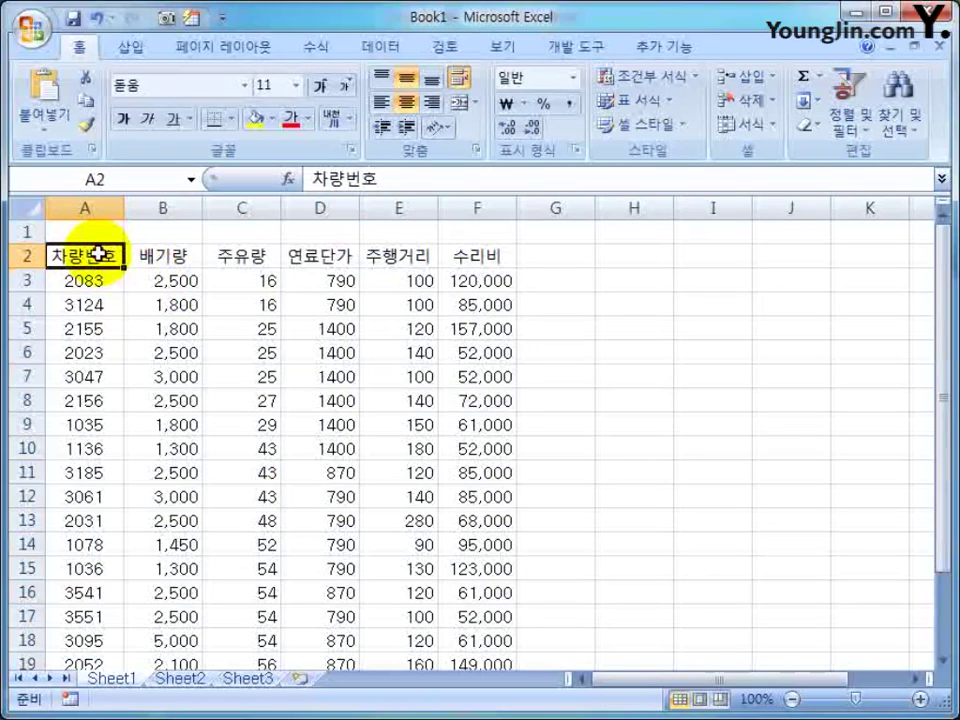
left_click_drag(98, 255, 477, 660)
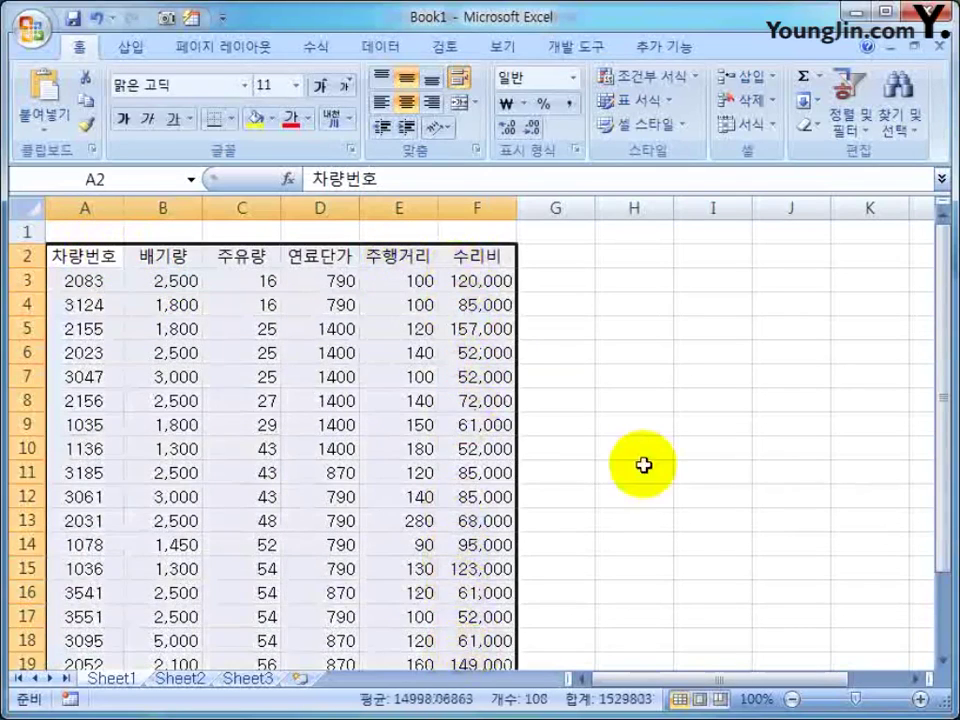
left_click(634, 472)
- Start saving the workbook under a new name, creating and opening a desktop folder named 2007_따라하기
left_click(30, 32)
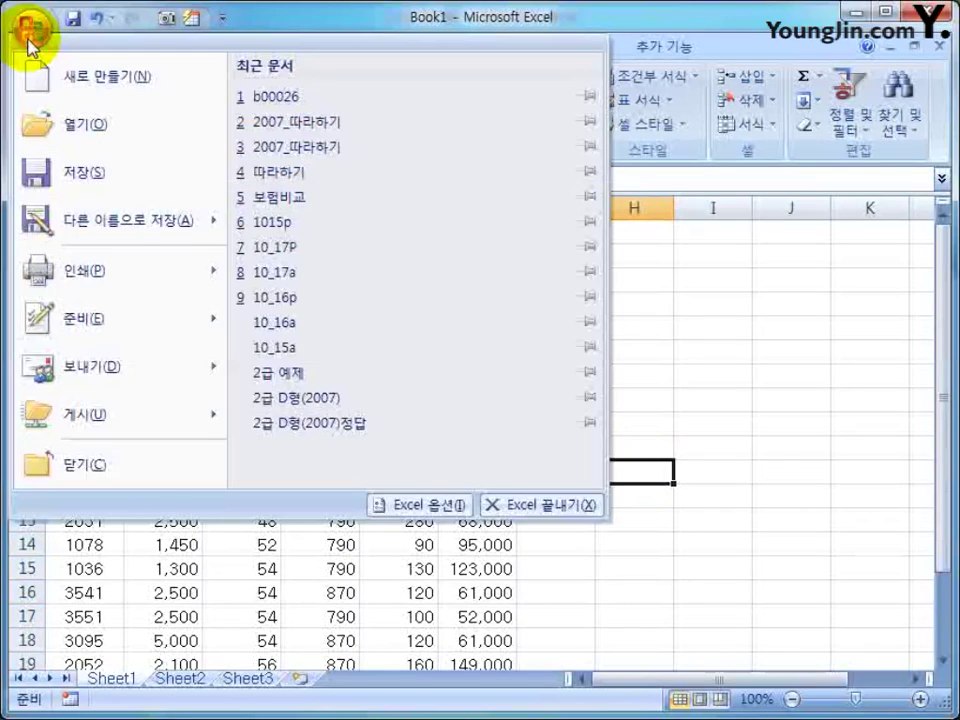
left_click(107, 216)
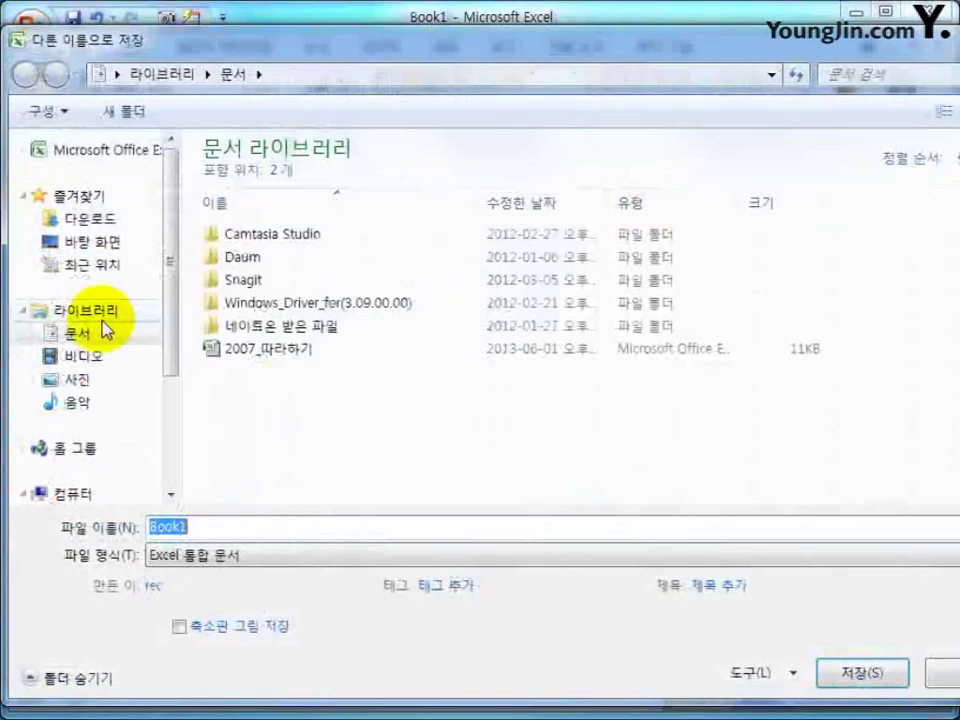
left_click(80, 242)
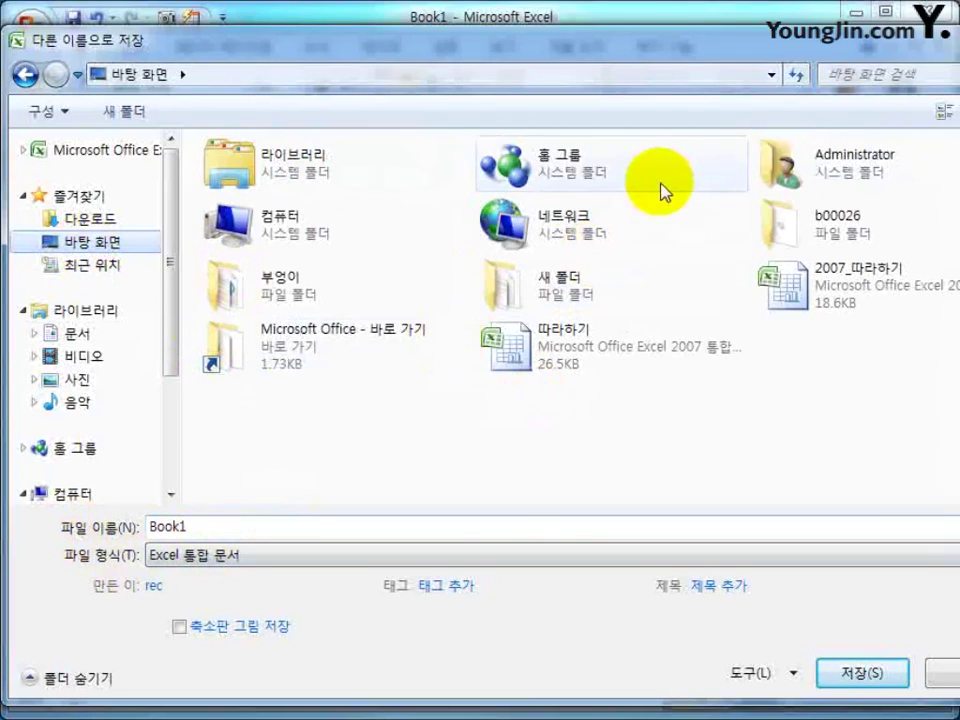
left_click(133, 118)
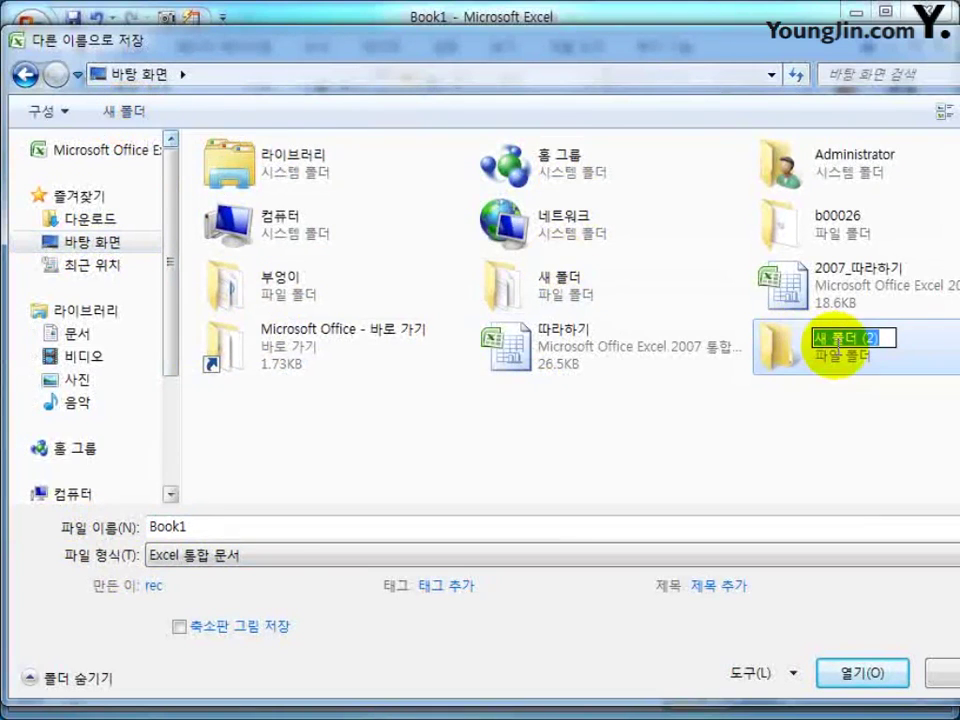
type("2007_")
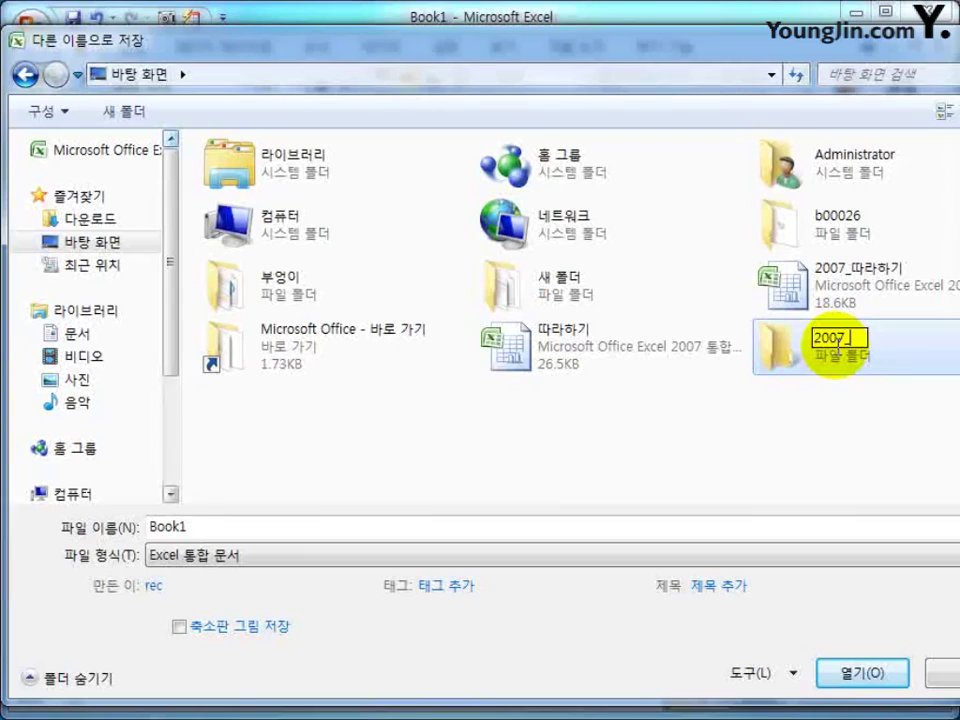
type("따")
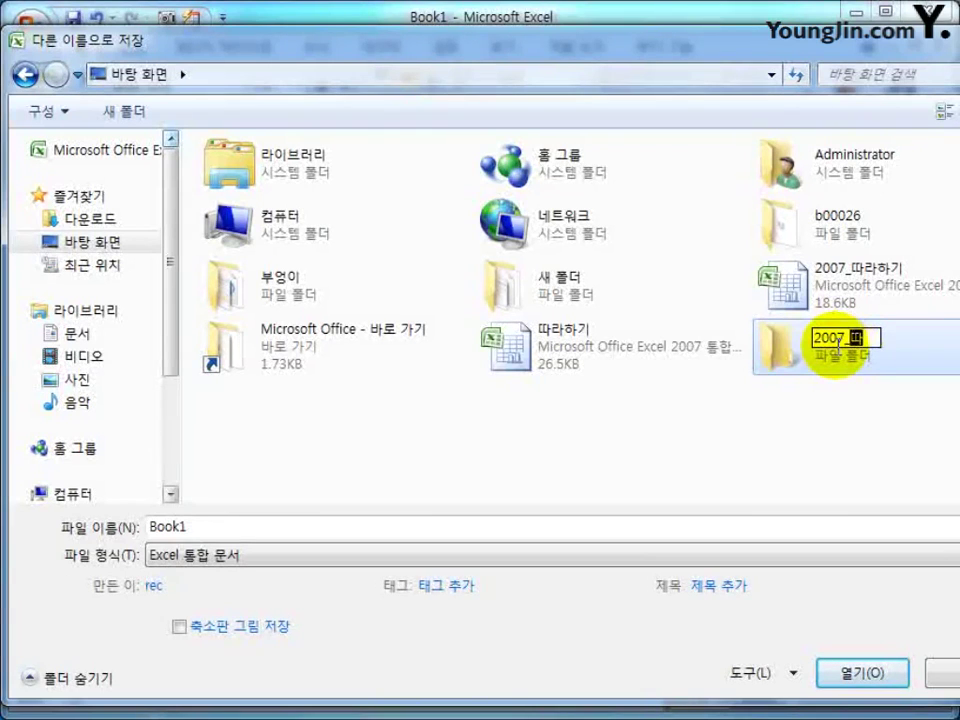
type("라하기")
key("Return")
double_click(836, 343)
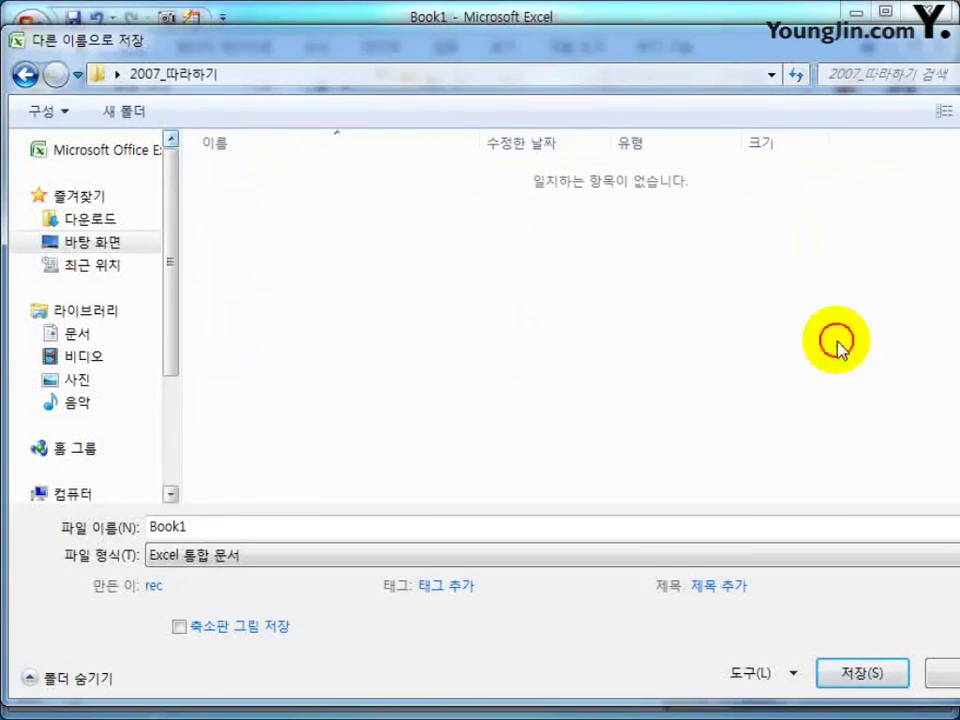
- Save the workbook in the new folder under the file name 2007_따라하기
double_click(258, 528)
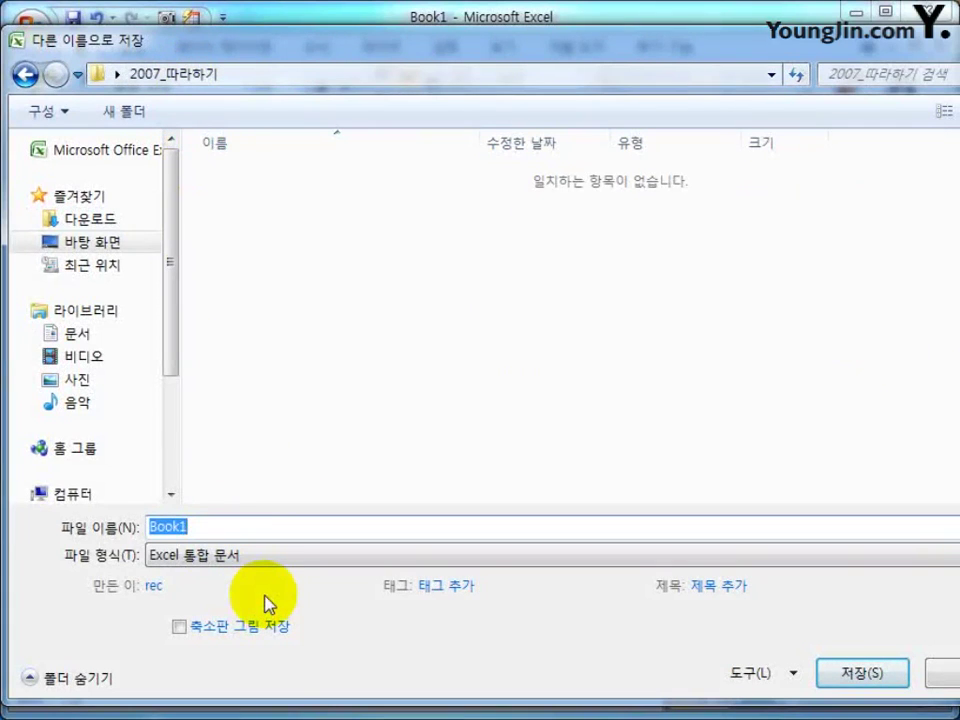
type("2007_따라하기")
key("Return")
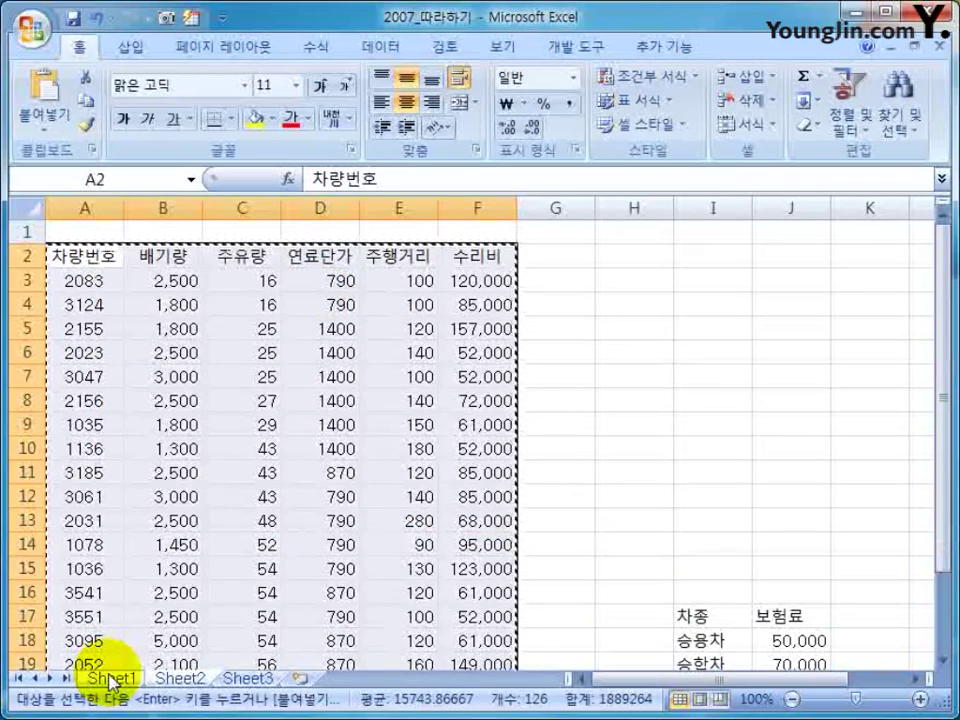
- Enter the title 운행시 차량 유지비 계산 in cell A1 of Sheet1
left_click(112, 681)
left_click(255, 562)
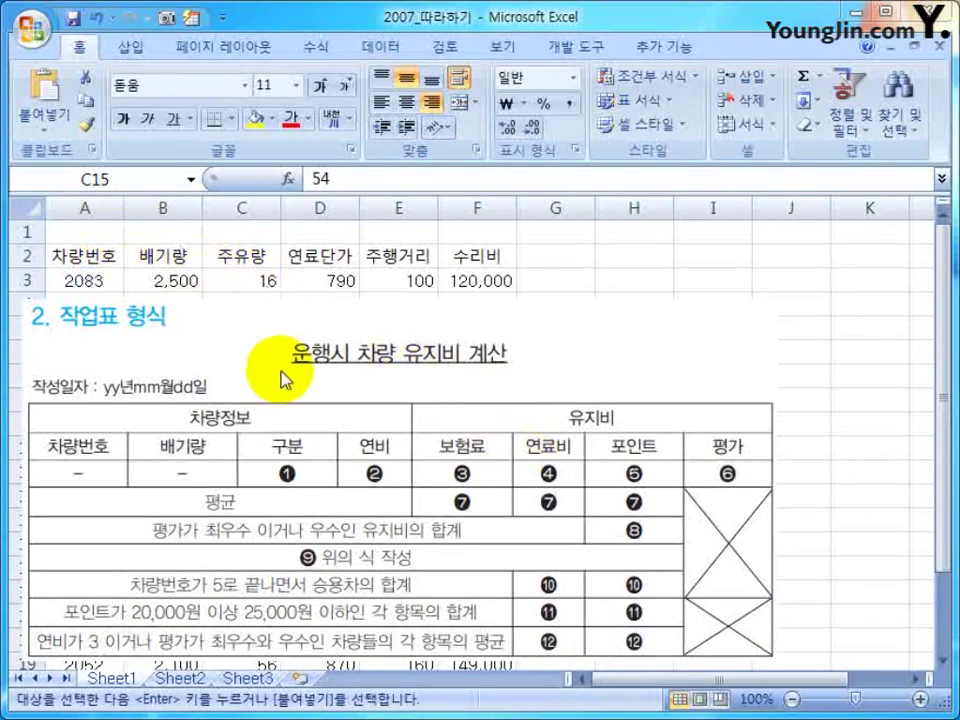
key("ctrl+Home")
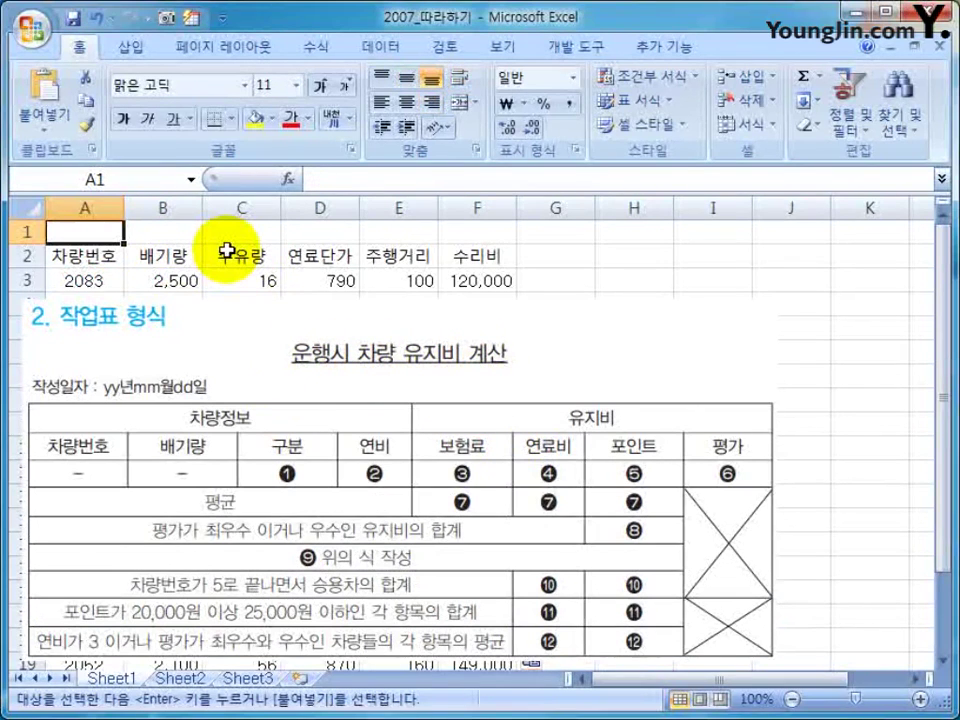
type("dn")
key("BackSpace")
key("BackSpace")
key("Hangul")
type("운행시 차")
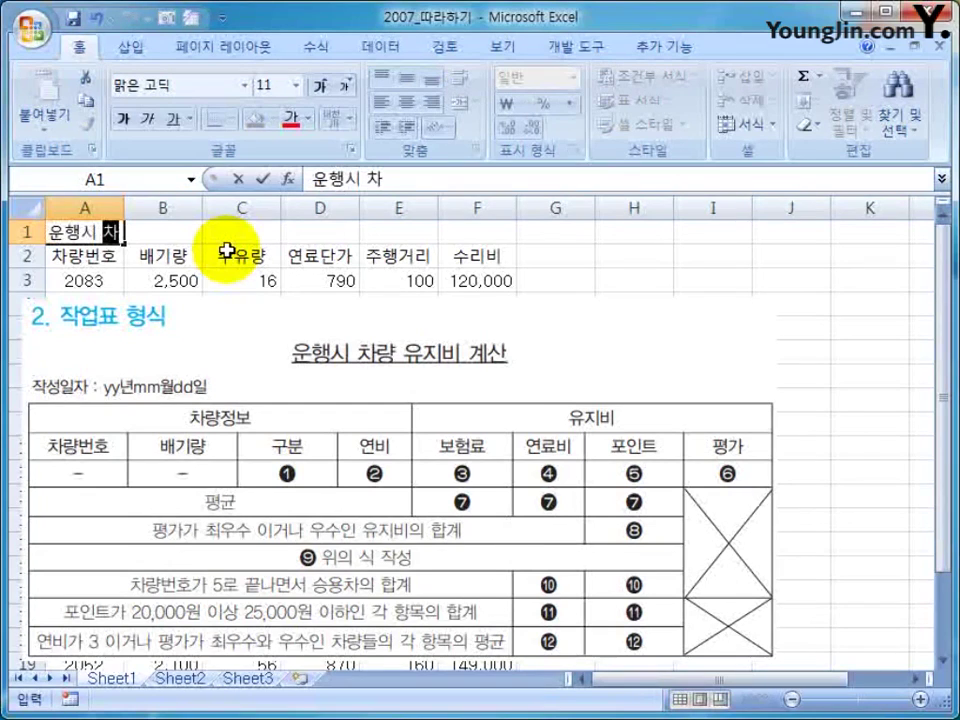
type("량 ㅇ")
key("BackSpace")
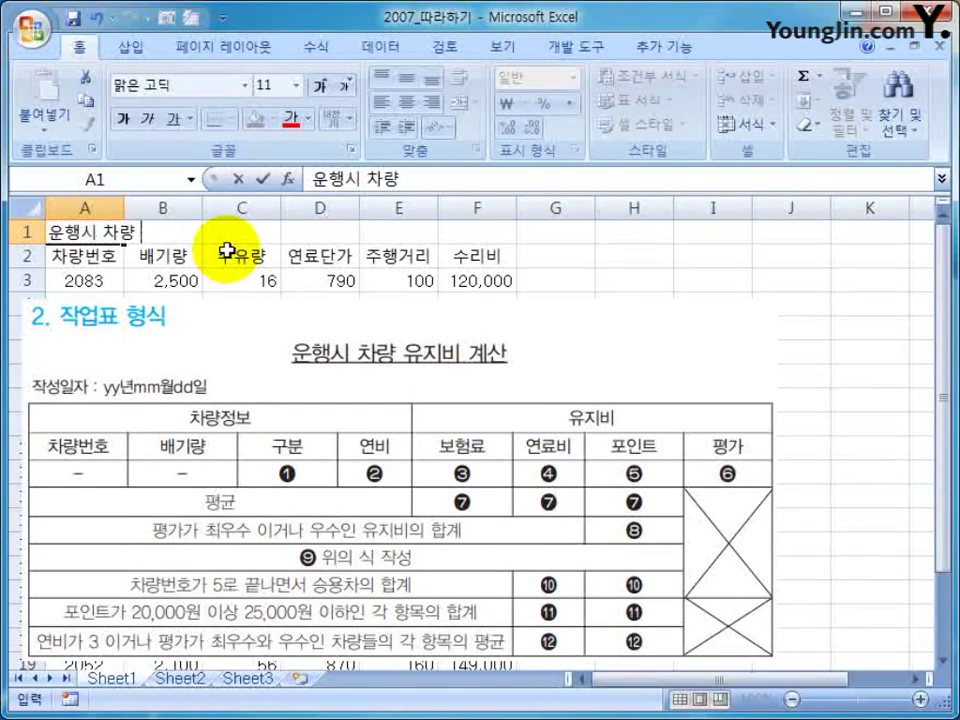
type("유지비 계산")
key("ctrl+Return")
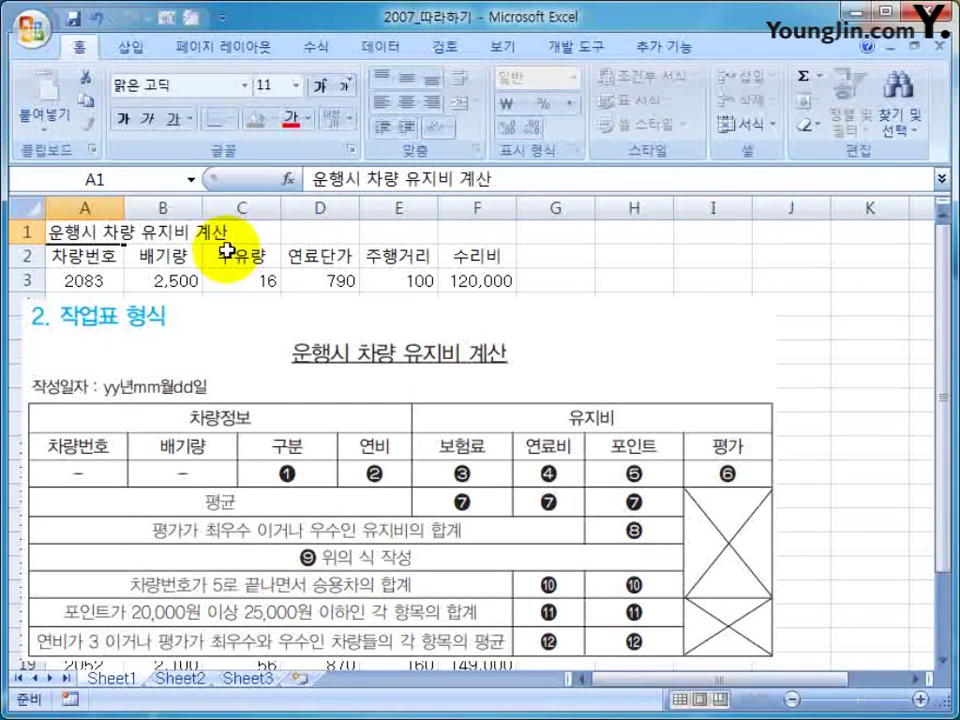
key("Return")
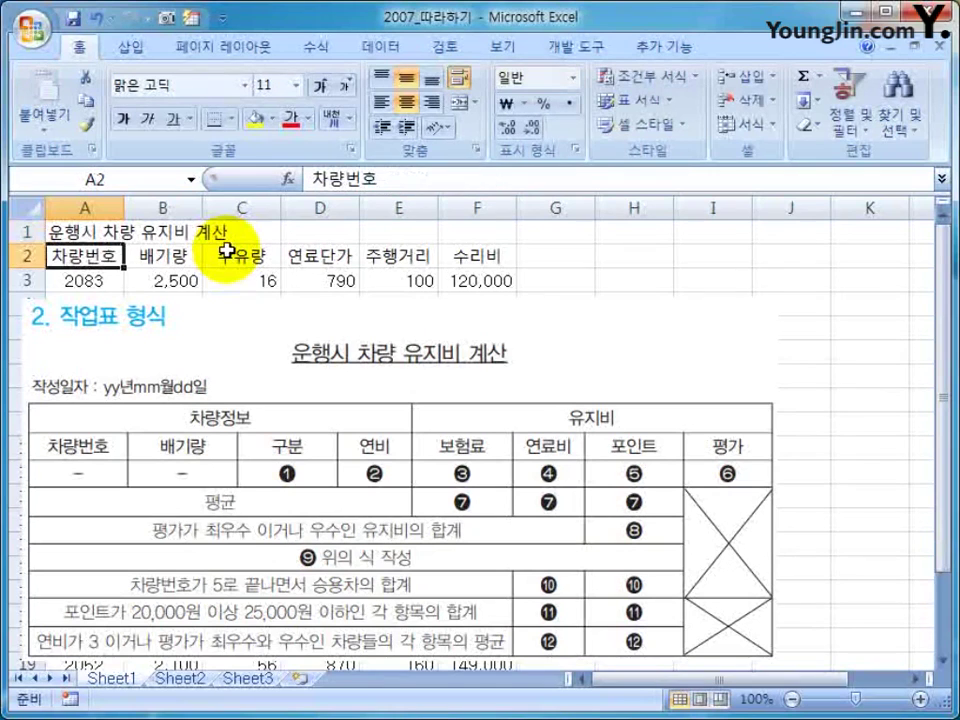
- Insert an empty row above the column header row, directly below the title
left_click(22, 255)
right_click(22, 255)
left_click(108, 372)
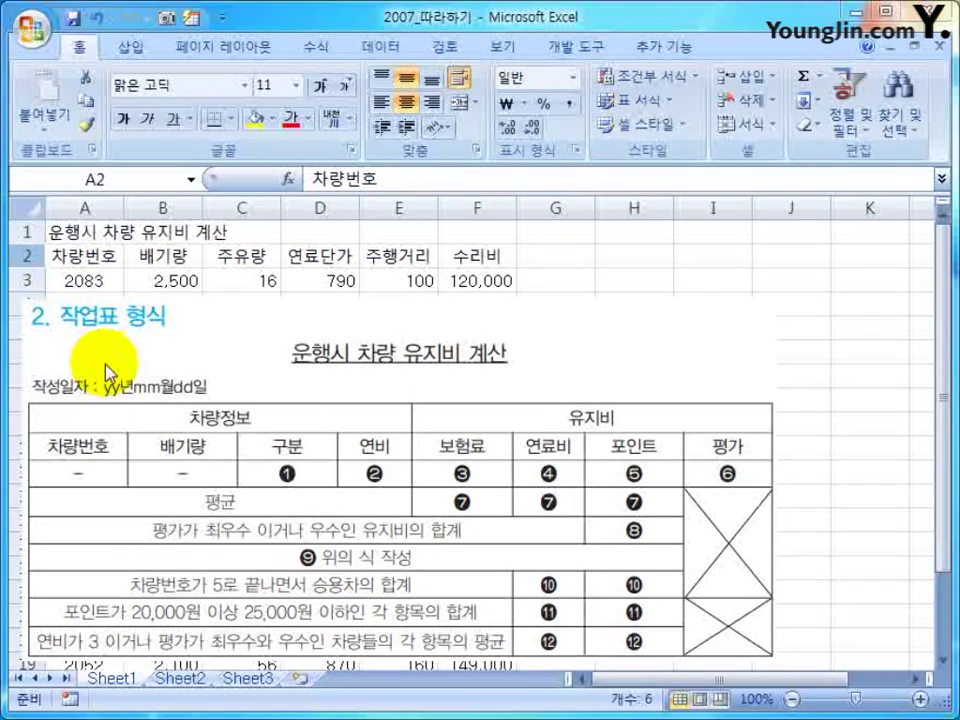
left_click(22, 255)
right_click(24, 255)
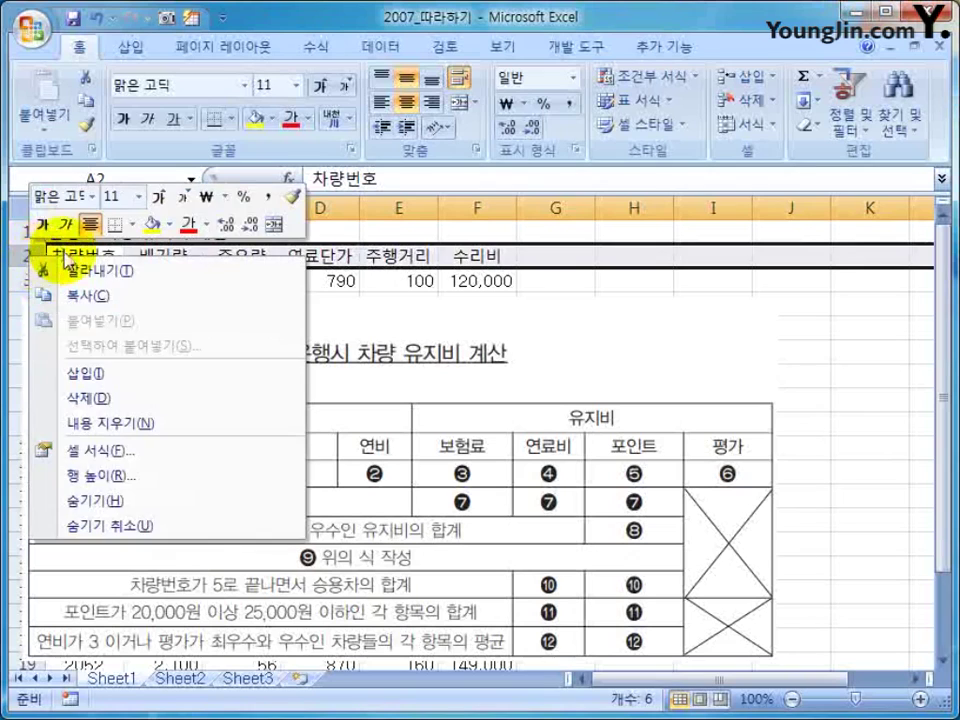
left_click(90, 371)
- Enter the label 작성일자 : in cell A2 and the date 2013-06-01 in cell B2
left_click(86, 255)
type("ㅈ")
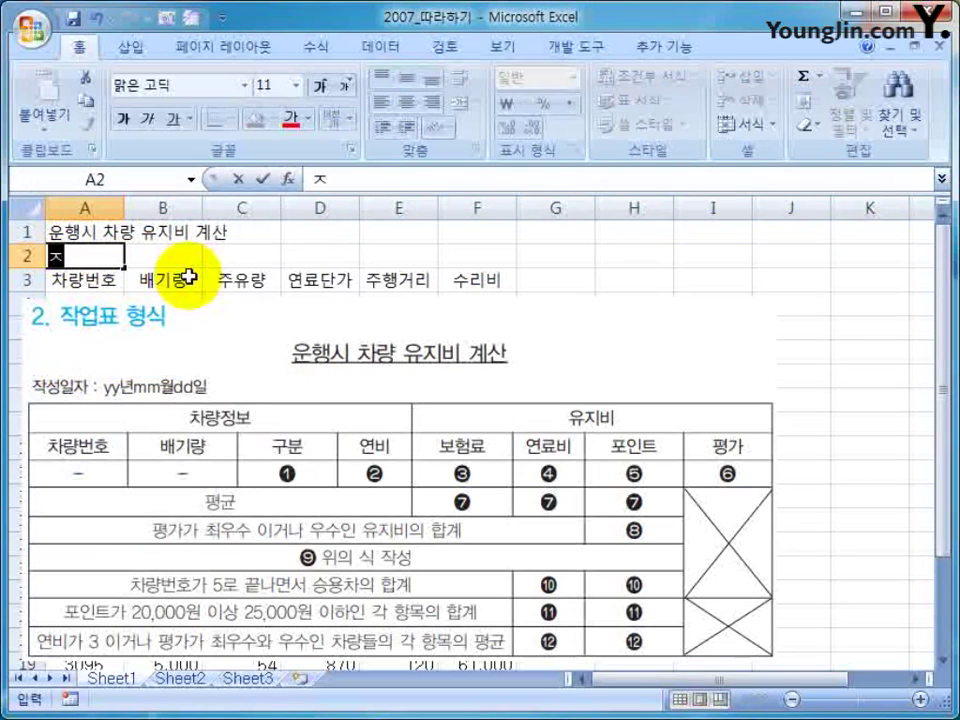
type("작성일자")
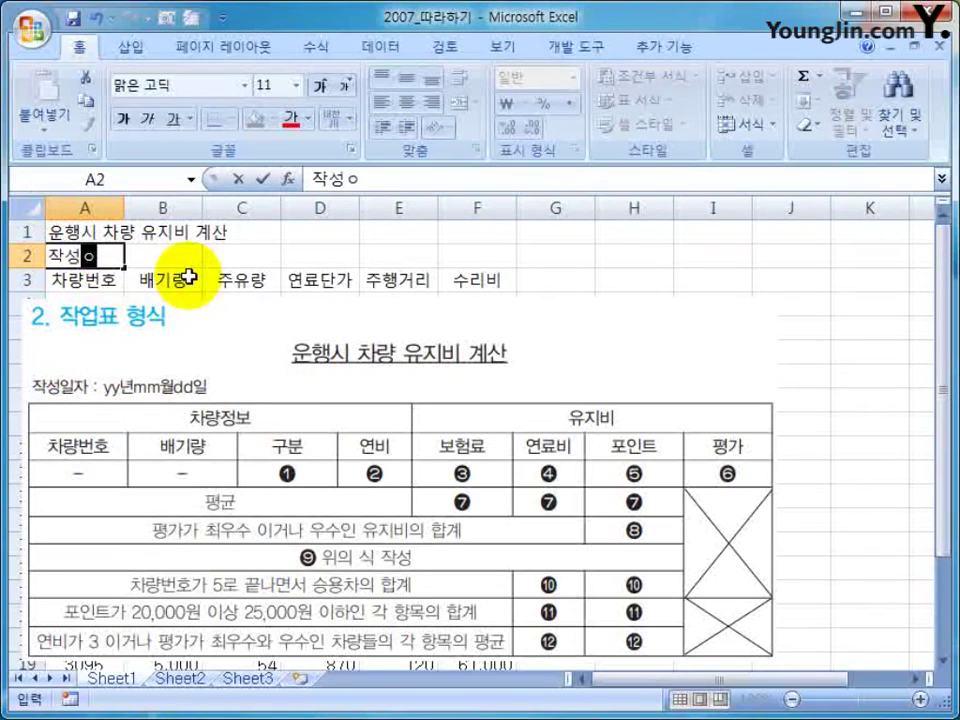
type(" :")
key("Tab")
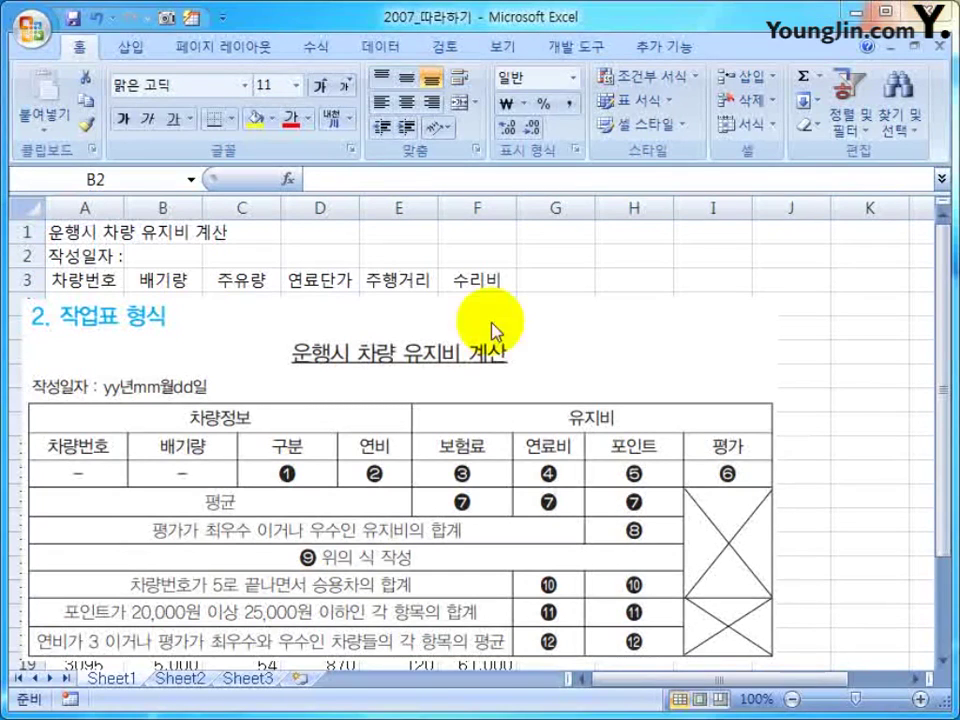
left_click(166, 256)
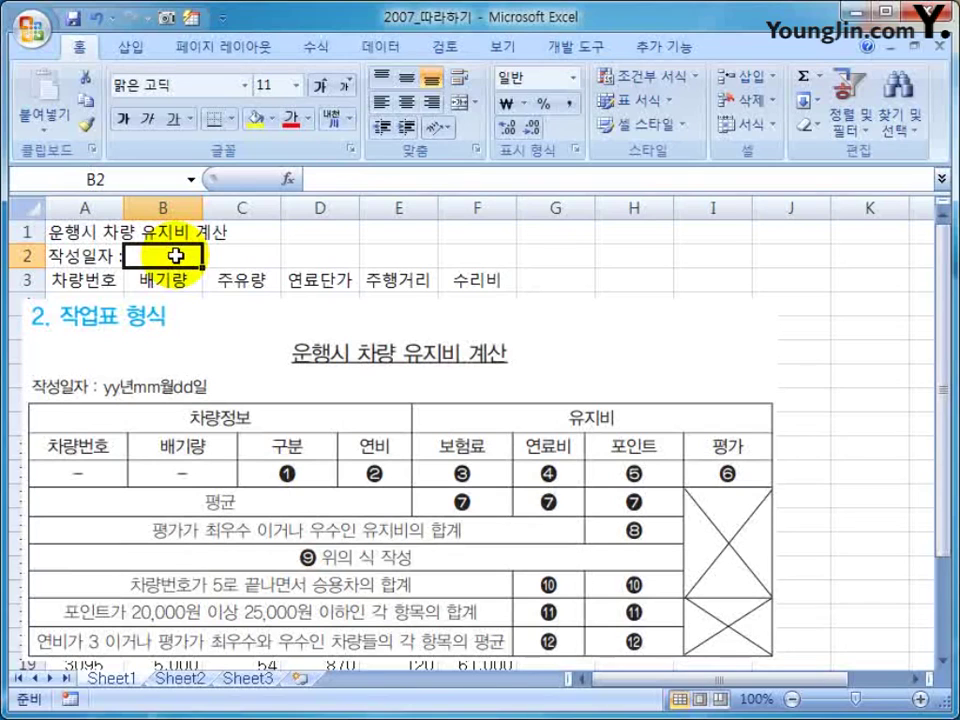
type("2013-06-01")
key("ctrl+Return")
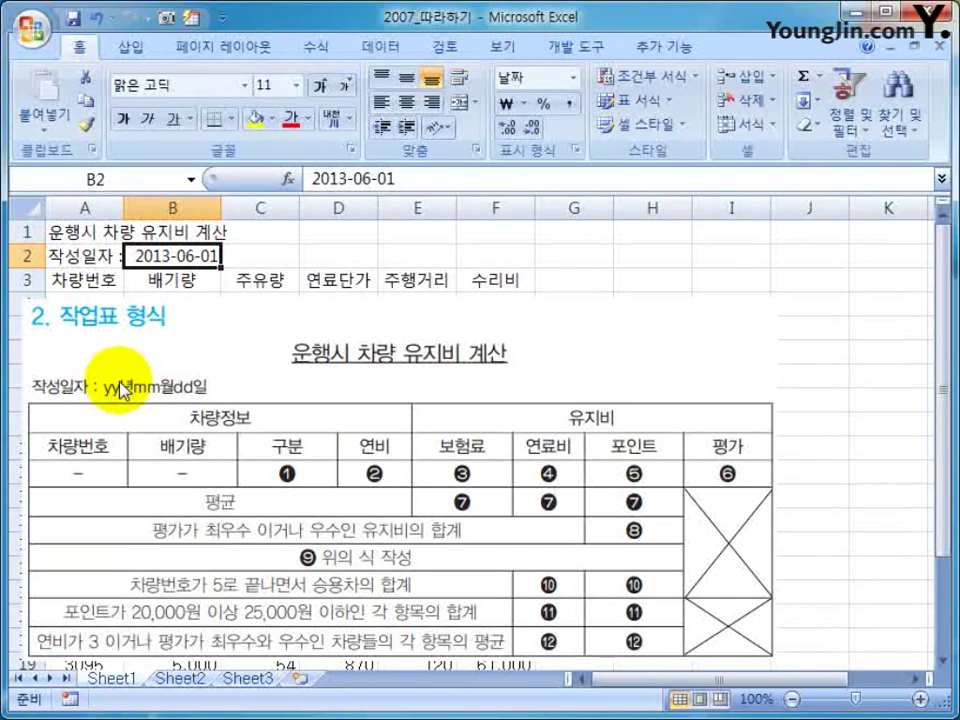
- Apply the custom number format yy년mm월dd일 to the date in cell B2
key("ctrl+1")
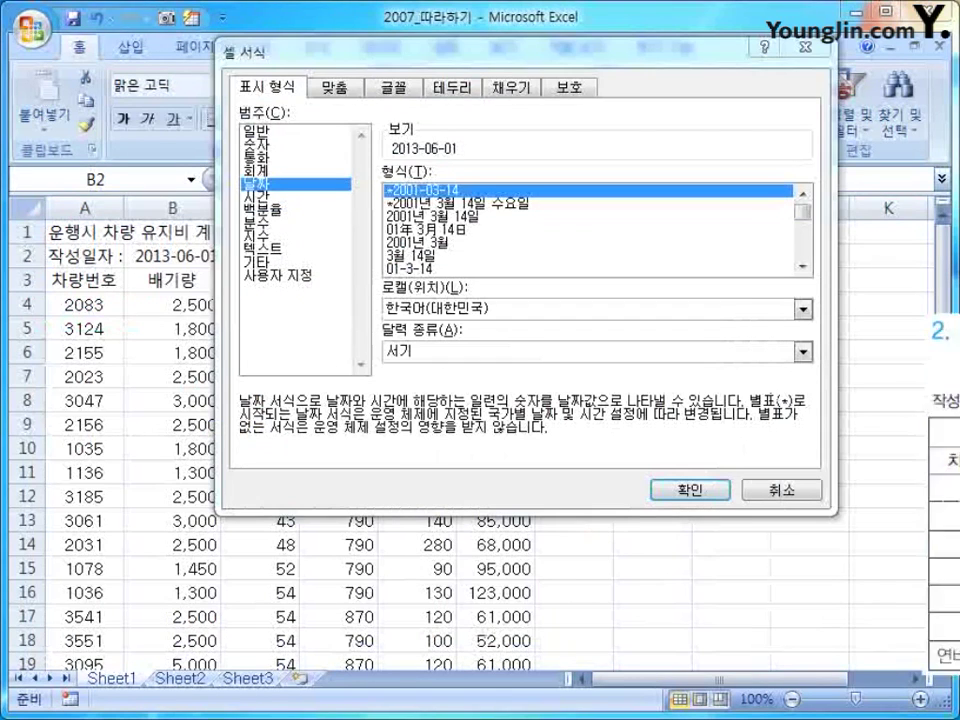
left_click(275, 275)
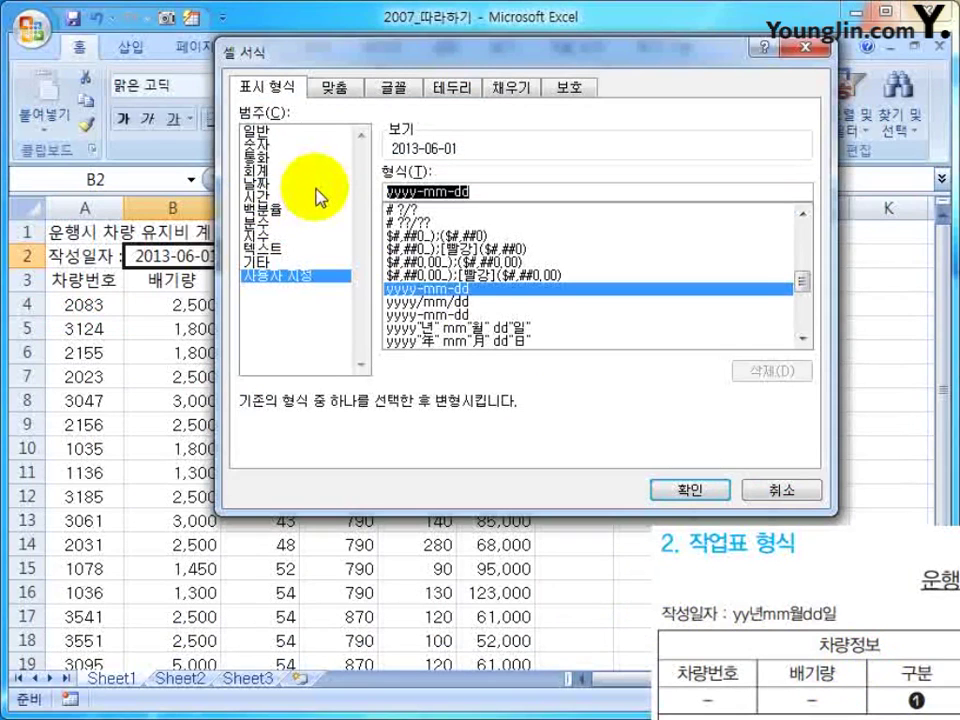
type("yyss")
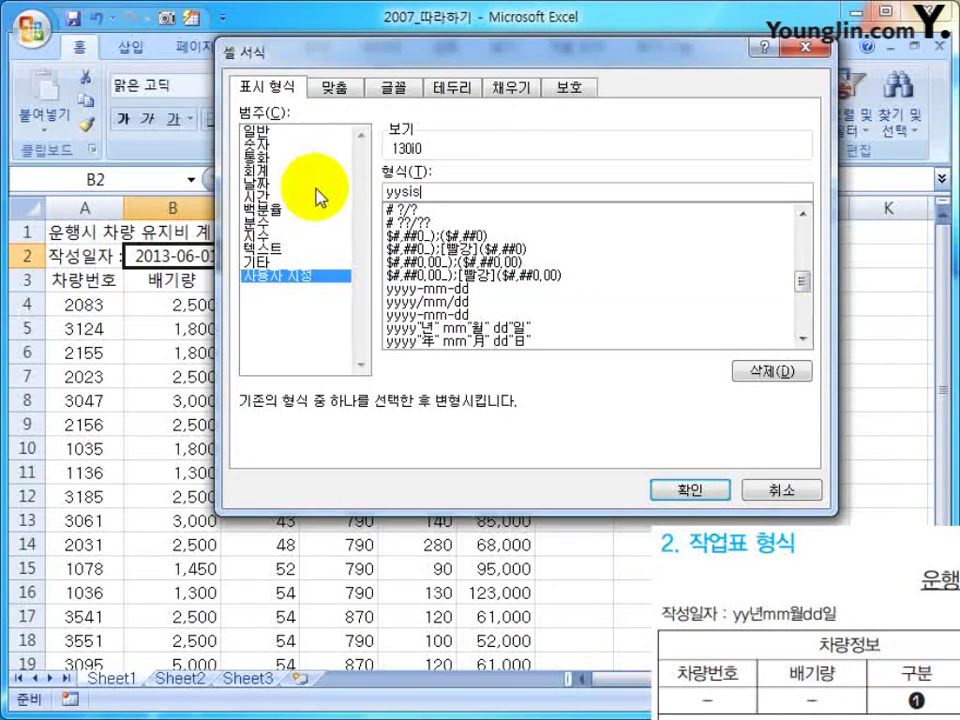
key("BackSpace")
key("BackSpace")
type("년")
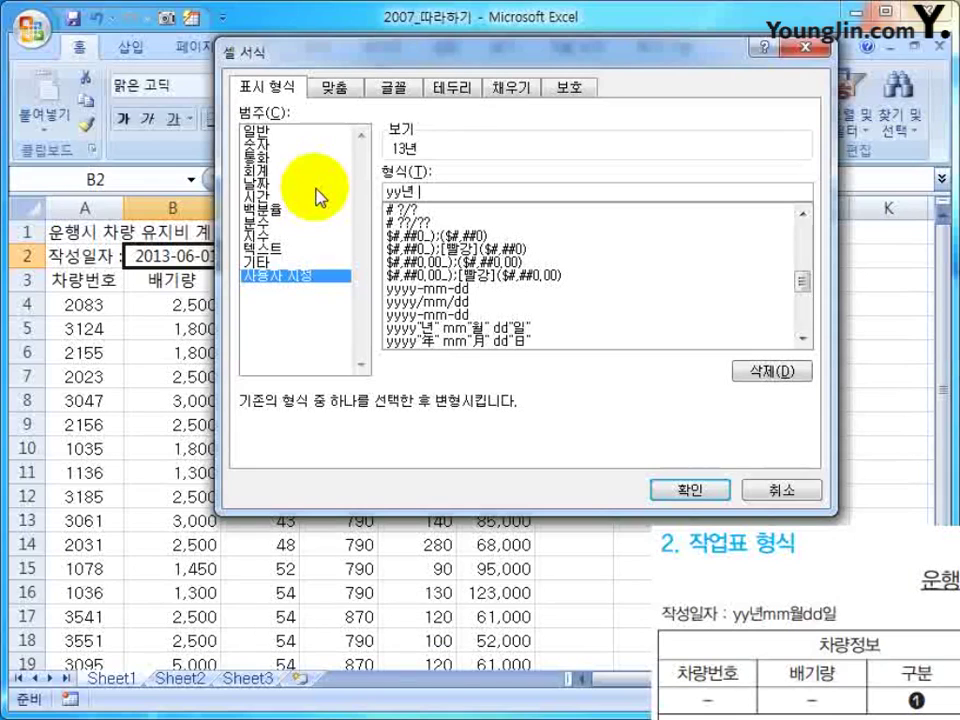
type("ㅡ")
key("BackSpace")
type("ㅡ")
key("BackSpace")
type("mm월")
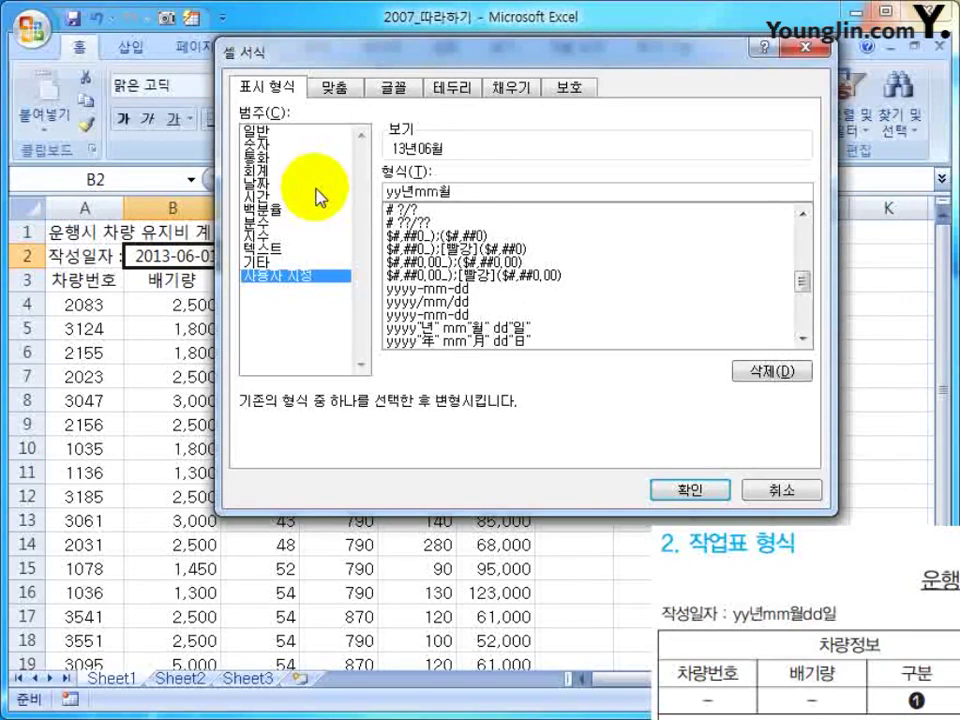
type("dd일")
key("Return")
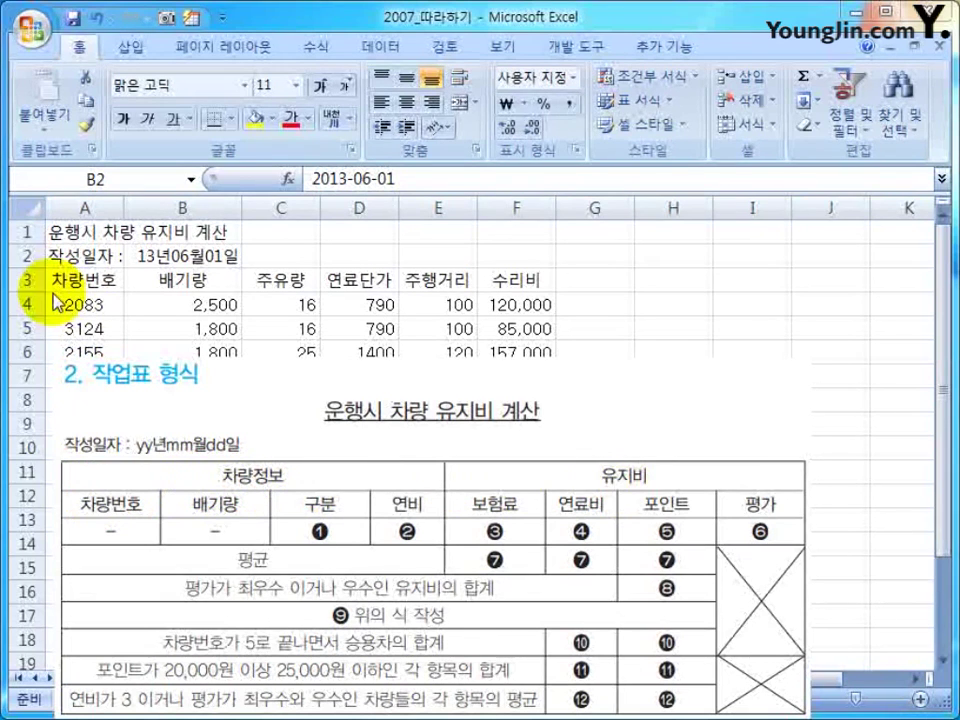
- Insert an empty row above the column header row and enter the label 차량정보 in cell A3
left_click(27, 279)
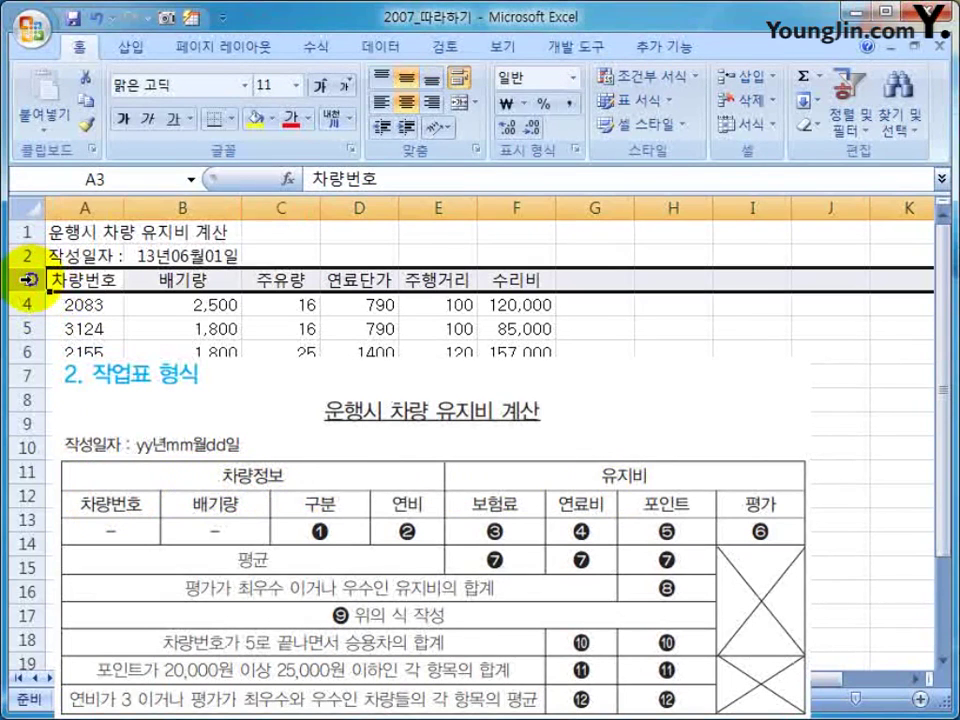
right_click(27, 279)
left_click(70, 454)
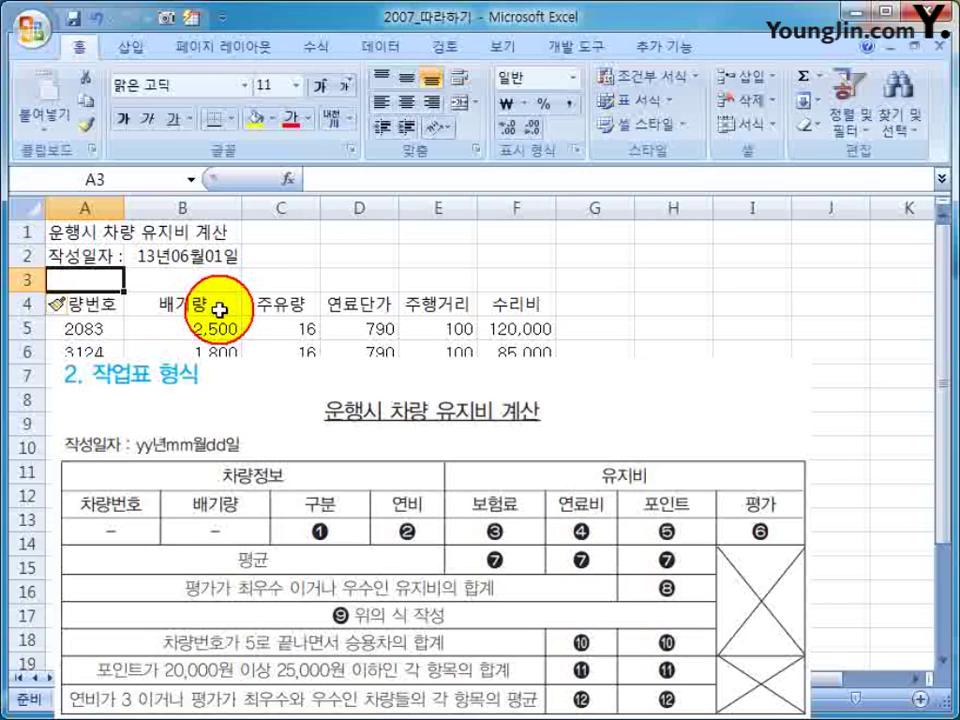
type("차량정보")
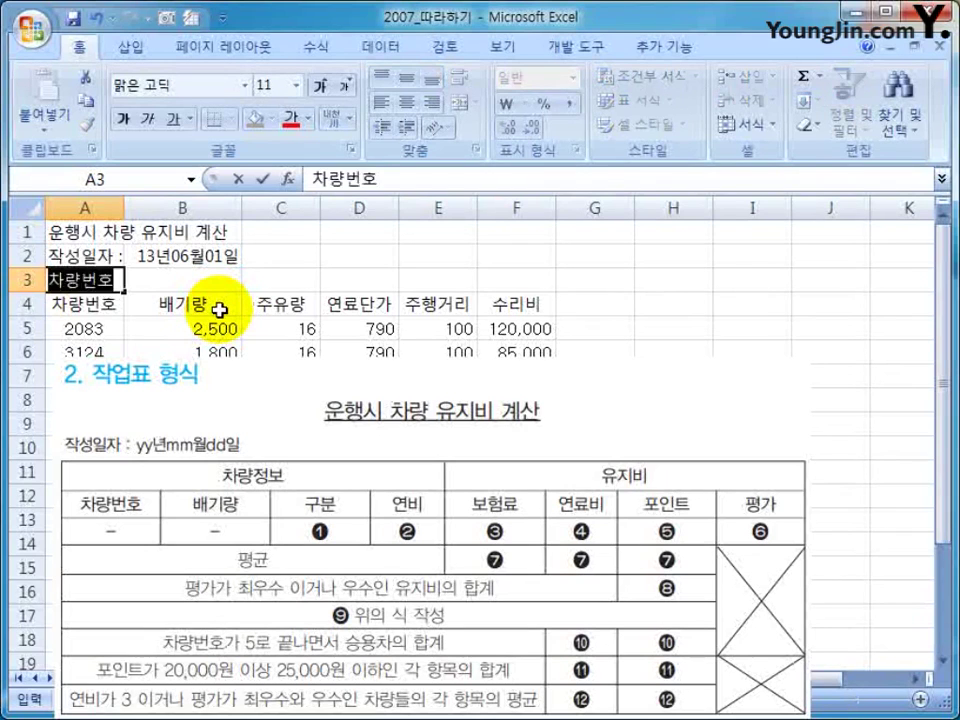
key("Return")
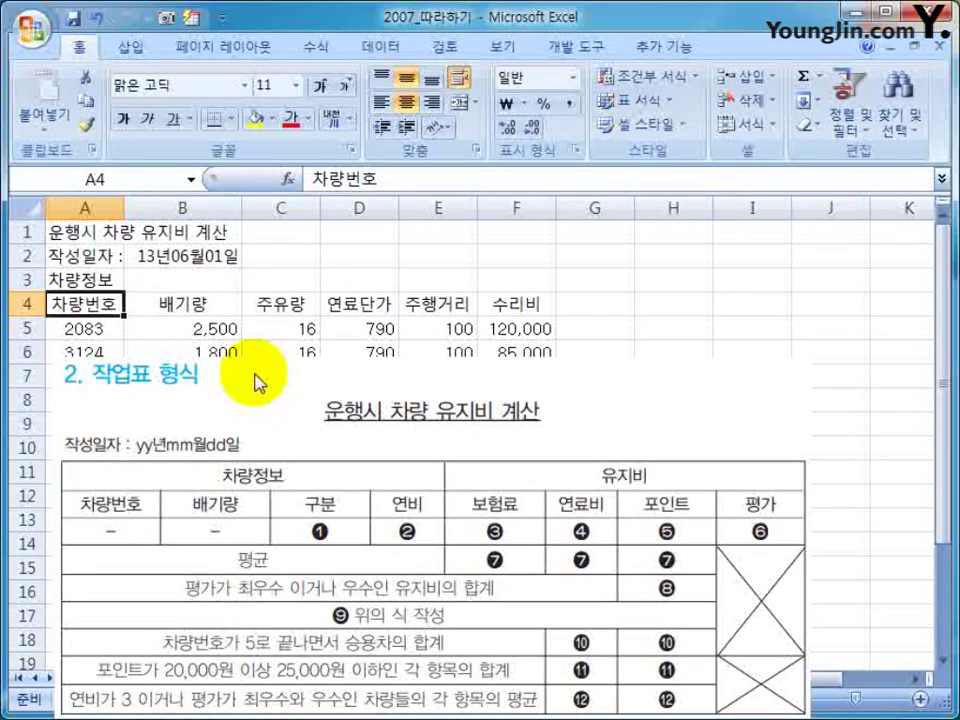
- Compare the existing headers in row 4 from column C onward with the columns required by the given table layout
left_click(270, 303)
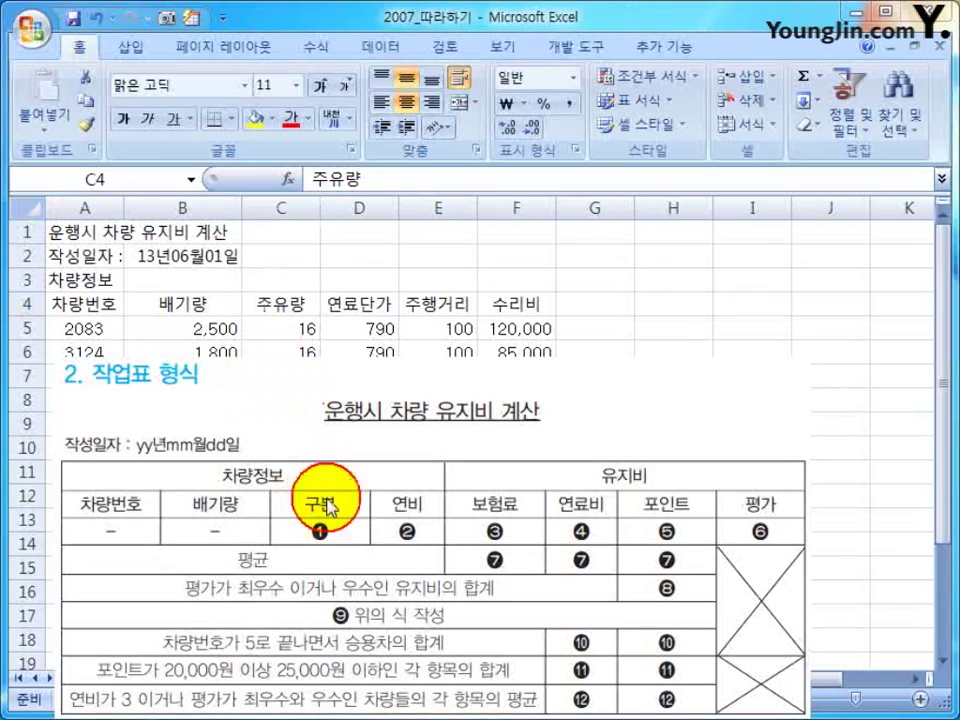
left_click(362, 300)
left_click(422, 303)
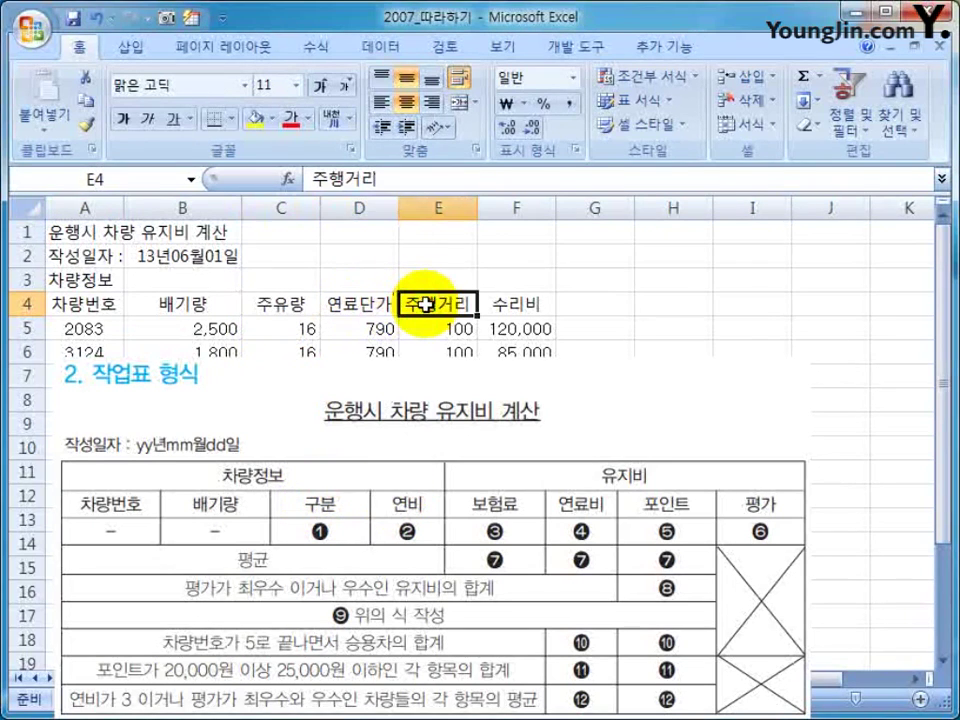
left_click(497, 306)
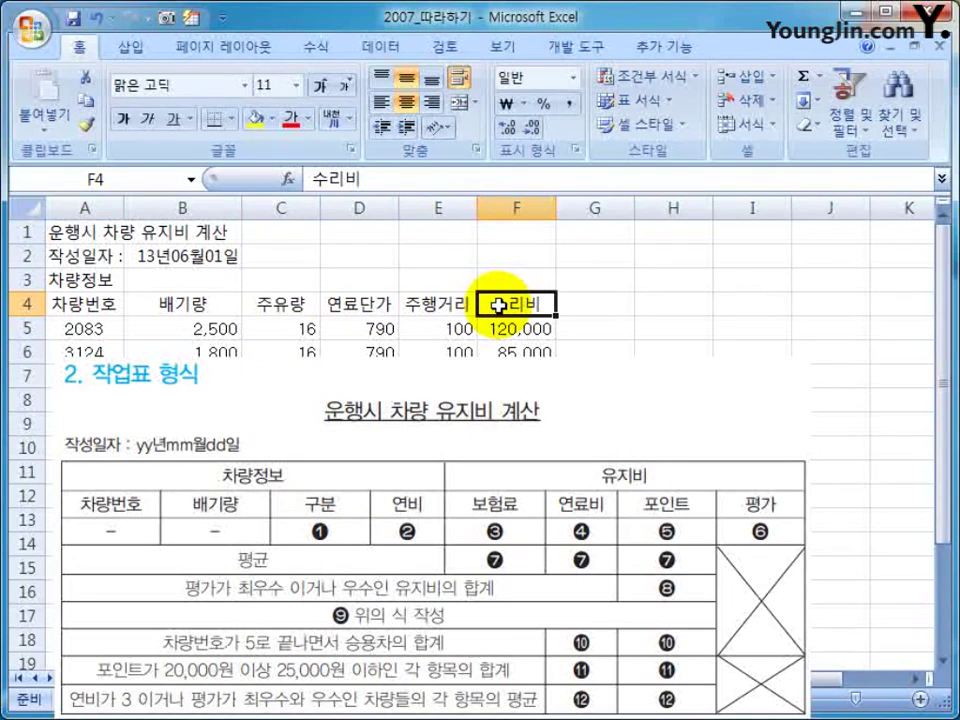
left_click(576, 304)
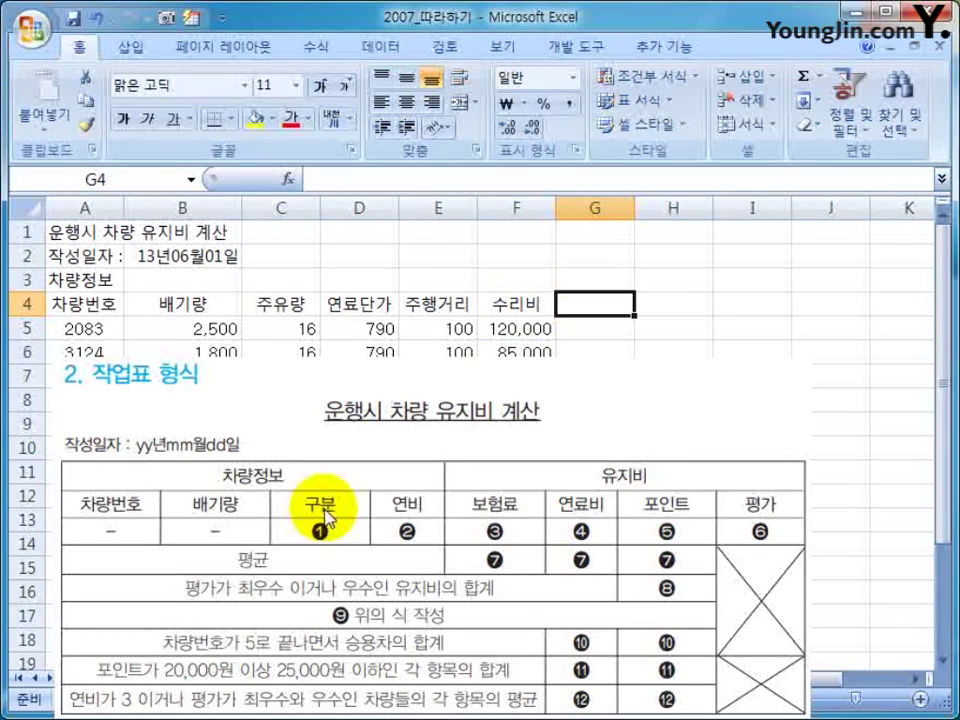
left_click(359, 305)
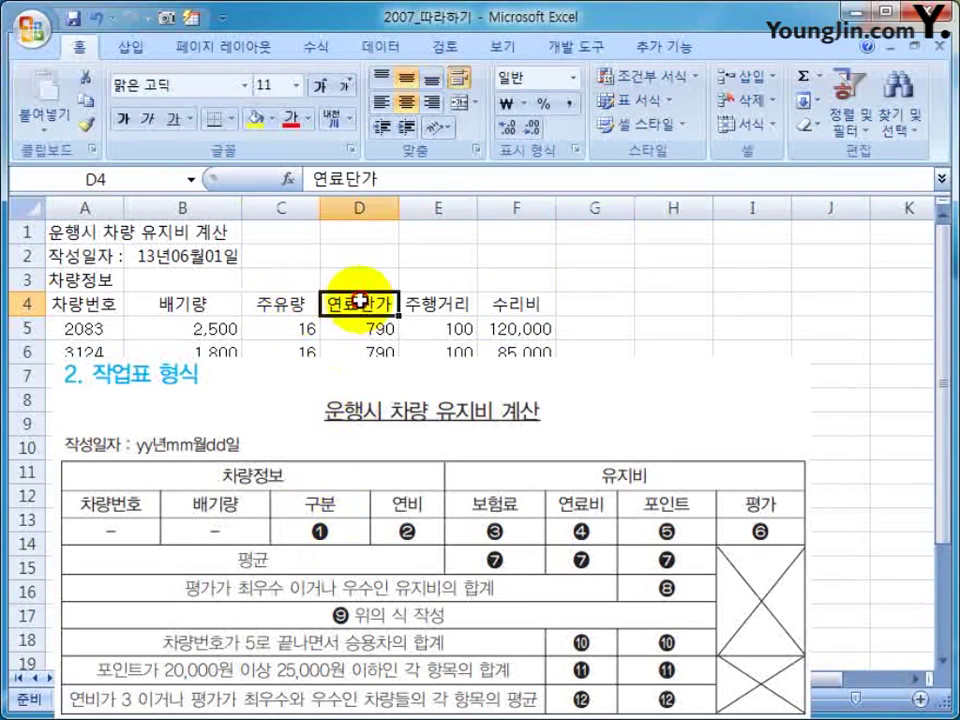
left_click(438, 304)
- Add the column headers 구분, 연비 and 보험료 in cells G4 to I4
left_click(583, 303)
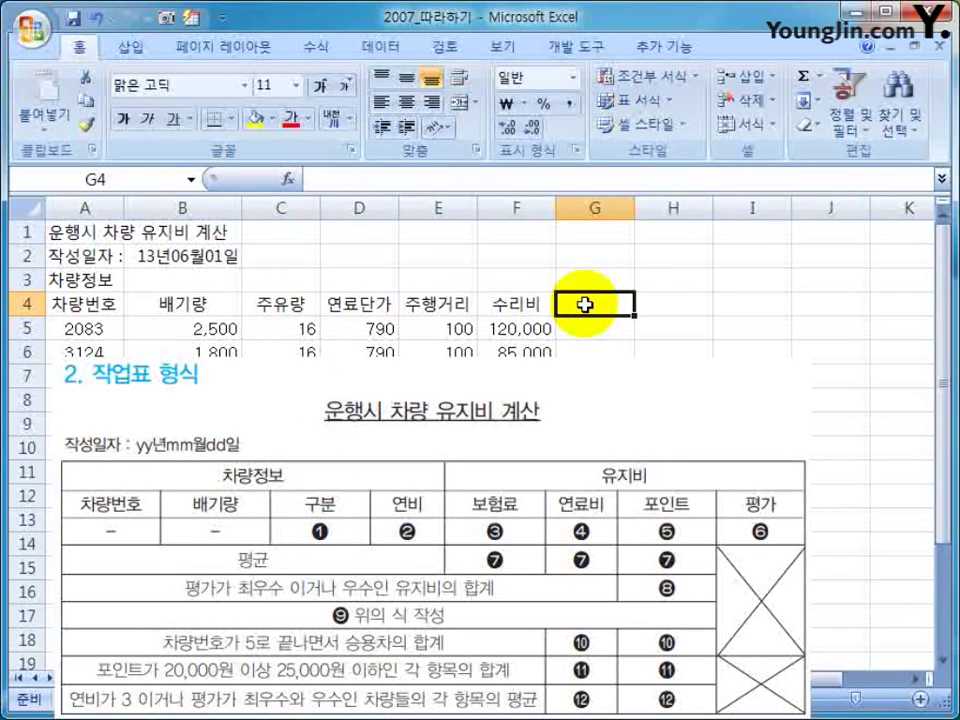
type("구분")
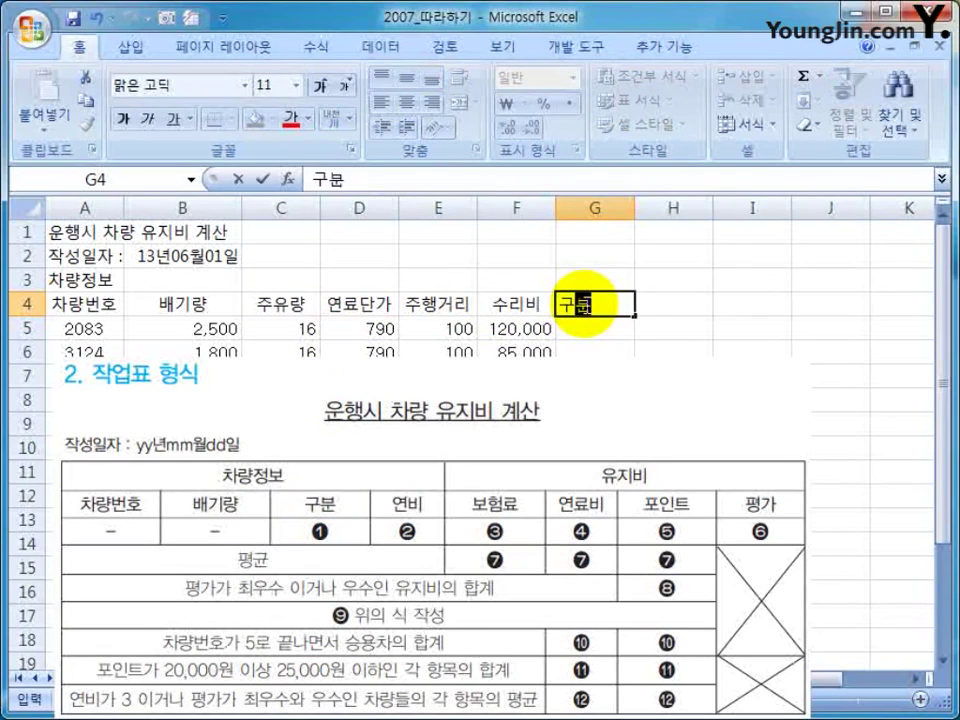
key("Tab")
type("연ㅂㅣ")
key("Tab")
type("보험")
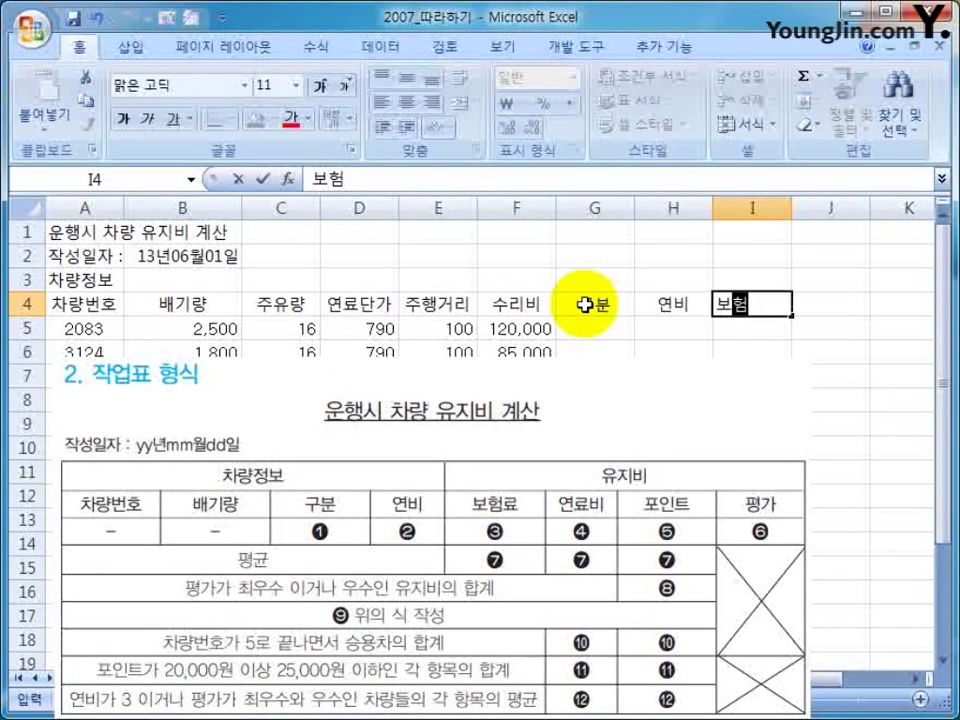
type("료")
key("Tab")
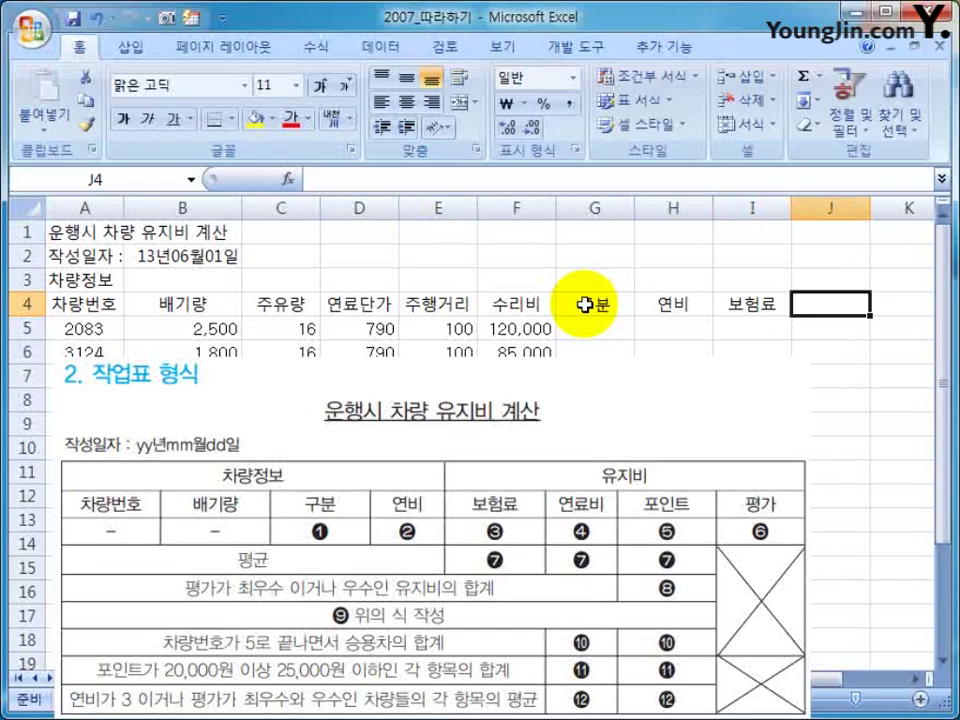
- Add the column headers 연료비, 포인트 and 평가 in cells J4 to L4
type("연료비")
key("Tab")
type("포인ㅌ")
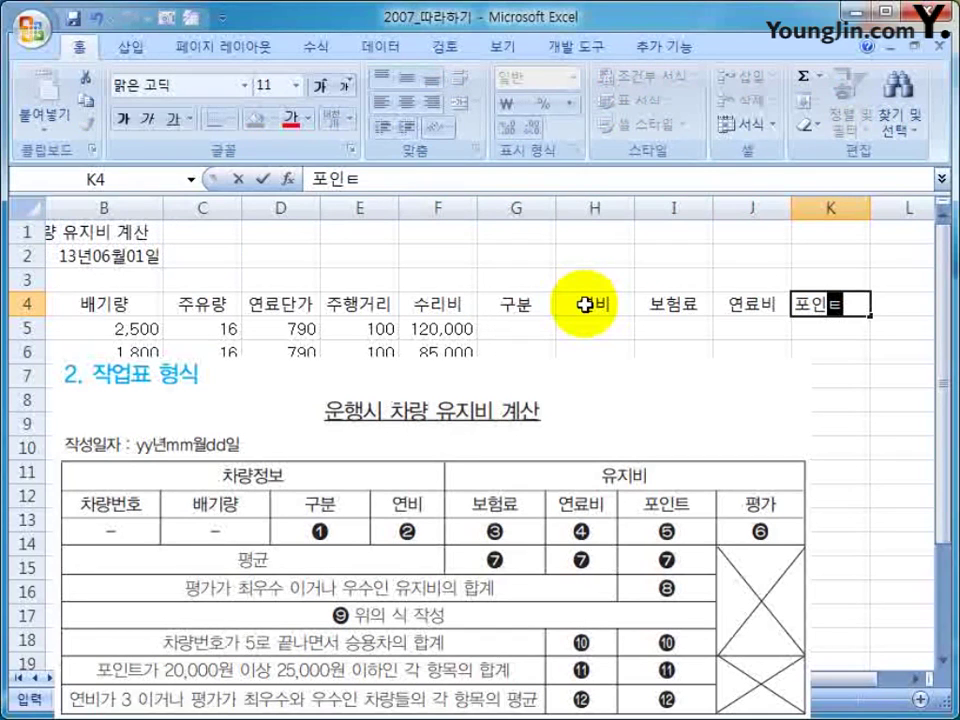
type("ㅡ")
key("Tab")
type("평가")
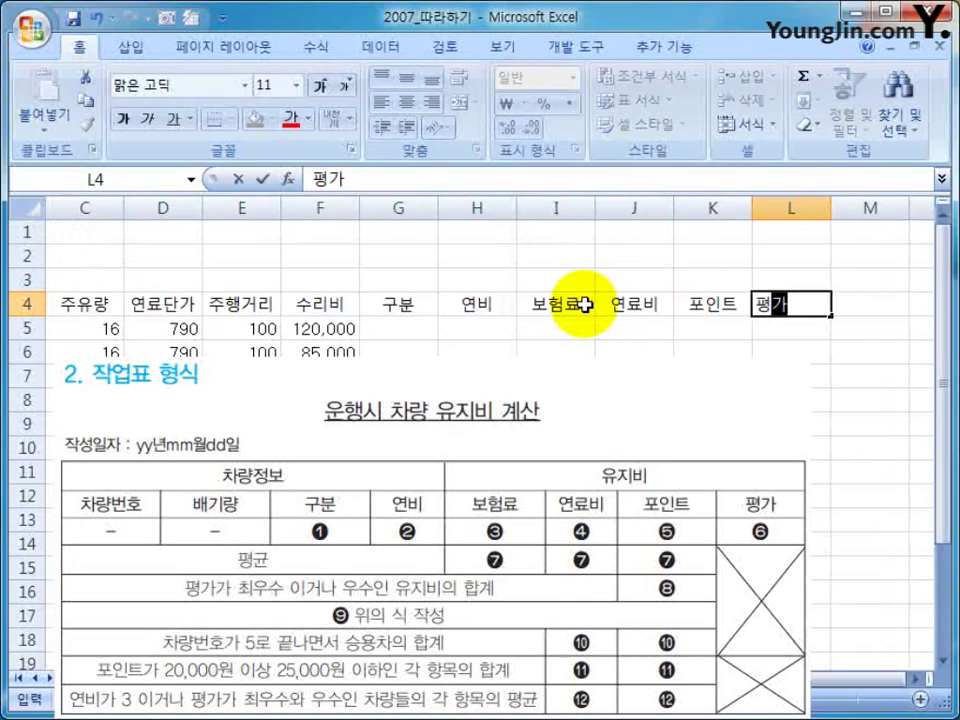
key("Tab")
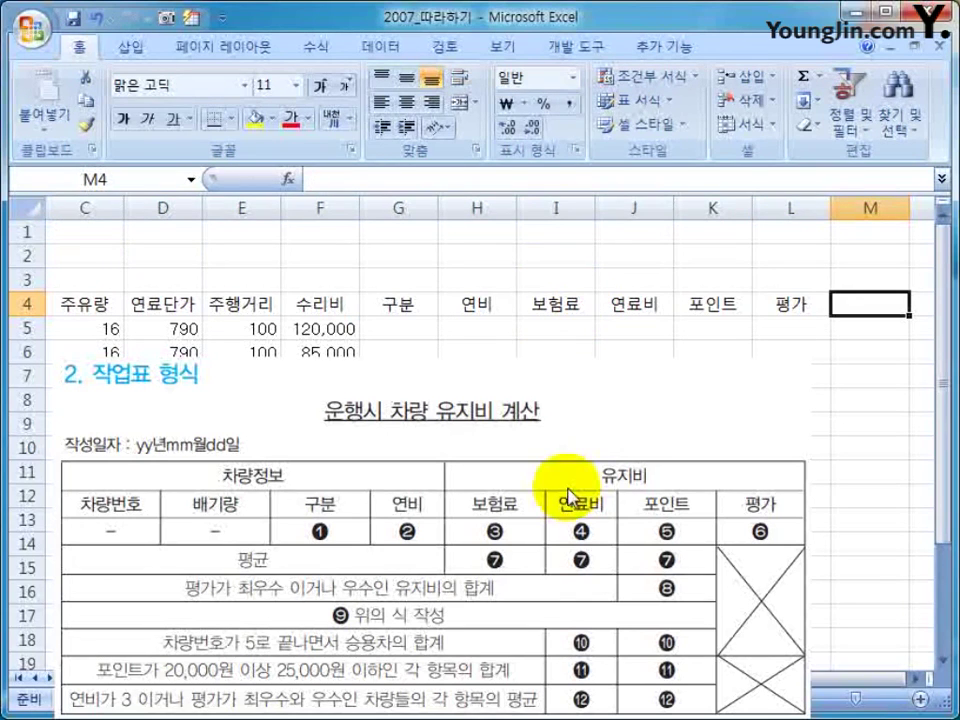
- Enter the summary label 평균 in cell A25, directly below the last vehicle record
left_click(402, 494)
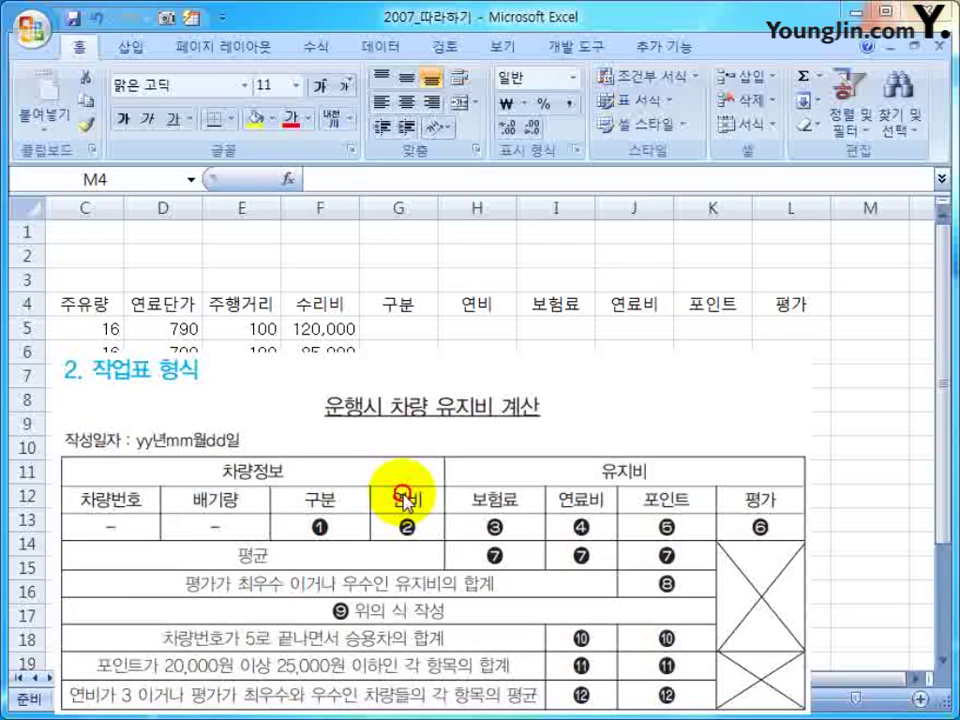
left_click_drag(404, 494, 404, 320)
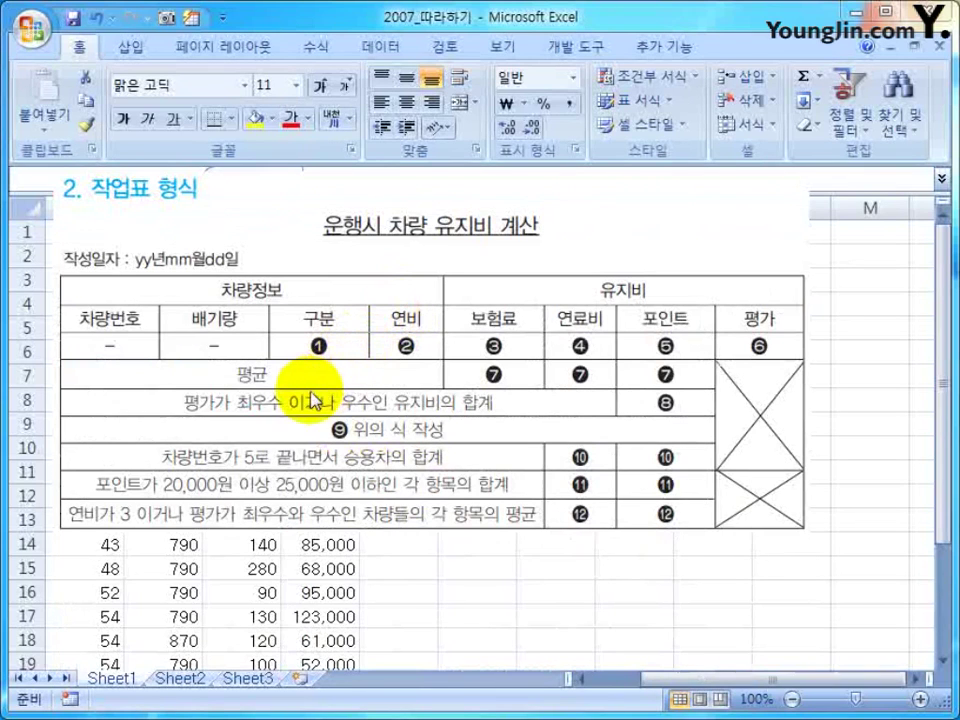
scroll(358, 577, "down", 5)
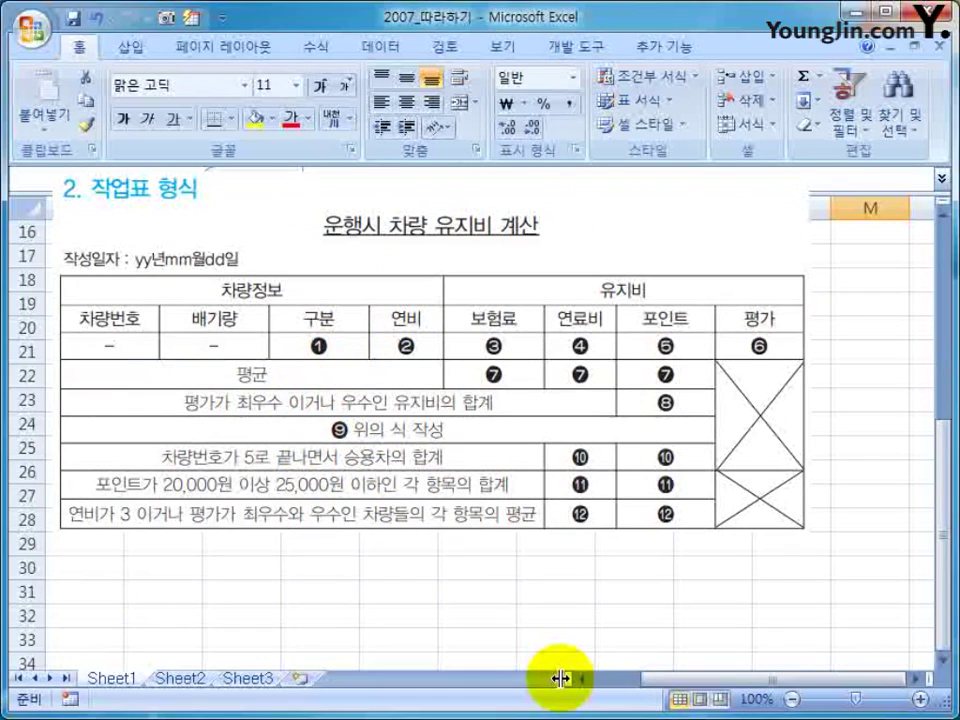
left_click_drag(671, 683, 506, 681)
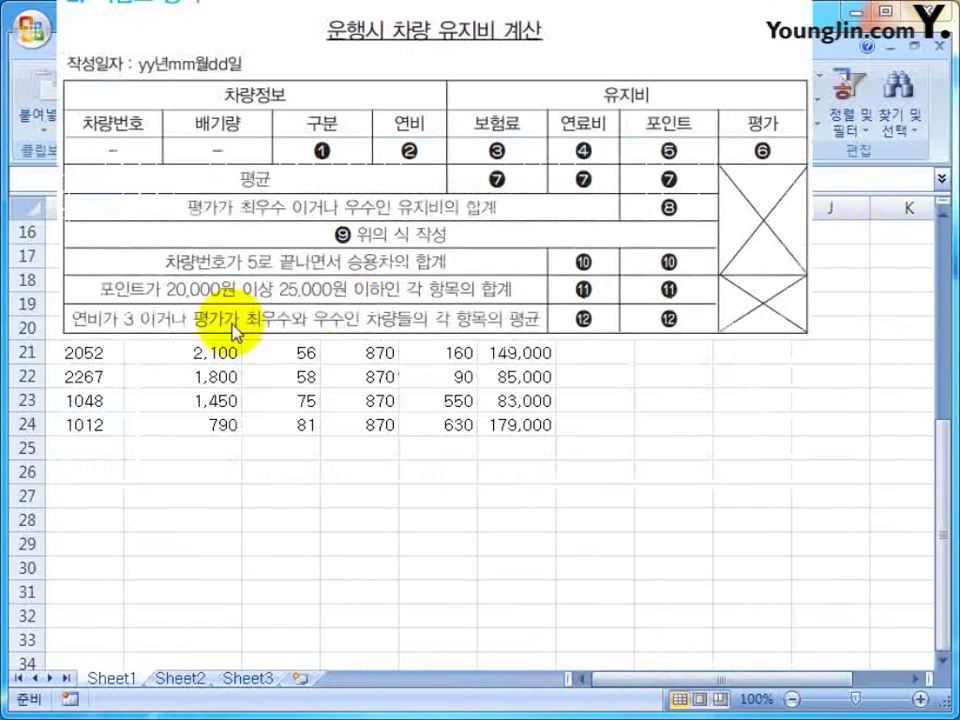
left_click(88, 451)
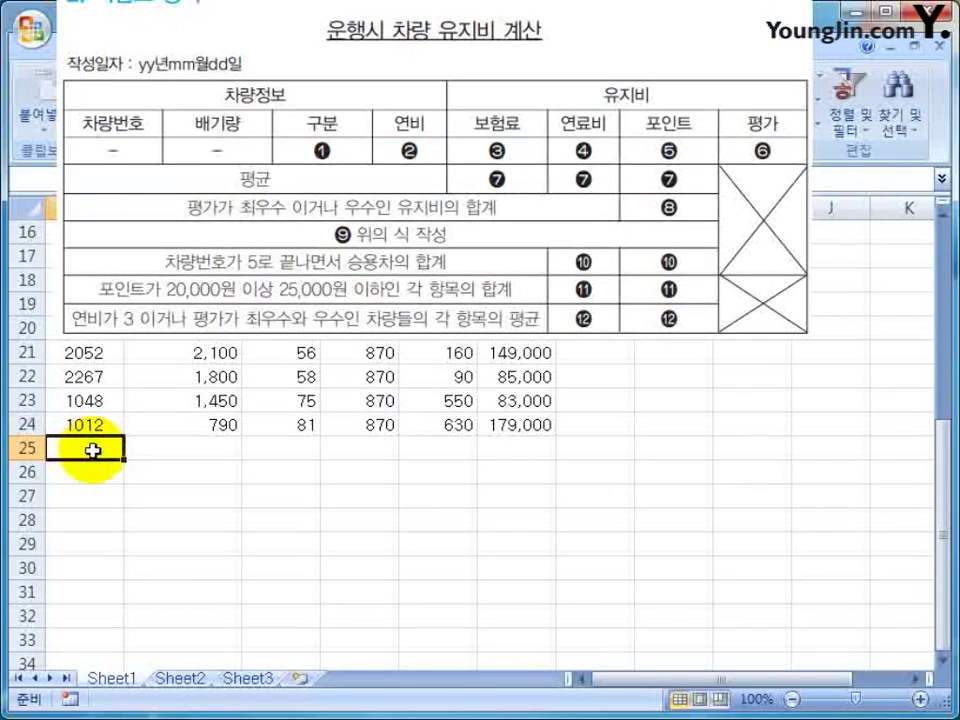
type("평균")
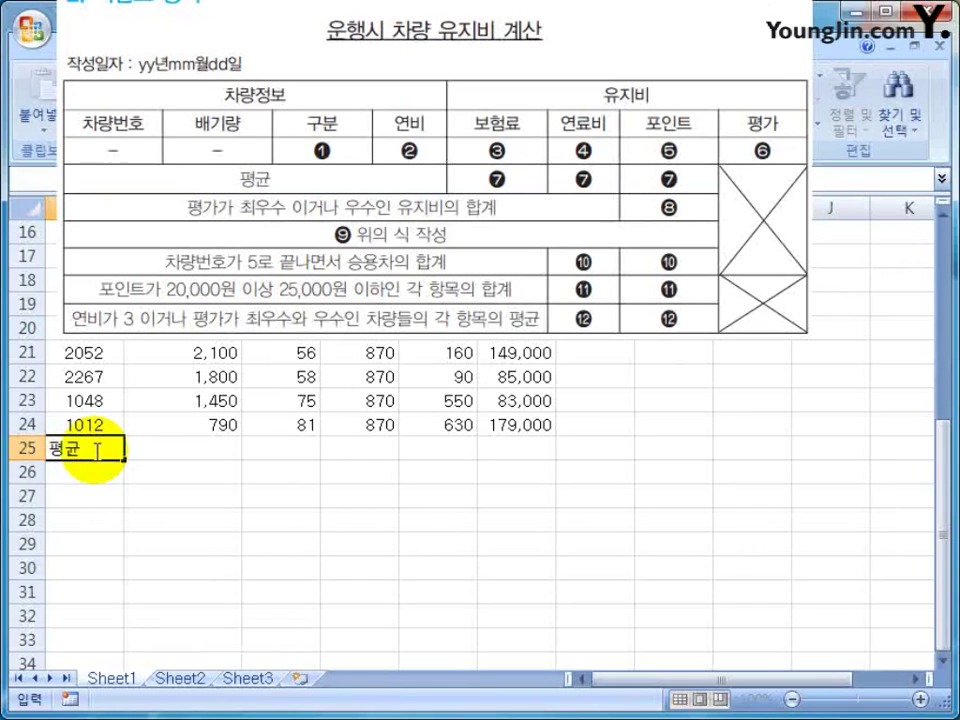
key("Return")
- Enter the summary label 평가가 최우수 이거나 우수인 유지비의 합계 in cell A26
type("평가")
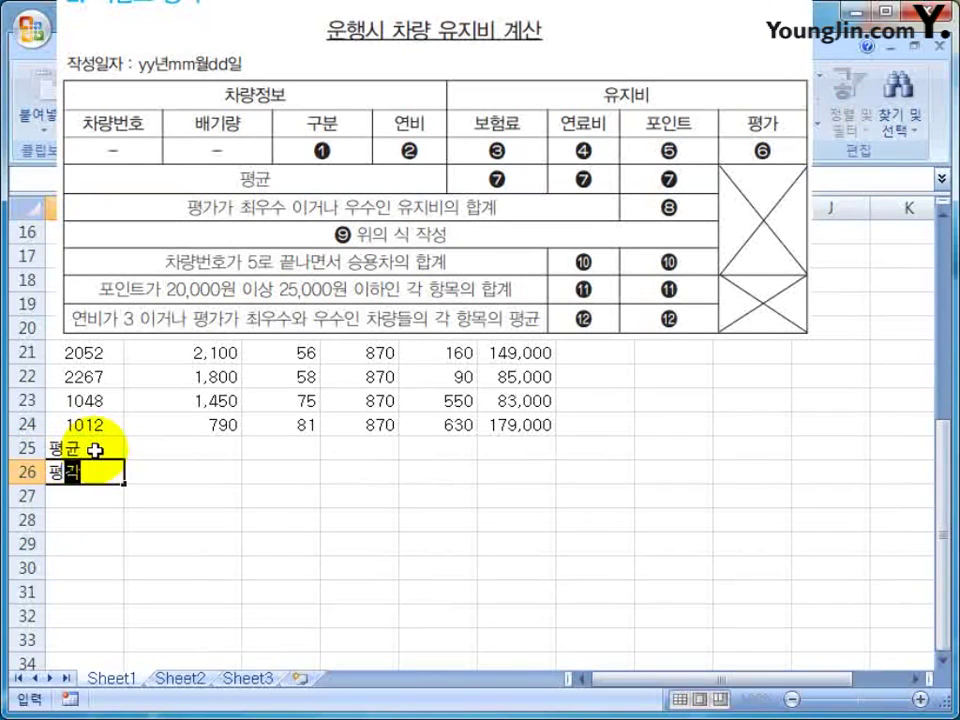
type("가 최우수 이거")
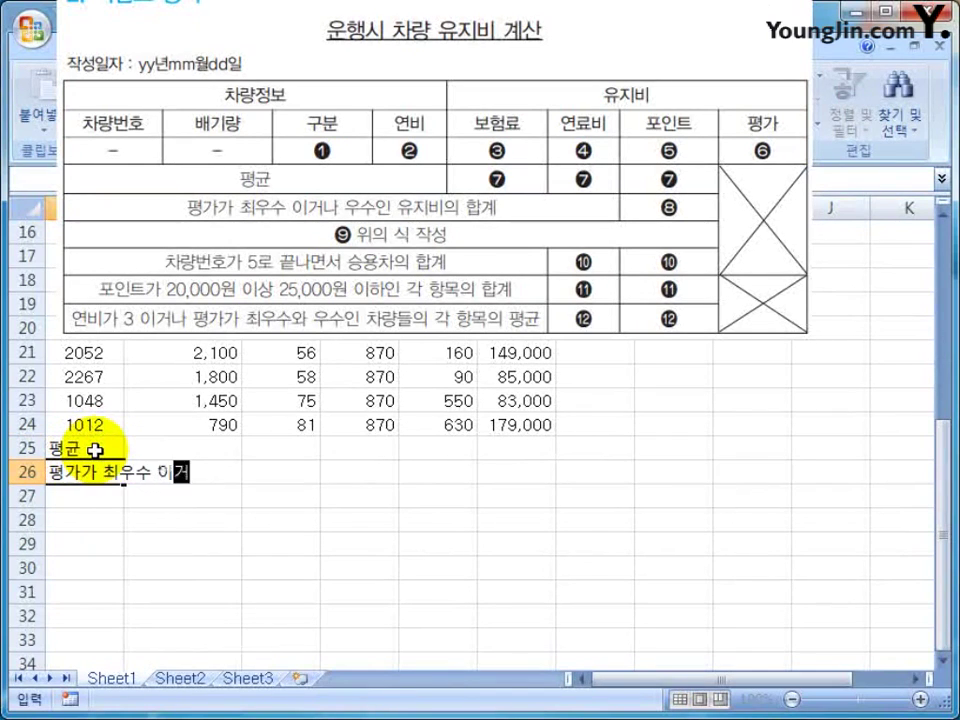
type("나 우수인 유지비의 합계")
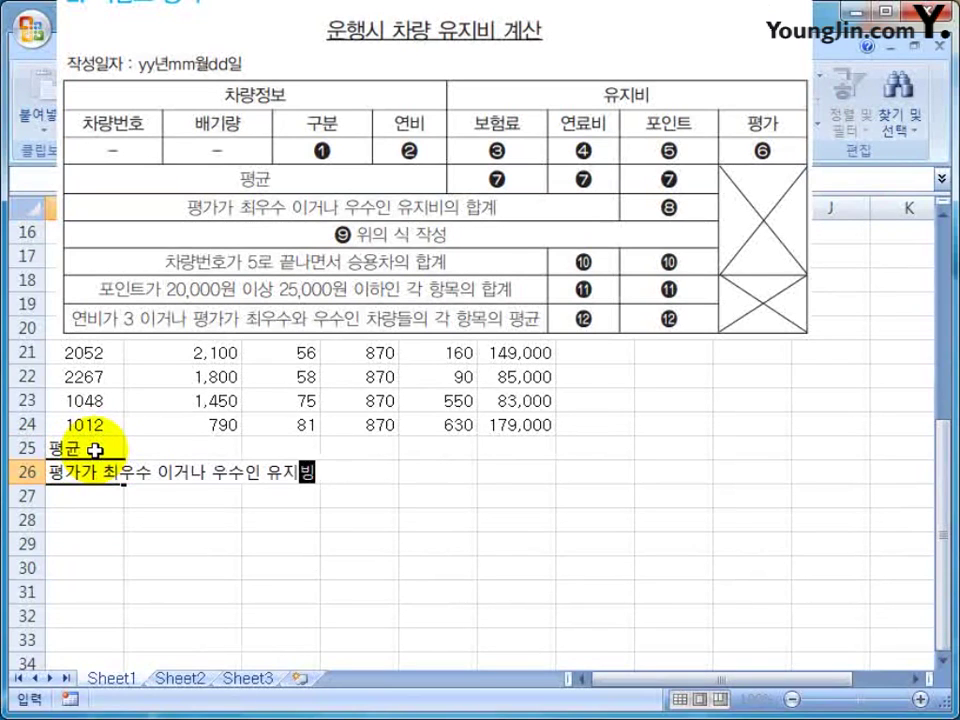
key("Return")
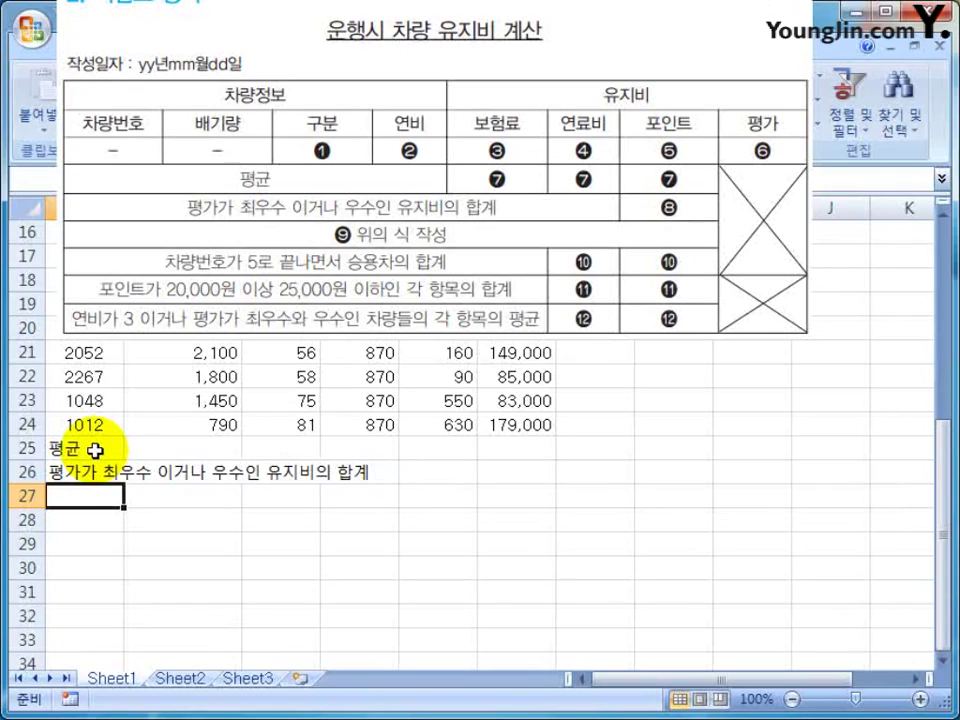
- Leave row 27 empty and enter the label 차량번호가 5로 끝나면서 승용차의 합계 in cell A28
key("Return")
type("차량번호가 ")
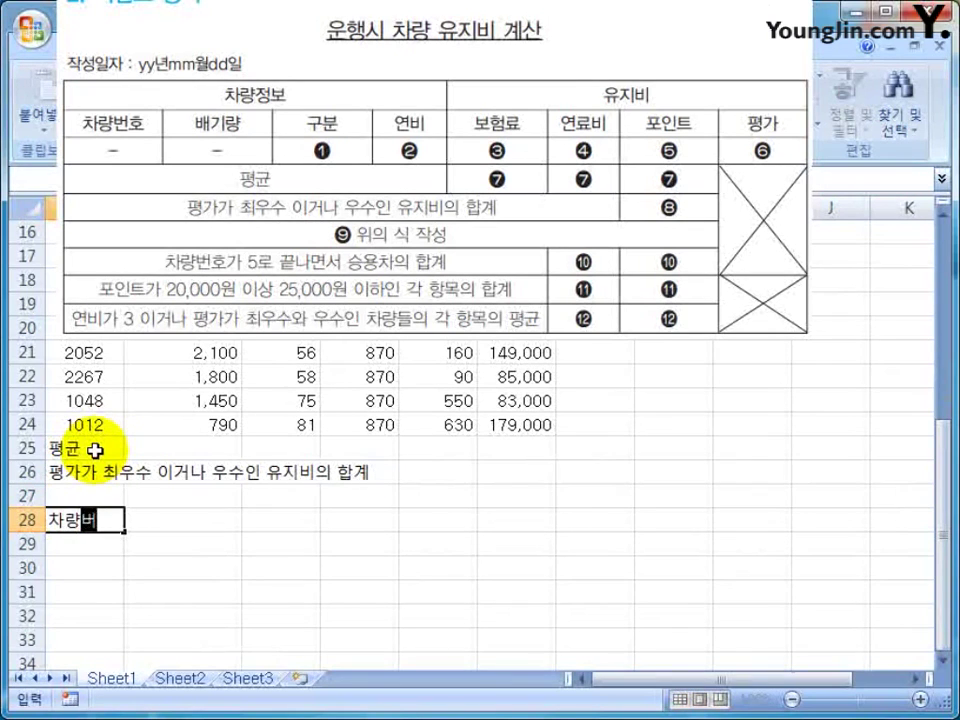
type("5로")
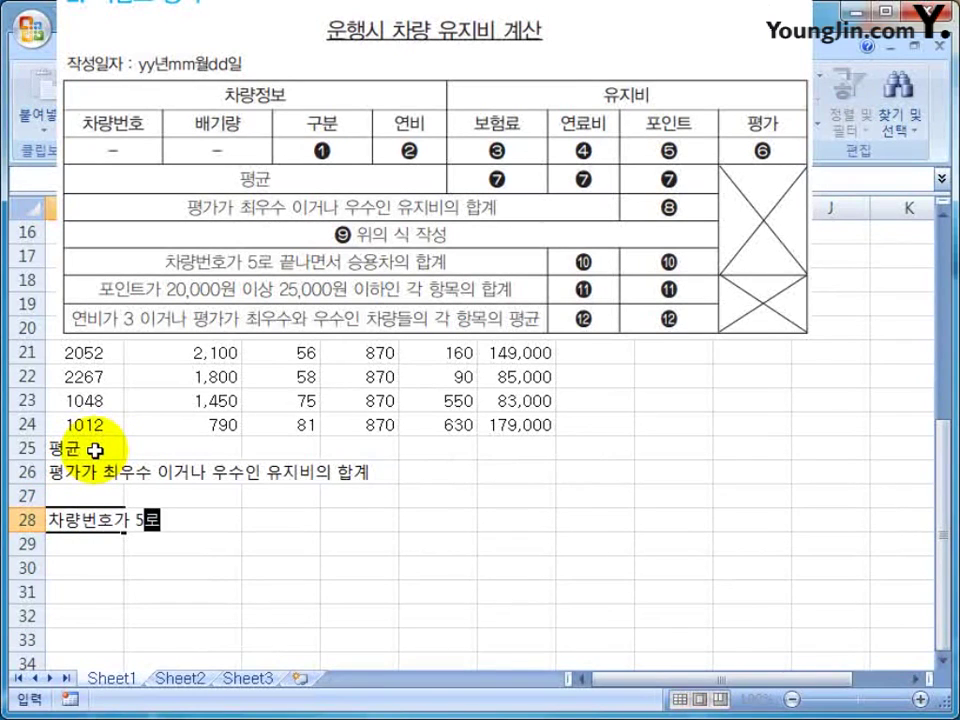
type(" 끝나")
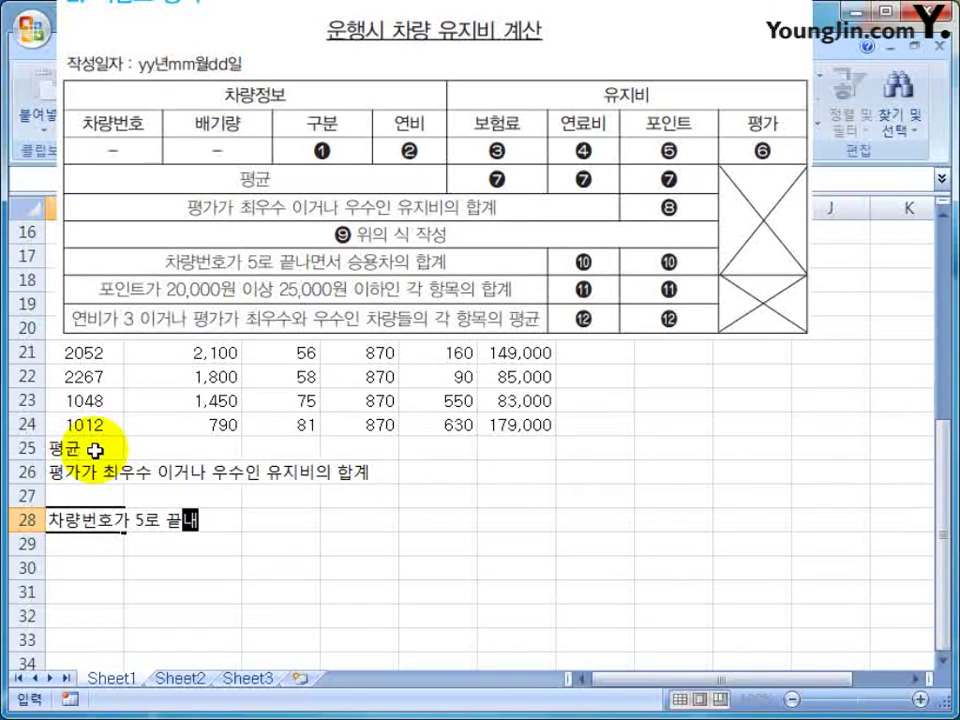
type("면서 승용")
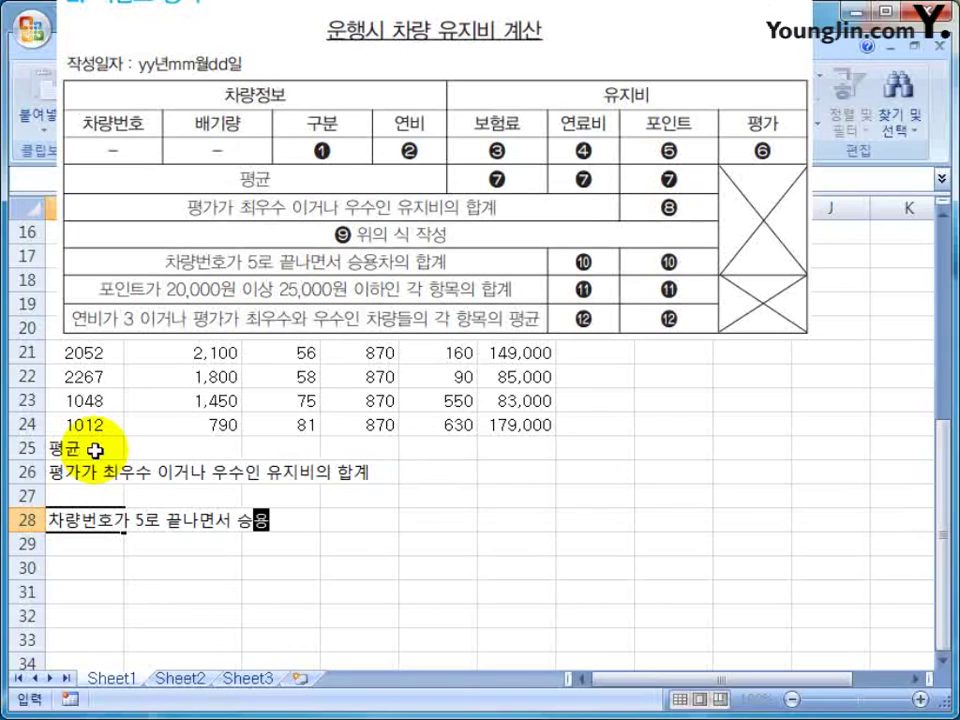
type("ㅊㅏ의 합계")
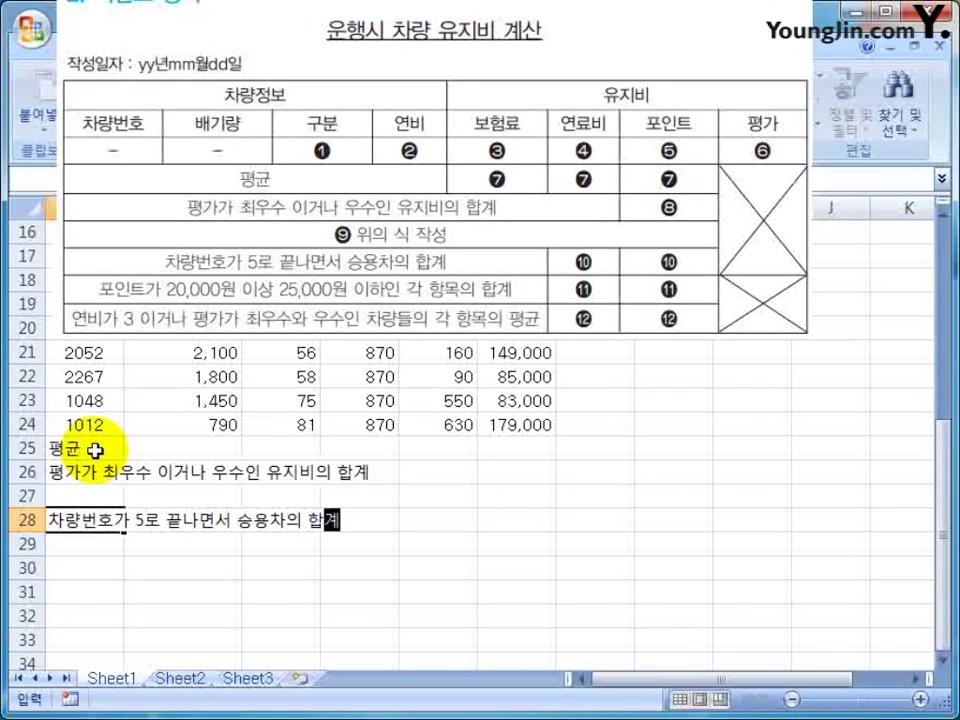
key("Return")
- Enter the summary label 포인트가 20,000원 이상 25,000원 이하인 각 항목의 합계 in cell A29
type("포인트가 20")
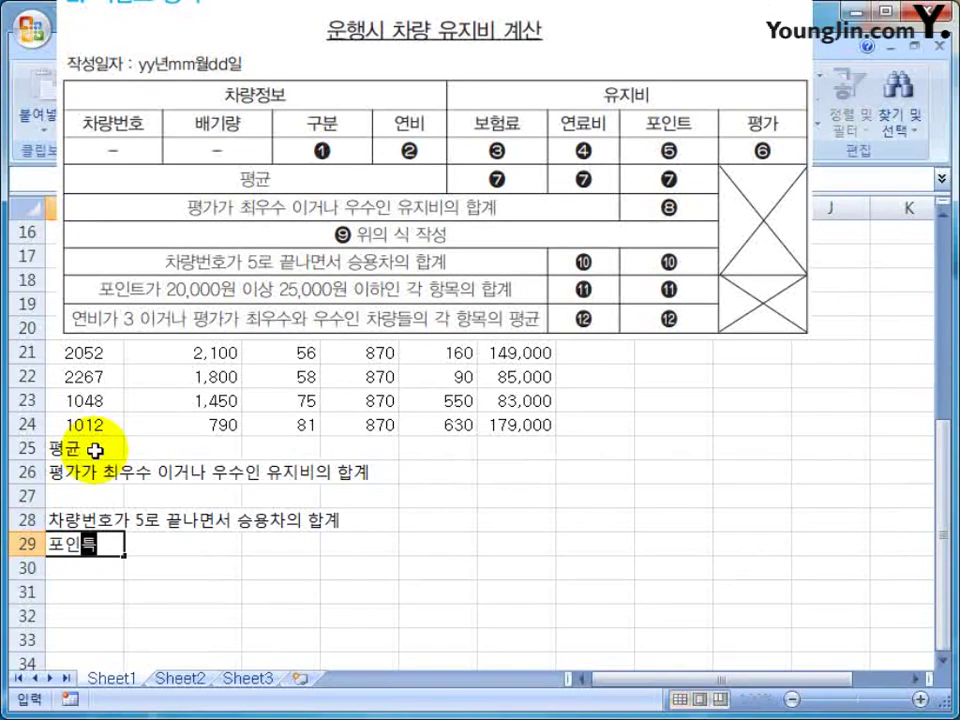
type(",0")
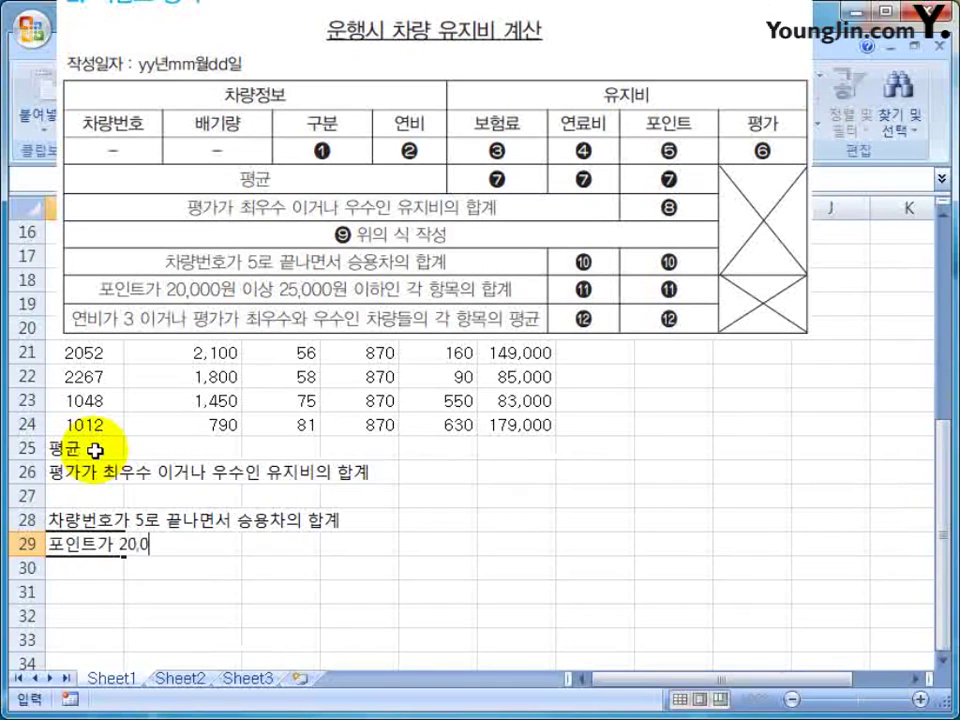
type("00원 이상 ")
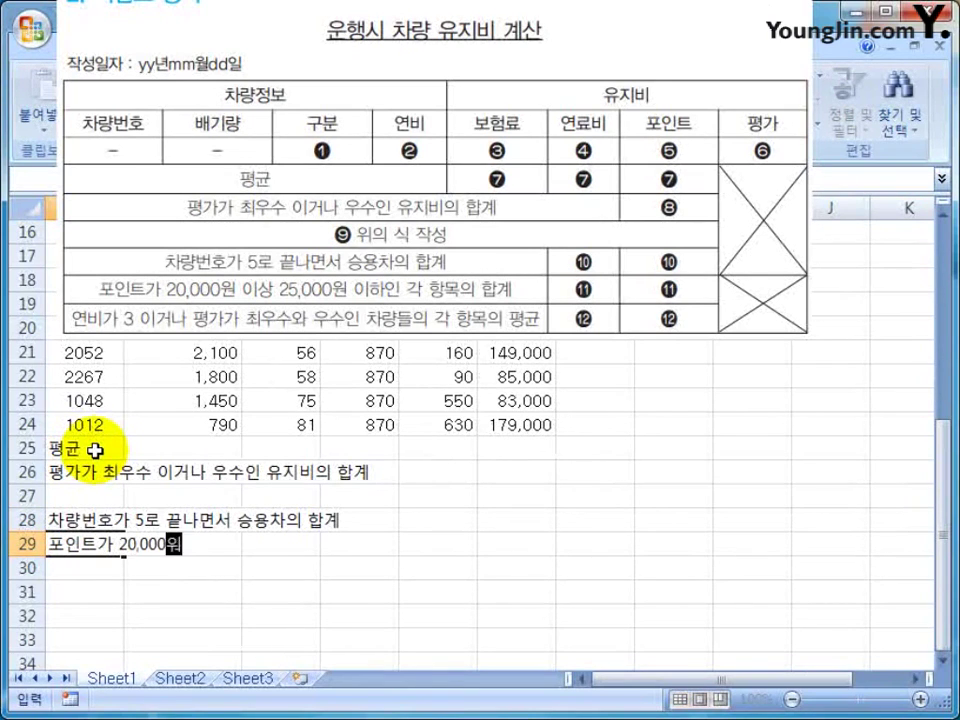
type("25,")
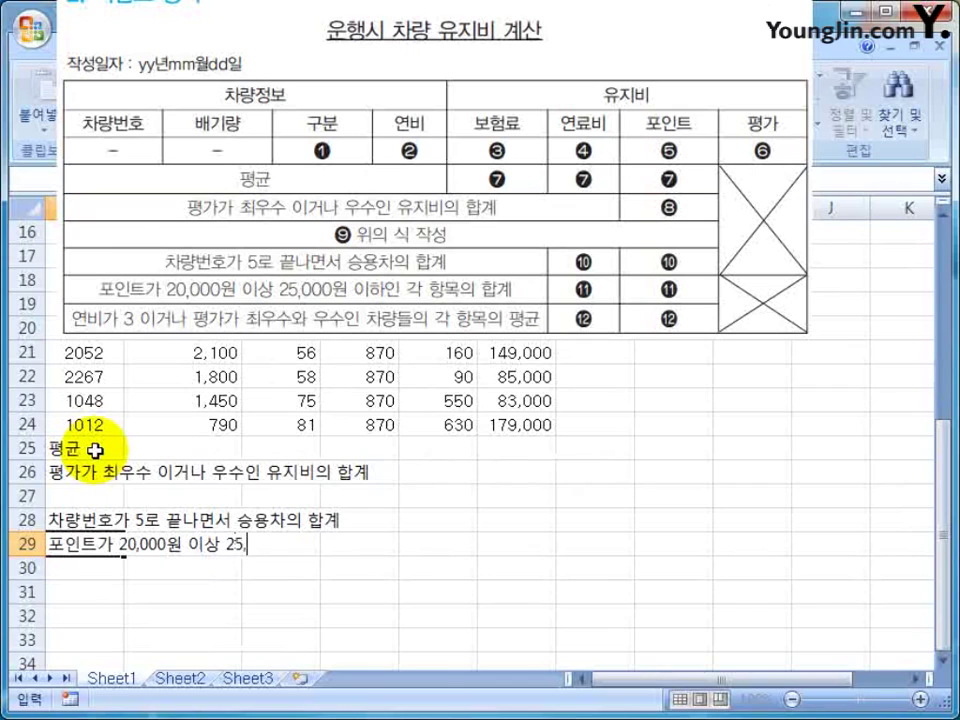
type("000우원 이하인 각 하")
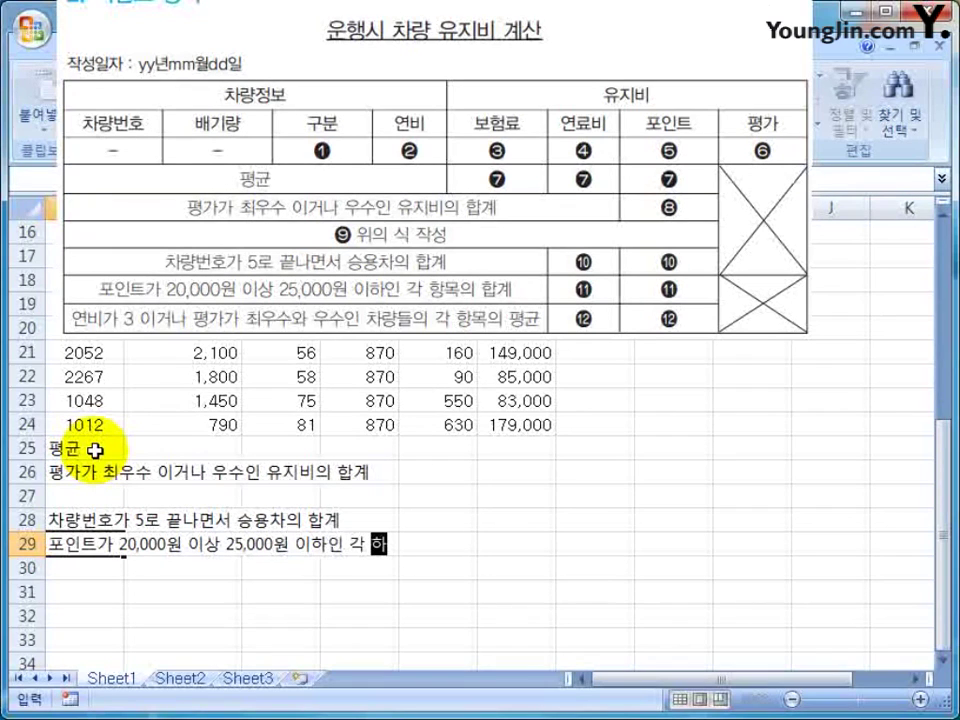
type("항목의 합계")
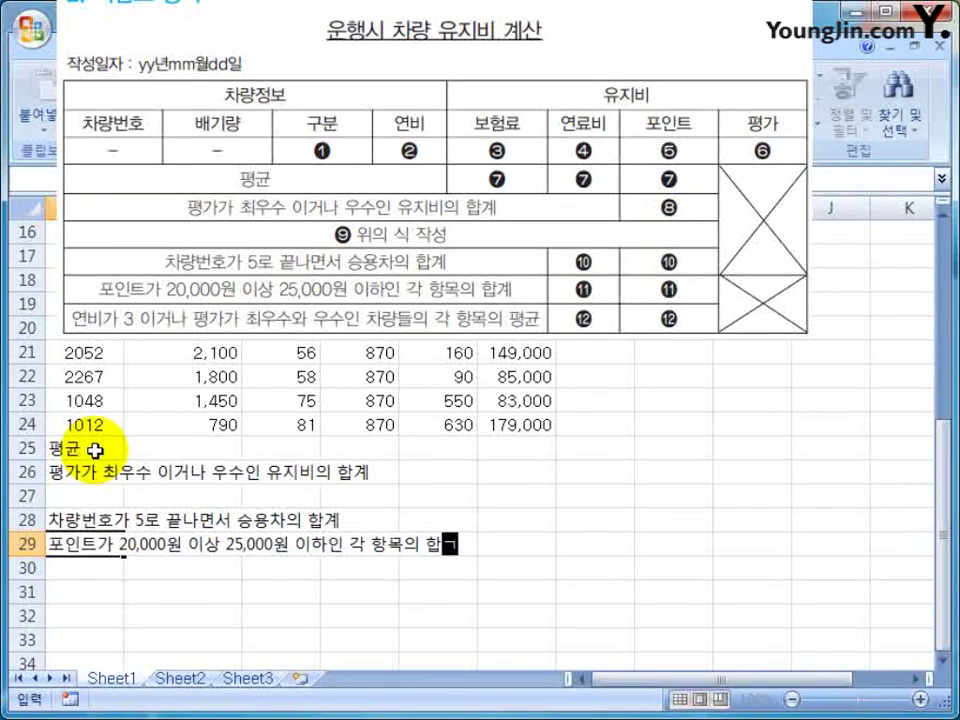
key("Return")
- Enter the summary label 연비가 3 이거나 평가가 최우수와 우수인 차량들의 각 항목의 평균 in cell A30
type("연비가 3 이")
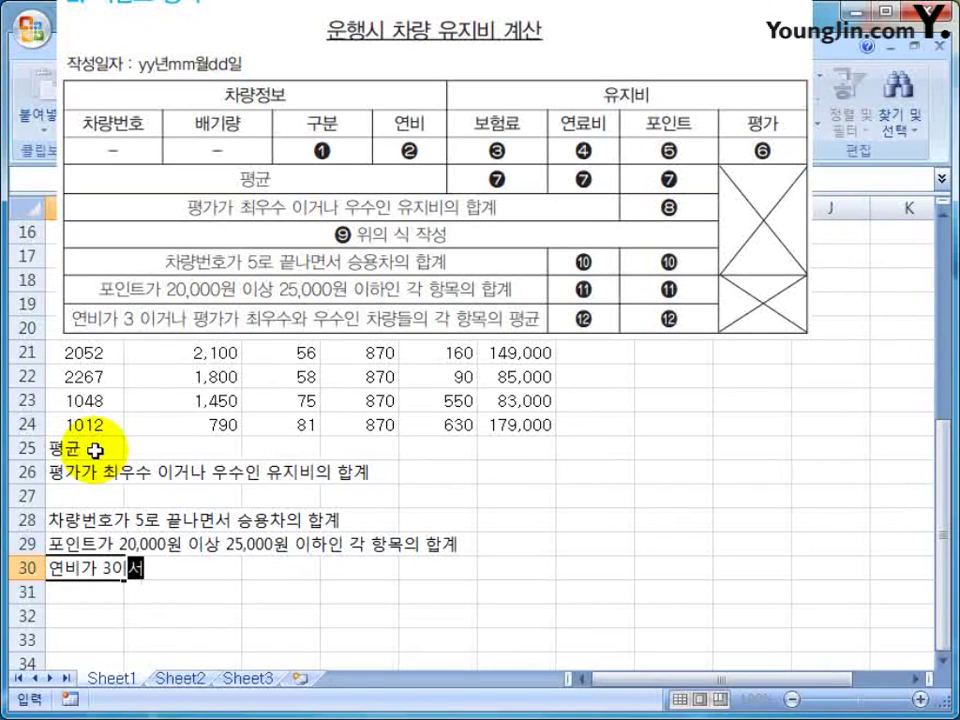
key("BackSpace")
type("이가")
key("BackSpace")
type("거나 평가가 ㅊ최우수와 우수")
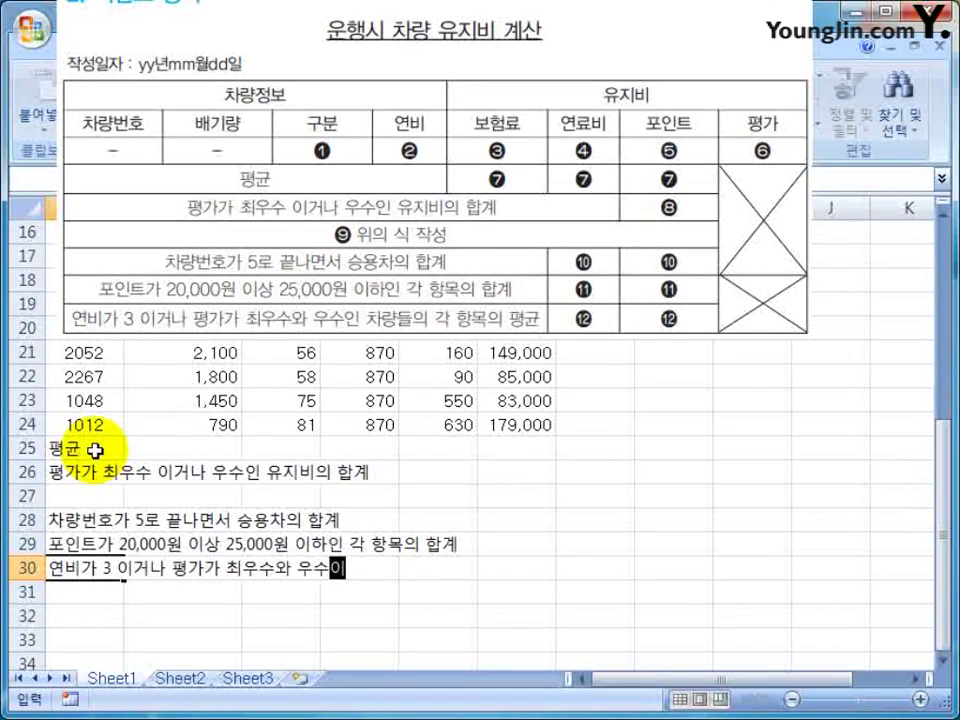
type("인 차량등")
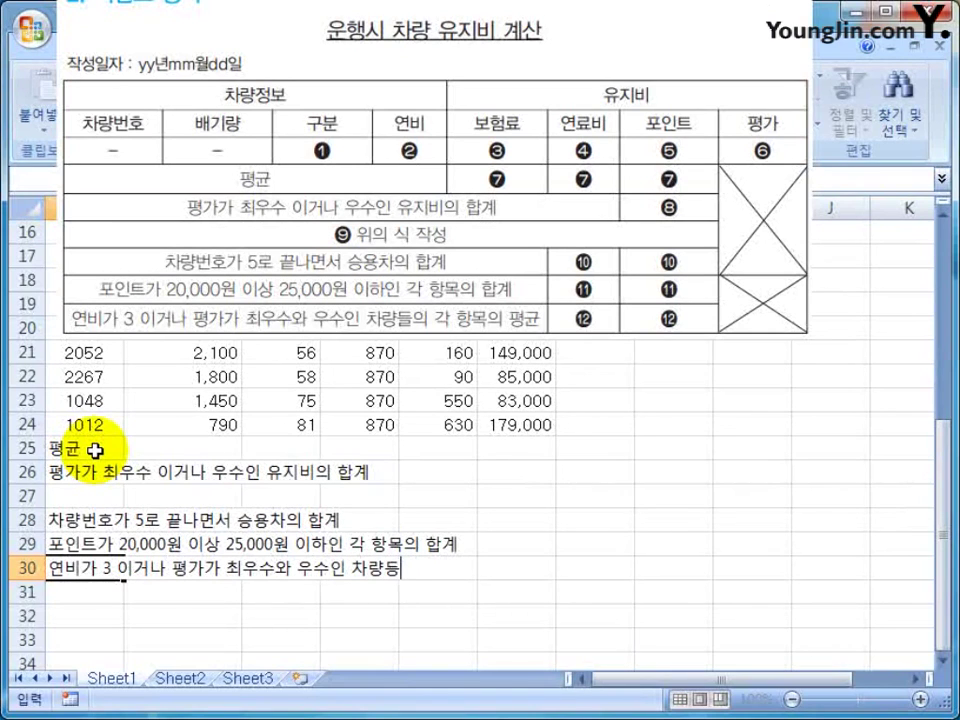
key("BackSpace")
type("들의 각 항목의 평균")
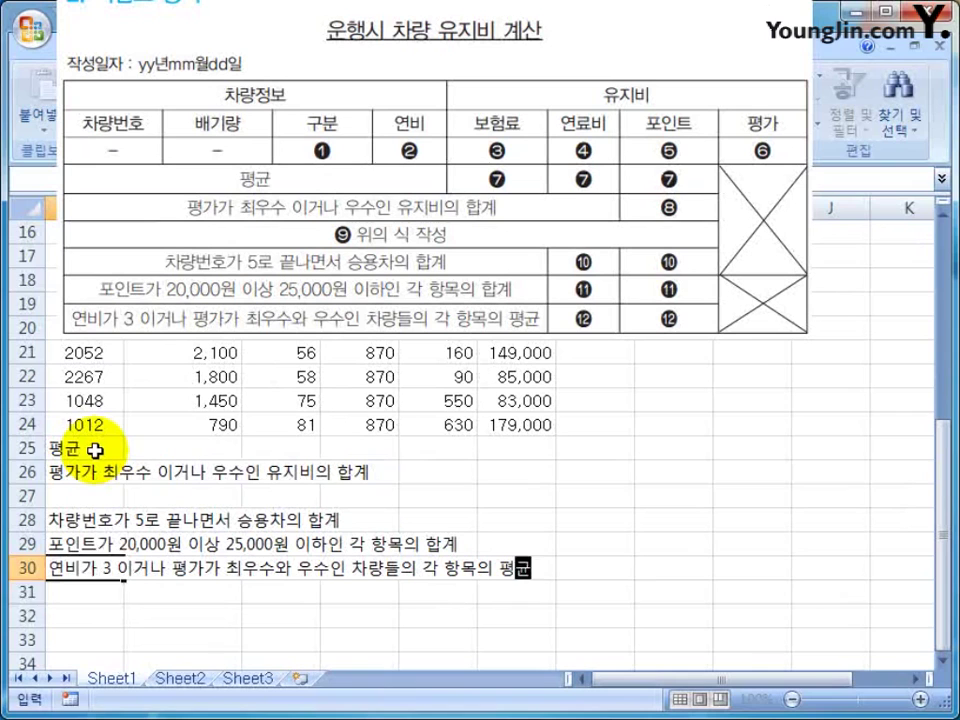
key("Return")
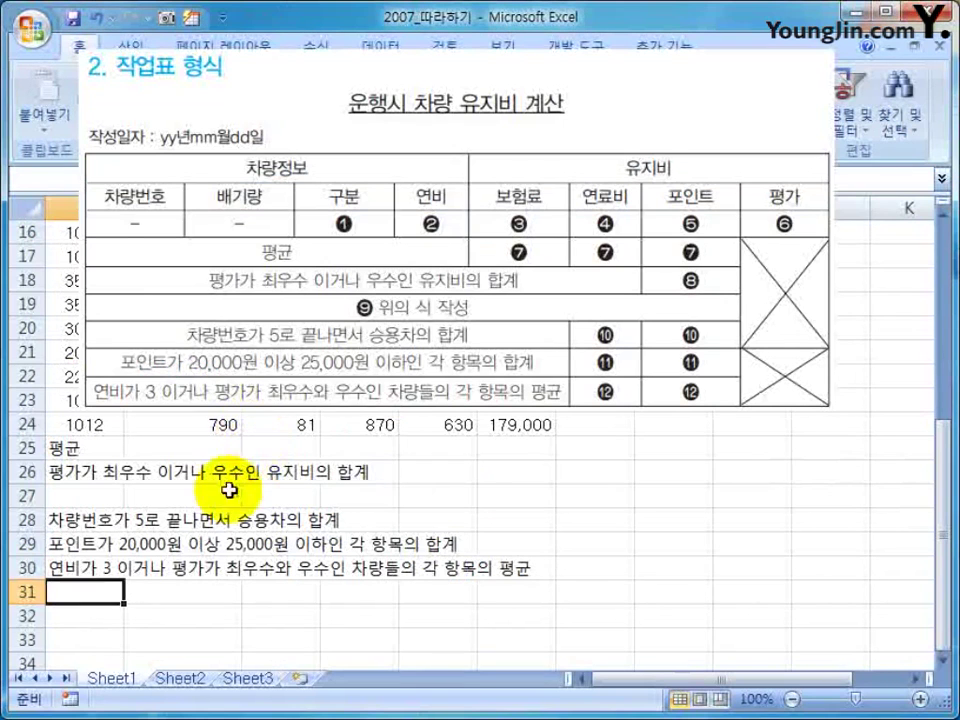
left_click(200, 495)
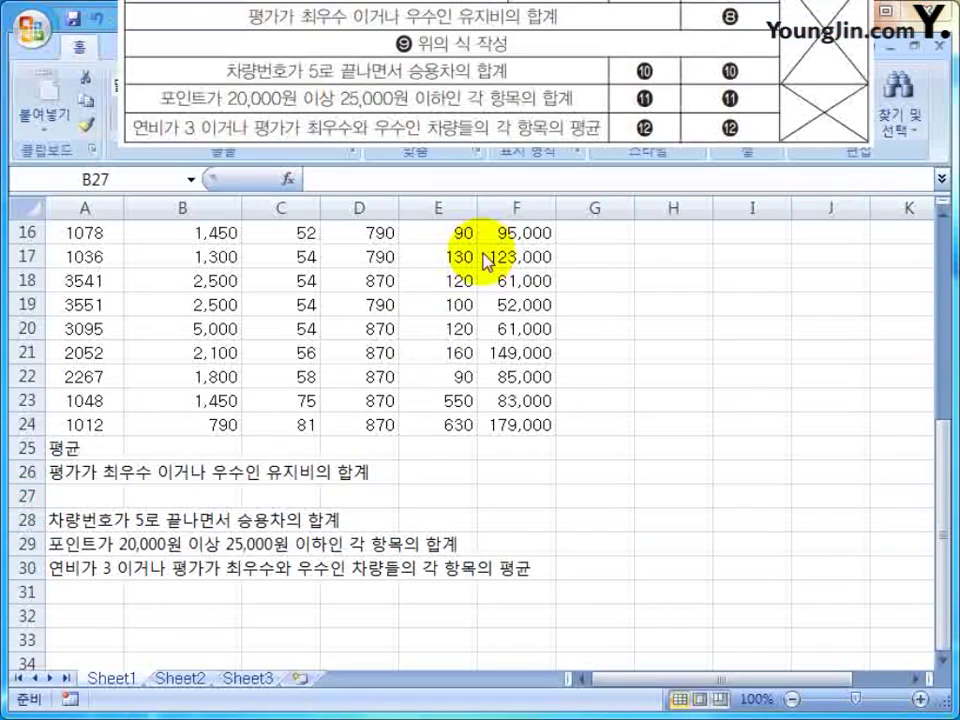
scroll(482, 311, "up", 5)
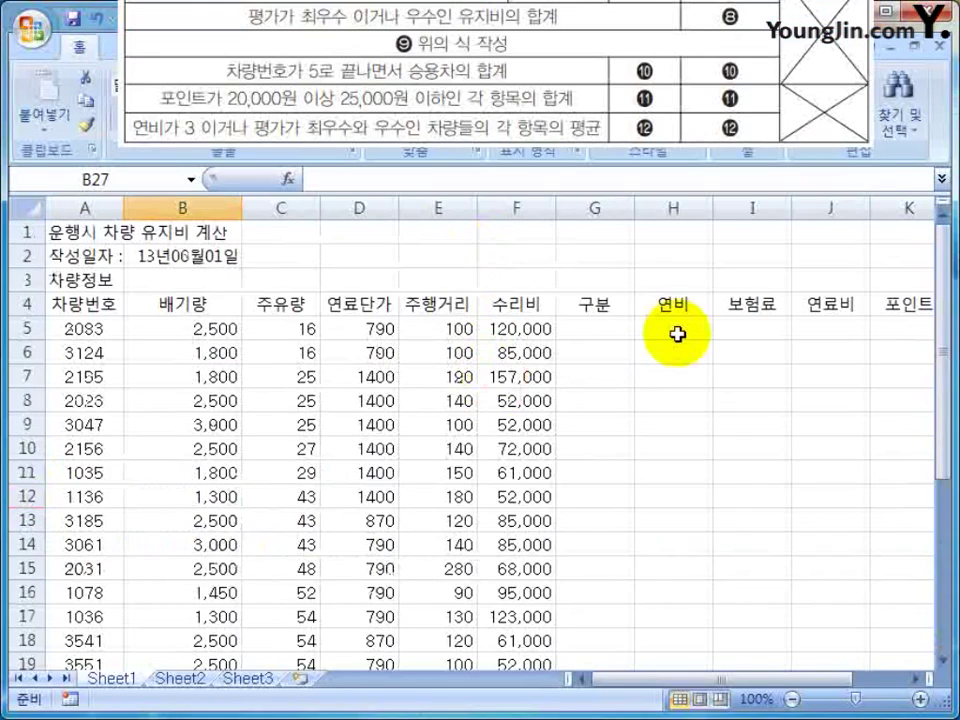
left_click(690, 304)
scroll(696, 510, "down", 4)
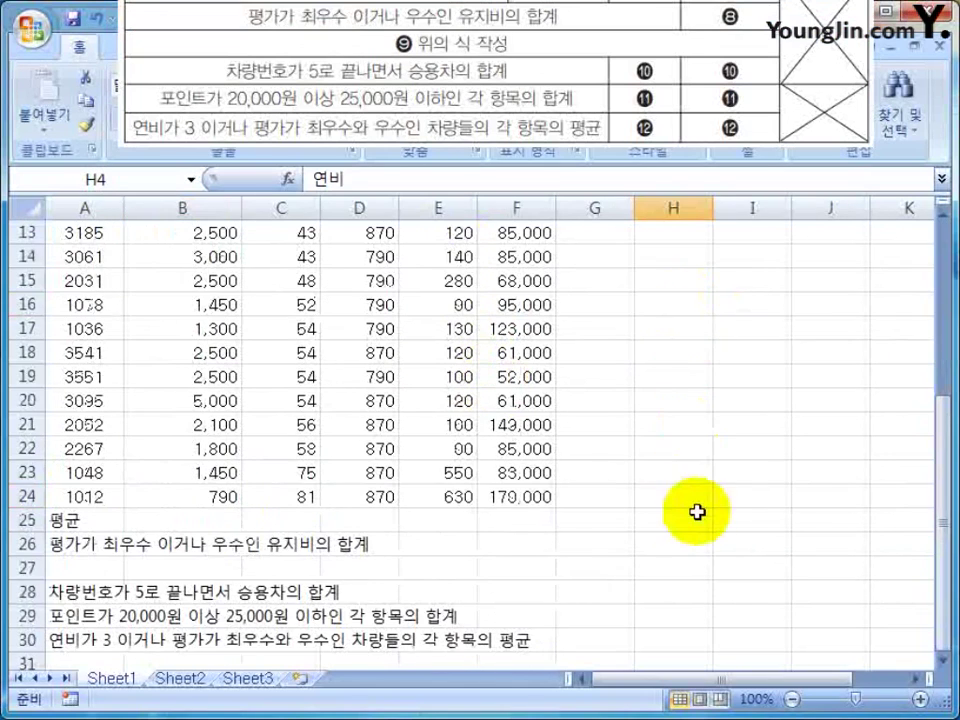
left_click(110, 516)
scroll(705, 379, "up", 4)
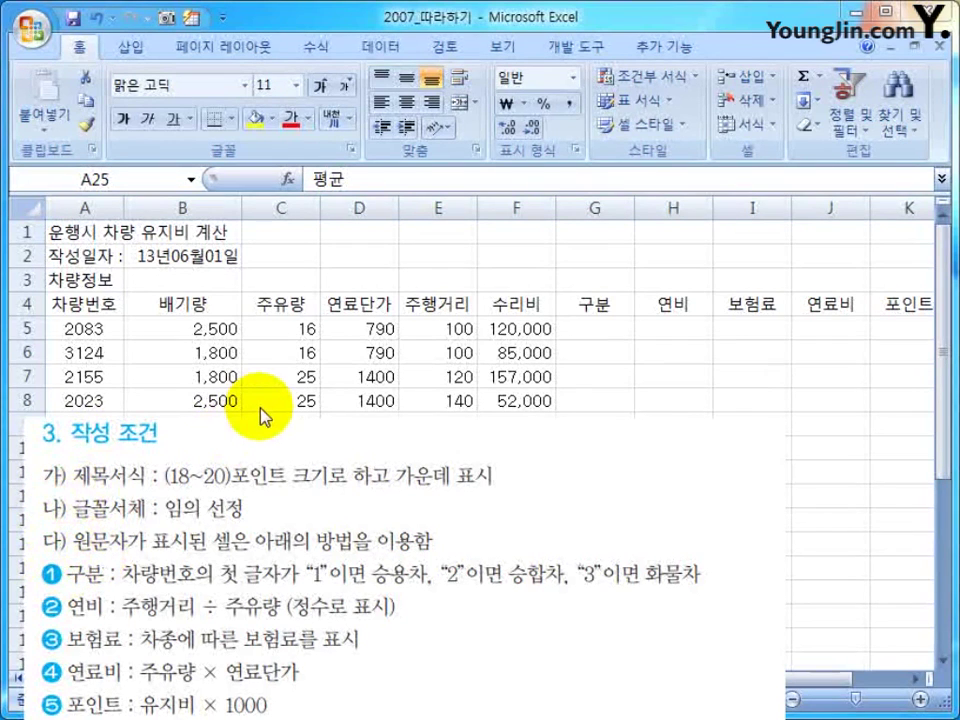
- Merge and center the title 운행시 차량 유지비 계산 across cells A1 to L1
left_click(105, 231)
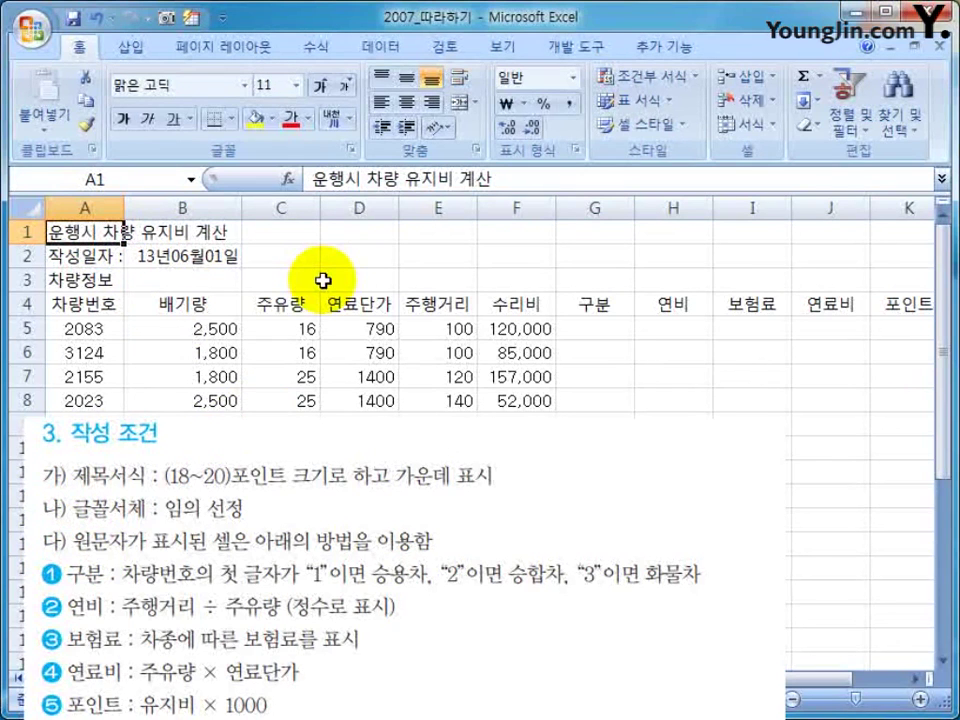
left_click(914, 677)
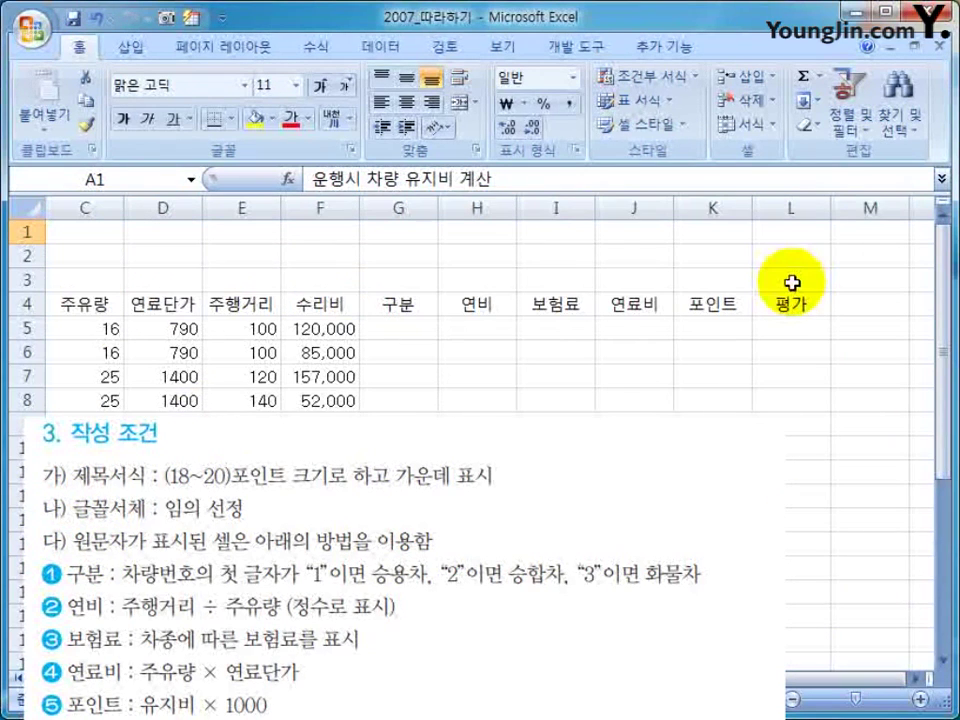
left_click(790, 232)
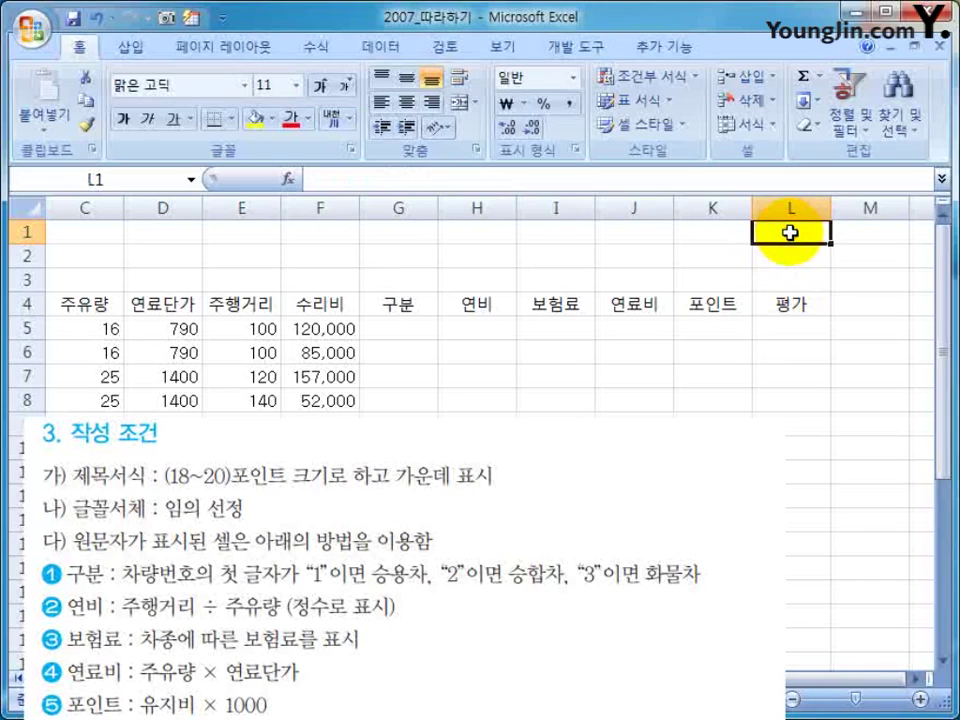
left_click_drag(790, 232, 70, 232)
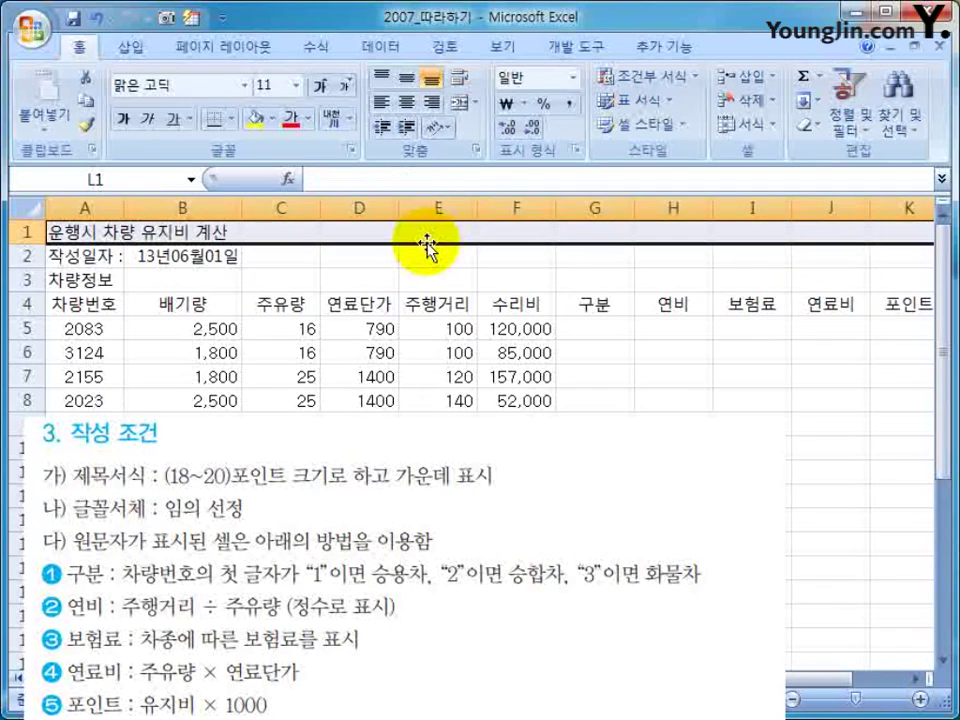
left_click(459, 103)
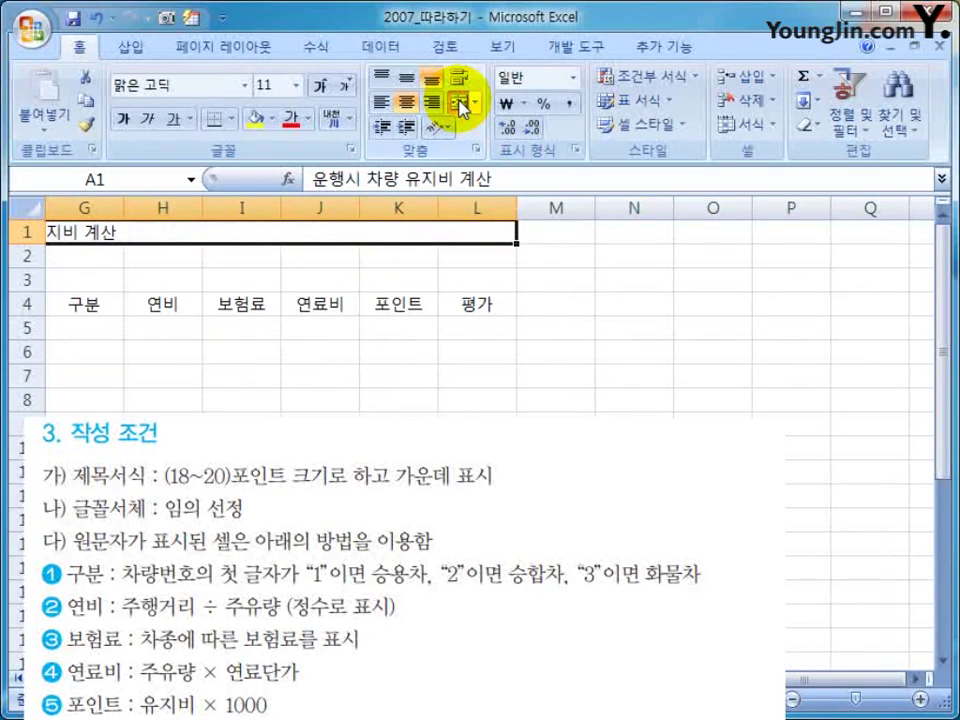
- Set the title in row 1 to font size 18 and underline it
left_click(270, 84)
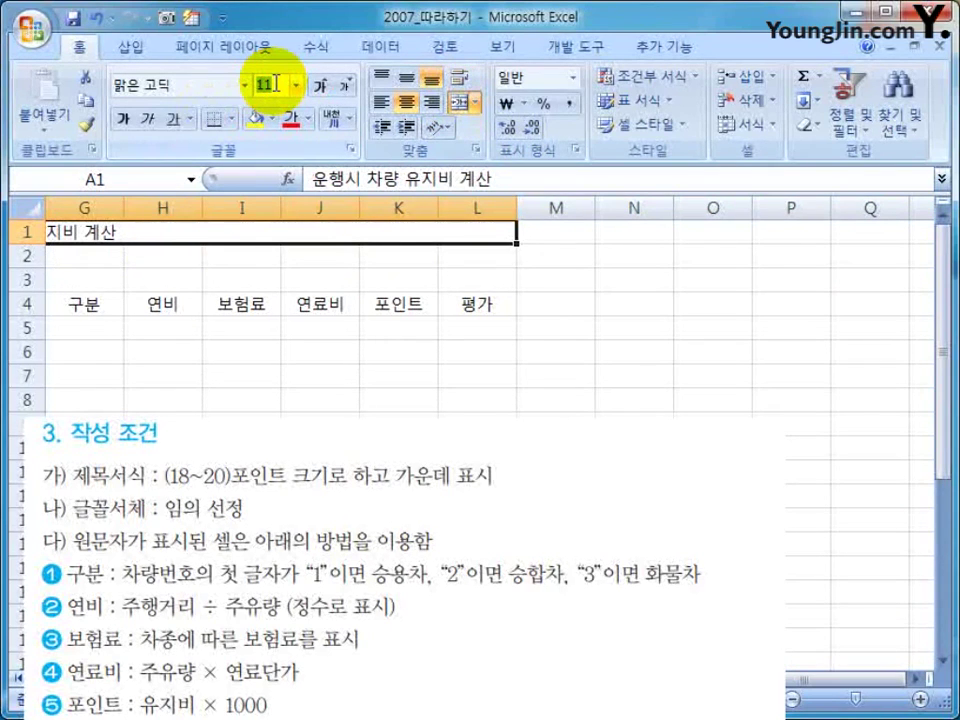
type("18")
key("Return")
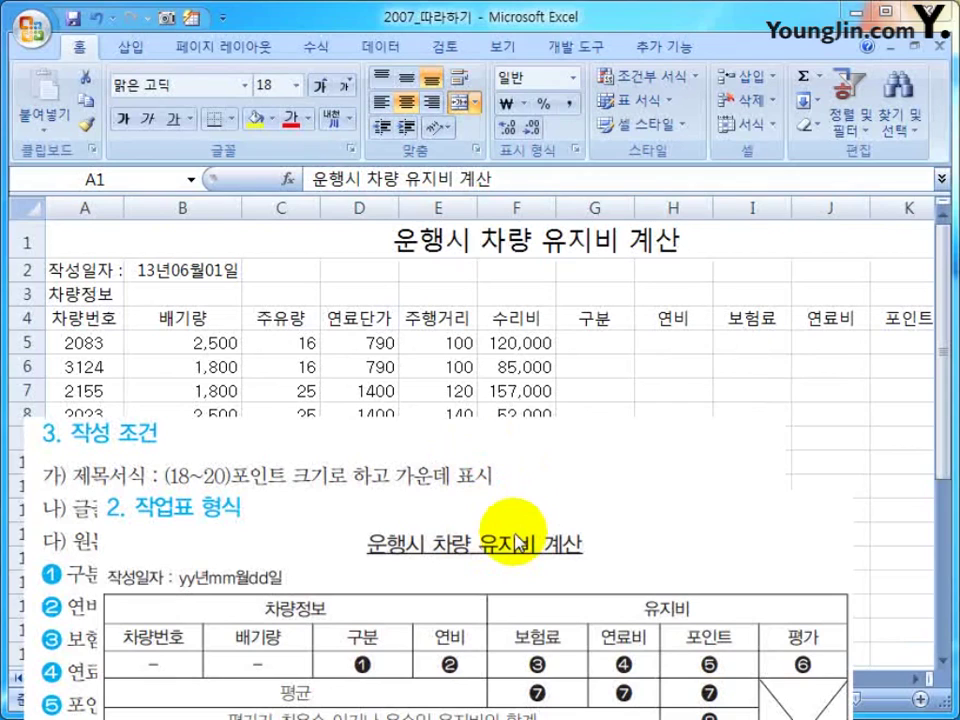
left_click(491, 241)
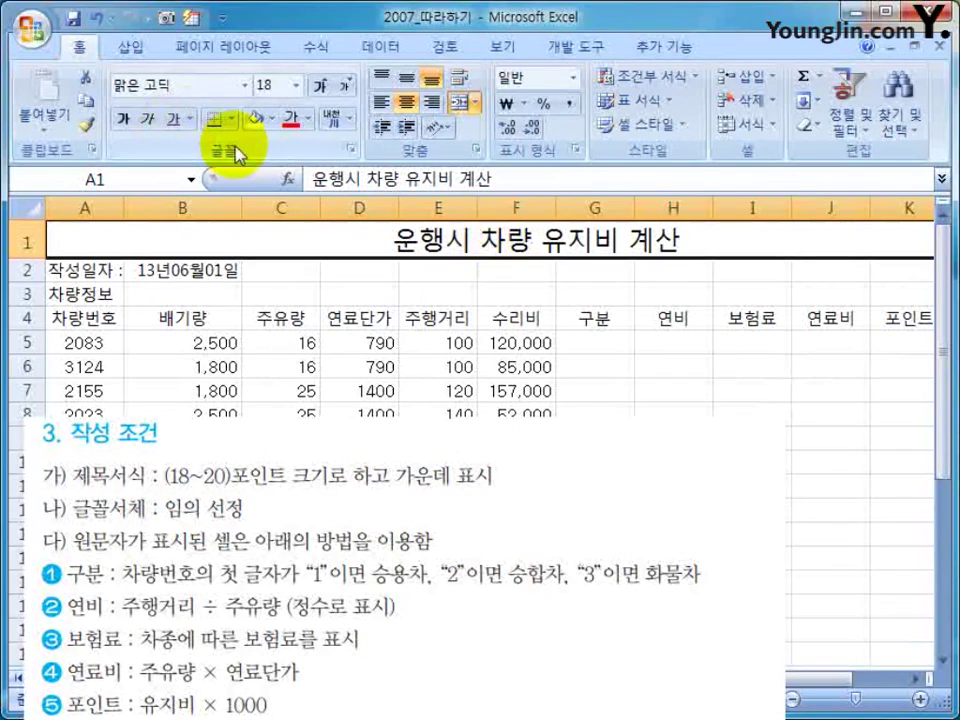
left_click(176, 119)
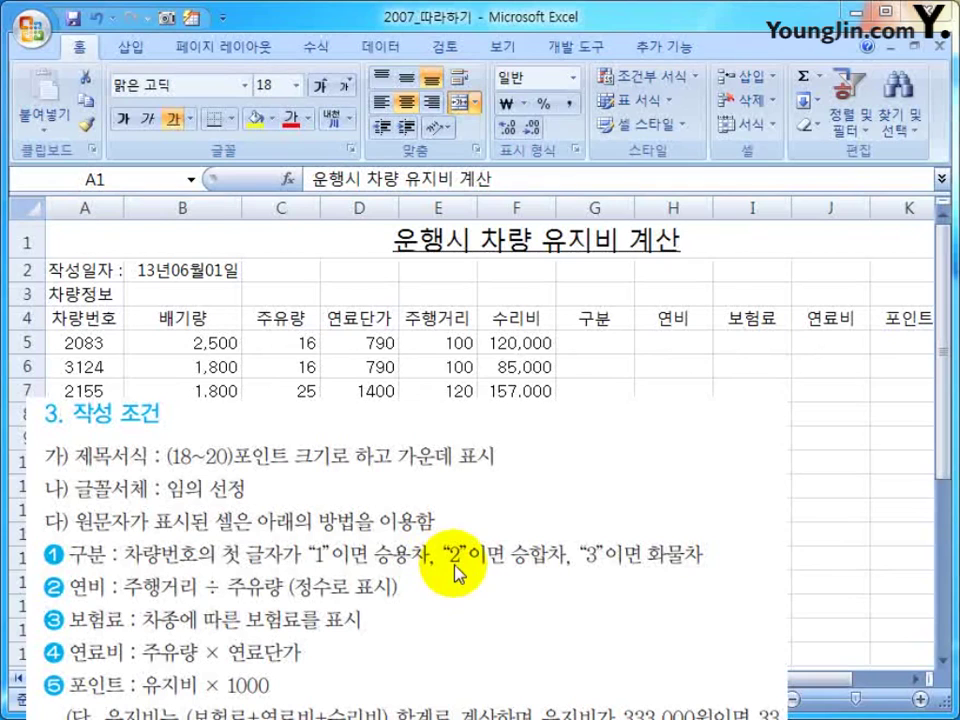
- Start an IF function in cell G5 under 구분 with the logical test left(A5,1)="1"
left_click(552, 367)
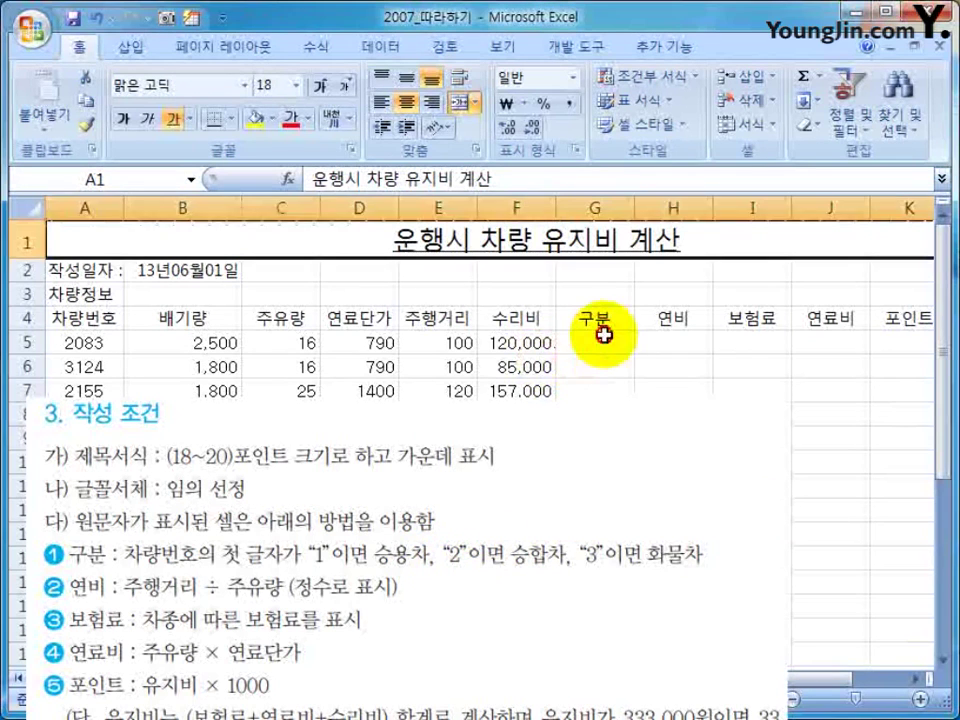
left_click(588, 346)
type("=")
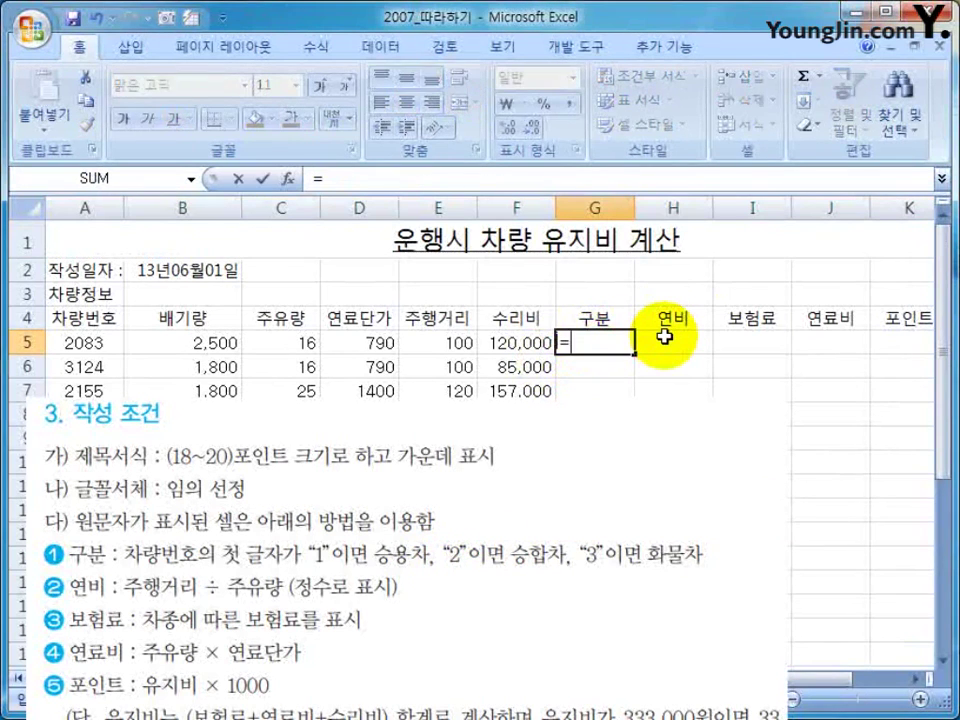
type("IF(")
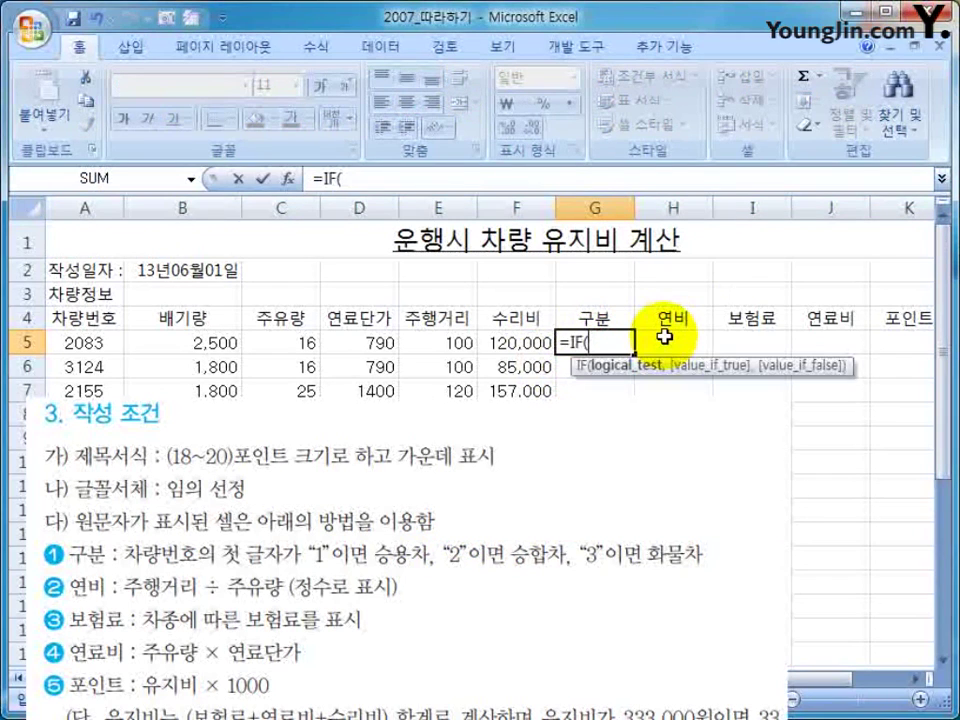
left_click(287, 178)
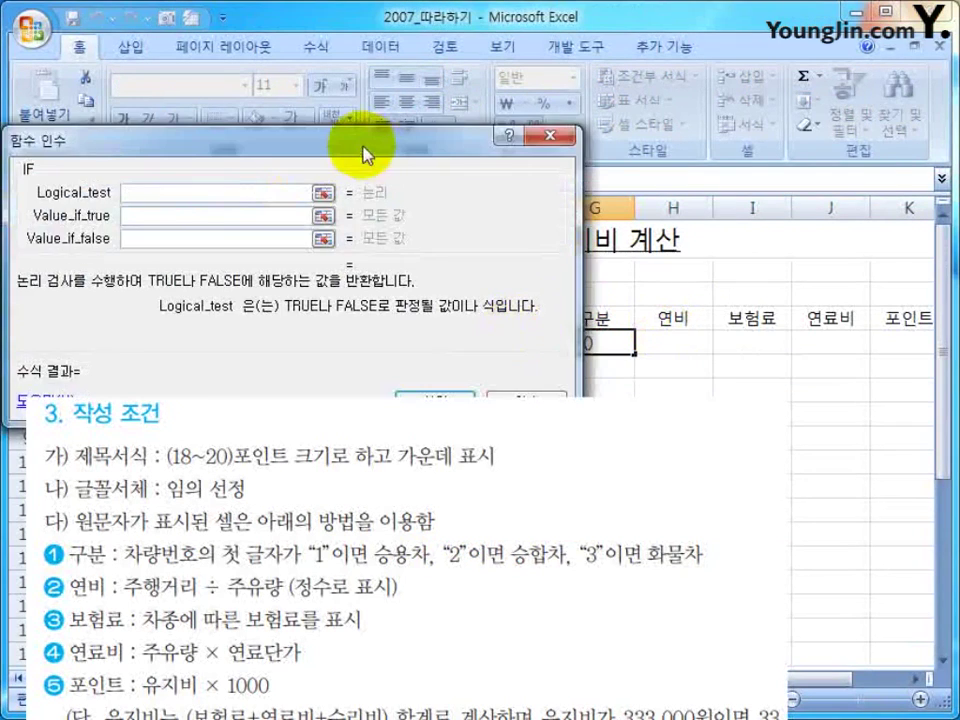
left_click_drag(365, 155, 653, 85)
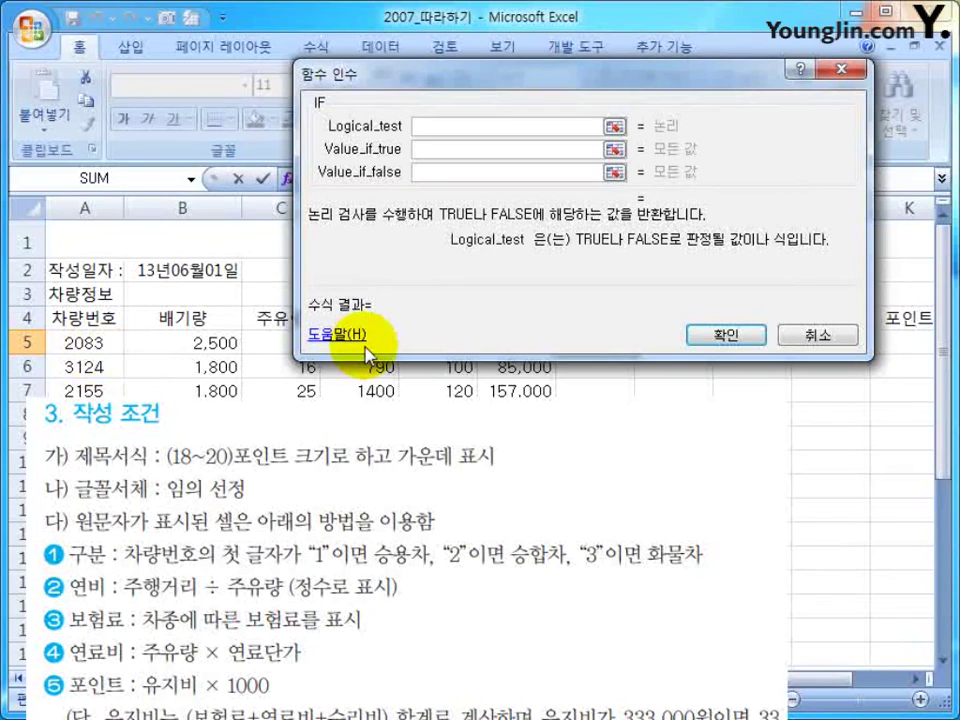
type("left(")
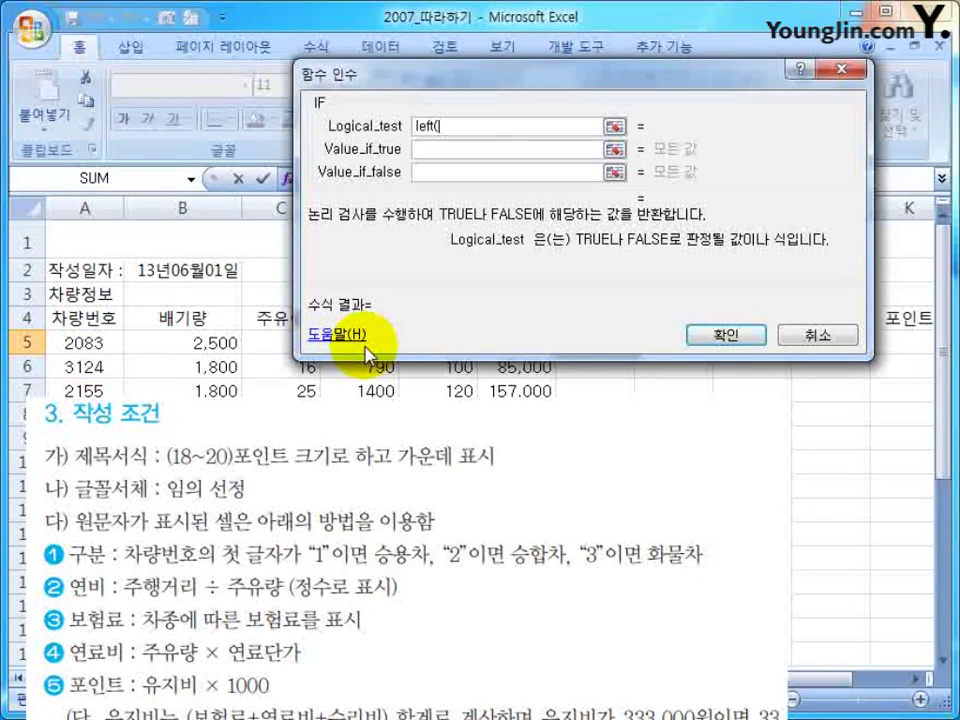
left_click(85, 342)
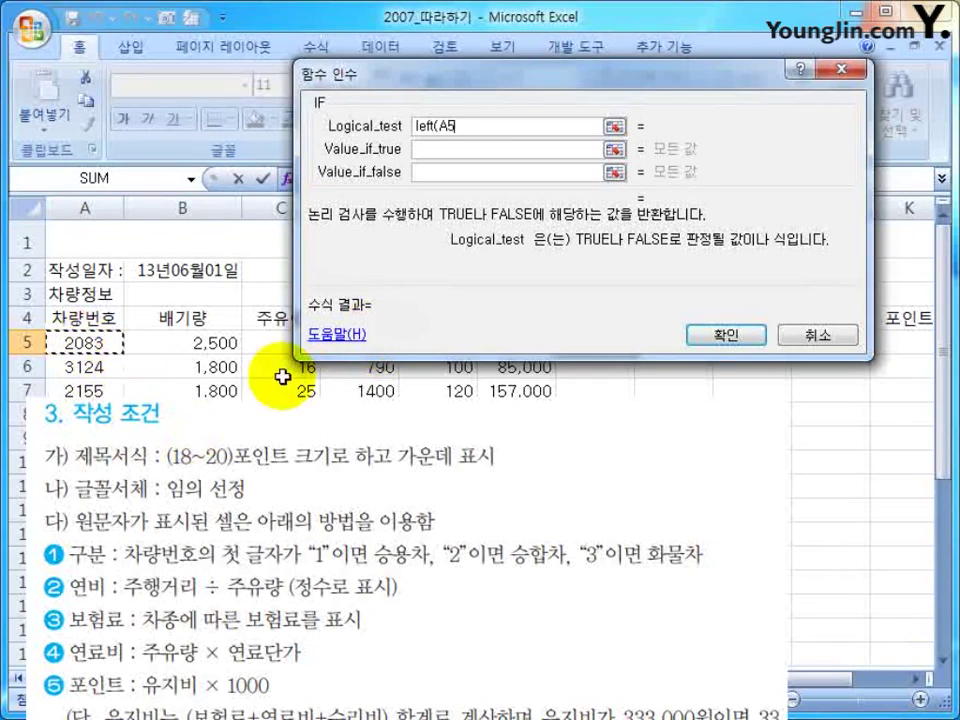
type(",1)")
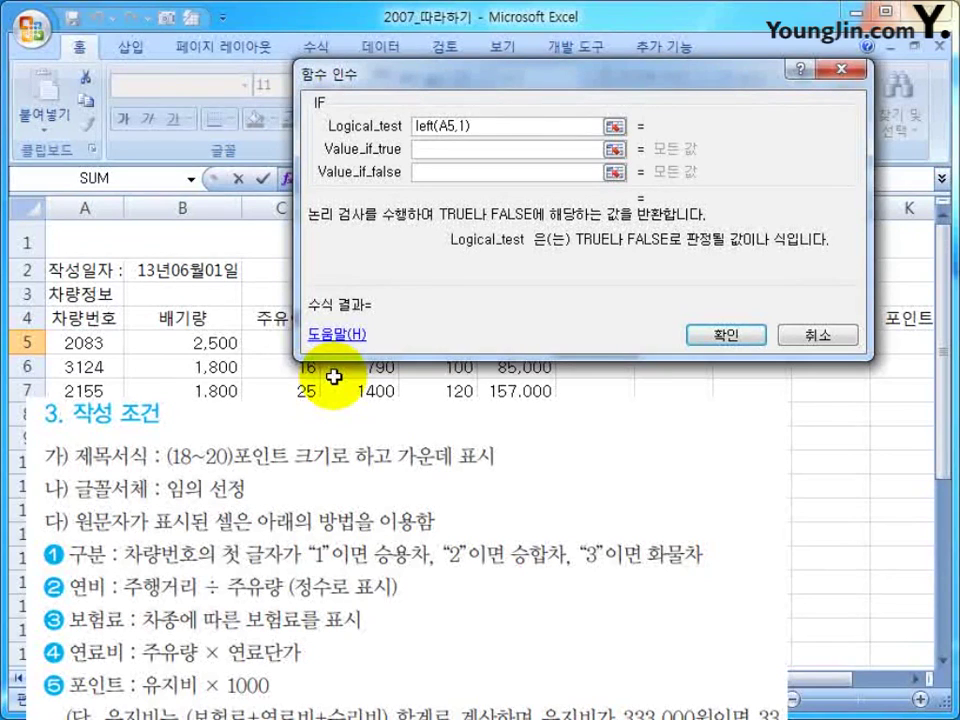
type("=\"1\"")
key("Tab")
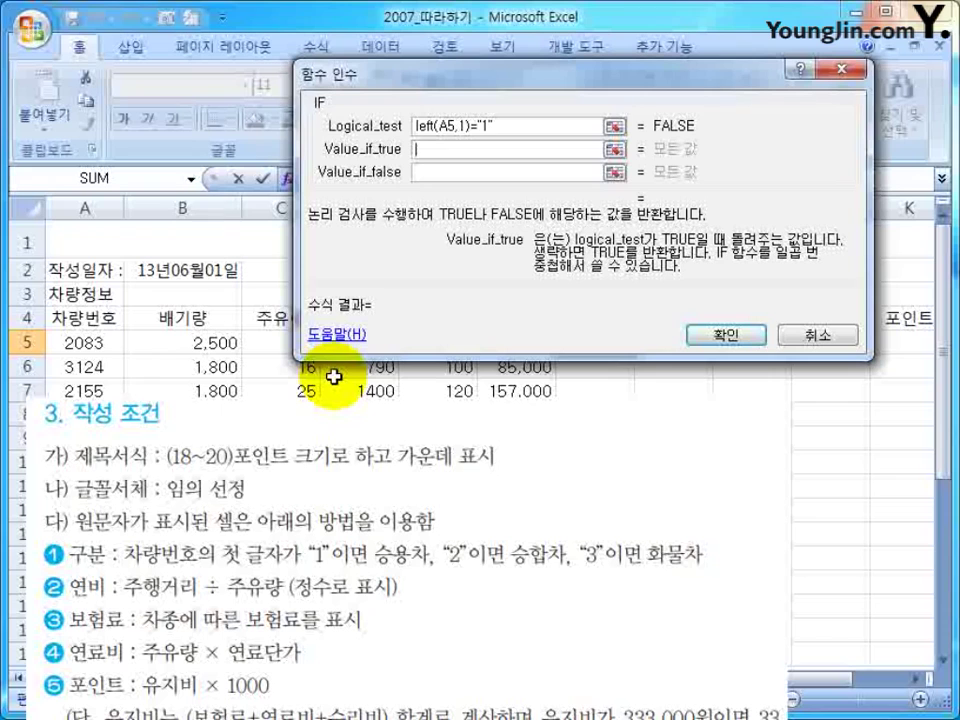
- Set the IF function's value if true to 승용차
type("승")
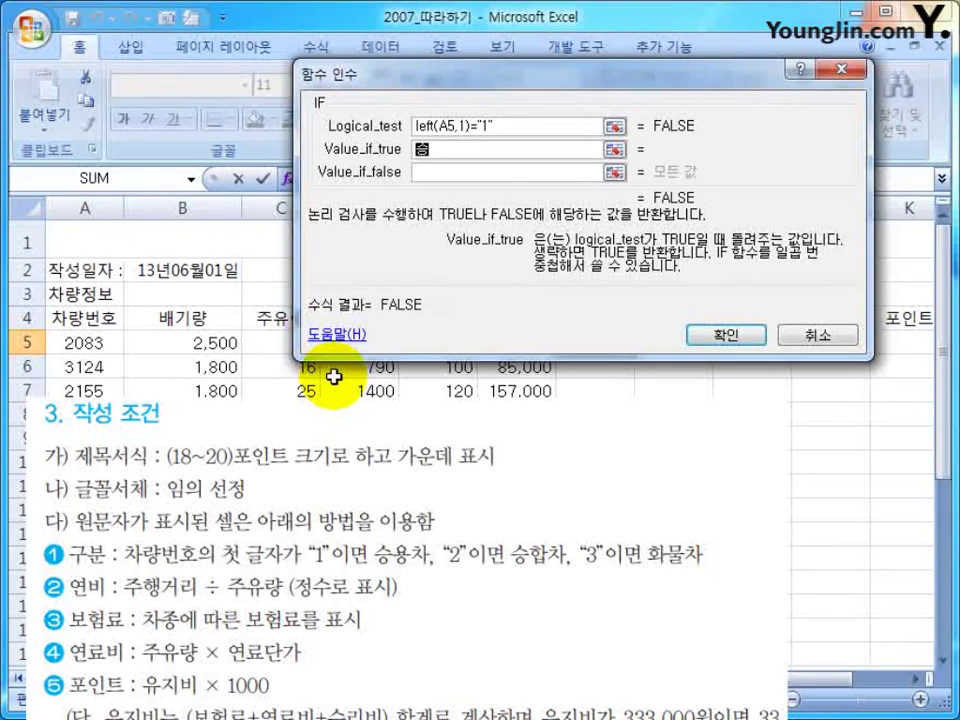
type("용차")
key("Tab")
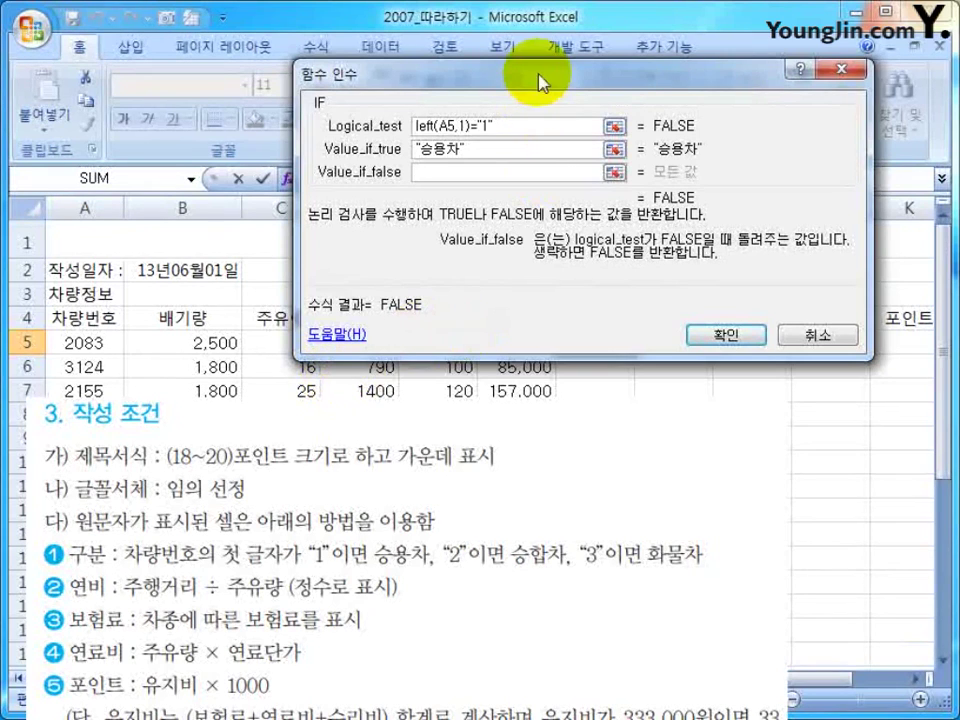
- Nest a second IF function as the value if false of the IF formula in cell G5
left_click_drag(540, 92, 525, 305)
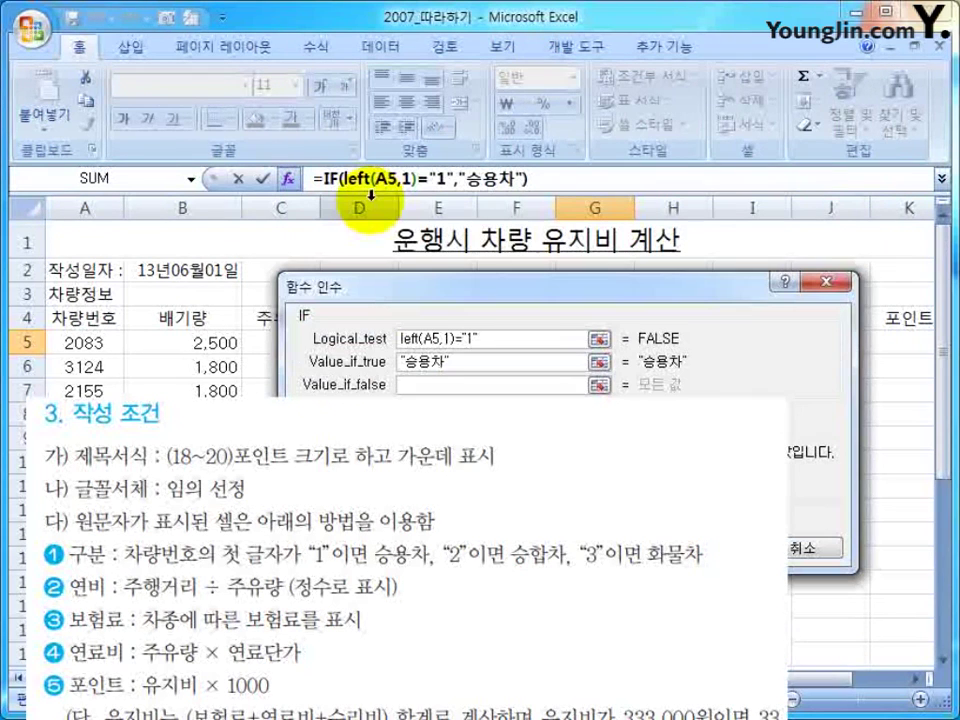
left_click_drag(456, 292, 540, 236)
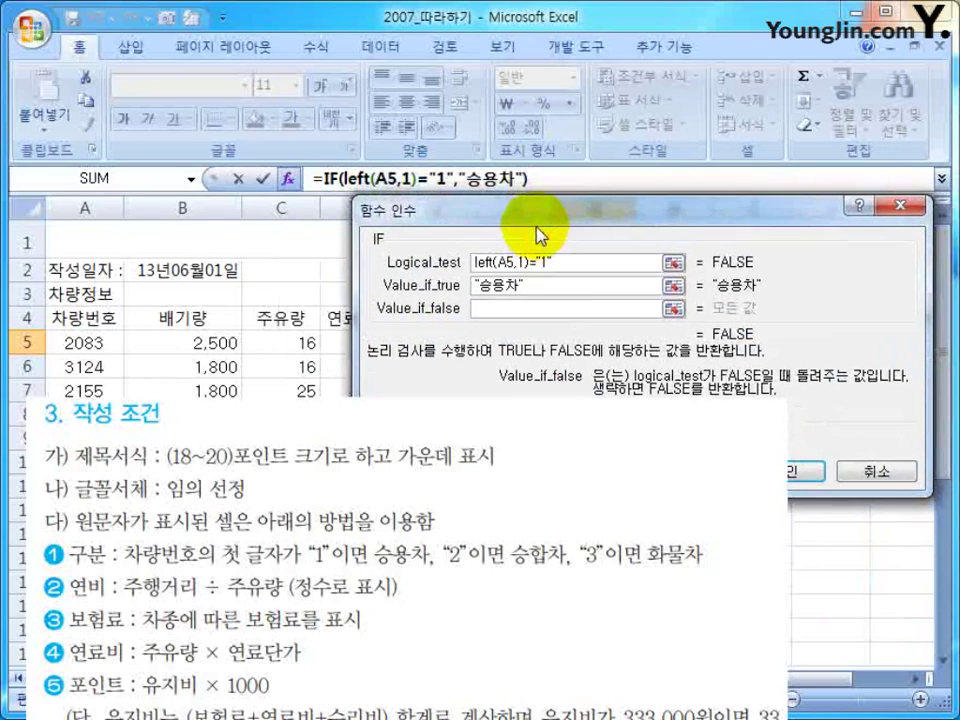
left_click(507, 311)
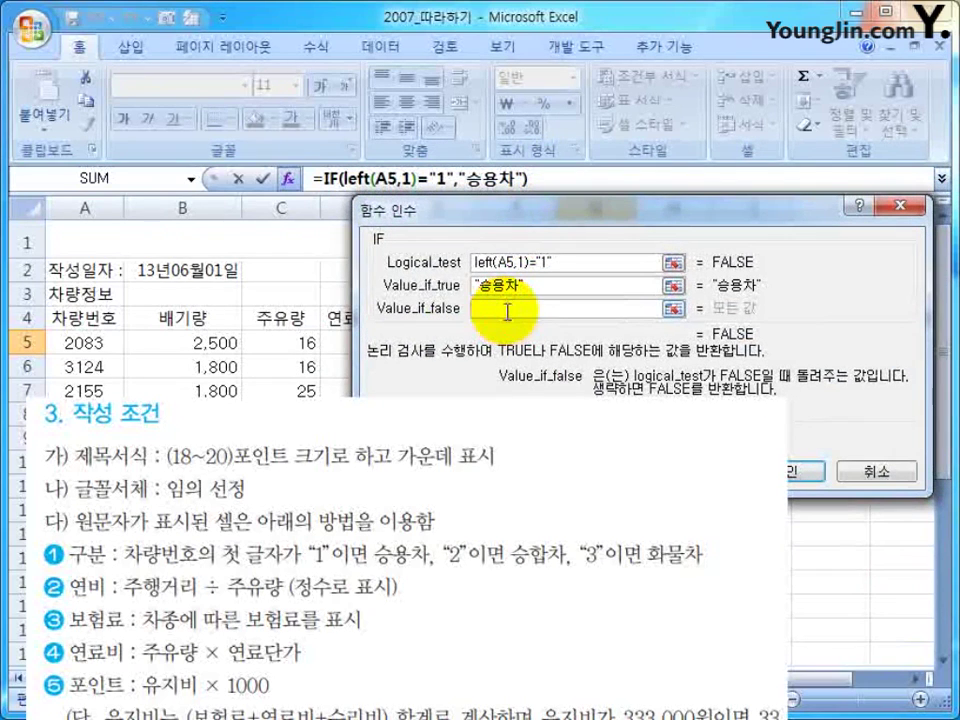
left_click(190, 180)
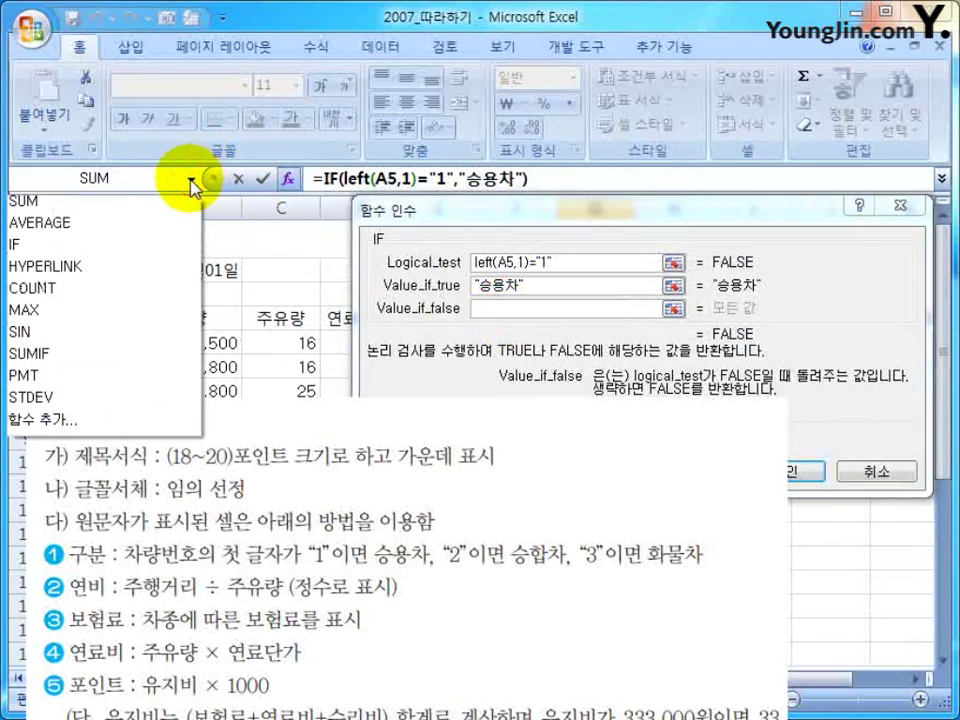
left_click(40, 242)
left_click(489, 261)
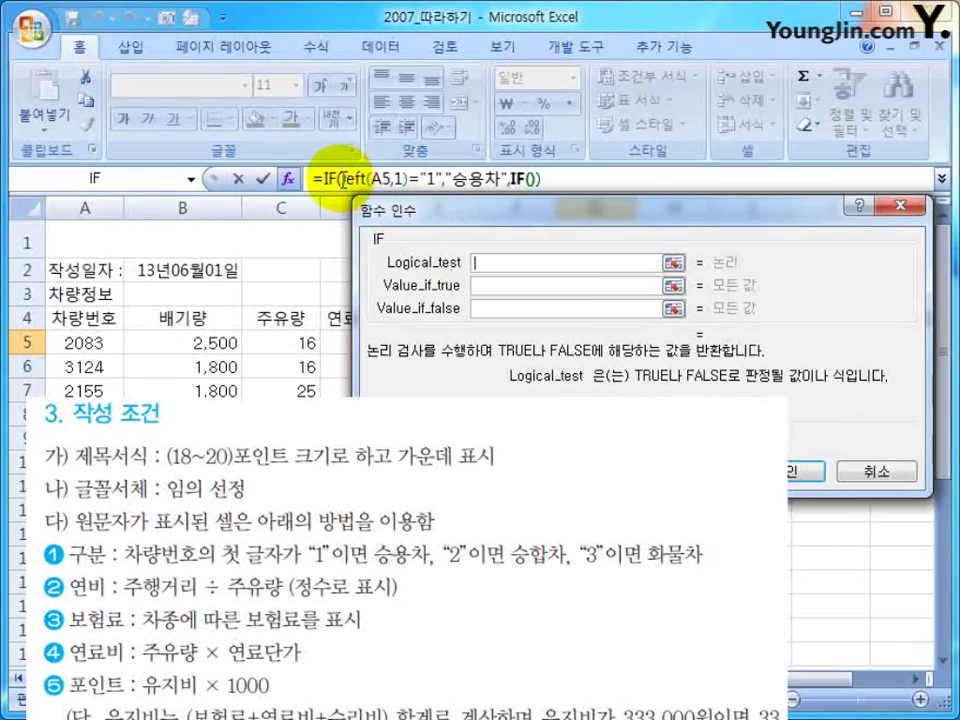
- Copy the outer condition into the nested IF's logical test and change it to left(A5,1)="2"
left_click_drag(338, 180, 440, 180)
key("ctrl+c")
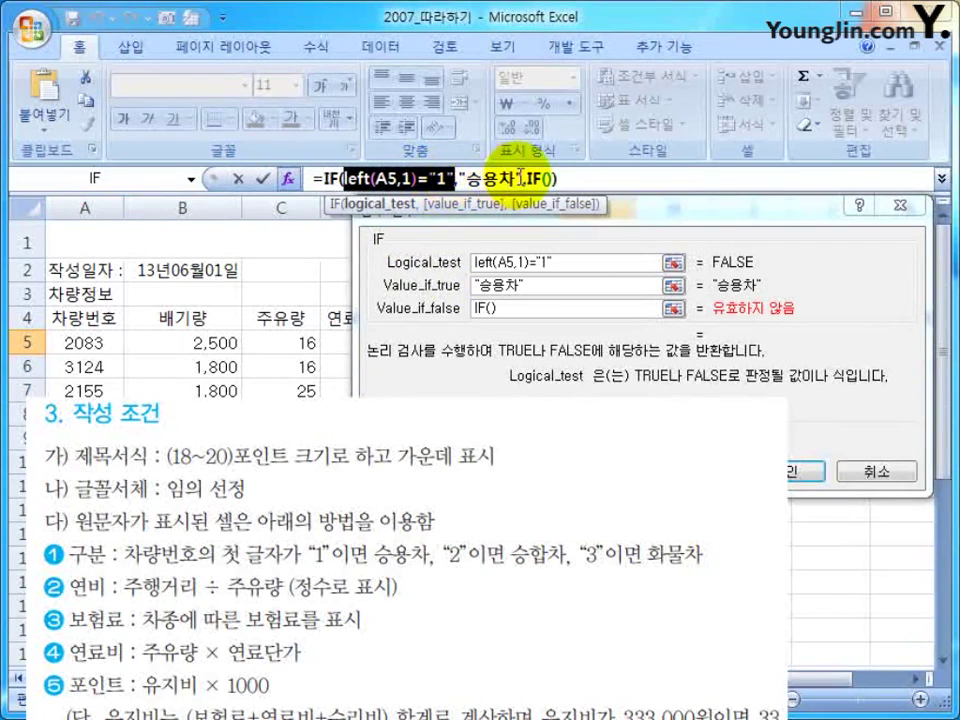
left_click(551, 180)
key("ctrl+v")
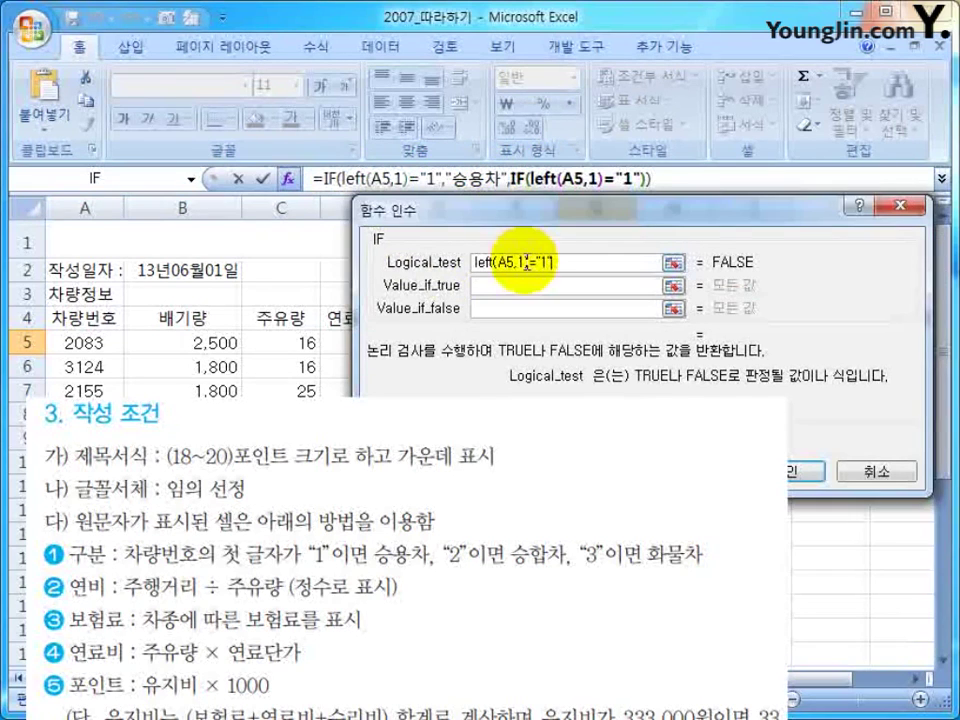
left_click(543, 262)
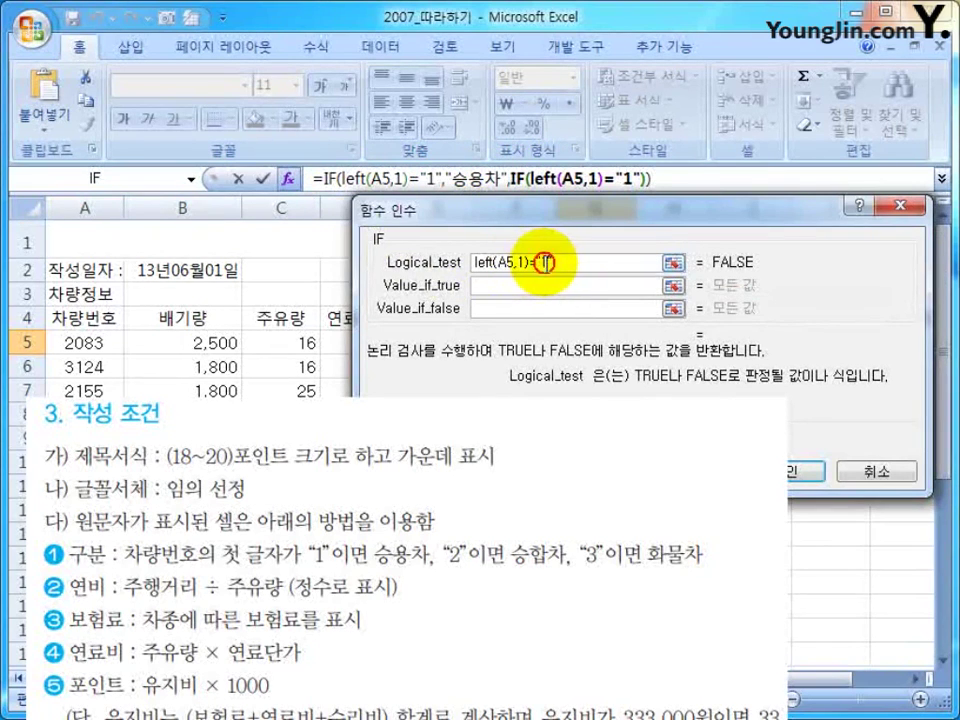
type("2")
- Set the nested IF's value if true to 승합차 and value if false to 화물차, and complete the formula
left_click(522, 287)
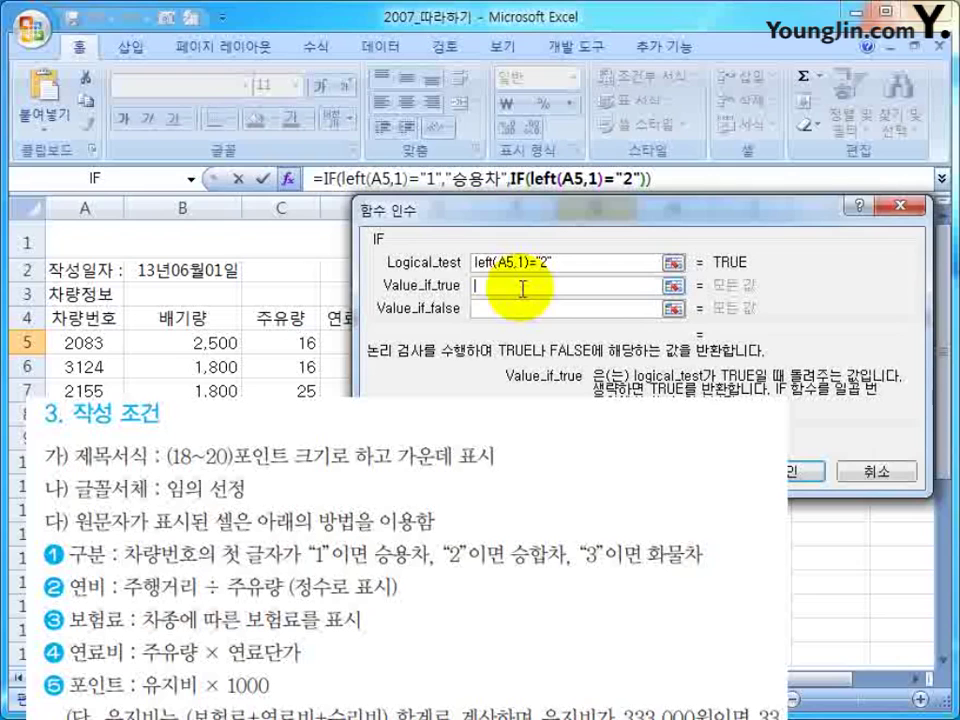
type("승")
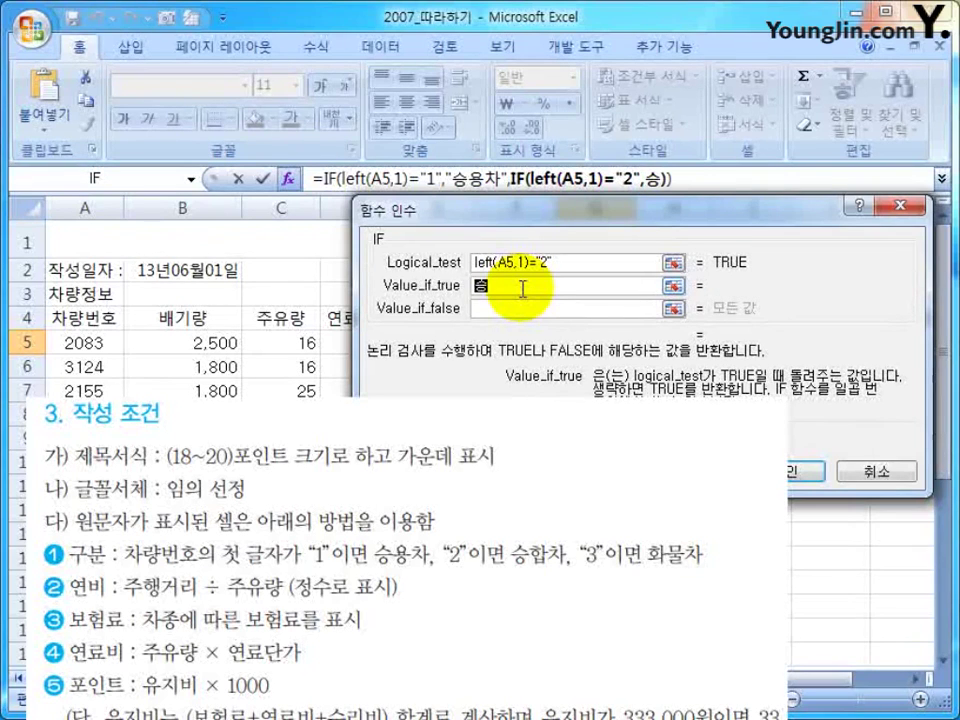
type("합차")
key("Tab")
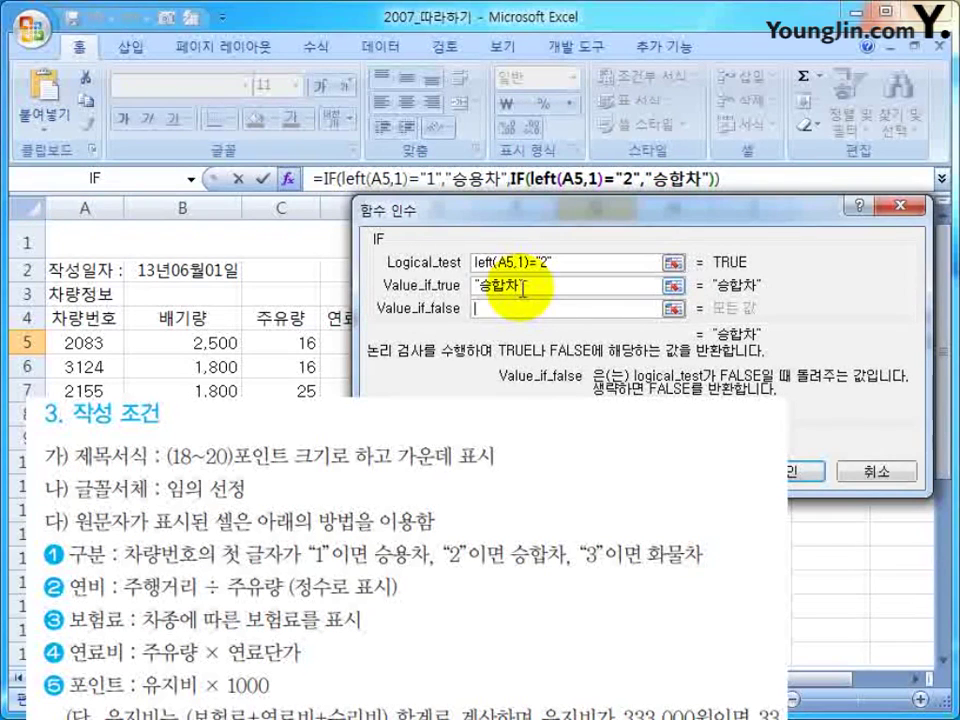
type("화물")
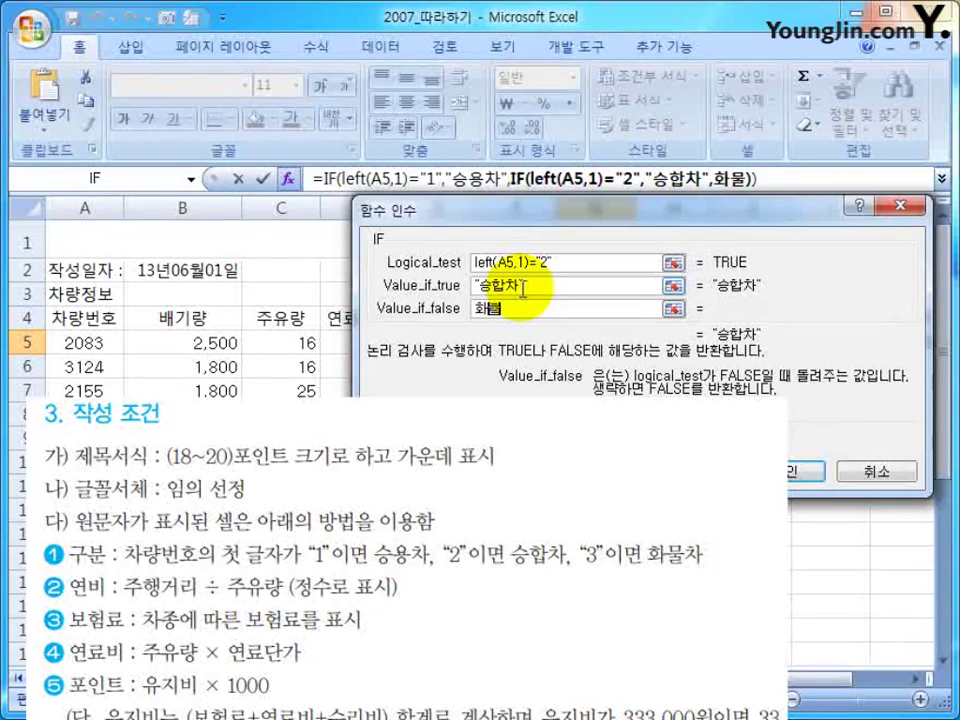
type("차")
key("Tab")
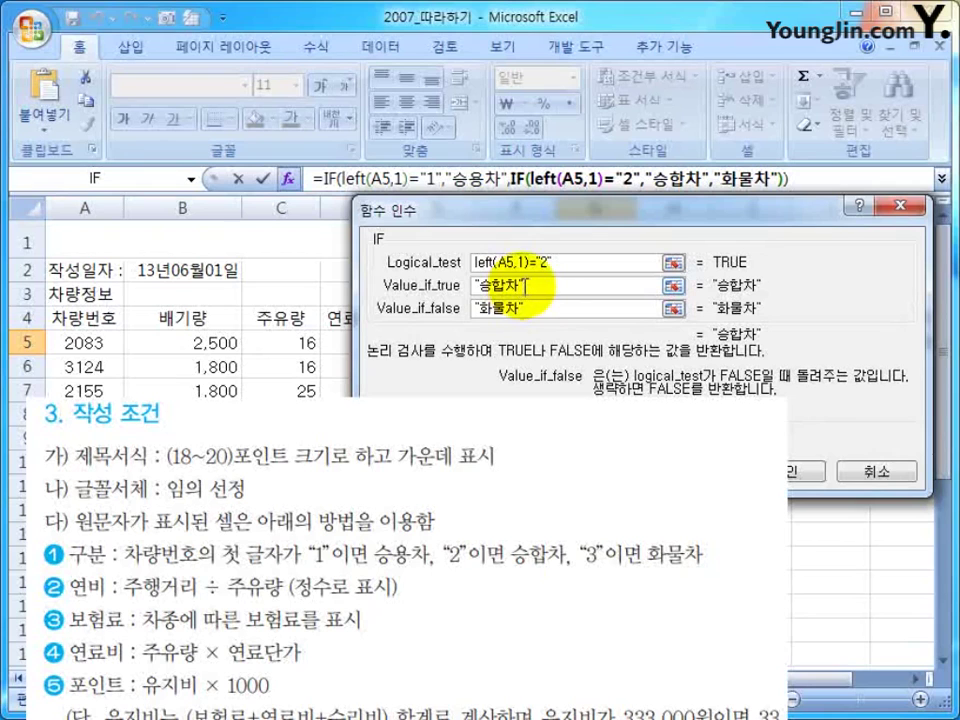
left_click(542, 285)
left_click(549, 308)
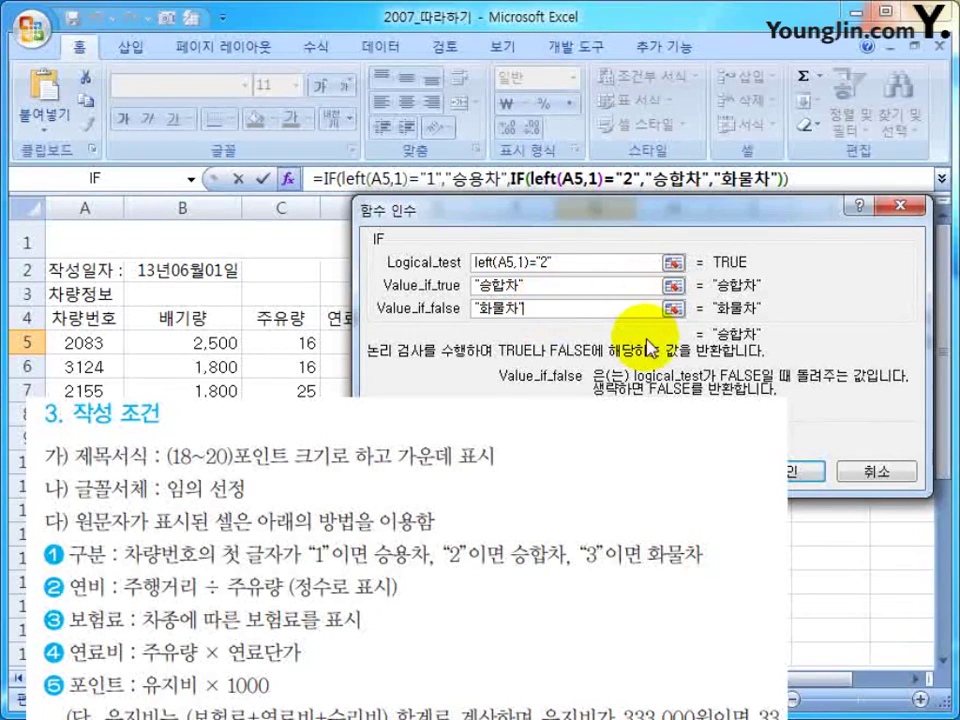
left_click(806, 476)
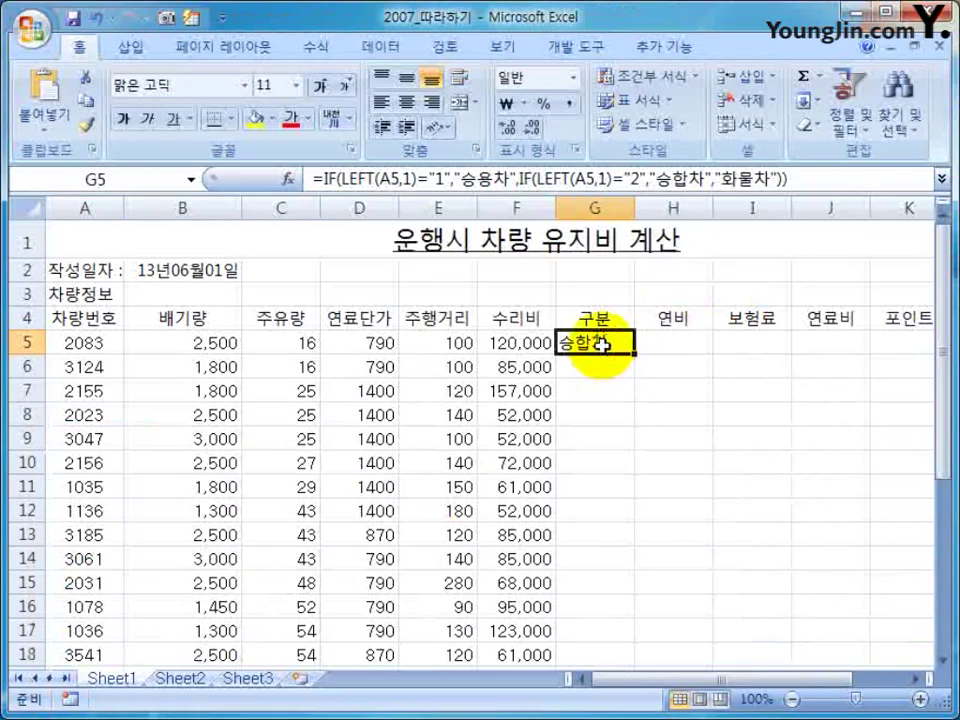
- Fill the G5 formula down the 구분 column for all vehicle rows and check the filled column
double_click(632, 355)
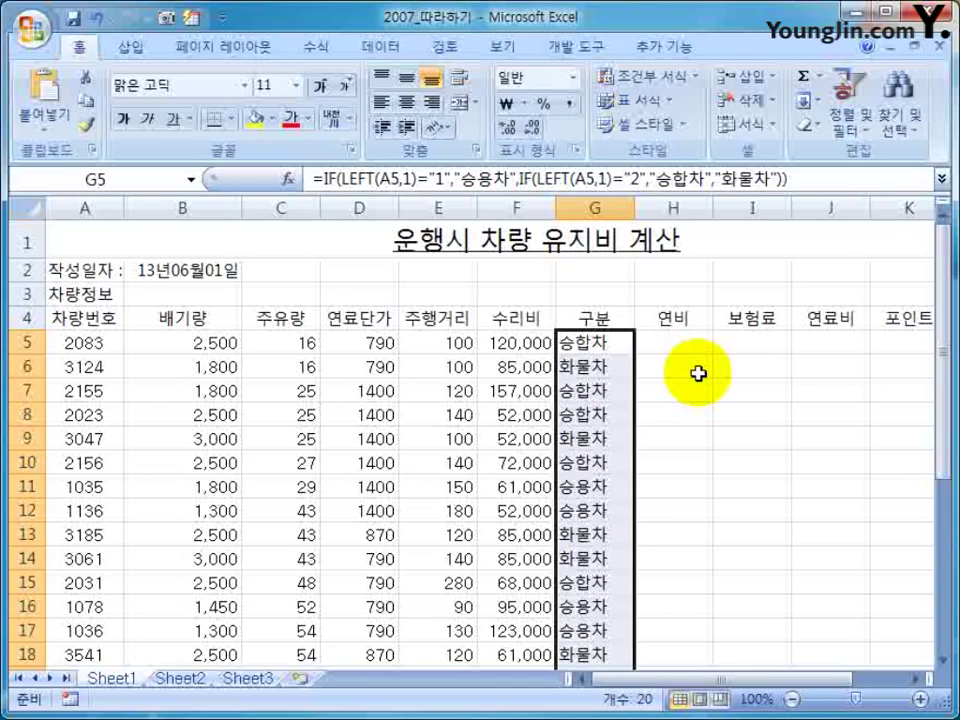
left_click(611, 342)
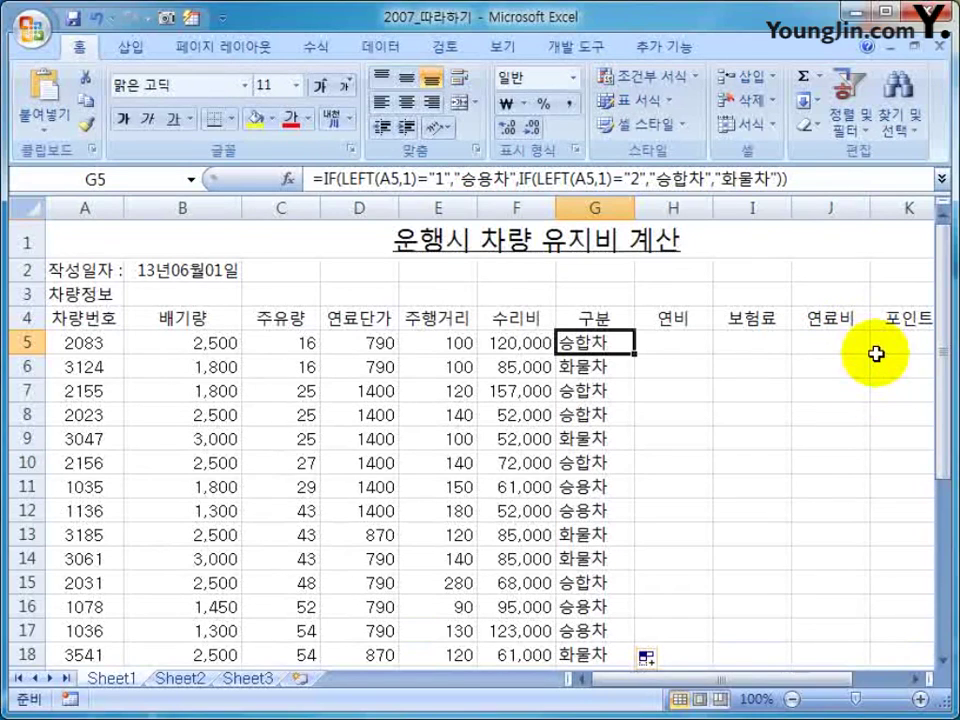
scroll(669, 495, "down", 8)
scroll(649, 388, "up", 2)
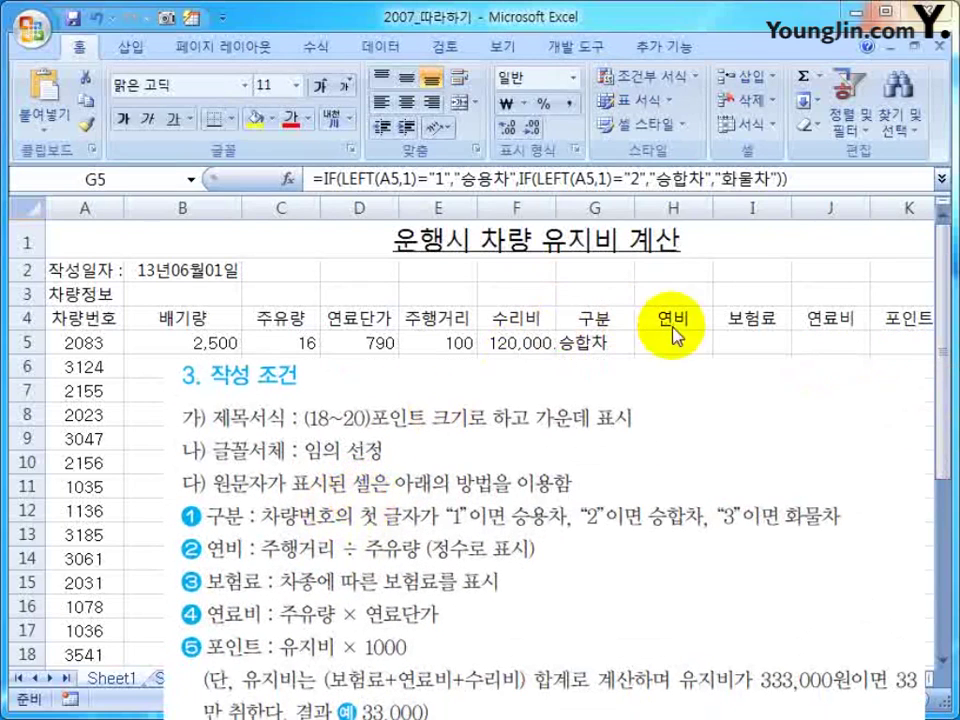
- Build the formula =E5/C5 in cell H5 under 연비, dividing 주행거리 by 주유량
left_click(680, 343)
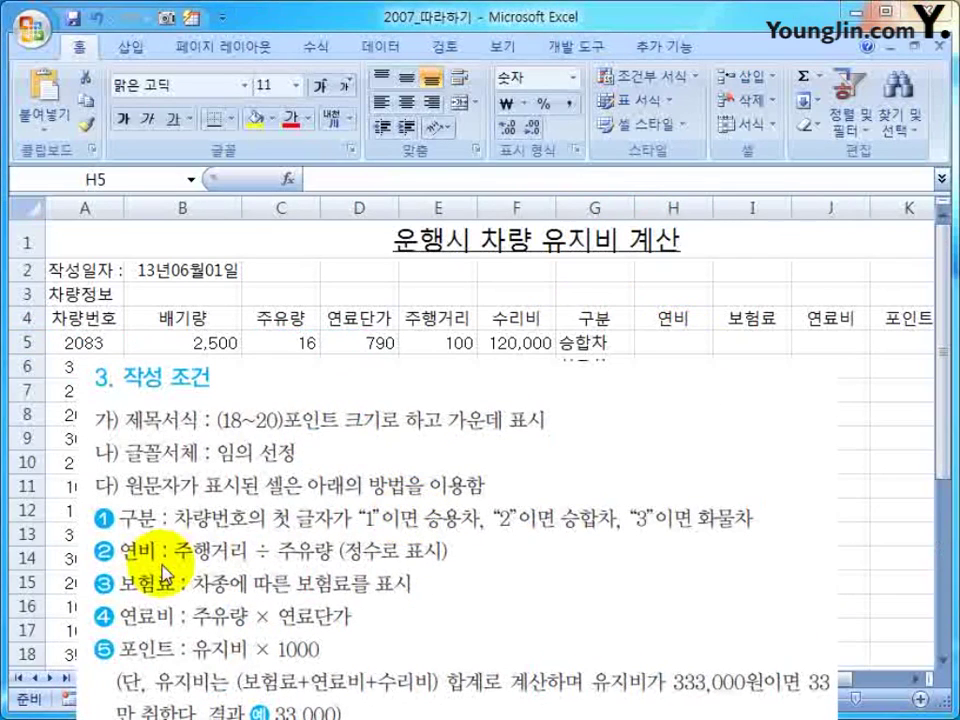
left_click(679, 343)
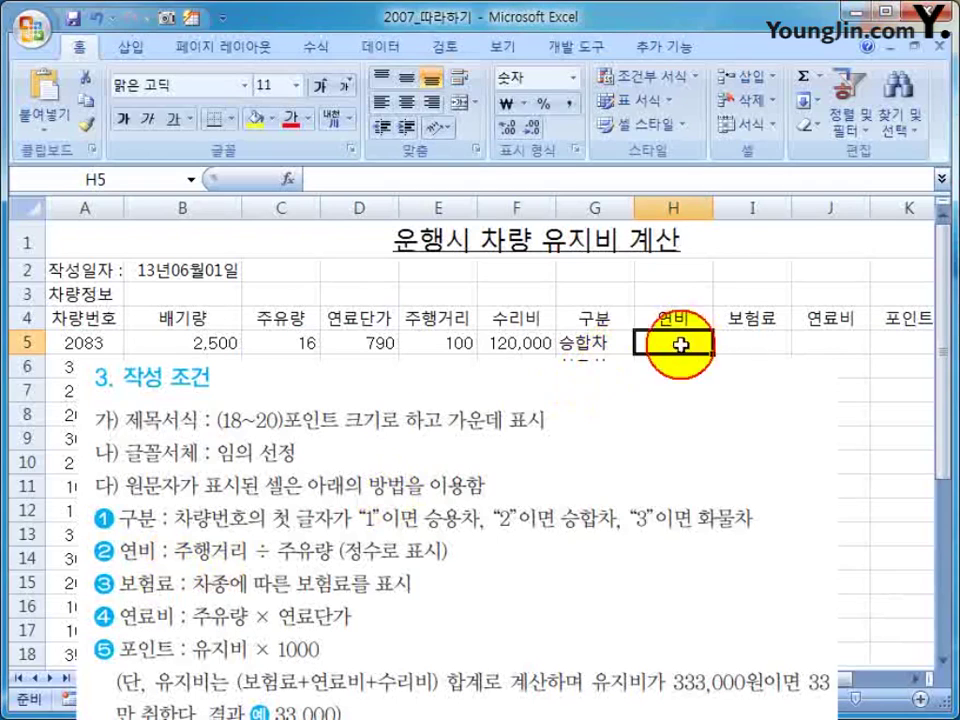
type("=")
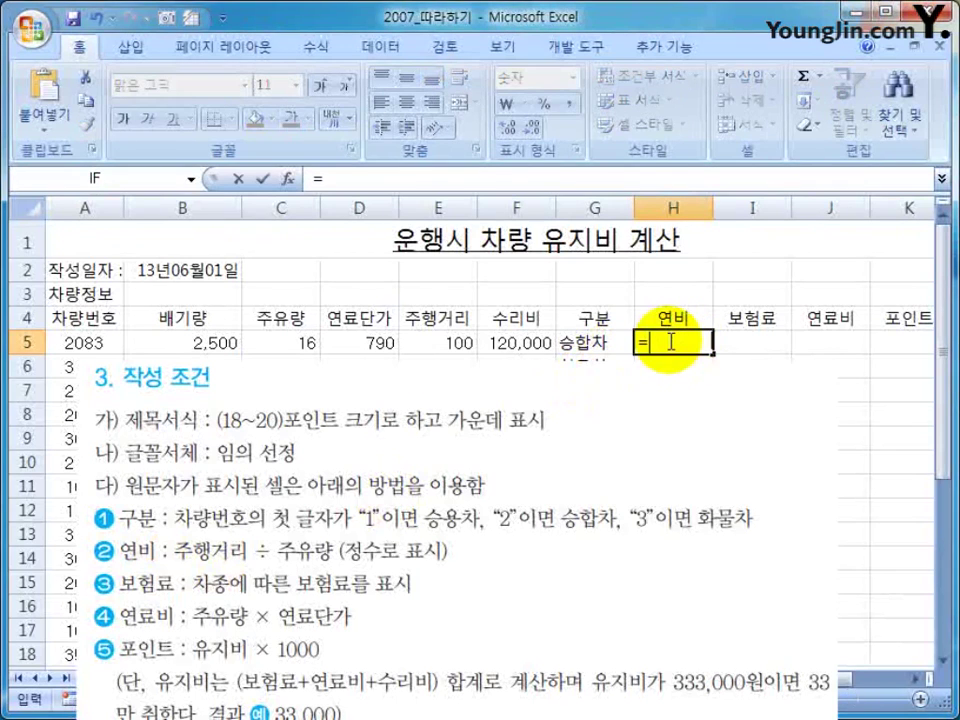
left_click(441, 344)
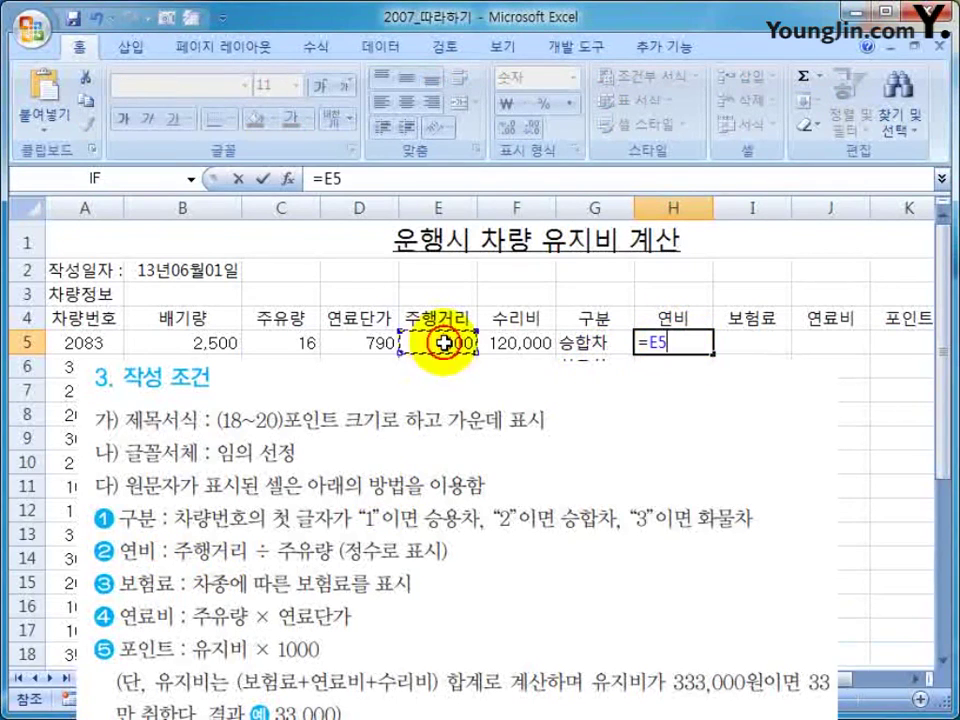
type("/")
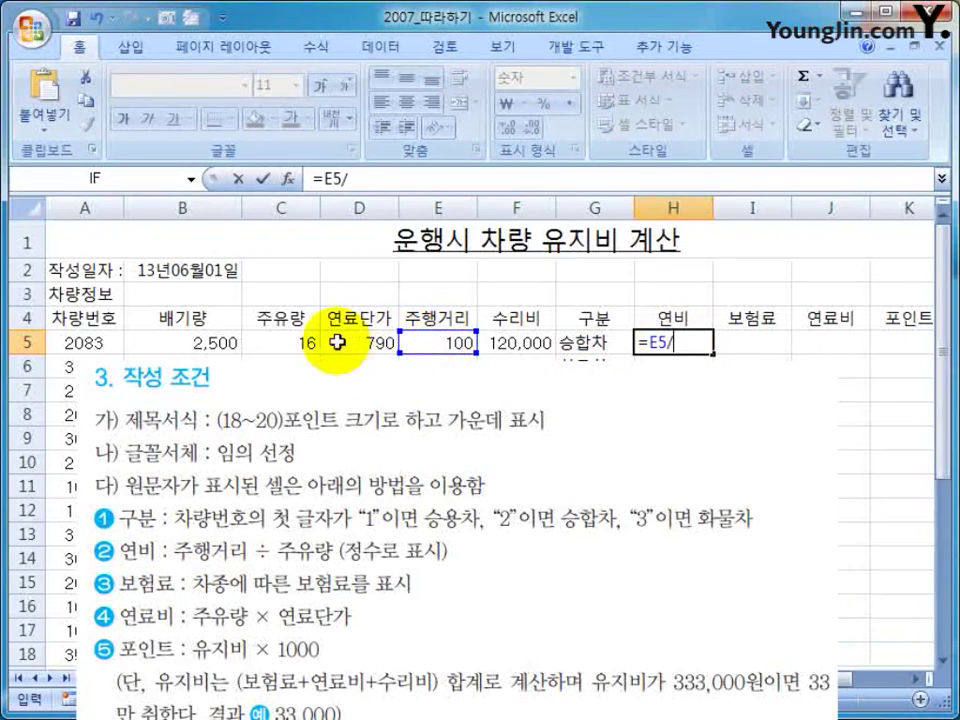
left_click(306, 343)
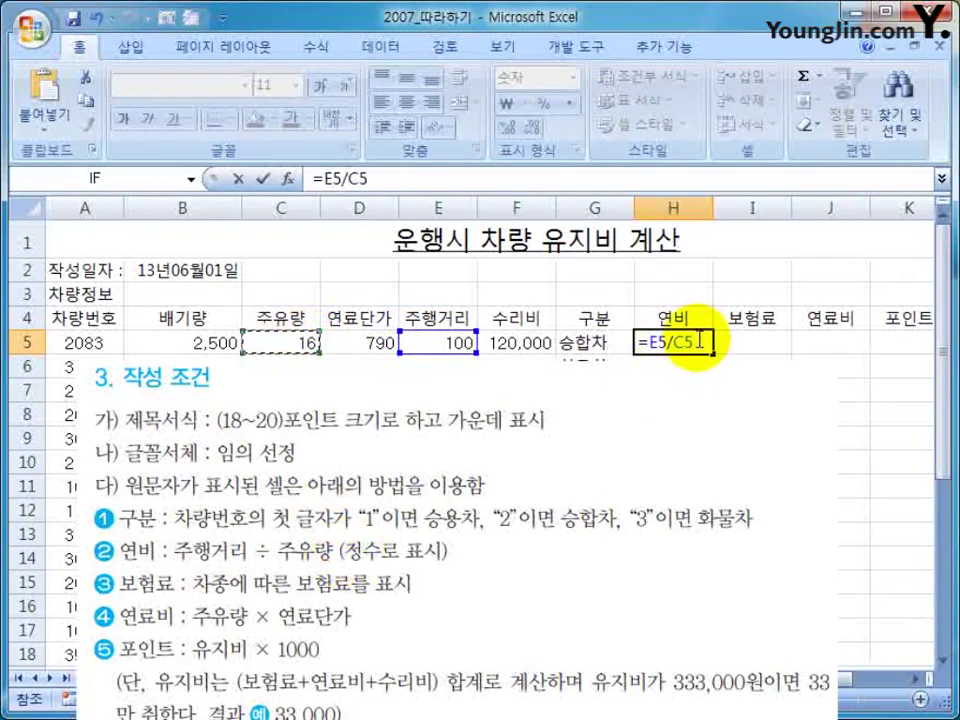
- Wrap the E5/C5 division in cell H5 in the INT function and commit the formula
left_click(330, 183)
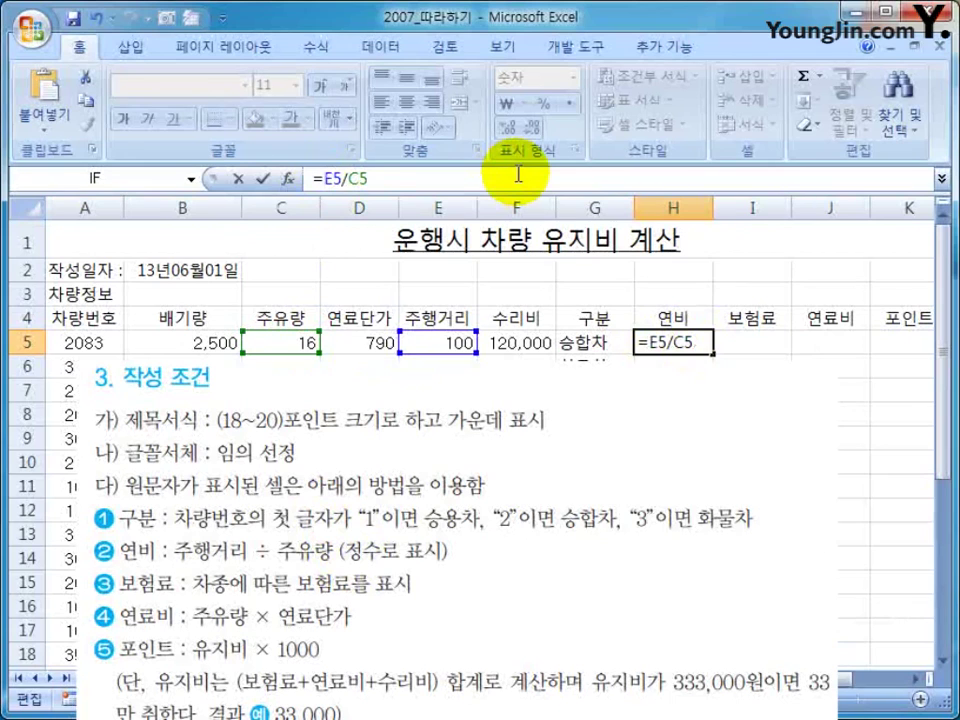
type("ㅑㅜ")
key("BackSpace")
key("BackSpace")
type("itn")
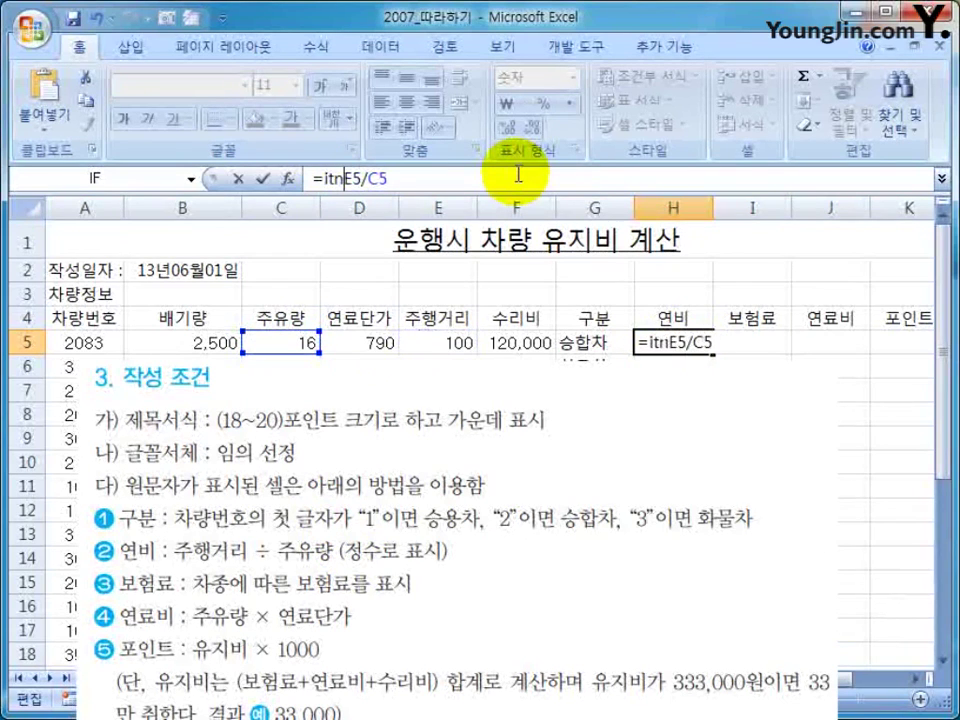
key("BackSpace")
key("BackSpace")
type("nt")
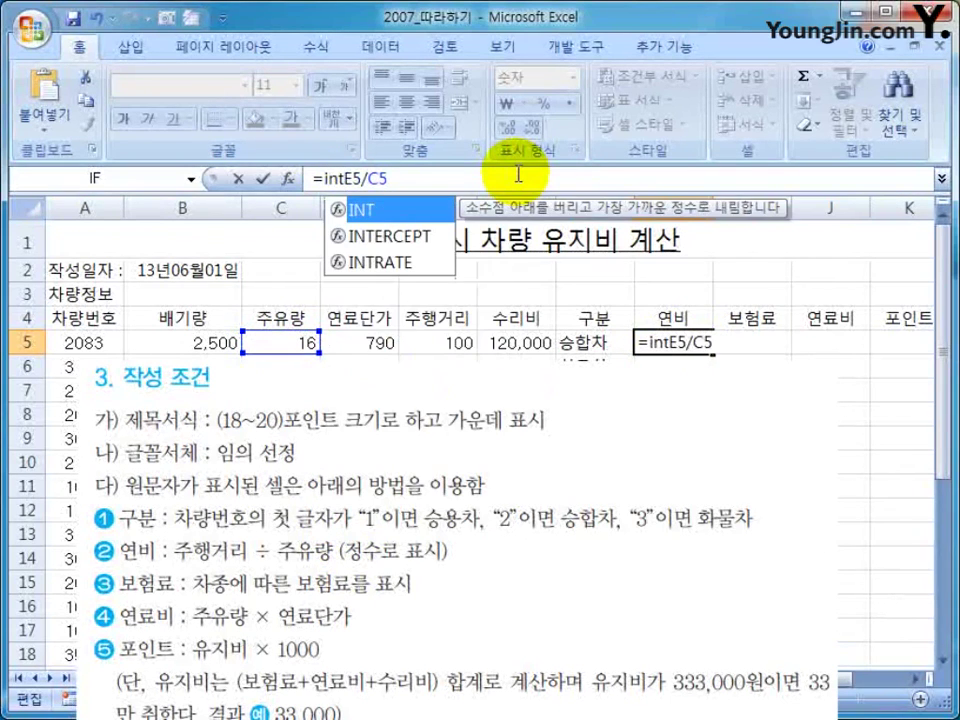
type("(")
key("End")
type(")")
key("Return")
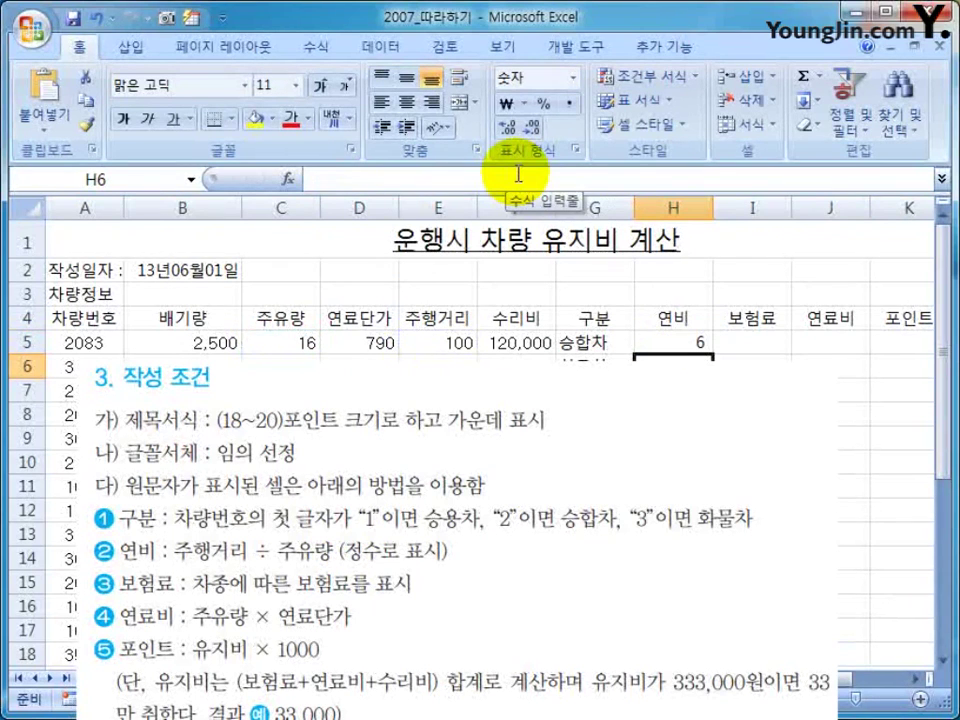
- Start an IF function in cell I5 under 보험료 with the logical test G5="승용차"
left_click(750, 344)
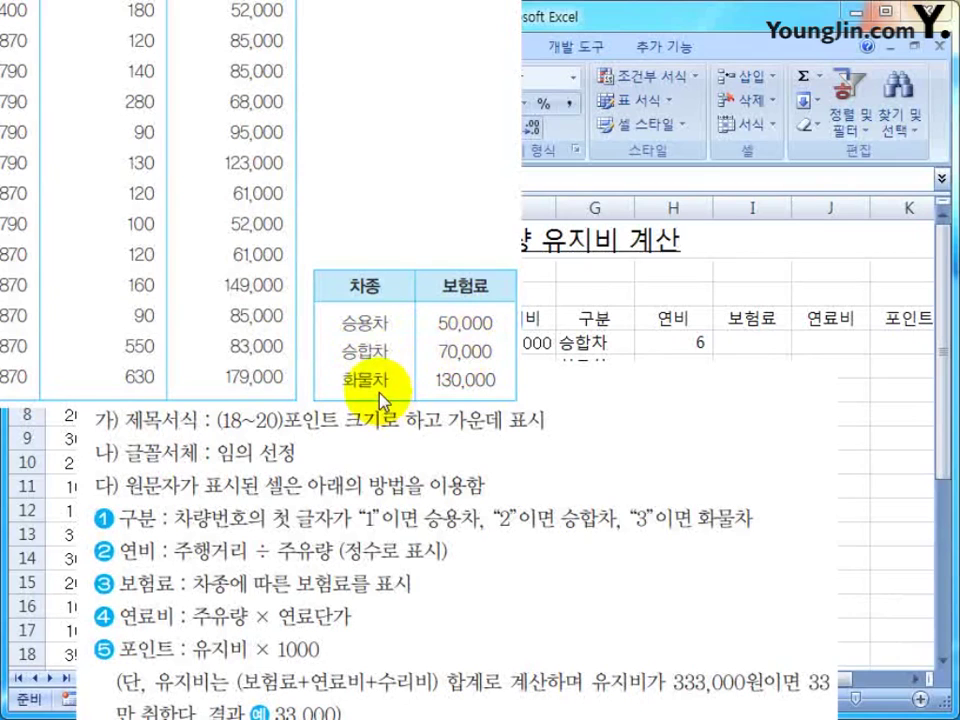
left_click(365, 342)
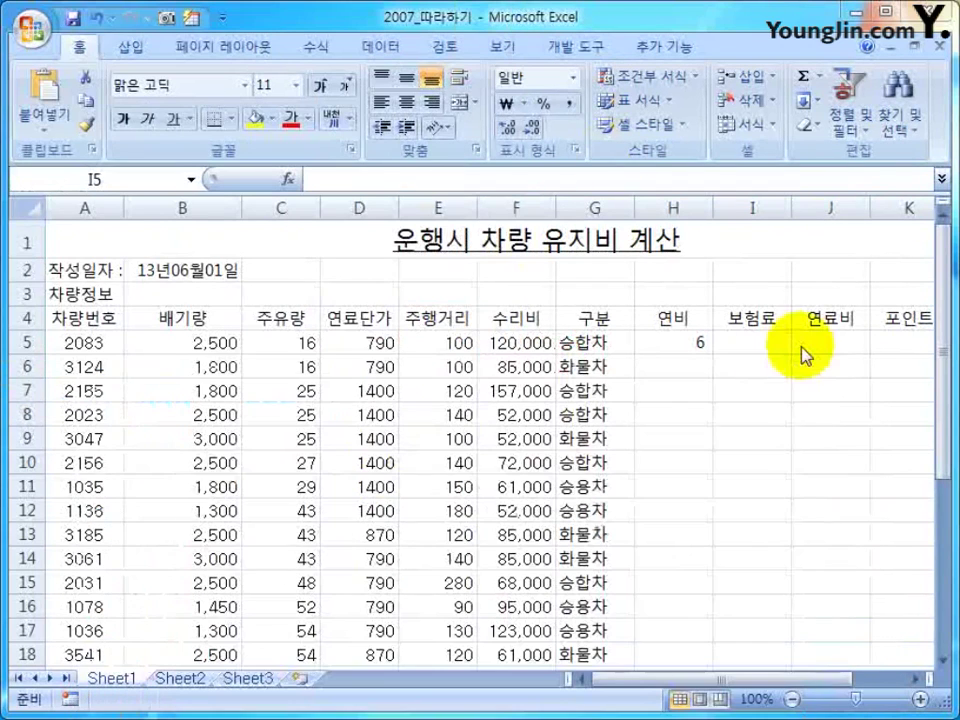
left_click(750, 342)
type("=if")
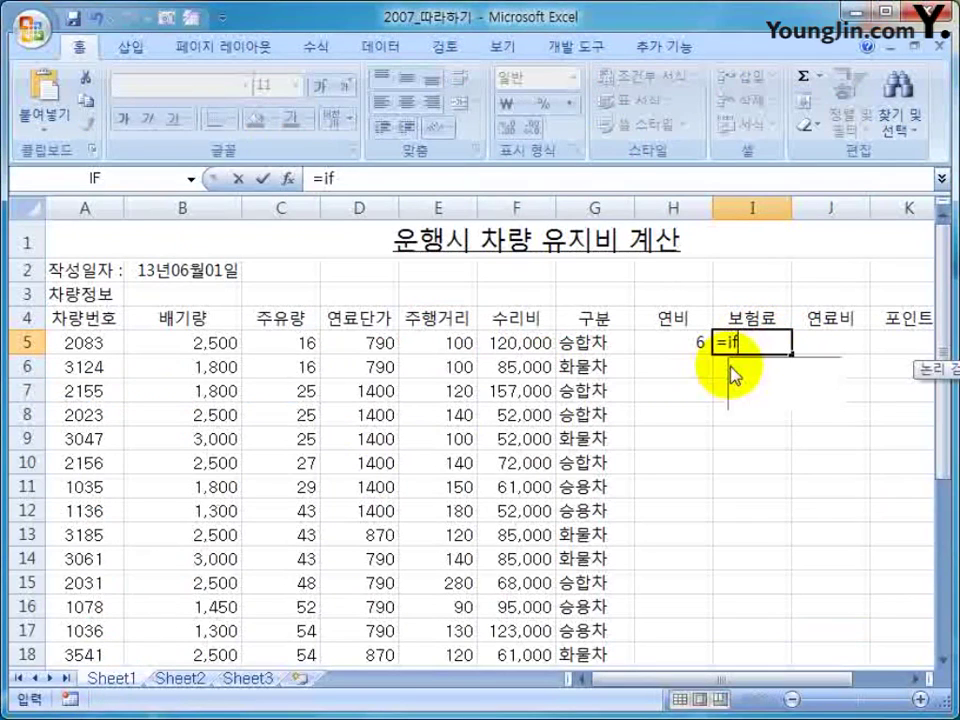
key("Tab")
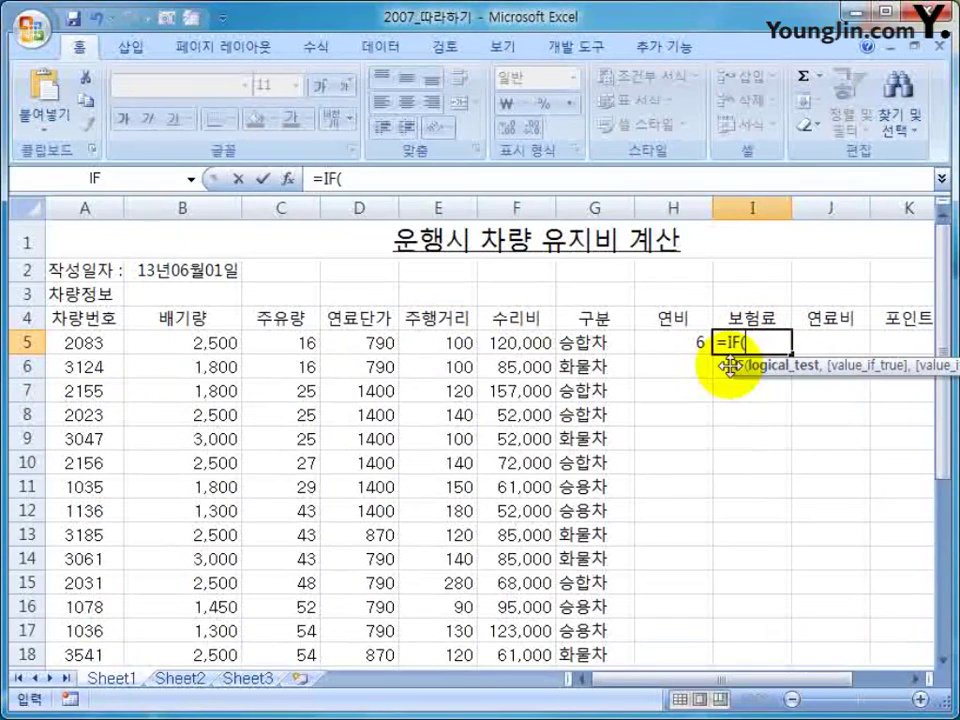
left_click(287, 178)
left_click_drag(375, 146, 641, 384)
left_click(595, 342)
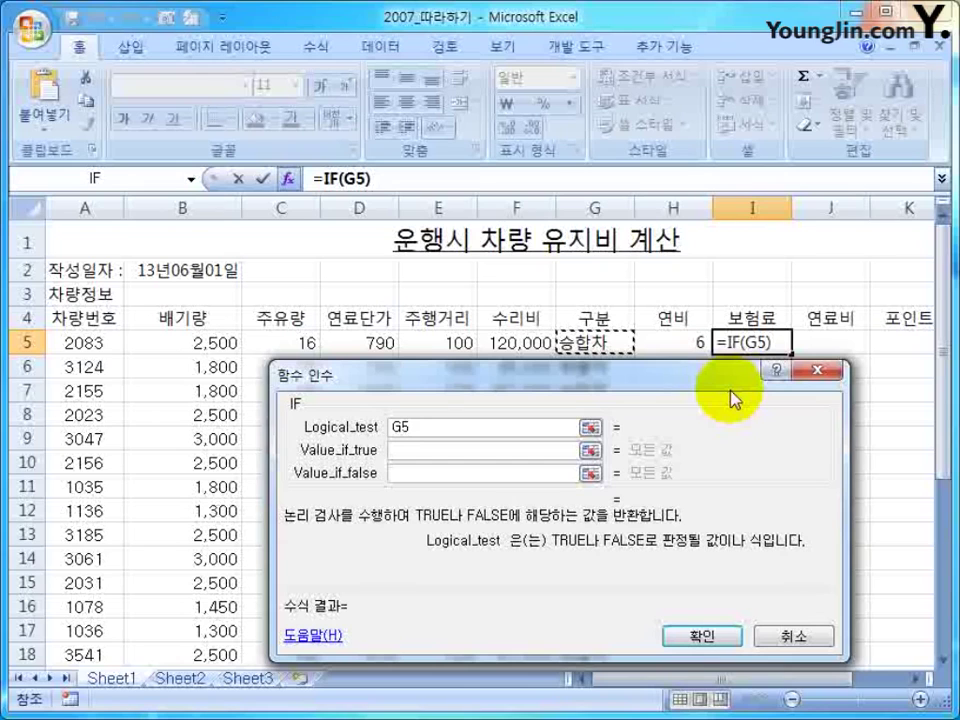
type("=\"tmd")
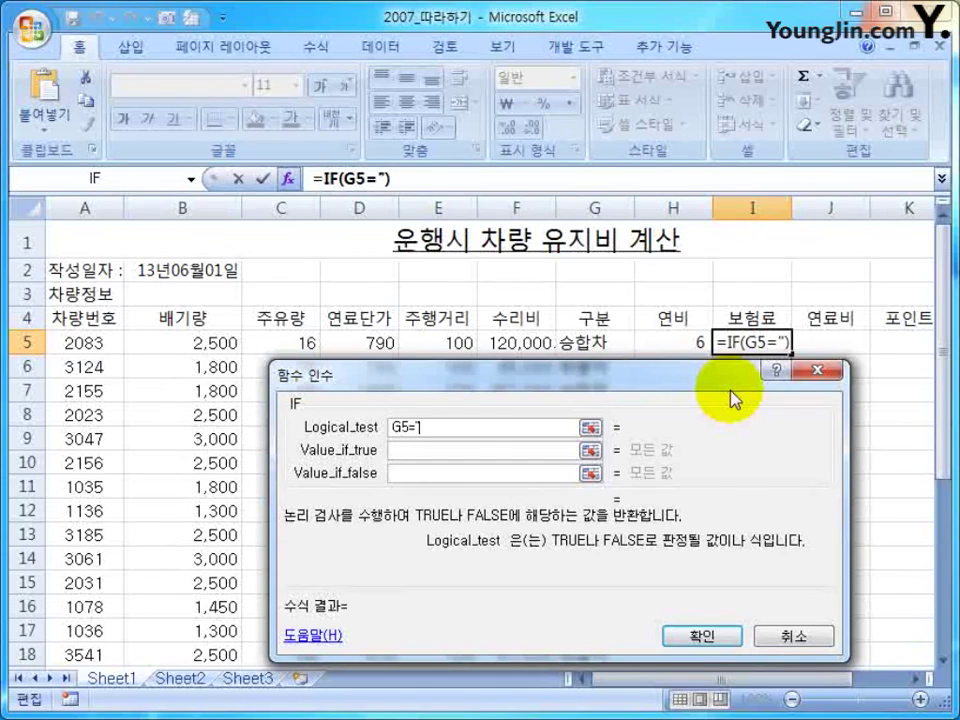
key("BackSpace")
key("BackSpace")
key("BackSpace")
type("승용차\"")
key("Tab")
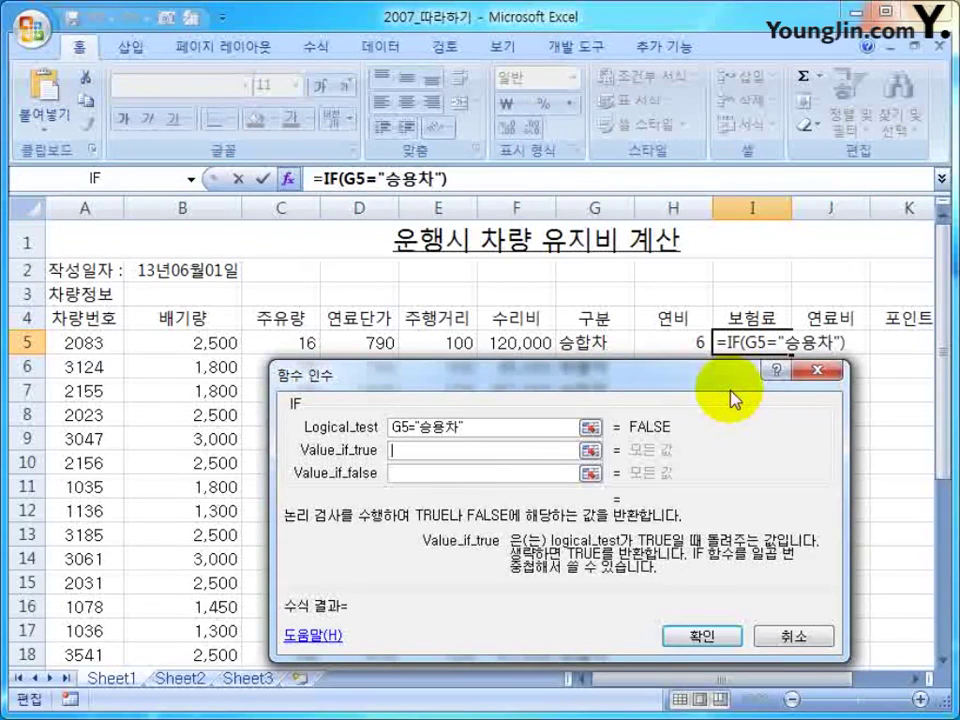
- Return 50000 for 승용차 in the I5 IF function and nest a second IF testing G5="승합차" as its false value
type("50000")
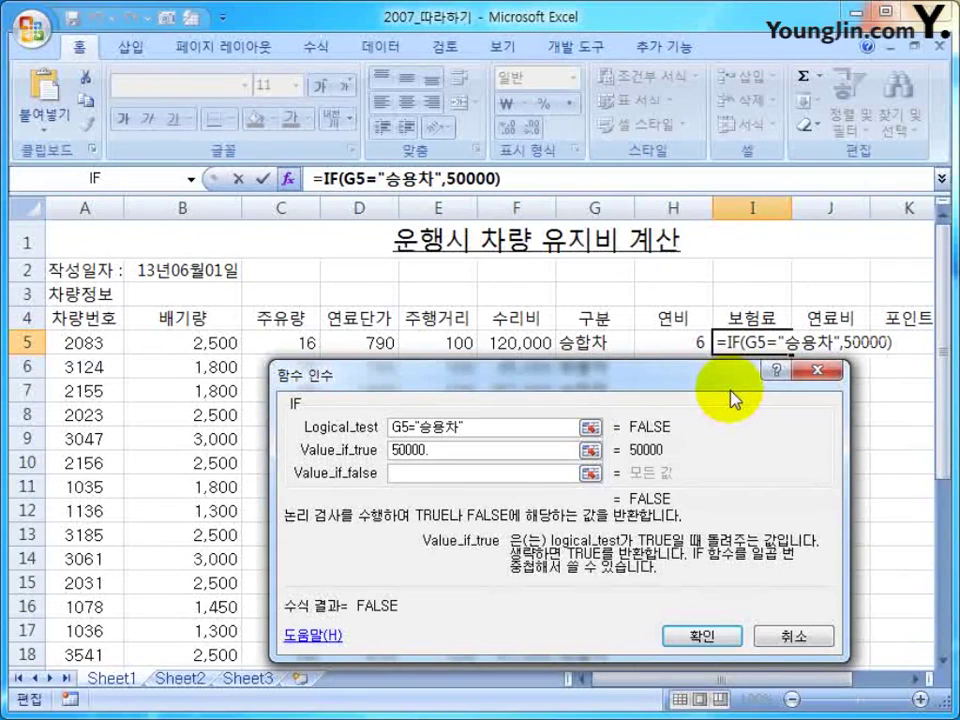
key("Tab")
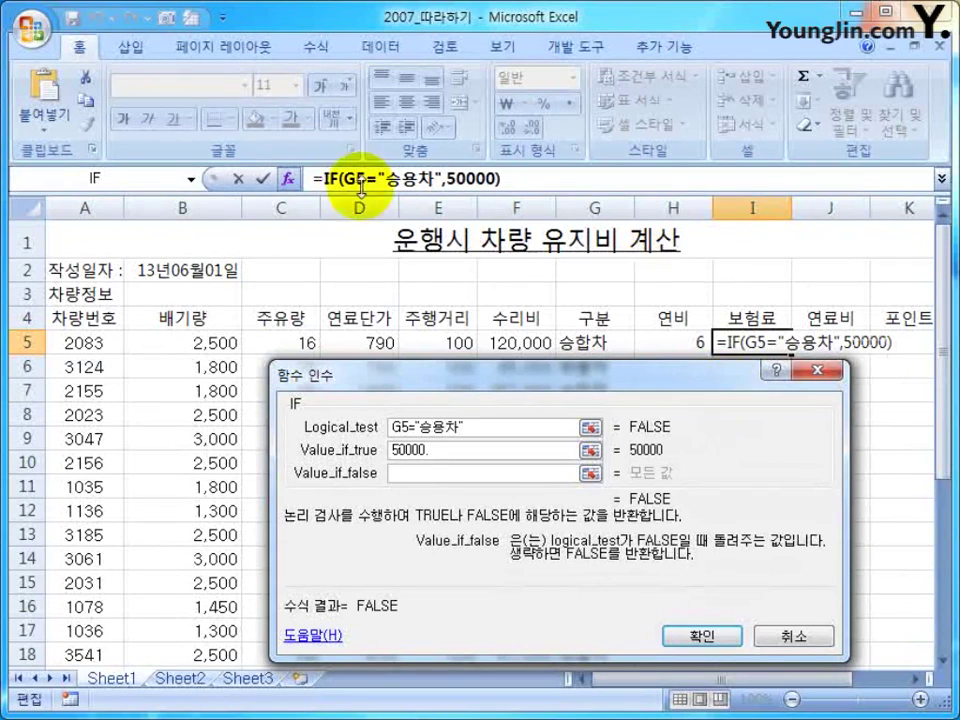
left_click(95, 179)
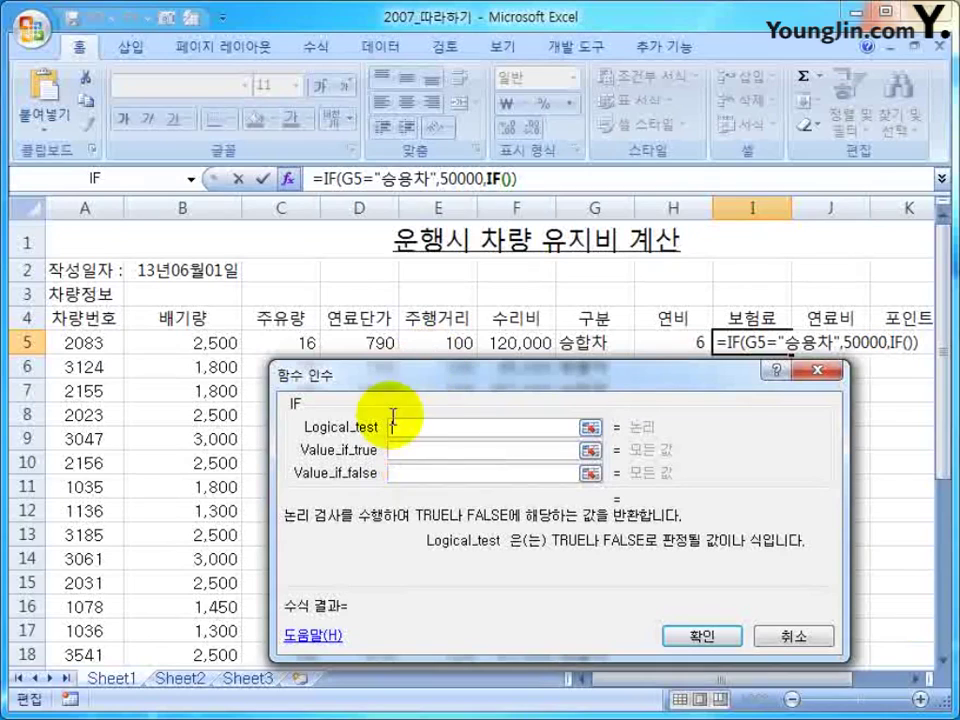
left_click(396, 425)
left_click(592, 342)
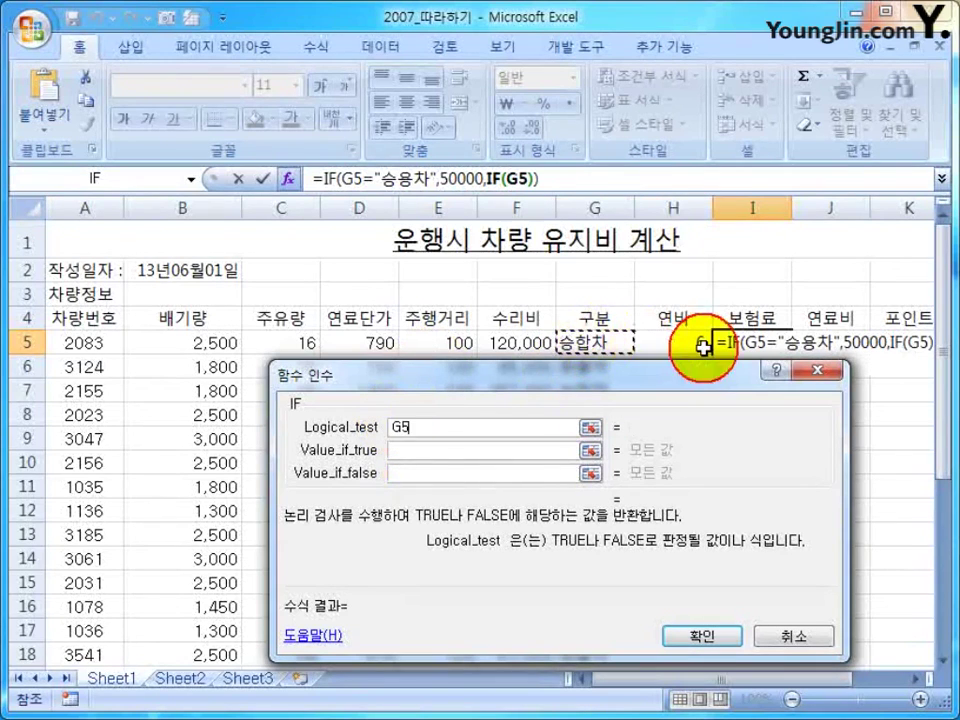
type("=\"승합차")
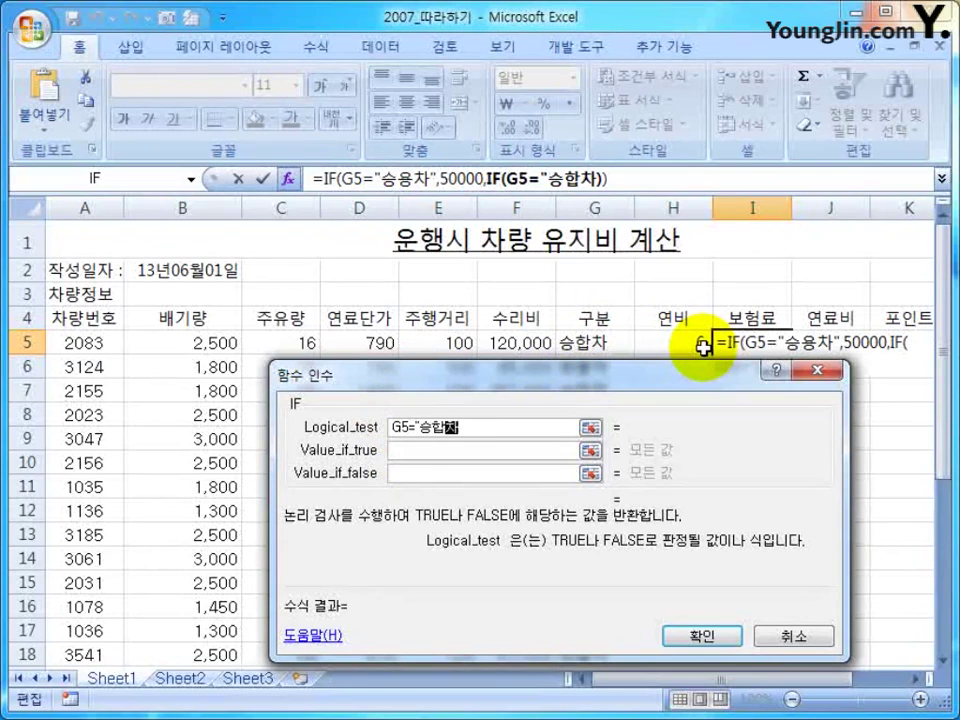
type("\"")
- Set the nested IF in I5 to return 70000 when true and 130000 when false, and commit the formula
key("Tab")
type("7")
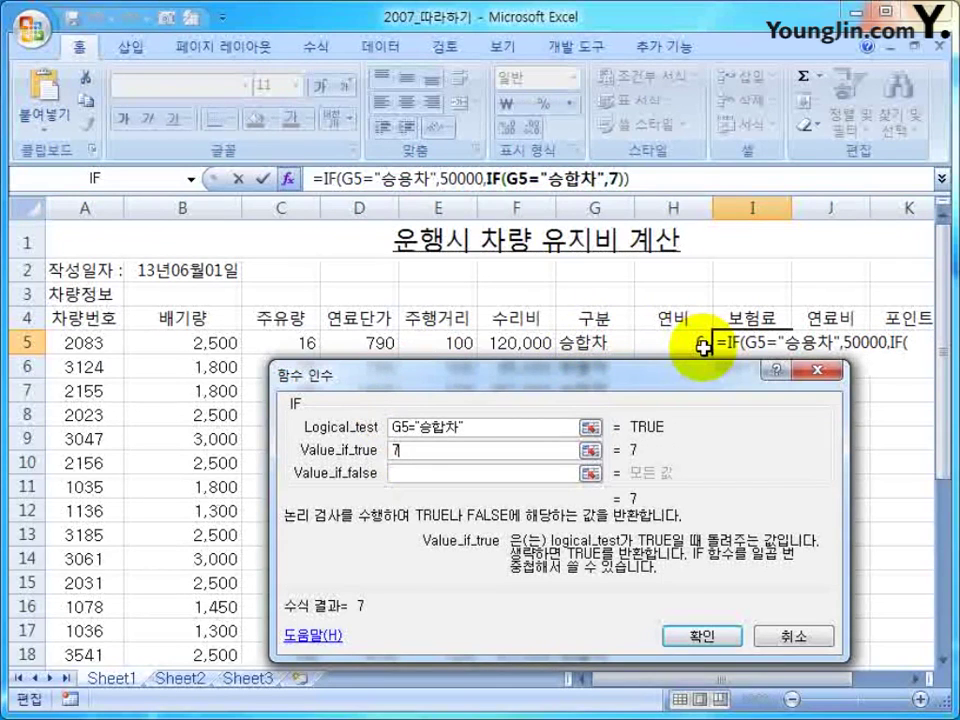
type("0000")
key("Tab")
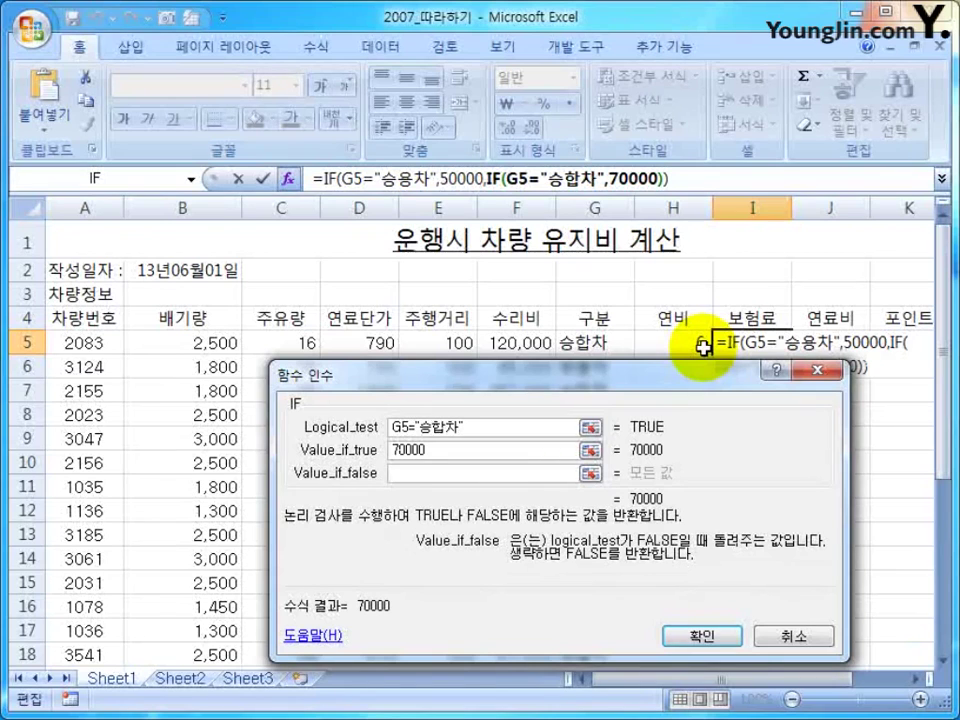
type("130000")
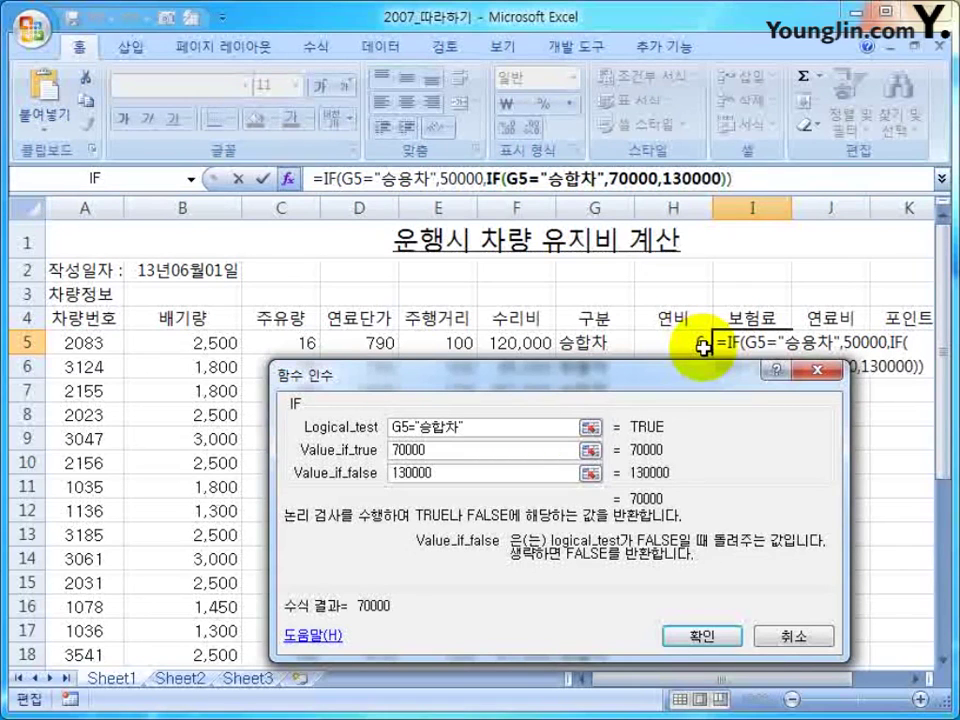
key("Return")
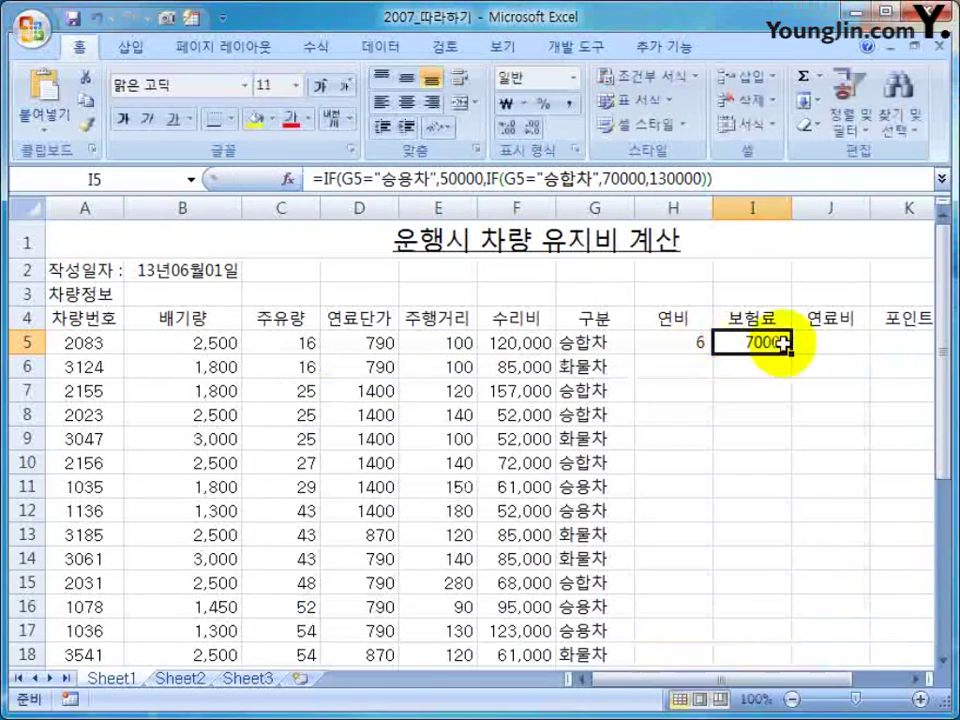
- Enter =C5*D5 in cell J5 under 연료비, multiplying 주유량 by 연료단가
left_click(814, 343)
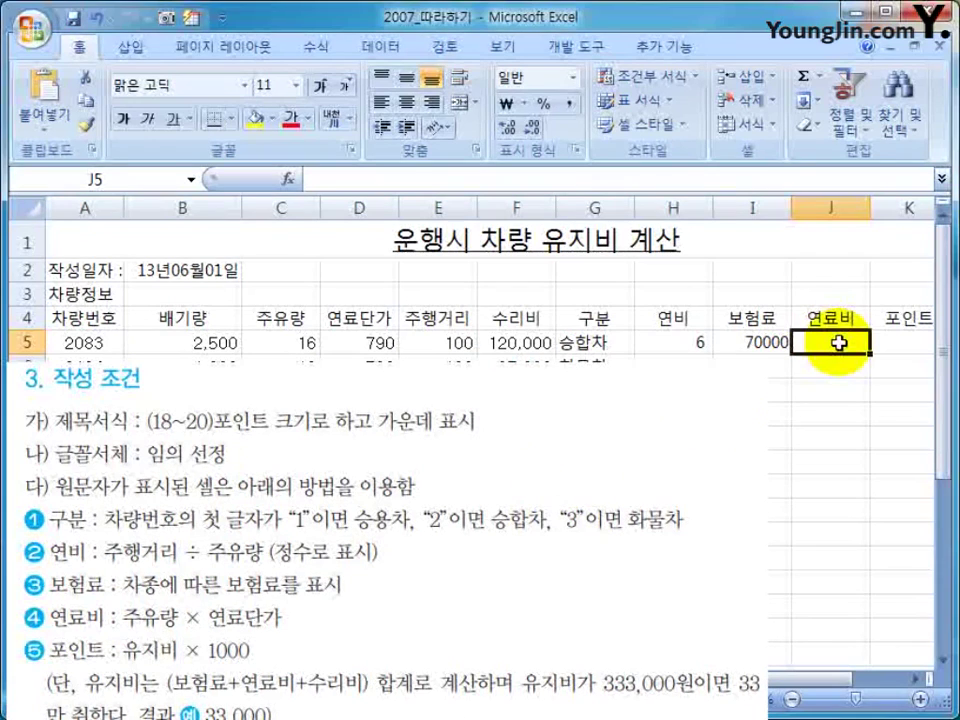
type("=")
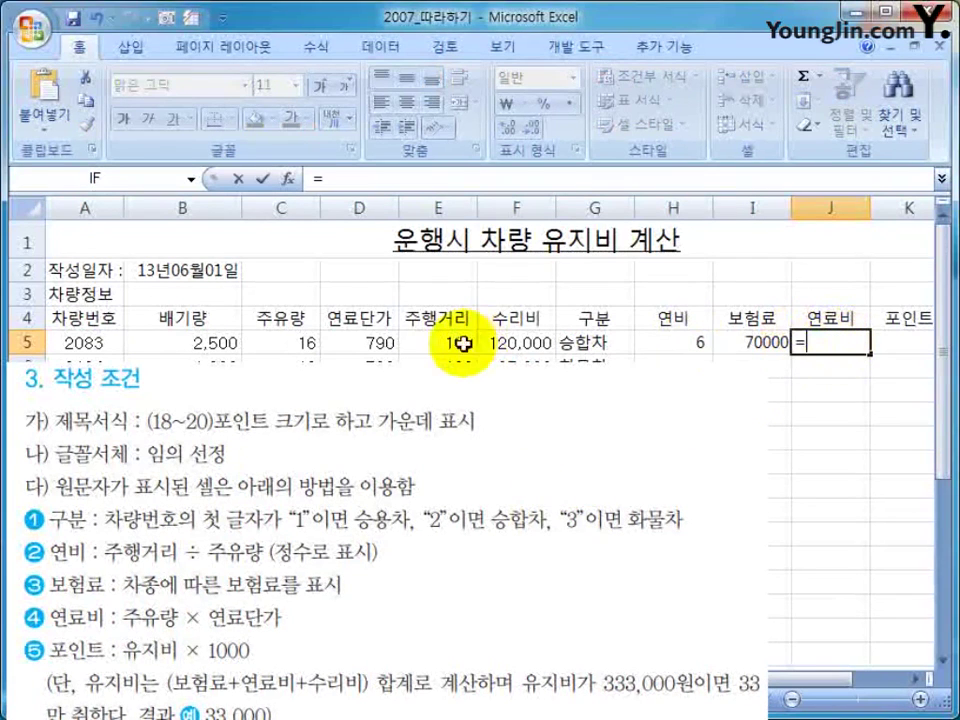
left_click(289, 341)
type("*")
left_click(363, 343)
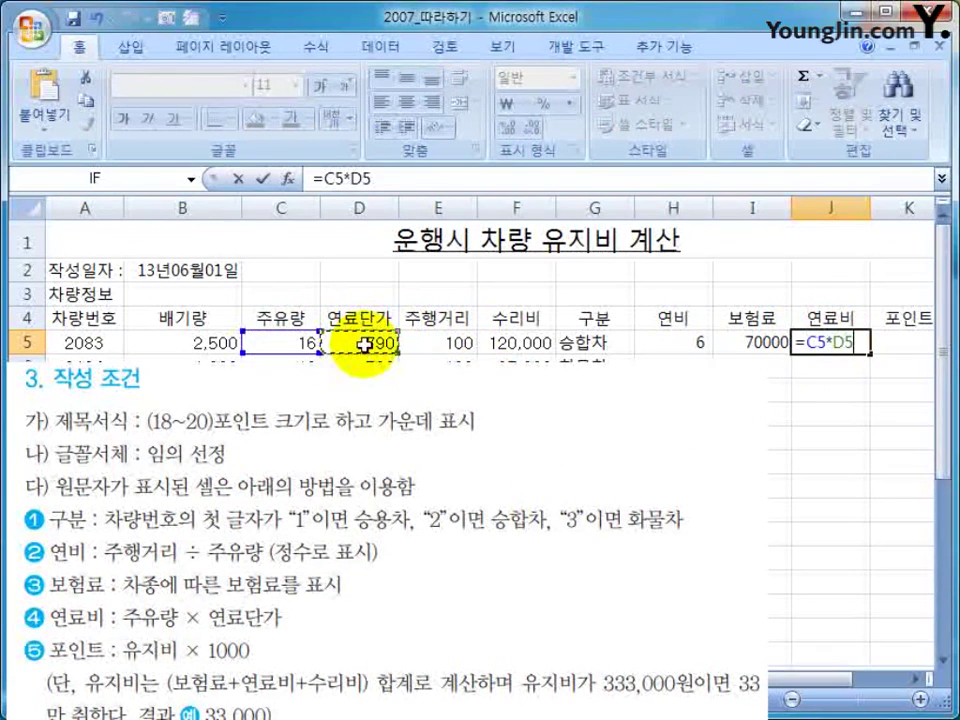
key("Return")
- Enter =I5+J5+F5 in cell K5 under 포인트, adding 보험료, 연료비 and 수리비
left_click(910, 342)
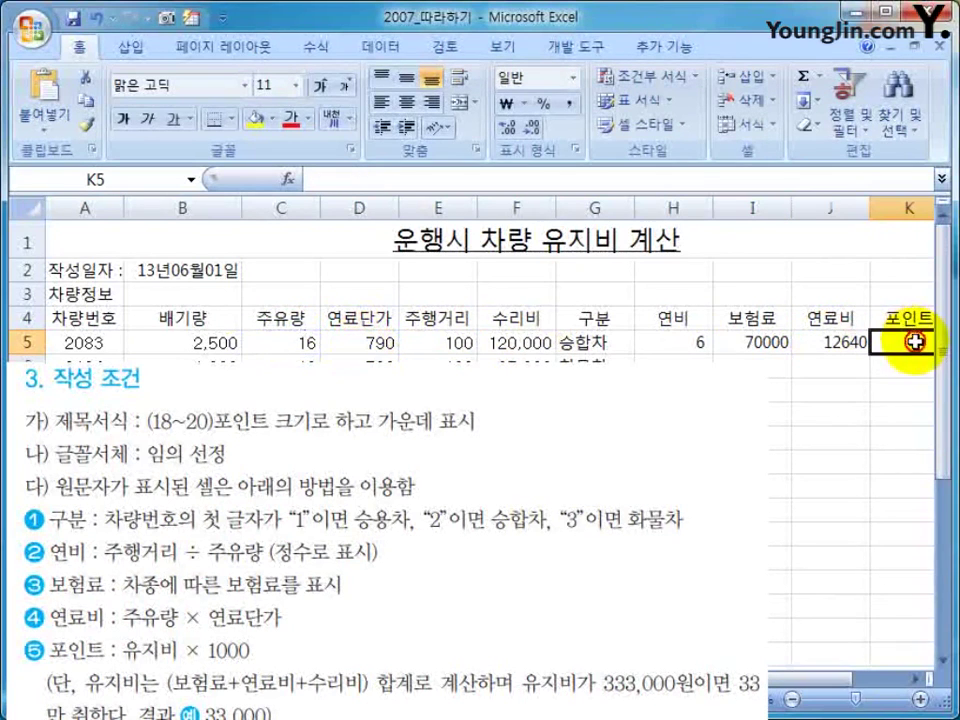
left_click(920, 679)
left_click(920, 679)
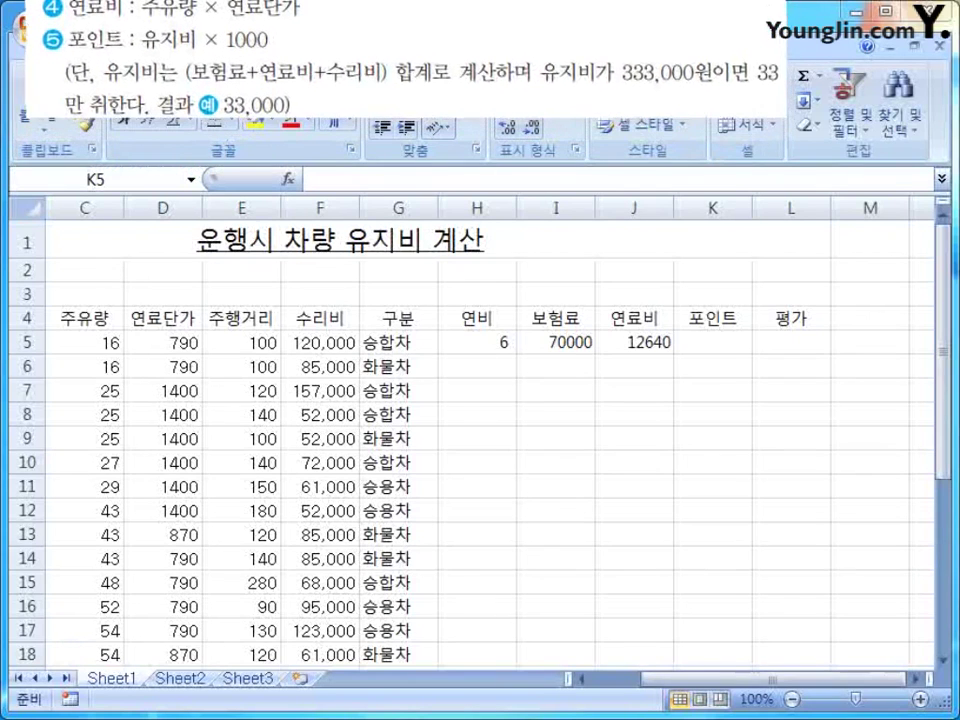
left_click(714, 340)
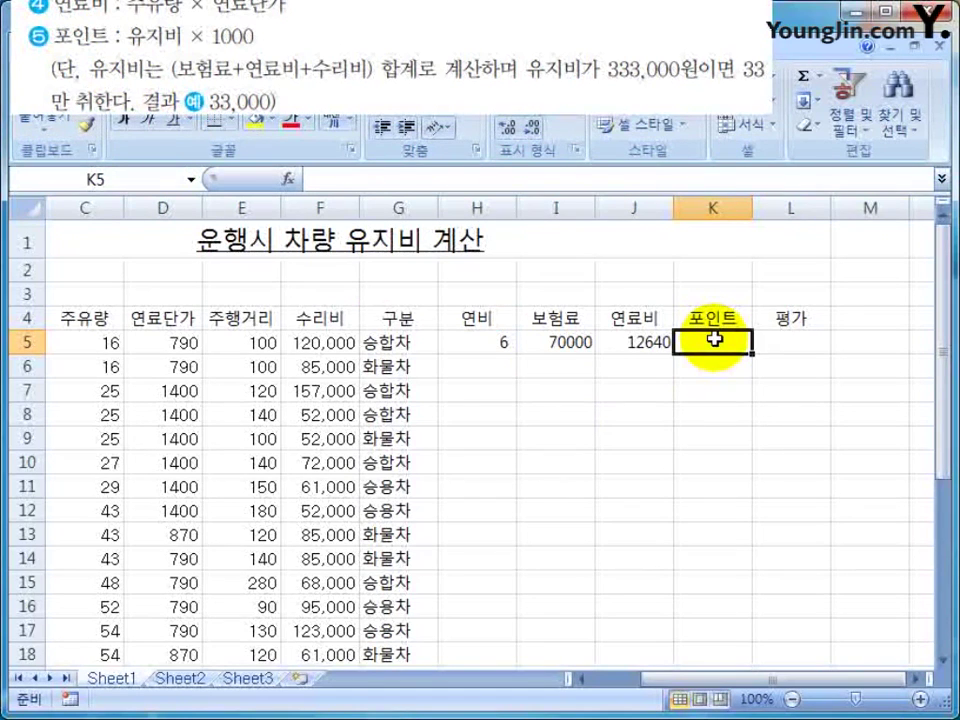
type("=")
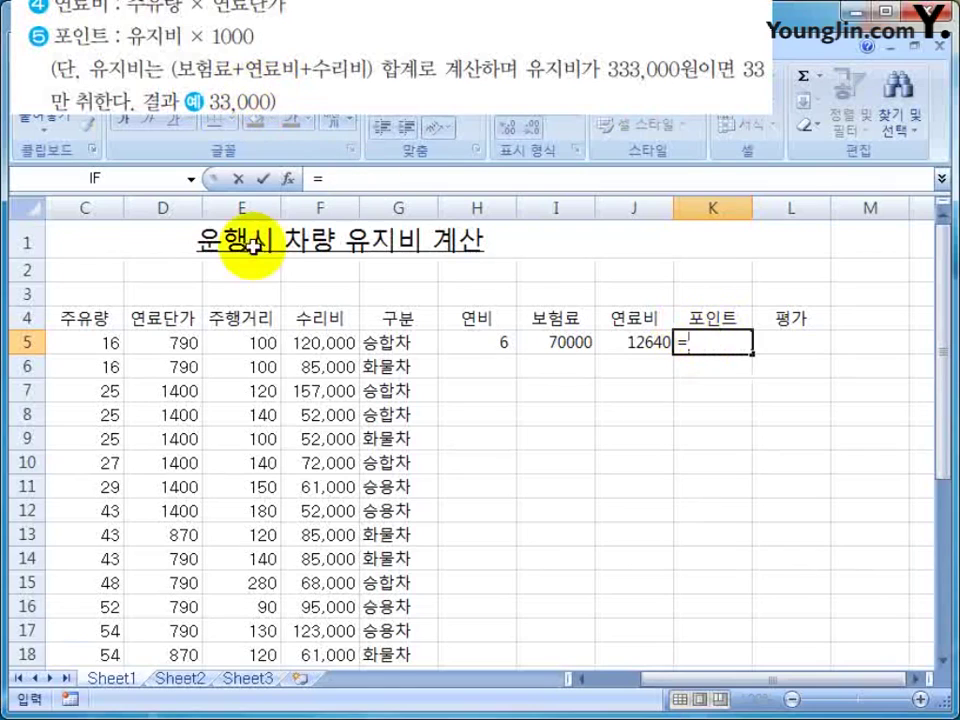
left_click(568, 342)
type("+")
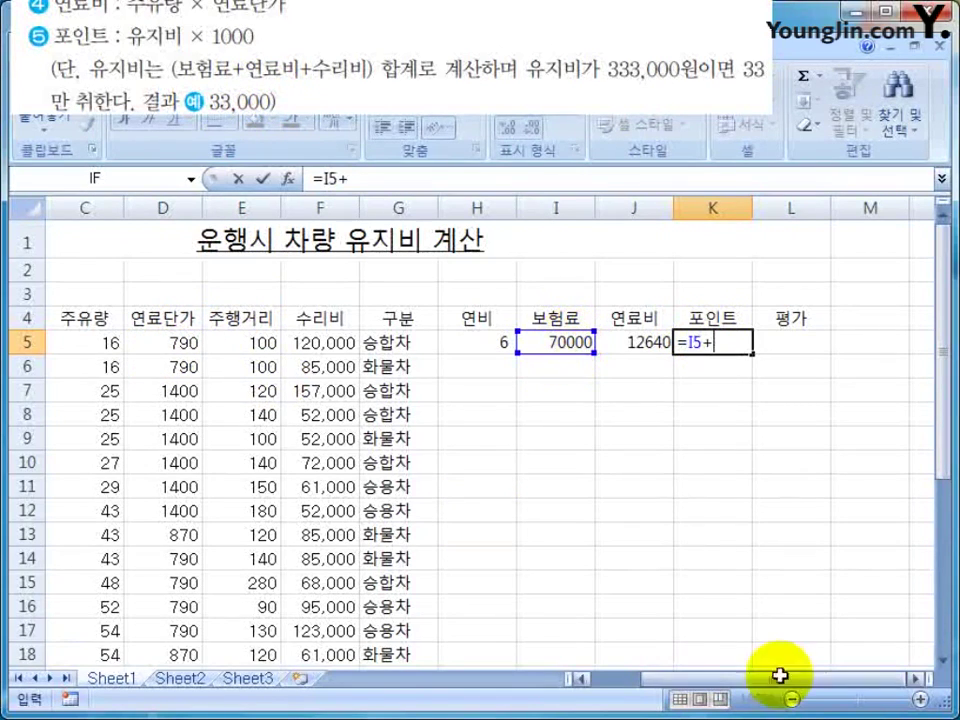
left_click(636, 341)
type("+")
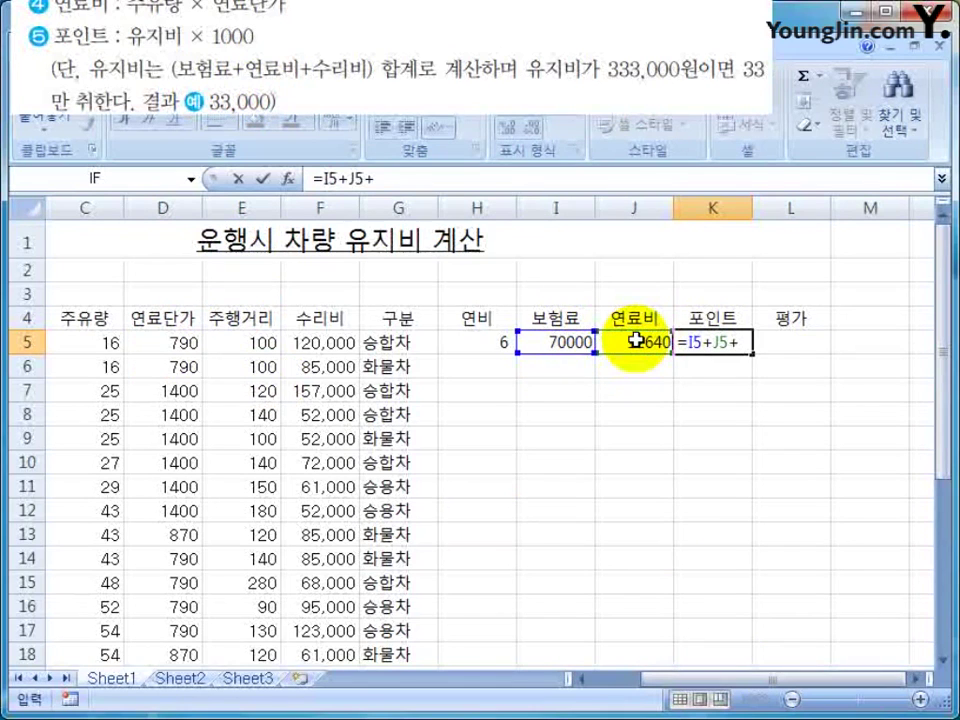
left_click(318, 341)
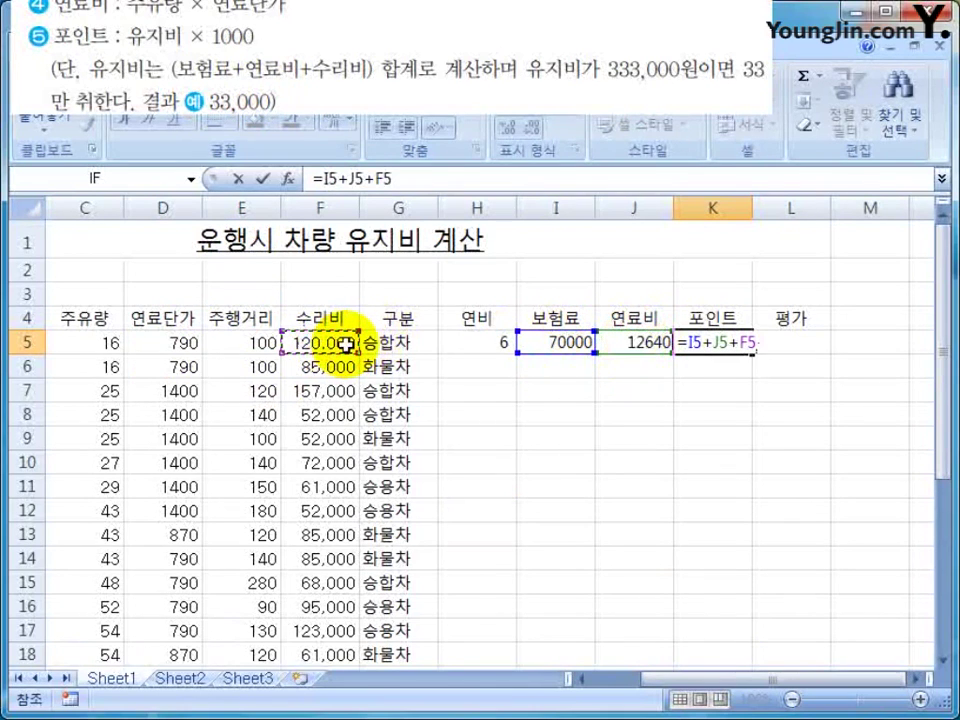
key("Return")
- Enclose the sum in K5 in parentheses and divide it by 10000, giving =(I5+J5+F5)/10000
left_click(713, 341)
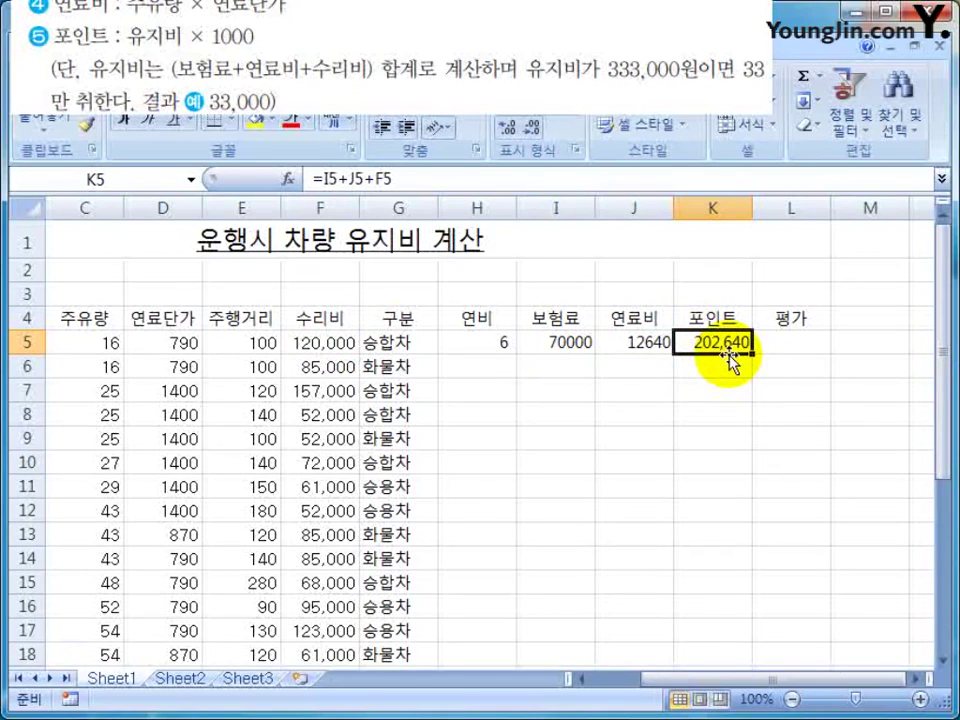
left_click(320, 179)
type("(")
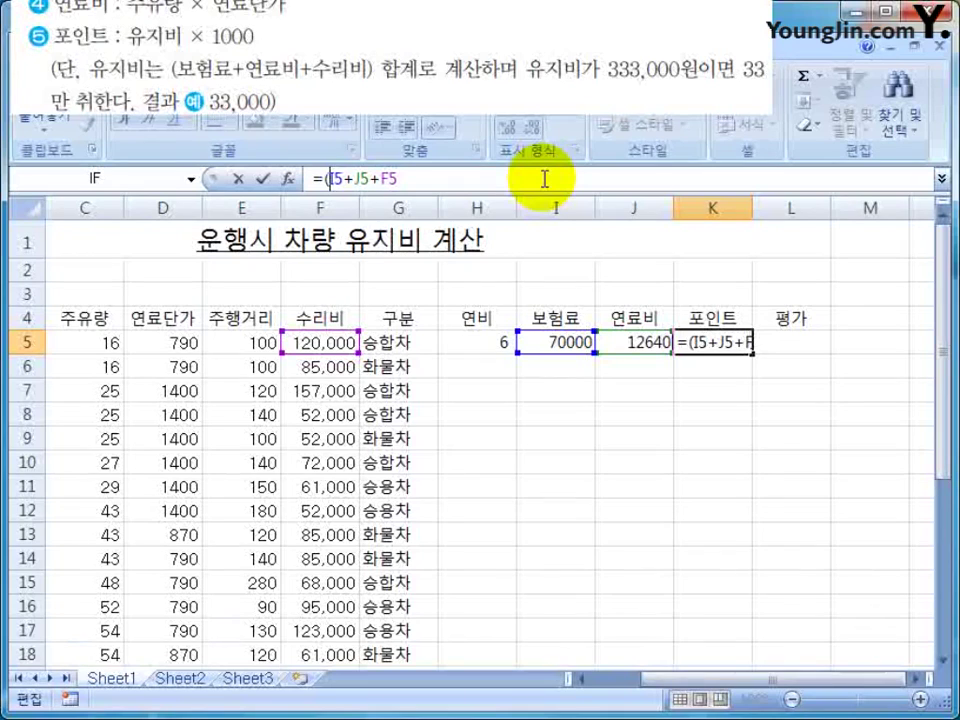
left_click(545, 179)
type(")/1")
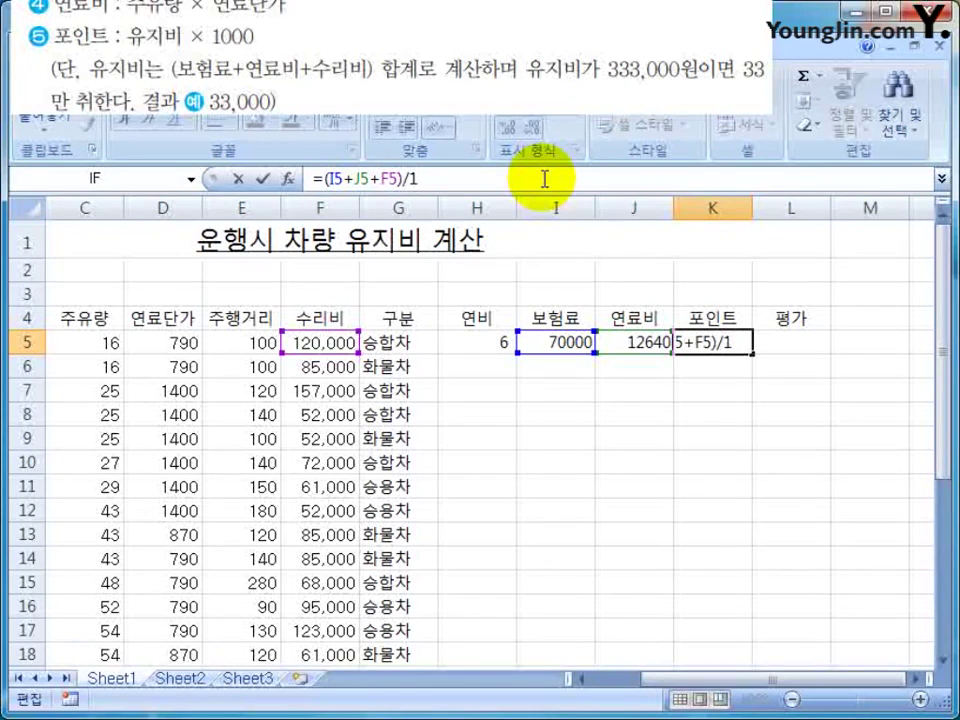
type("000")
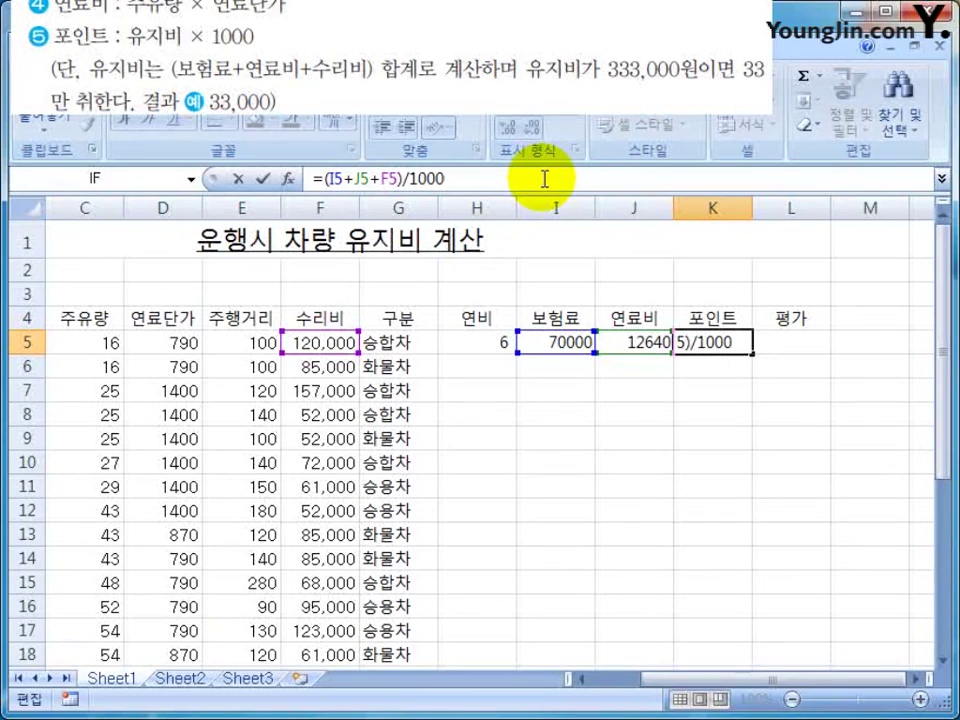
key("Return")
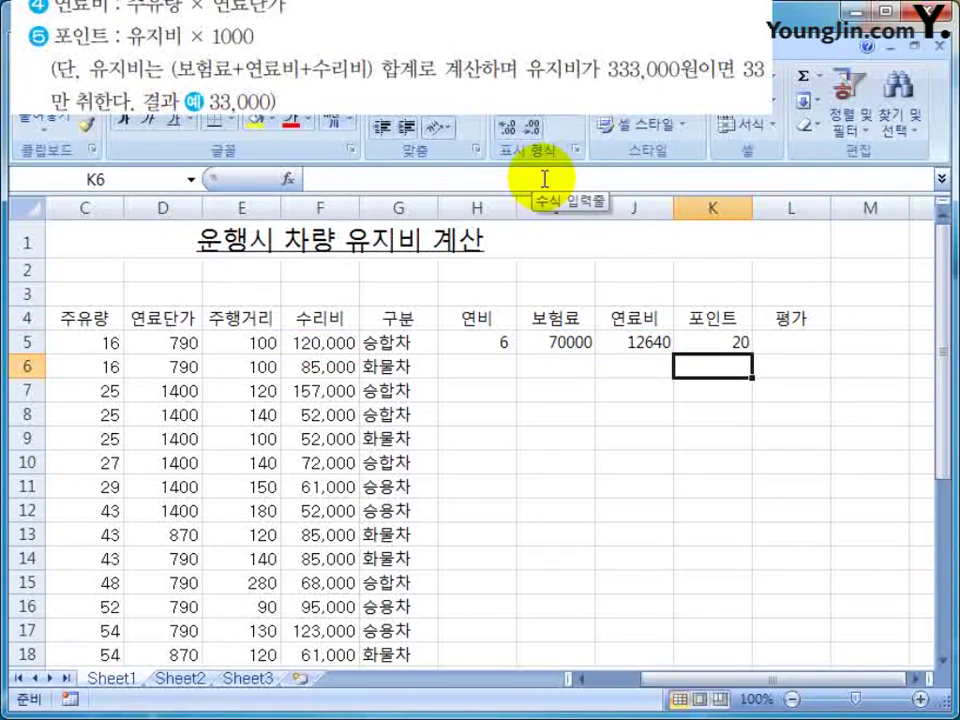
- Display the 포인트 value in cell K5 with four decimal places
key("Up")
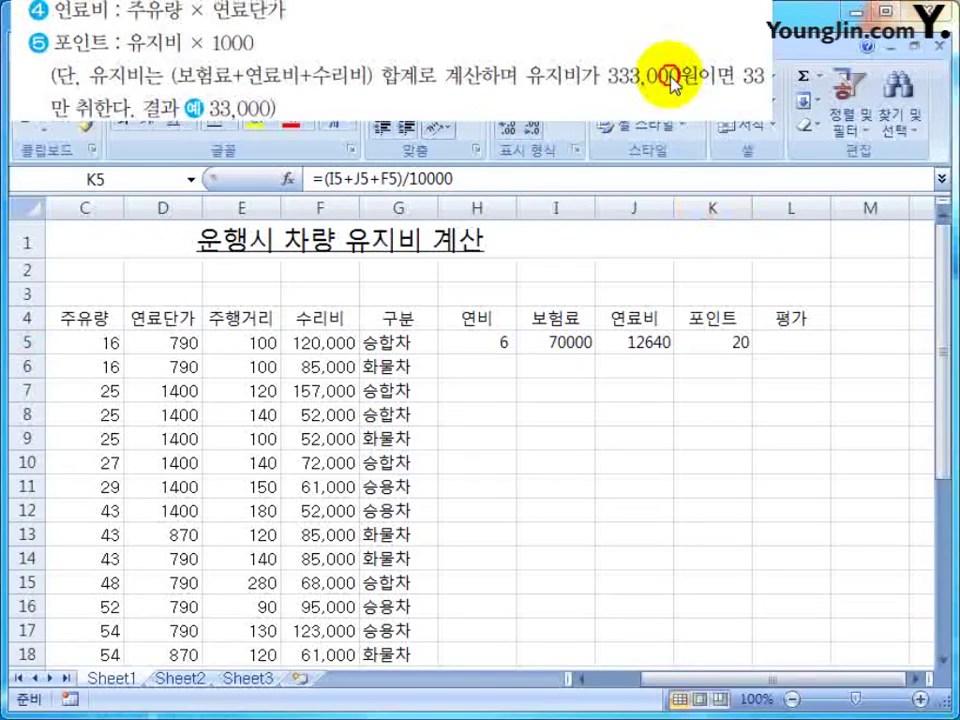
left_click(728, 340)
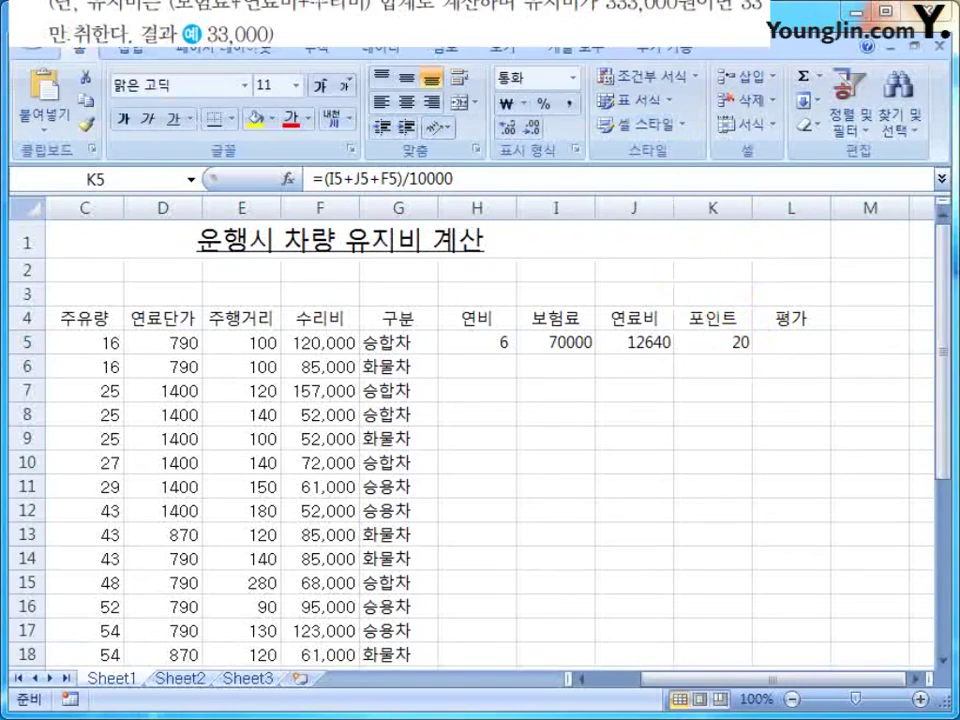
left_click(508, 133)
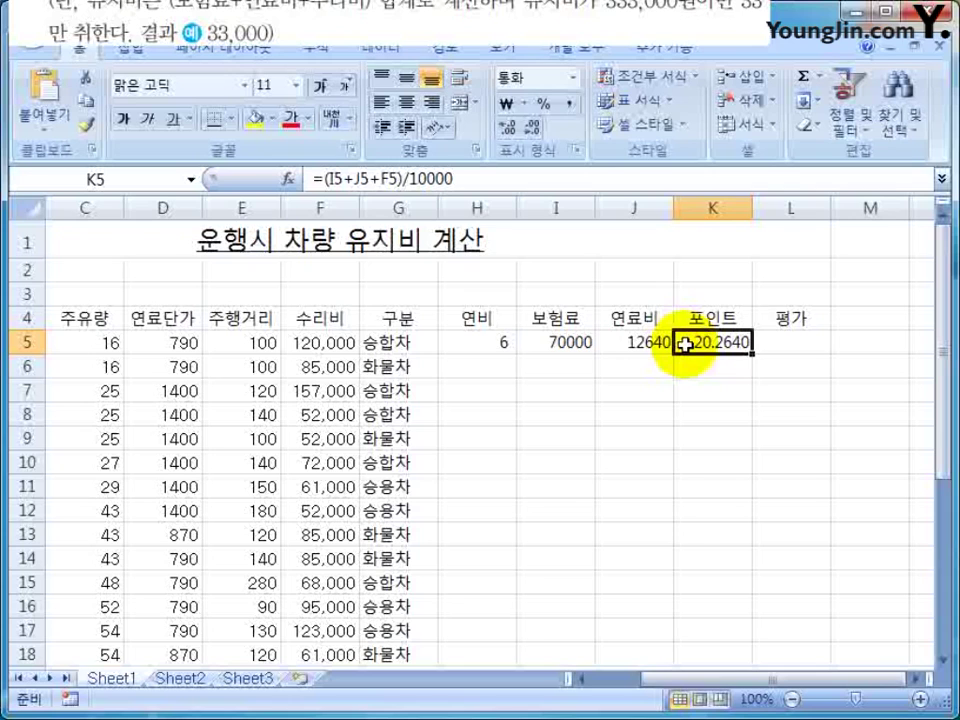
- Wrap the K5 formula in the INT function as =INT((I5+J5+F5)/10000) and commit it
left_click(320, 179)
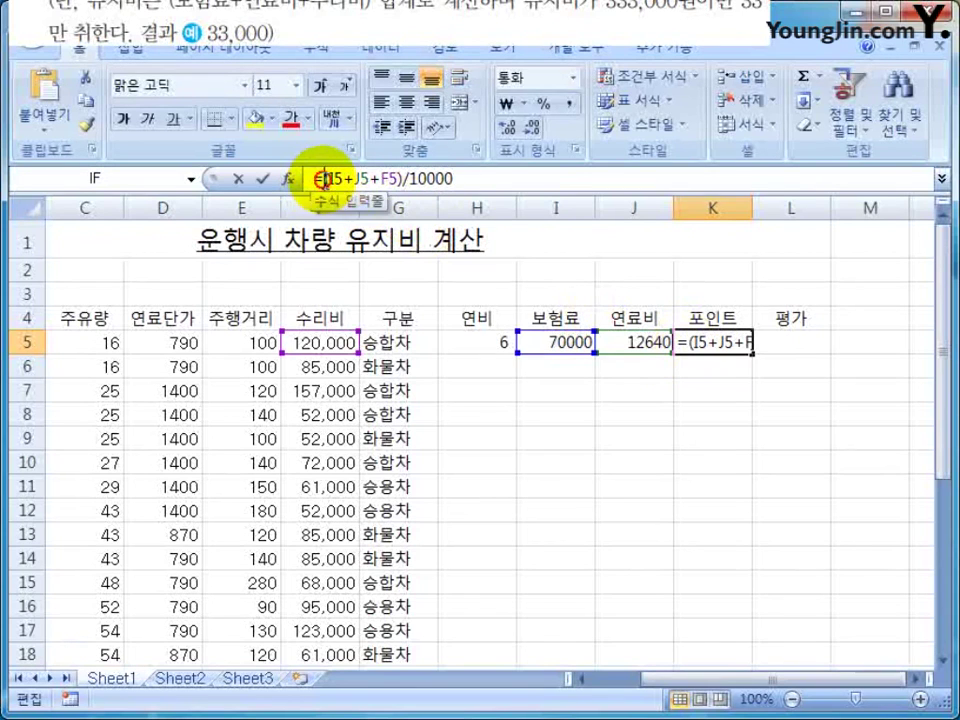
type("int(")
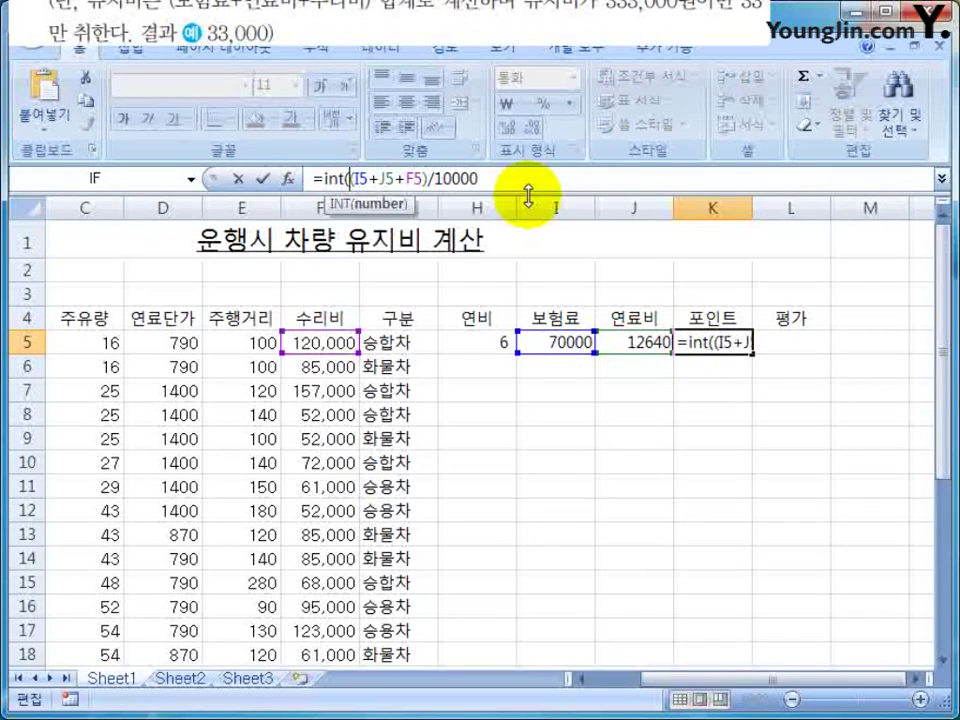
key("End")
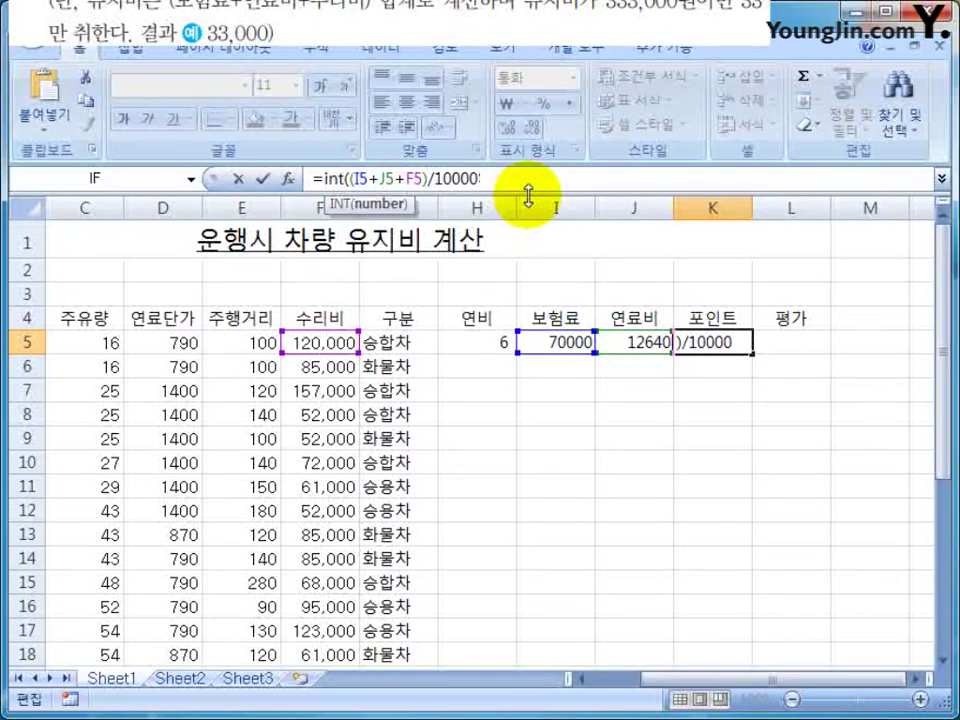
type(")")
key("Return")
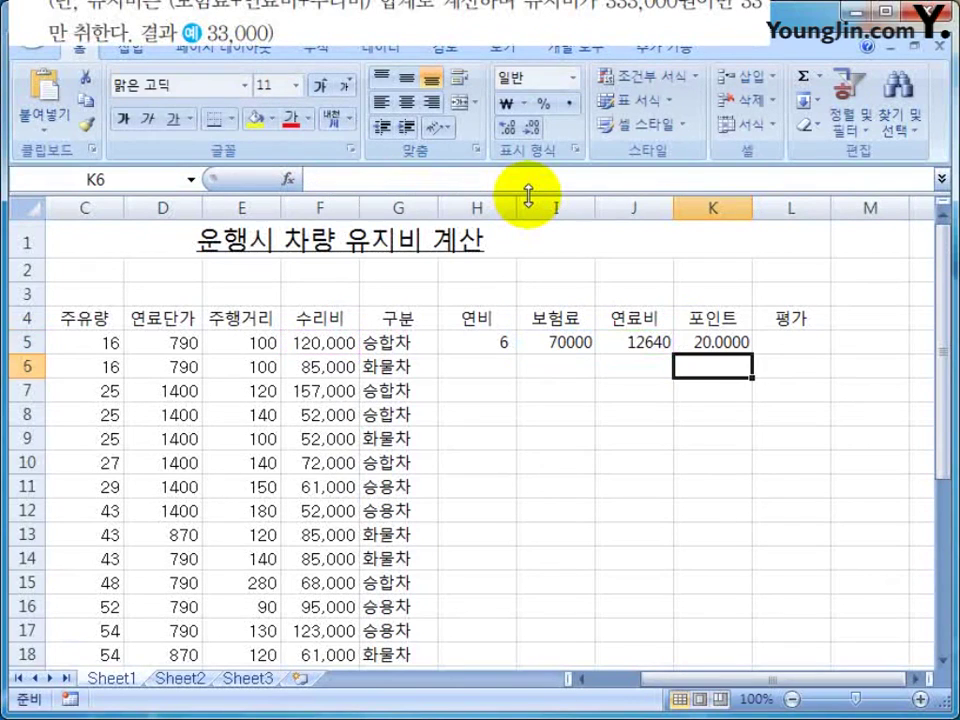
- Try decreasing and increasing the number of decimal places shown in cell K5
left_click(695, 343)
left_click(532, 128)
left_click(532, 128)
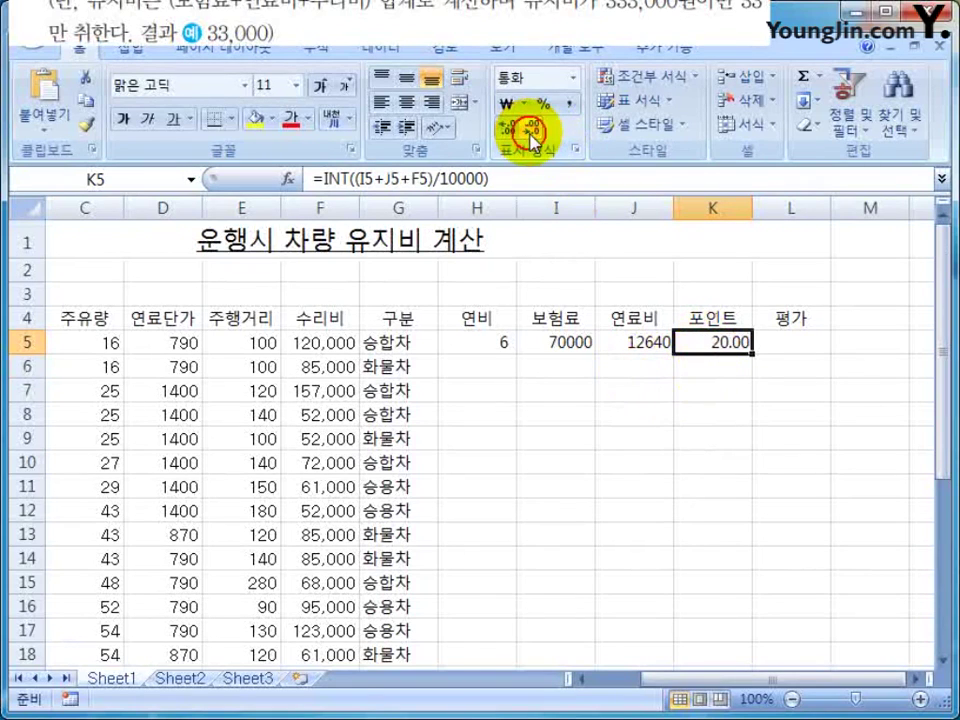
left_click(533, 128)
left_click(504, 128)
left_click(504, 128)
left_click(504, 128)
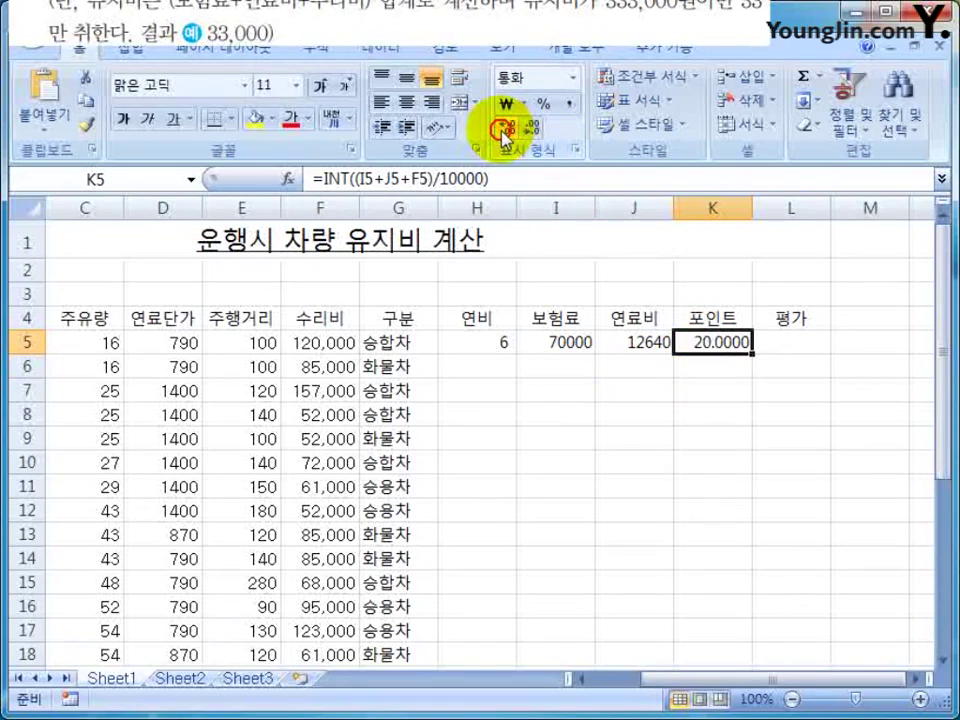
left_click(505, 128)
- Remove all decimal places from the 포인트 value in cell K5
left_click(532, 128)
left_click(532, 128)
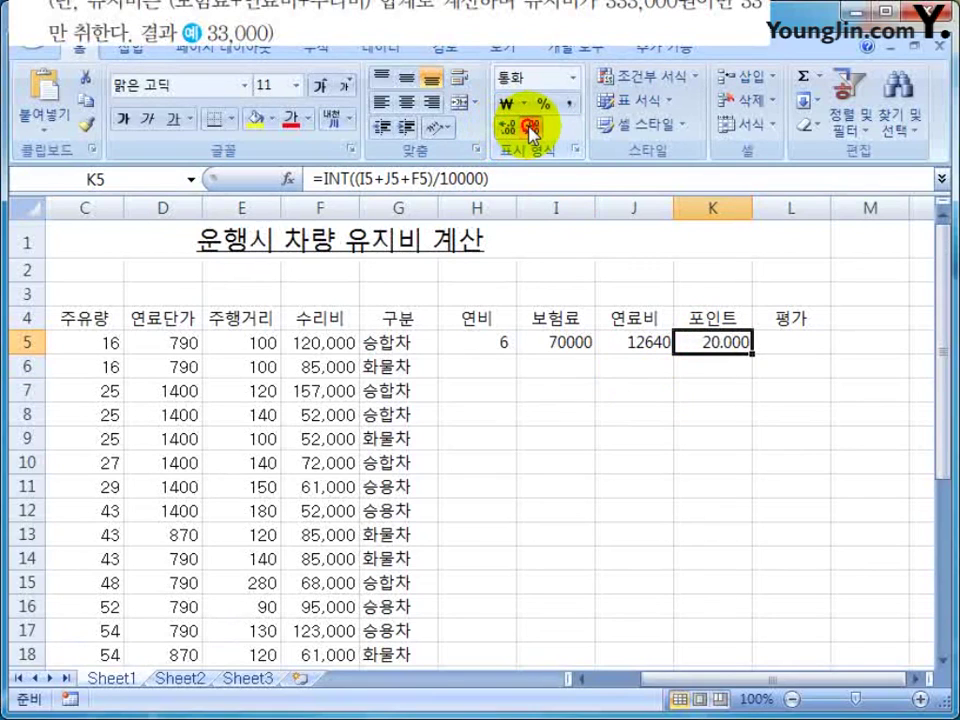
left_click(532, 128)
left_click(532, 128)
left_click(532, 128)
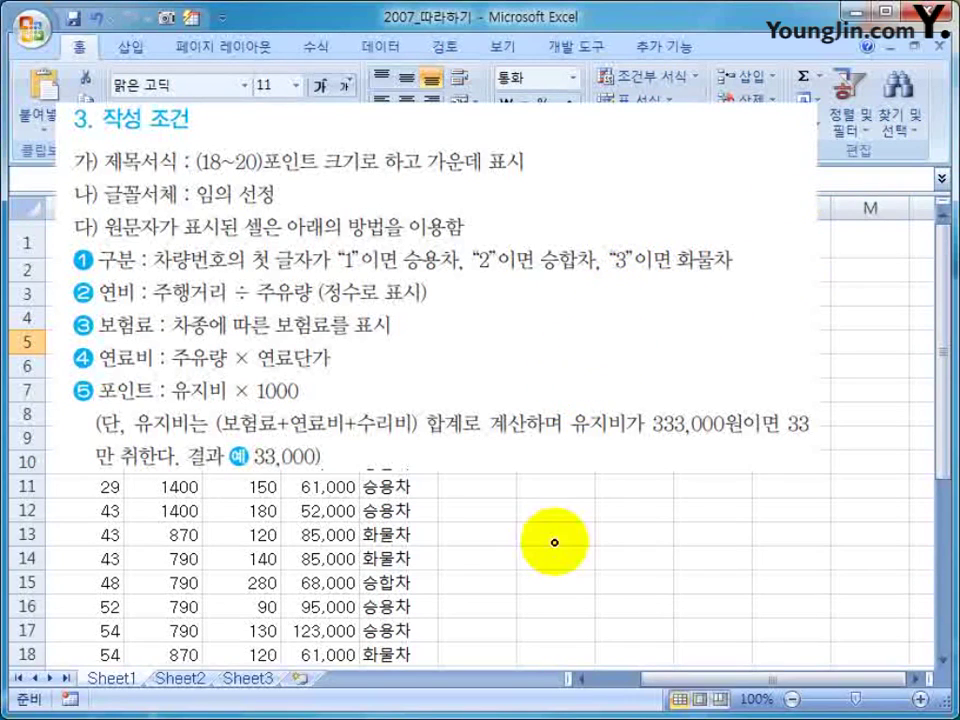
mouse_move(554, 542)
left_mouse_down()
mouse_move(564, 550)
mouse_move(638, 544)
mouse_move(636, 506)
mouse_move(652, 528)
left_mouse_up()
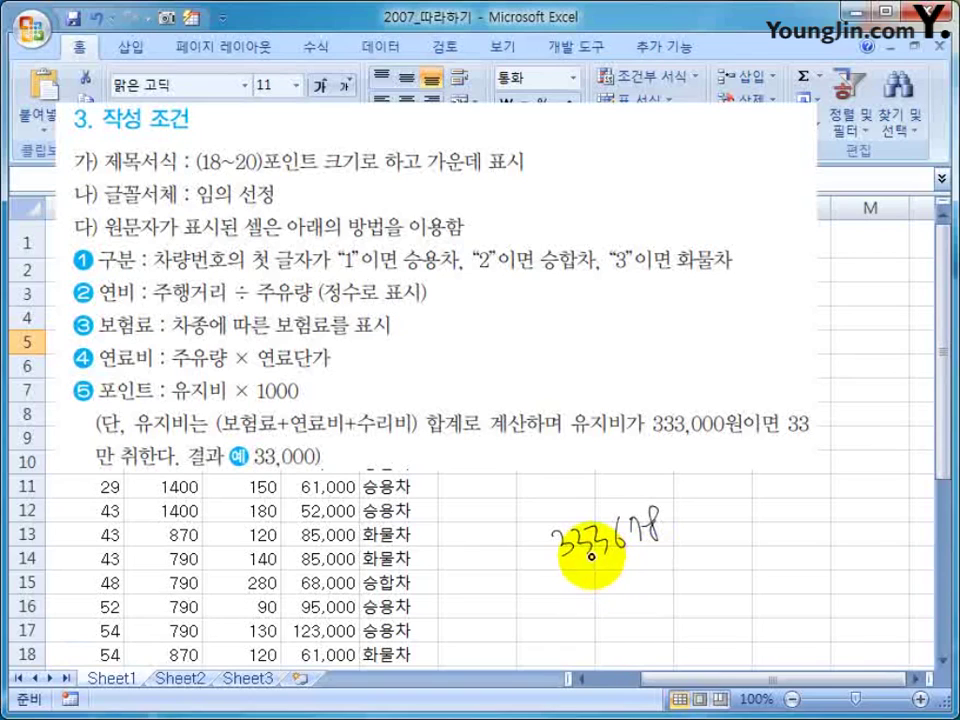
left_click_drag(589, 561, 585, 512)
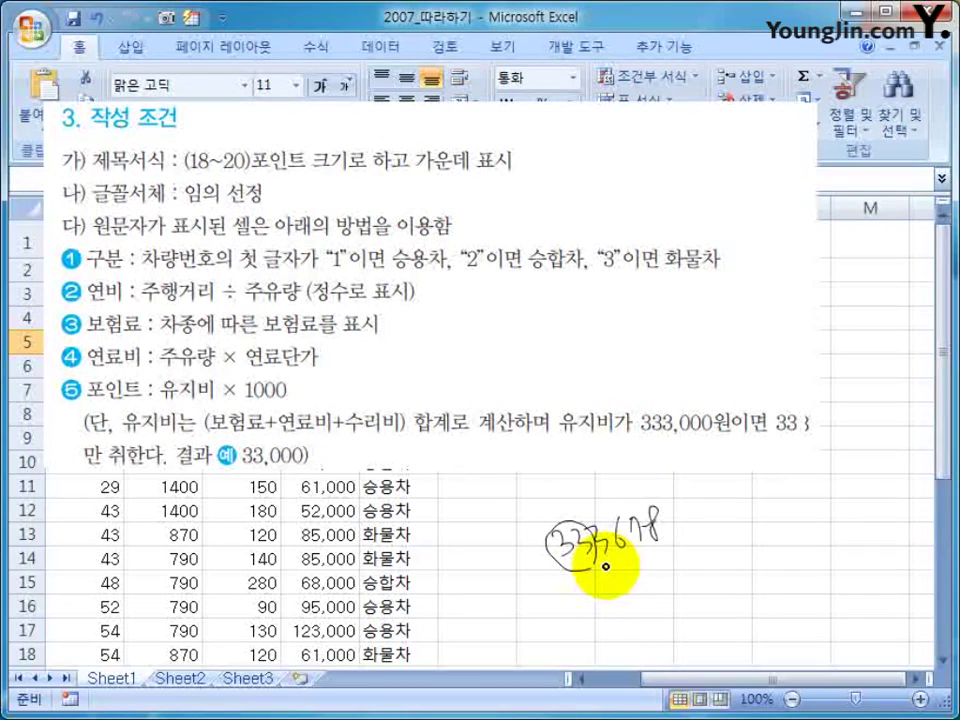
mouse_move(606, 568)
left_mouse_down()
mouse_move(658, 542)
mouse_move(654, 514)
mouse_move(611, 510)
mouse_move(652, 458)
left_mouse_up()
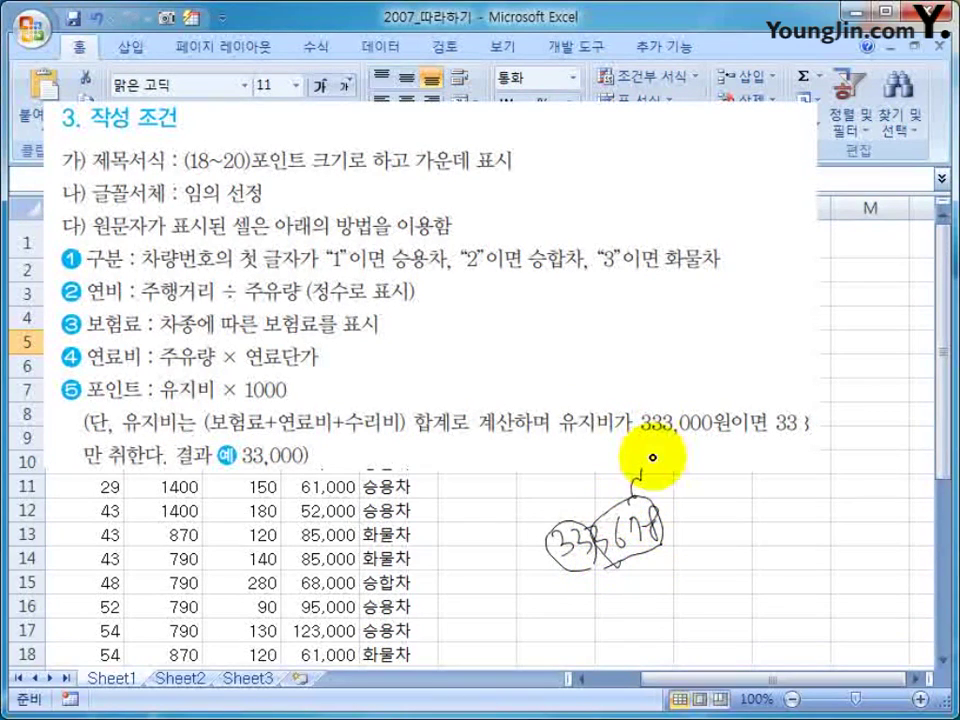
left_click_drag(600, 552, 658, 523)
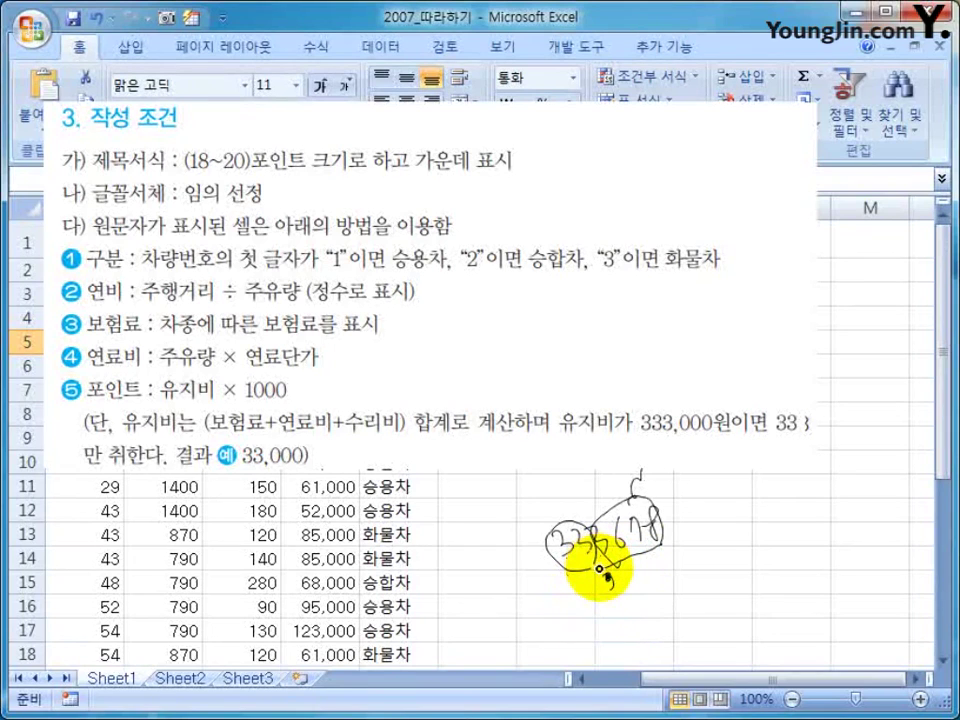
left_click(605, 582)
mouse_move(605, 582)
left_mouse_down()
mouse_move(603, 567)
mouse_move(676, 512)
mouse_move(636, 605)
left_mouse_up()
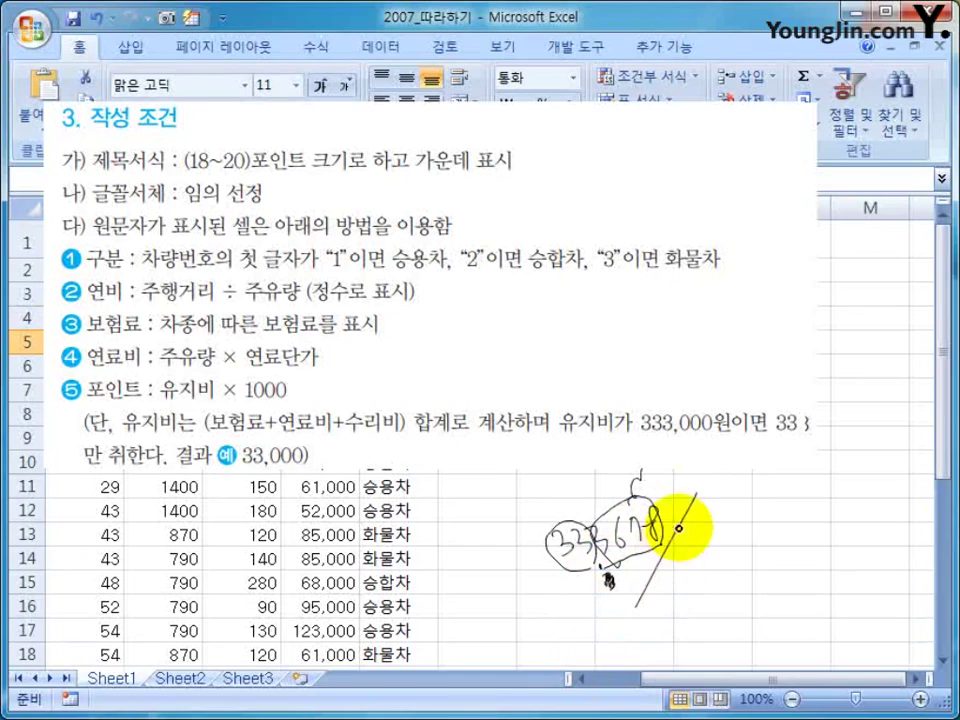
left_click(581, 578)
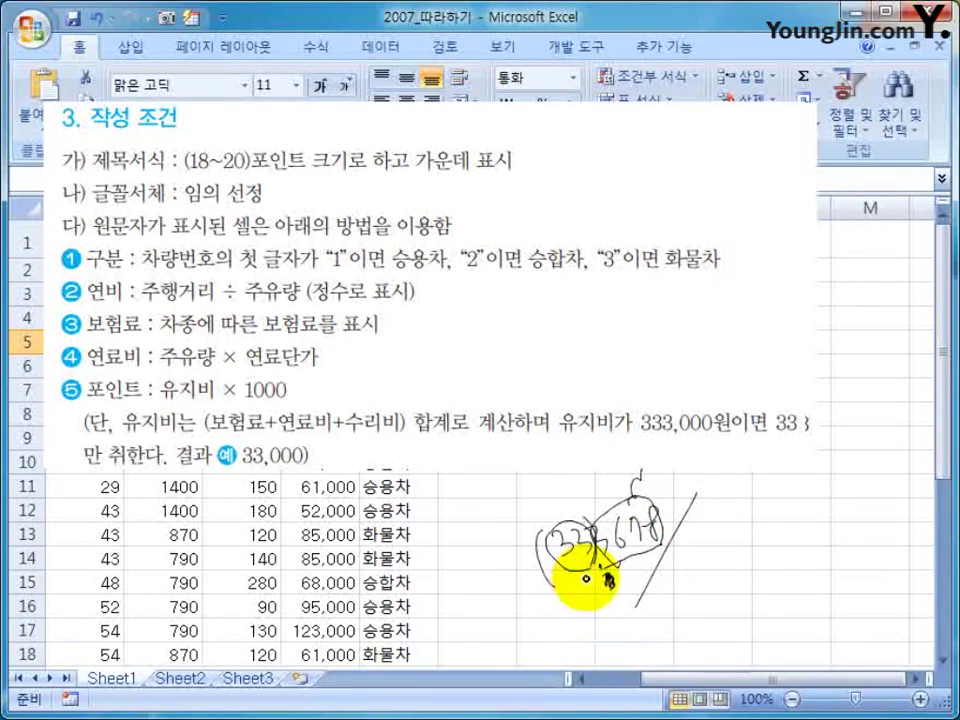
left_click(598, 562)
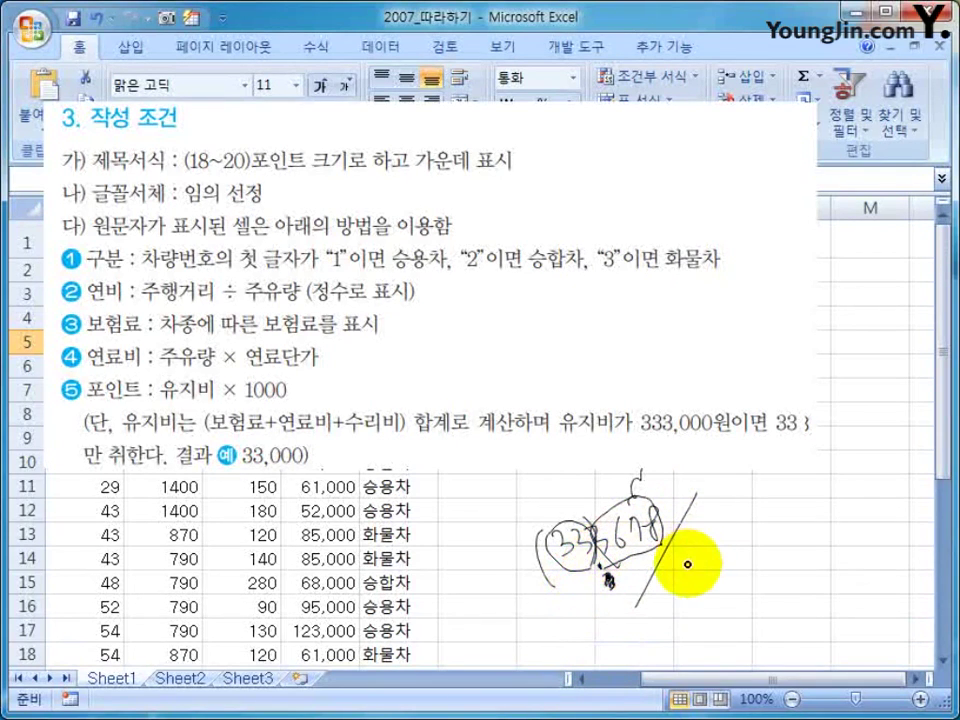
mouse_move(675, 554)
left_mouse_down()
mouse_move(674, 577)
mouse_move(724, 546)
mouse_move(750, 548)
left_mouse_up()
mouse_move(668, 627)
left_mouse_down()
mouse_move(672, 640)
mouse_move(743, 629)
mouse_move(776, 591)
mouse_move(792, 618)
mouse_move(668, 665)
left_mouse_up()
mouse_move(615, 625)
left_mouse_down()
mouse_move(681, 688)
mouse_move(808, 580)
left_mouse_up()
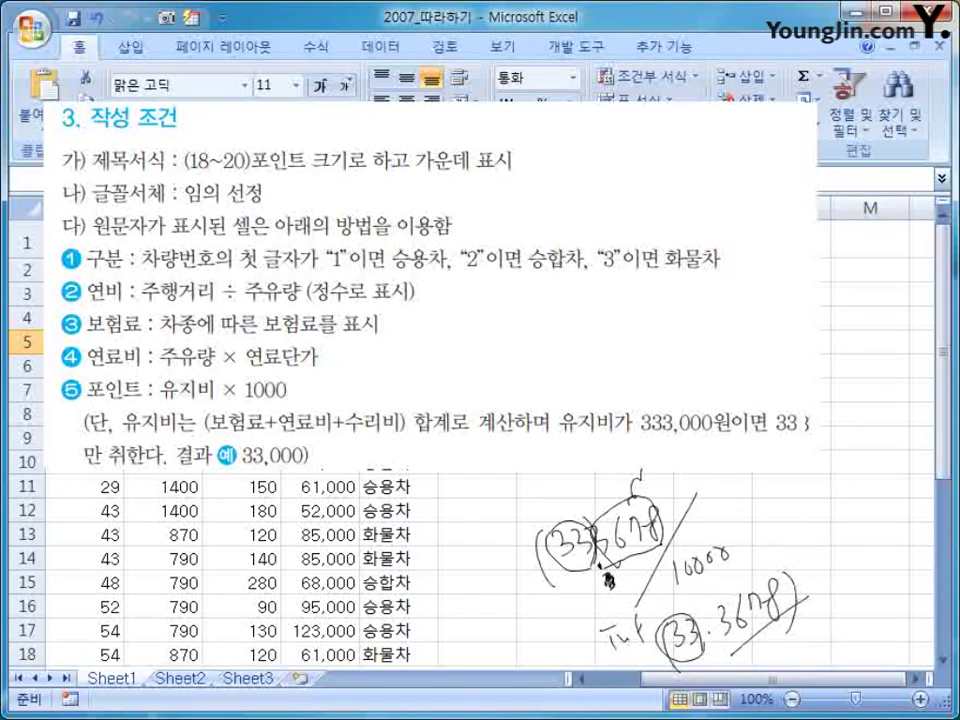
key("Escape")
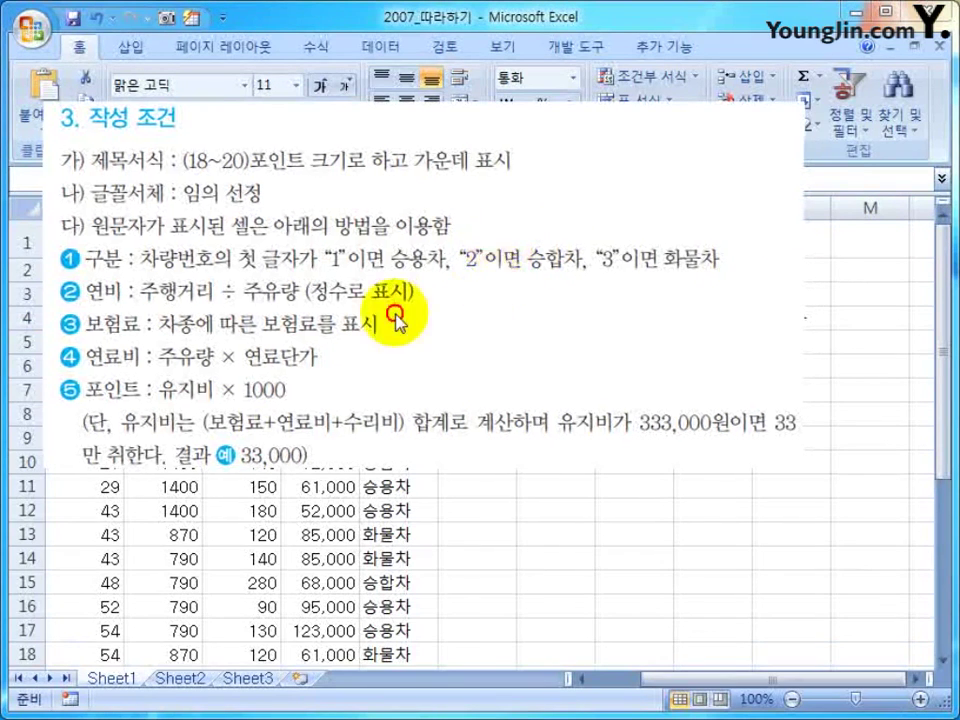
- Multiply the 포인트 formula in K5 by 100 so it reads =INT((I5+J5+F5)/10000)*100
left_click(561, 174)
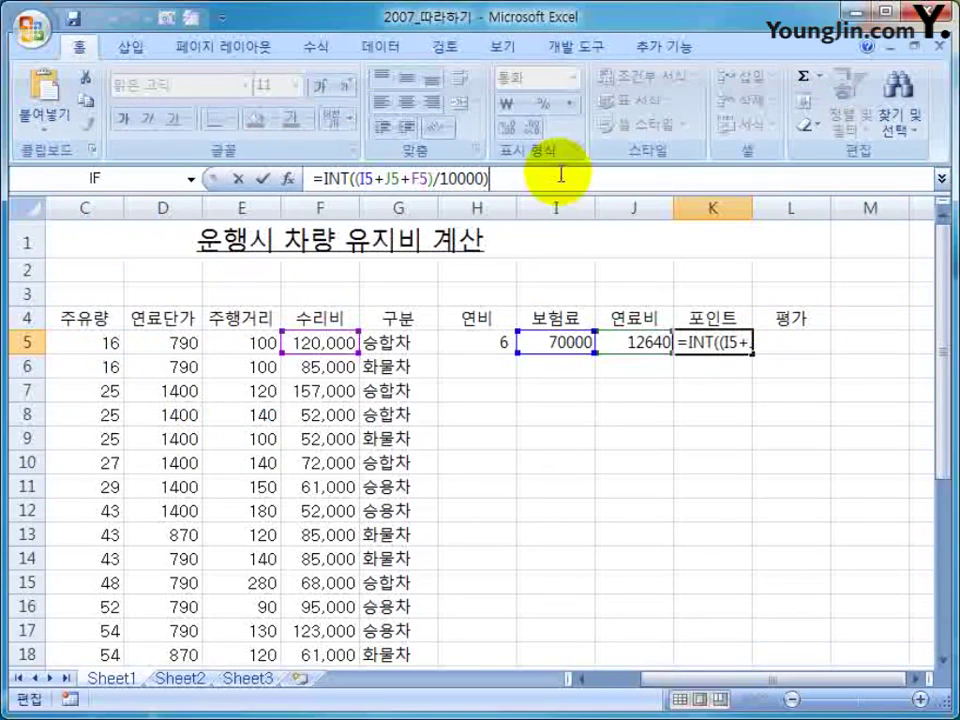
type("*")
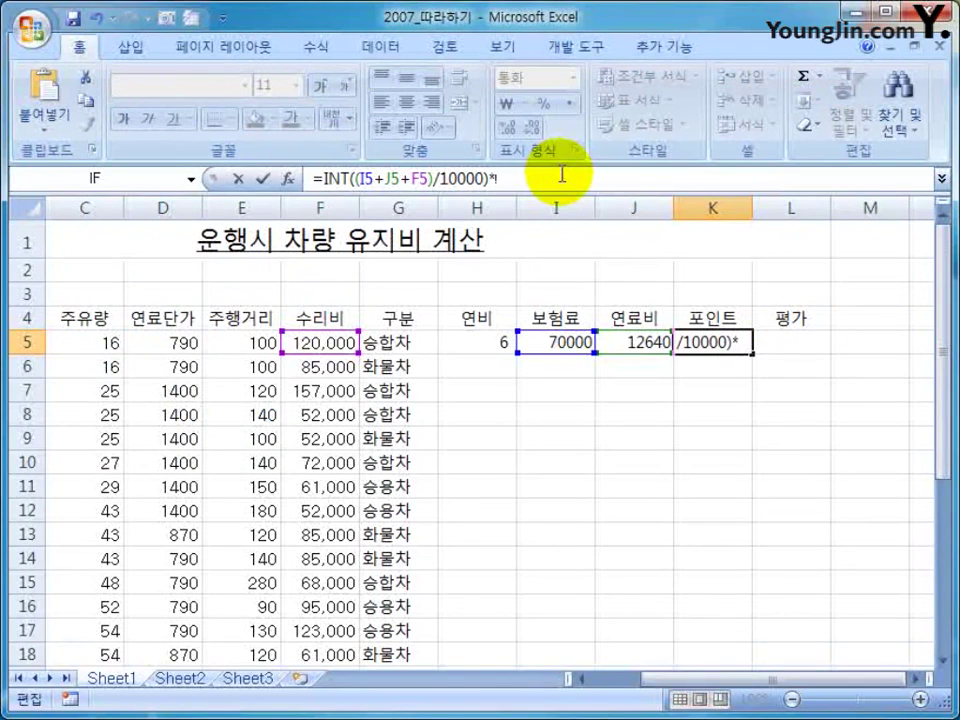
type("100")
key("Return")
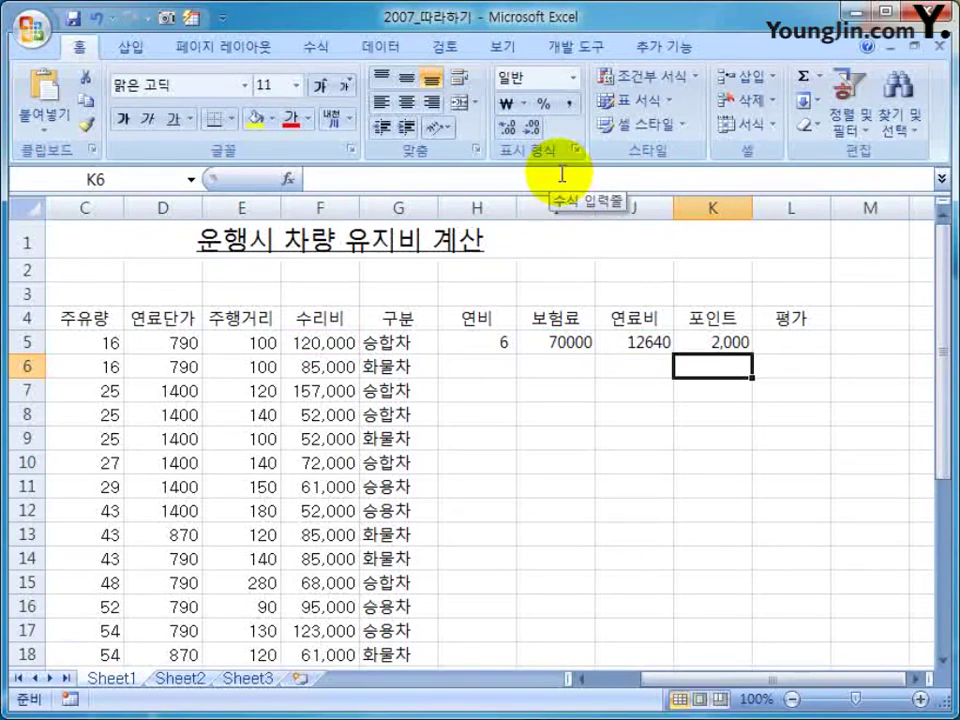
left_click(709, 343)
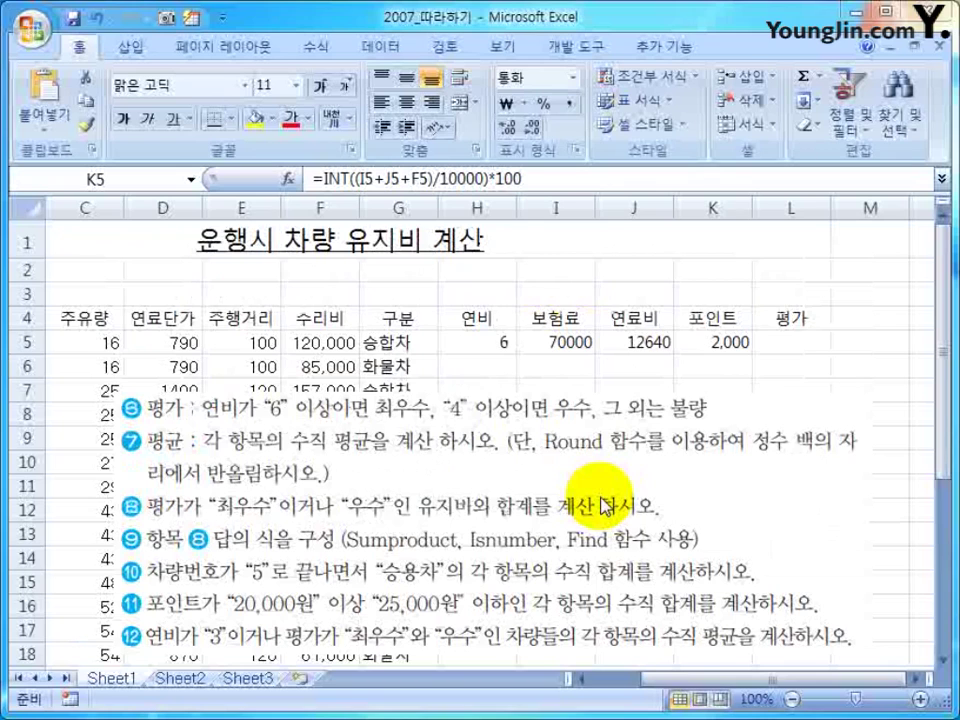
- Start an IF formula in the 평가 cell L5 with the condition H5>=6
left_click(797, 343)
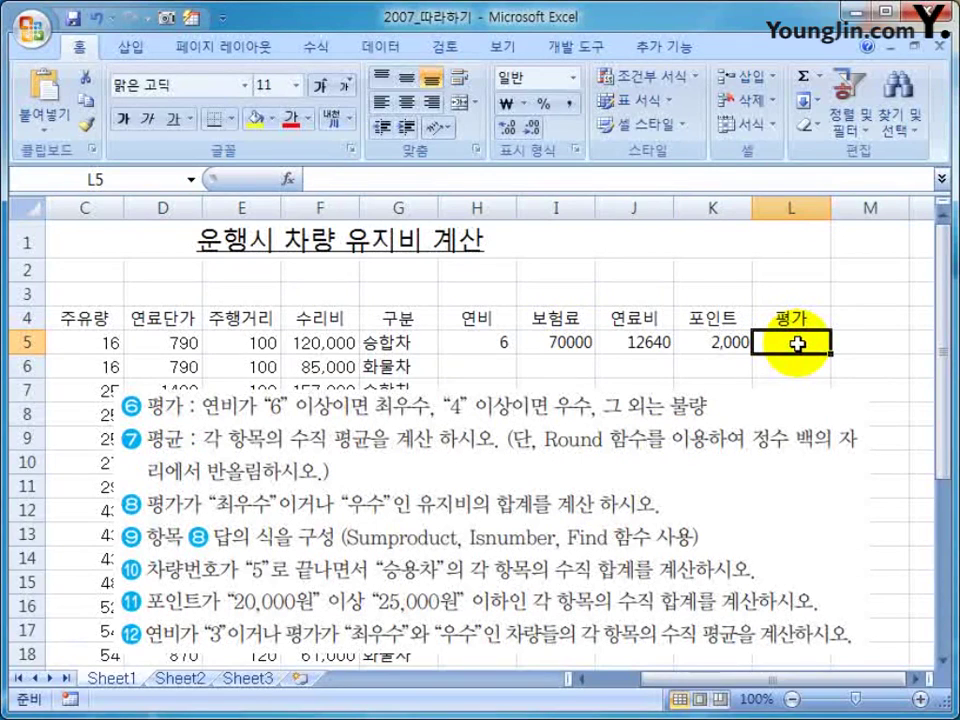
type("=IF(")
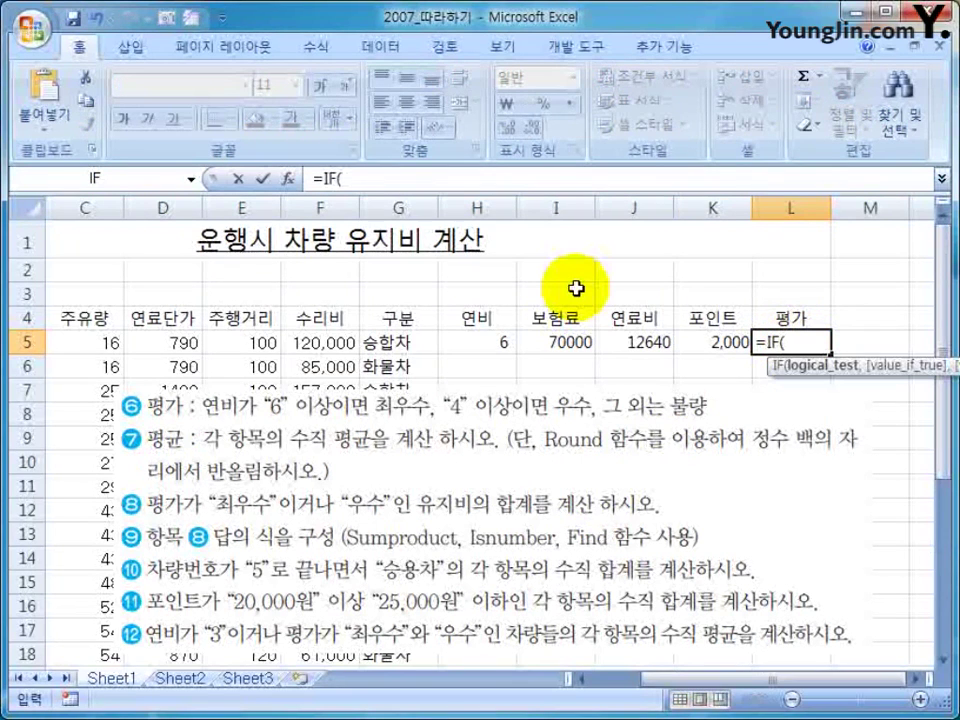
left_click(385, 180)
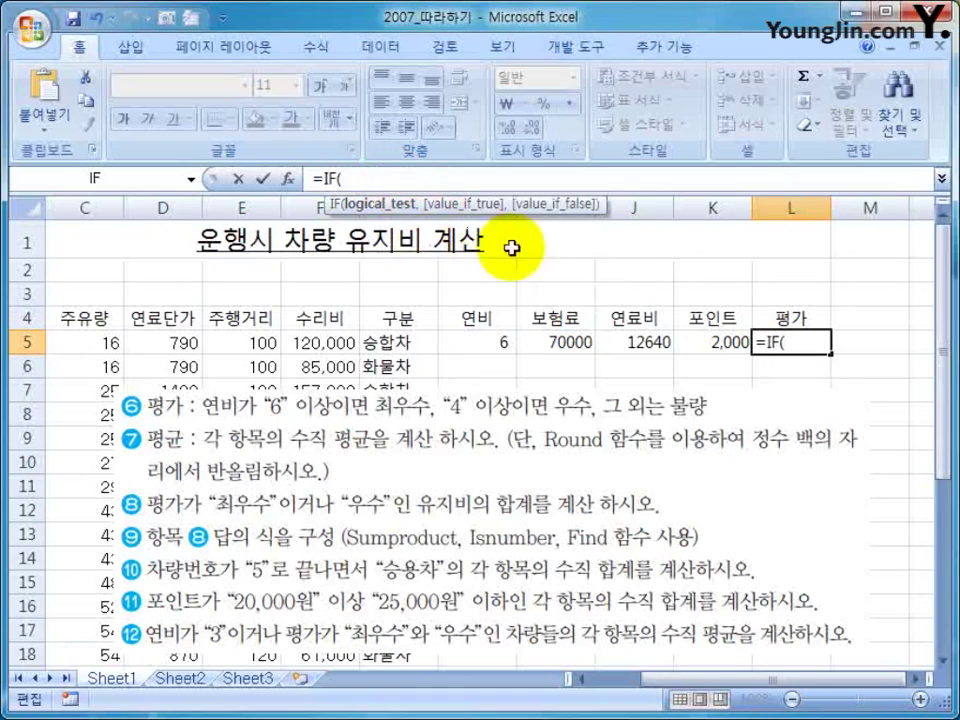
left_click(518, 345)
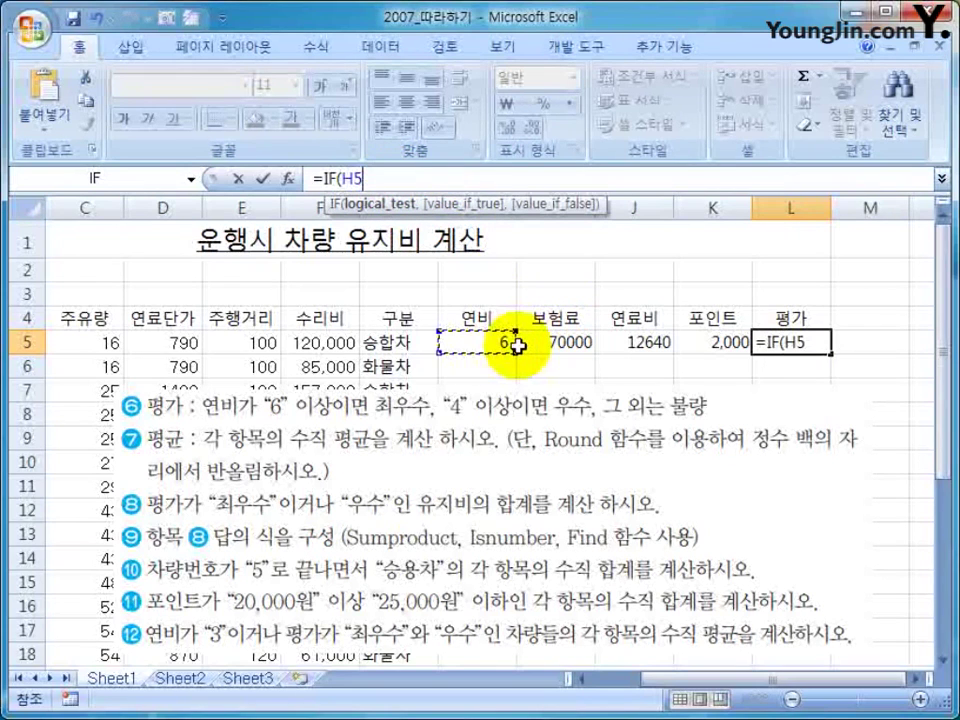
type("=\"")
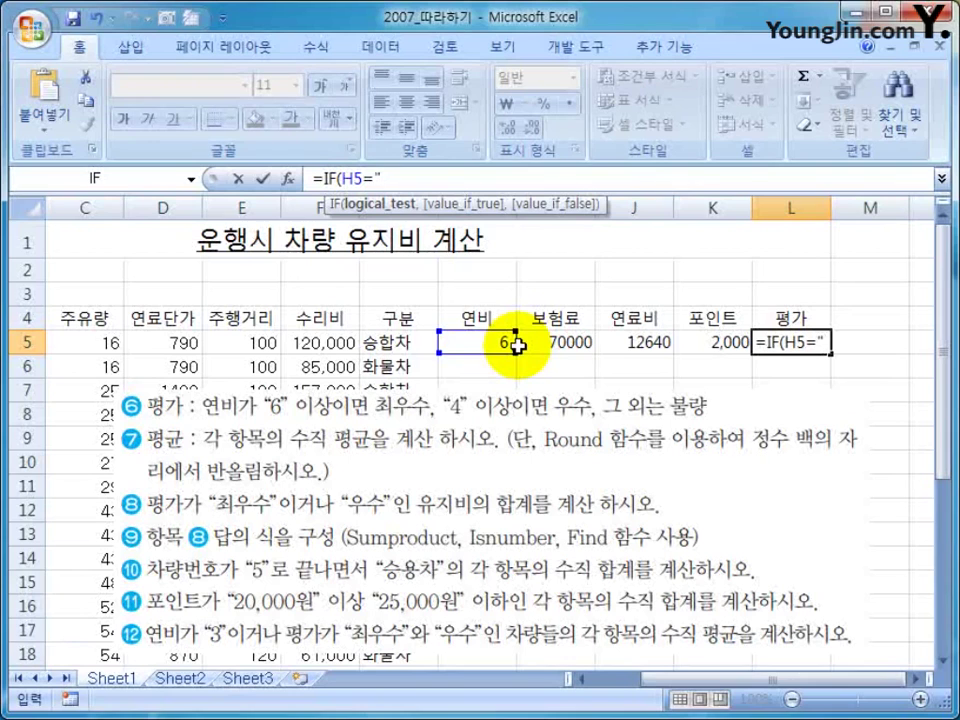
key("BackSpace")
key("BackSpace")
type(">=6,\"ch")
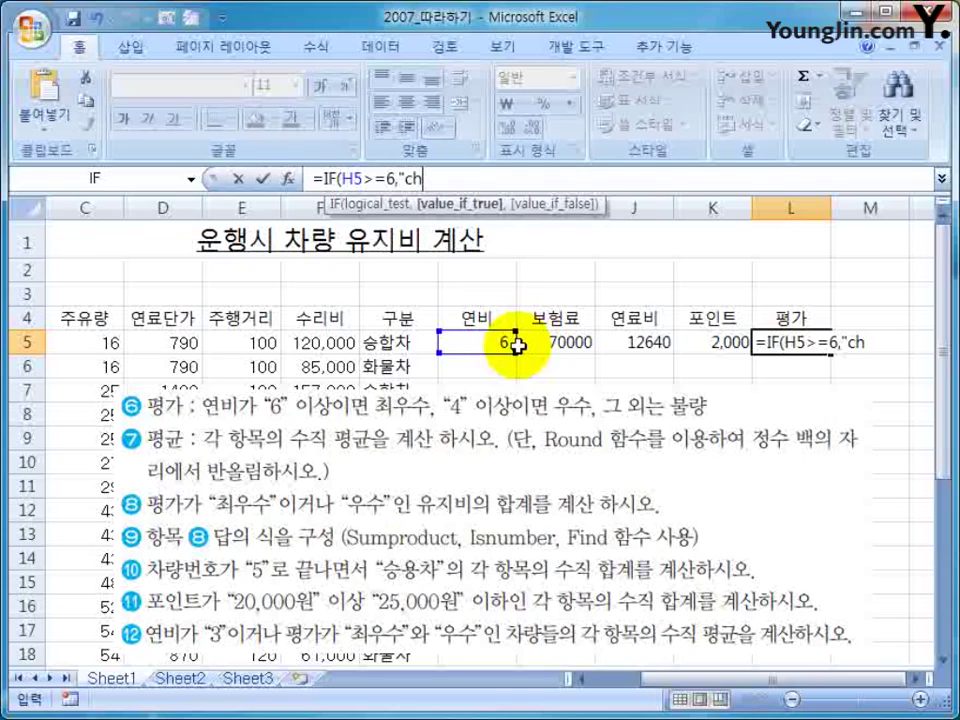
- Enter "최우수" as the true result of the IF formula in L5, followed by a comma
type("l")
key("BackSpace")
key("BackSpace")
key("BackSpace")
key("Hangul")
type("최우수")
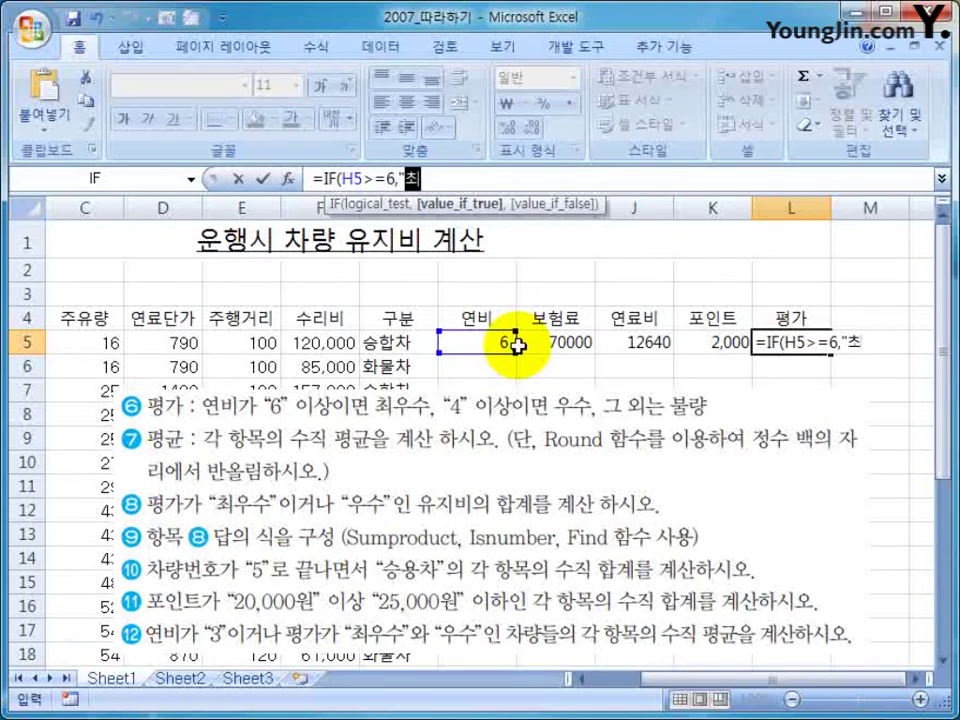
type("\",")
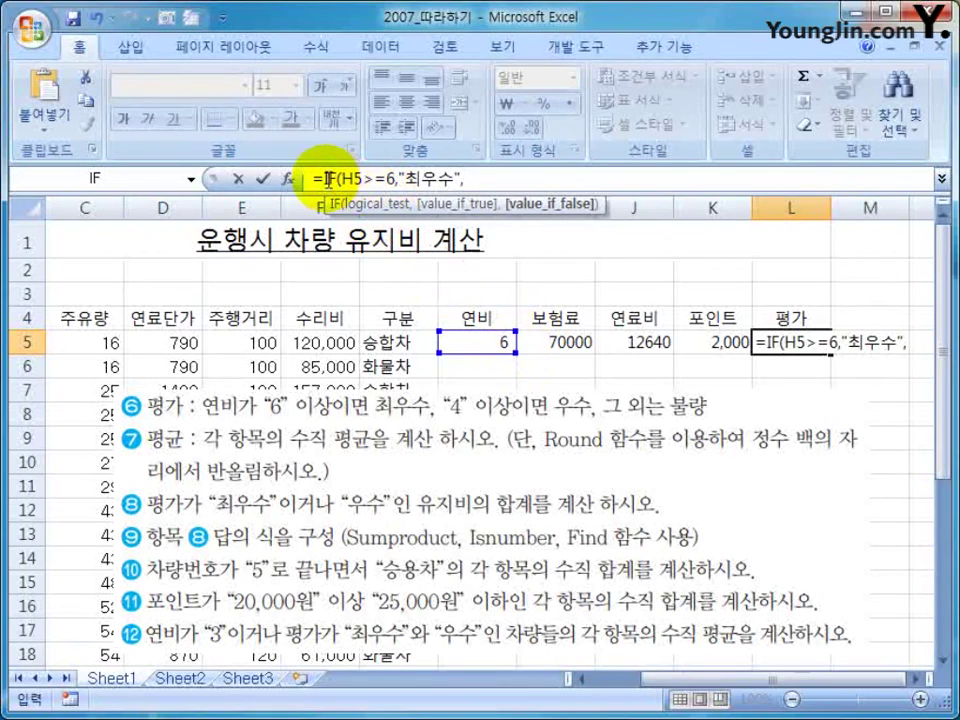
- Nest a copy of the IF expression as the false argument in L5, changed to IF(H5>=4,"우수",
left_click_drag(316, 178, 505, 176)
key("ctrl+c")
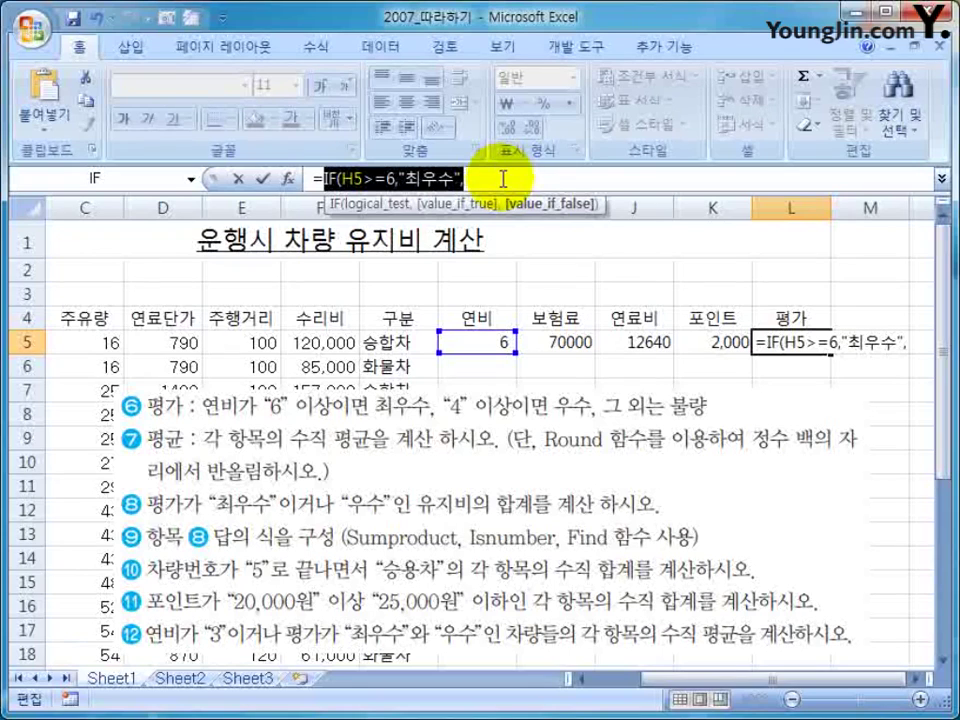
left_click(503, 178)
key("ctrl+v")
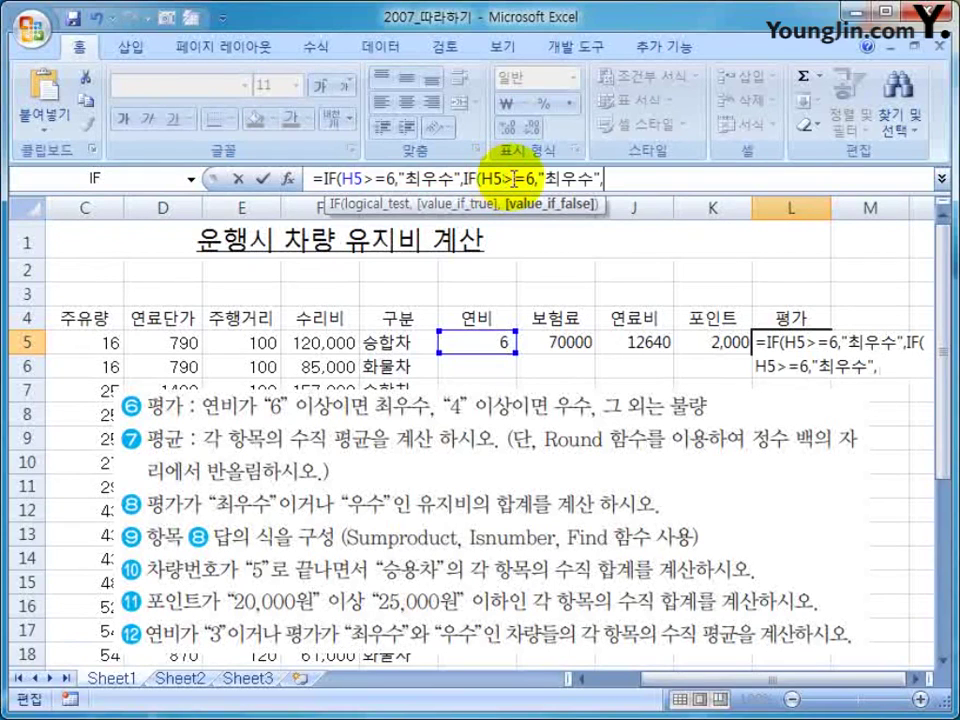
double_click(531, 178)
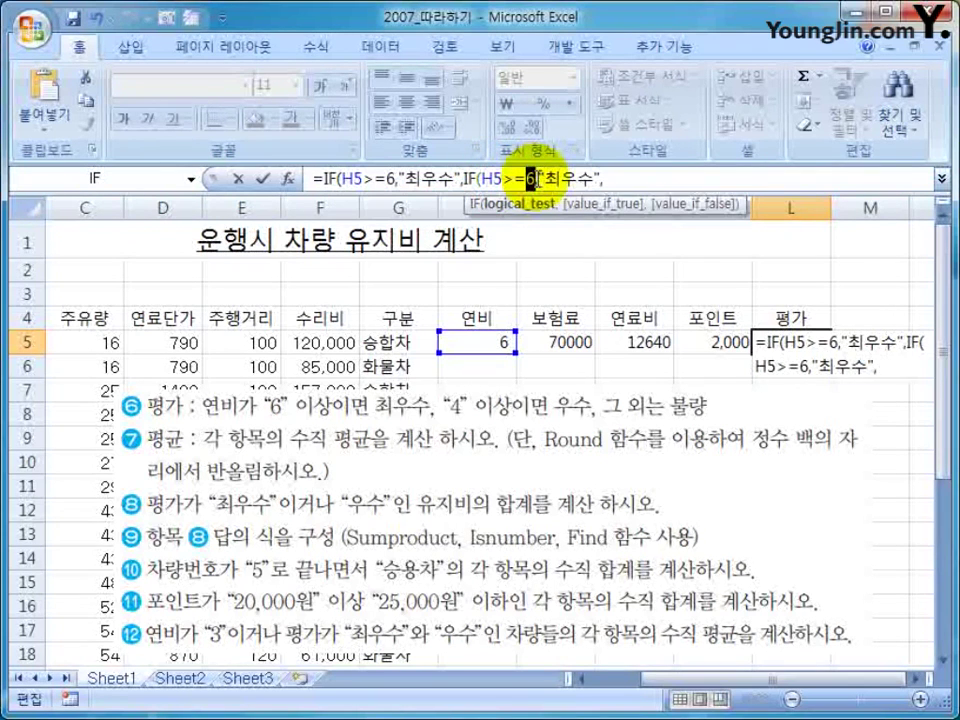
type("4")
key("Right")
key("Right")
key("Delete")
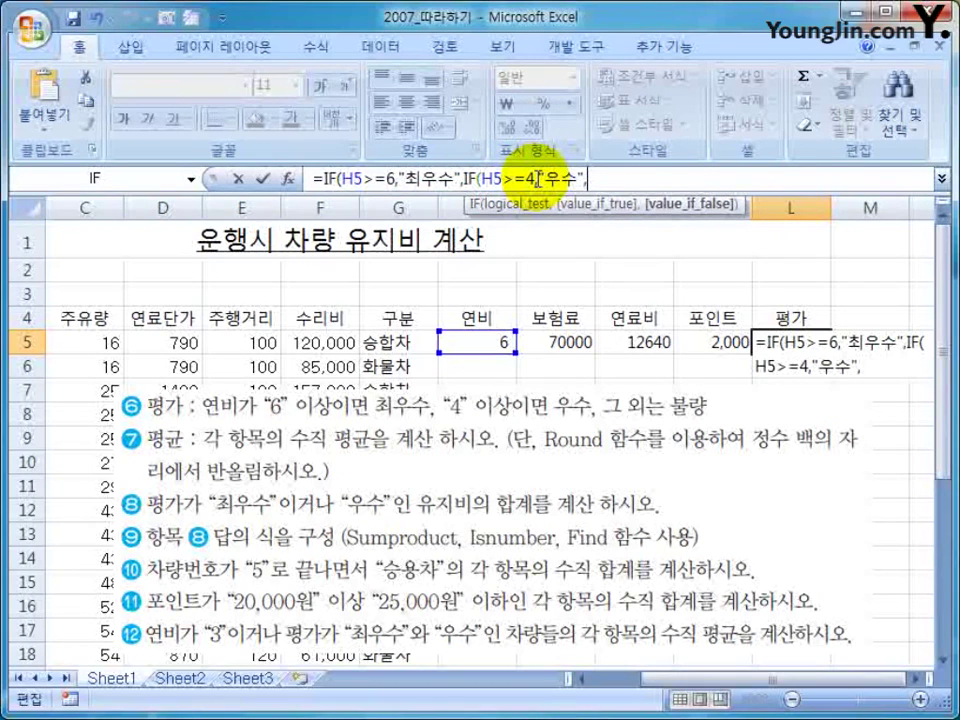
- Complete the L5 formula with "불량" as the remaining result, close both IF functions and commit it
type("\"블")
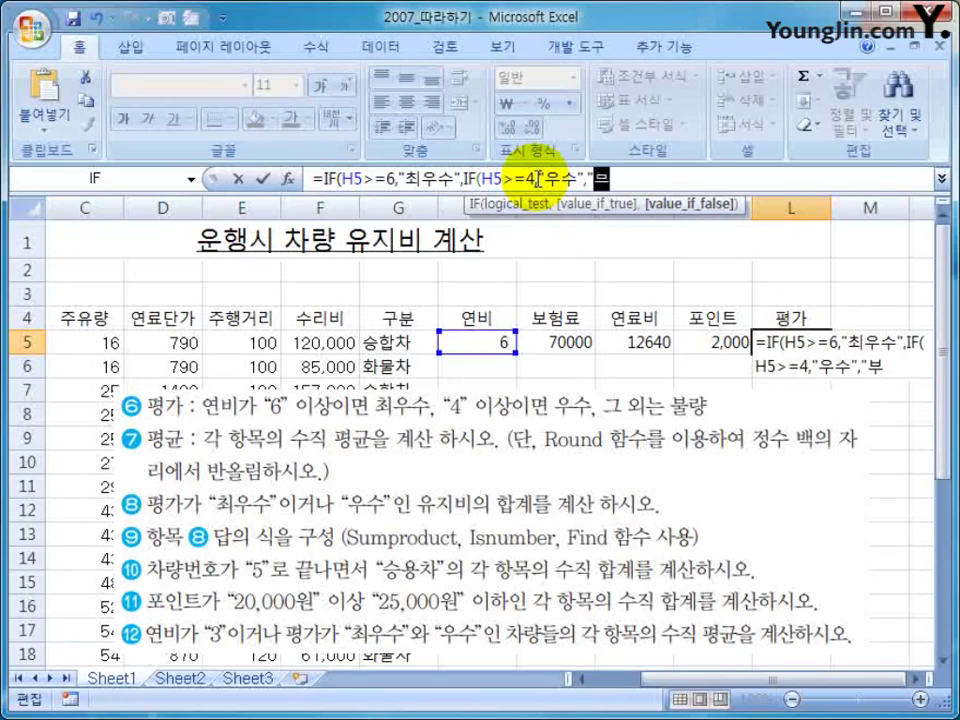
type("량\"")
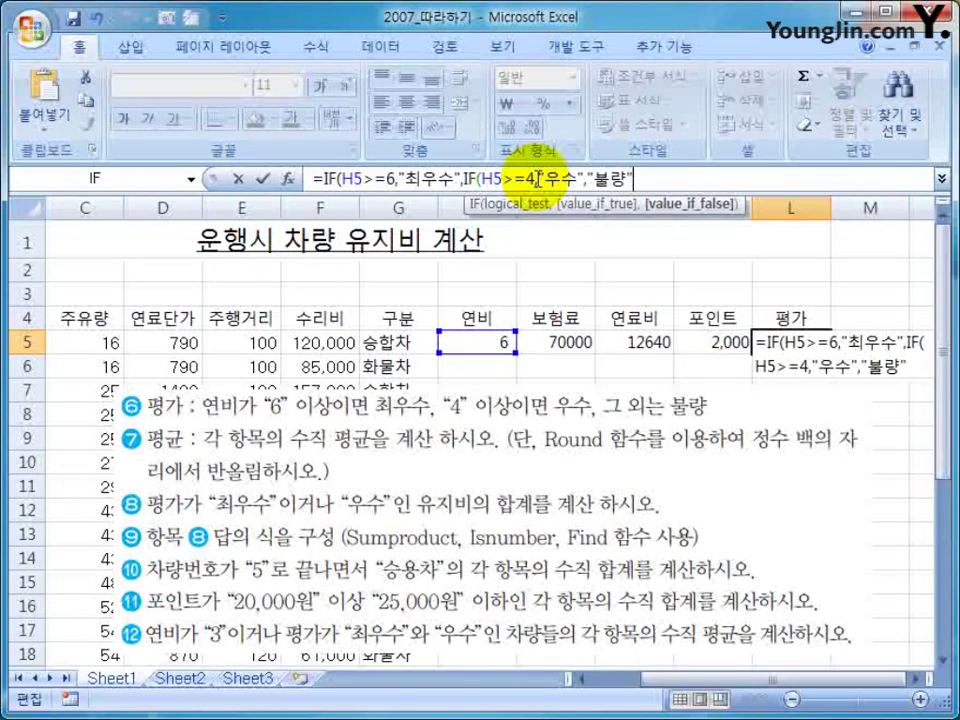
type("))")
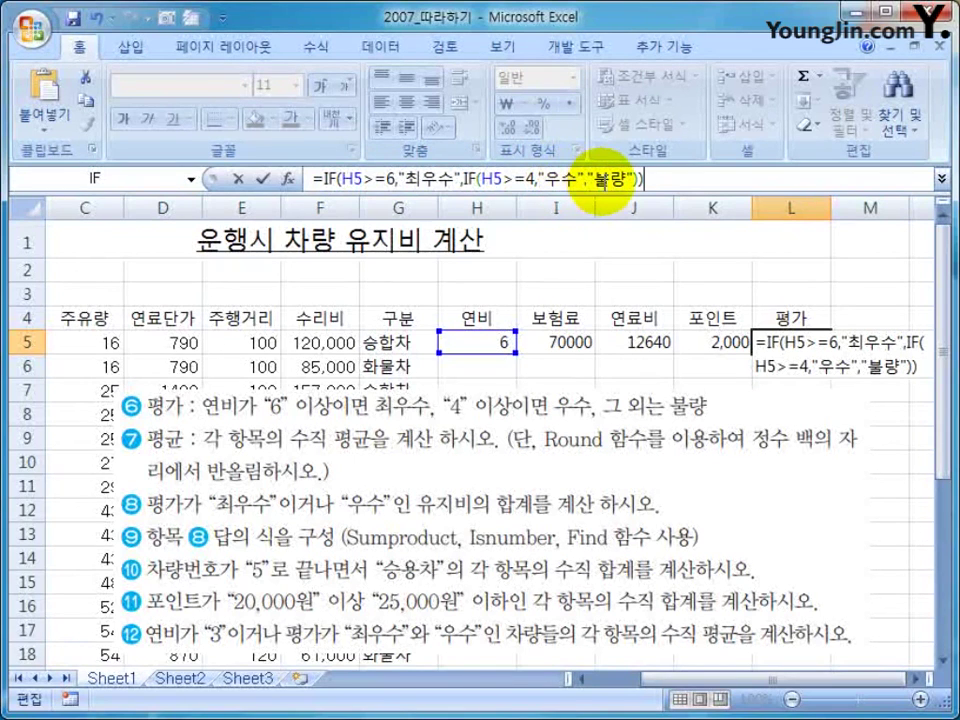
key("ctrl+Return")
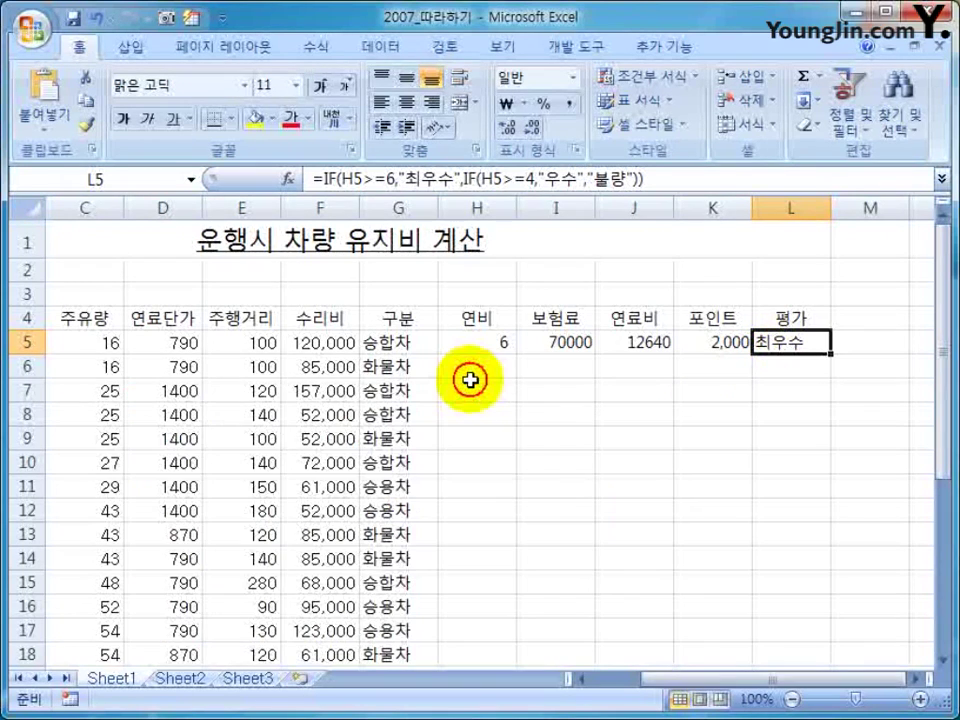
- Fill the 연비 through 평가 formulas in H5:L5 down through the vehicle rows
left_click_drag(469, 343, 778, 590)
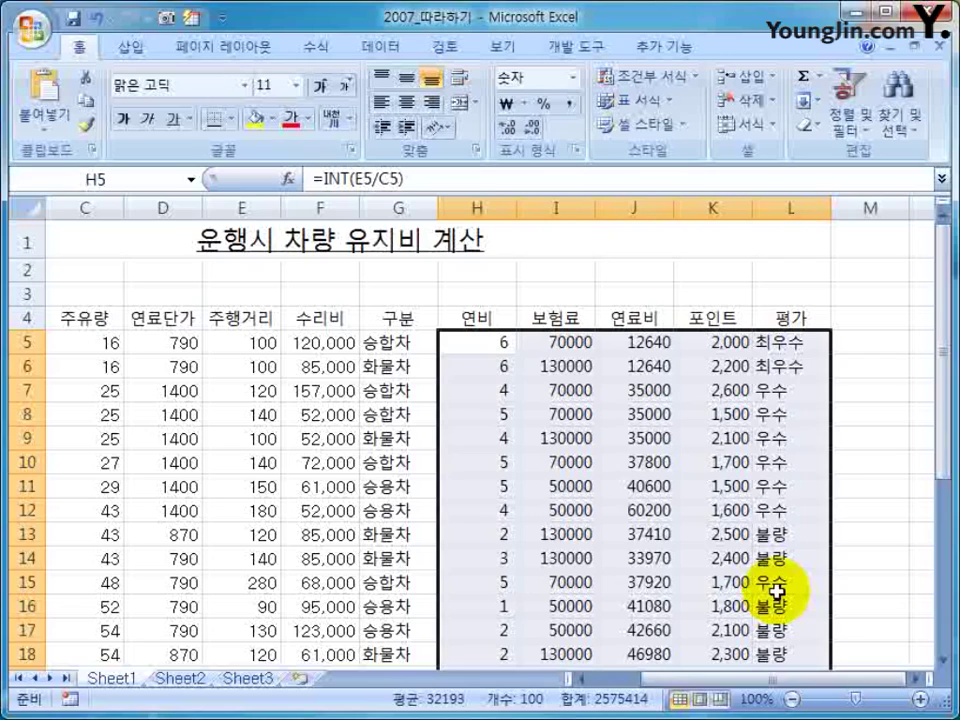
- Check the filled formulas and results in the 포인트, 연료비, 보험료, 평가 and 연비 columns
left_click(718, 440)
left_click(710, 534)
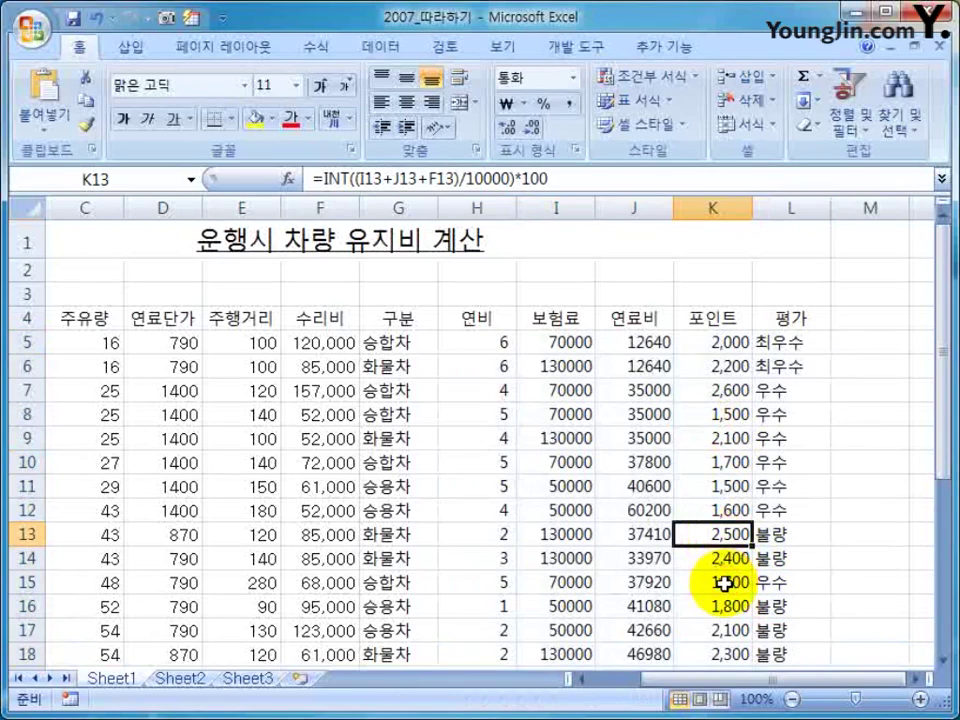
left_click(723, 582)
scroll(724, 580, "down", 1)
scroll(705, 530, "up", 1)
left_click(652, 440)
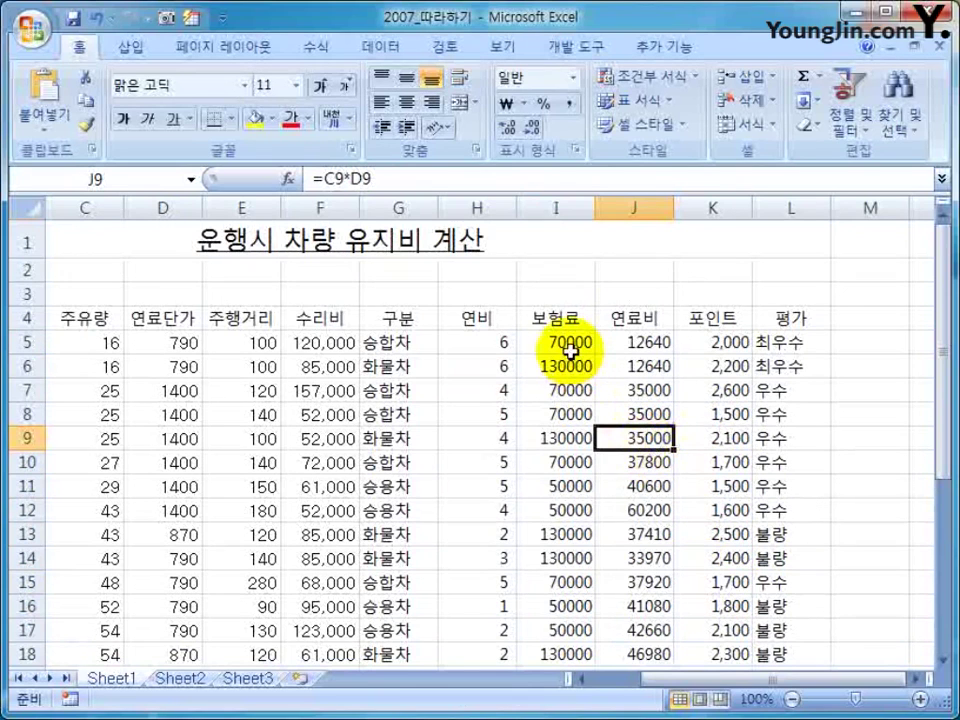
left_click(552, 390)
left_click(552, 535)
left_click(786, 341)
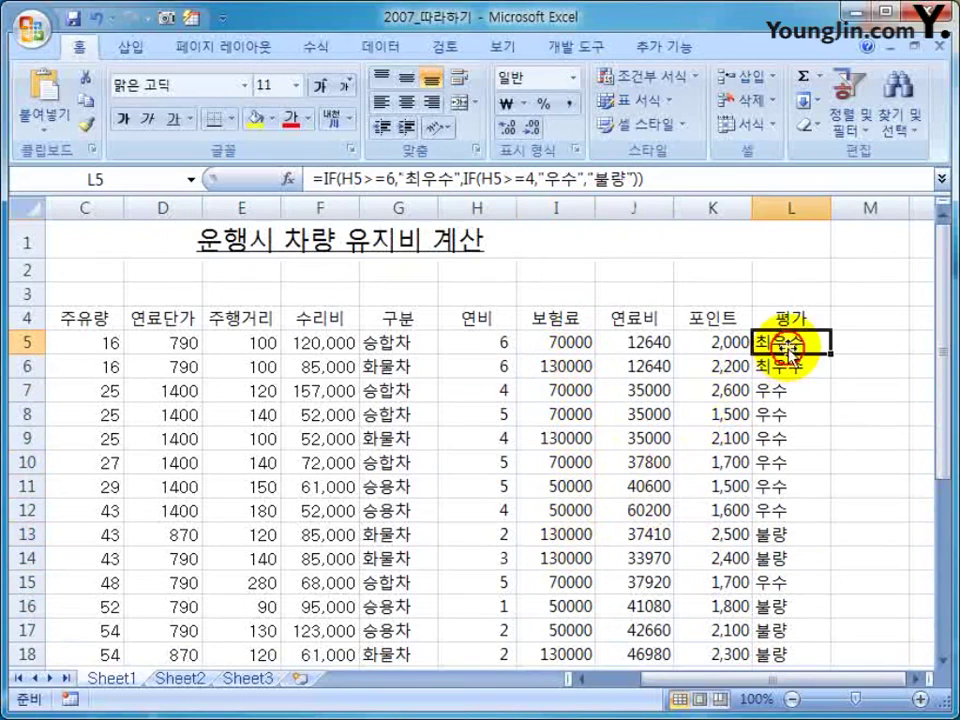
left_click(789, 364)
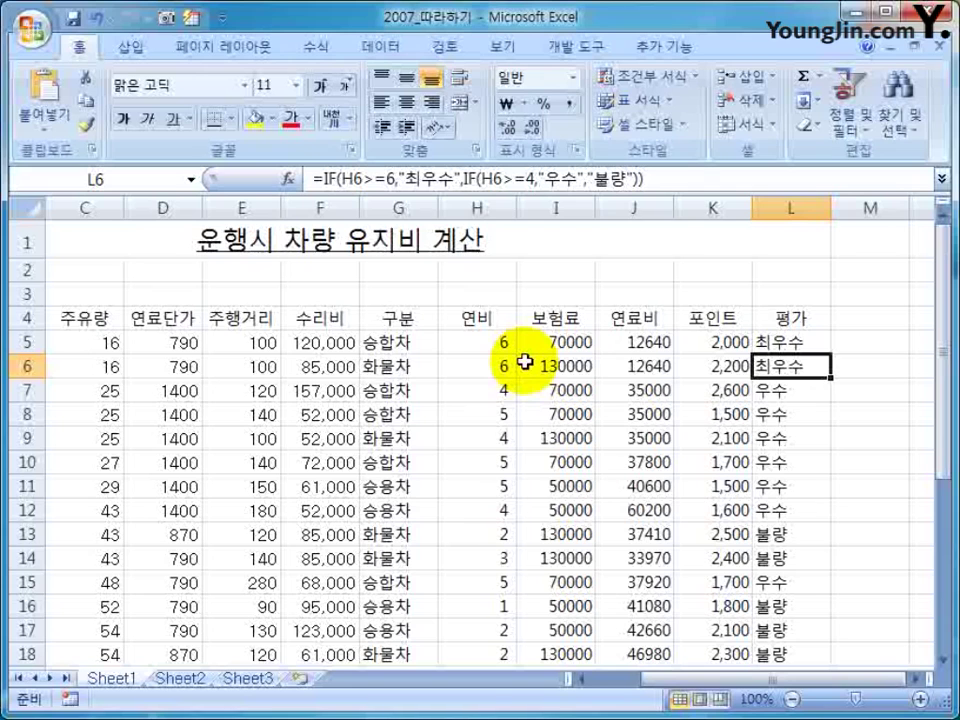
left_click_drag(490, 341, 499, 366)
left_click(499, 414)
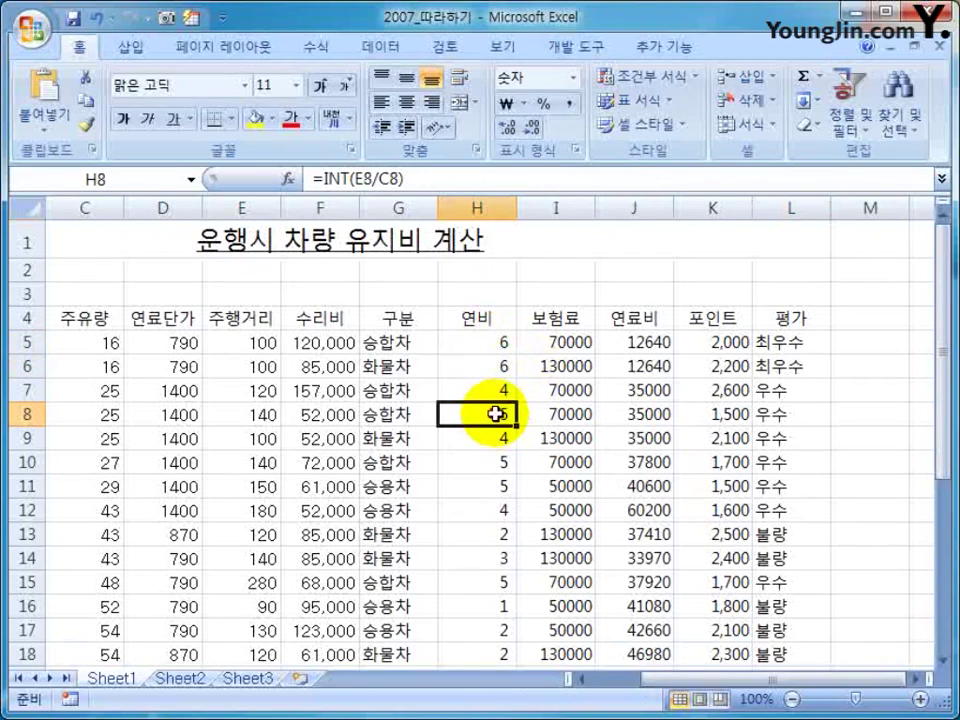
- Compare the 연비 values with the 평가 results in the lower vehicle rows and review the summary labels below
left_click(776, 413)
left_click(477, 557)
scroll(795, 567, "down", 3)
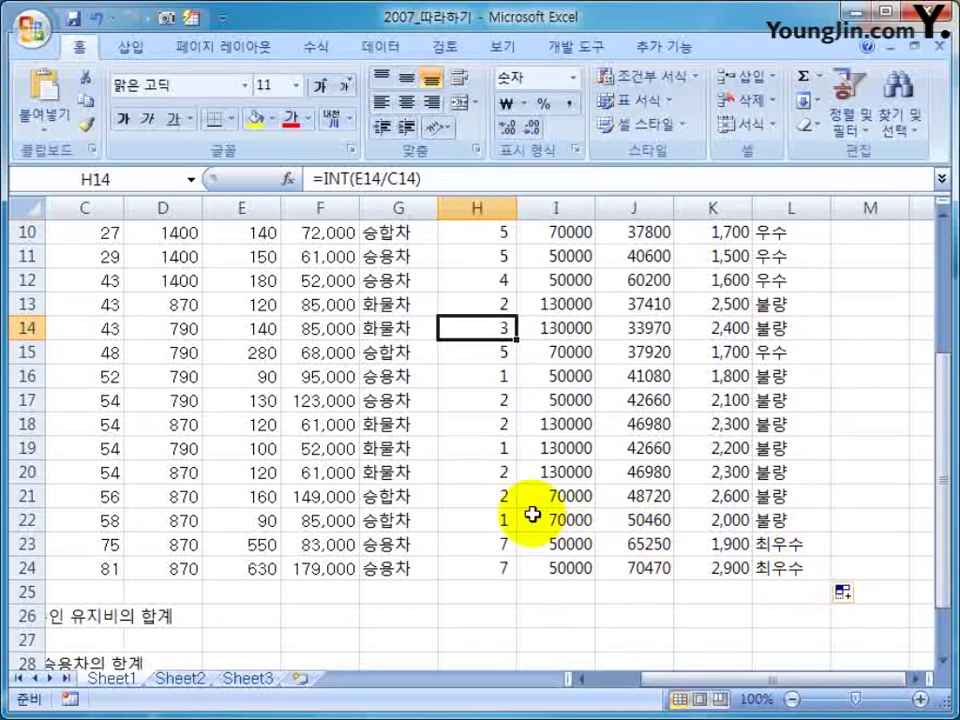
left_click(733, 514)
left_click(778, 519)
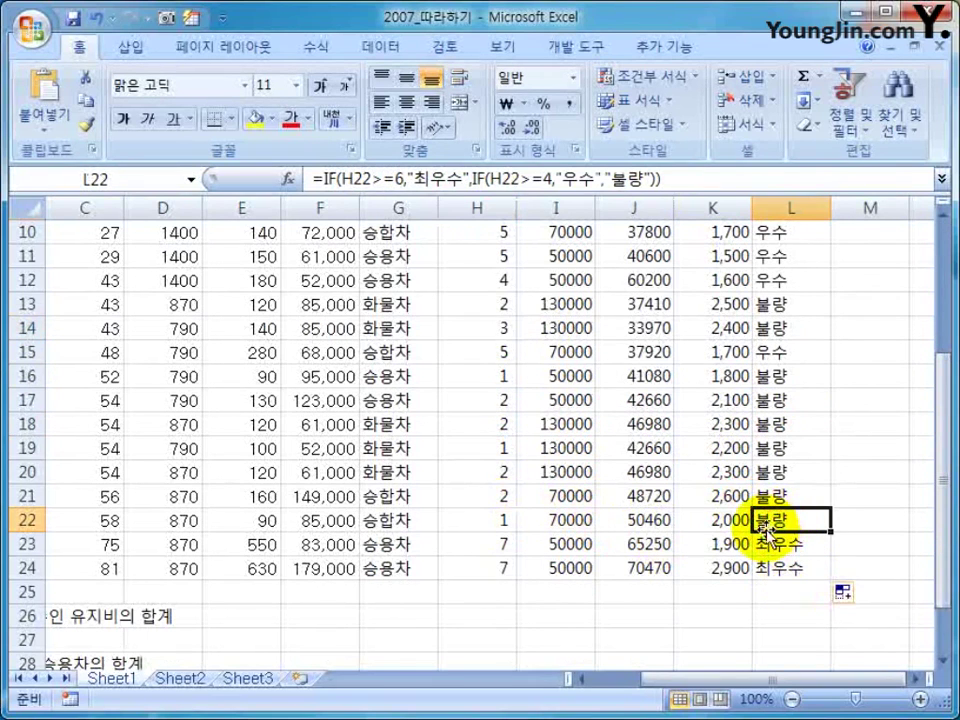
scroll(760, 600, "down", 2)
left_click_drag(628, 686, 612, 686)
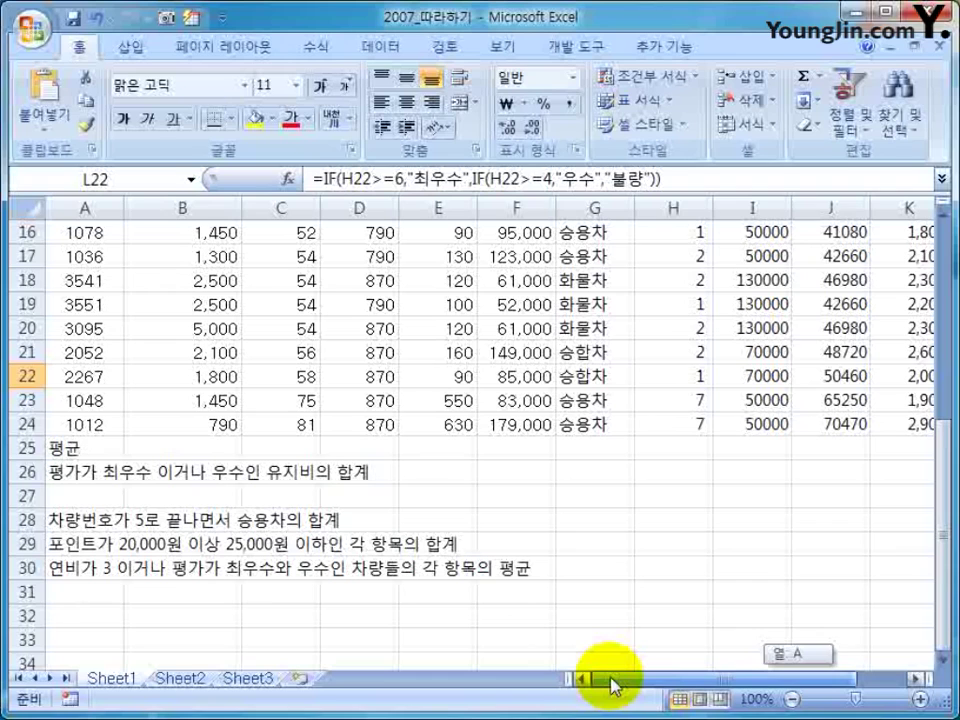
left_click(673, 520)
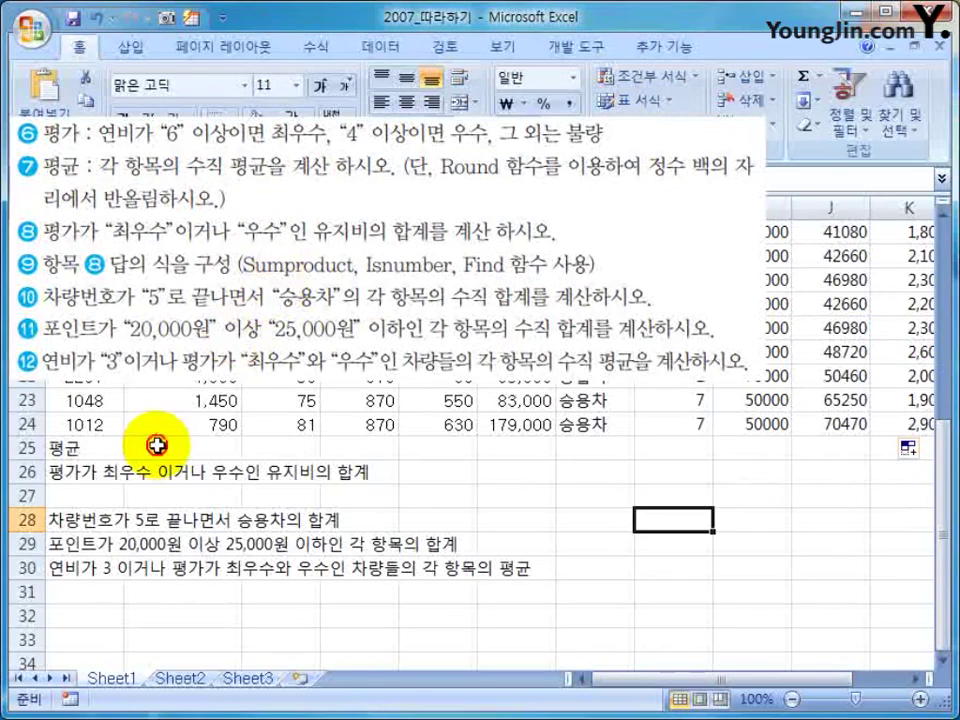
- Merge and center the 평균 label across A25:H25
left_click(82, 447)
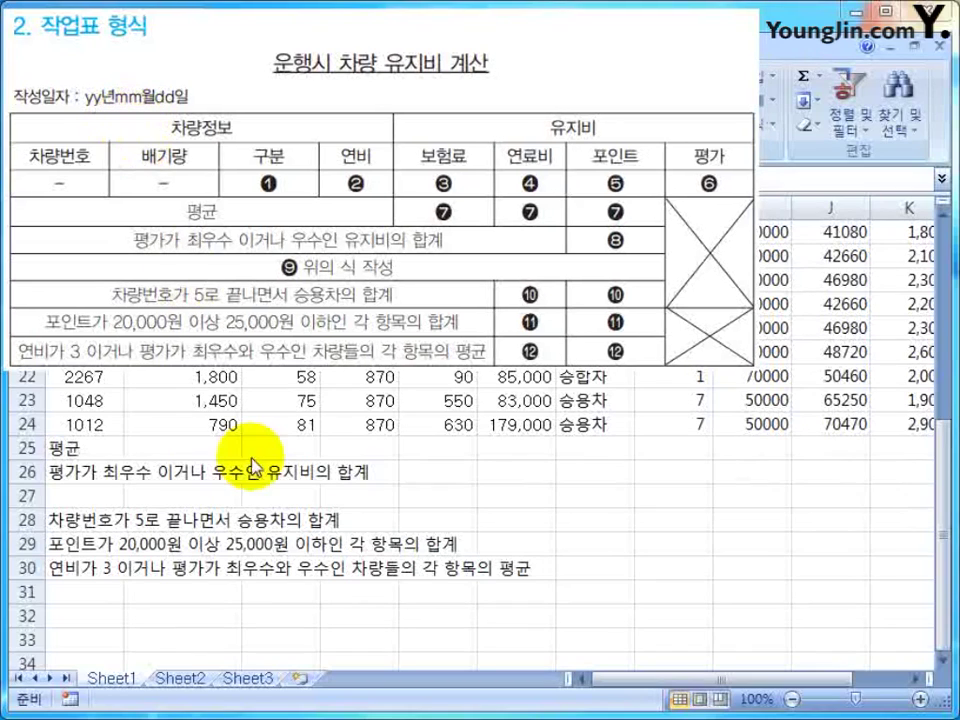
left_click(85, 448)
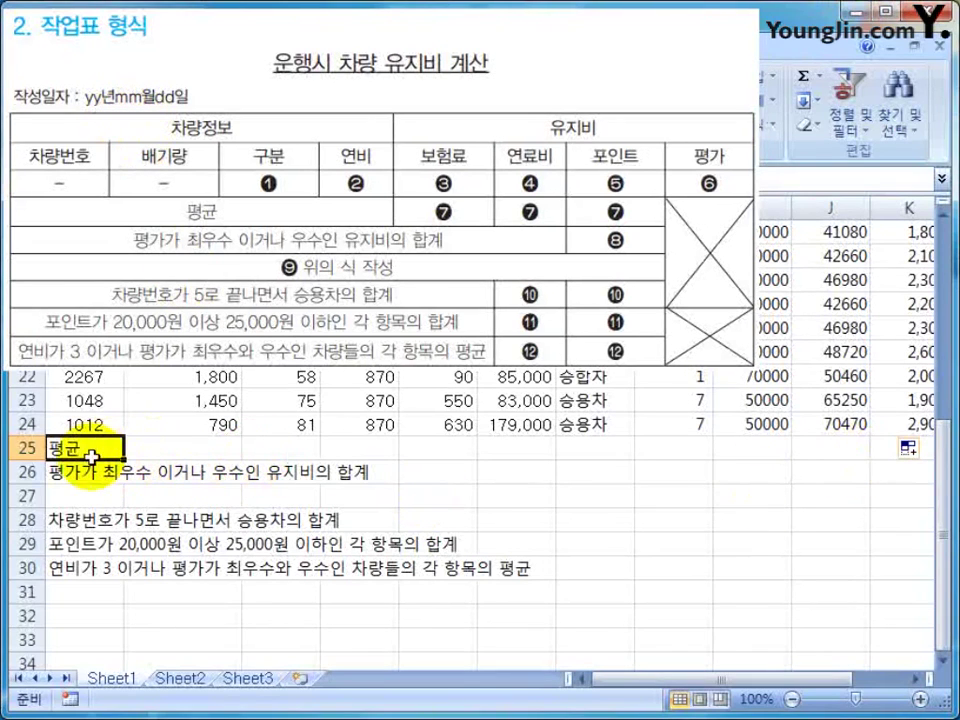
left_click_drag(94, 452, 441, 451)
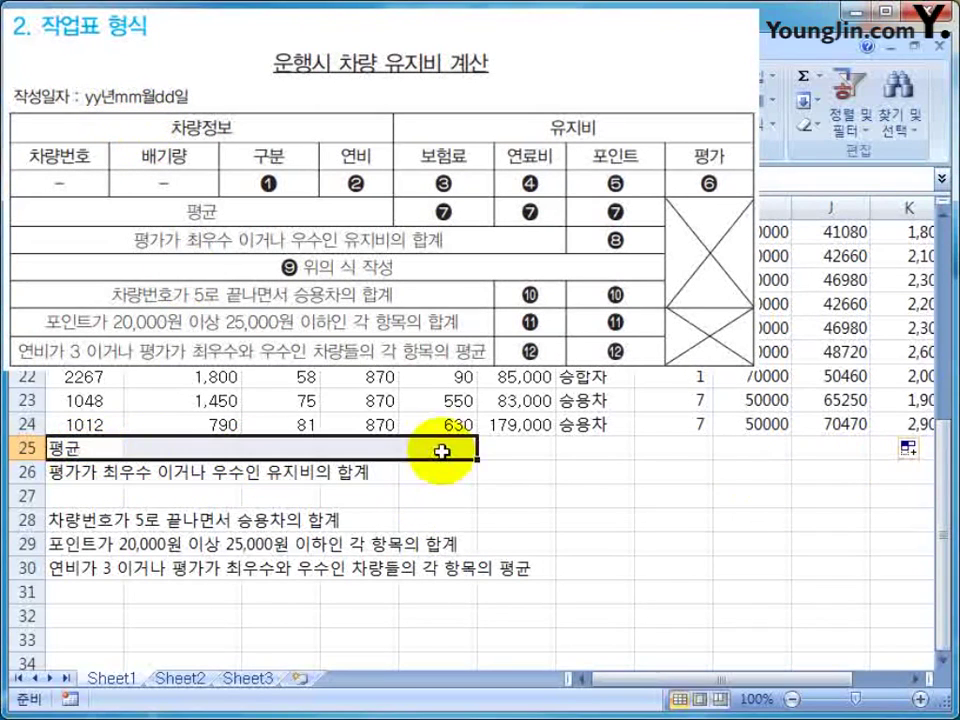
scroll(632, 449, "up", 5)
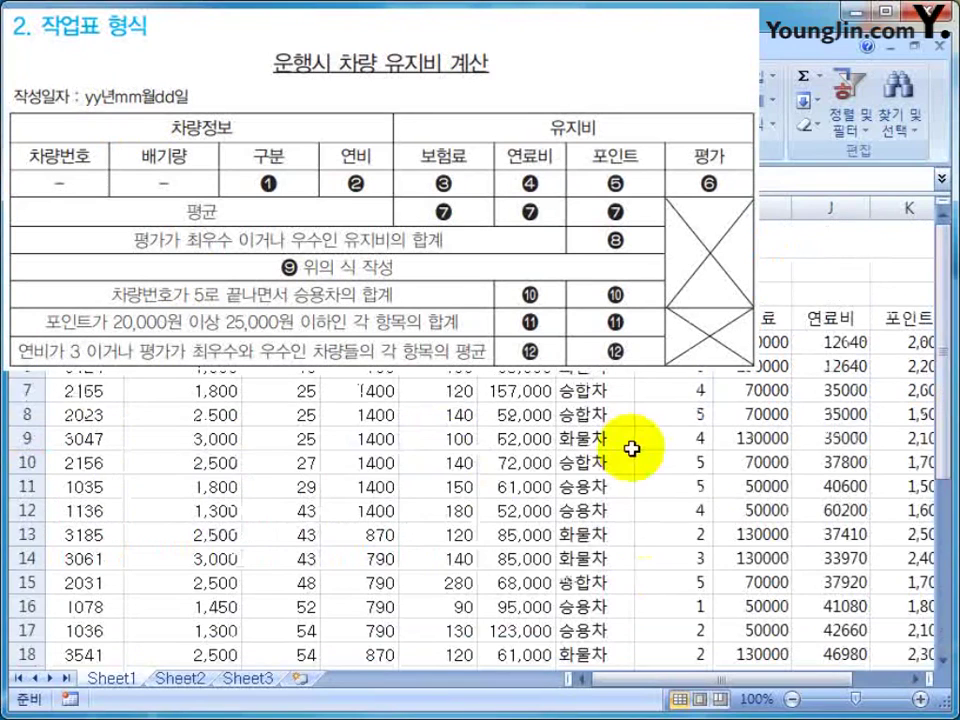
scroll(650, 450, "down", 5)
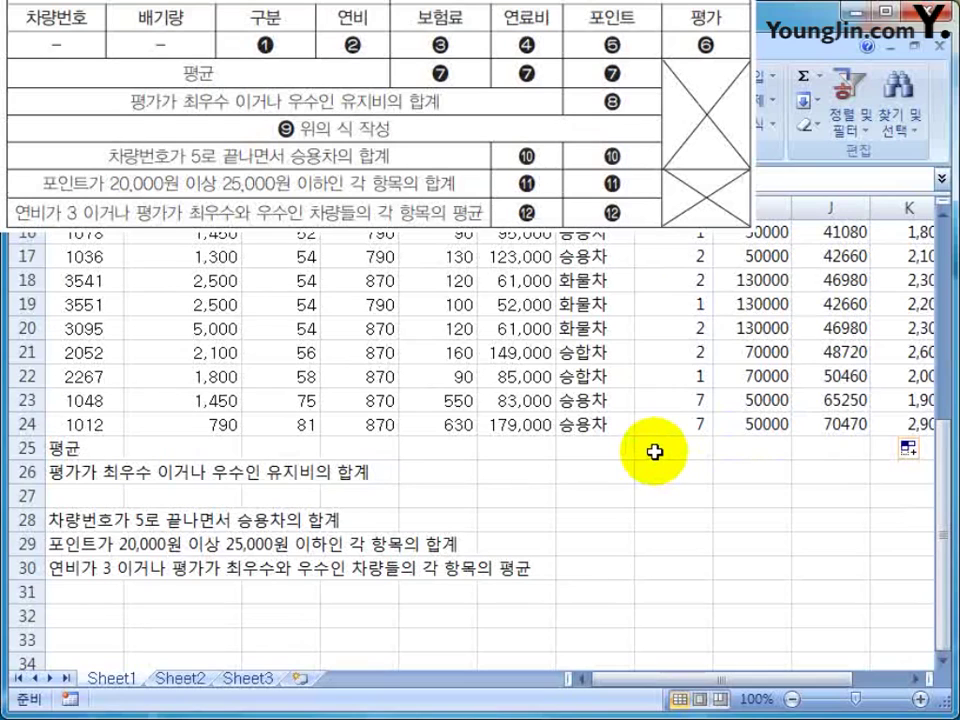
left_click_drag(654, 451, 70, 448)
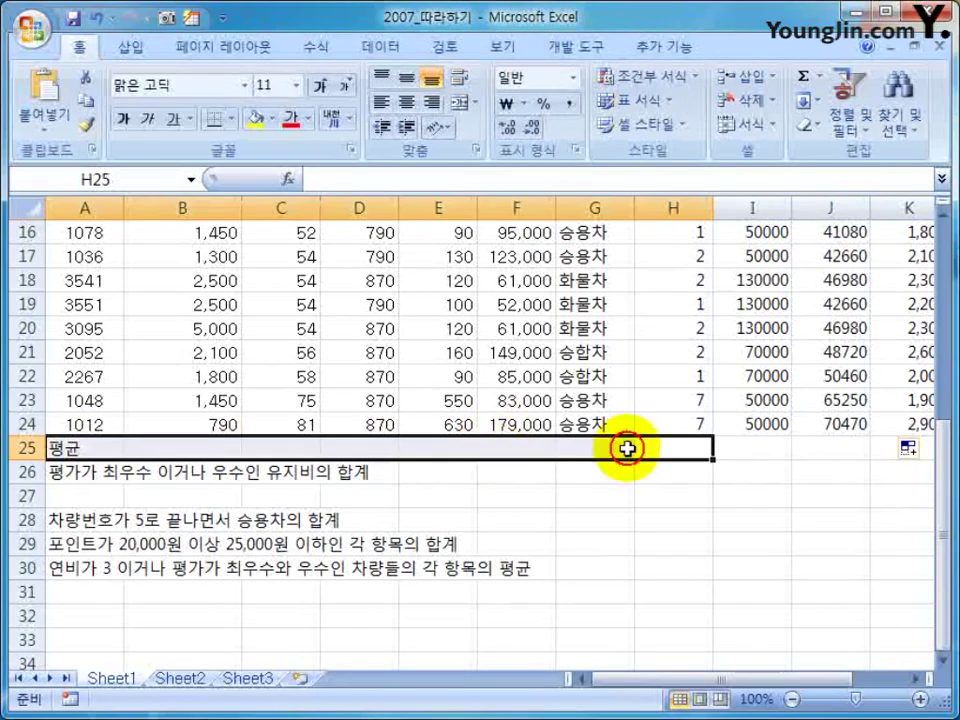
left_click(458, 104)
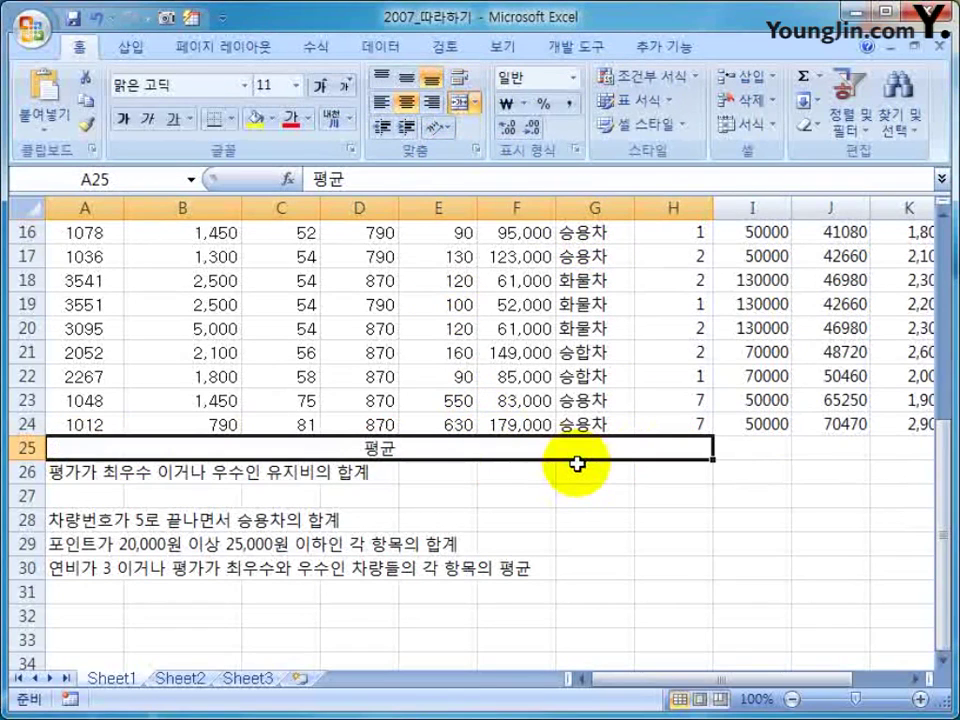
- Merge and center the 평가가 최우수 이거나 우수인 유지비의 합계 label across A26:J26, and merge the empty row below across A27:K27
scroll(838, 313, "up", 5)
left_click(831, 318)
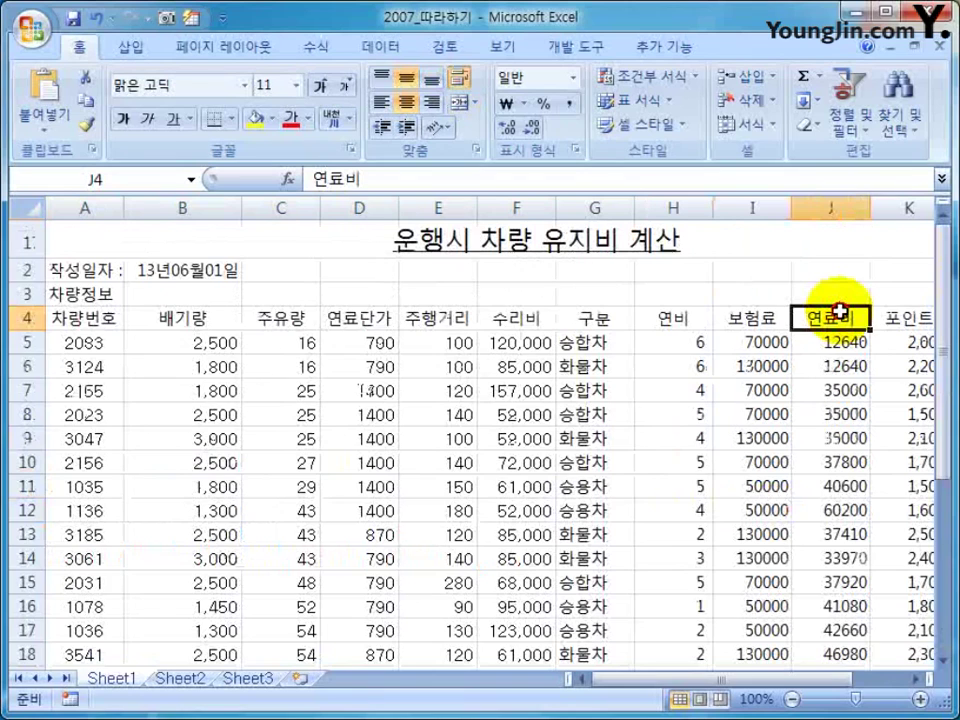
scroll(838, 313, "down", 5)
left_click_drag(831, 472, 53, 475)
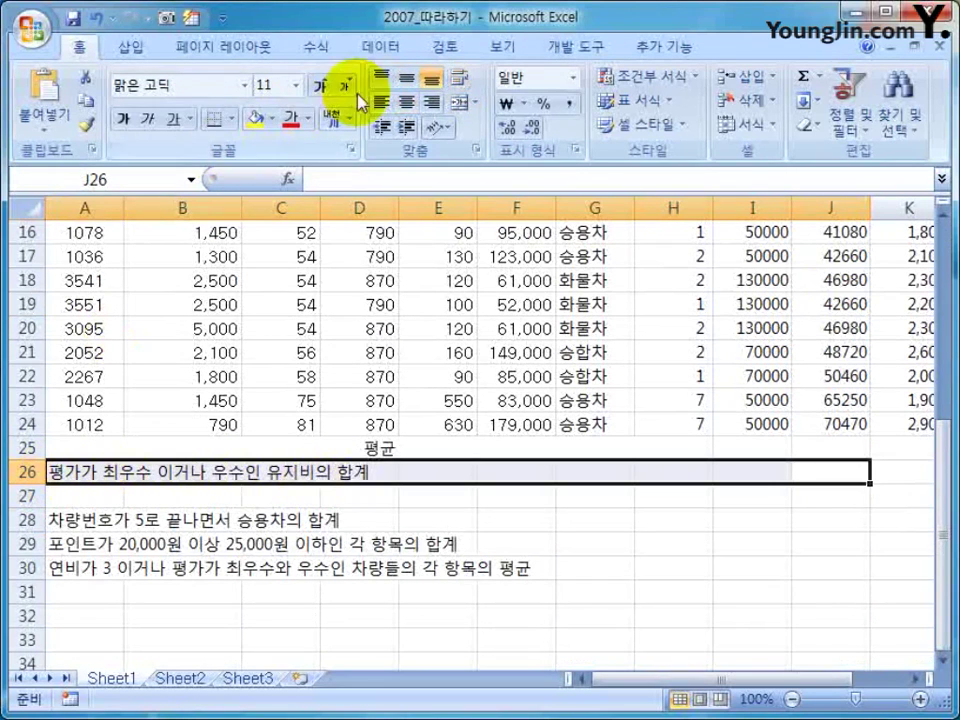
left_click(458, 101)
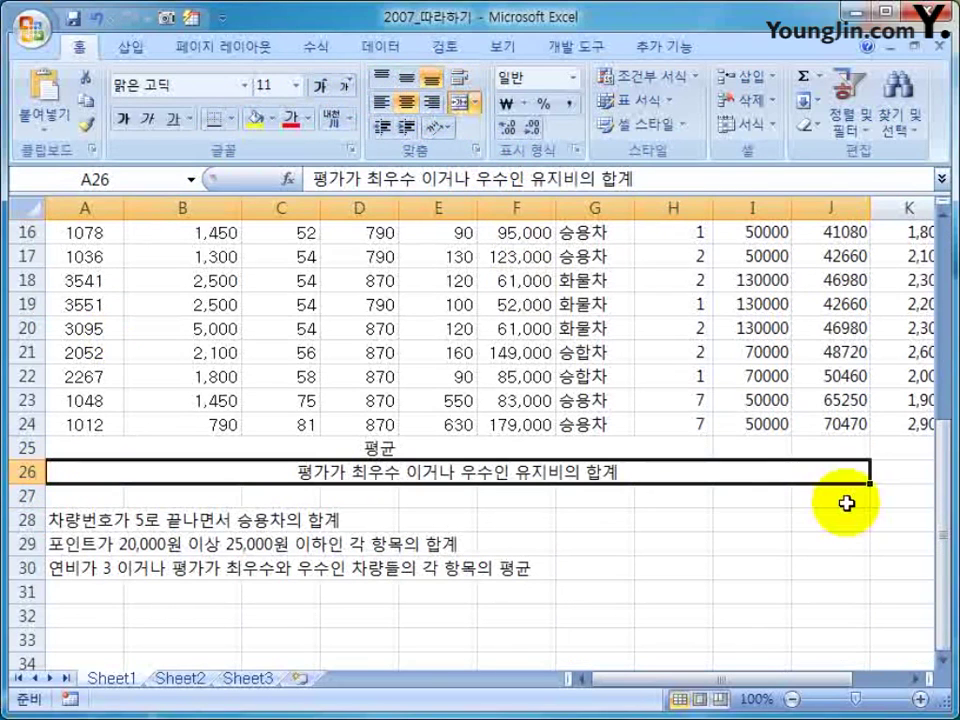
left_click_drag(846, 503, 77, 490)
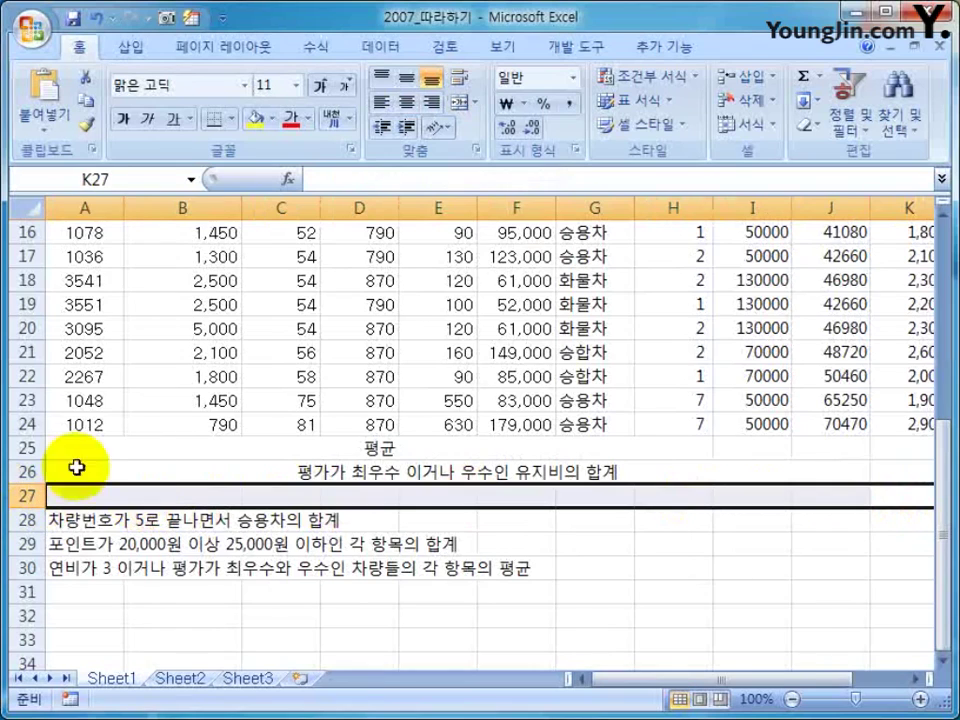
left_click(458, 101)
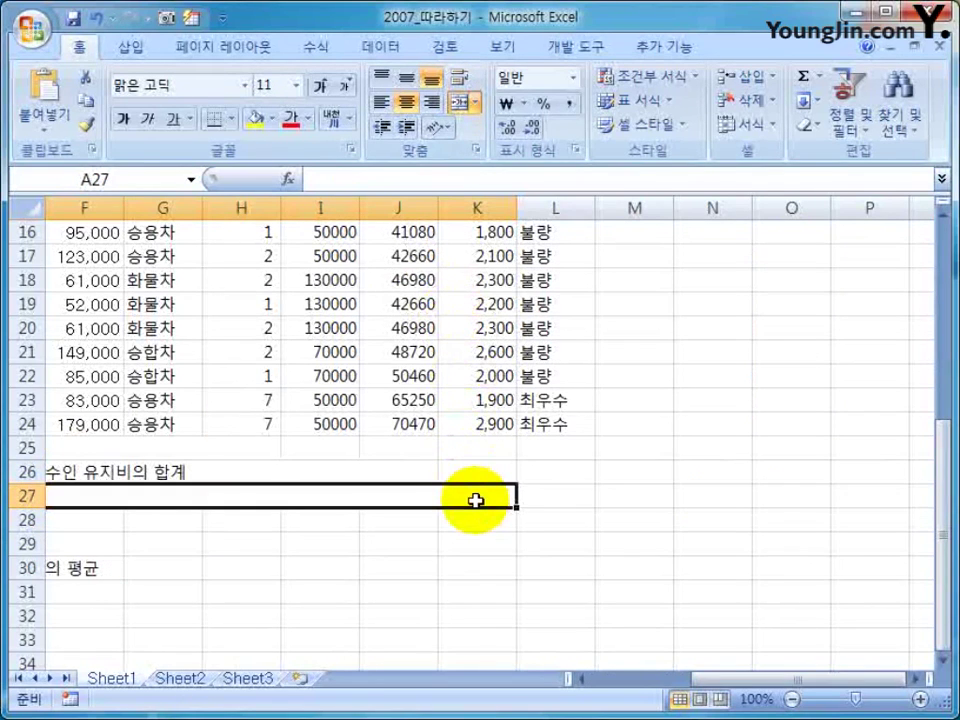
- Merge and center the 차량번호가 5로 끝나면서 승용차의 합계 label across A28:I28, up to the 보험료 column
scroll(475, 501, "down", 1)
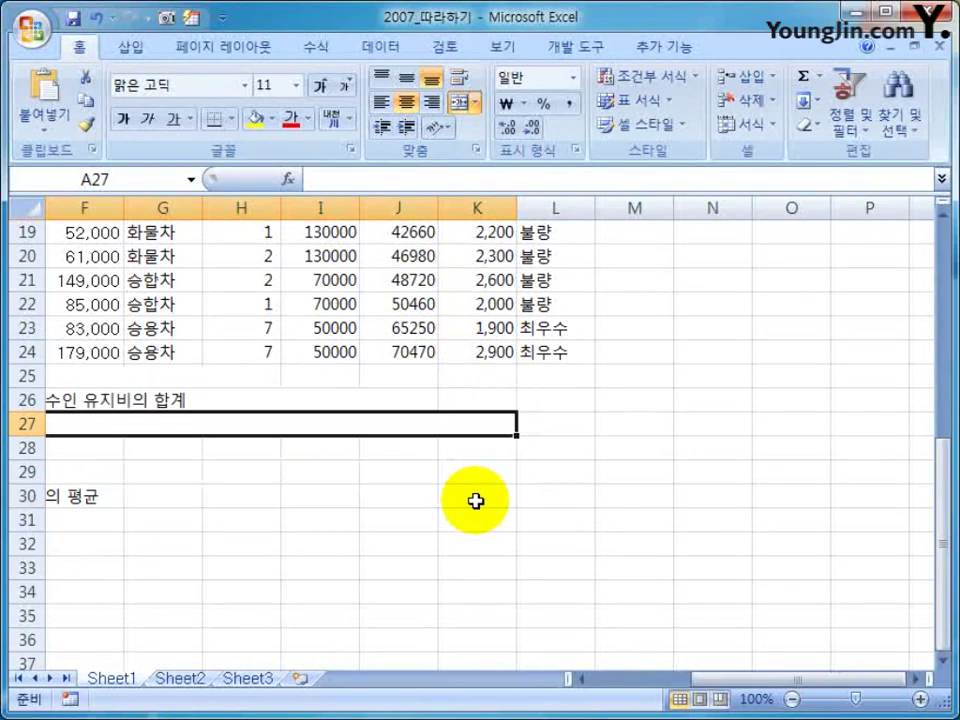
scroll(378, 300, "up", 6)
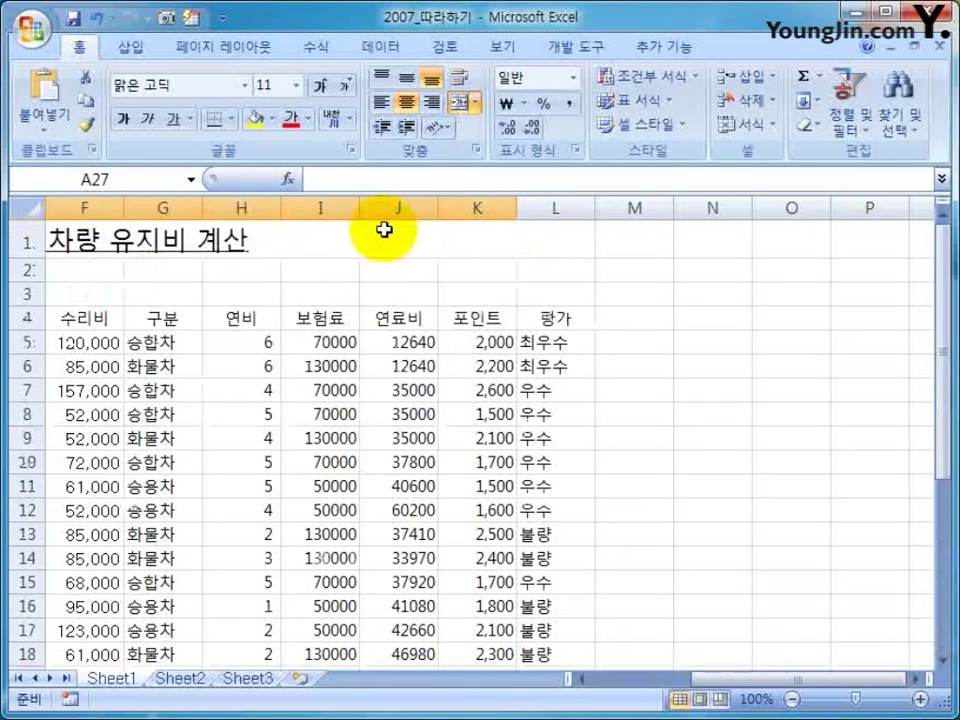
left_click(325, 208)
scroll(386, 550, "down", 5)
scroll(110, 512, "left", 5)
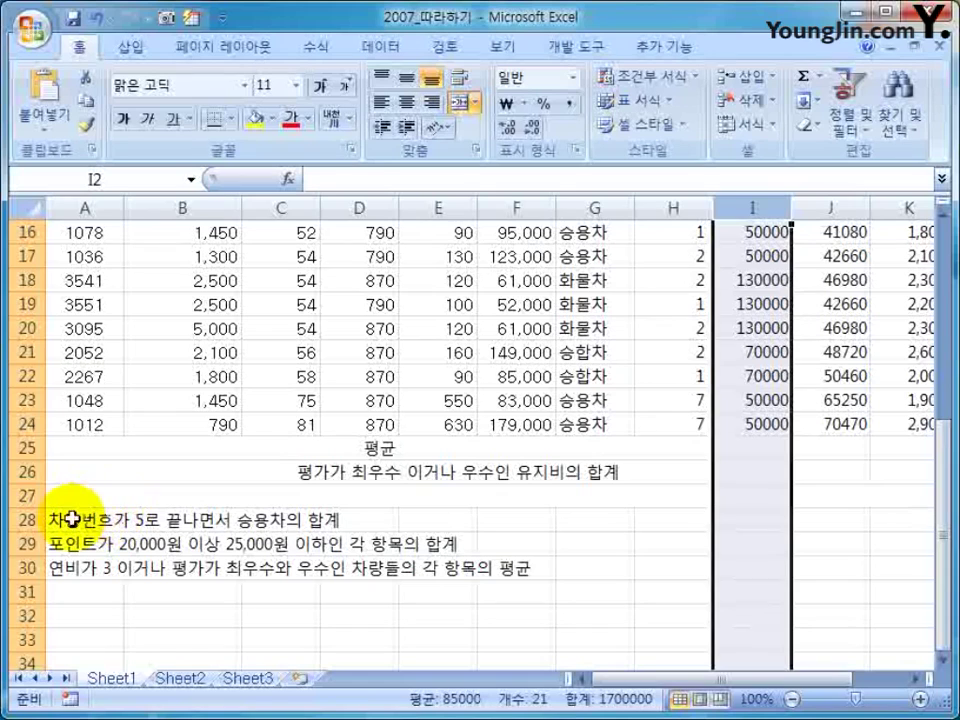
left_click_drag(66, 517, 718, 519)
key("alt+h")
key("m")
key("c")
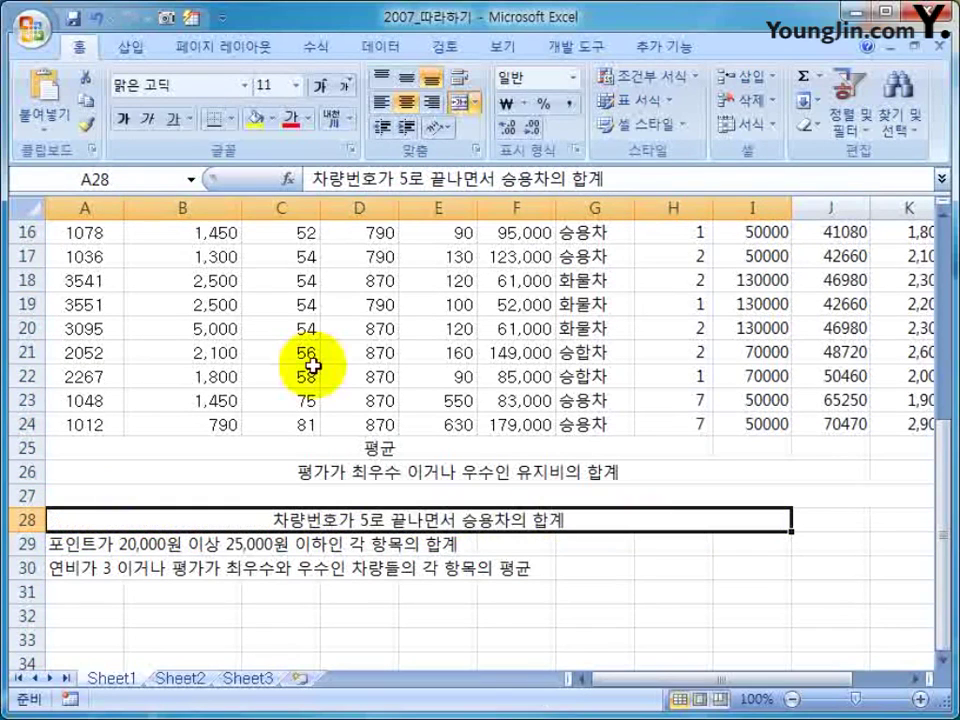
- Merge and center the last two summary labels separately across A29:I29 and A30:I30
left_click_drag(101, 551, 733, 551)
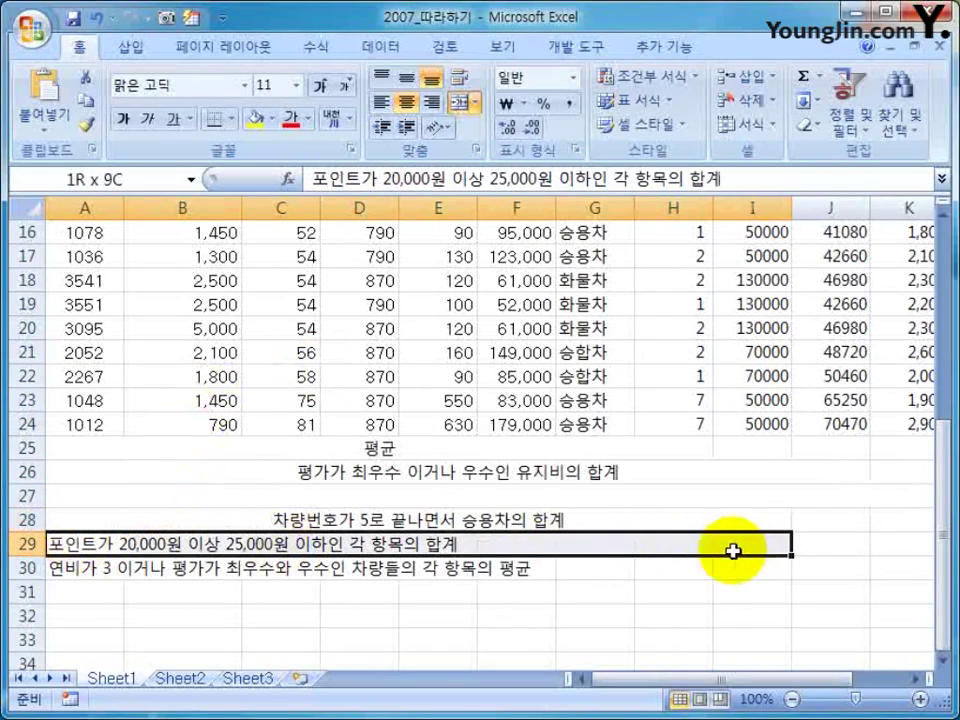
key("alt+h")
key("m")
key("m")
left_click(457, 100)
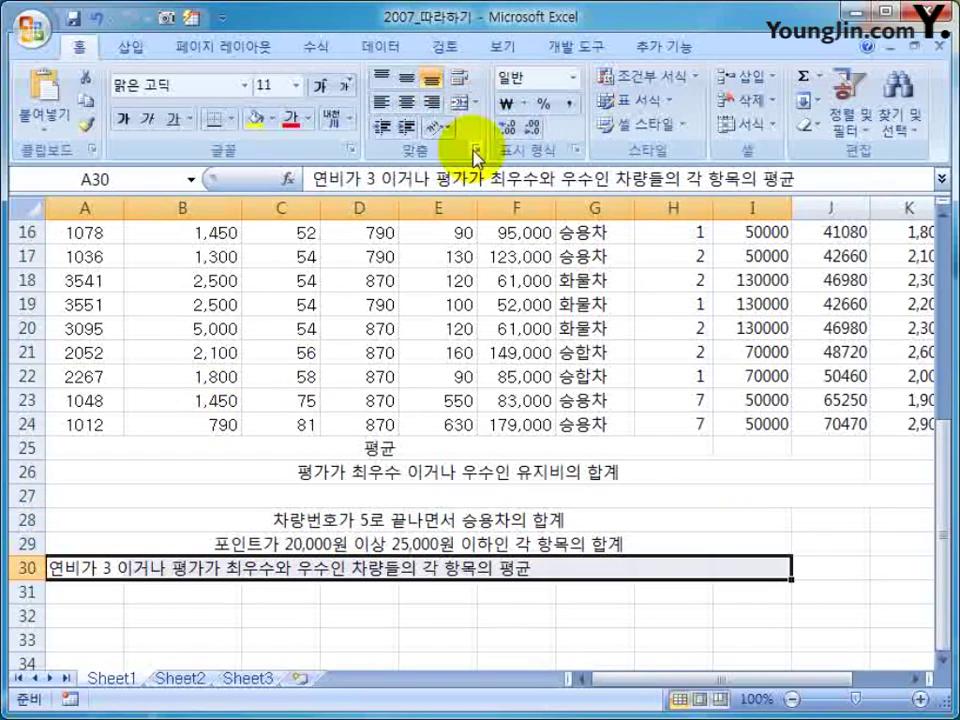
left_click(457, 101)
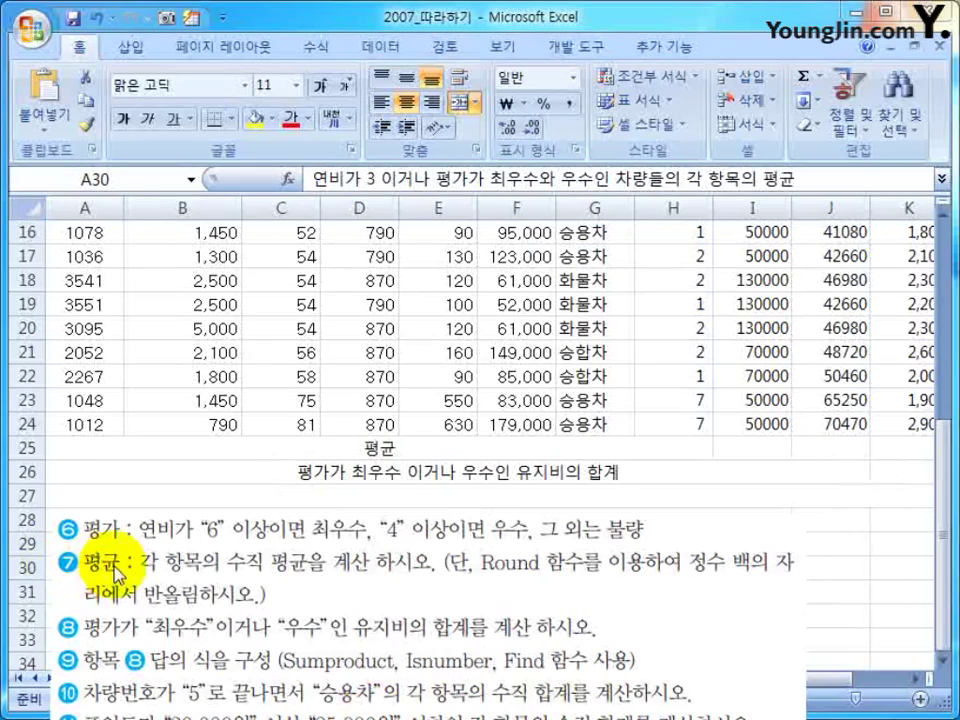
- Calculate the 보험료 average in I25 with =AVERAGE(I5:I24)
left_click(730, 448)
scroll(755, 450, "up", 5)
scroll(548, 580, "down", 3)
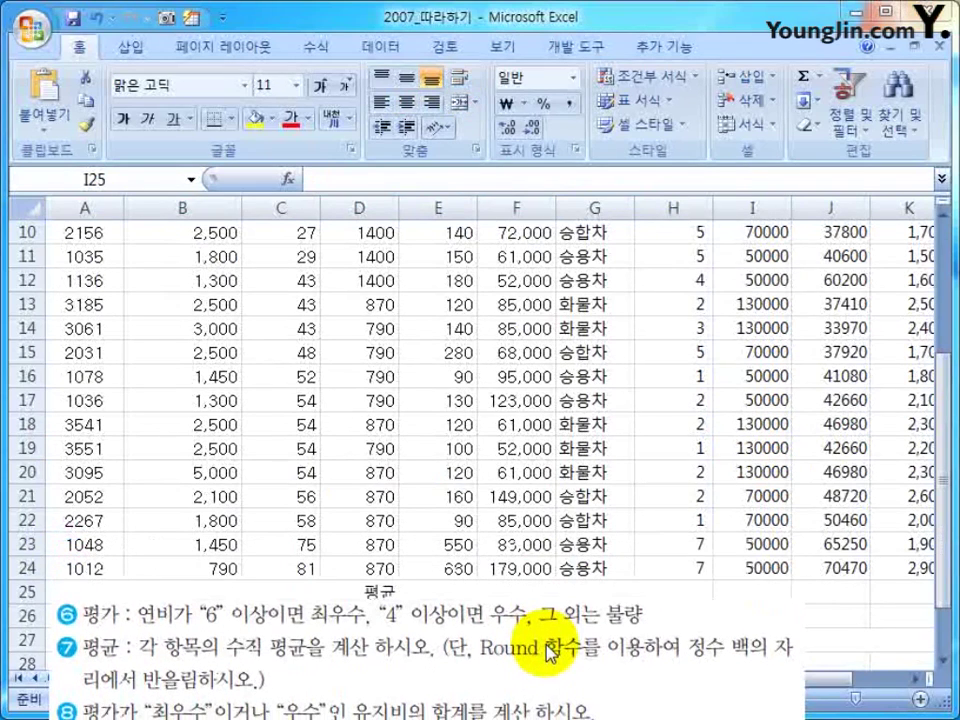
scroll(720, 463, "down", 1)
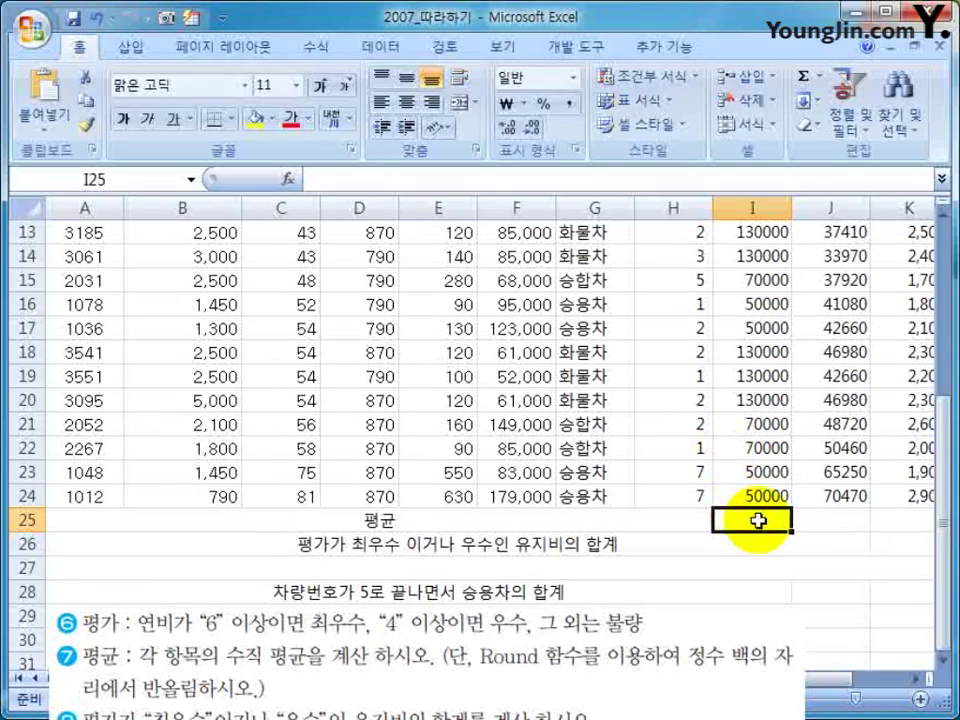
left_click(820, 76)
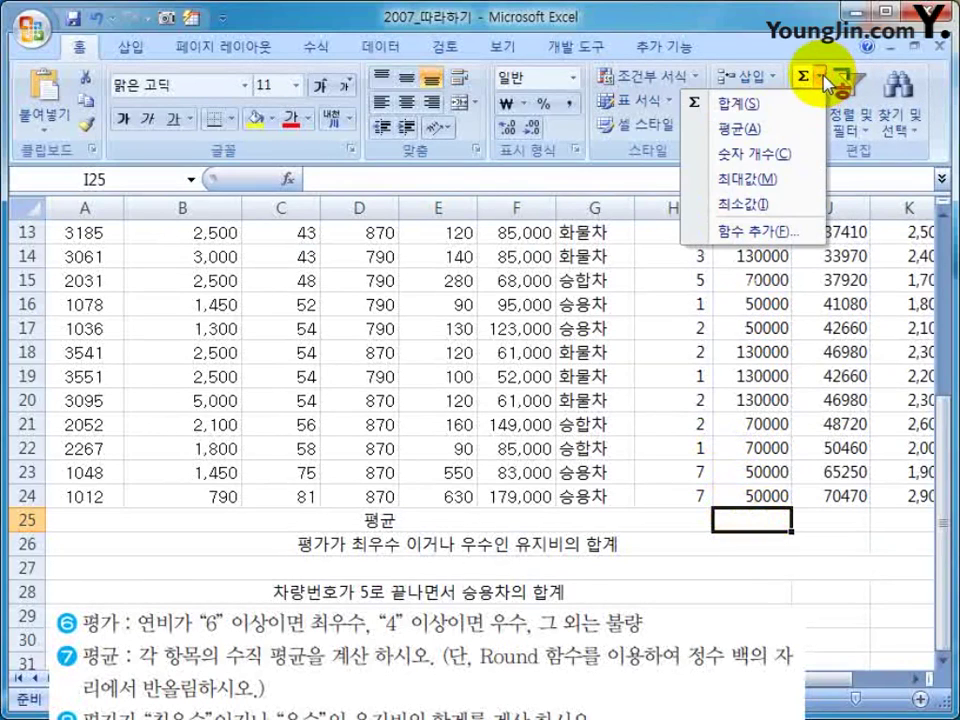
left_click(825, 184)
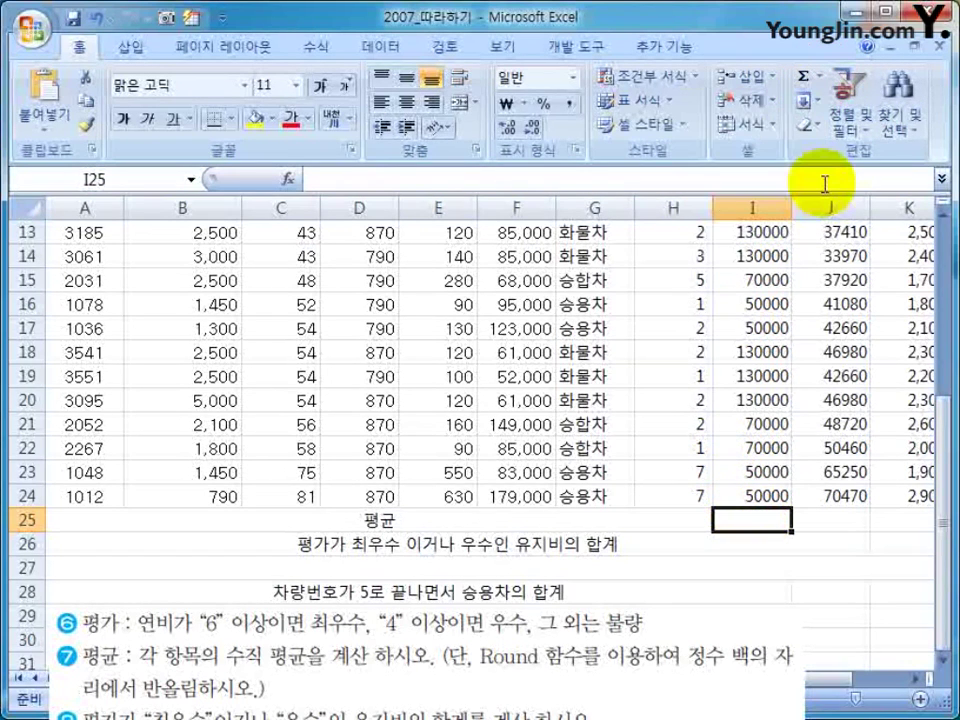
left_click(820, 78)
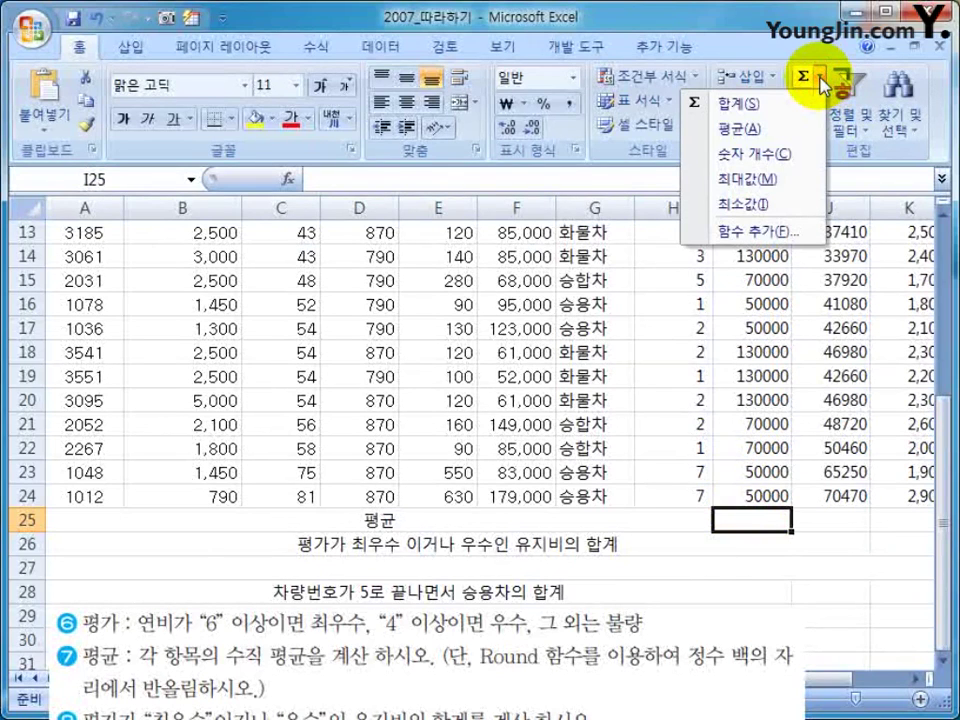
left_click(748, 130)
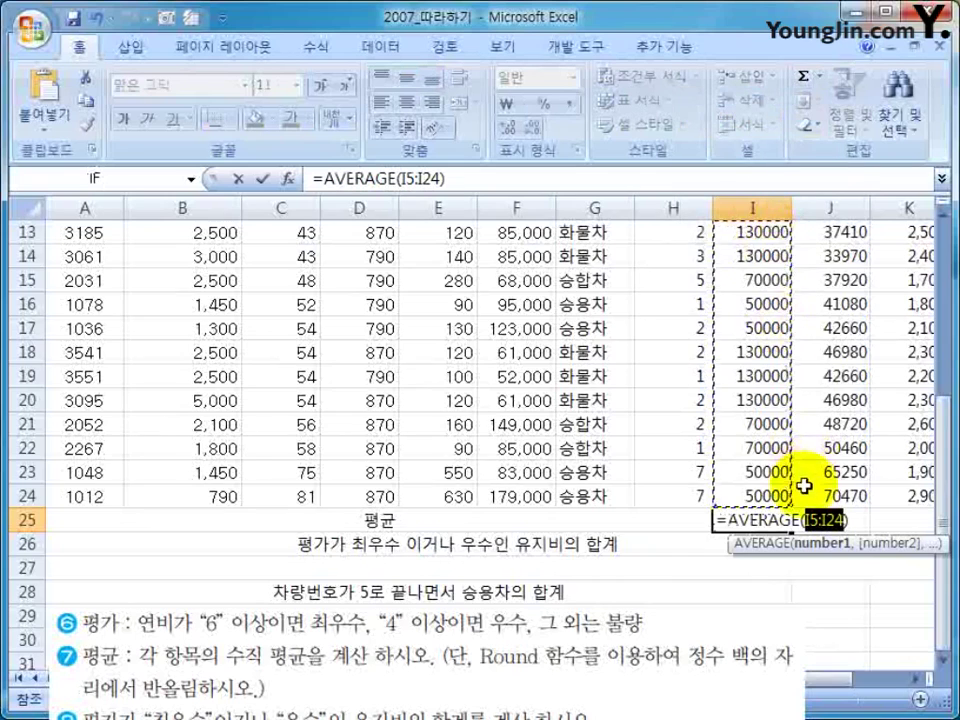
scroll(752, 484, "up", 4)
key("Return")
scroll(752, 484, "down", 5)
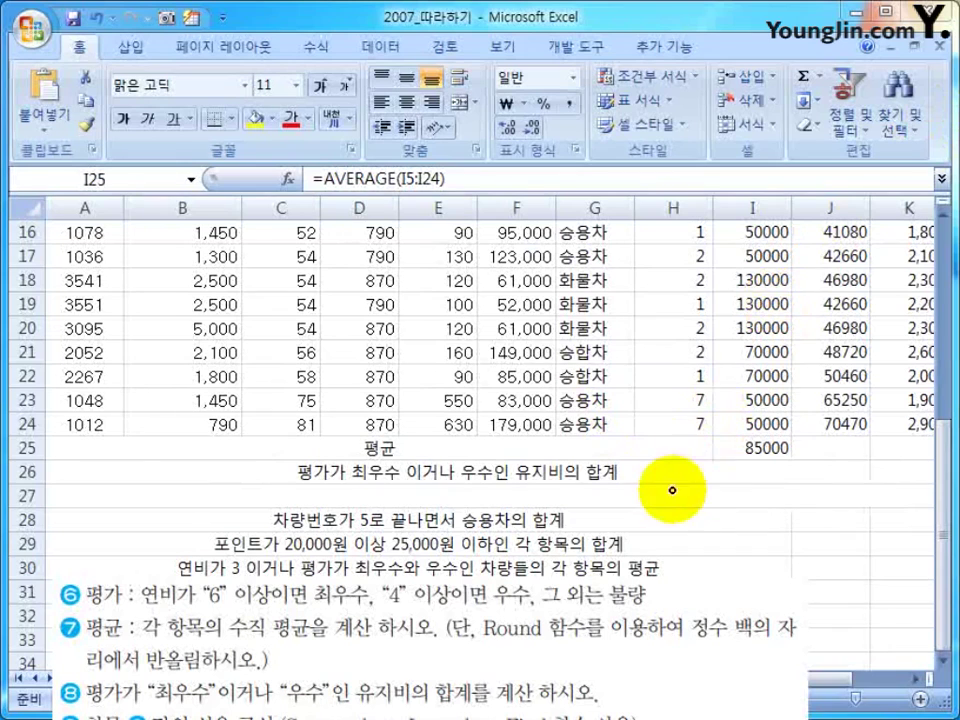
mouse_move(681, 501)
left_mouse_down()
mouse_move(722, 506)
mouse_move(781, 490)
left_mouse_up()
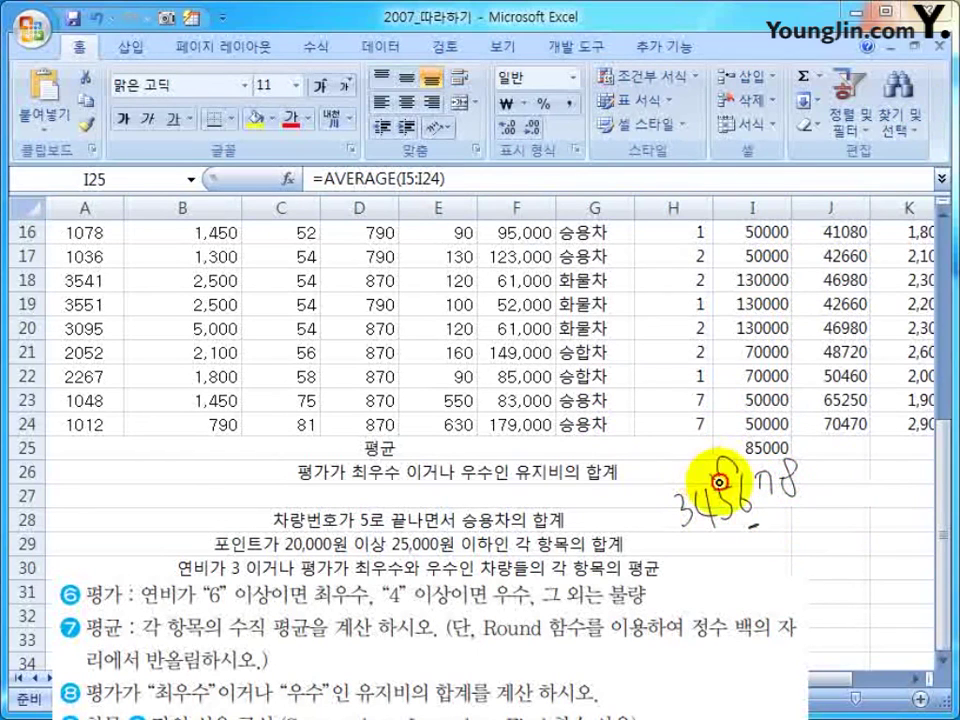
mouse_move(685, 556)
left_mouse_down()
mouse_move(724, 568)
mouse_move(790, 543)
left_mouse_up()
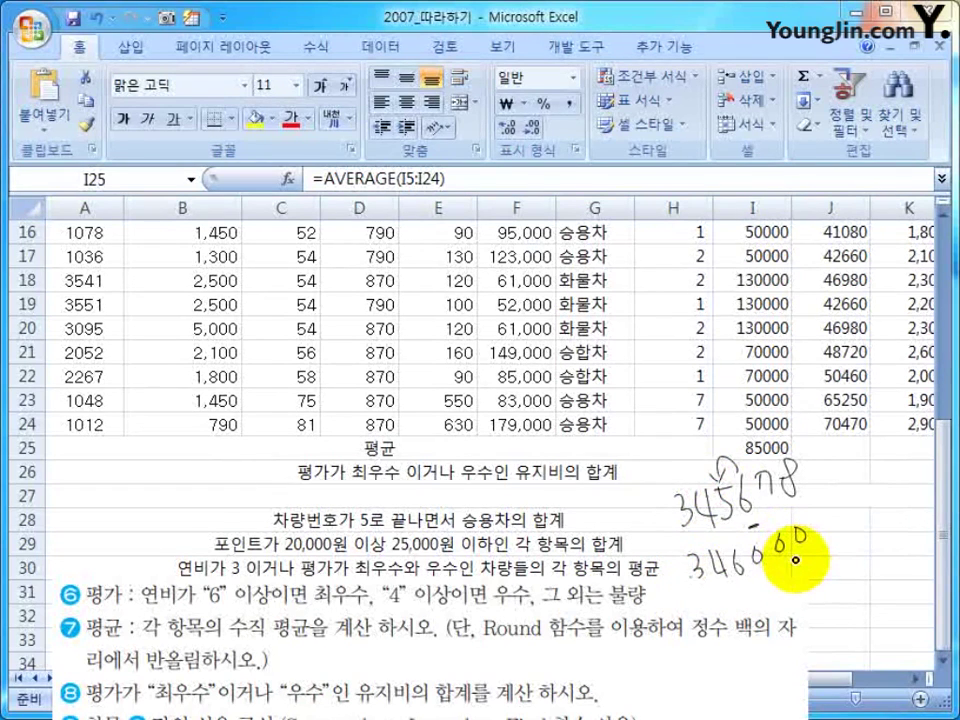
left_click_drag(799, 574, 793, 565)
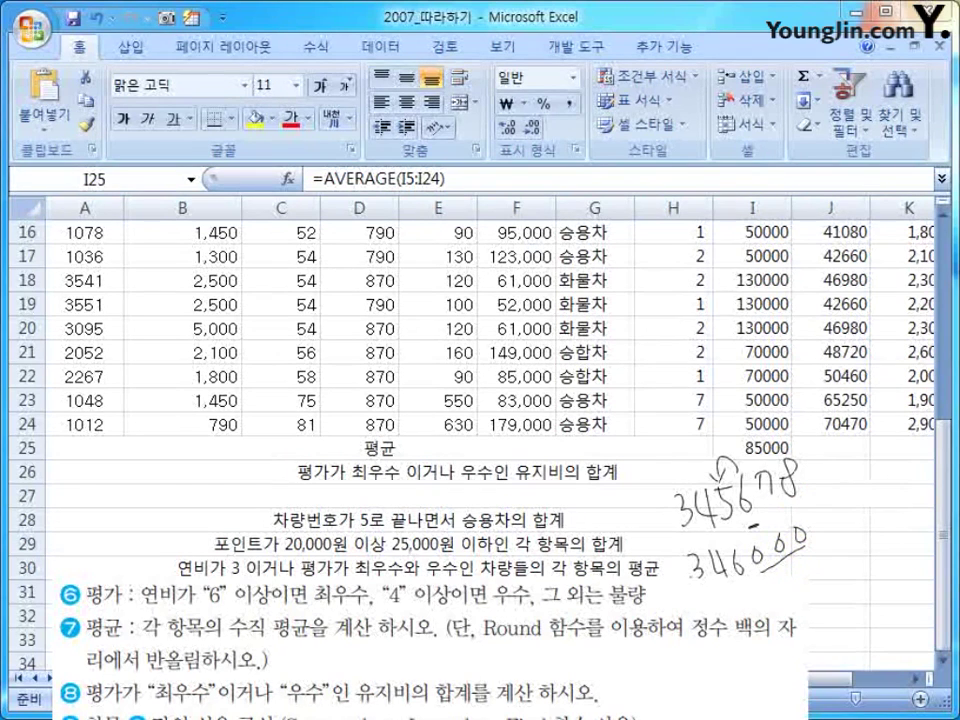
key("Escape")
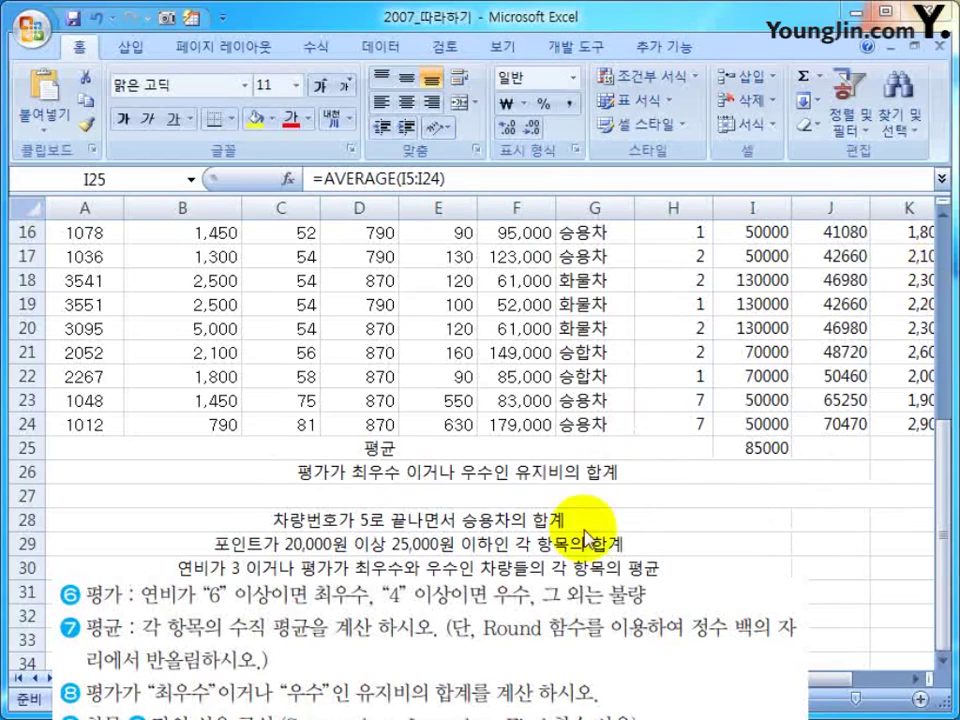
- Wrap the 보험료 average in I25 with ROUND to the thousands, giving =ROUND(AVERAGE(I5:I24),-3)
left_click(323, 179)
type("개")
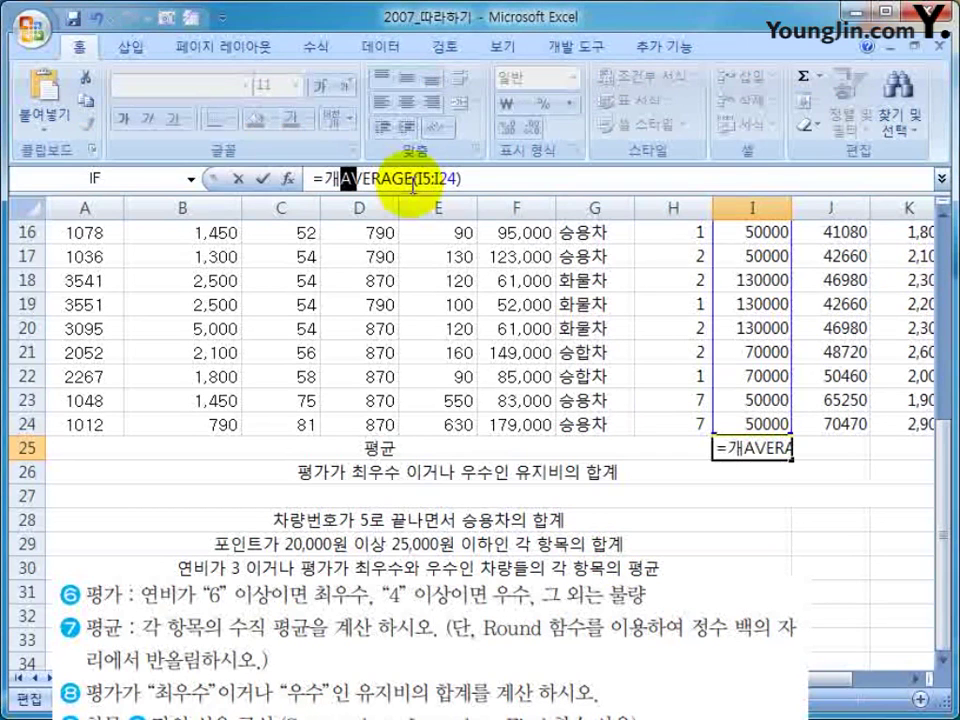
type("k")
key("BackSpace")
key("BackSpace")
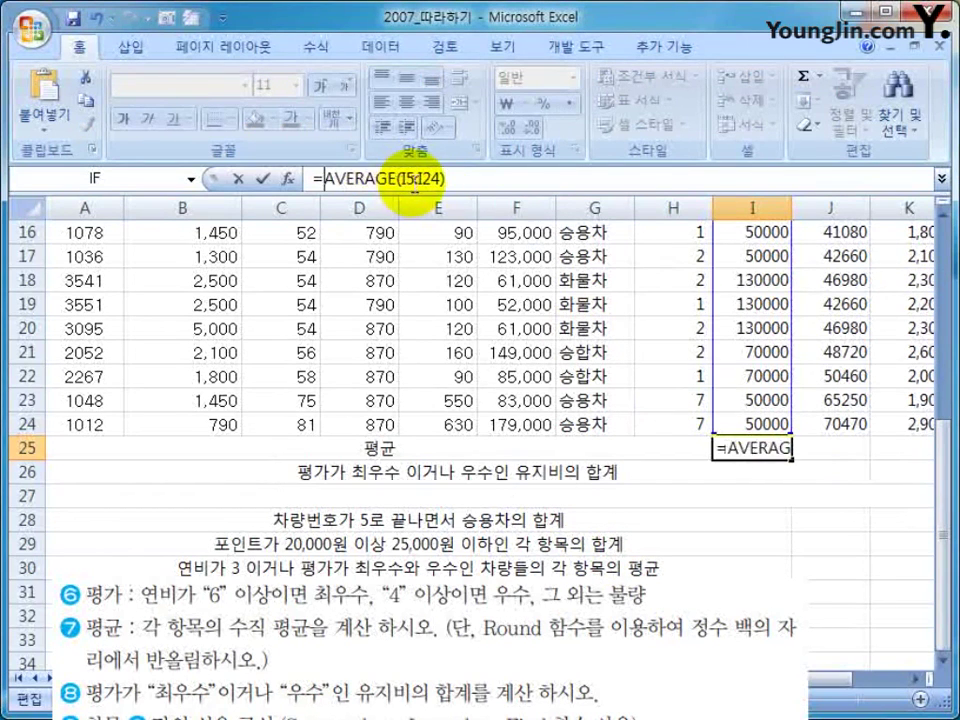
key("Hangul")
type("round(")
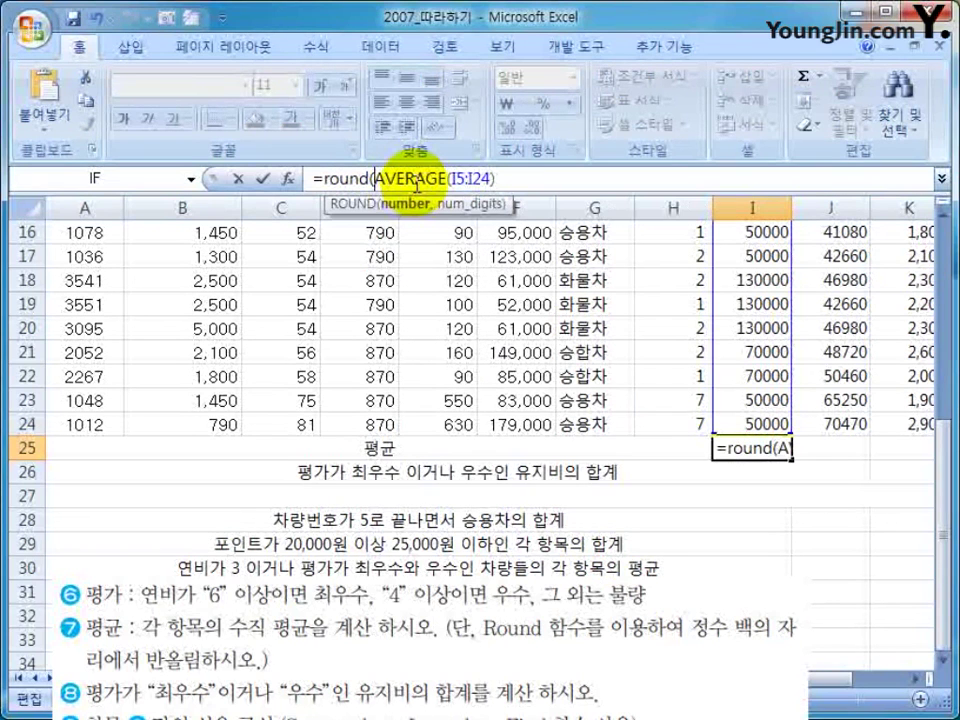
key("End")
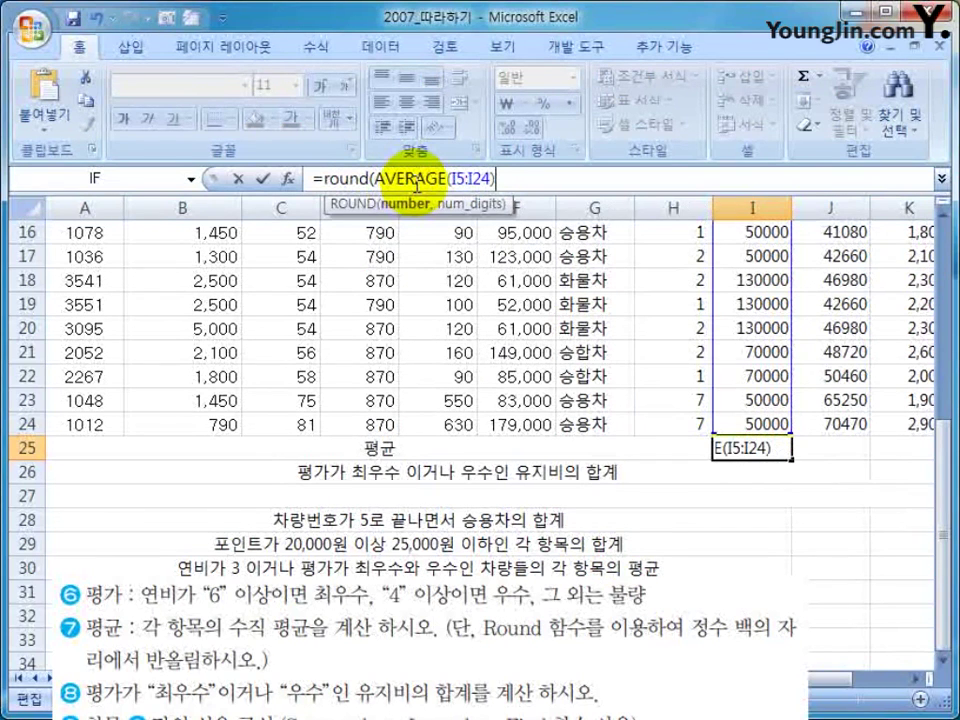
type("m")
key("BackSpace")
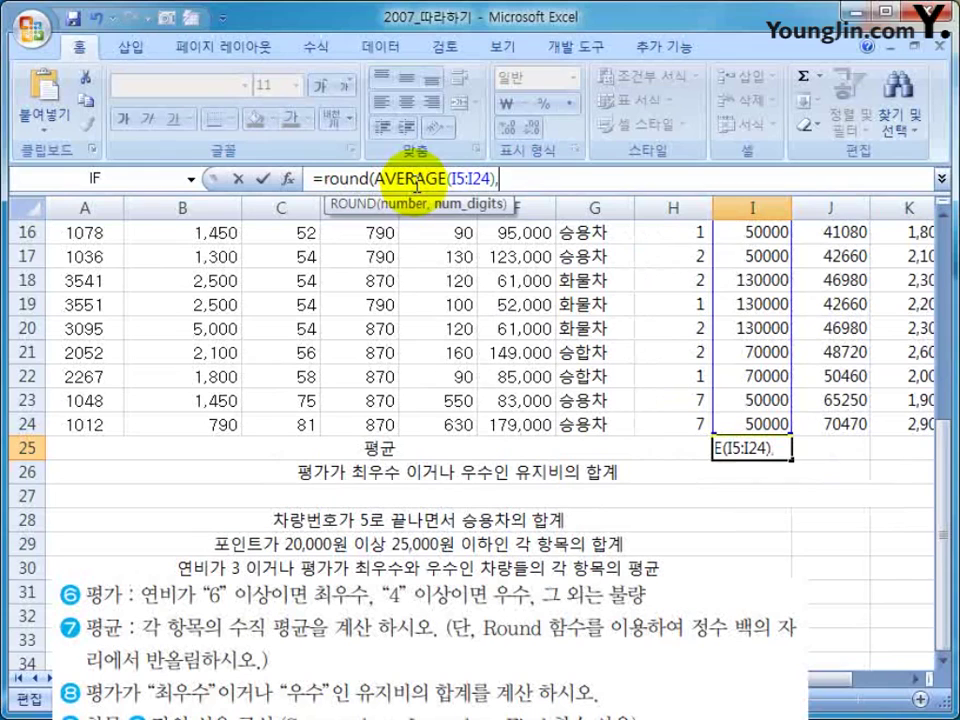
type(",-3)")
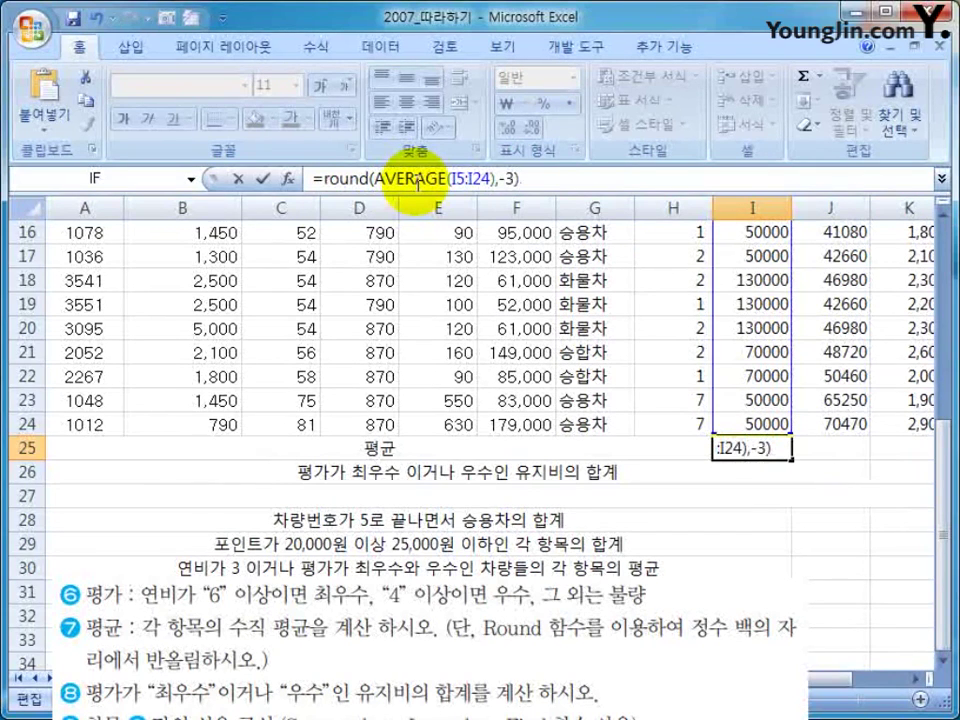
key("Return")
key("Up")
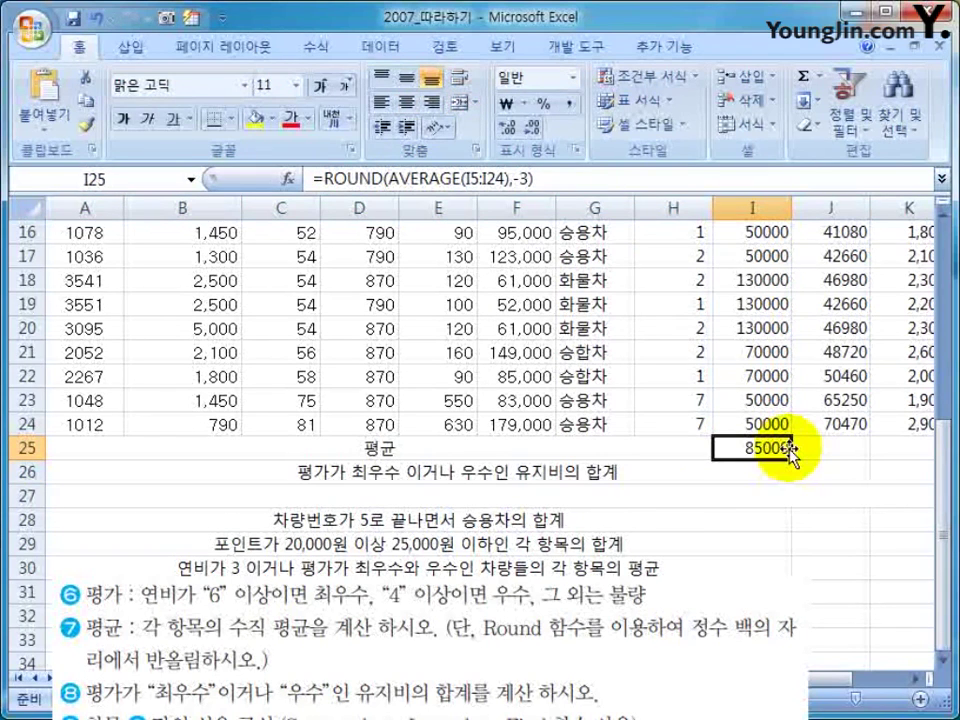
- Copy the rounded average formula from I25 across to J25 and K25
left_click(919, 698)
left_click_drag(516, 457, 630, 452)
left_click(572, 451)
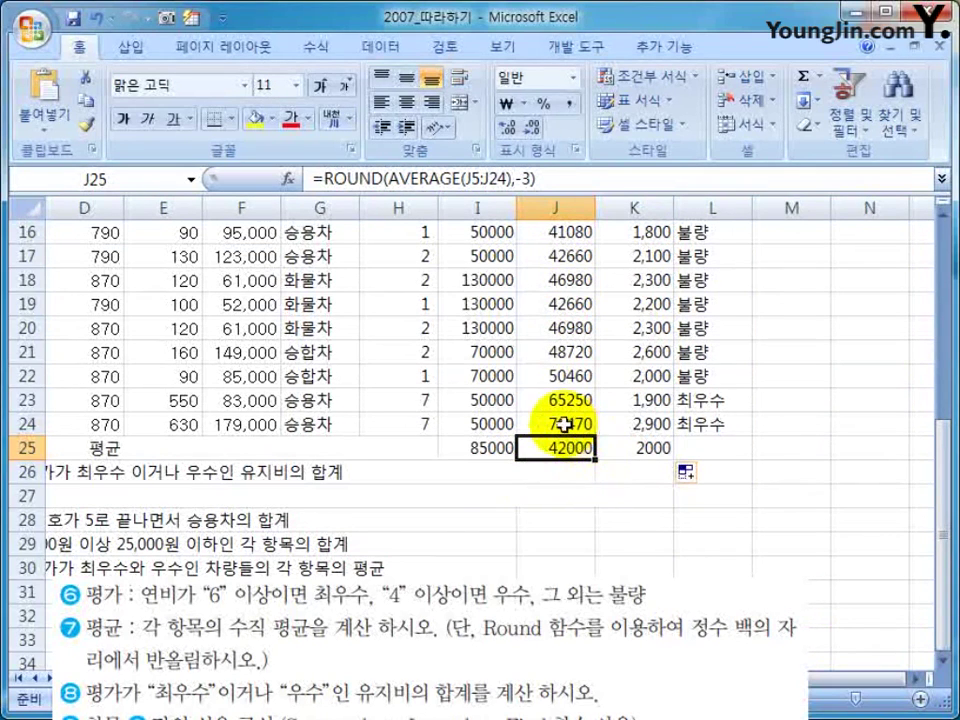
left_click(645, 449)
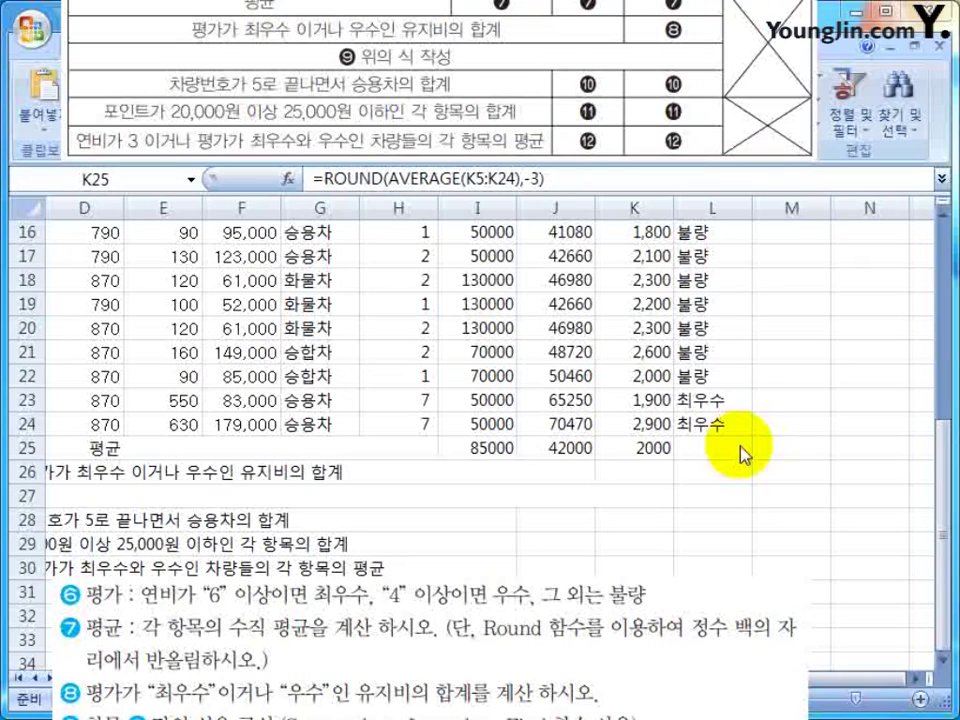
- Merge and center the empty 평가 cells L25:L28 and, separately, L29:L30
left_click_drag(712, 449, 699, 517)
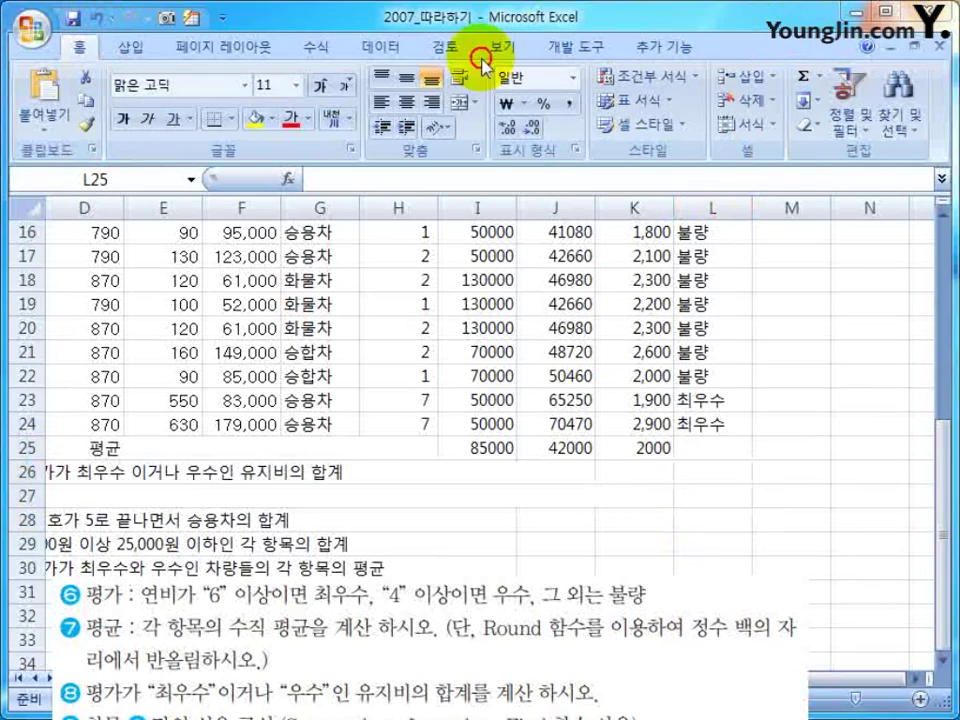
left_click(460, 102)
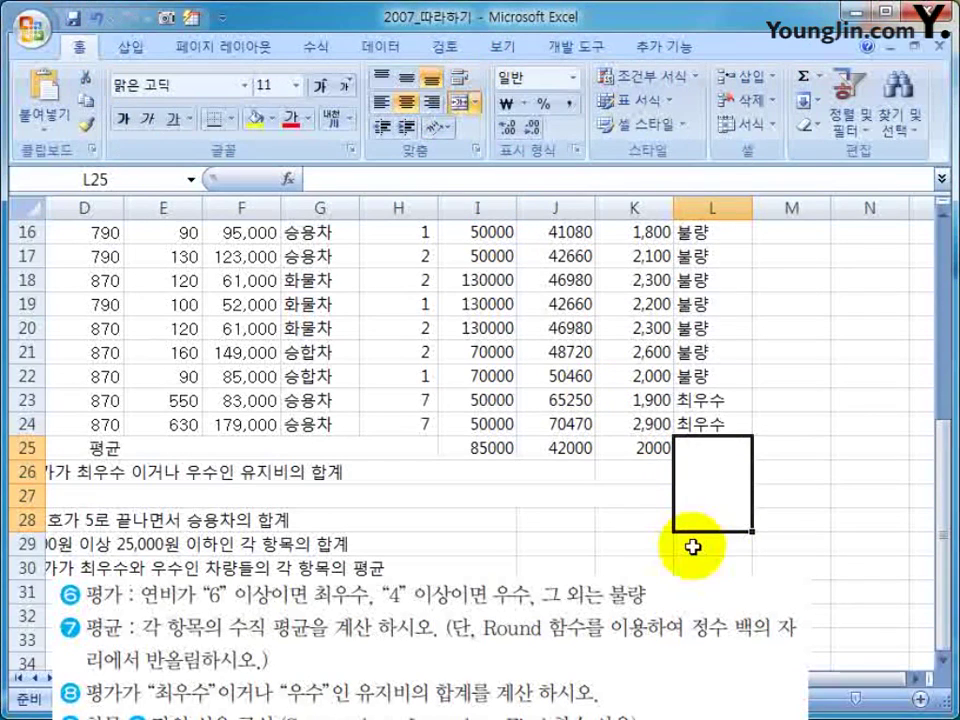
left_click(692, 547)
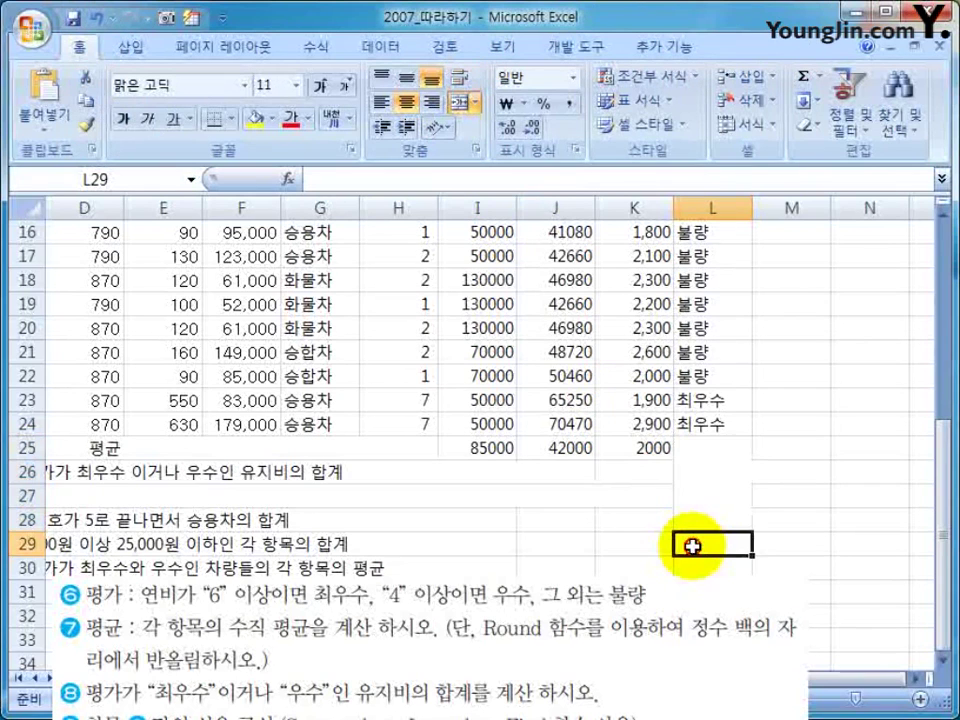
scroll(694, 549, "down", 2)
left_click_drag(707, 399, 699, 420)
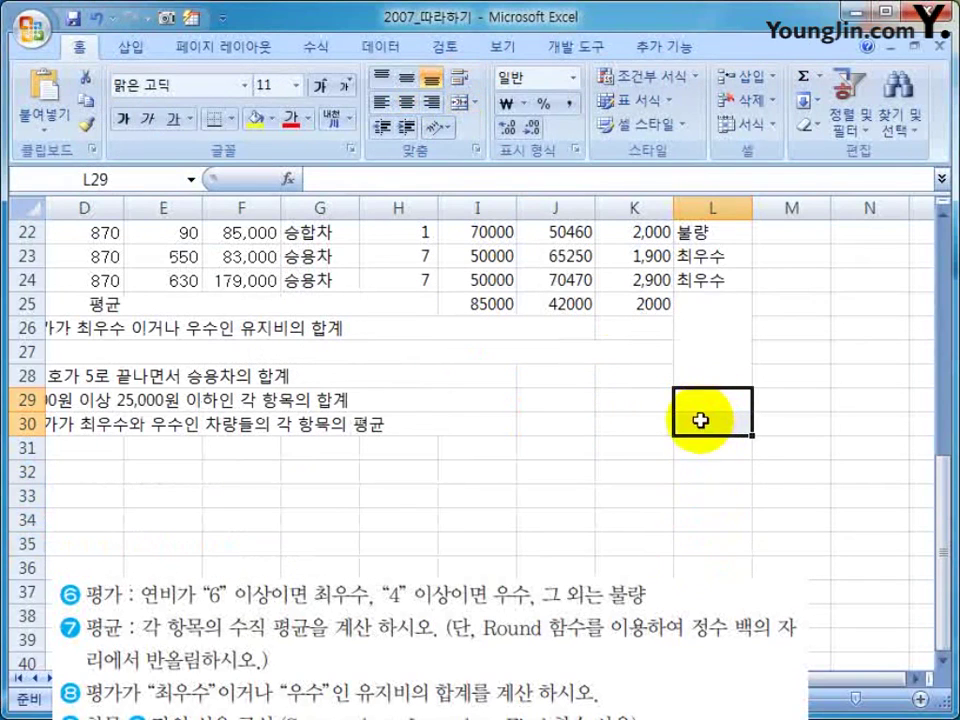
left_click(460, 102)
left_click(560, 399)
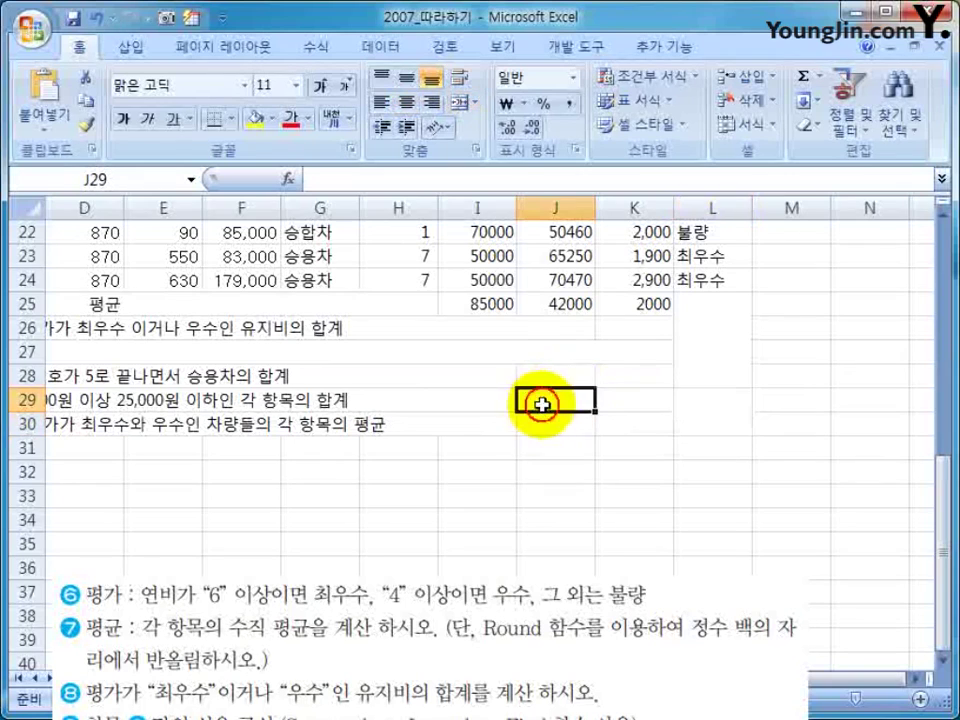
left_click(257, 347)
left_click(479, 335)
left_click(622, 336)
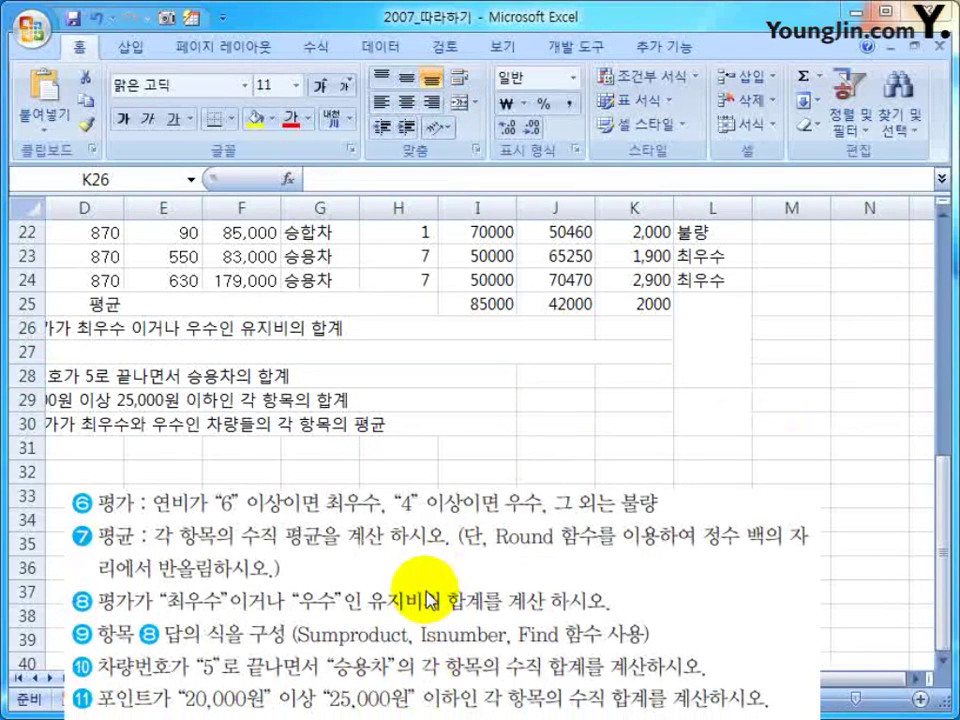
left_click(655, 357)
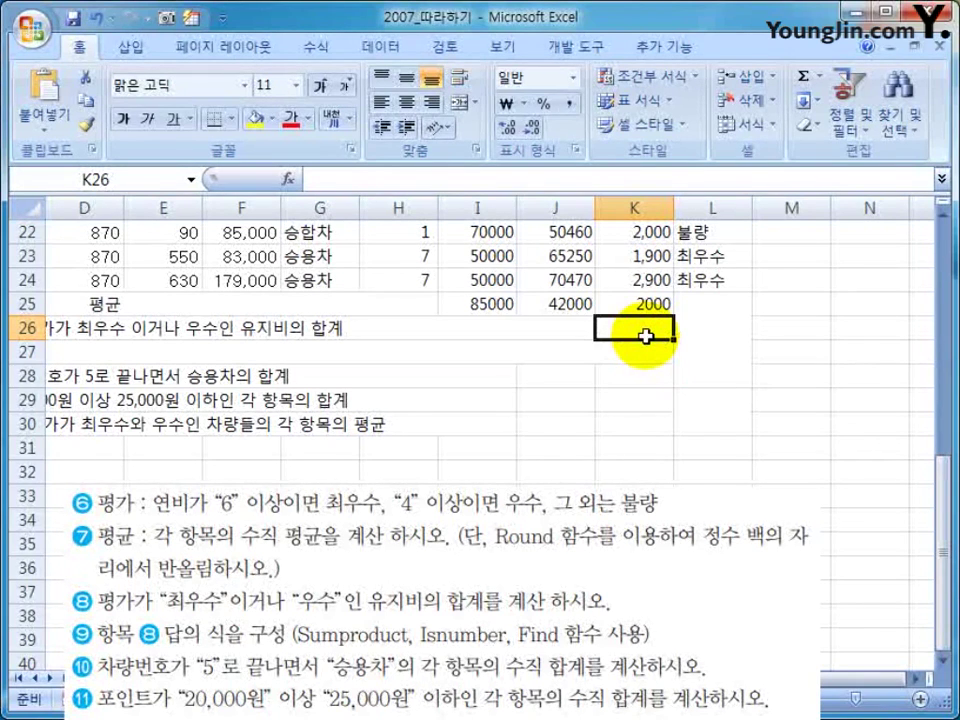
scroll(650, 360, "up", 1)
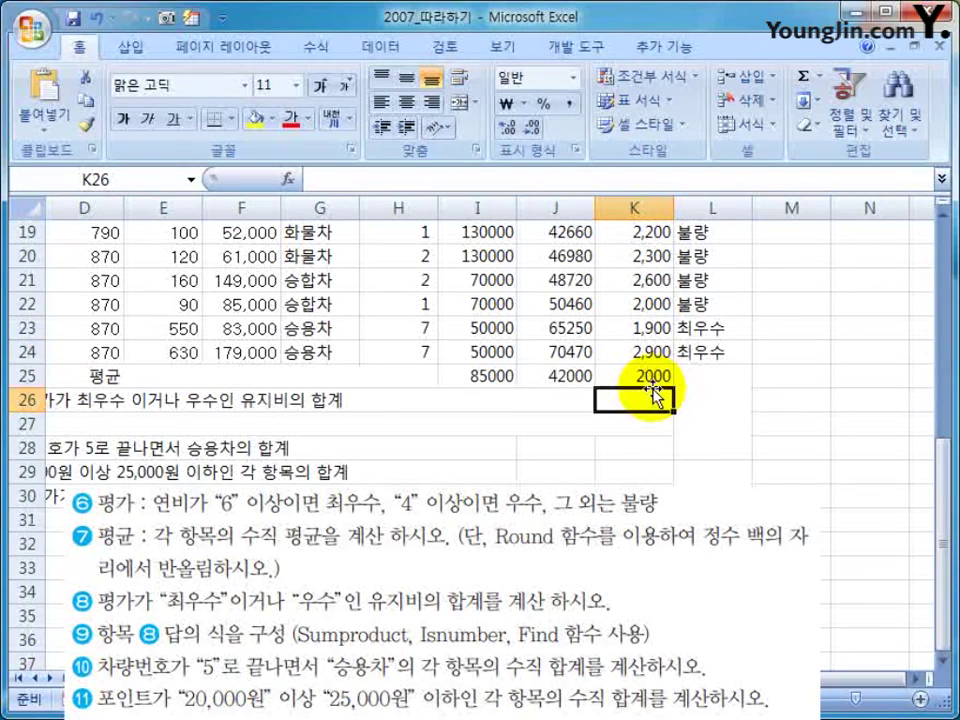
type("=")
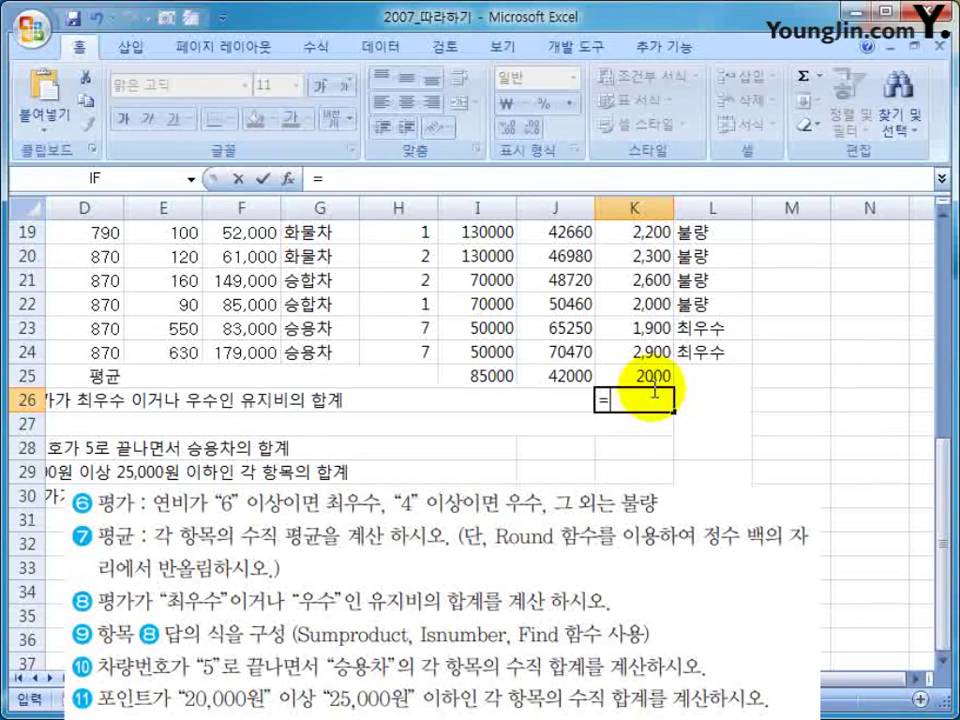
type("su")
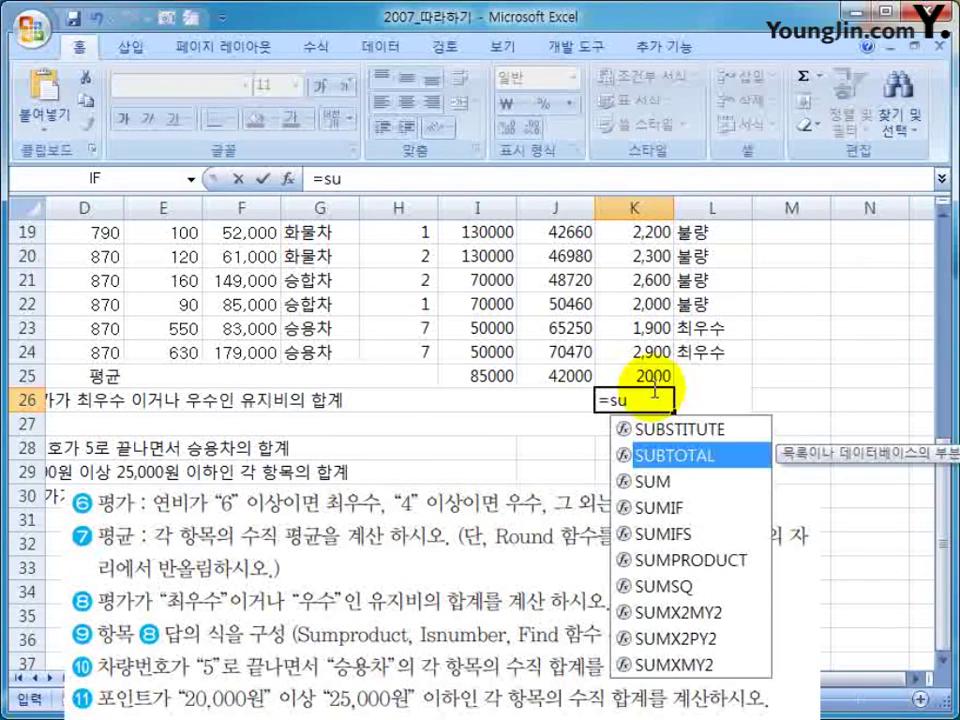
key("Down")
key("Down")
key("Down")
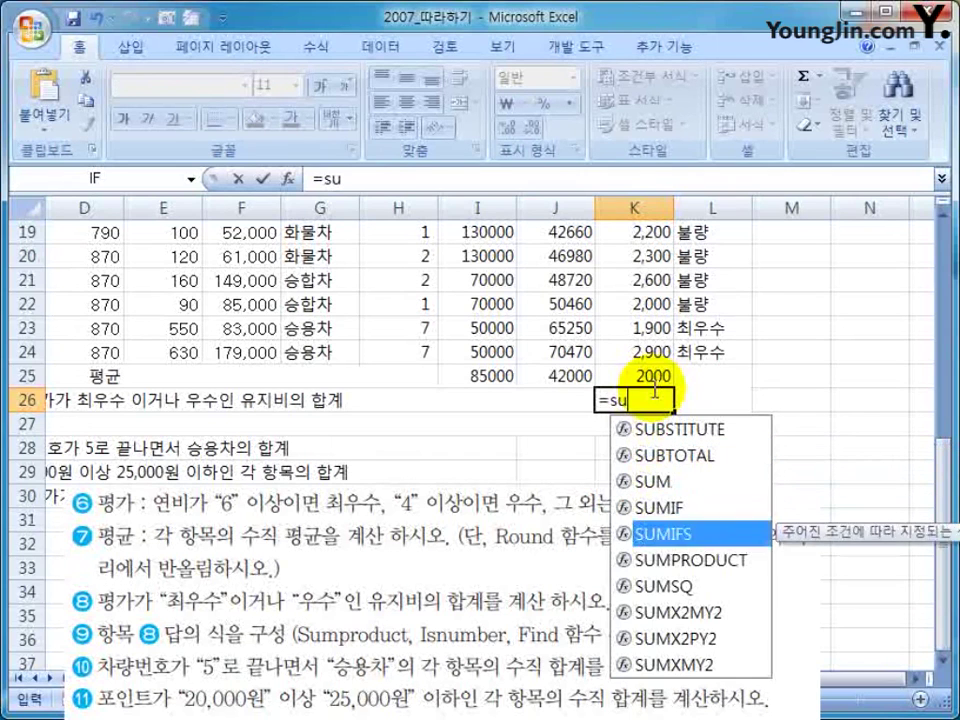
key("Down")
key("Down")
key("Up")
key("Tab")
type("is")
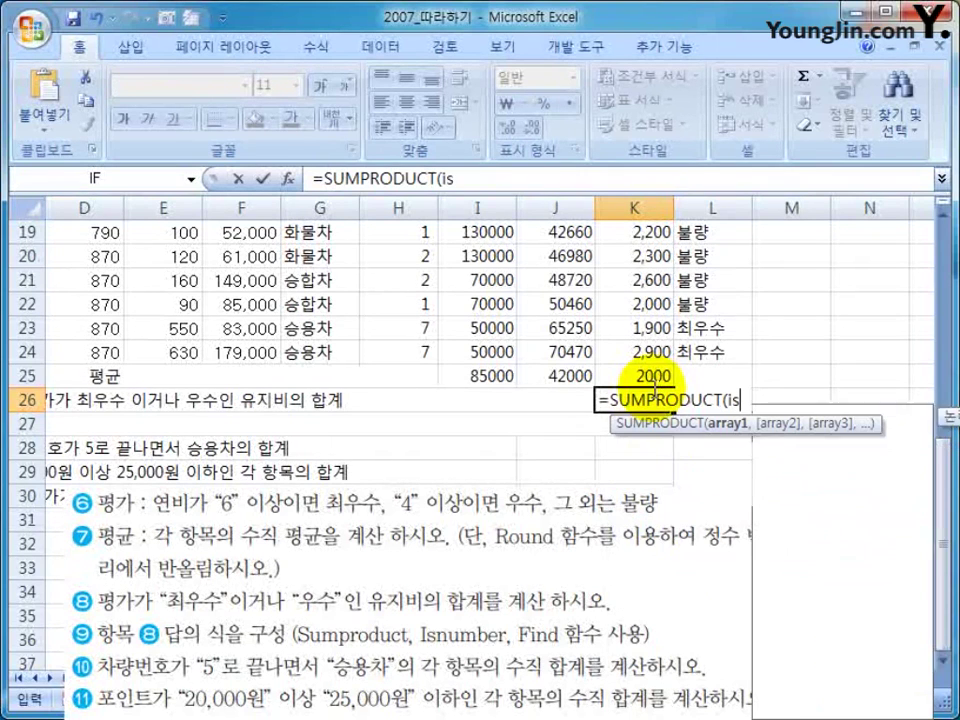
key("Down")
key("Down")
key("Down")
key("Down")
key("Down")
key("Down")
key("Down")
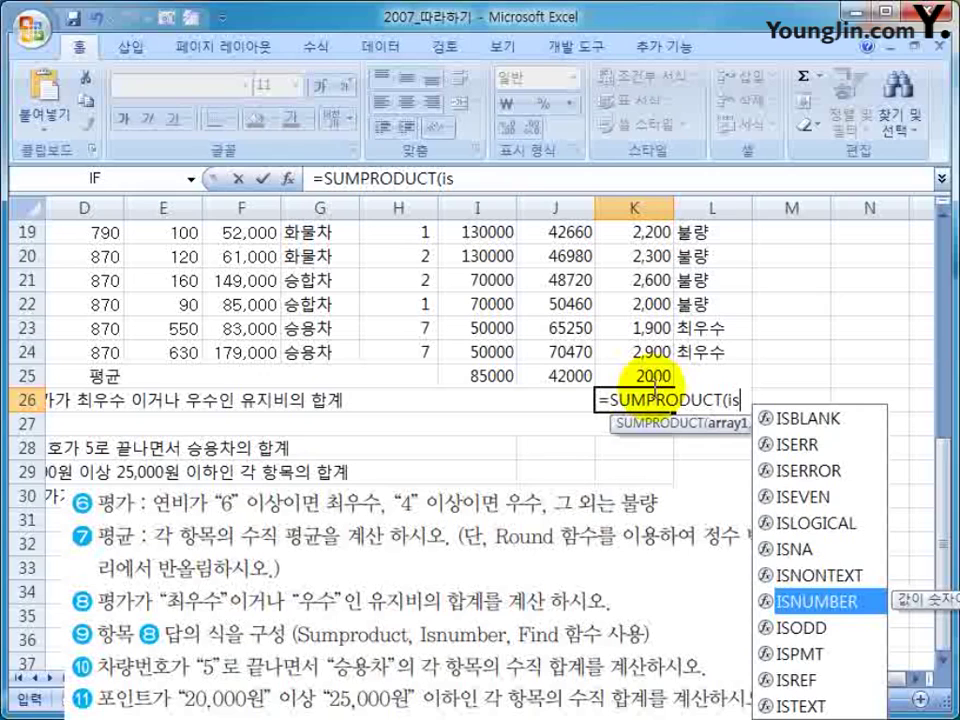
key("Tab")
type("fin")
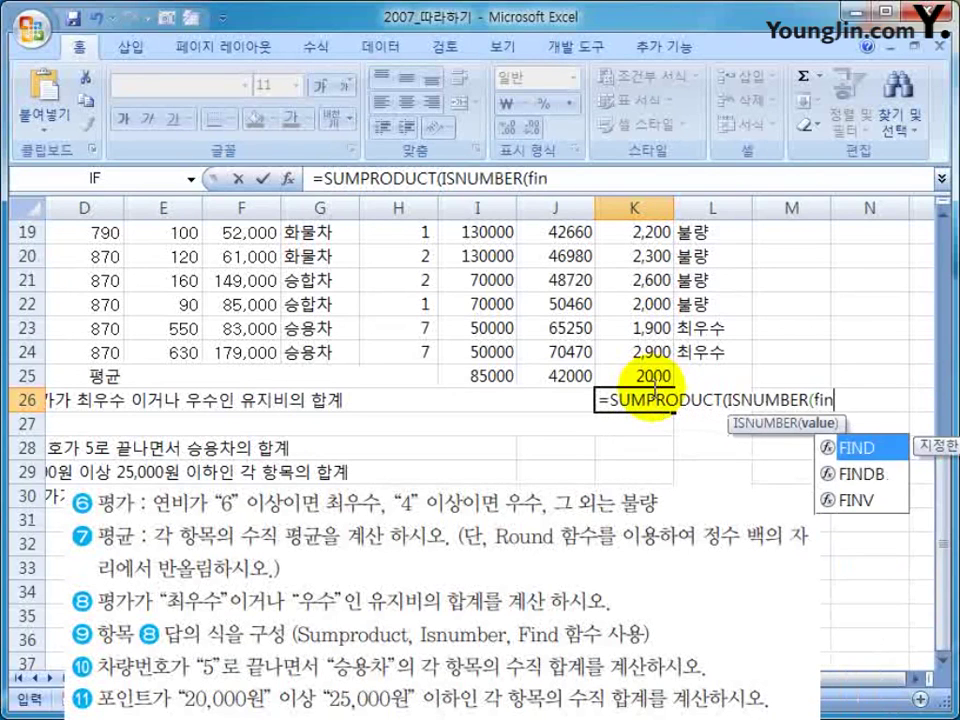
key("Down")
double_click(876, 444)
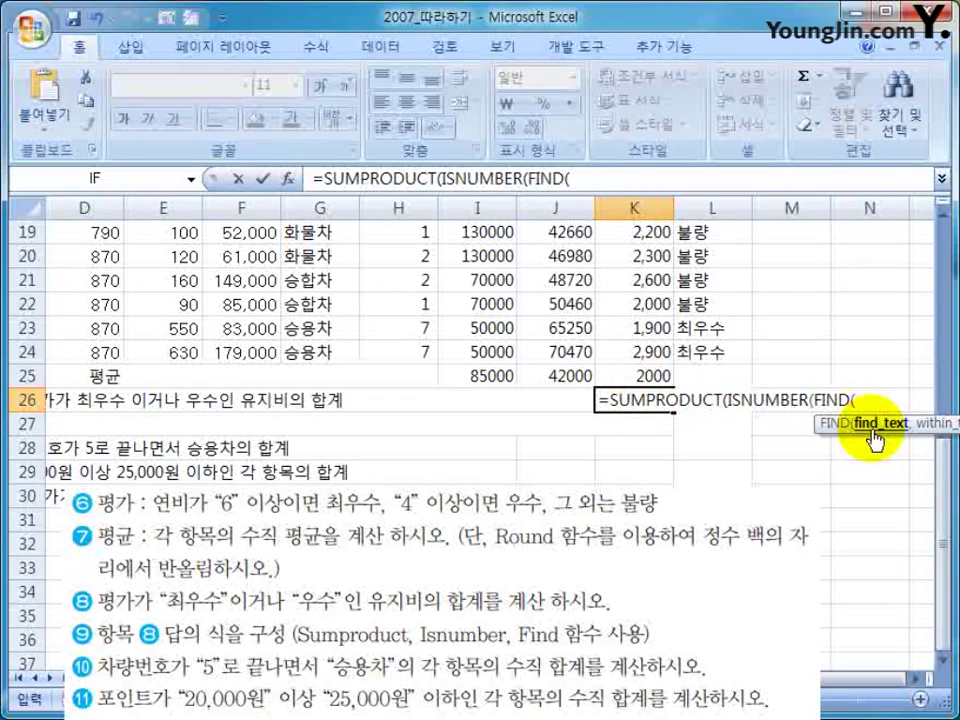
left_click(600, 180)
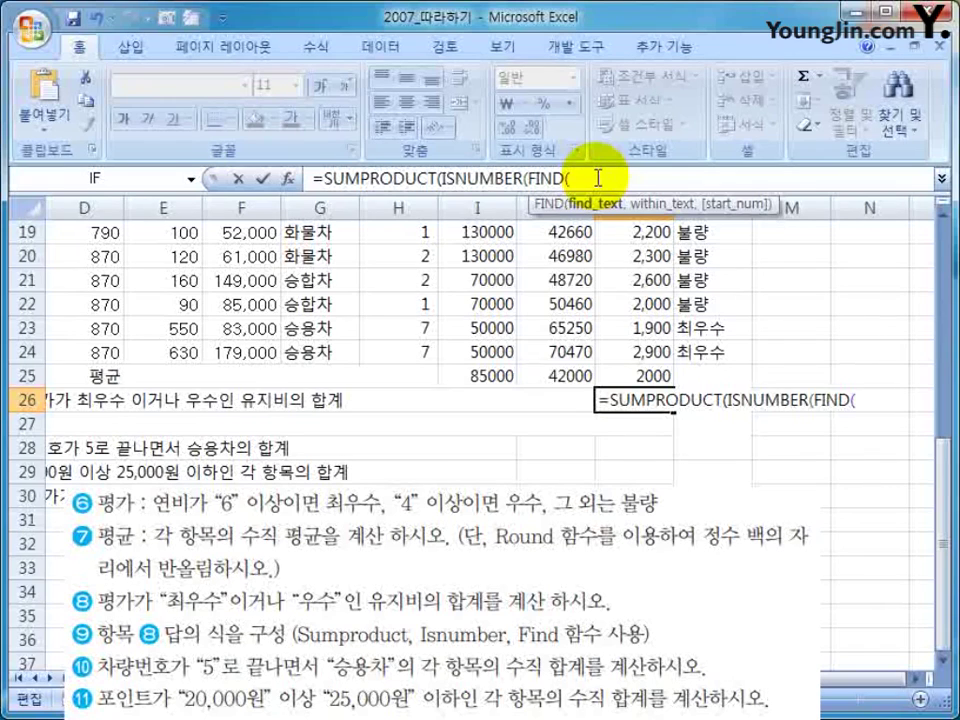
type("\"")
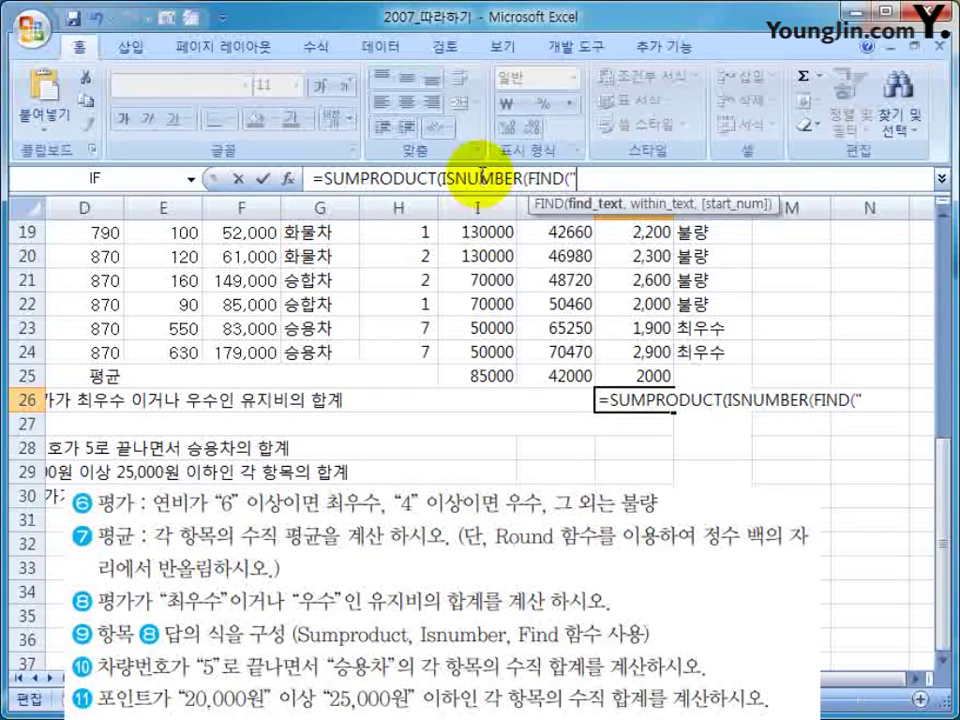
key("Escape")
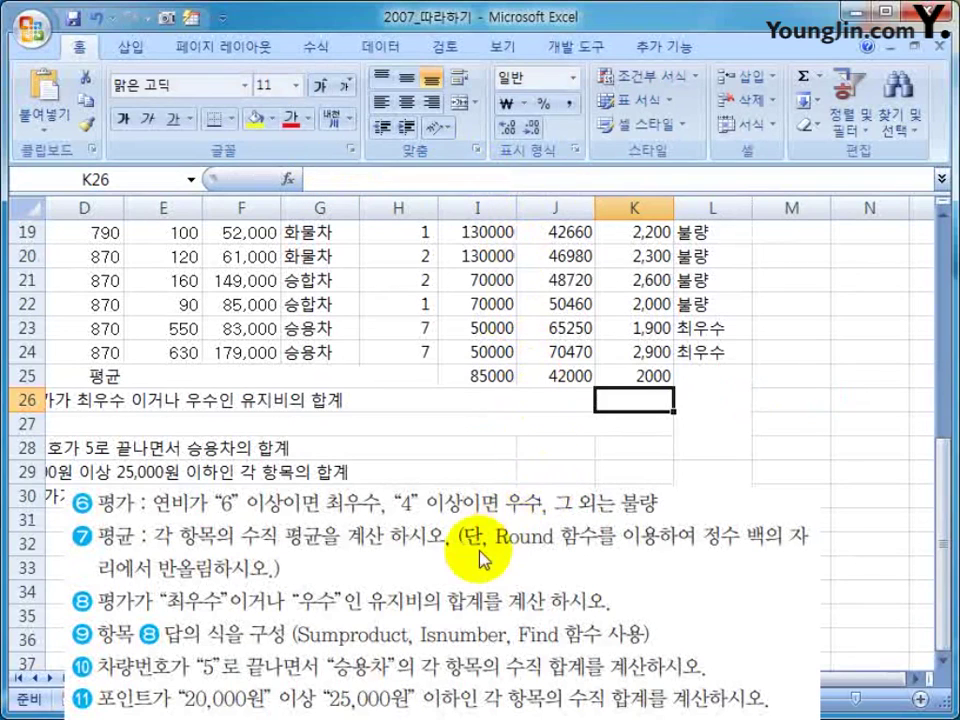
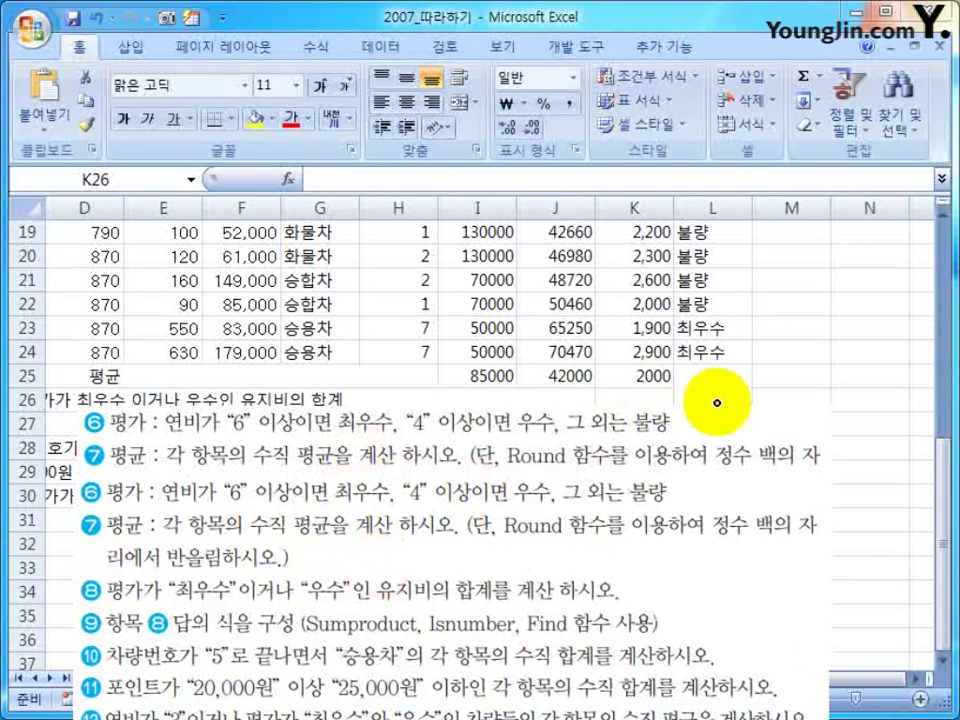
- Enter the sample text 최우수 in the blank cell H38 below the table
key("Down")
key("Down")
scroll(706, 445, "down", 4)
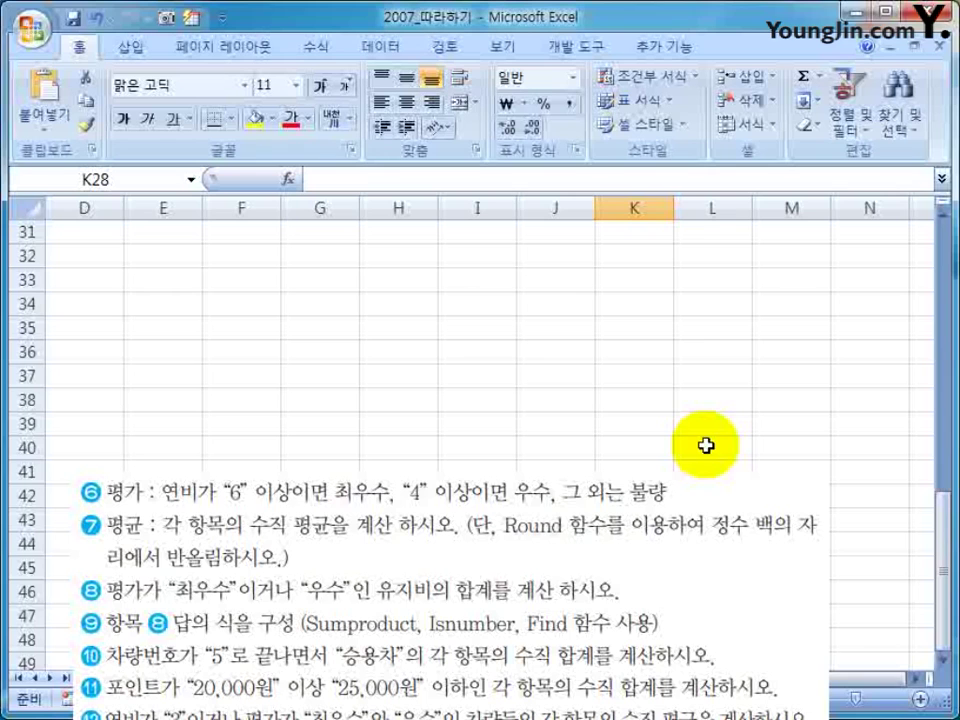
scroll(559, 392, "down", 1)
left_click(467, 343)
left_click(401, 326)
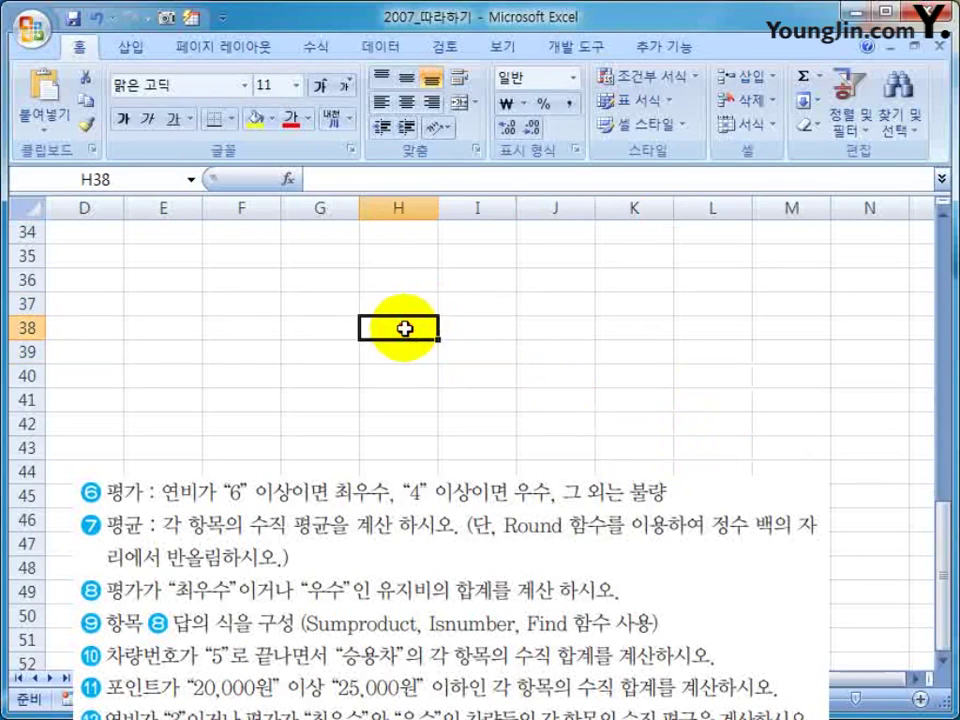
type("chl")
key("BackSpace")
key("BackSpace")
key("BackSpace")
key("Hangul")
type("최")
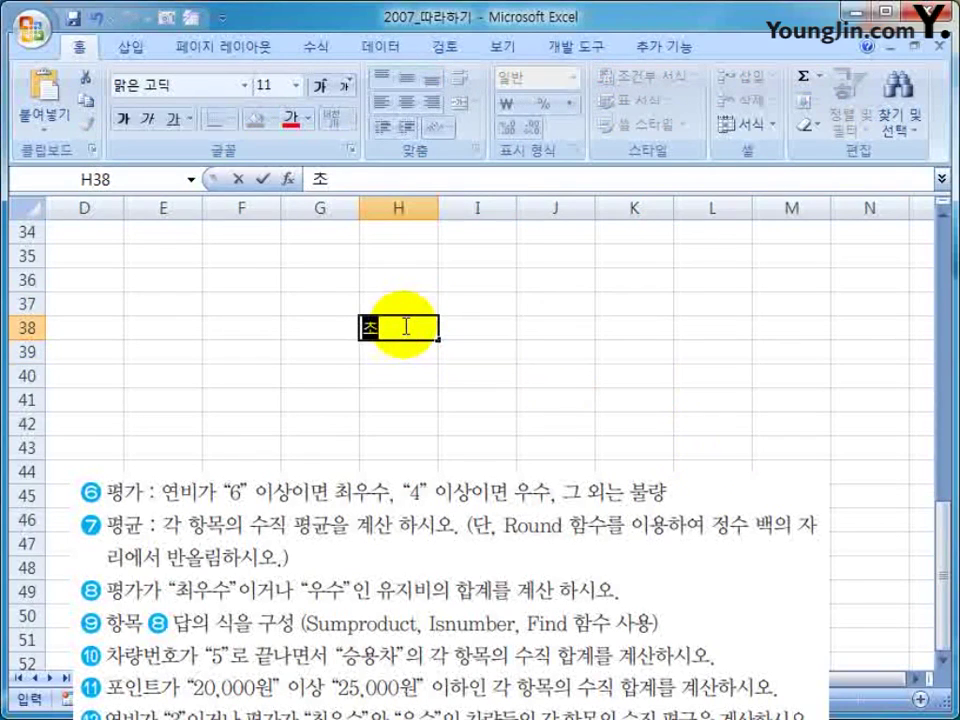
type("우수")
key("Return")
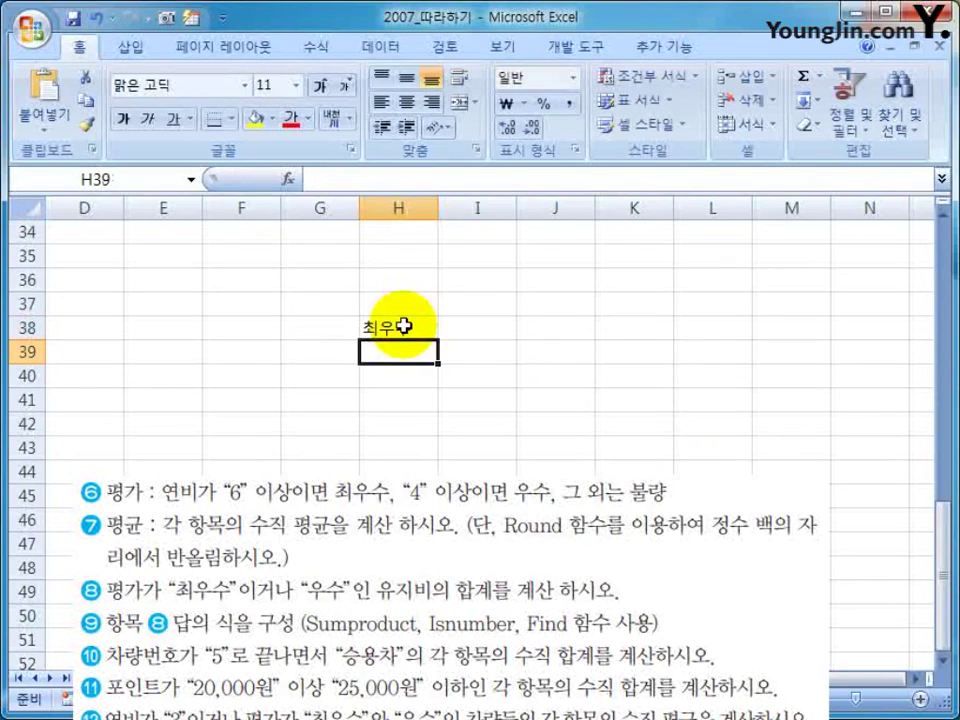
- Enter the sample text 우수 in H39, directly under 최우수
type("유ㅜ")
key("BackSpace")
key("BackSpace")
type("우수")
key("Return")
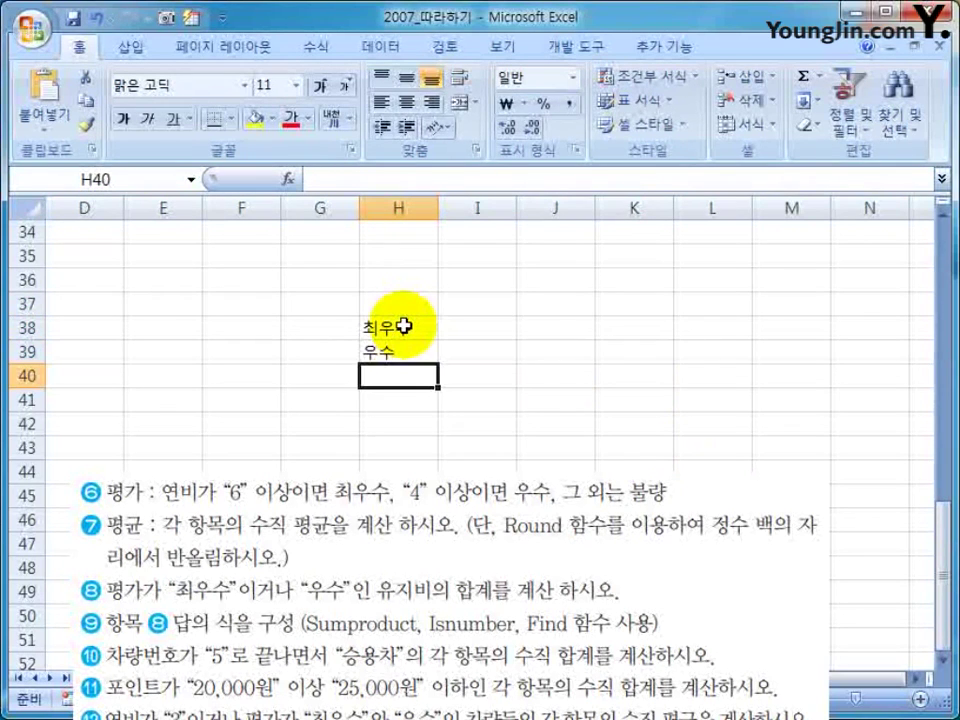
- Enter =FIND("우수",H38) in I38 and copy it down to I39 to test both sample words
left_click(403, 326)
key("Right")
type("=")
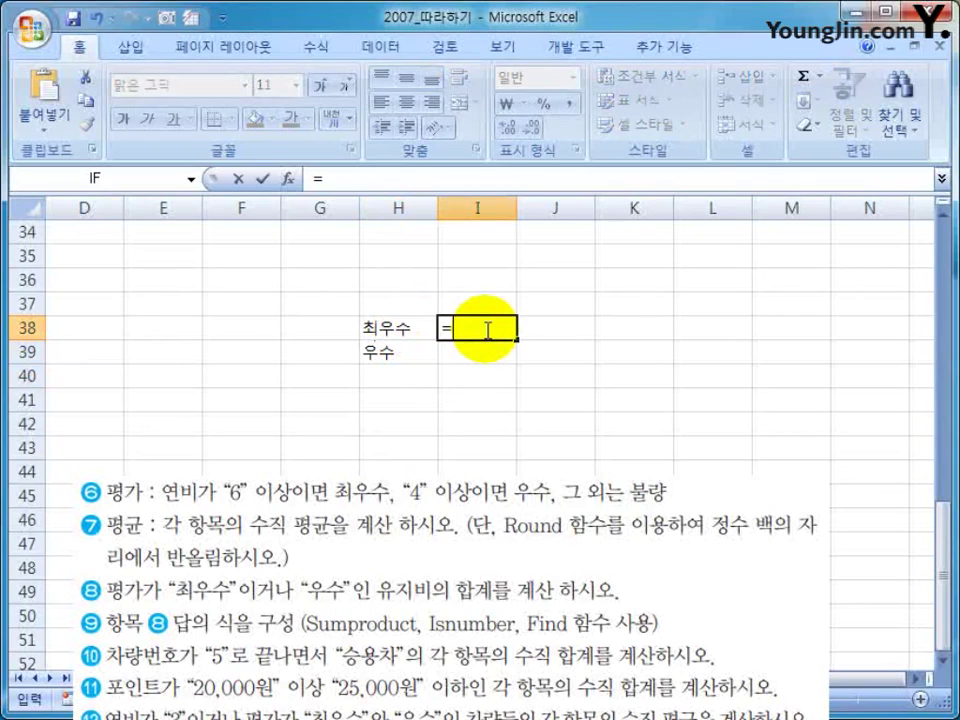
type("fin")
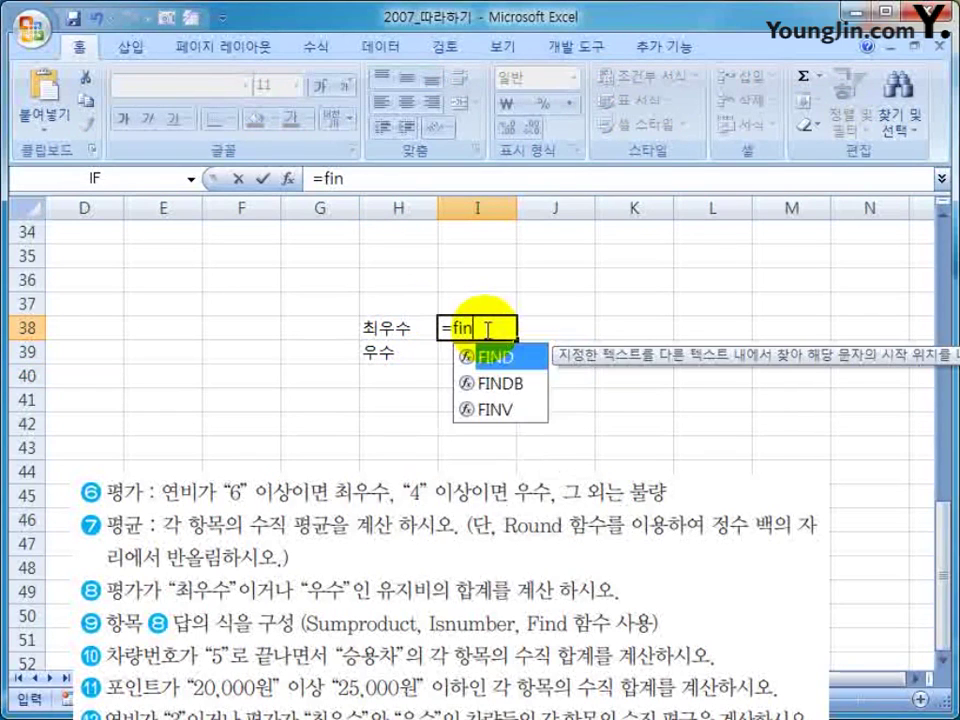
key("Tab")
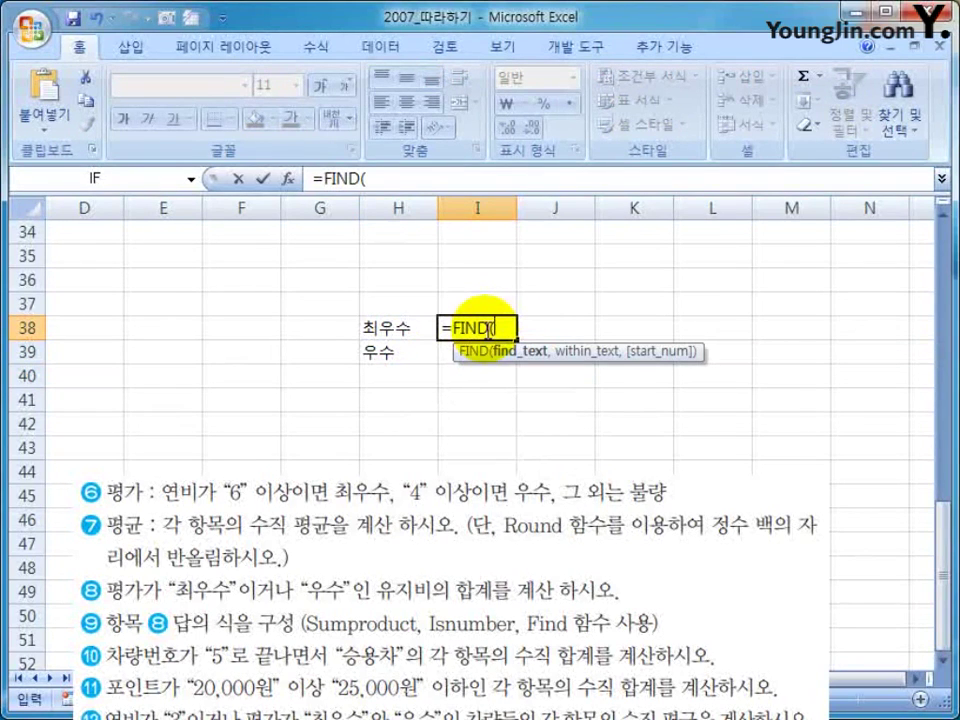
type("\"d")
type("우수\",")
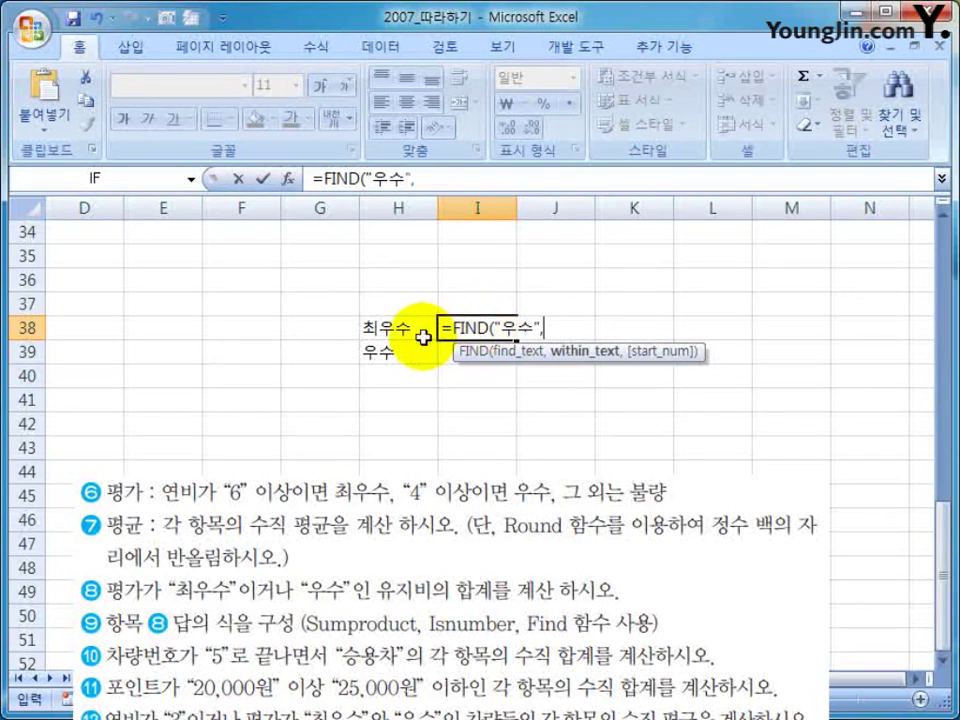
left_click(383, 326)
type(")")
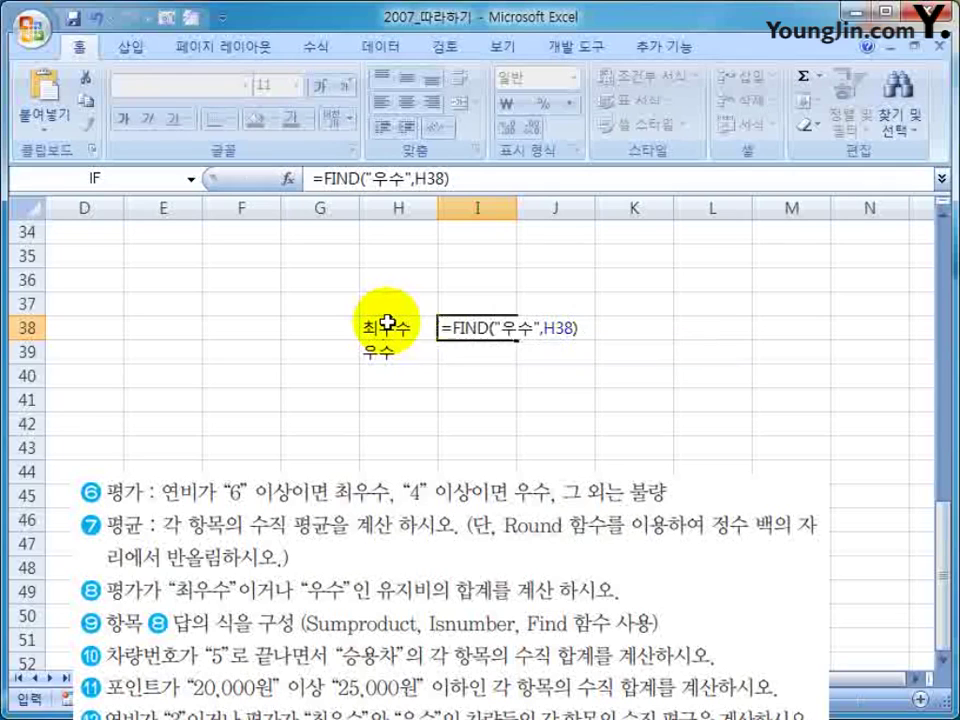
key("Return")
key("Up")
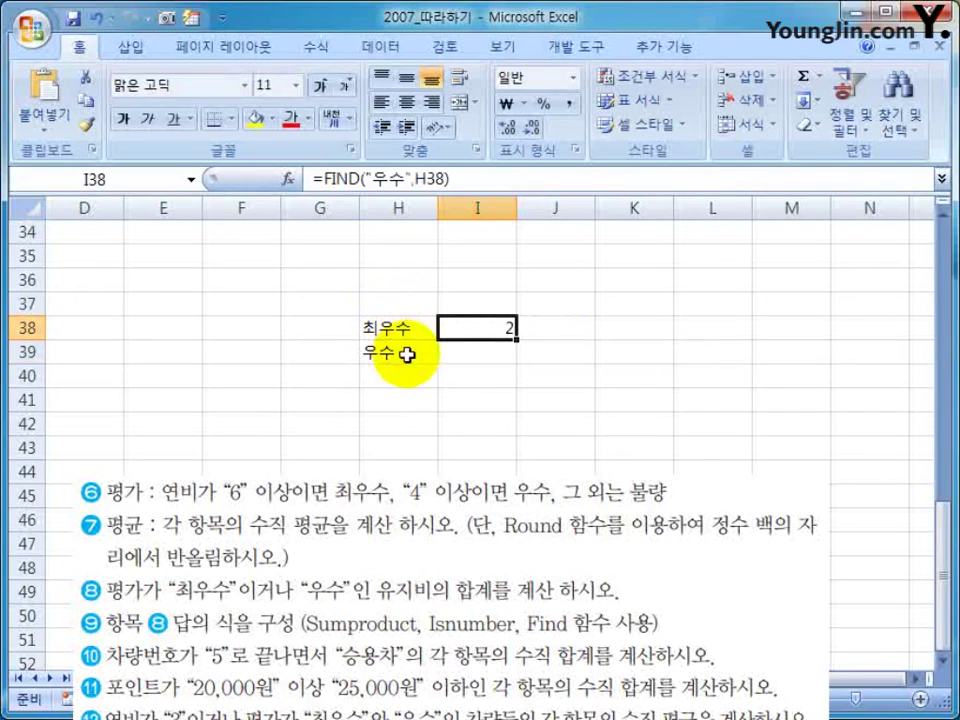
left_click_drag(516, 340, 494, 370)
left_click(489, 349)
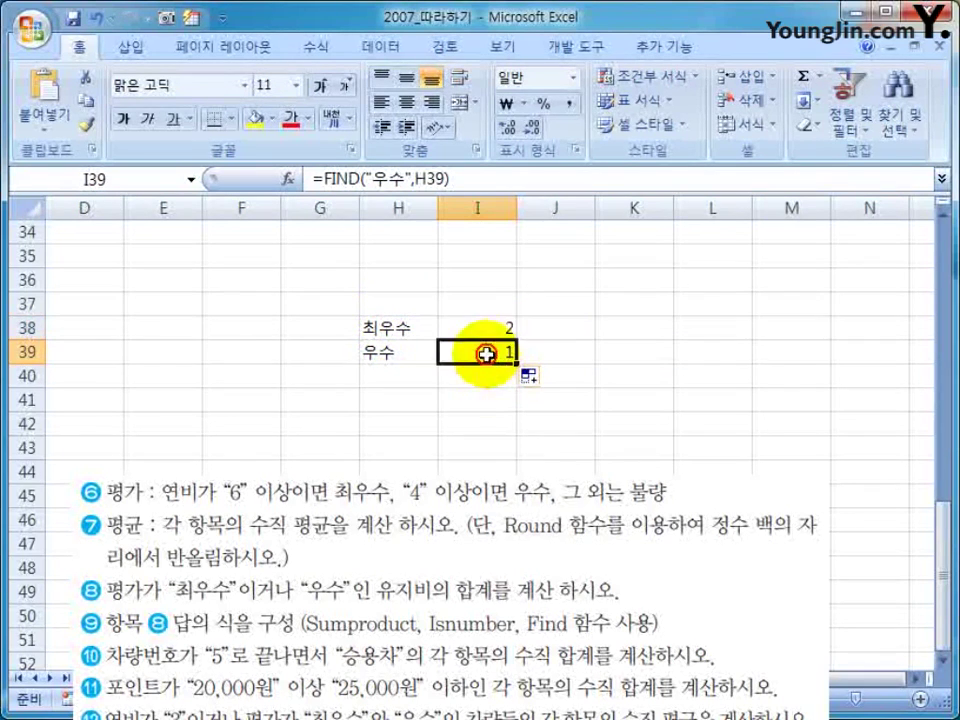
- Enter =ISNUMBER(I38) in J38 and copy it down to J39 to test the FIND results
left_click(544, 330)
type("ㅑ")
key("BackSpace")
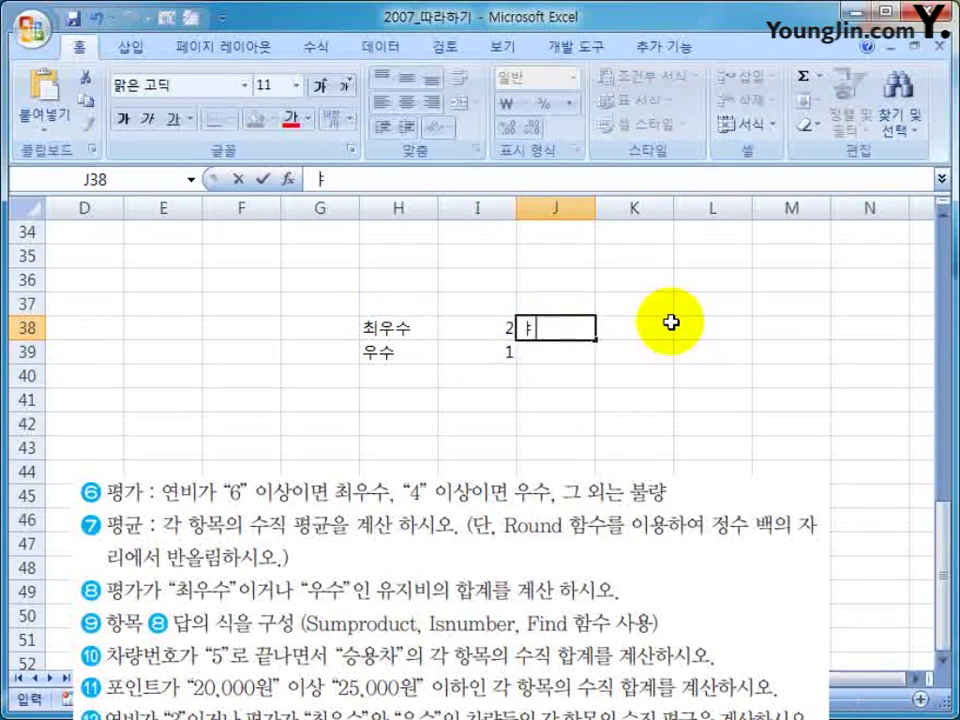
type("=")
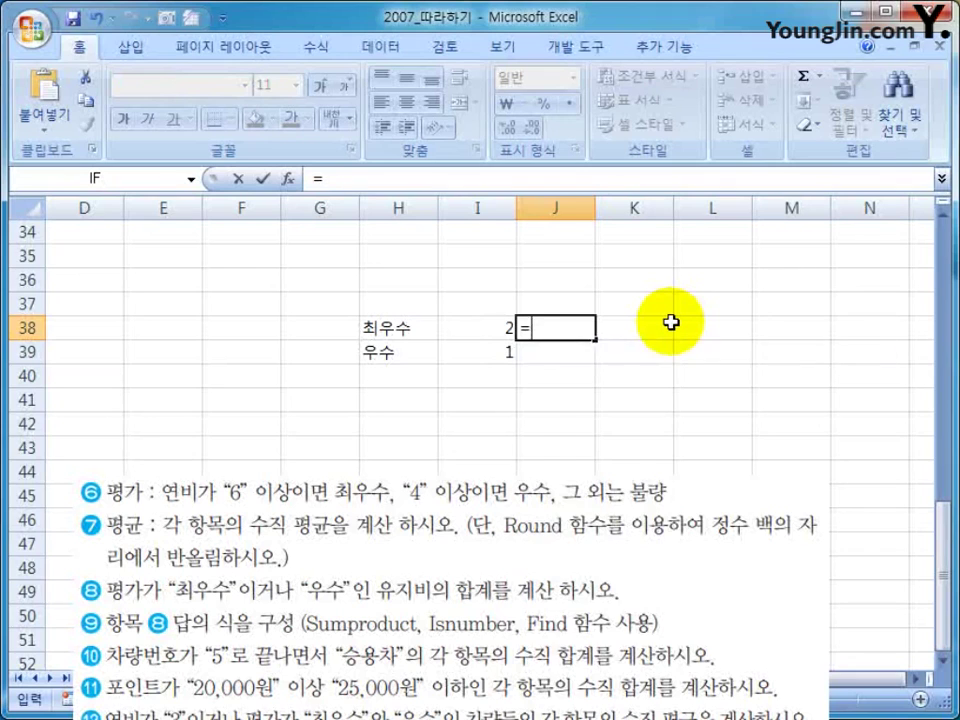
type("is")
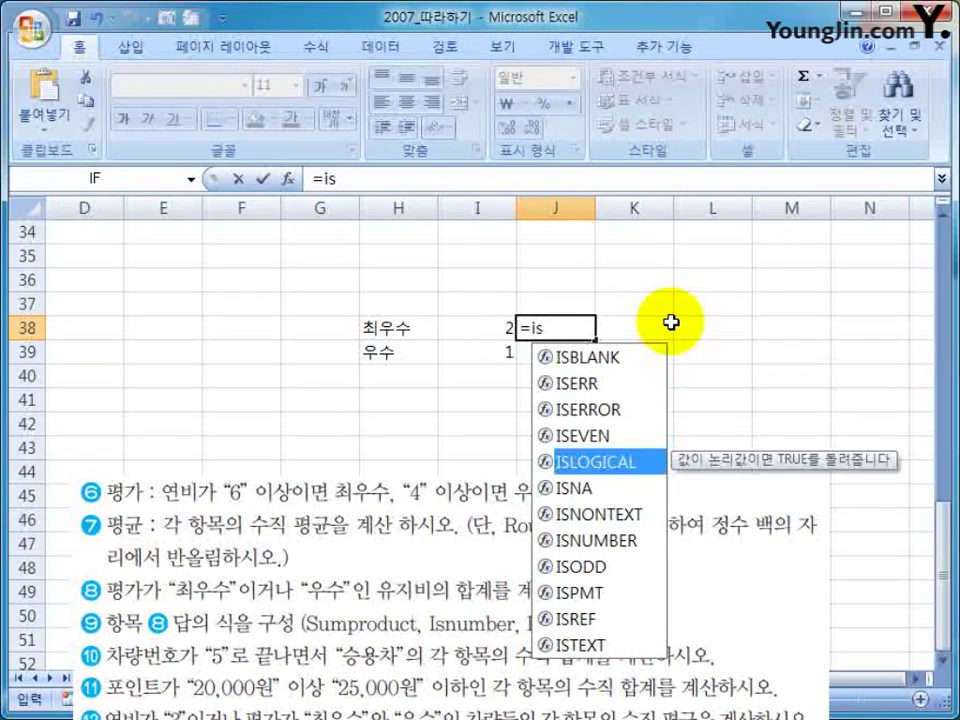
key("Down")
key("Down")
key("Down")
key("Tab")
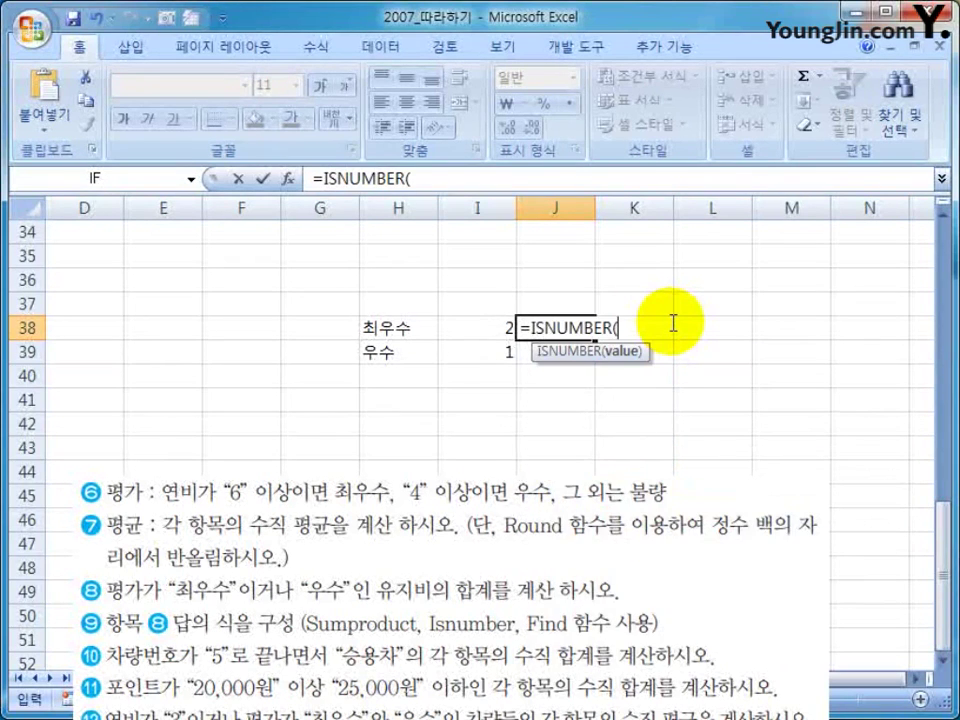
left_click(483, 328)
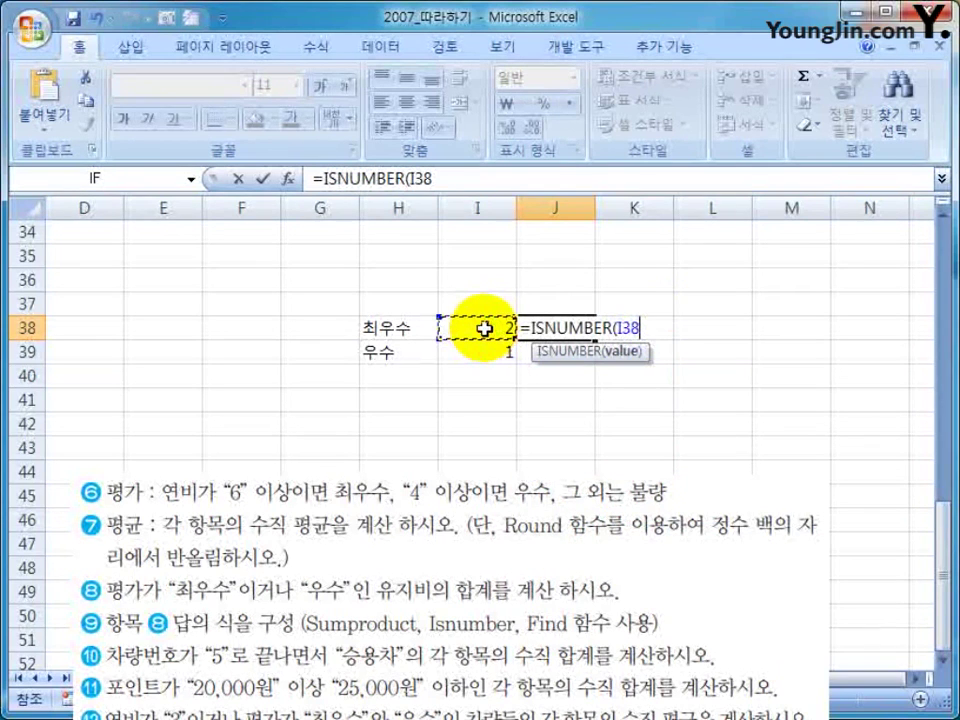
key("Return")
key("Up")
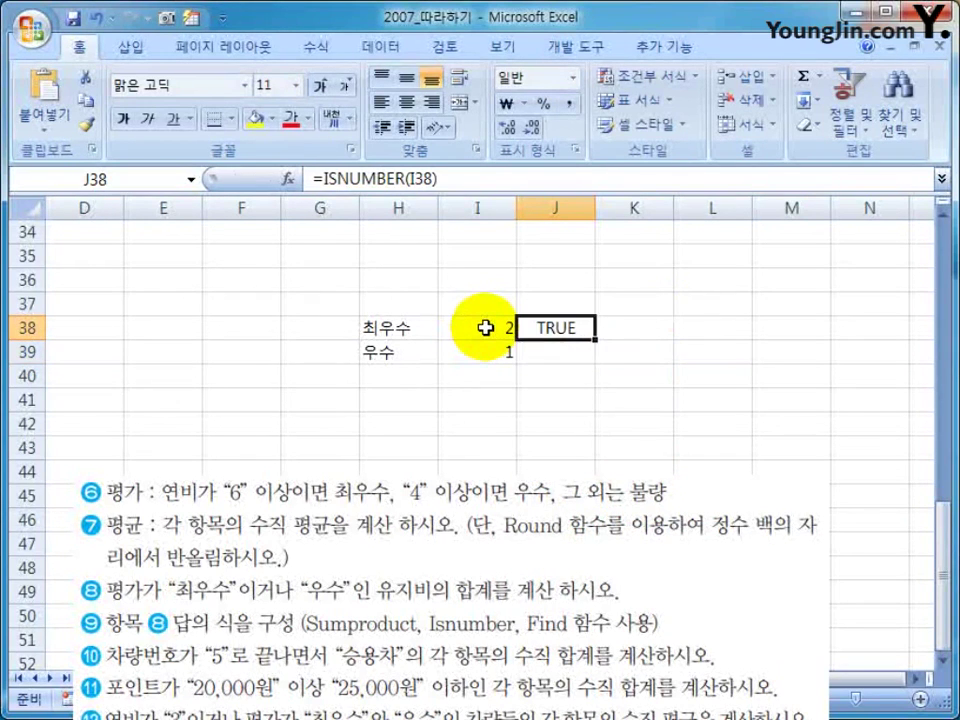
left_click_drag(594, 340, 570, 350)
left_click(562, 328)
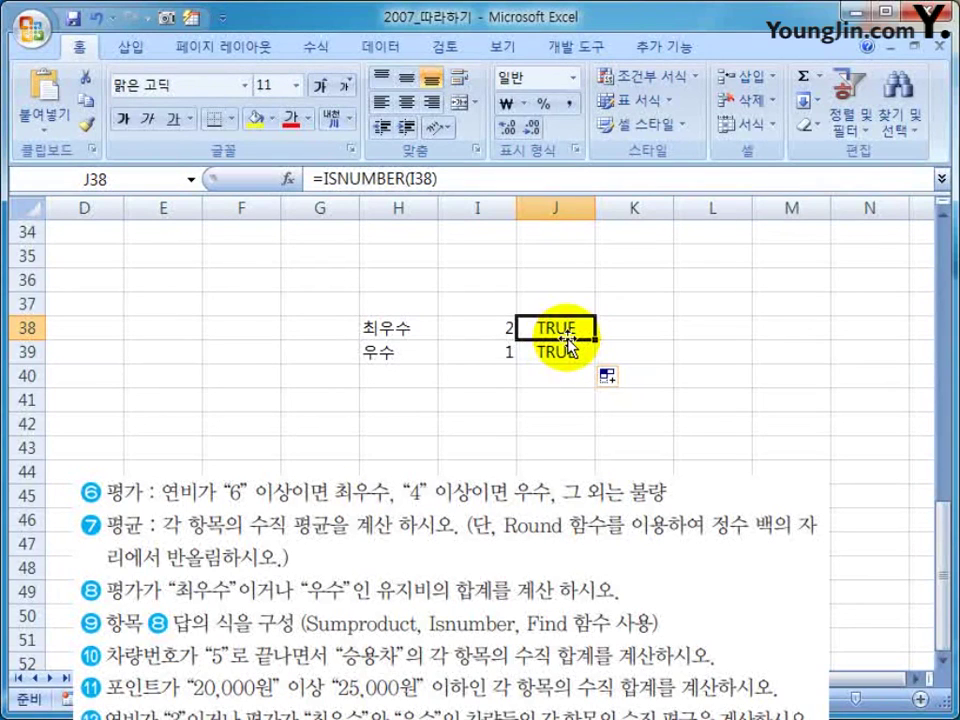
- Clear the sample words and test formulas from H38:J39
left_click_drag(375, 321, 565, 348)
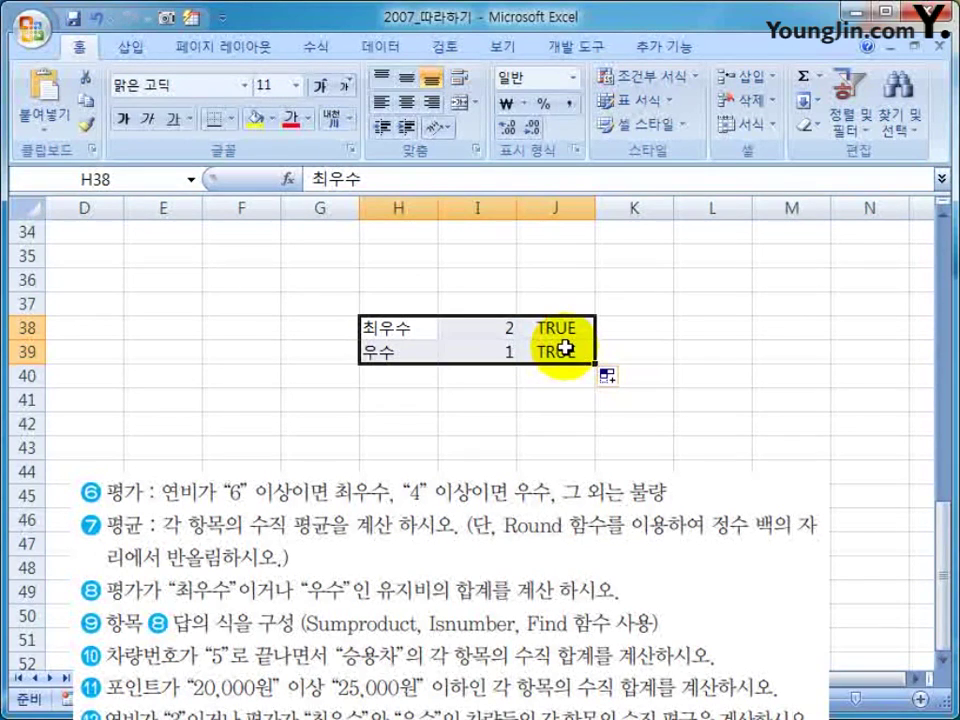
key("Delete")
- Begin the formula =SUMPRODUCT(ISNUMBER(FIND( in K26, on the row for the 최우수 or 우수 유지비 total
scroll(570, 360, "up", 10)
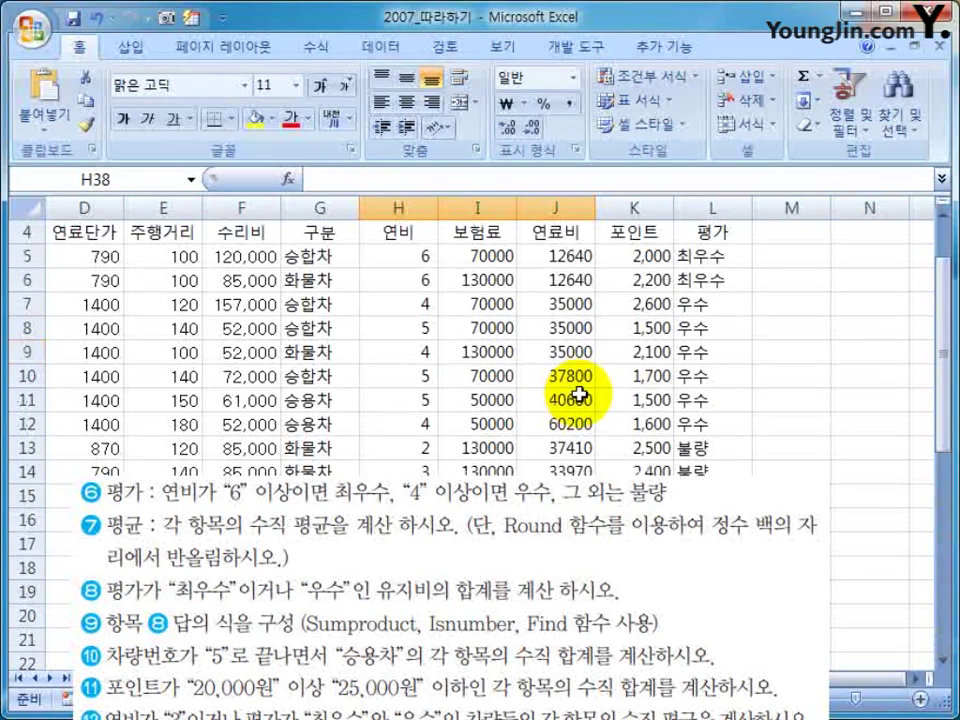
scroll(580, 393, "down", 4)
scroll(582, 392, "down", 3)
scroll(560, 388, "up", 1)
left_click(590, 327)
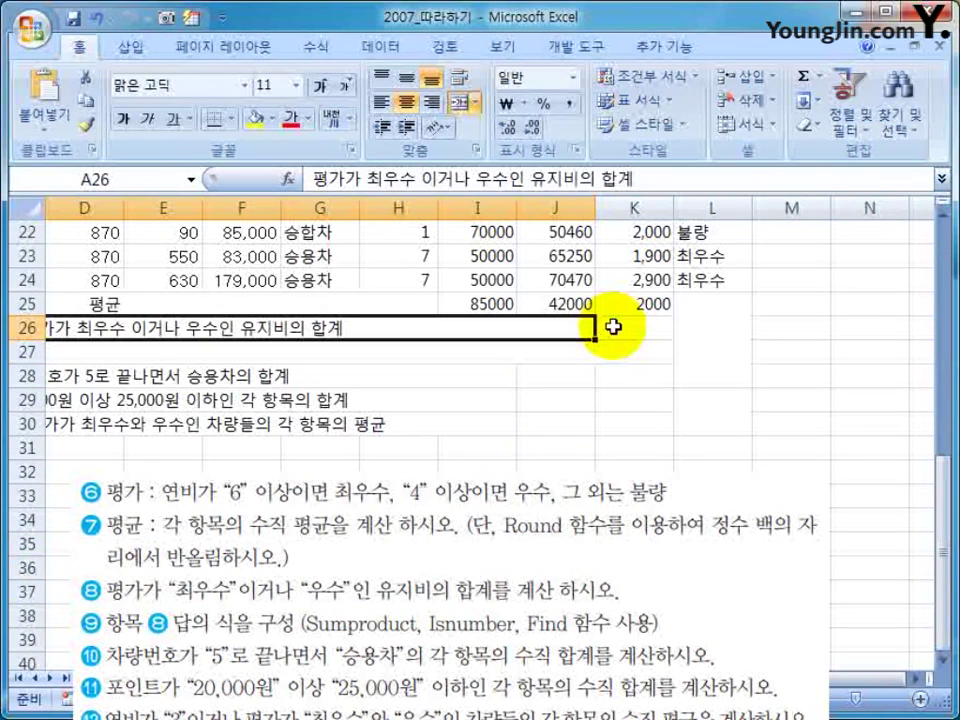
left_click(643, 326)
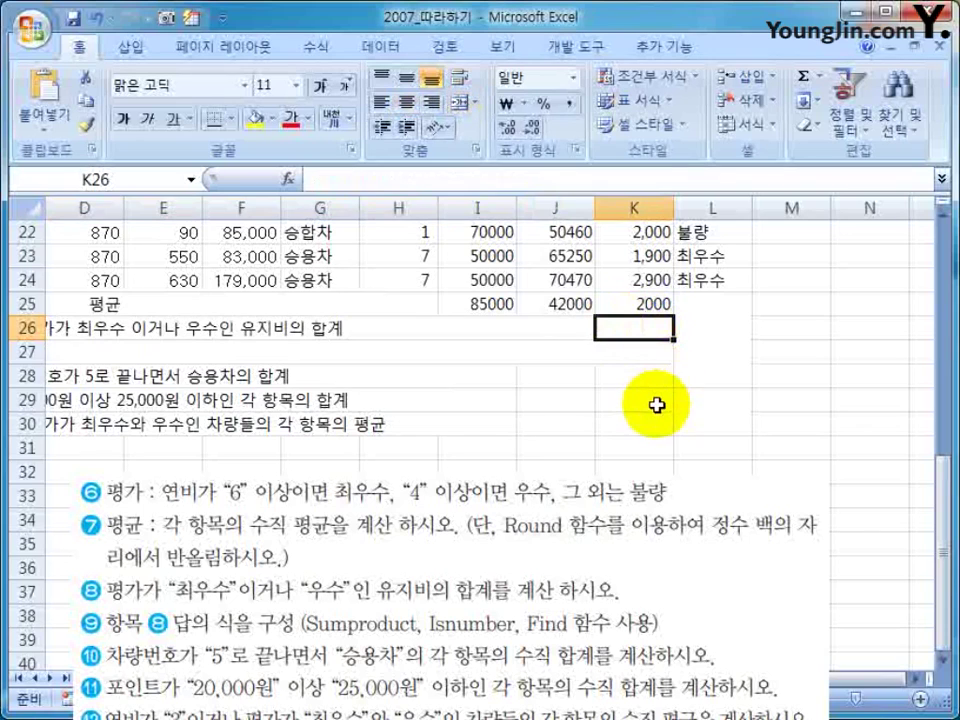
scroll(650, 430, "up", 1)
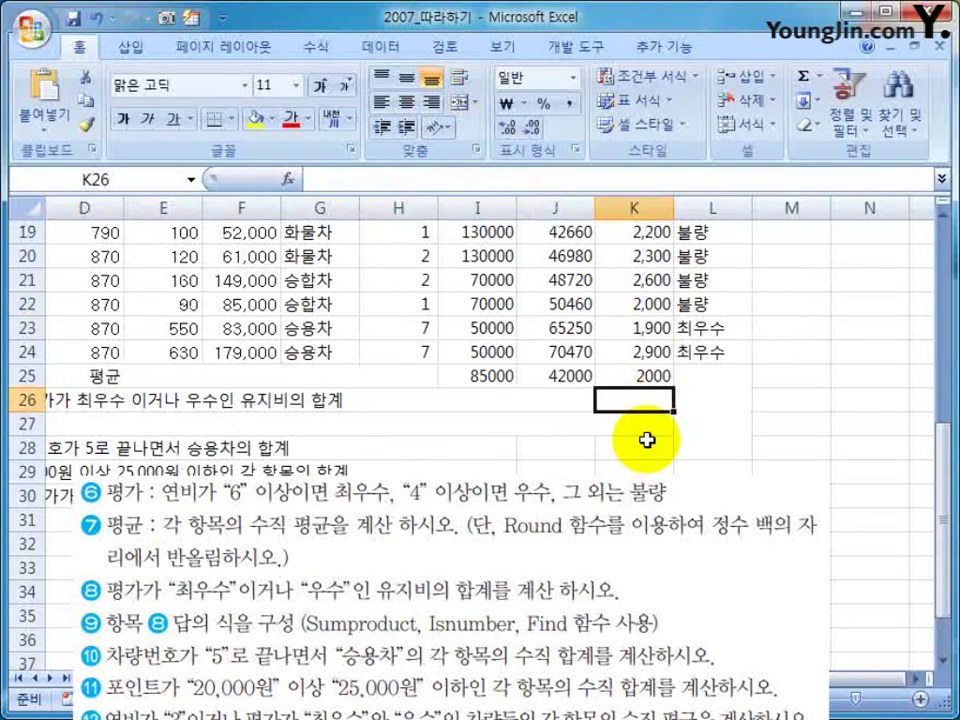
key("Right")
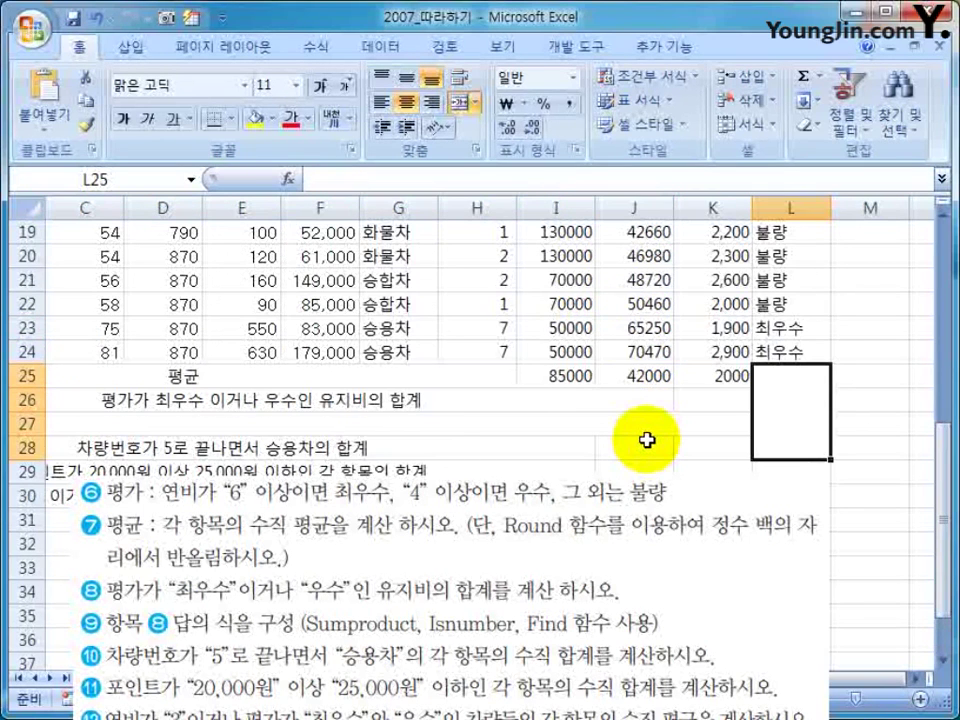
key("Left")
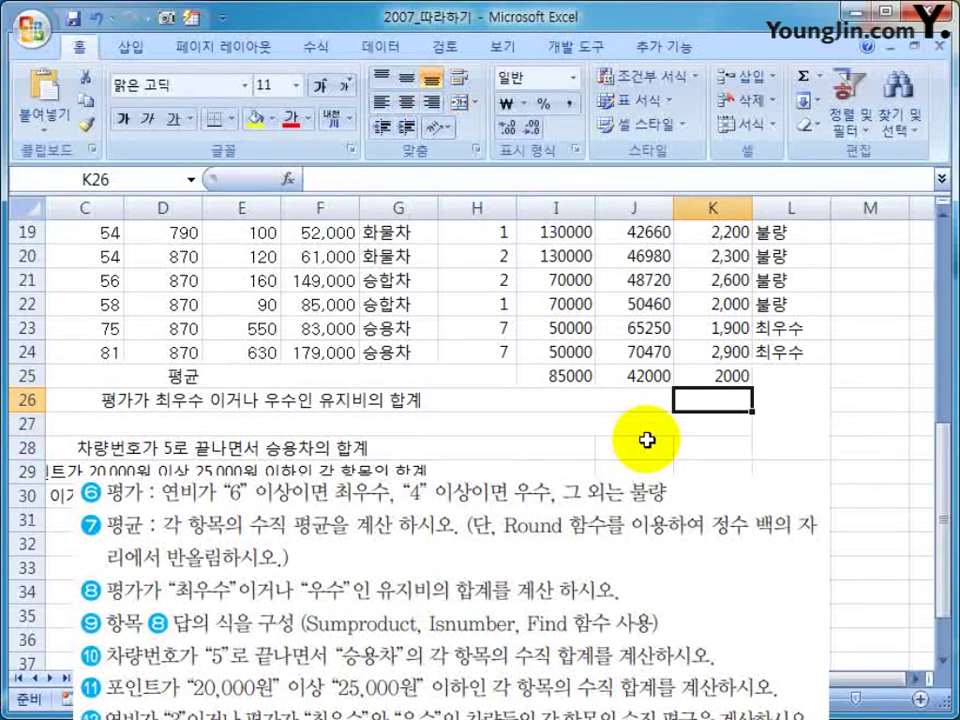
type("=s")
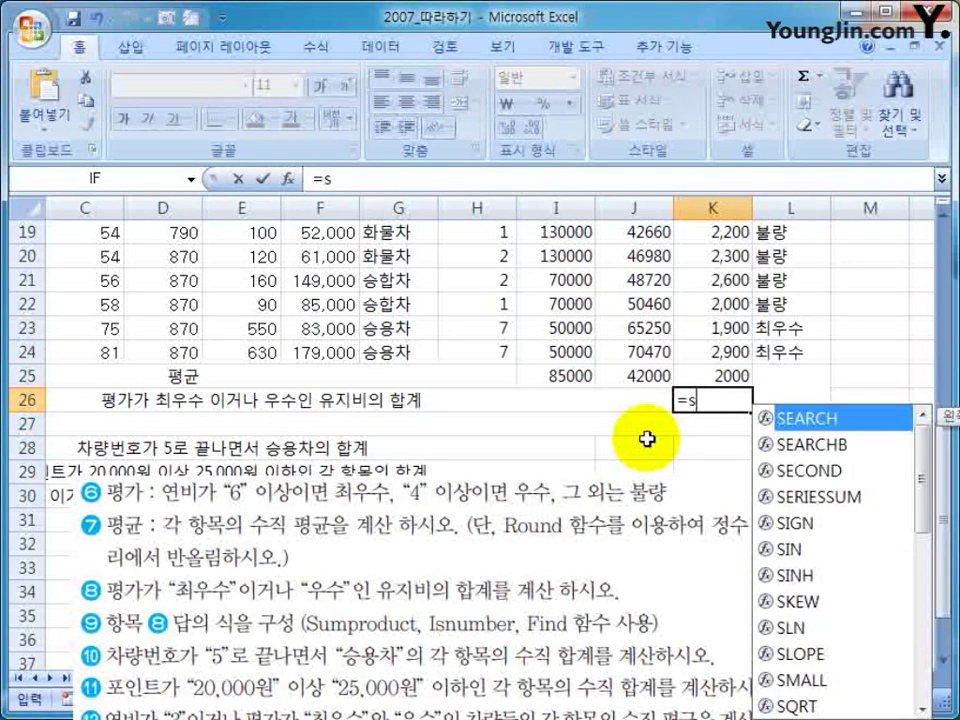
type("u")
key("Down")
key("Down")
key("Down")
key("Down")
key("Down")
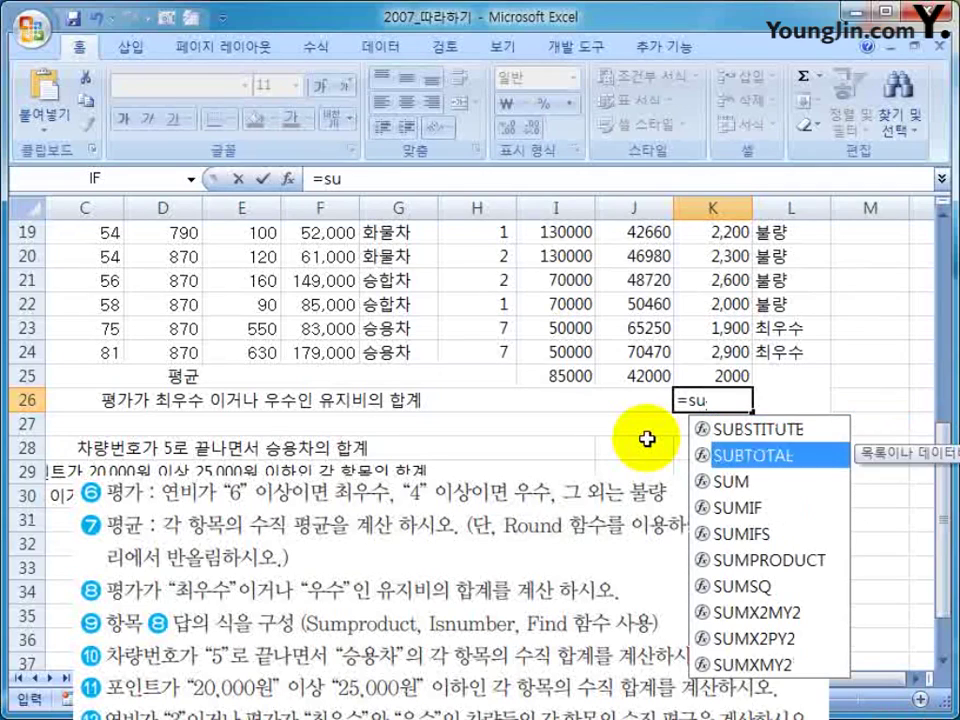
key("Tab")
type("is")
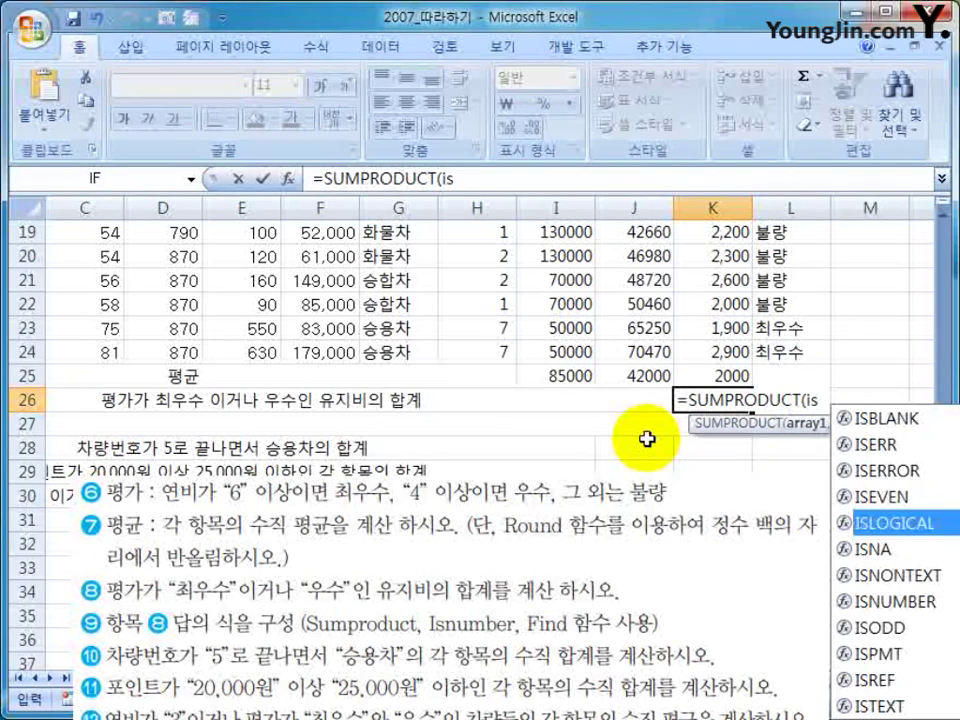
key("Down")
key("Down")
key("Down")
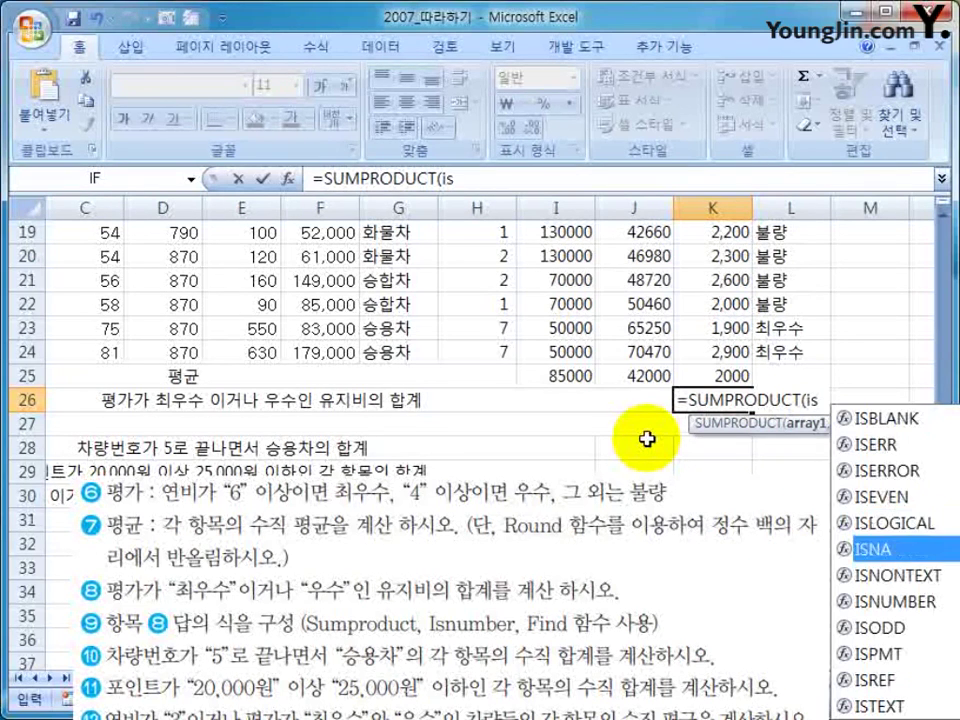
key("Tab")
type("fi")
key("Tab")
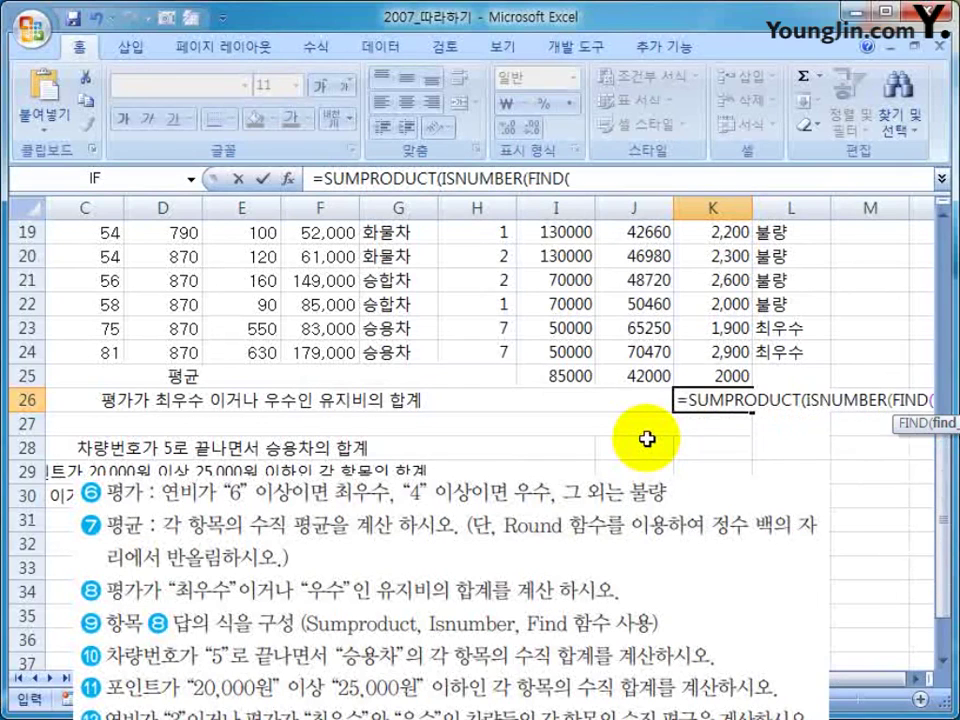
- Make the nested FIND in K26's formula look for "우수" in the 평가 range L5:L24 and close its parenthesis
left_click(603, 177)
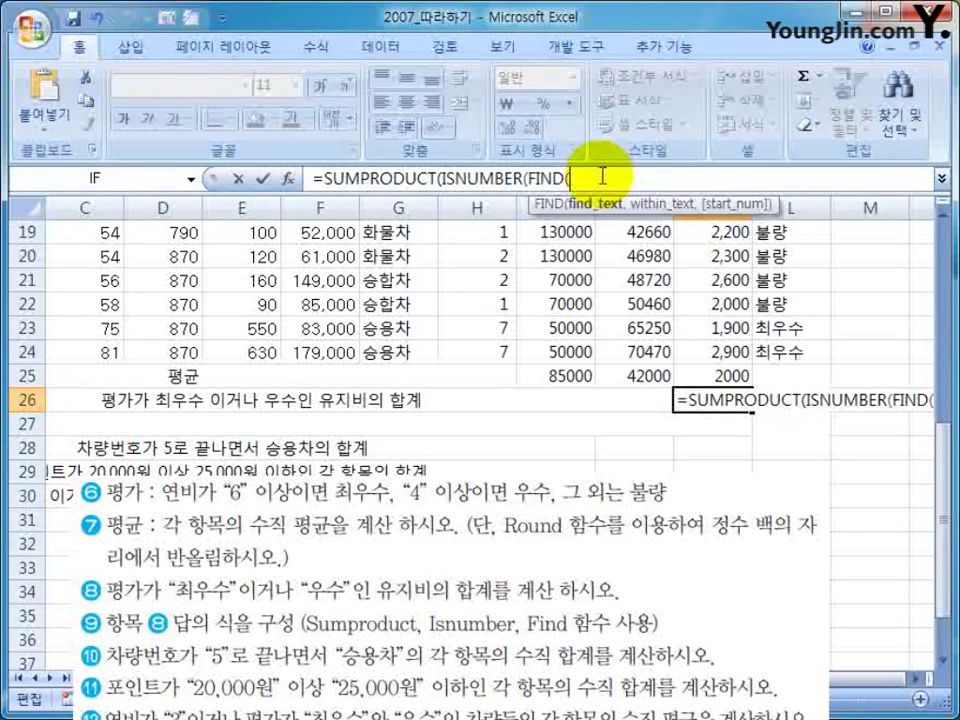
type("\"")
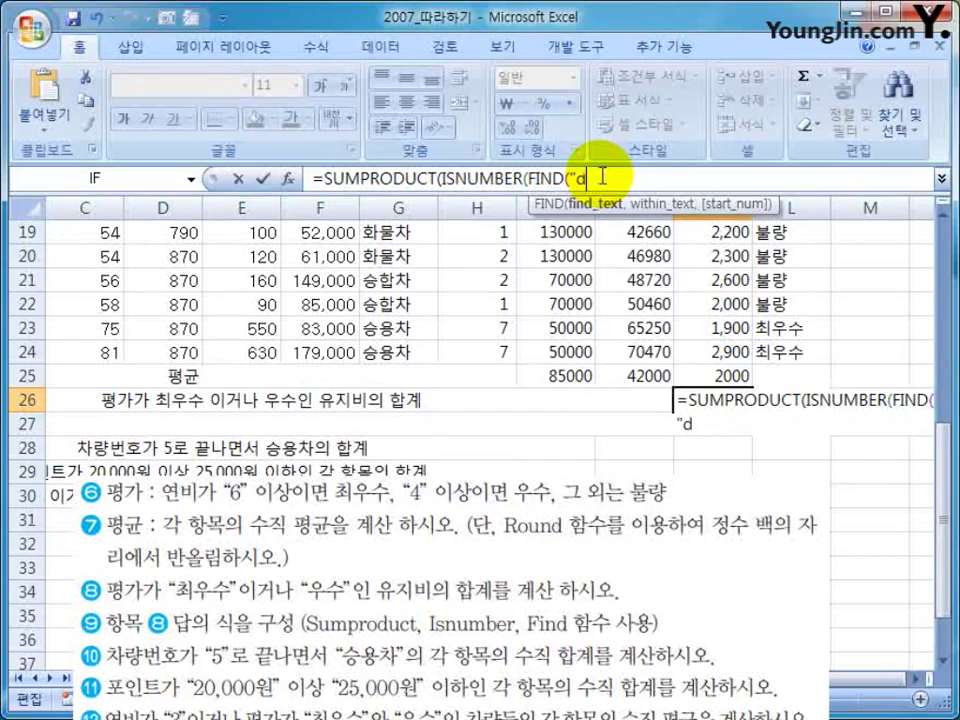
type("우수\",")
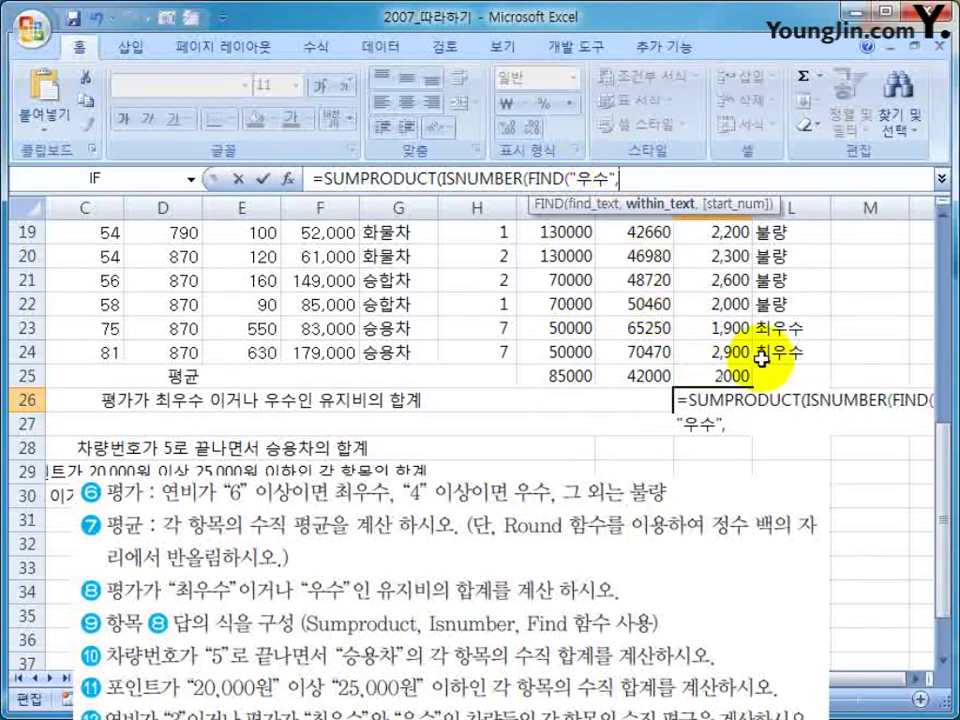
left_click_drag(761, 358, 790, 341)
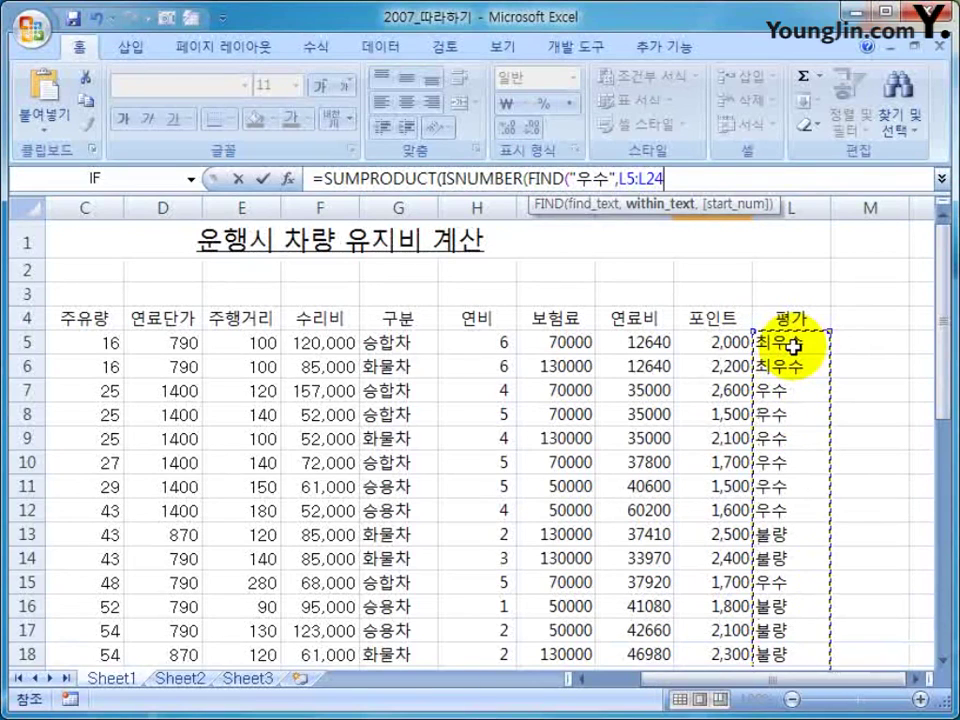
type(")")
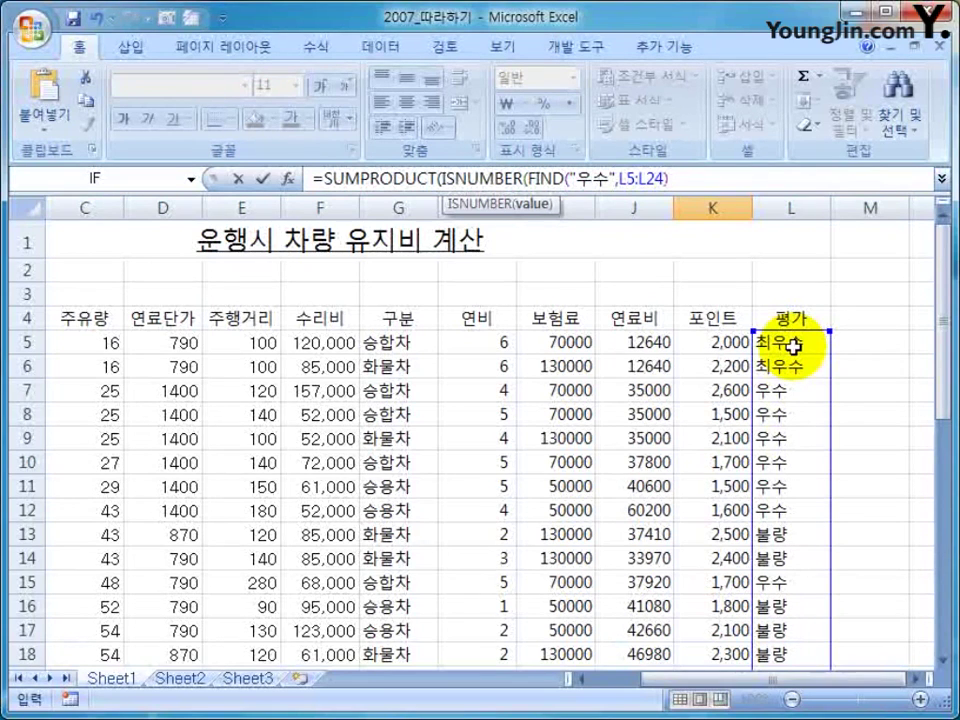
- Append *1 and the 포인트 range K5:K24 to K26's SUMPRODUCT formula, close it with one parenthesis and try to enter it
type("*1")
type(",")
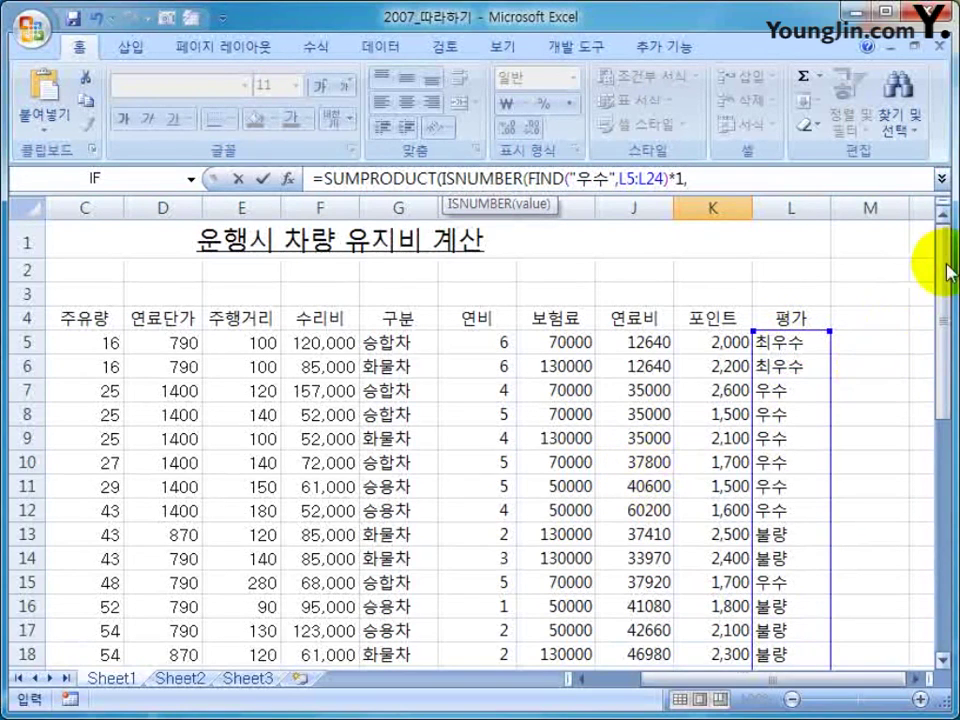
left_click_drag(940, 261, 943, 225)
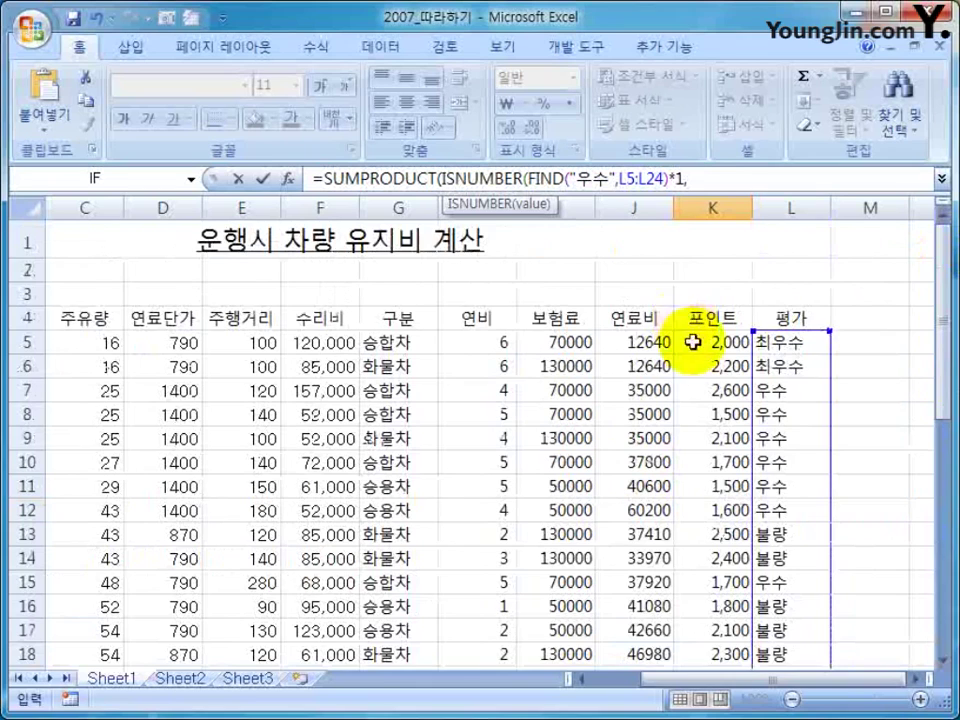
left_click_drag(692, 349, 752, 572)
left_click_drag(943, 340, 945, 230)
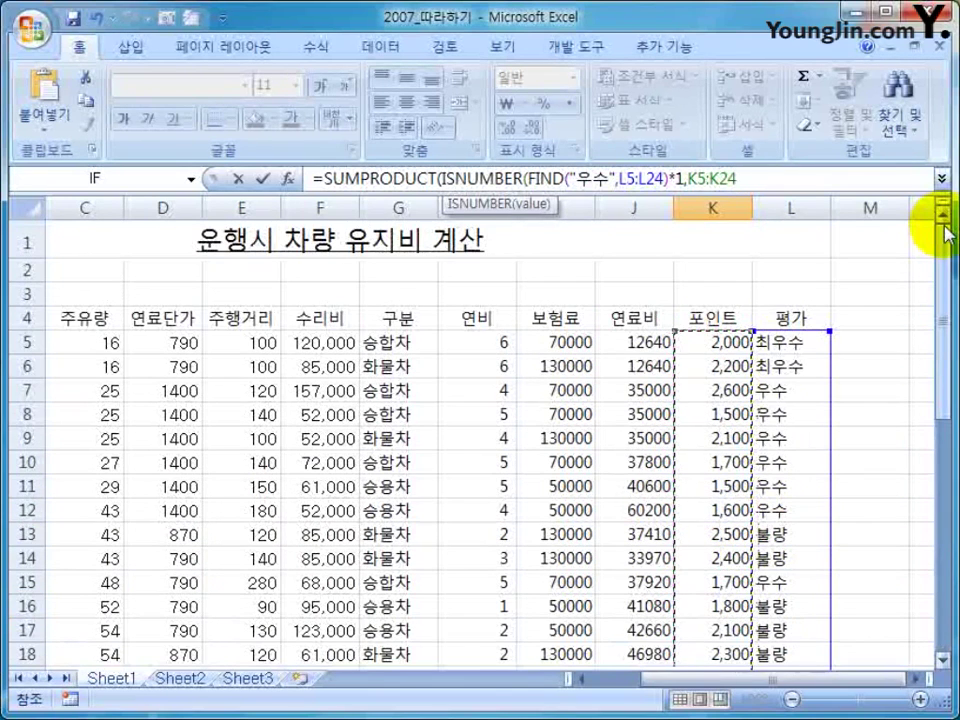
type(")")
key("Return")
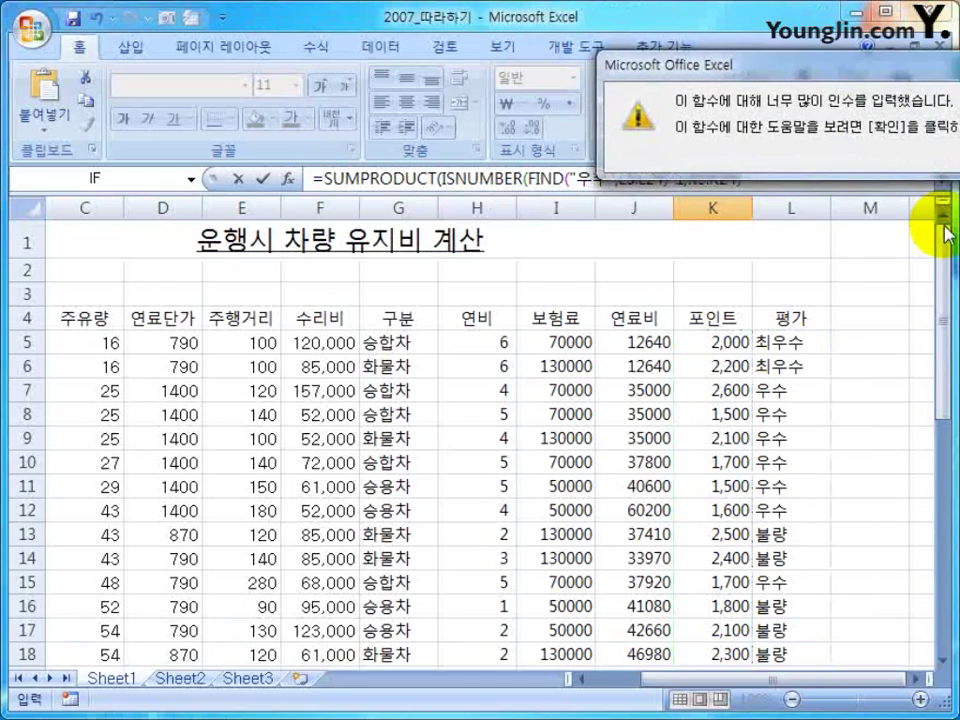
key("Return")
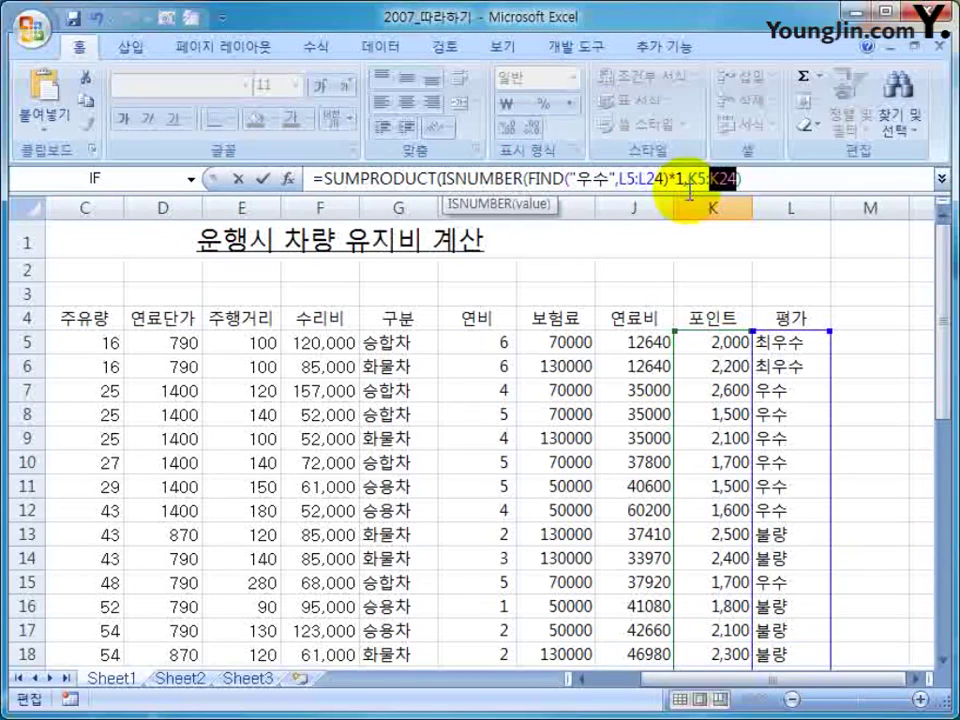
- Add ISNUMBER's missing closing parenthesis before *1 in K26's formula and enter it as an array formula
left_click(709, 181)
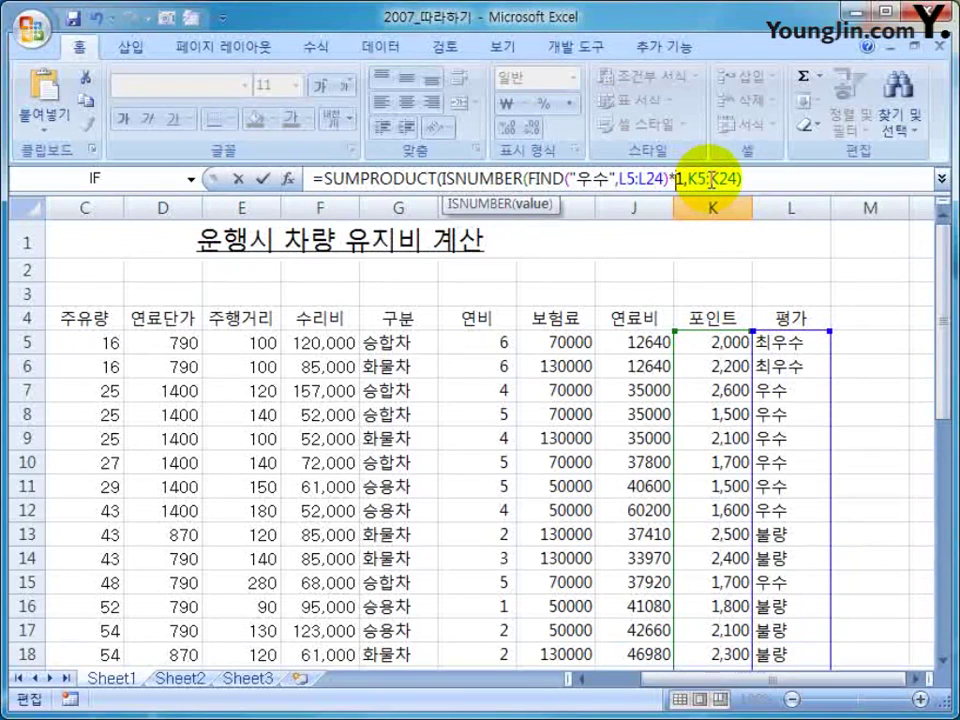
left_click(645, 181)
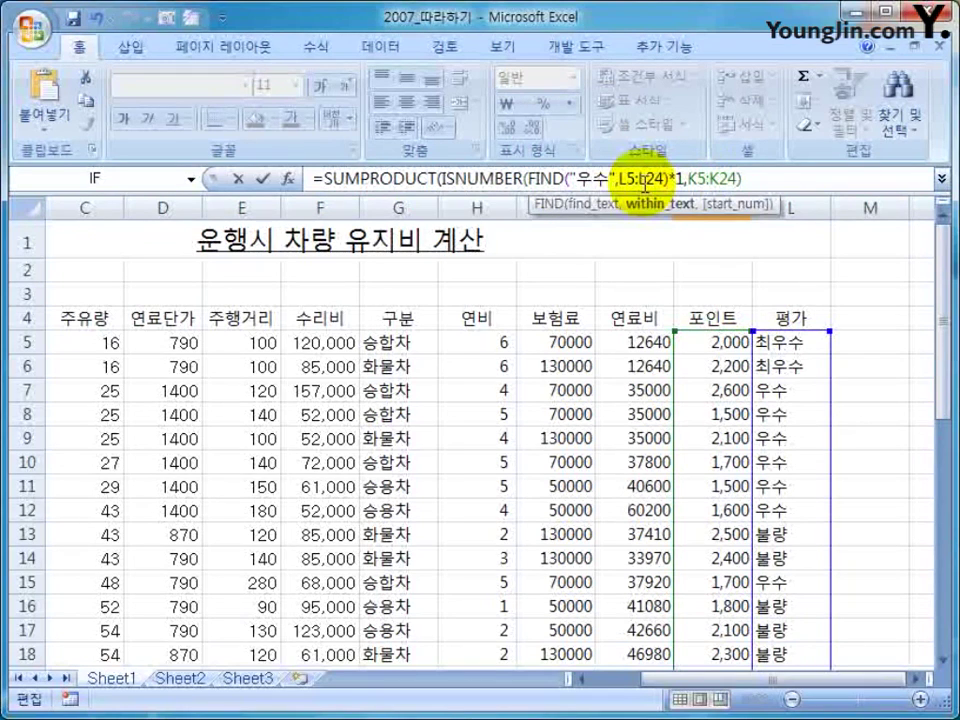
left_click(440, 180)
left_click(757, 177)
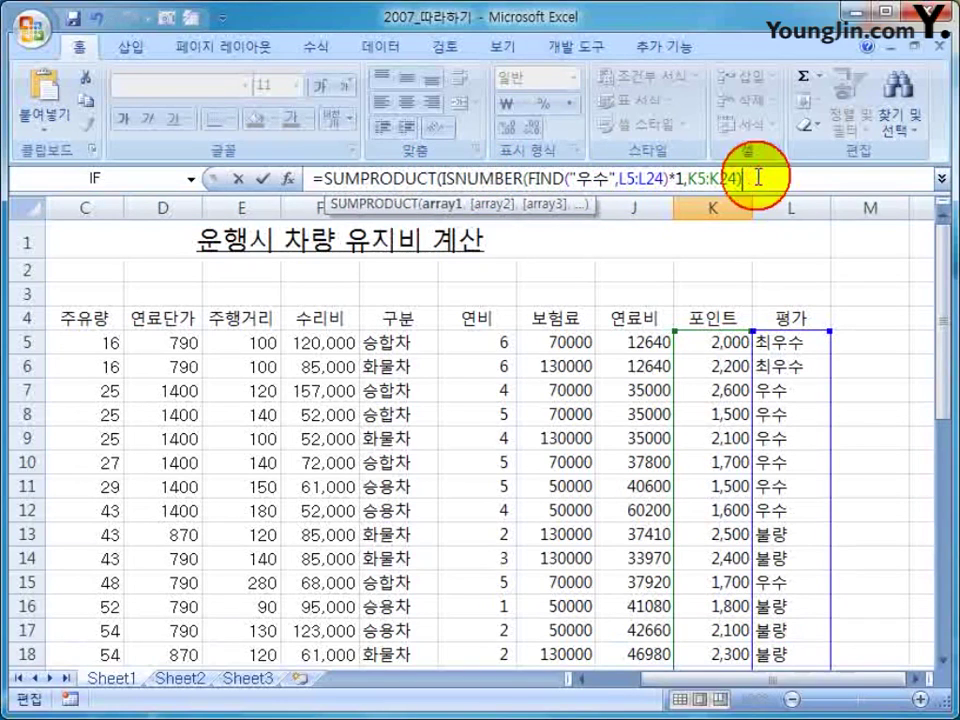
left_click_drag(455, 179, 540, 179)
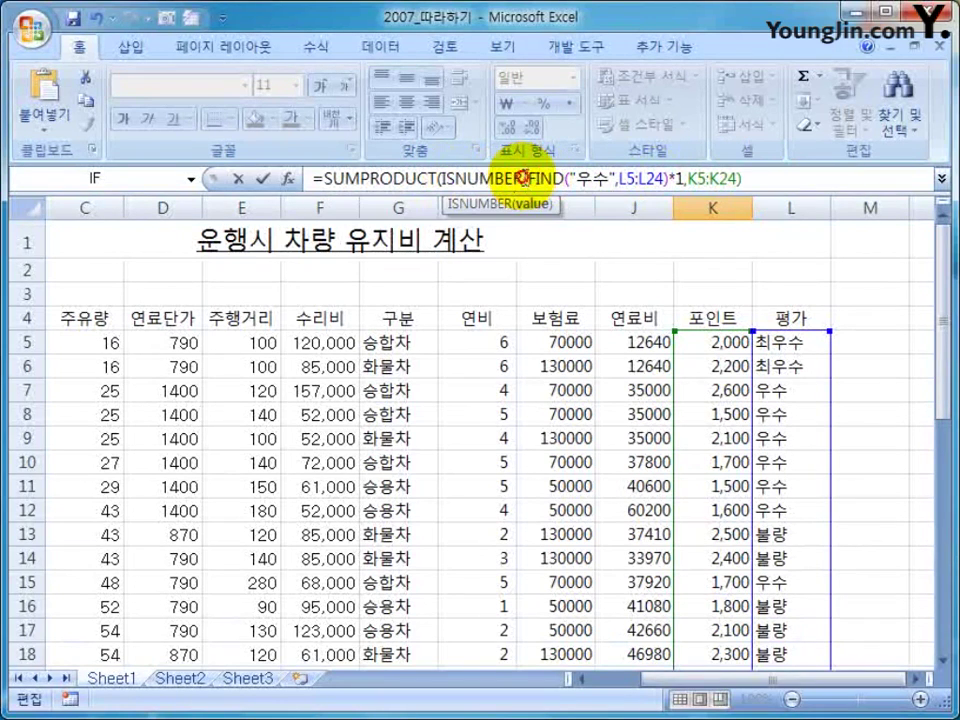
left_click(561, 180)
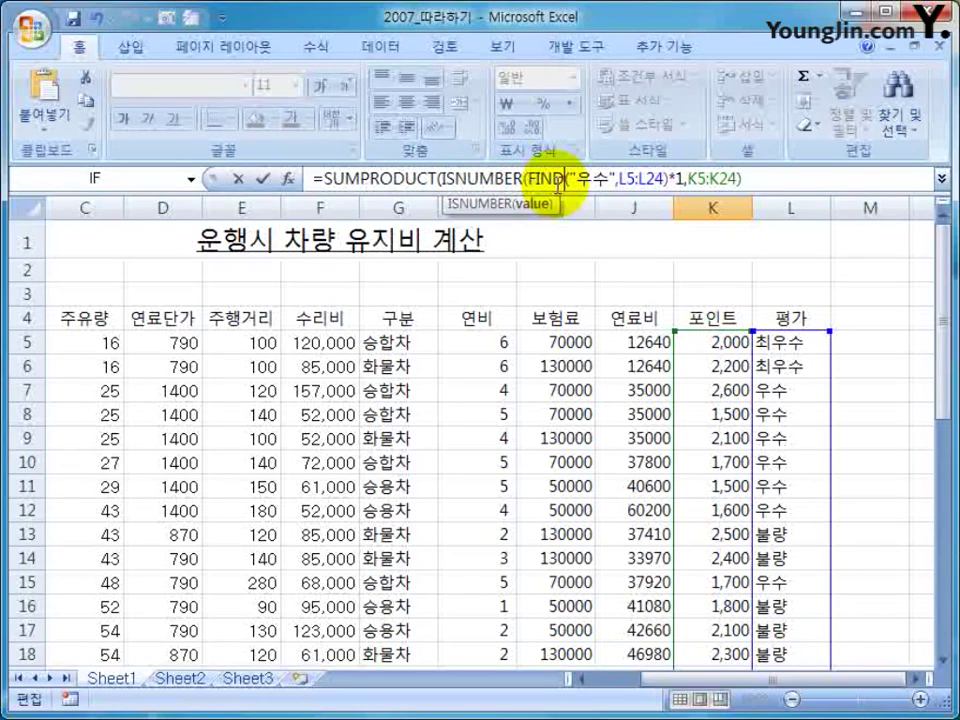
left_click_drag(530, 179, 668, 180)
left_click(667, 180)
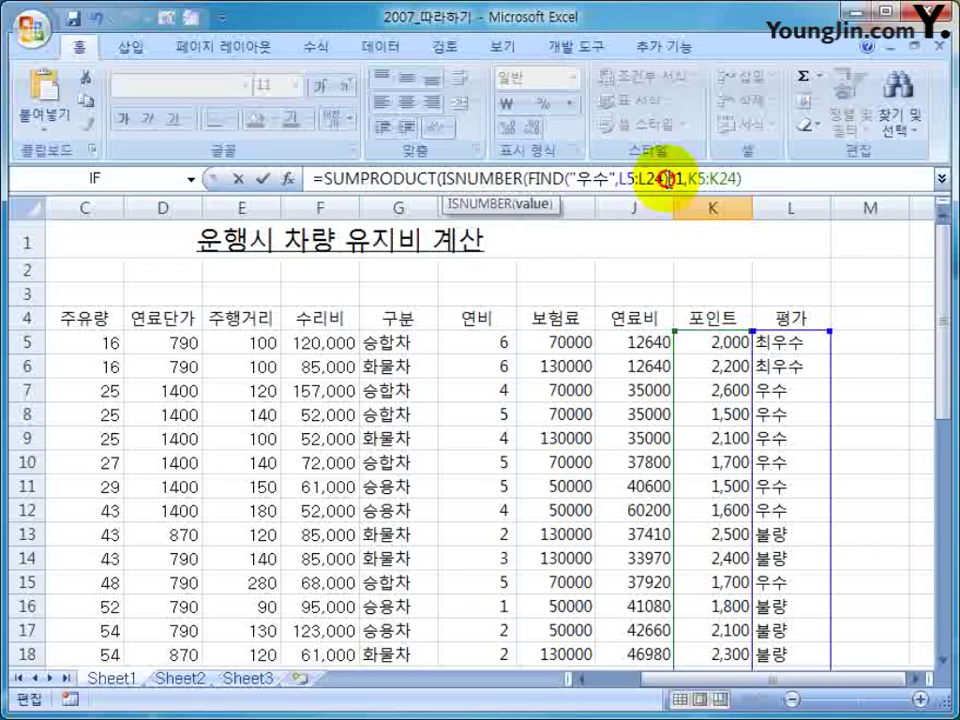
type("*")
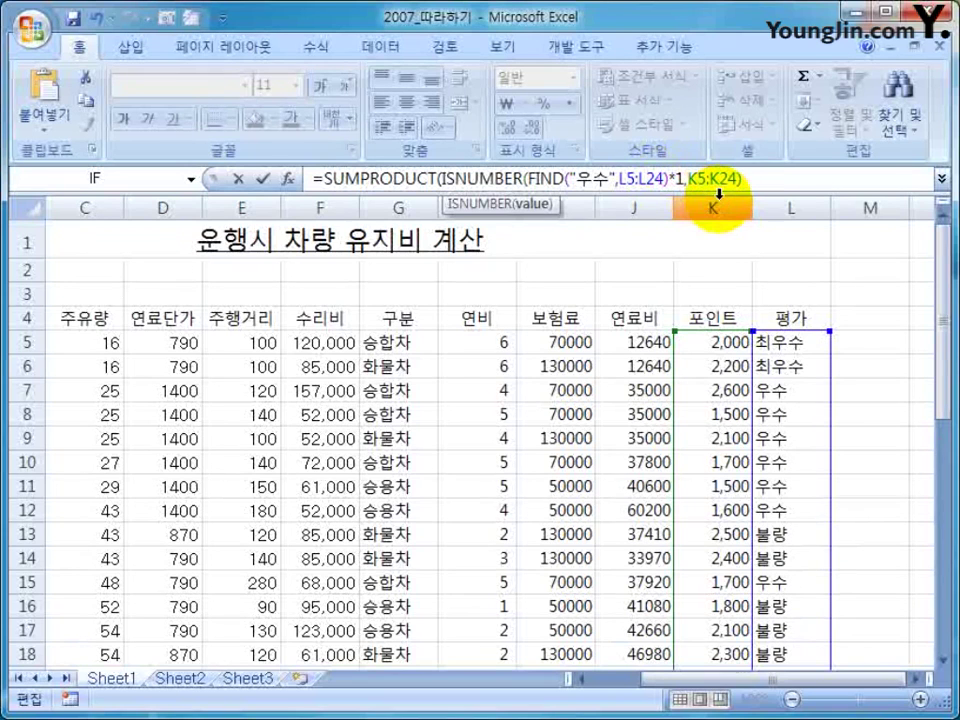
key("Left")
type(")")
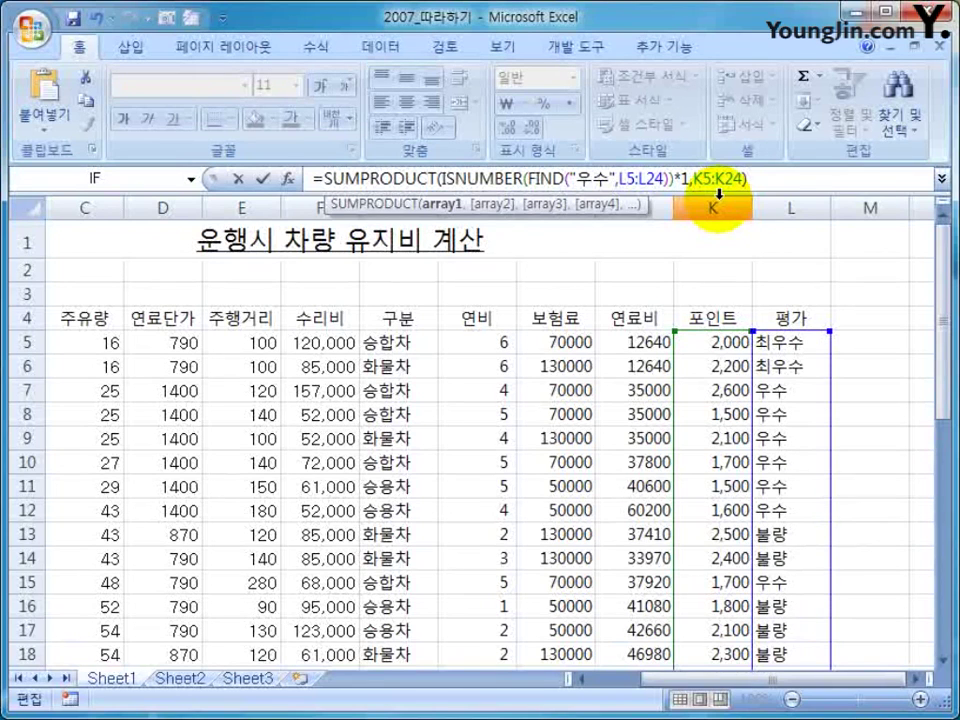
key("ctrl+shift+Return")
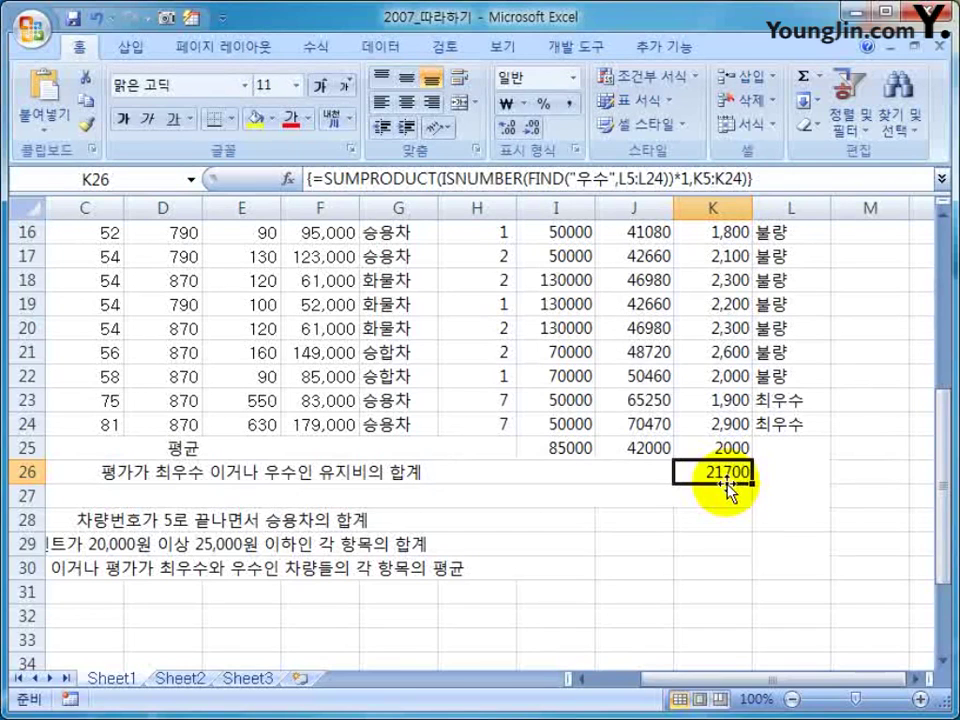
- Begin a manual check sum in M26 by adding the 포인트 cells K24, K23 and K15
left_click(840, 474)
scroll(851, 581, "up", 2)
type("=")
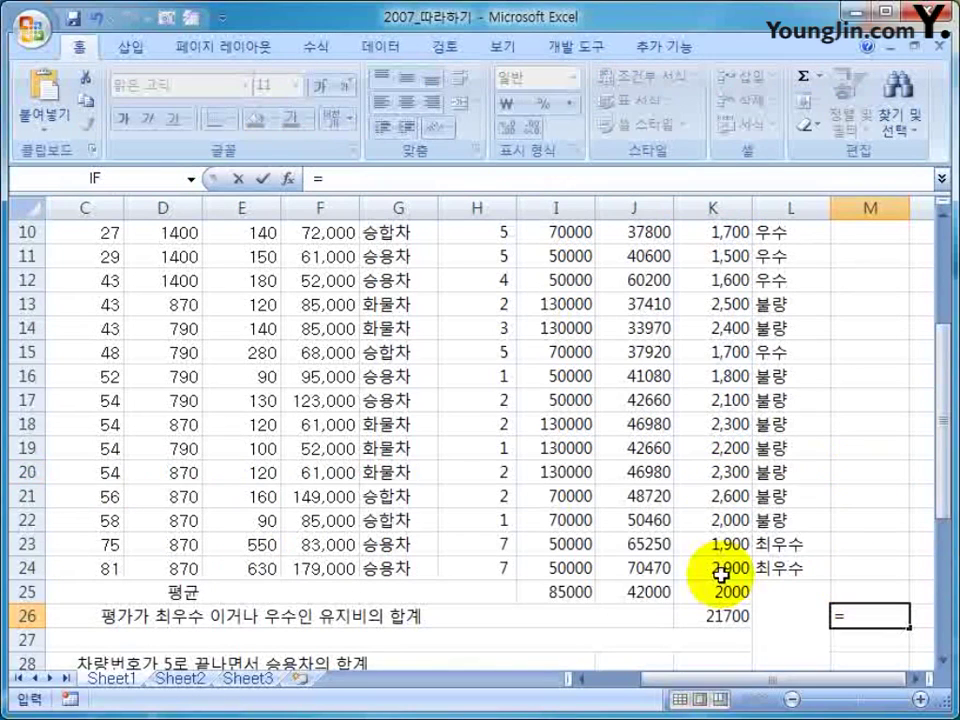
left_click(720, 568)
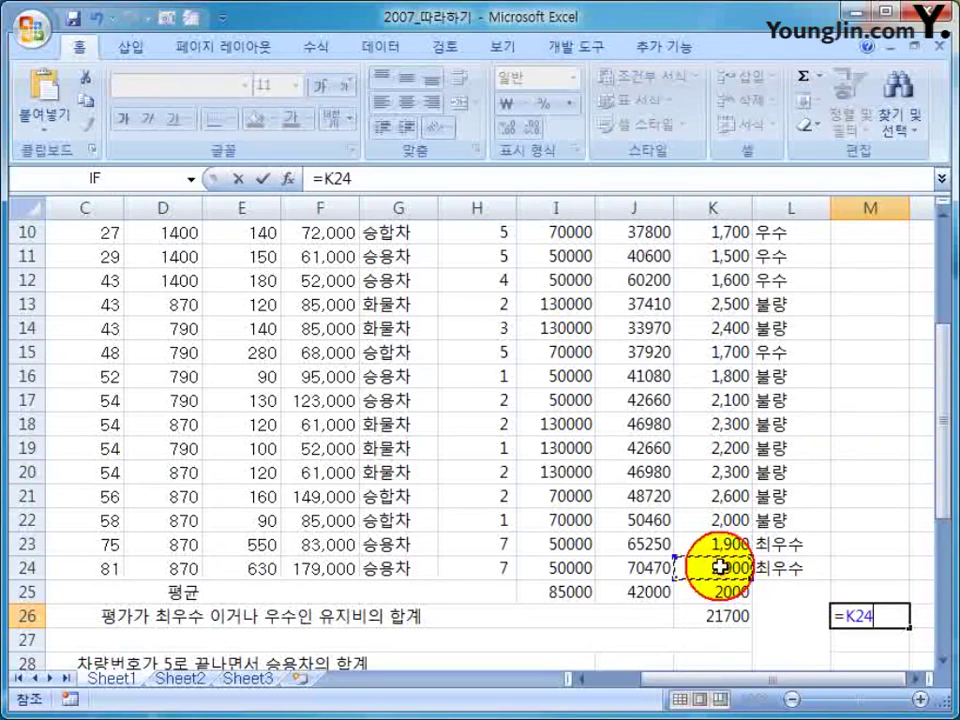
type("+")
left_click(721, 545)
type("+")
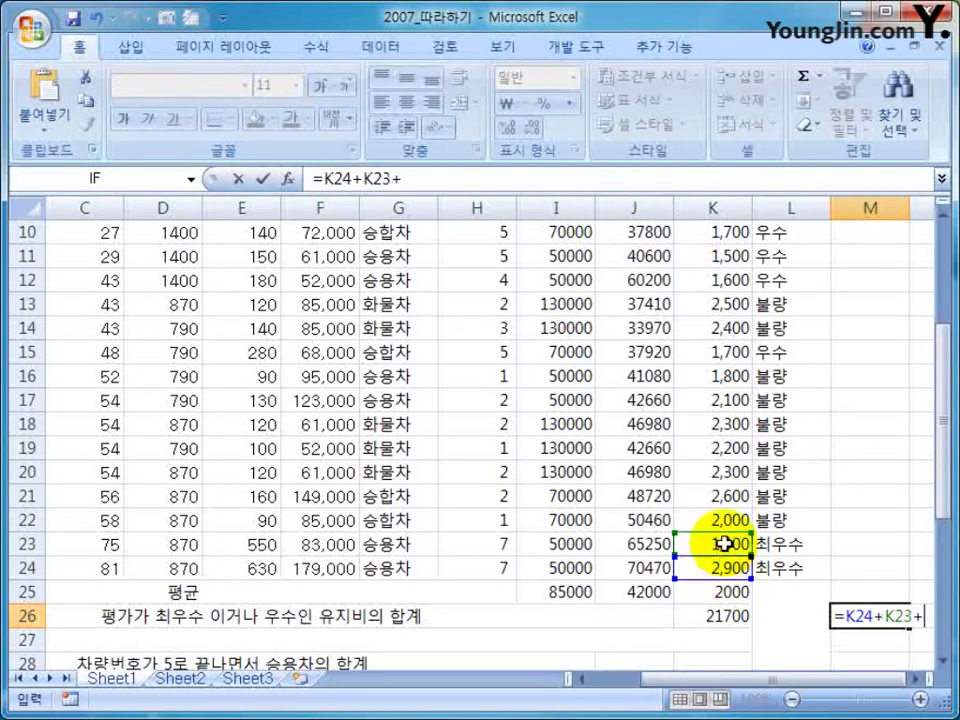
left_click(735, 352)
type("+")
- Extend M26's check sum with K12, K11, K10, K9, K8, K7, K6 and K5, and enter the formula
scroll(730, 510, "up", 3)
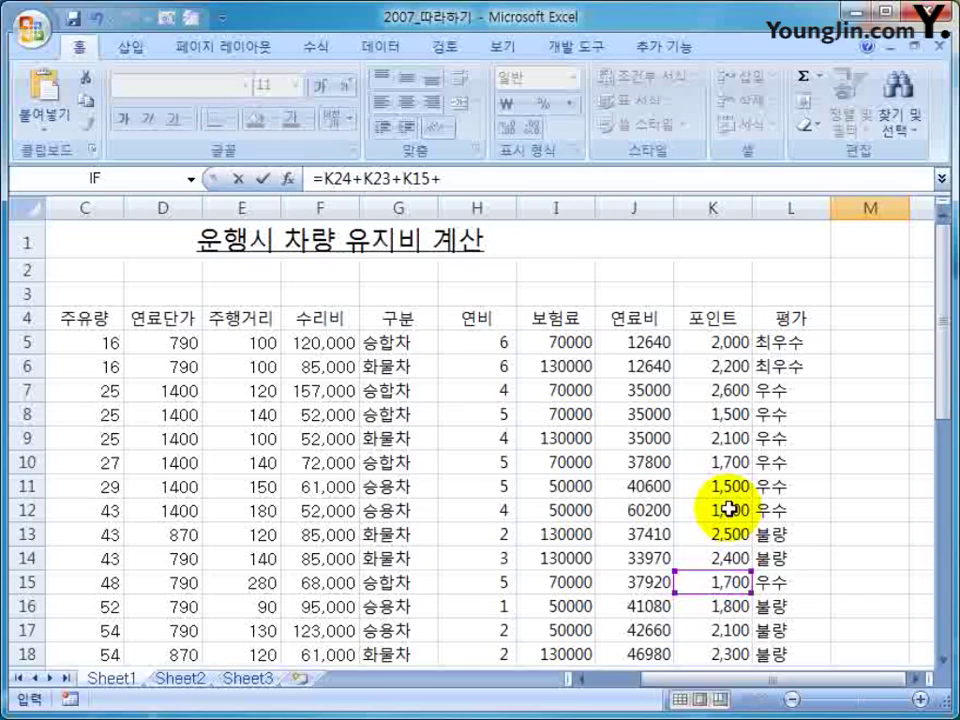
left_click(729, 508)
type("+")
left_click(727, 486)
type("+")
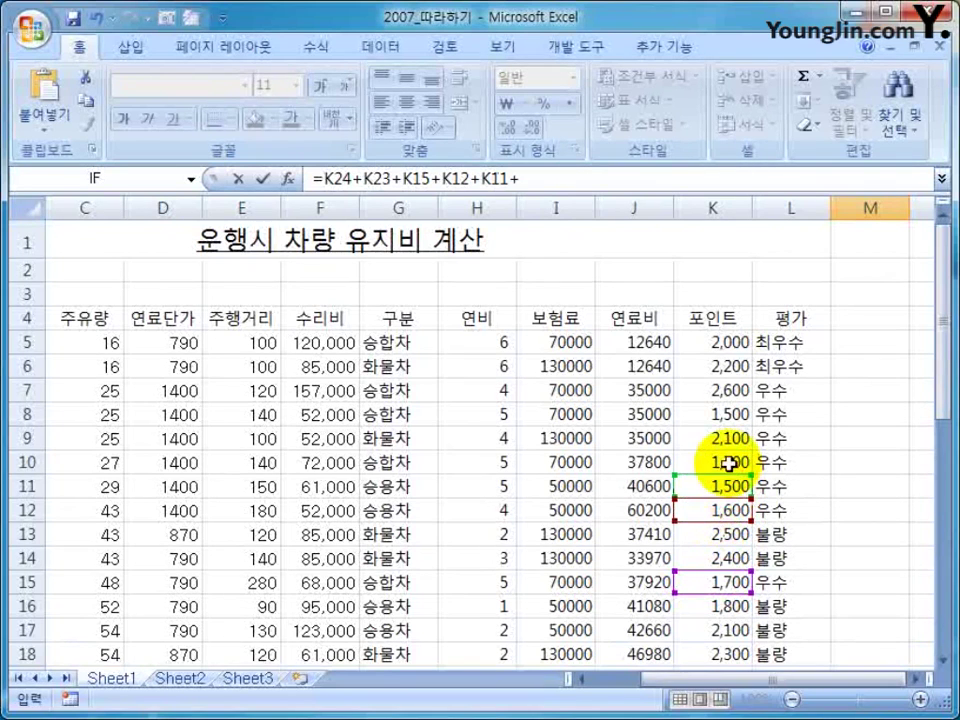
left_click(730, 463)
type("+")
left_click(729, 437)
type("+")
left_click(729, 413)
left_click(729, 389)
left_click(729, 365)
left_click(733, 346)
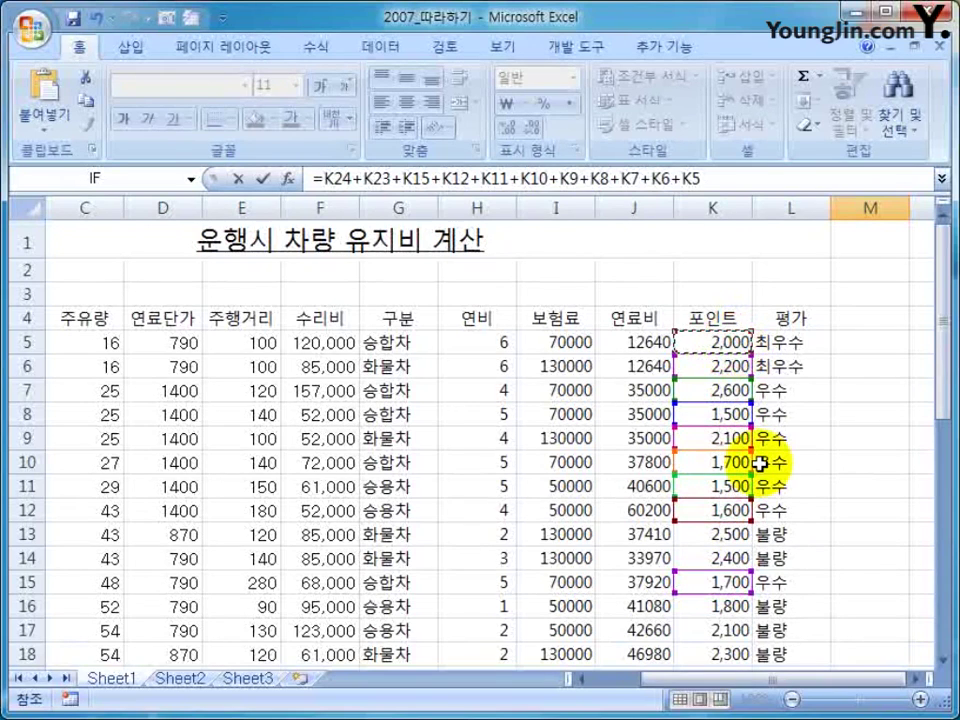
key("Return")
- Clear the check sum from M26 and reselect K26
left_click(878, 617)
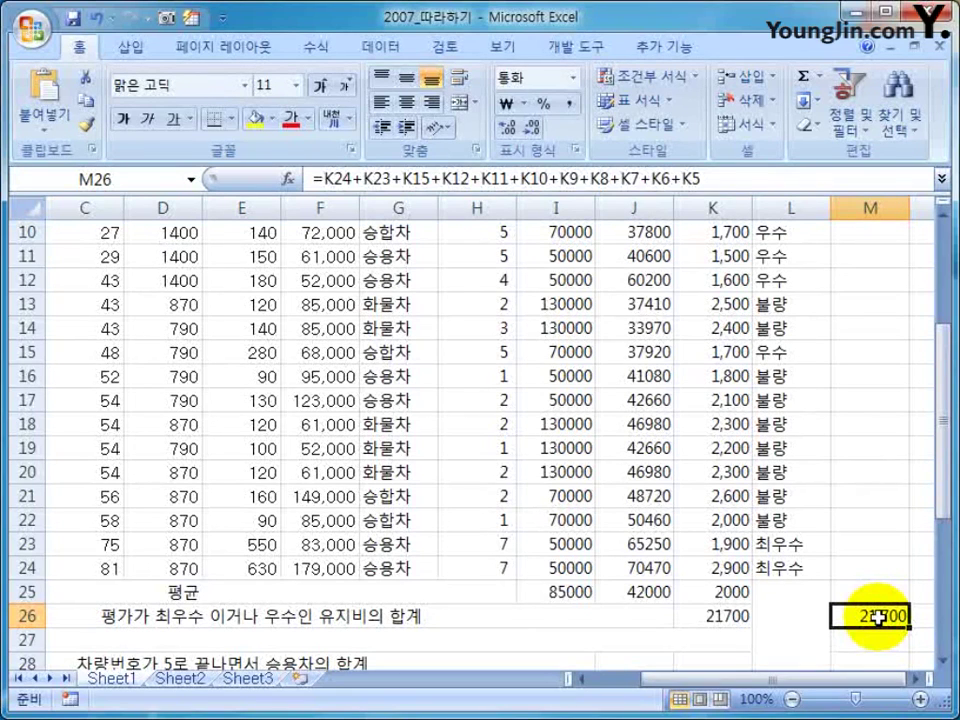
key("Delete")
key("Left")
key("Left")
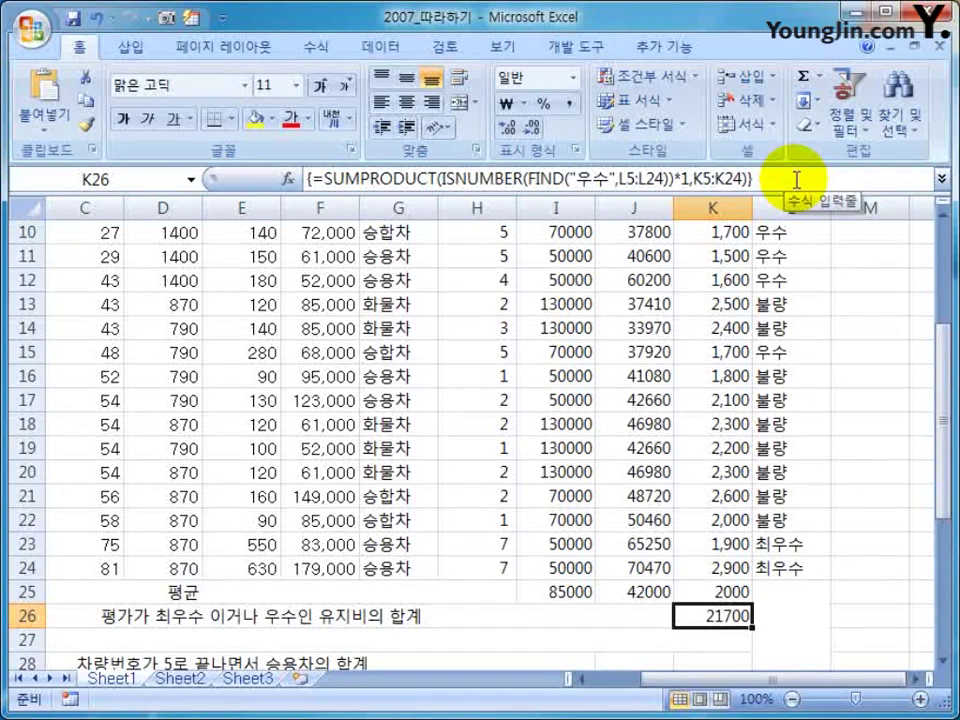
- Commit K26's SUMPRODUCT formula as an ordinary formula, then re-enter it as an array formula
left_click(796, 180)
key("Return")
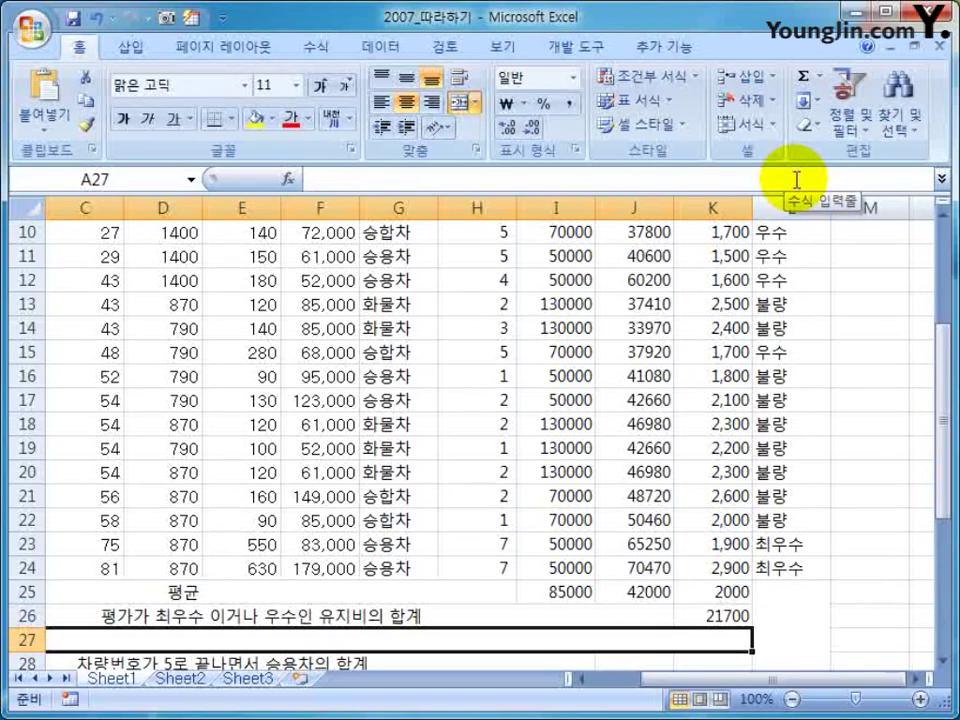
key("Up")
left_click(796, 180)
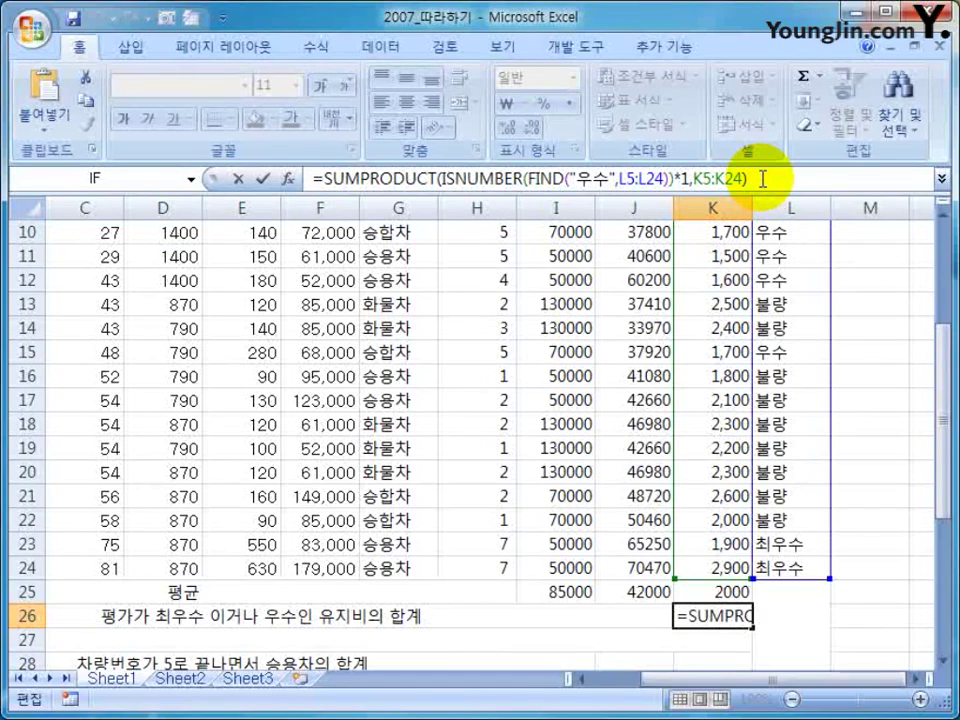
key("ctrl+shift+Return")
left_click_drag(765, 180, 270, 180)
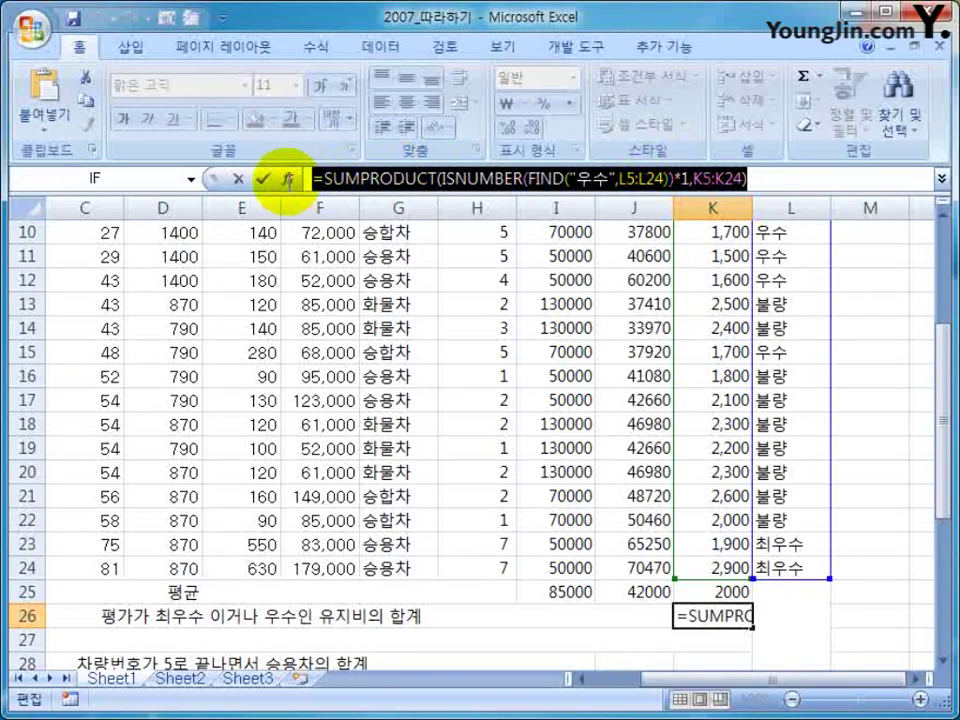
key("Escape")
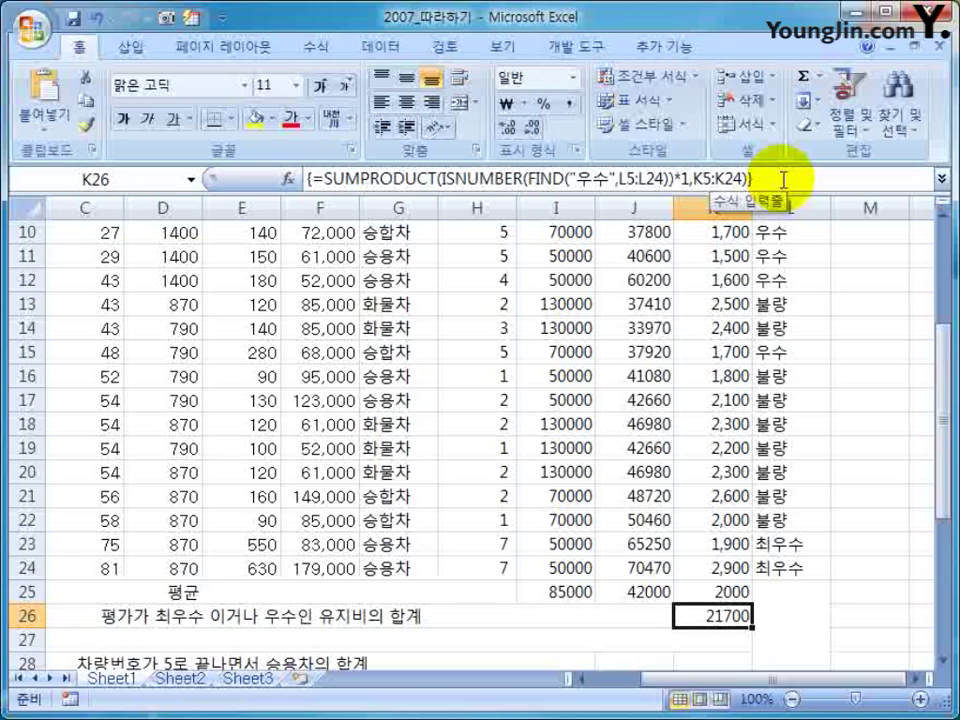
- Copy K26's SUMPRODUCT formula and paste it as plain text, prefixed with an apostrophe, into merged cell A27
left_click_drag(790, 178, 246, 171)
key("ctrl+c")
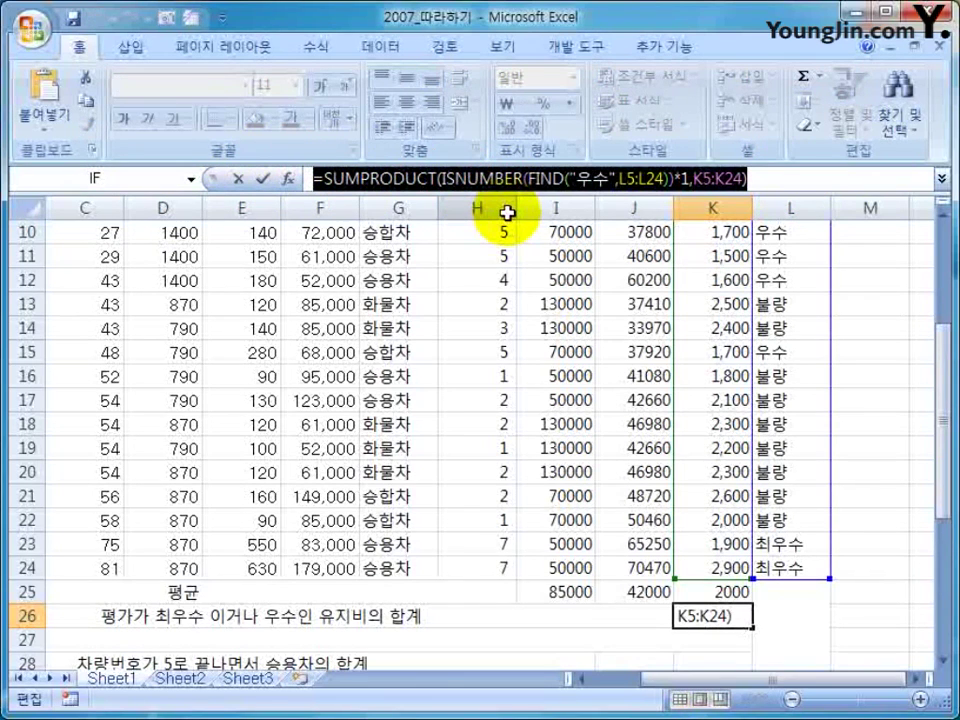
key("Escape")
left_click(493, 640)
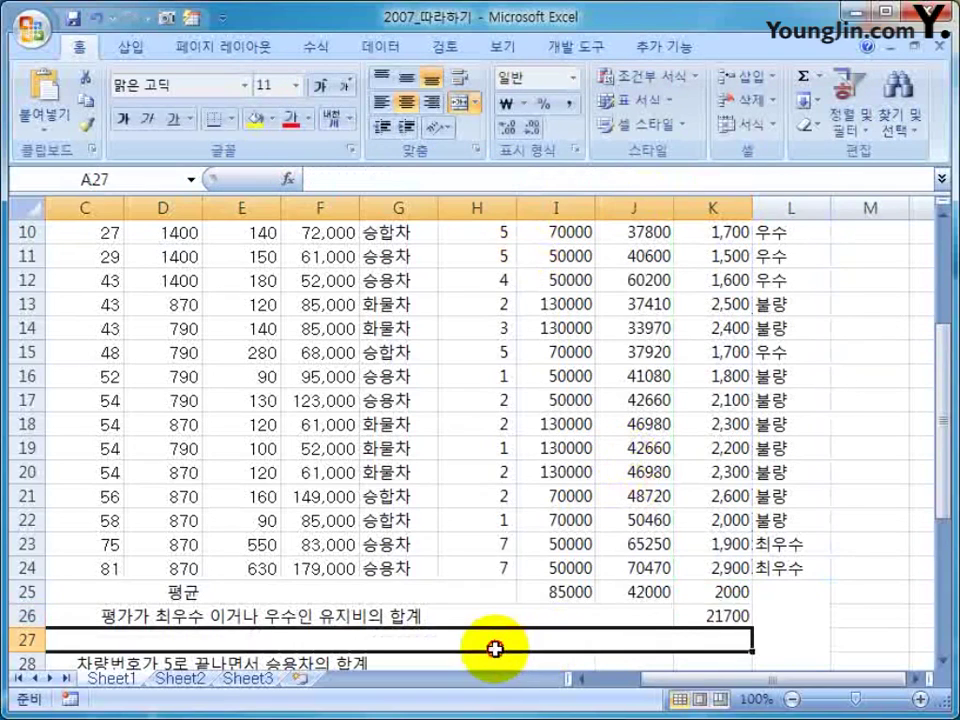
scroll(480, 620, "down", 3)
double_click(343, 432)
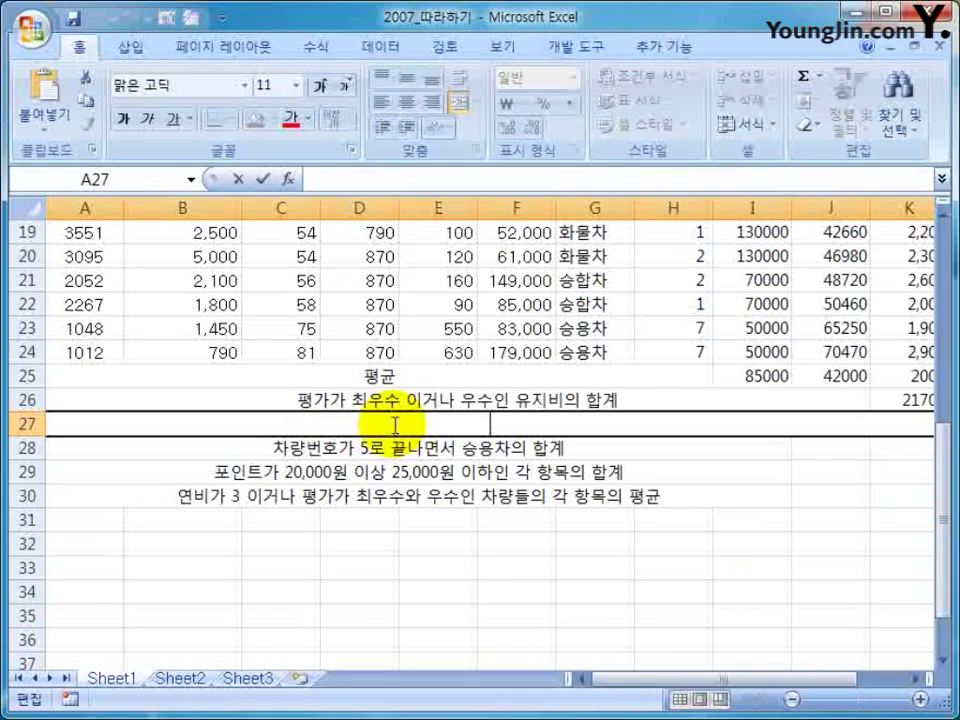
type("'")
key("ctrl+v")
key("Return")
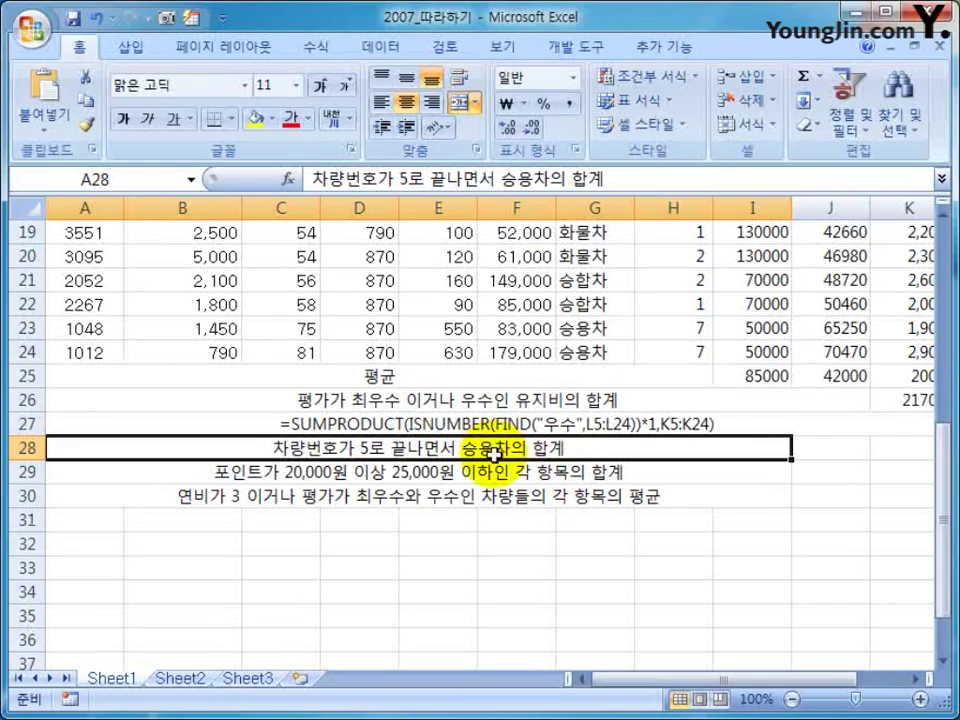
- Enter the criteria heading 차량번호 in B33 and the wildcard condition *5 in B34
key("Down")
key("Down")
key("Down")
key("Down")
key("Down")
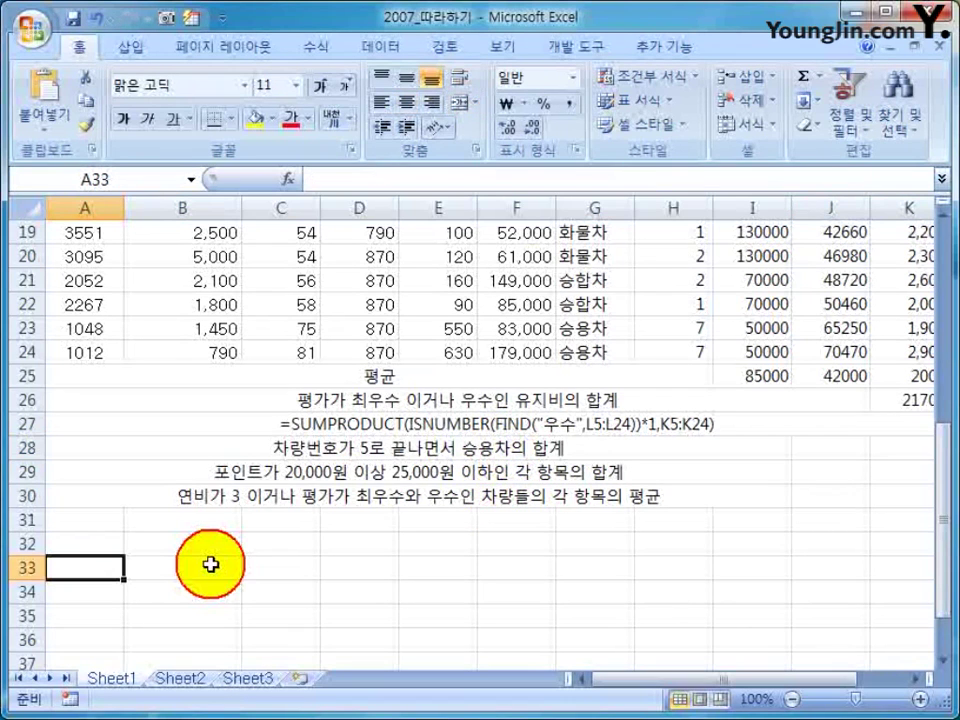
left_click(141, 566)
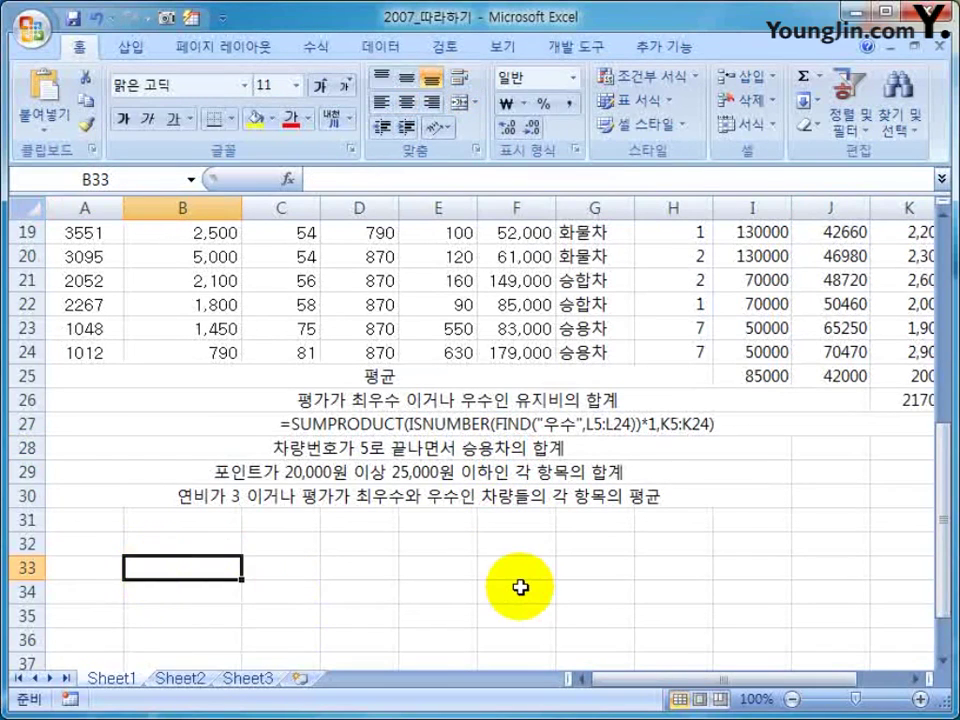
type("차량")
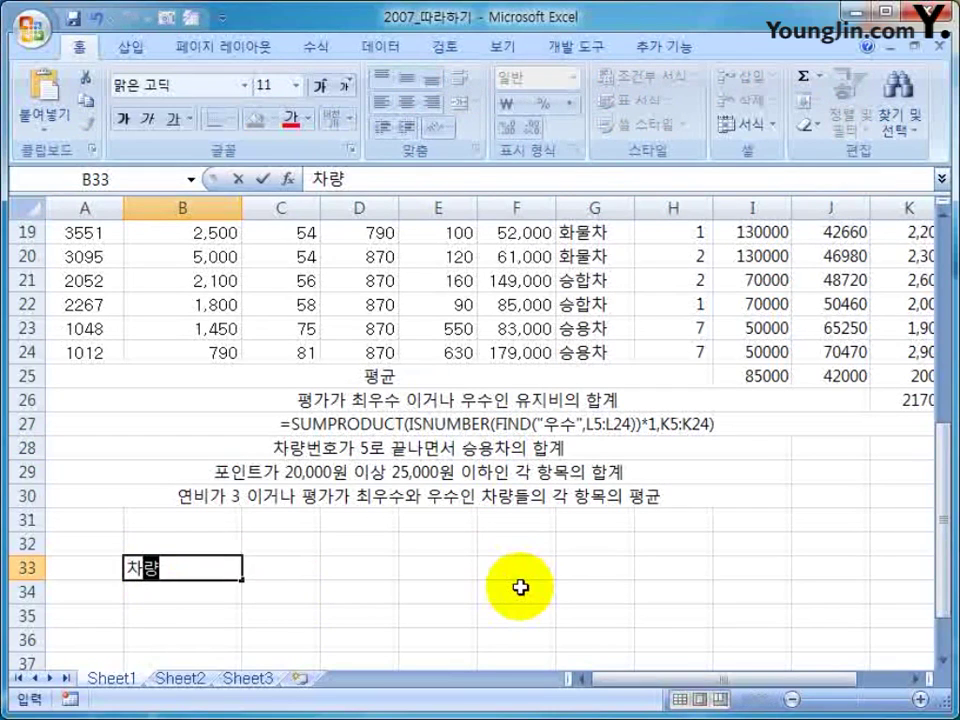
type("번호")
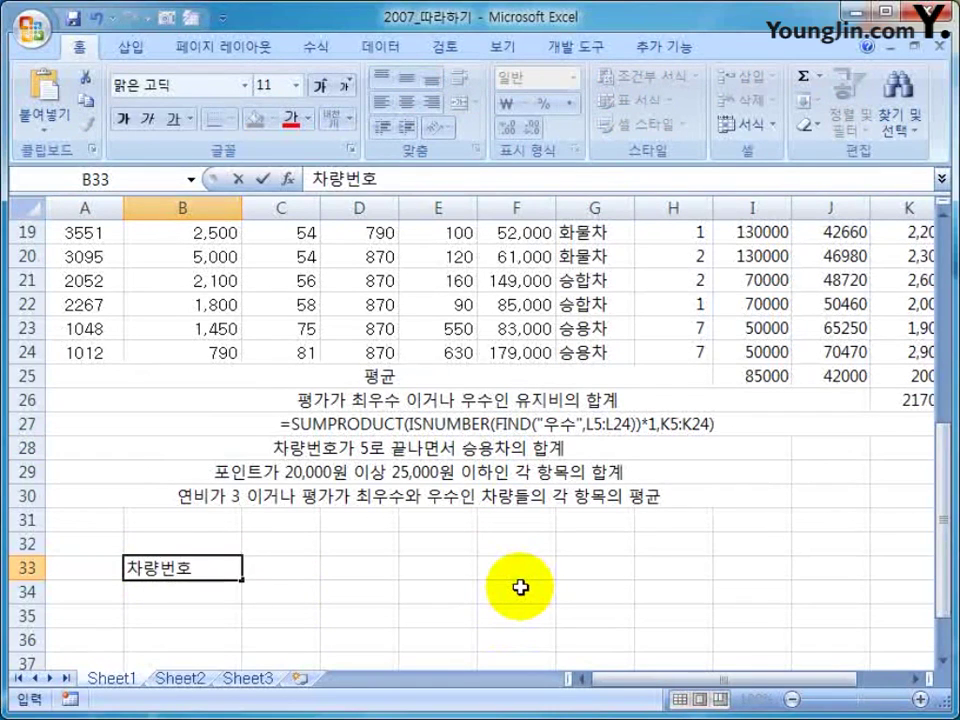
key("Return")
type("*")
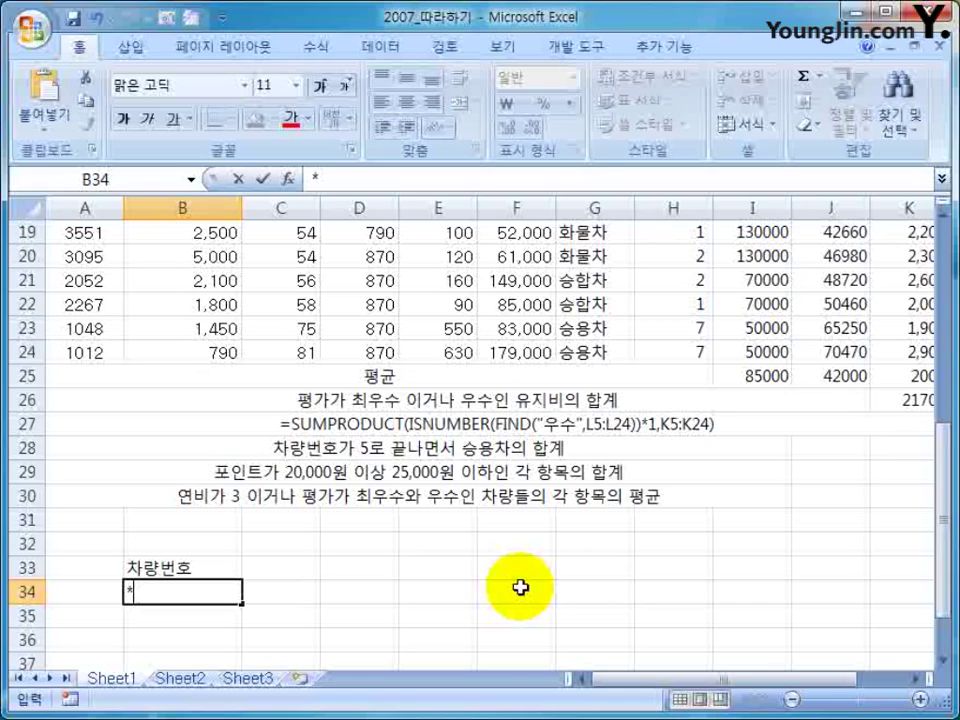
type("5")
key("Return")
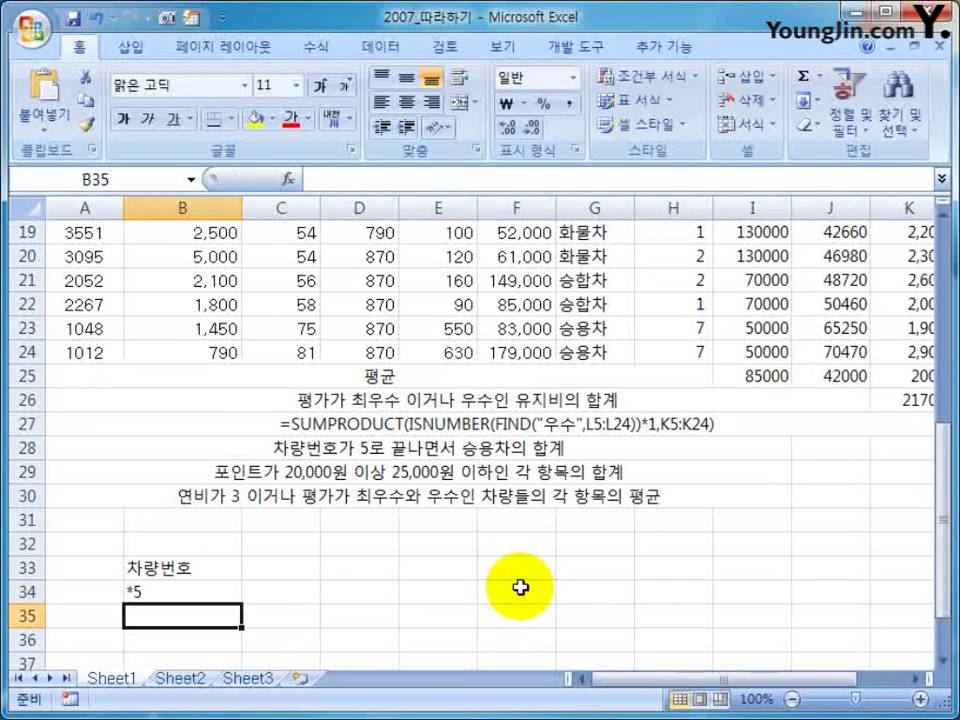
- Add a second criteria column with the heading 구분 in C33 and the condition 승용차 in C34
key("Up")
key("Up")
key("Right")
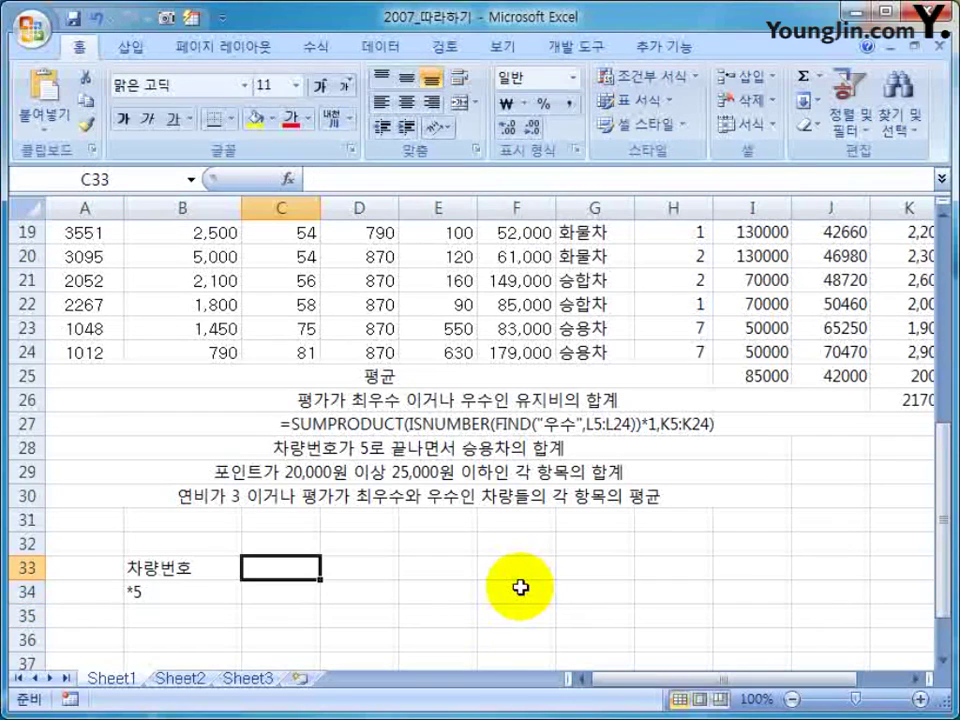
type("스")
key("BackSpace")
key("BackSpace")
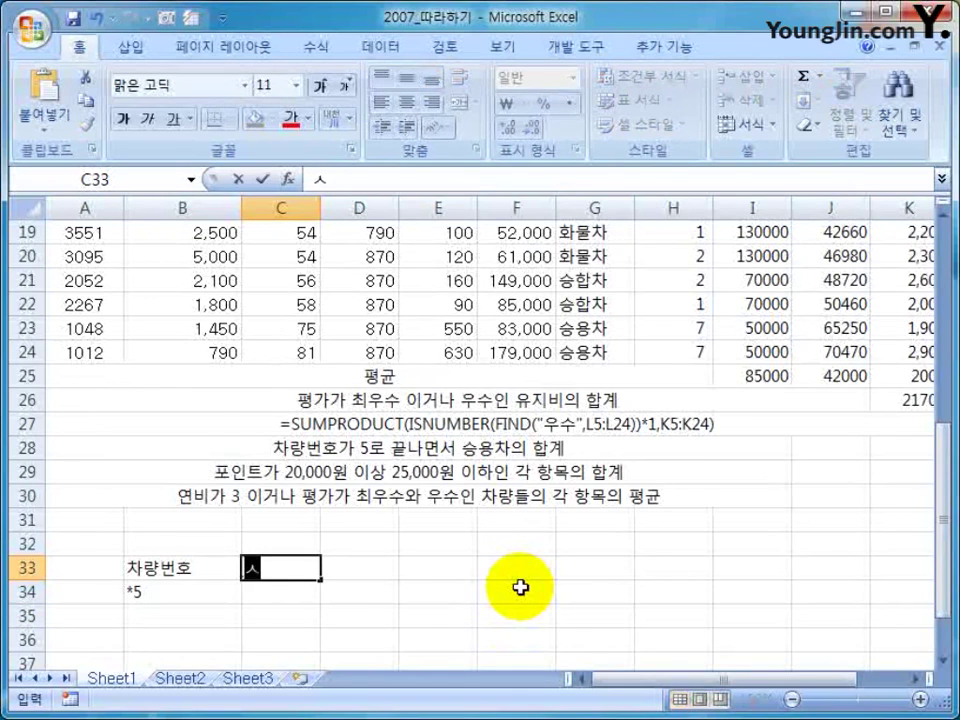
scroll(655, 341, "up", 6)
scroll(329, 572, "down", 6)
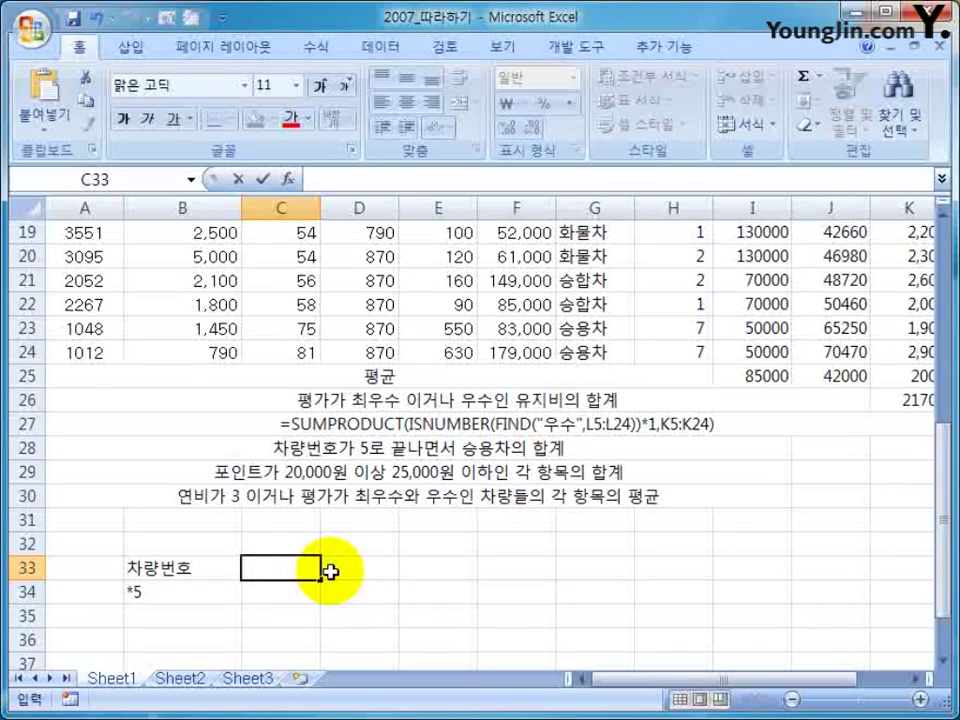
type("구분")
key("Return")
type("승용차")
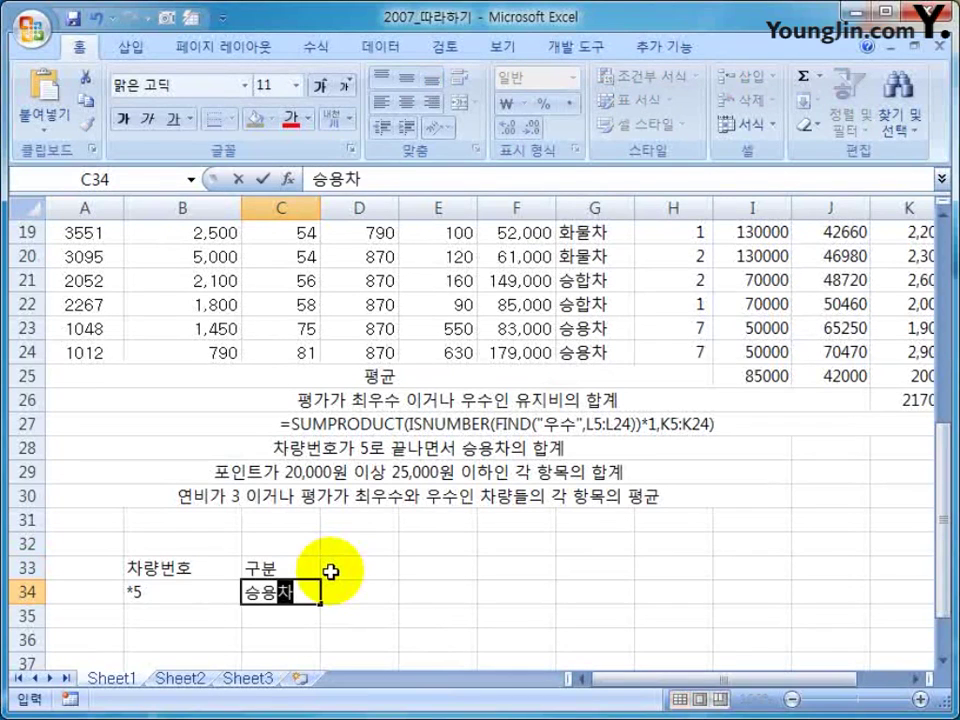
key("Return")
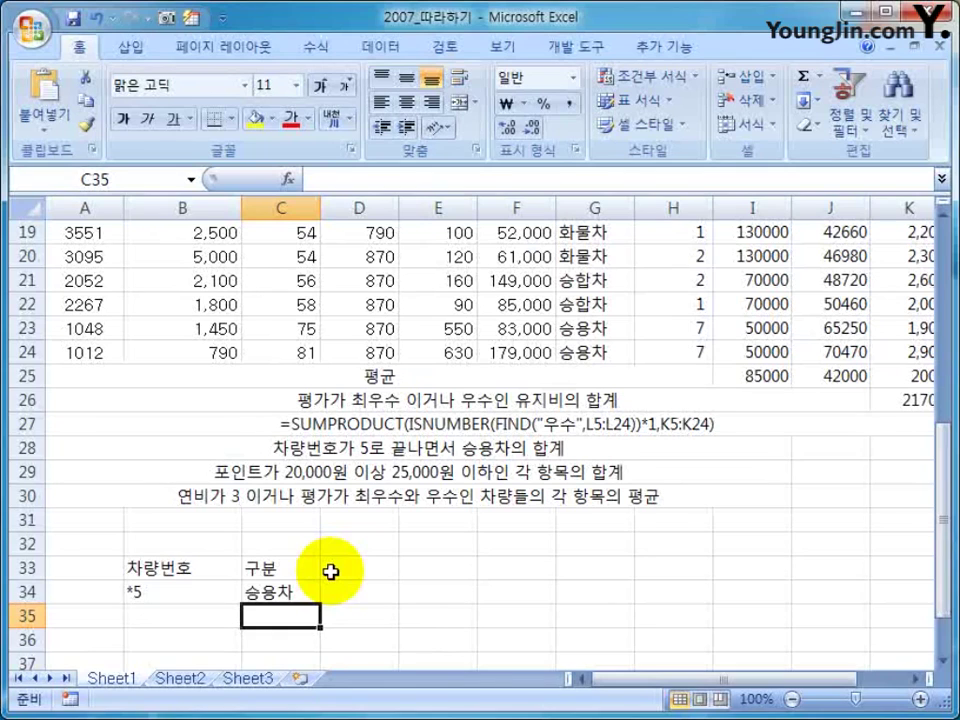
left_click(142, 590)
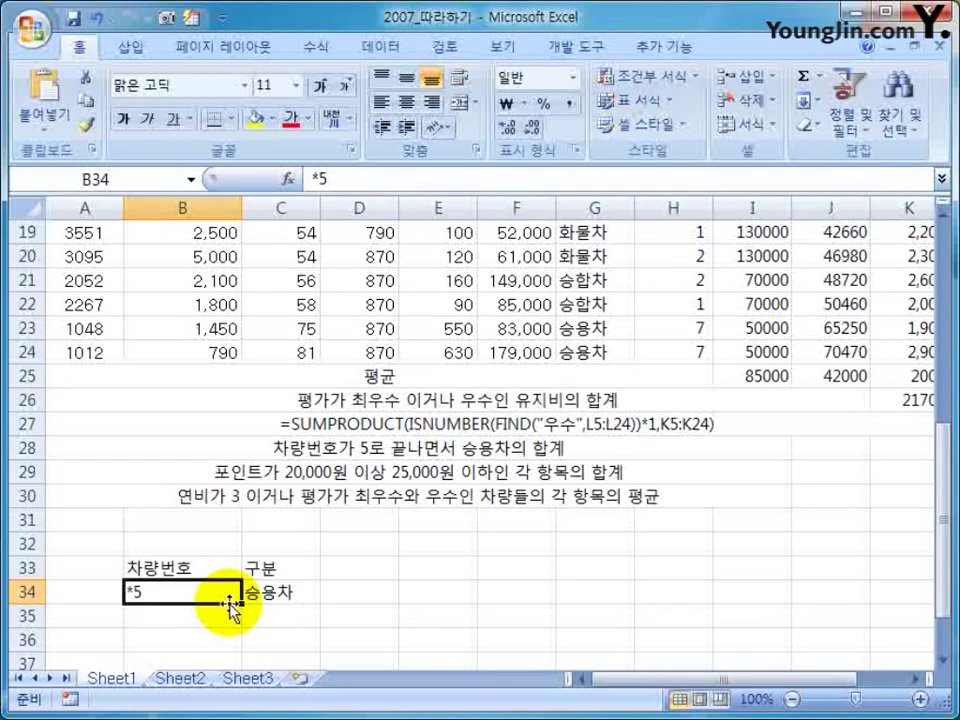
- Start a DSUM formula in J28 with the absolute range $A$4:$L$24 as its database
left_click(848, 449)
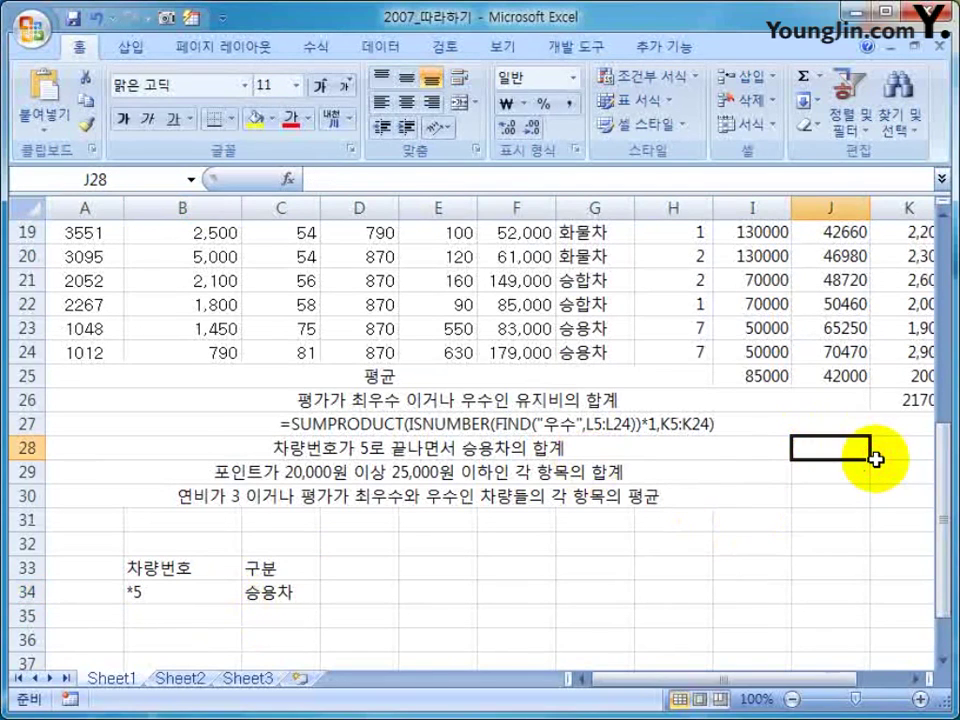
type("=dsu")
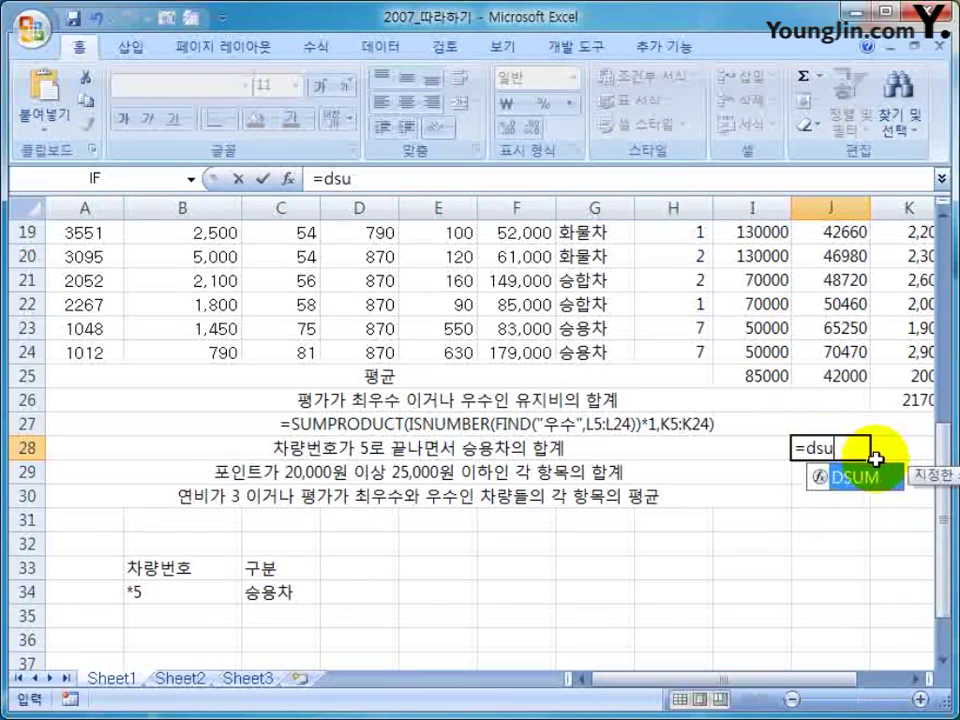
key("Tab")
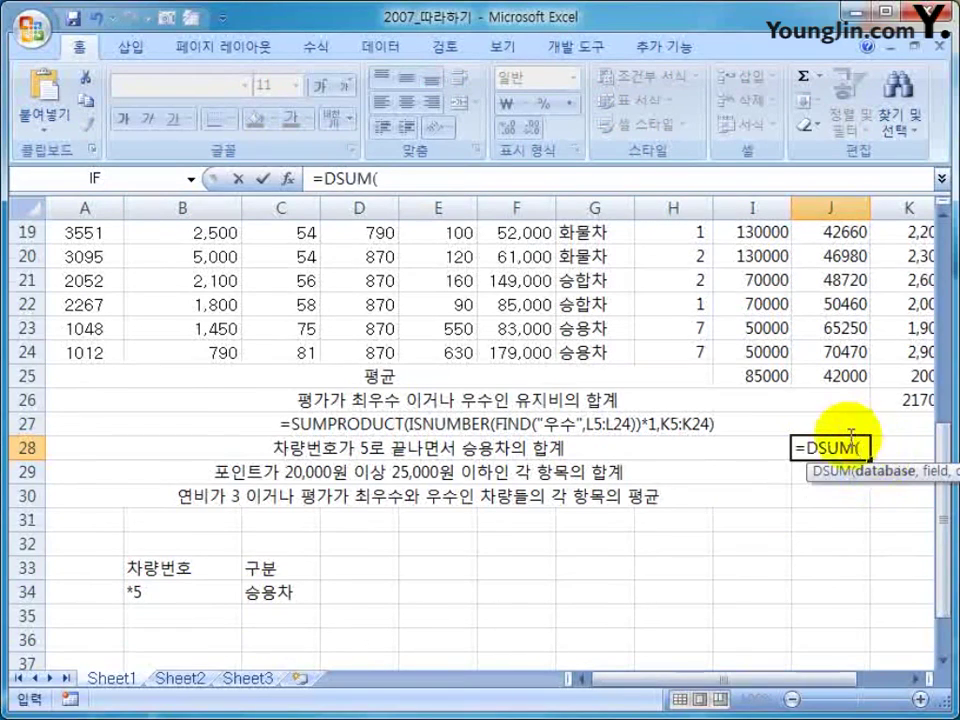
scroll(500, 430, "up", 6)
left_click(60, 322)
left_click_drag(60, 322, 790, 566)
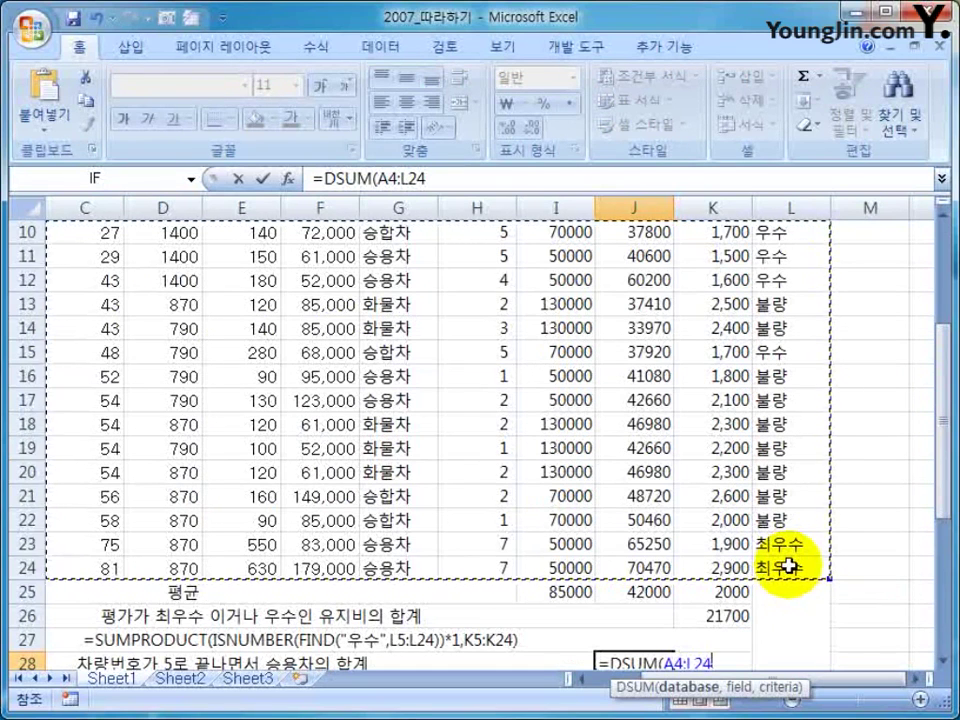
key("F4")
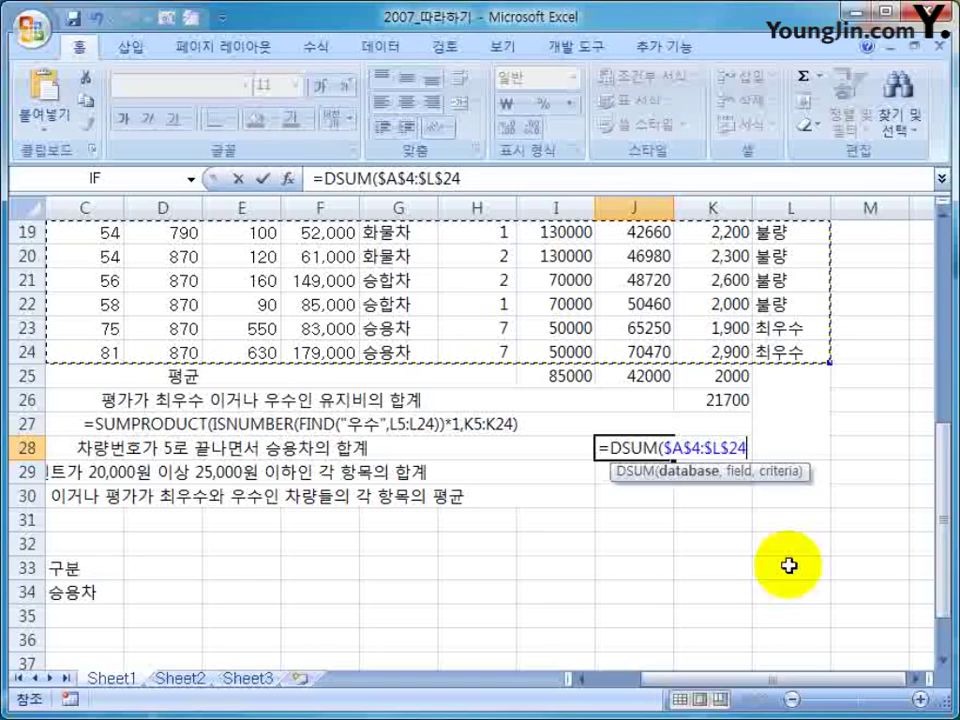
- Complete the DSUM formula in J28 with J4 as the field and B33:C34 as the criteria range
type(",")
scroll(583, 517, "up", 1)
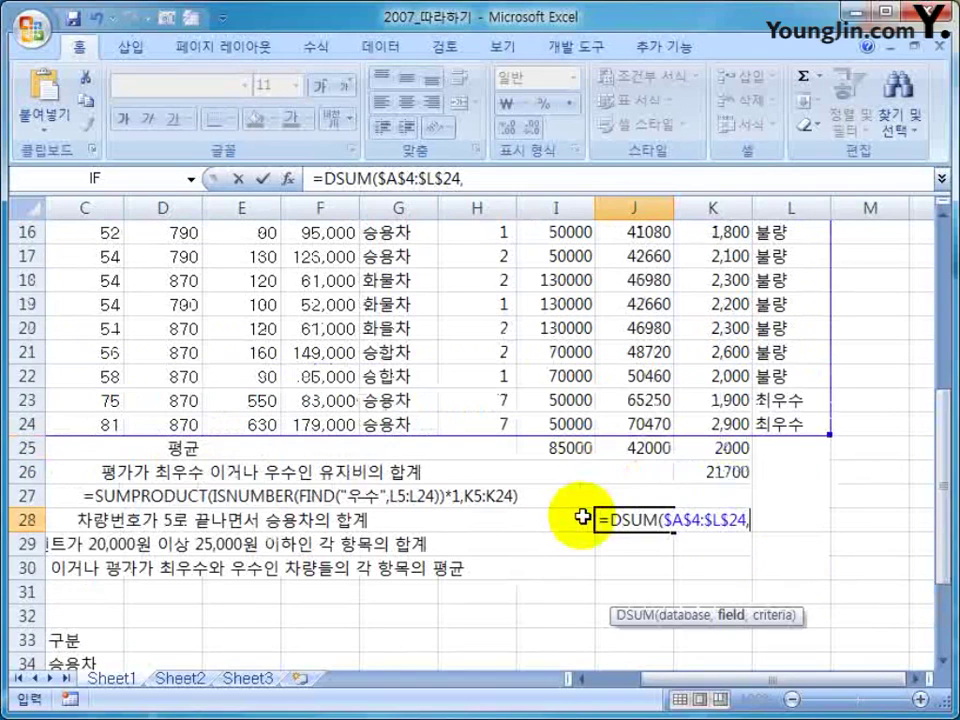
key("ctrl+Up")
key("ctrl+Up")
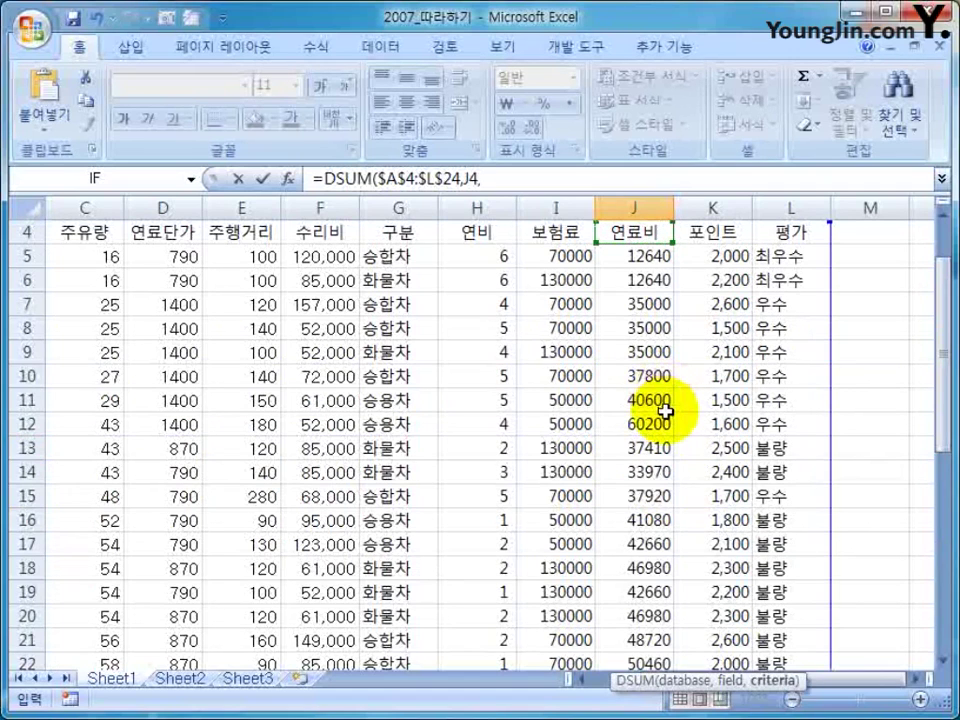
type(",")
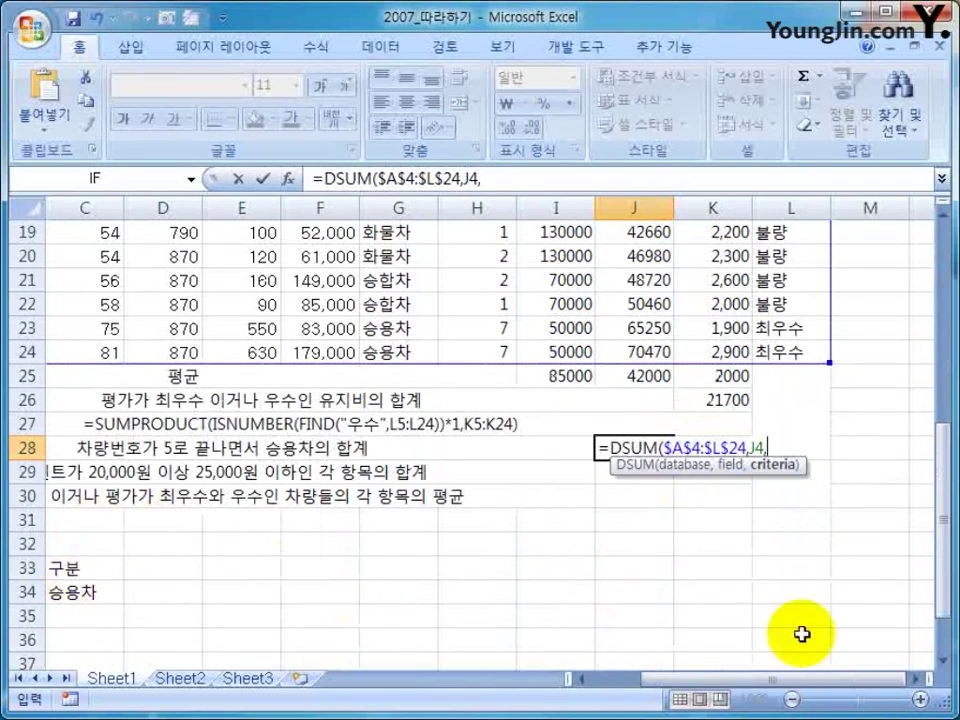
scroll(801, 632, "left", 2)
left_click(233, 568)
left_click_drag(233, 568, 274, 589)
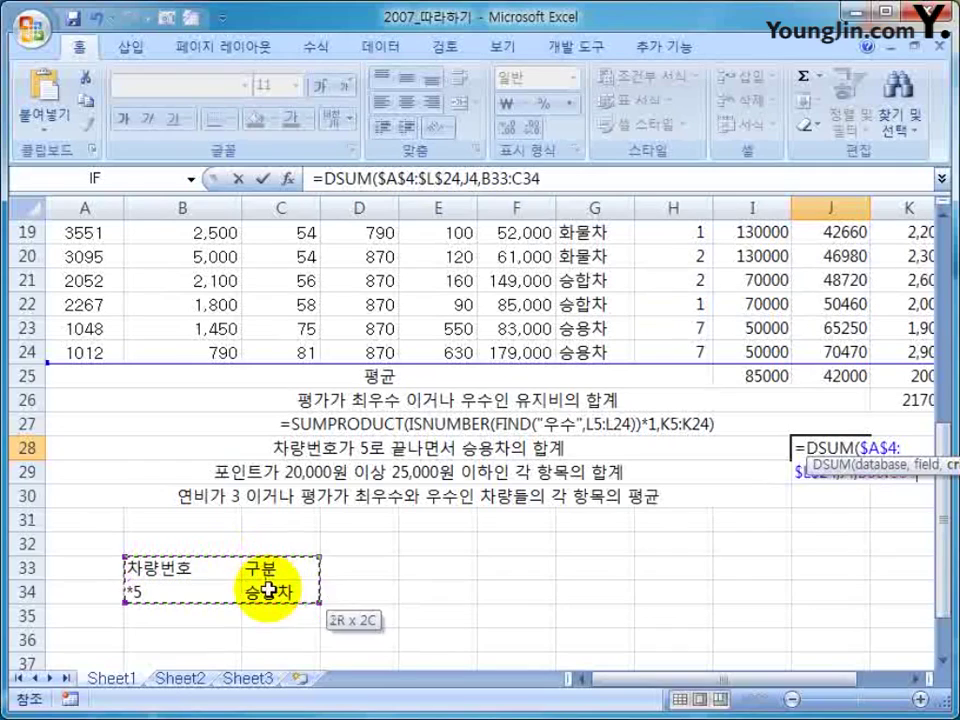
key("Return")
left_click(838, 443)
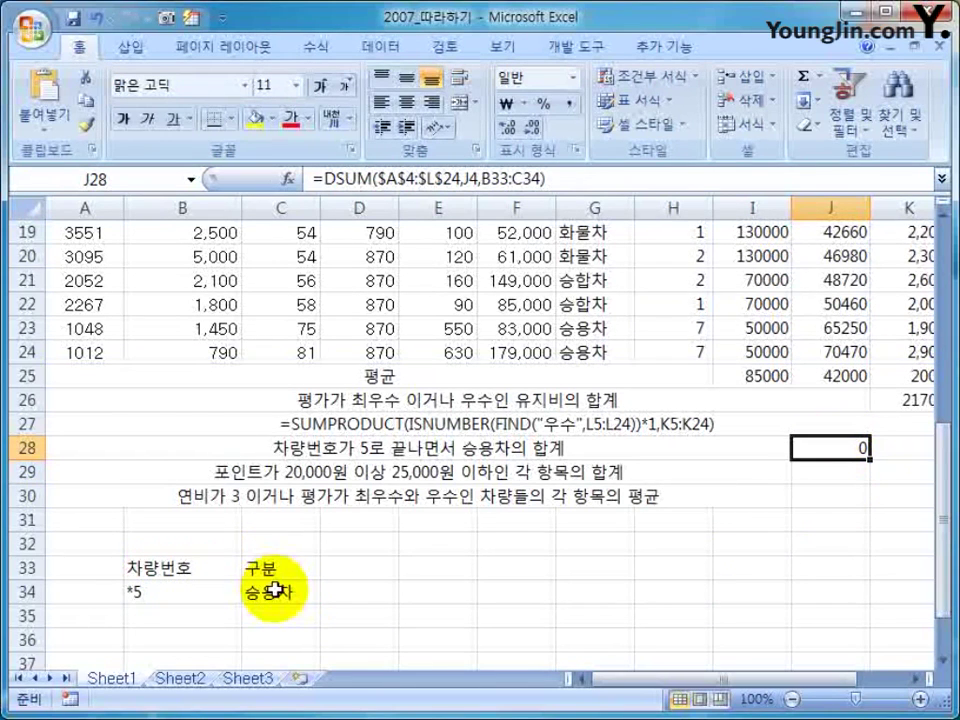
- Convert the vehicle numbers in A5:A9 to text by putting an apostrophe before each number
left_click(166, 593)
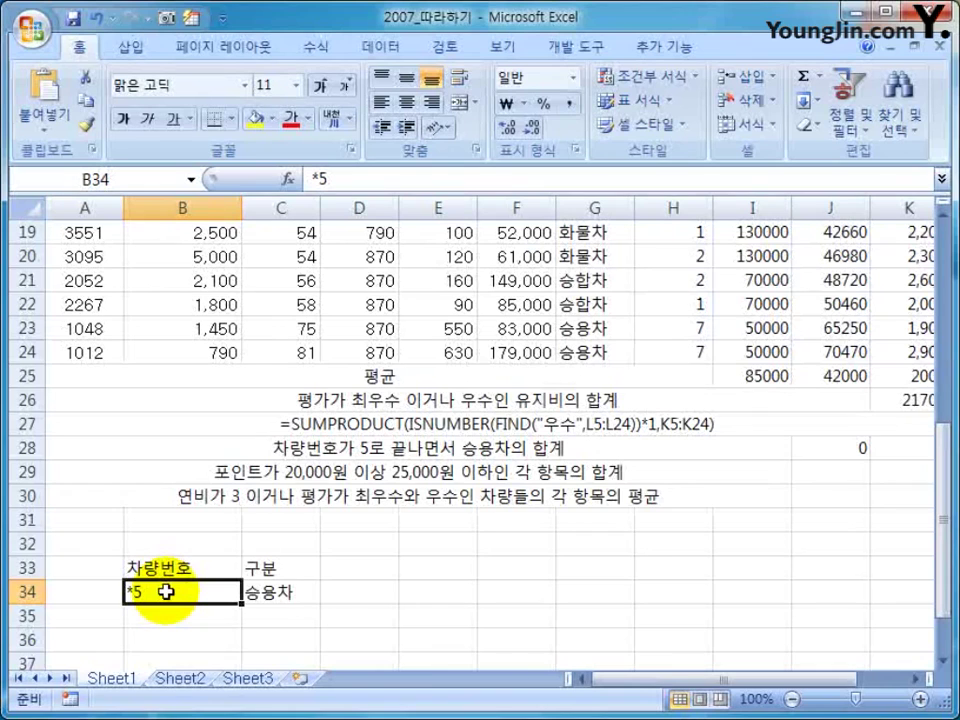
scroll(60, 333, "up", 6)
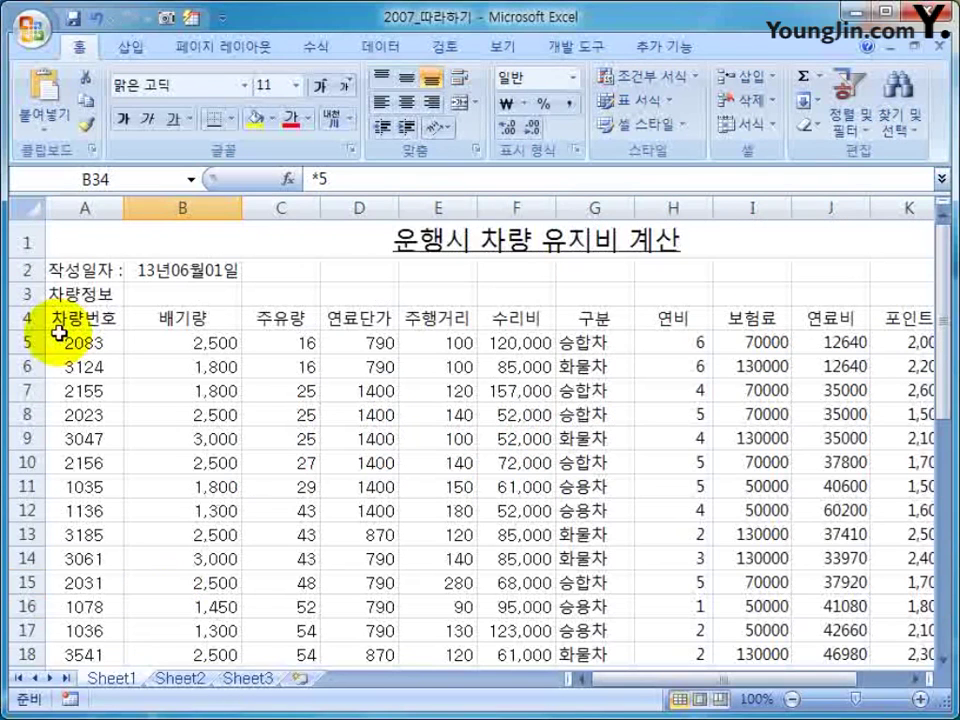
double_click(50, 340)
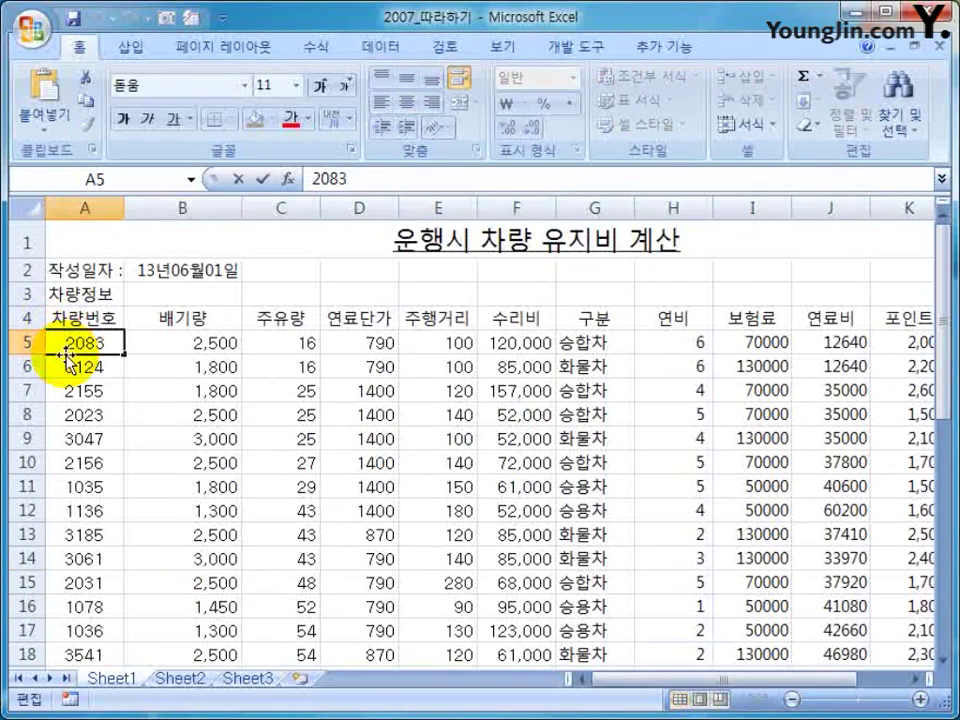
double_click(60, 366)
double_click(58, 390)
double_click(58, 413)
left_click(57, 437)
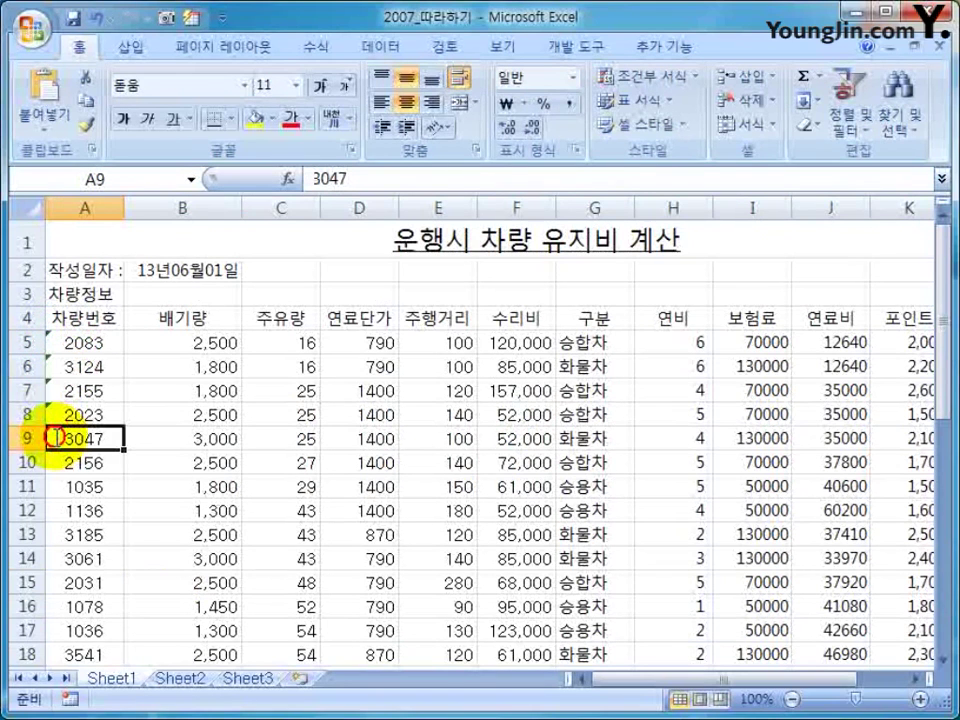
double_click(57, 437)
type("'")
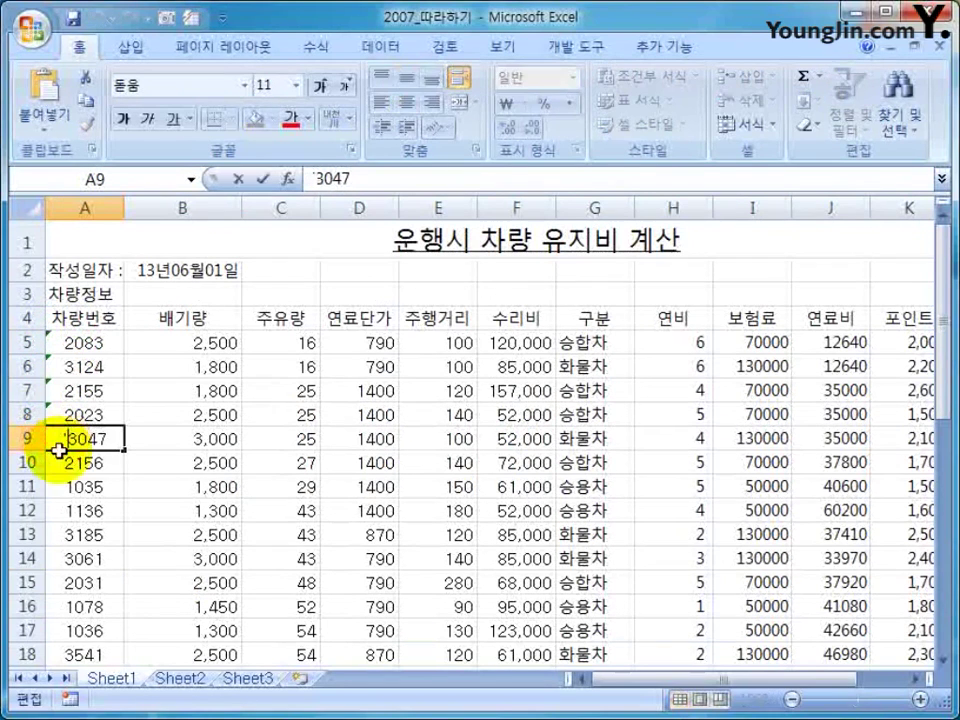
- Prefix the vehicle numbers in A10:A14 with an apostrophe so they are stored as text
double_click(60, 462)
type("'")
double_click(60, 486)
type("'")
double_click(60, 510)
type("'")
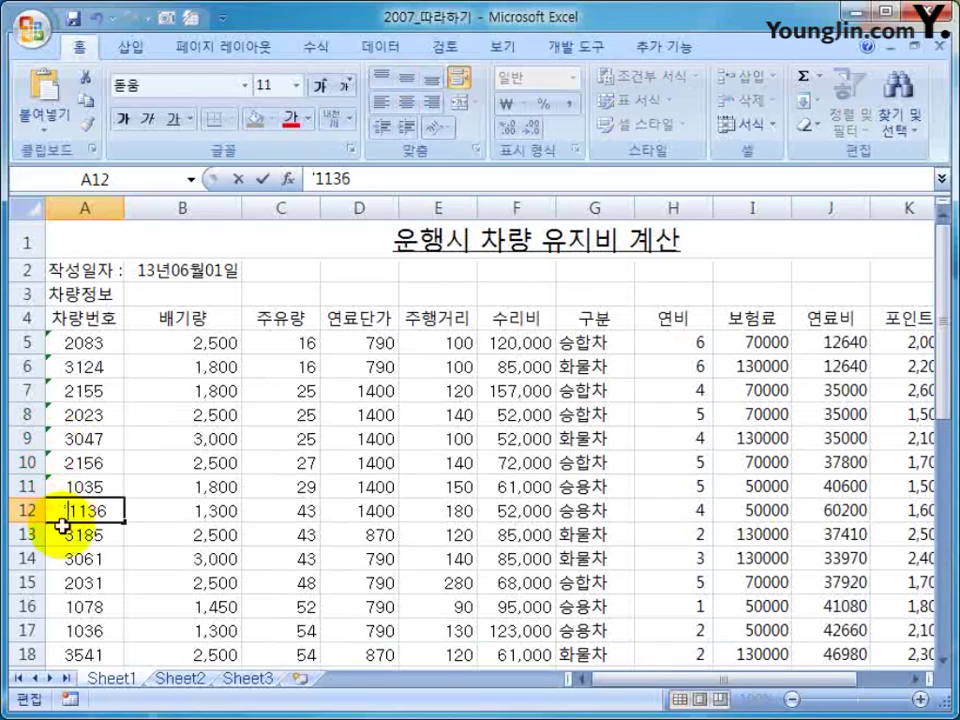
double_click(55, 534)
type("'")
left_click(62, 558)
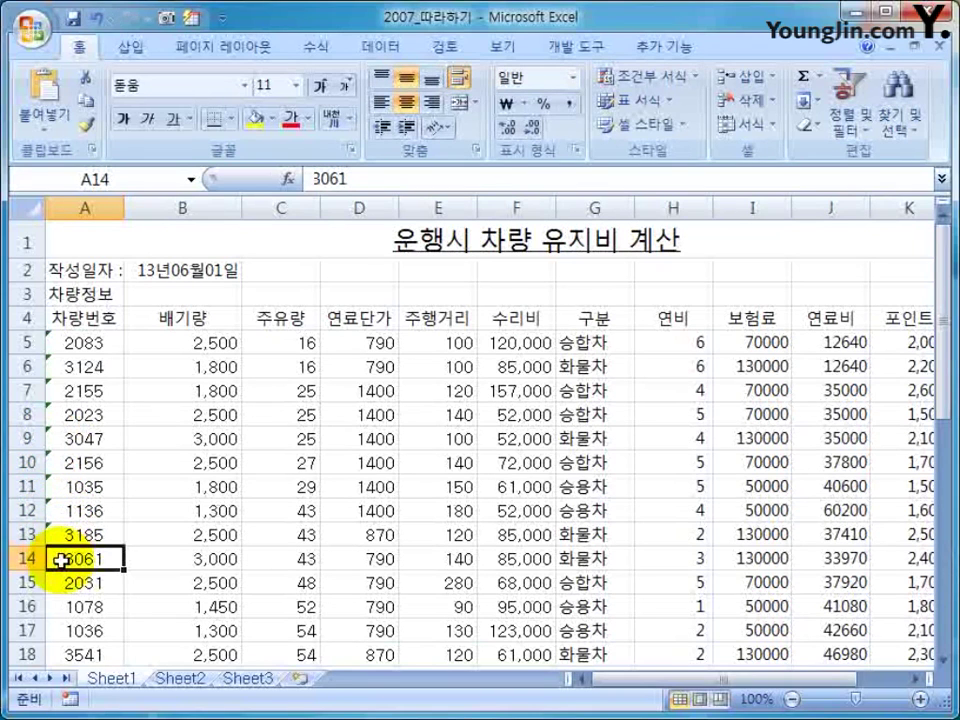
double_click(58, 558)
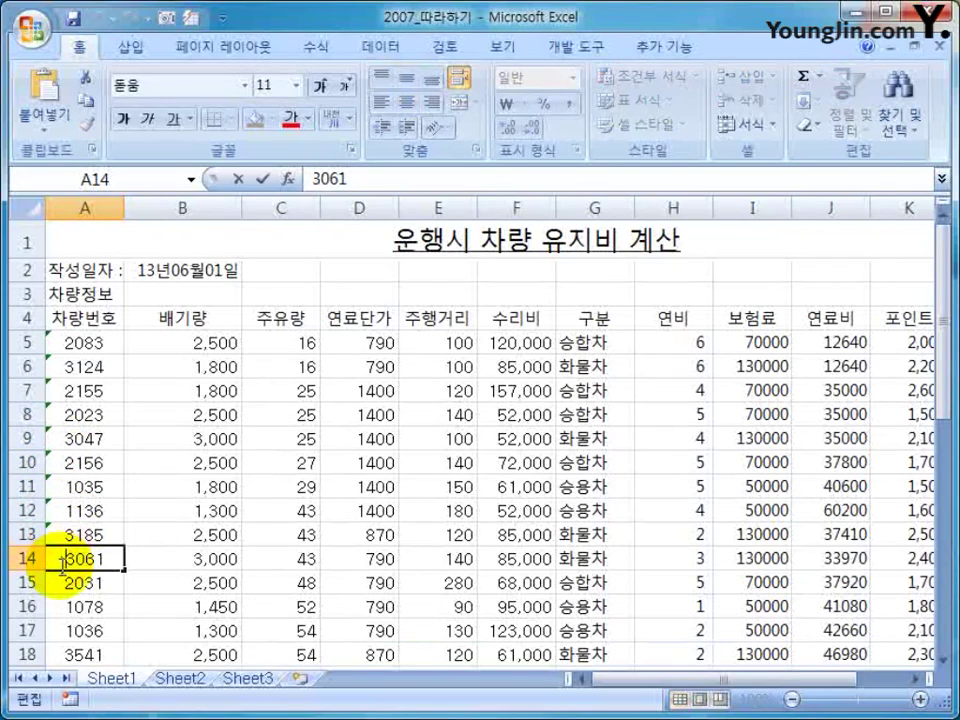
type("'")
- Add a leading apostrophe to each vehicle number in A15:A21 to turn it into text
left_click(60, 583)
scroll(60, 576, "down", 2)
left_click(57, 520)
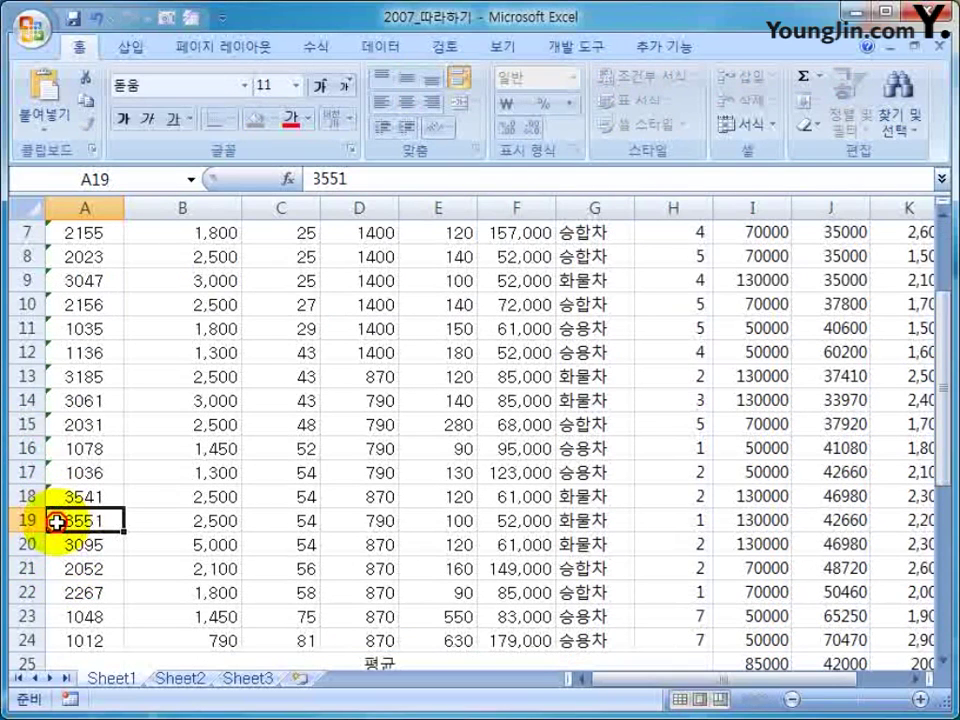
double_click(57, 520)
type("'")
left_click(62, 543)
double_click(62, 543)
type("'")
left_click(58, 566)
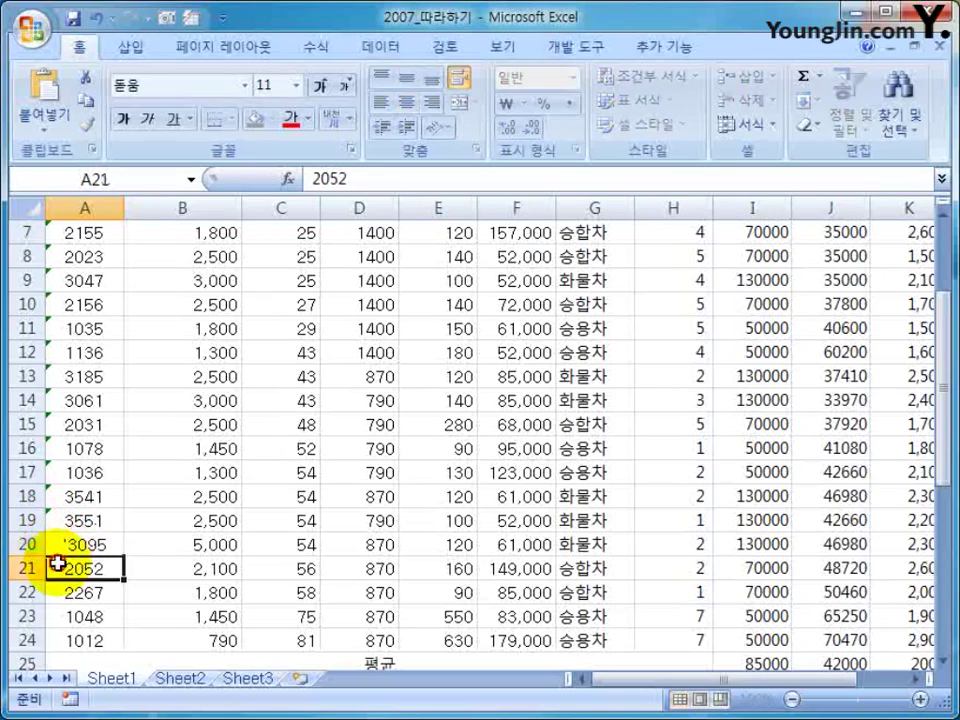
double_click(60, 567)
type("'")
- Turn the remaining vehicle numbers in A22:A24 into text with a leading apostrophe, and check the DSUM result in J28
scroll(70, 500, "down", 5)
scroll(70, 400, "up", 1)
double_click(62, 350)
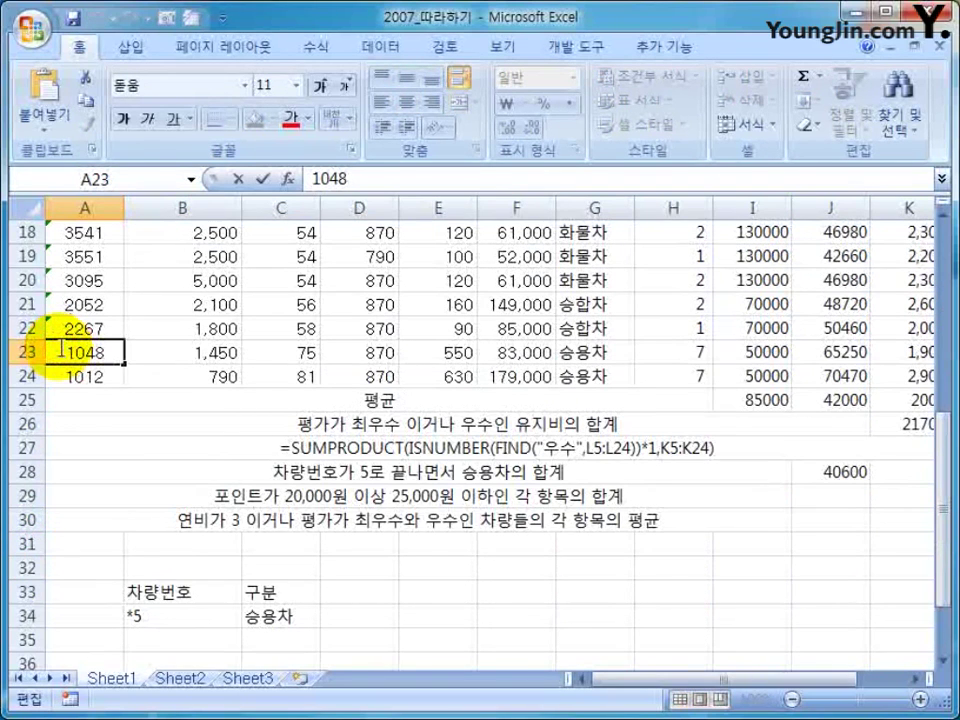
type("'")
left_click(62, 375)
double_click(62, 375)
type("'")
key("Return")
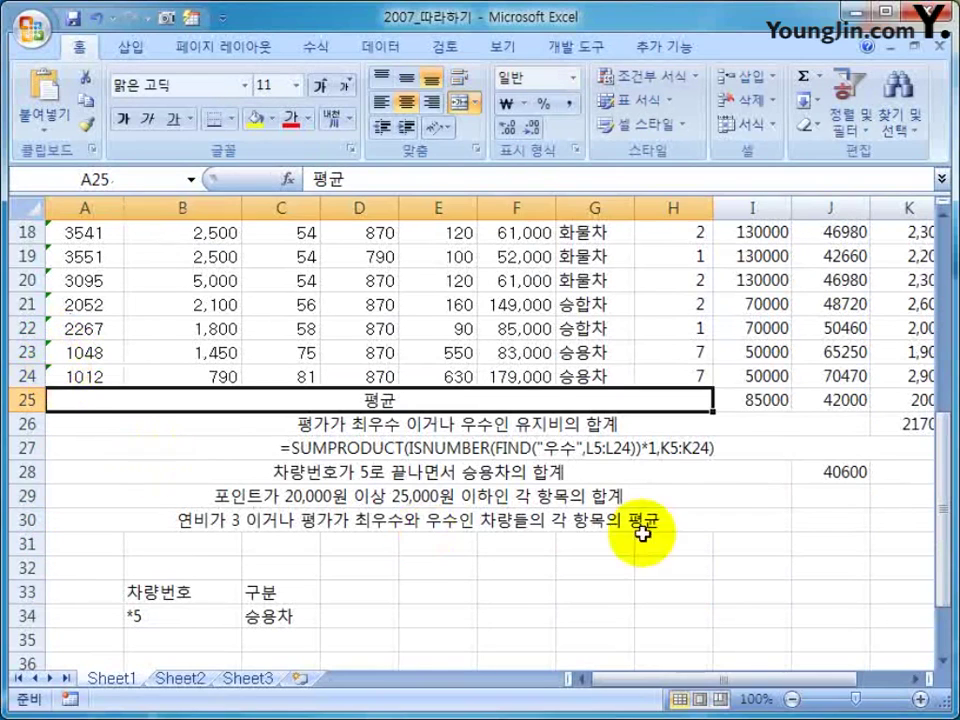
left_click(848, 474)
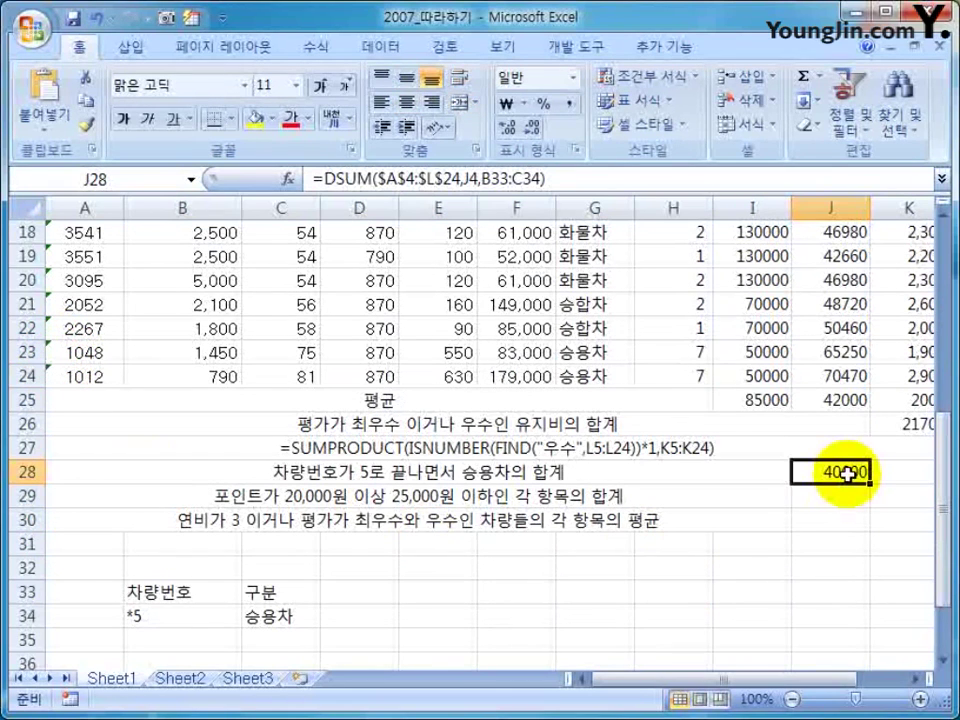
left_click(74, 377)
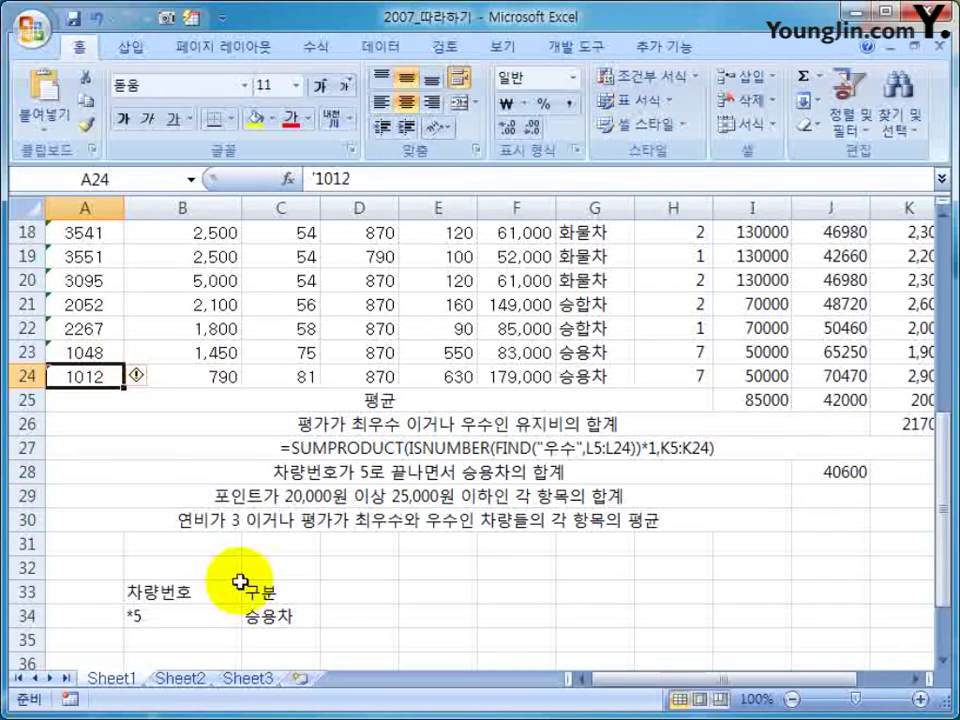
left_click(443, 598)
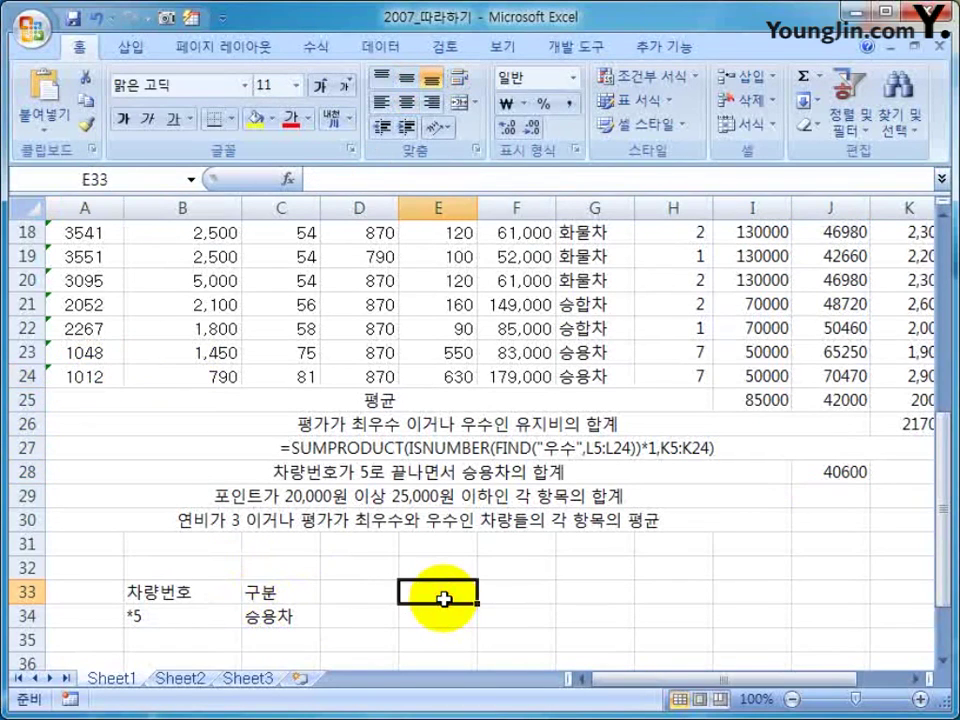
left_click(157, 641)
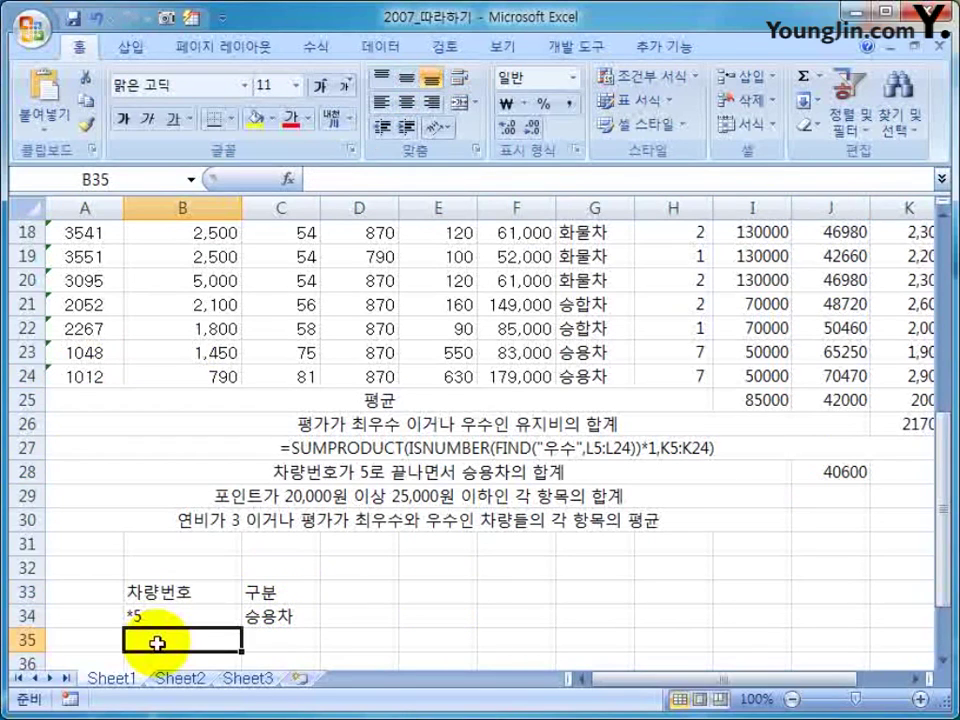
- Enter the header 포인트 in both B36 and C36 to start a second criteria range
scroll(157, 641, "down", 1)
left_click(144, 589)
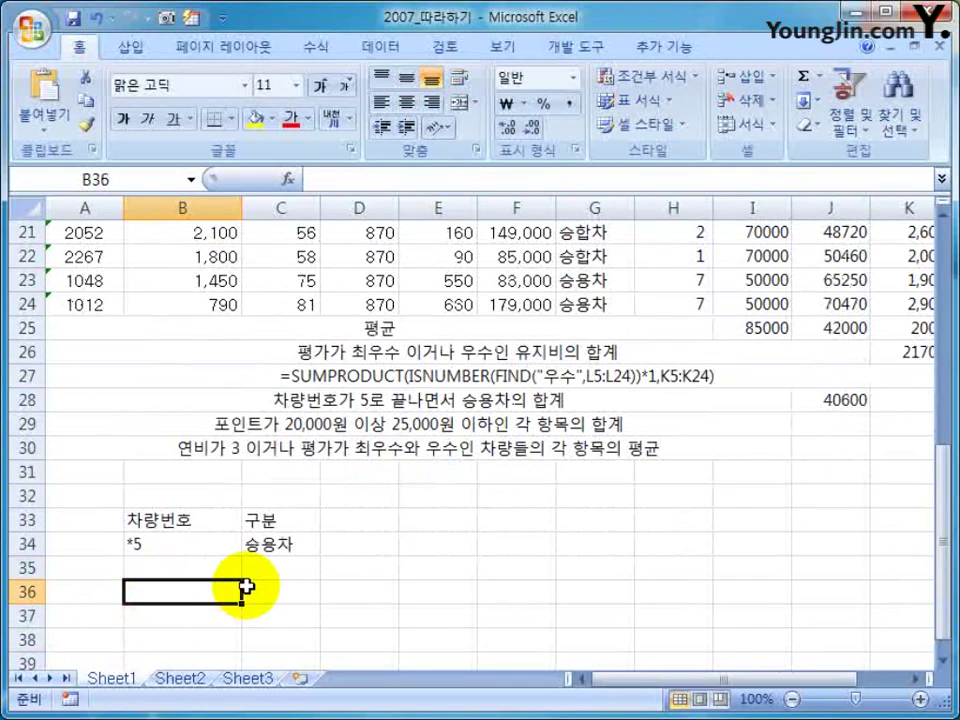
type("vh")
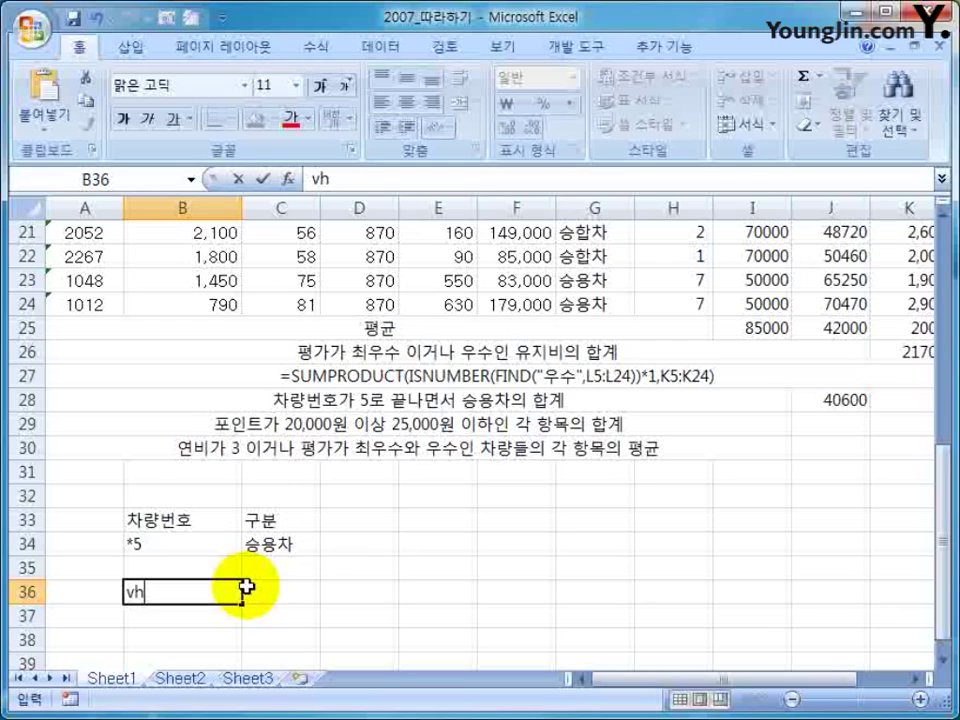
key("BackSpace")
key("BackSpace")
type("포인트")
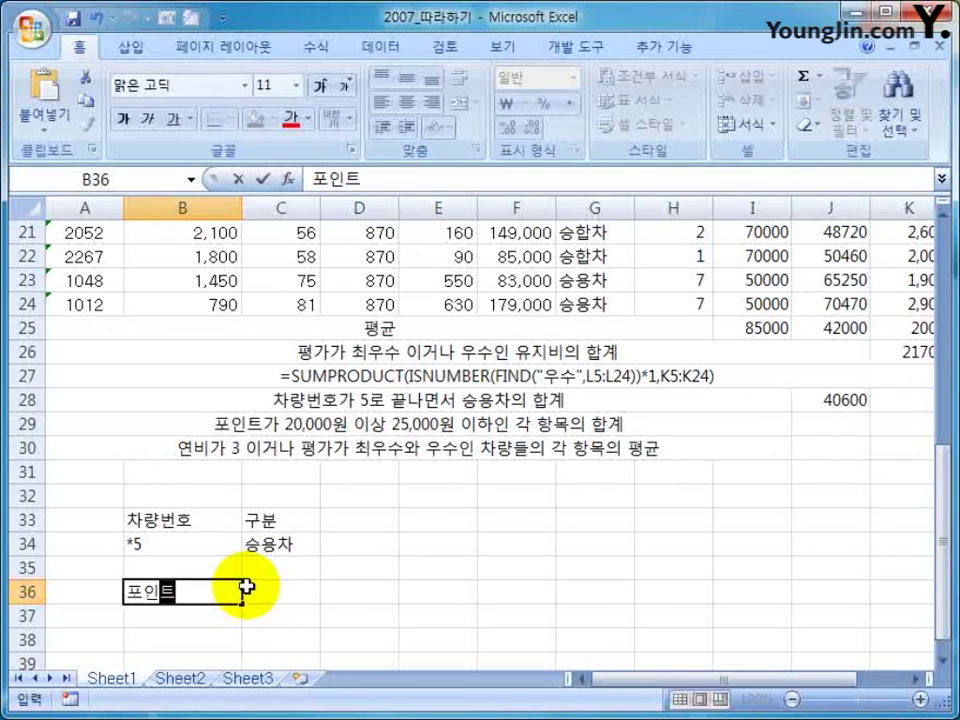
key("Return")
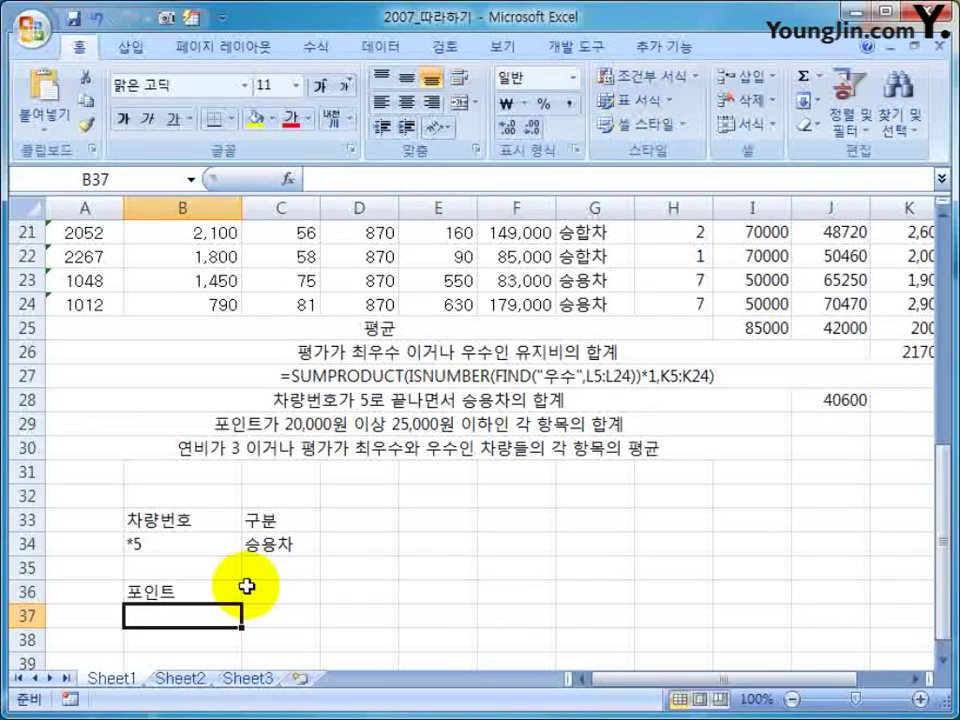
left_click(246, 587)
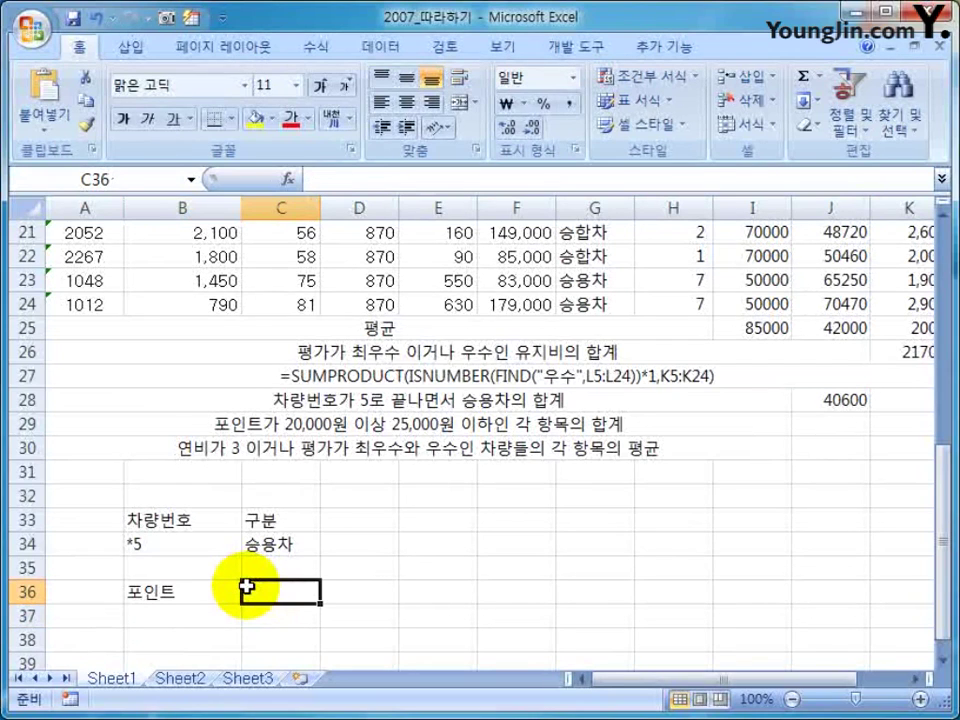
type("포인트")
key("Return")
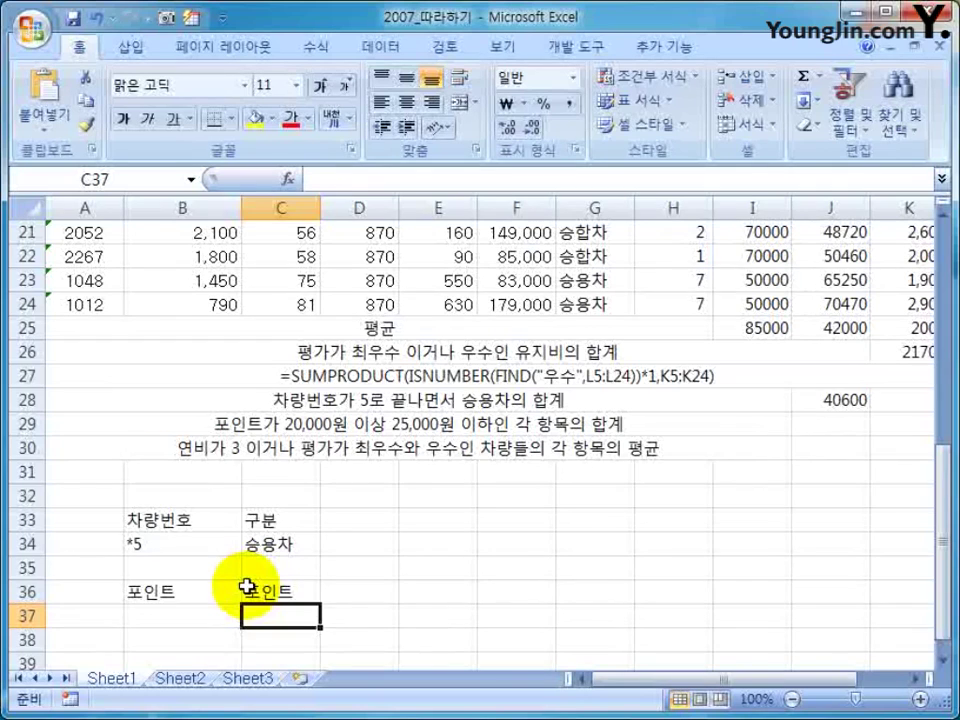
- Add the point limits below the two headers: >=20000 in B37 and <=25000 in C37
key("Left")
type(">=")
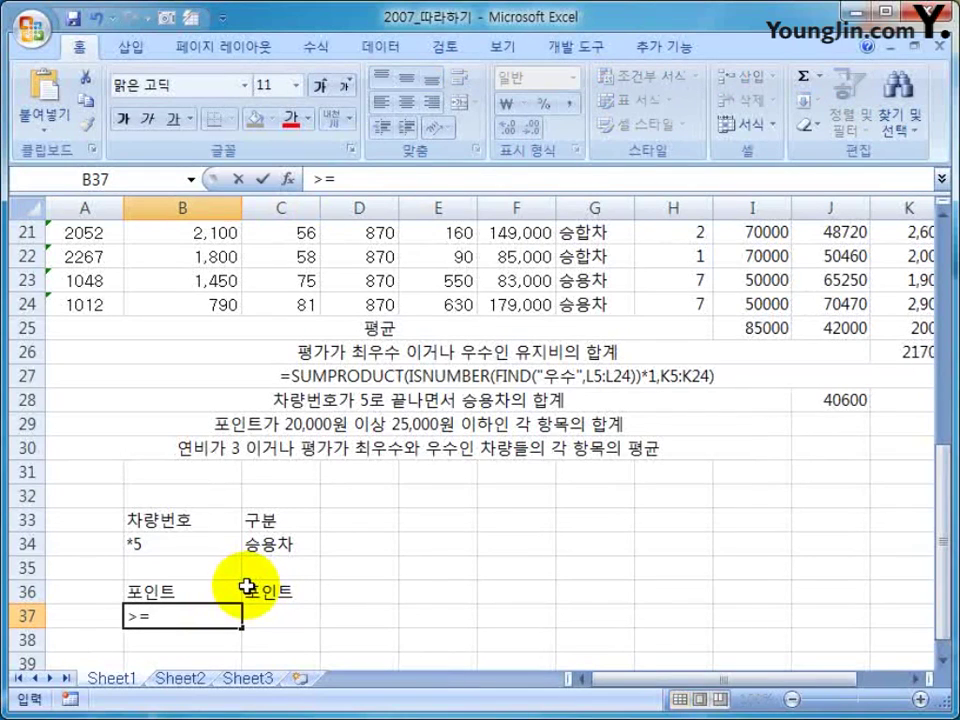
type("20000")
key("Right")
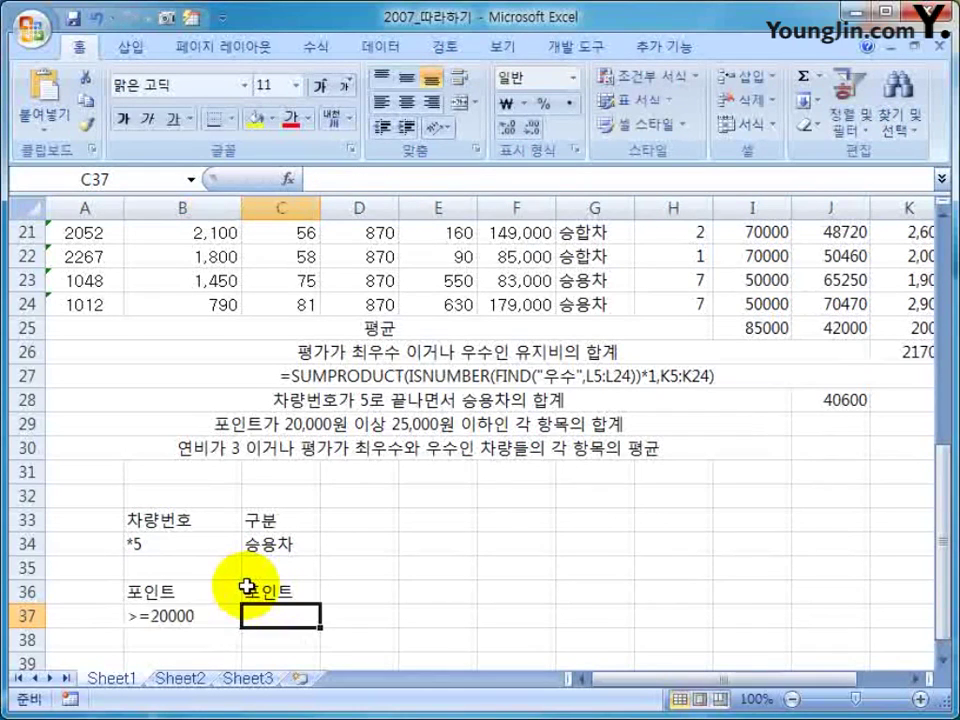
type("<=250000")
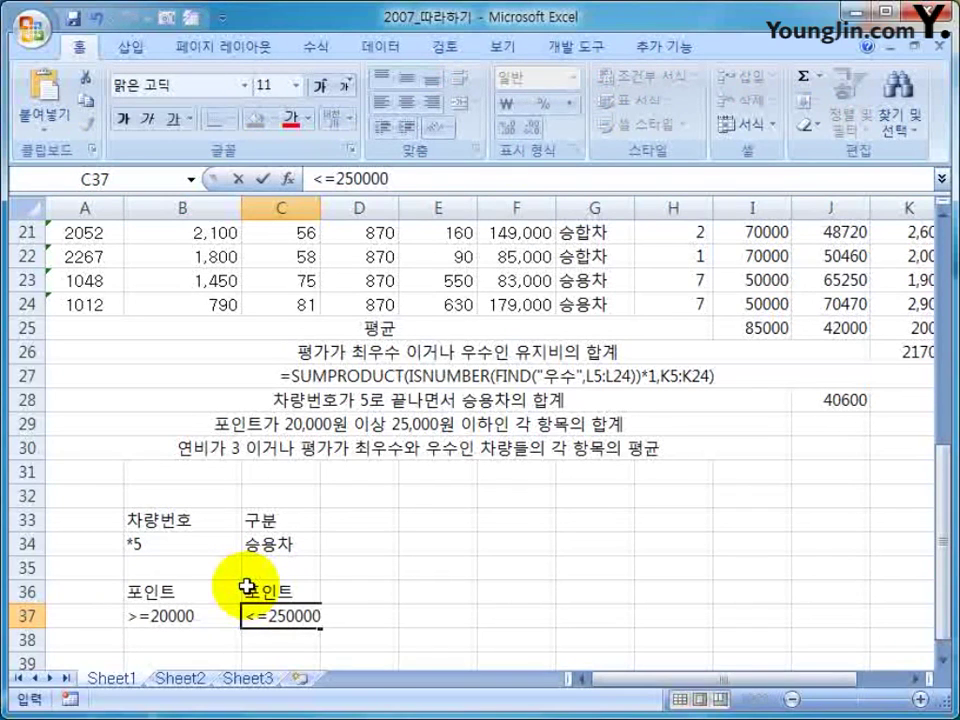
key("BackSpace")
key("Return")
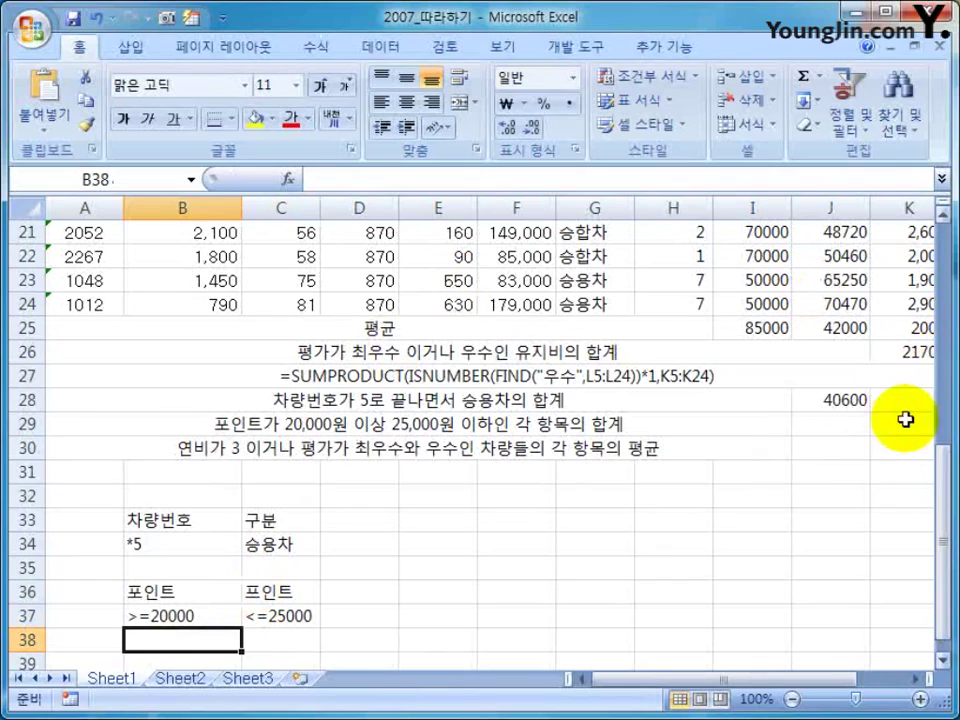
- Begin a DSUM formula in J29 with the absolute range $A$4:$L$24 as its database
left_click(830, 404)
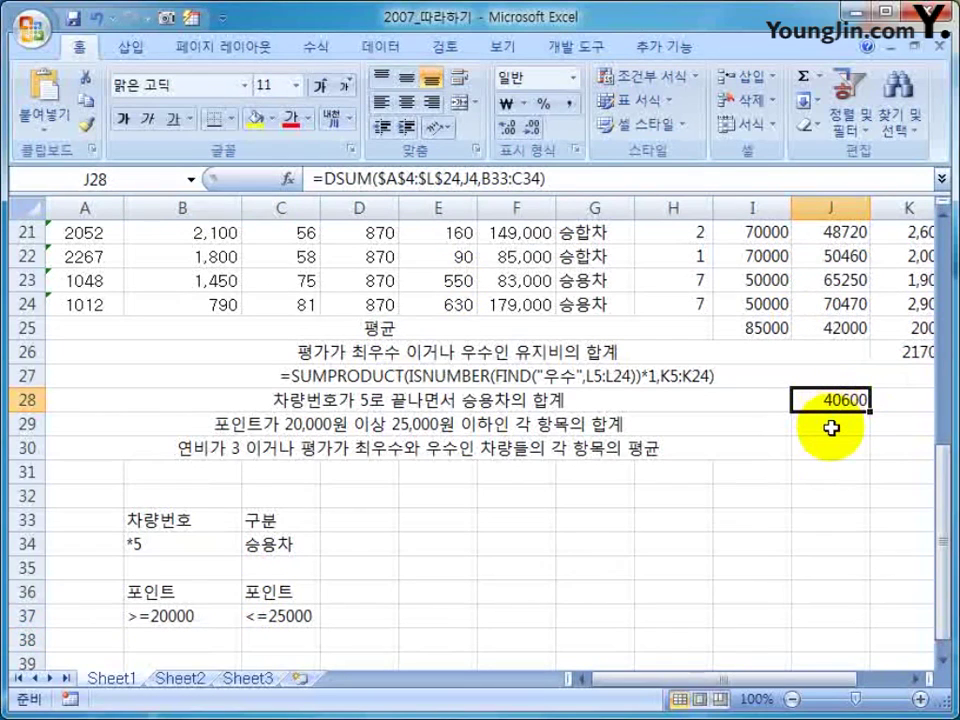
left_click(840, 430)
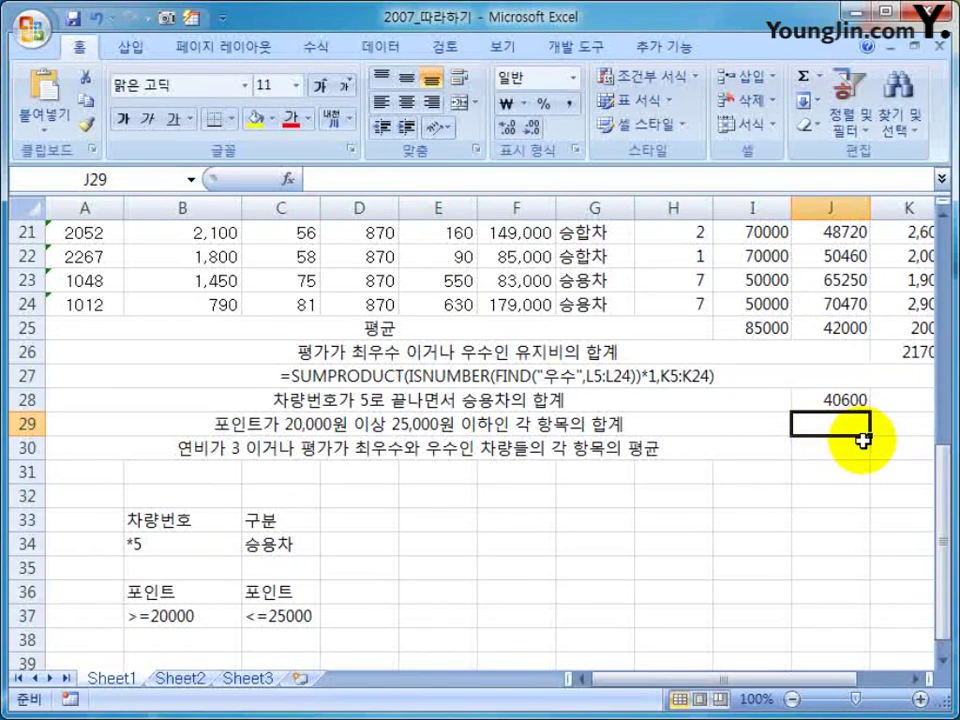
type("=")
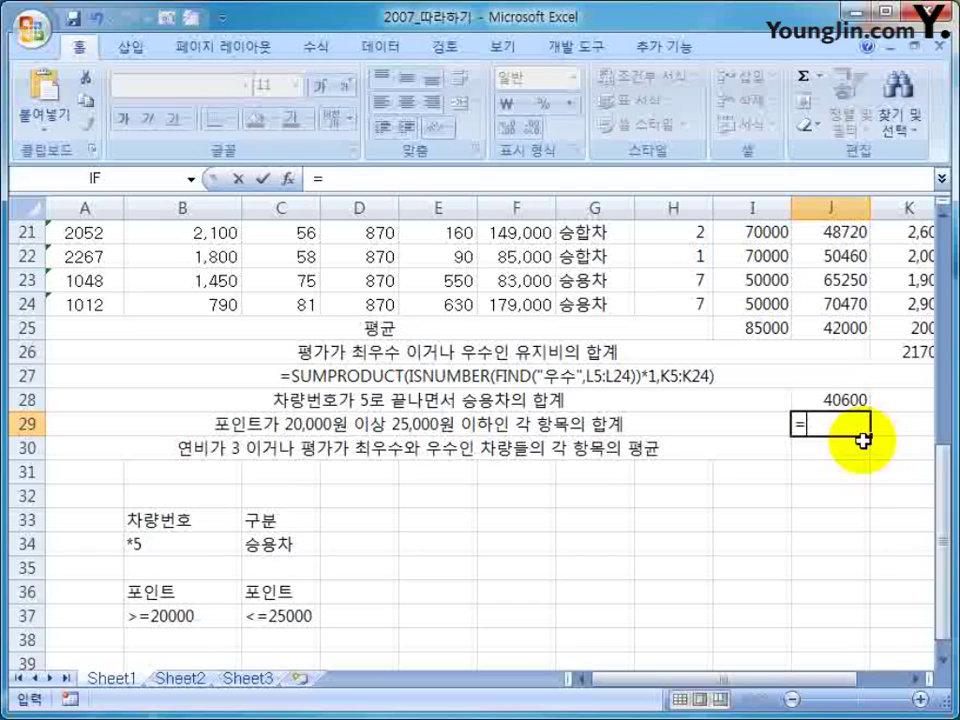
type("dsum")
key("Tab")
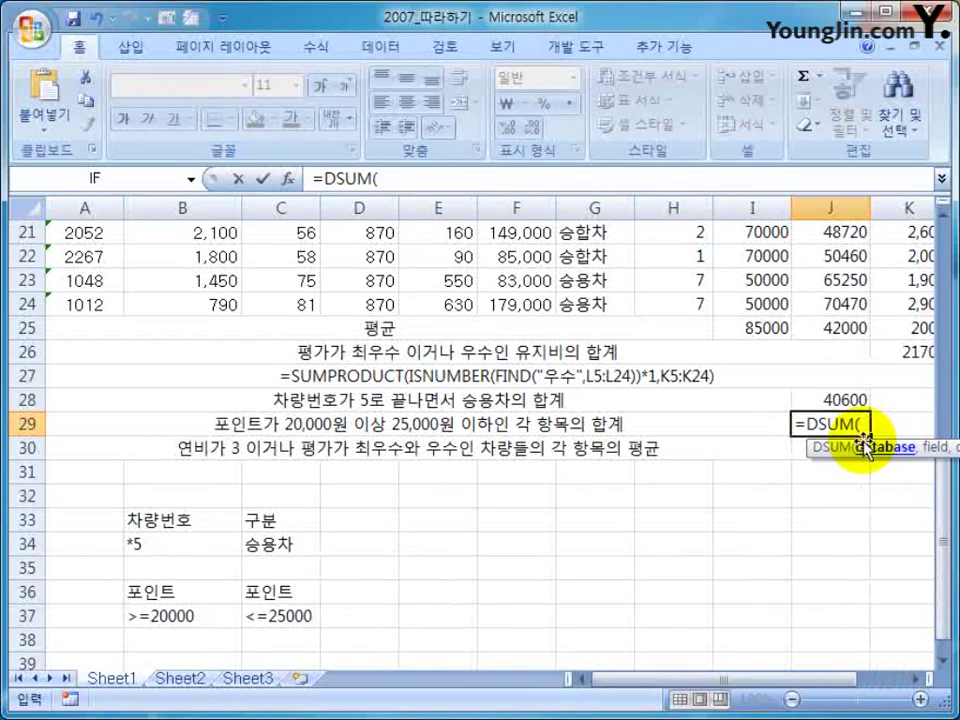
scroll(606, 480, "up", 7)
left_click_drag(85, 304, 767, 510)
key("F4")
type(",")
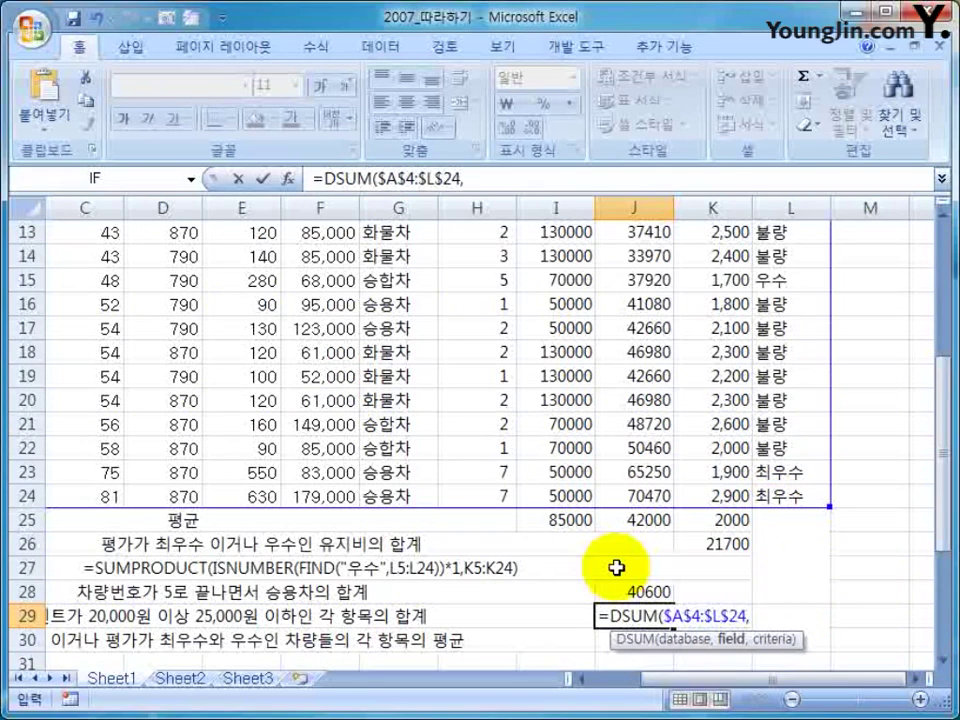
- Complete the J29 DSUM with the fuel cost header J4 as field and $B$36:$C$37 as absolute criteria
scroll(616, 567, "up", 4)
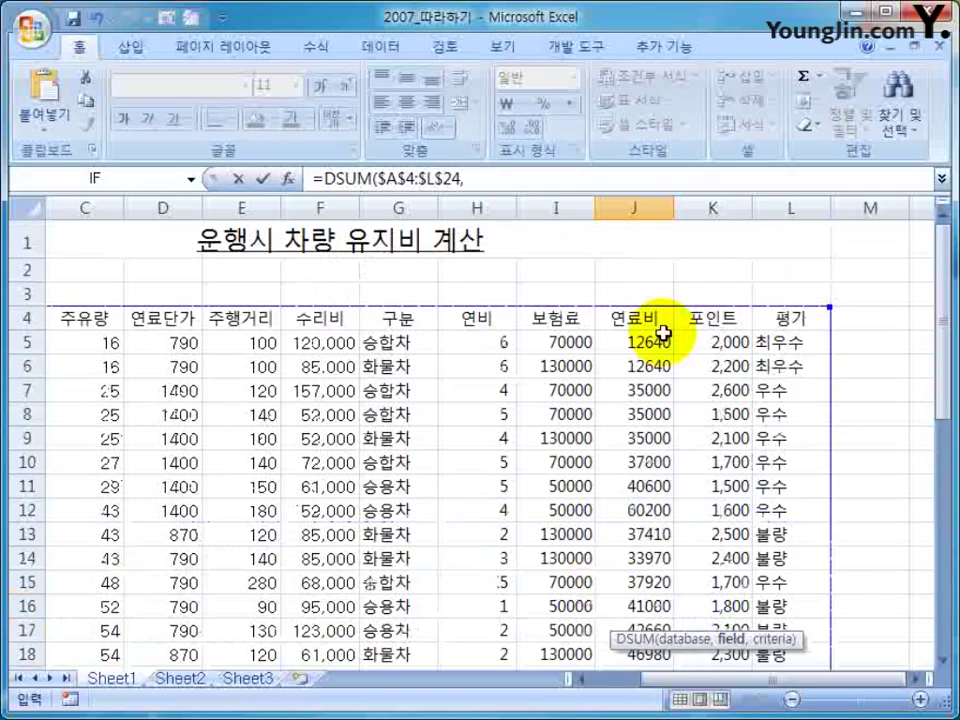
left_click(650, 320)
type(",")
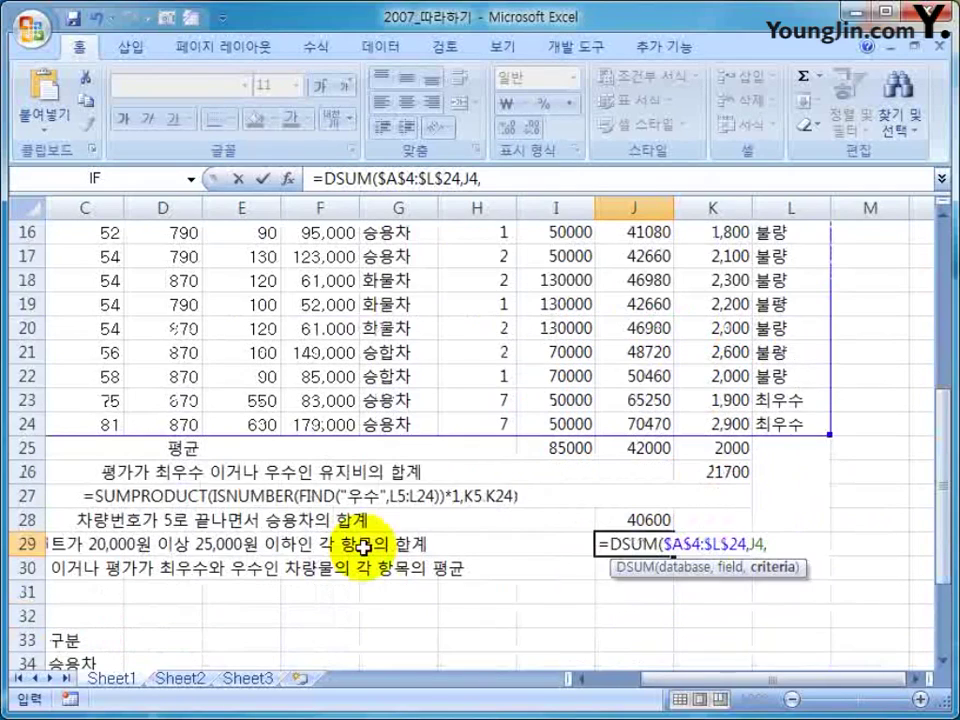
scroll(628, 665, "down", 3)
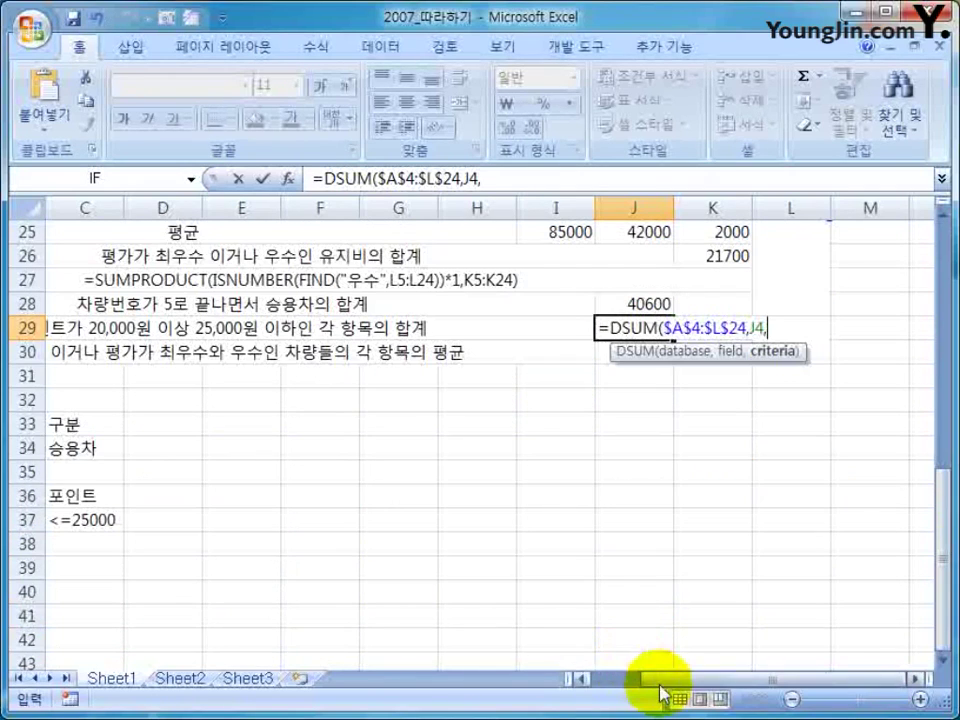
left_click(654, 675)
left_click_drag(160, 495, 275, 535)
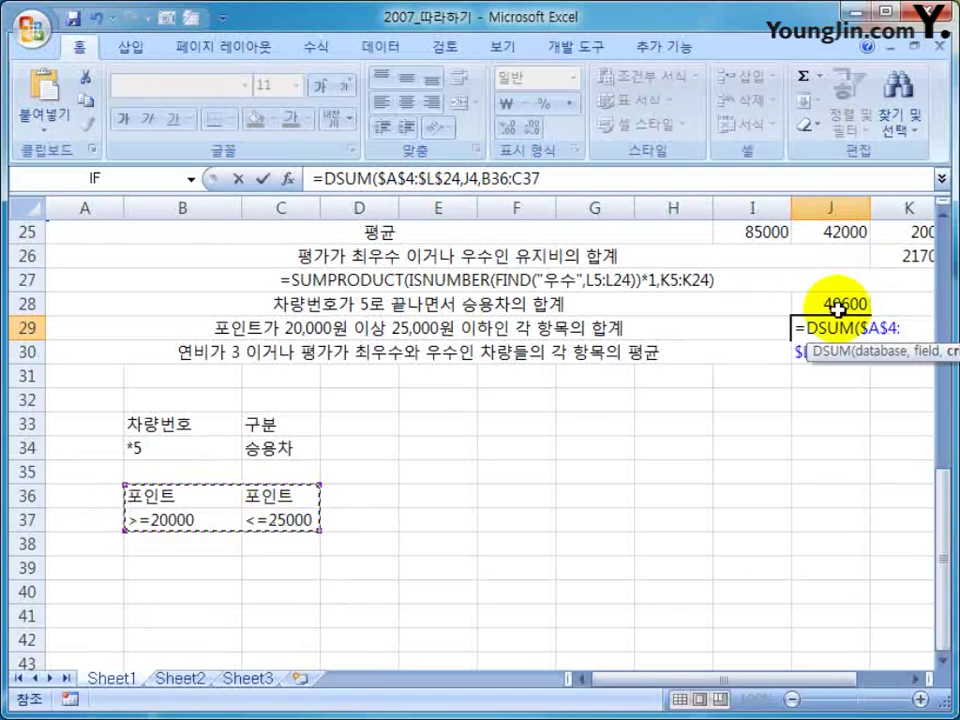
key("F4")
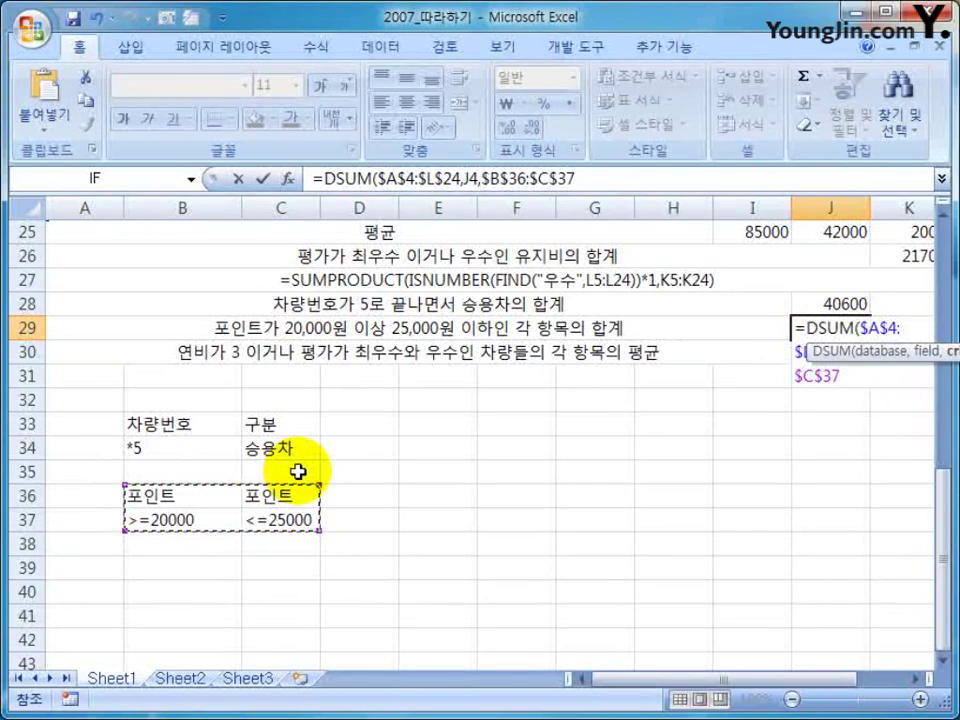
key("Return")
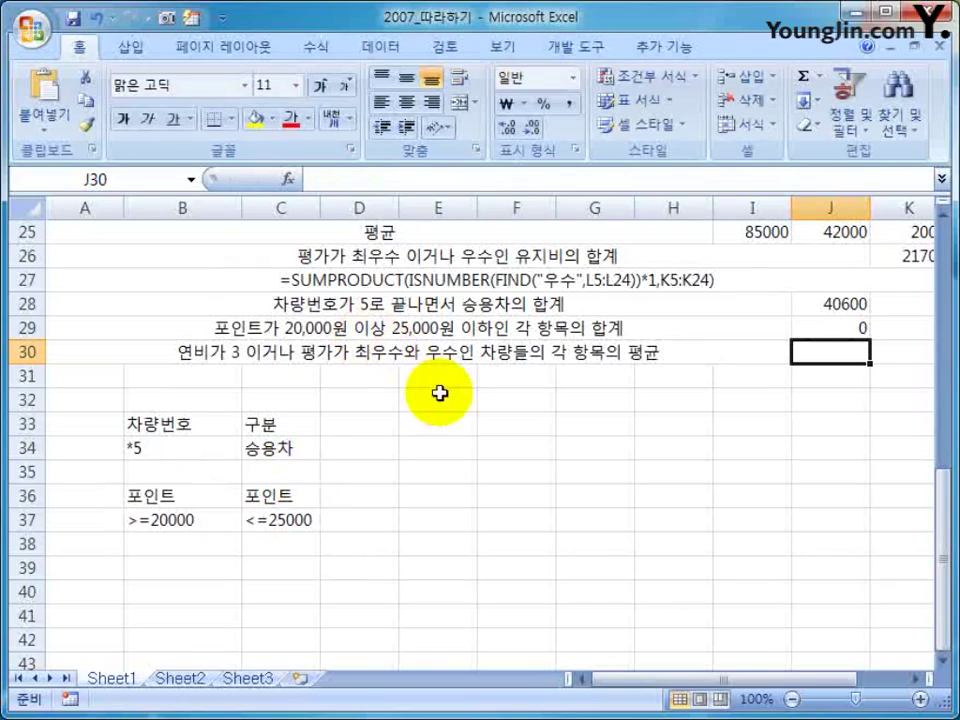
- Correct the point formula in K5 to =INT((I5+J5+F5)/10000)*1000, fill it down to K24, and check the sum in J29
key("Up")
scroll(810, 572, "up", 1)
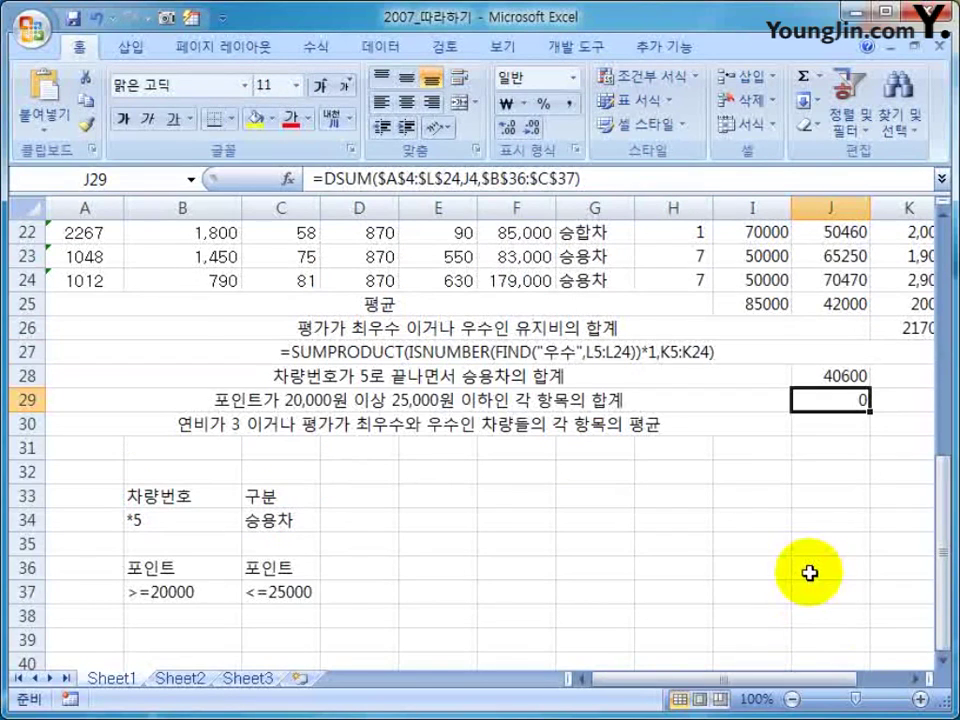
left_click(298, 591)
scroll(769, 651, "up", 7)
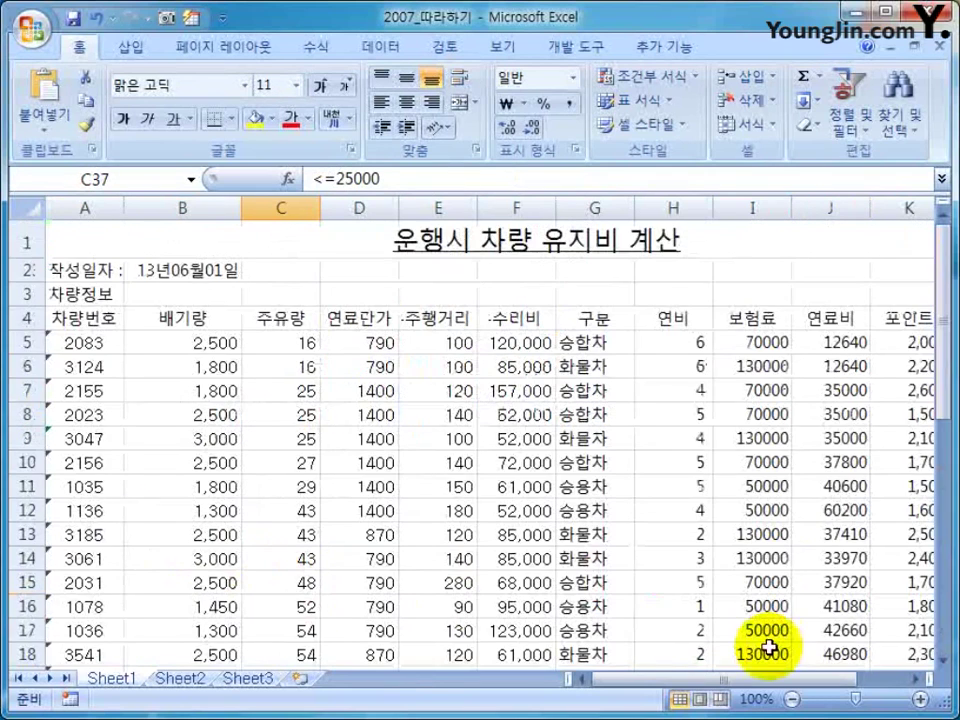
left_click(905, 342)
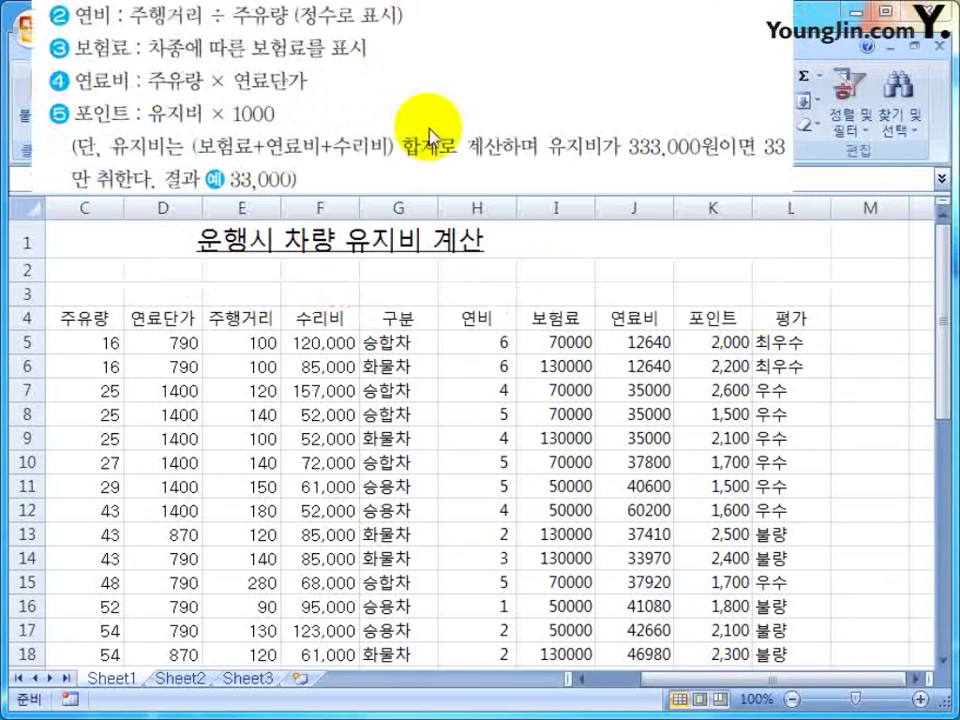
left_click(578, 181)
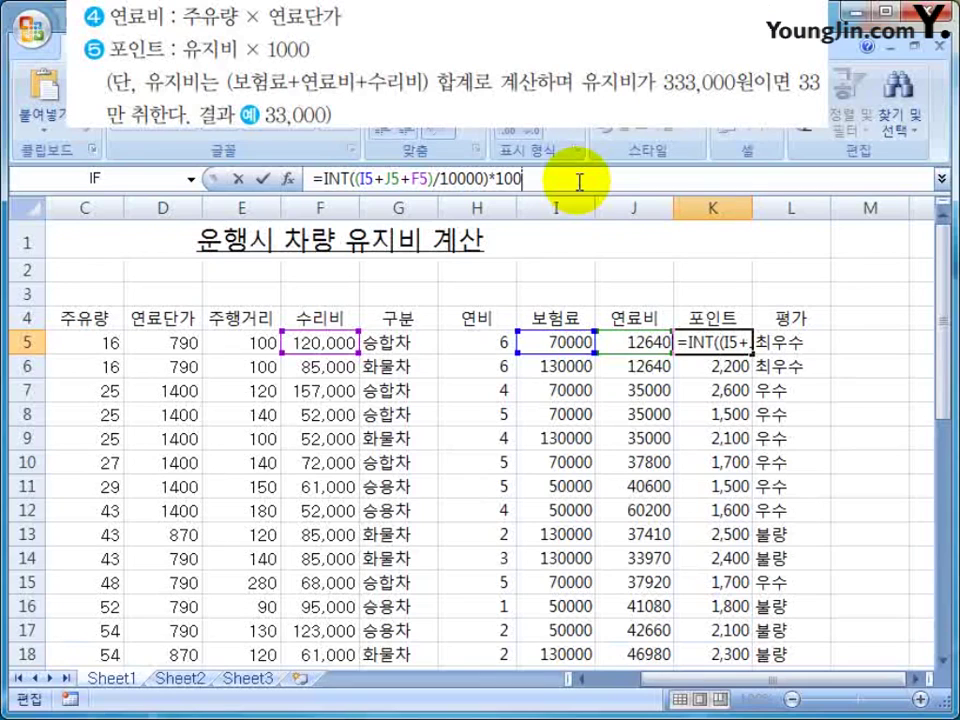
type("0")
key("Return")
left_click(712, 342)
left_click_drag(751, 353, 735, 580)
scroll(690, 520, "down", 3)
left_click(657, 475)
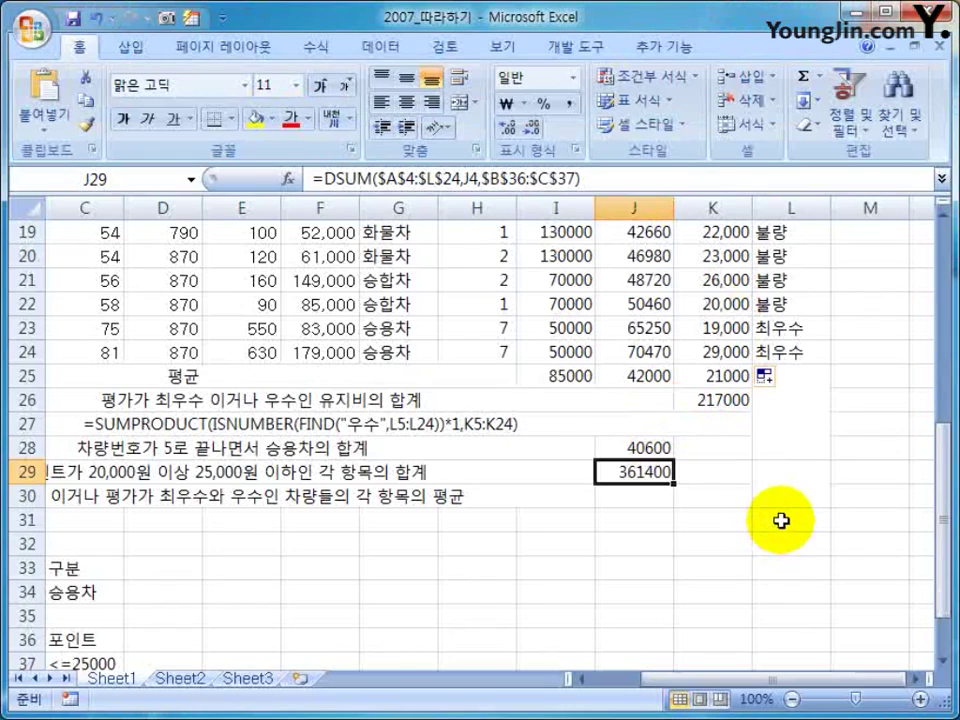
- Start a third criteria range with the header 연비 in E33 and the value 3 in E34
left_click_drag(729, 677, 690, 677)
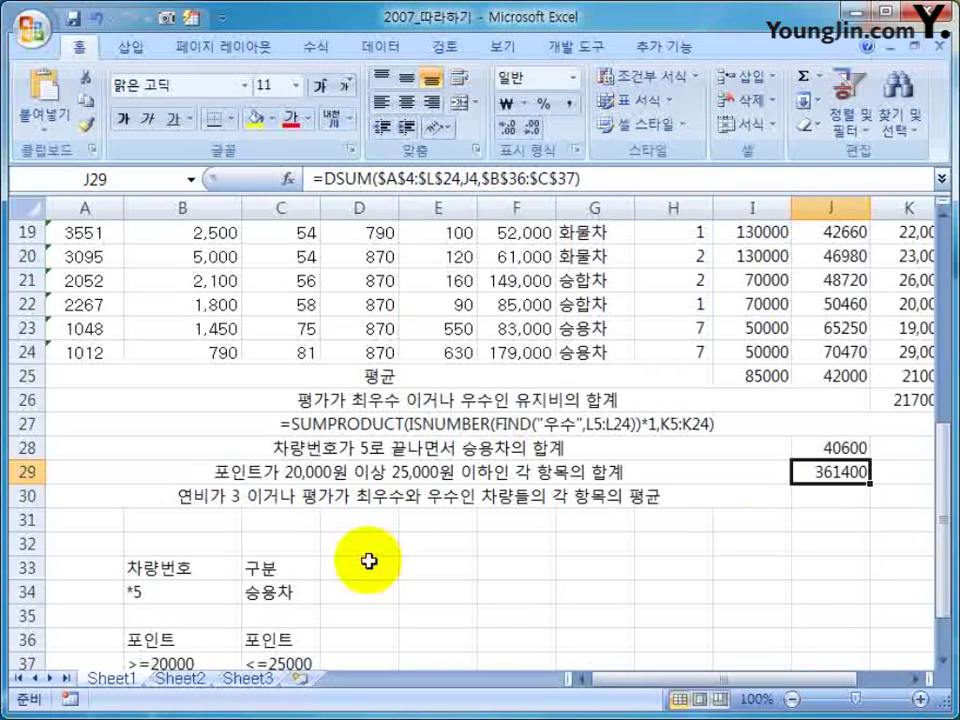
left_click(369, 561)
left_click(437, 566)
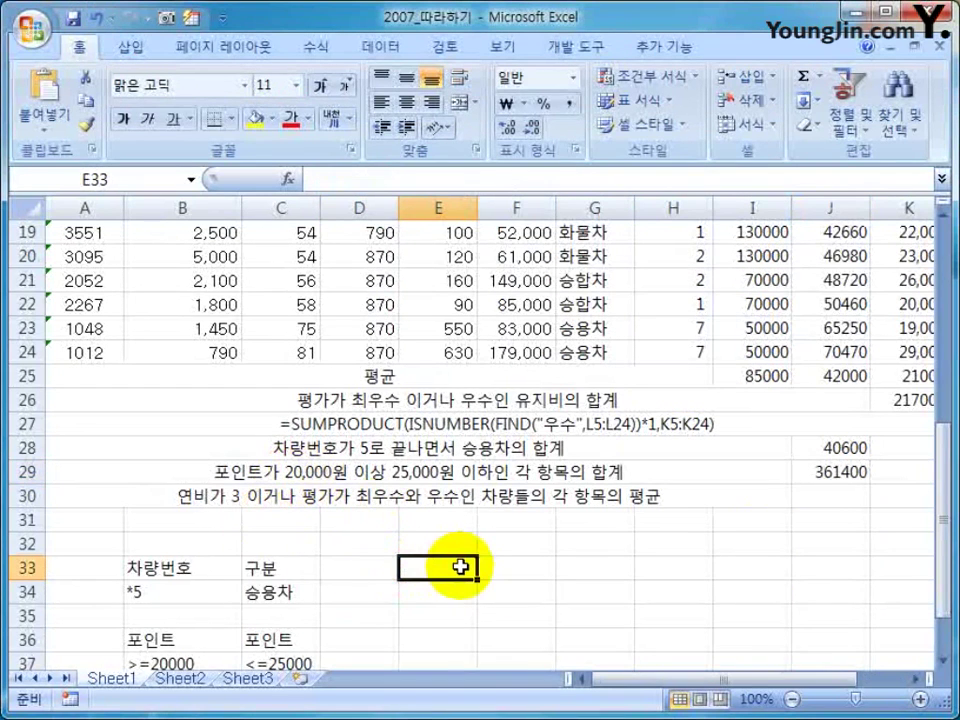
type("연비")
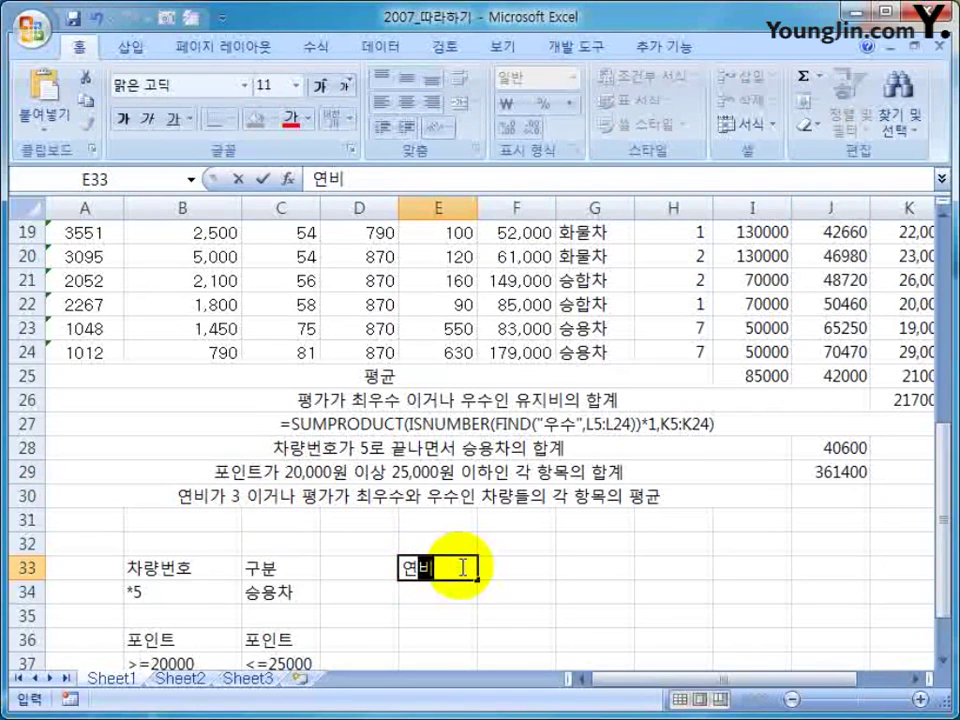
key("Return")
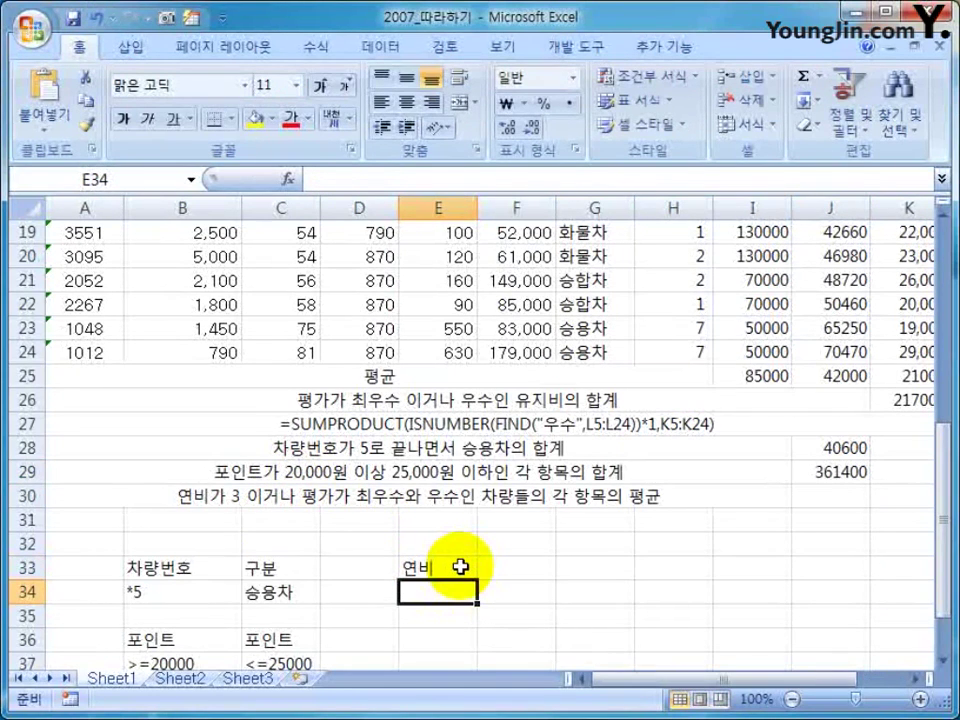
type("3")
key("Return")
- Add the header 평가 in F33 of the third criteria range and place 최우수 in F35 as an OR condition
key("Up")
key("Up")
key("Right")
type("평가")
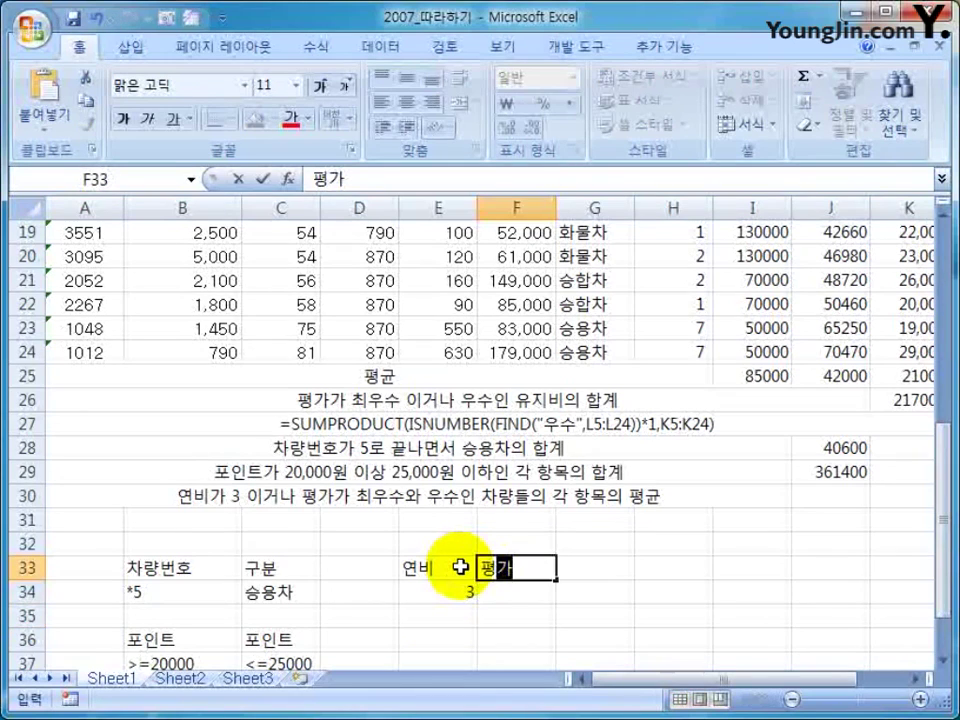
key("Return")
type("최우수")
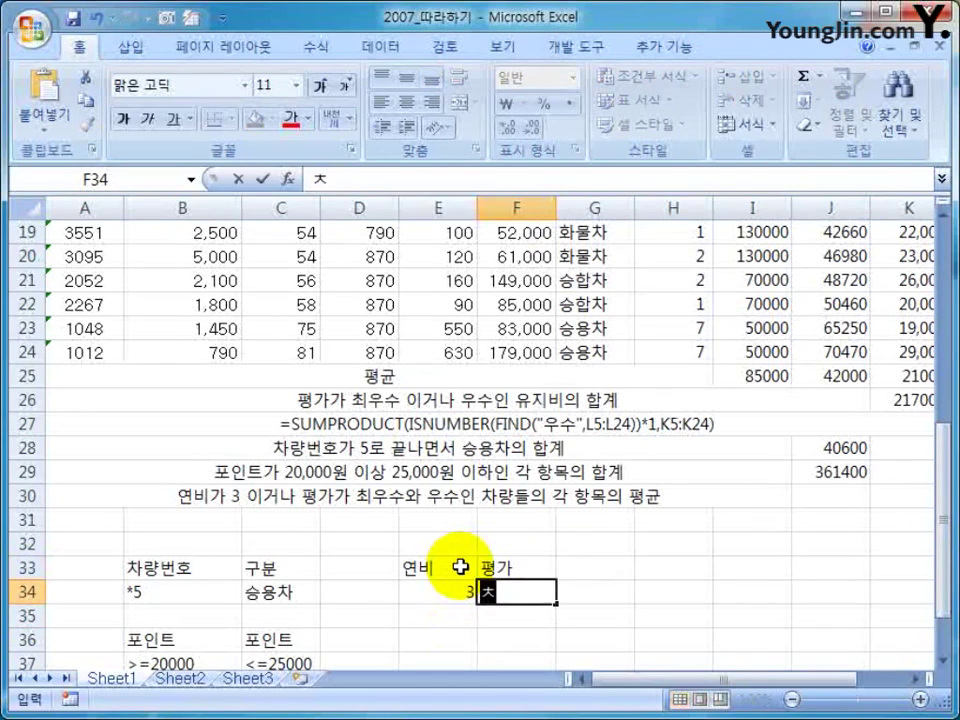
key("ctrl+Return")
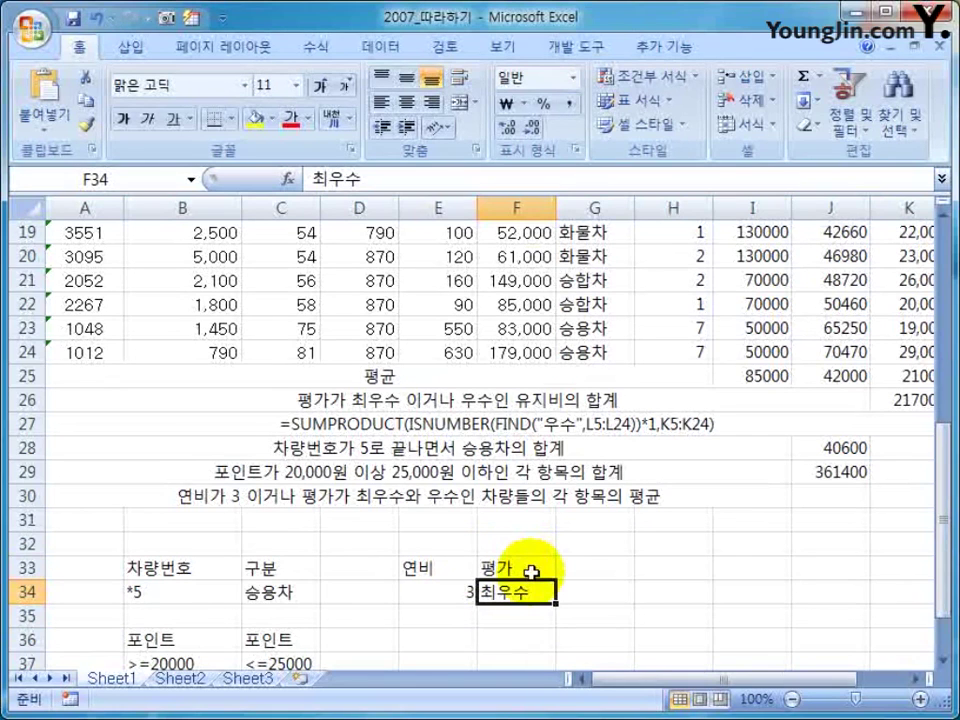
mouse_move(525, 605)
left_mouse_down()
mouse_move(514, 621)
mouse_move(520, 610)
left_mouse_up()
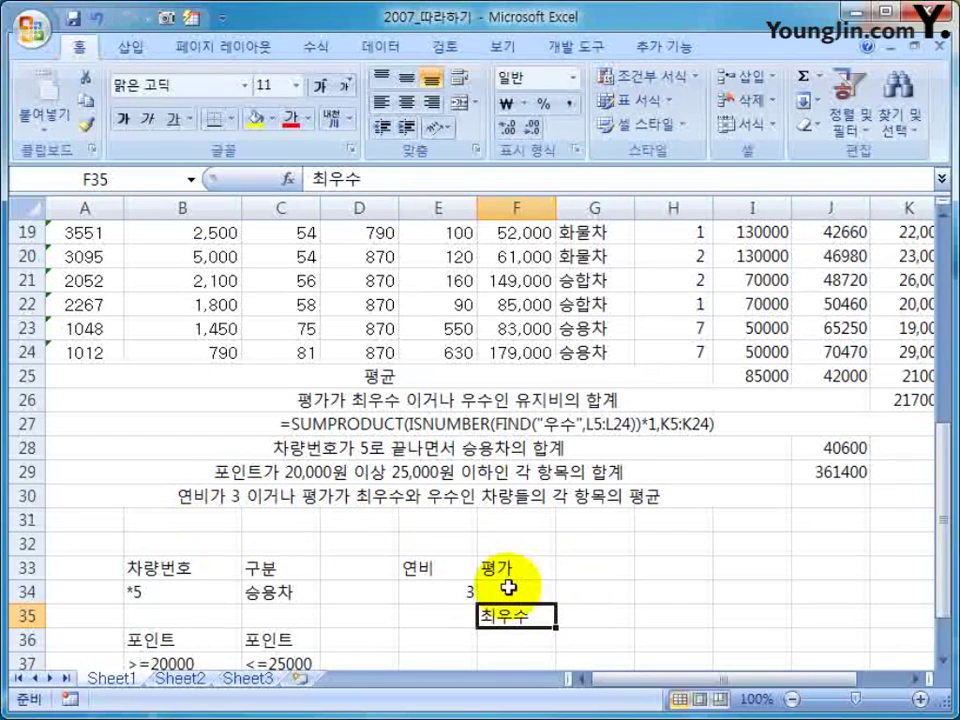
- Enter 우수 in F36 as a further alternative rating condition below 최우수
scroll(508, 587, "down", 1)
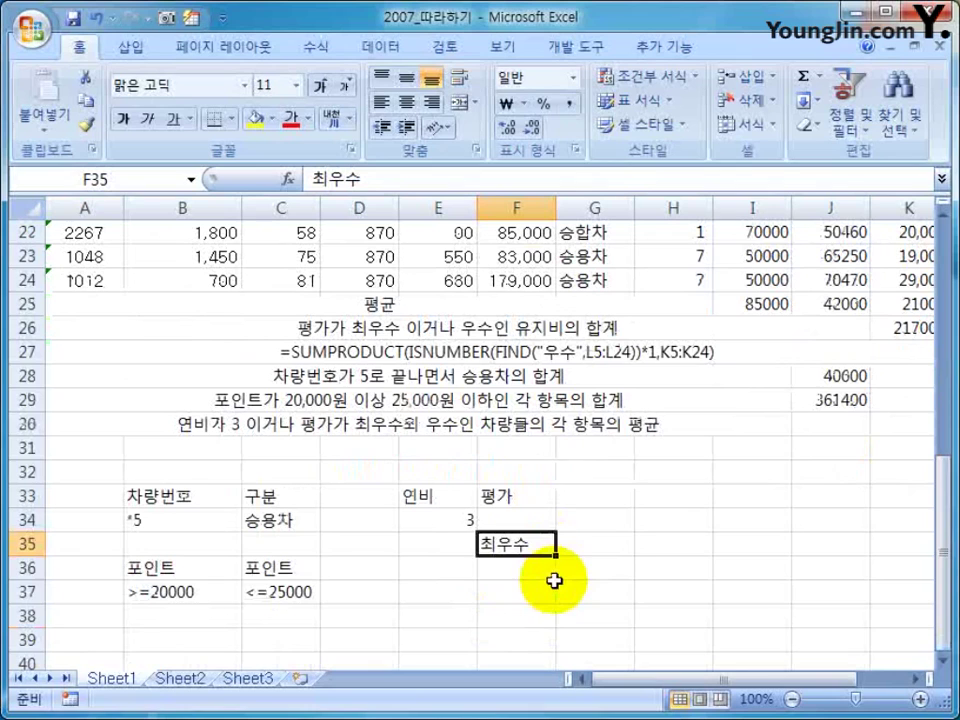
left_click(484, 566)
type("우")
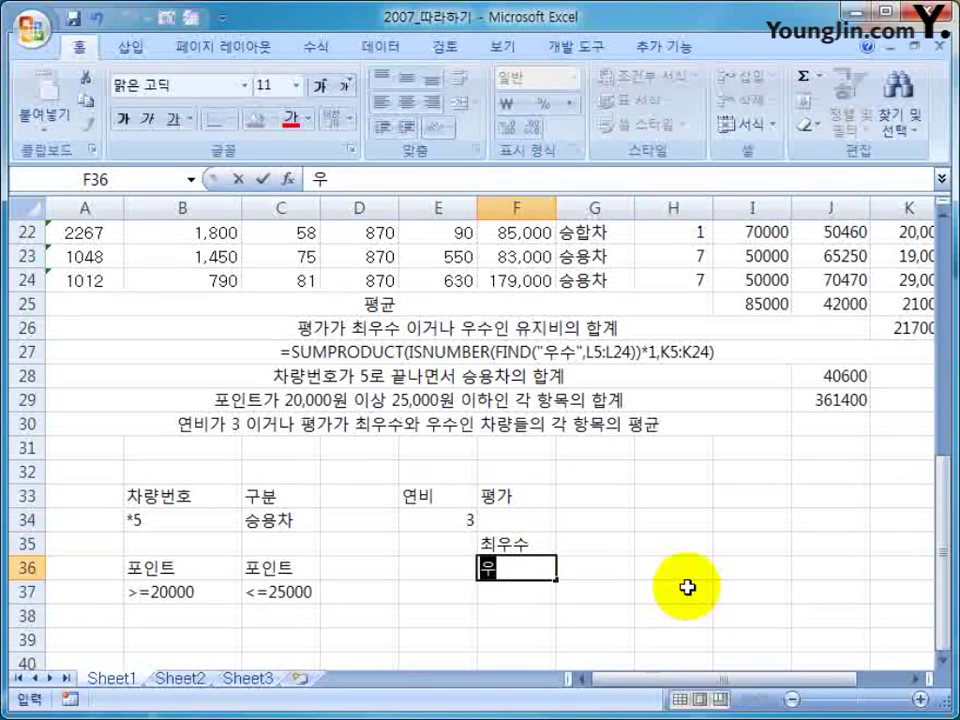
type("수")
key("Return")
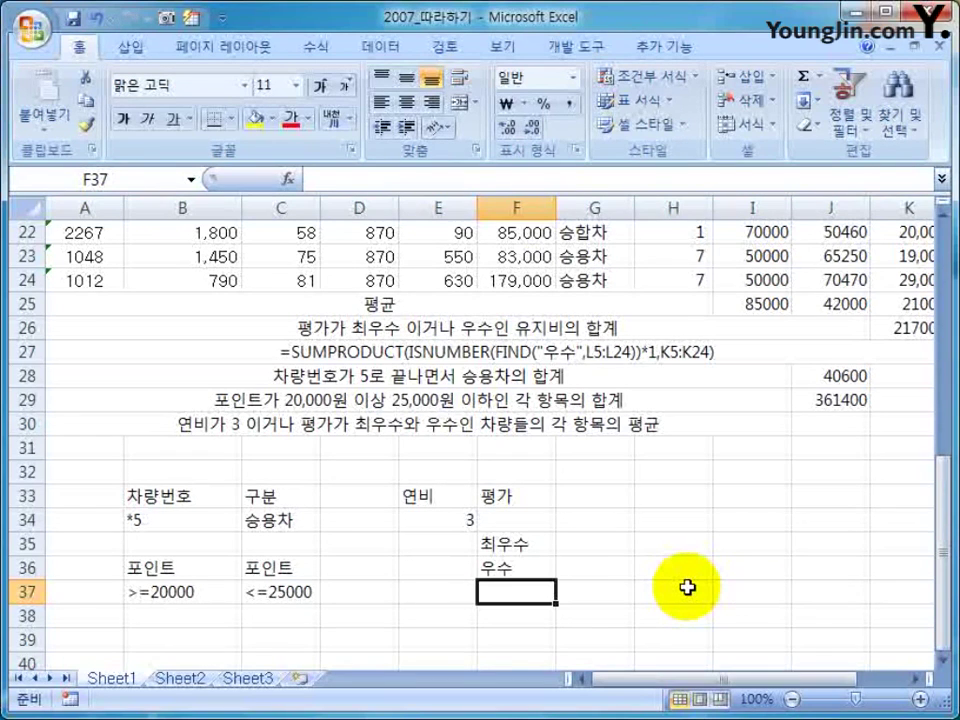
- Move 우수 from F36 to G35 beside 최우수, and put it back in F36
left_click(510, 570)
left_click_drag(512, 579, 590, 545)
left_click(510, 550)
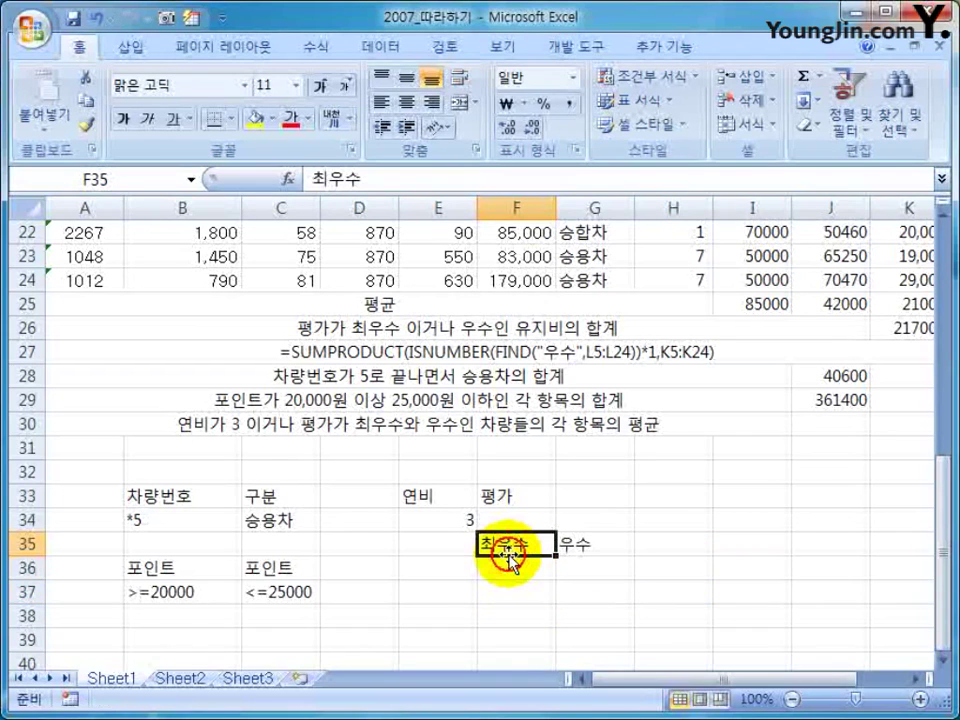
left_click(583, 556)
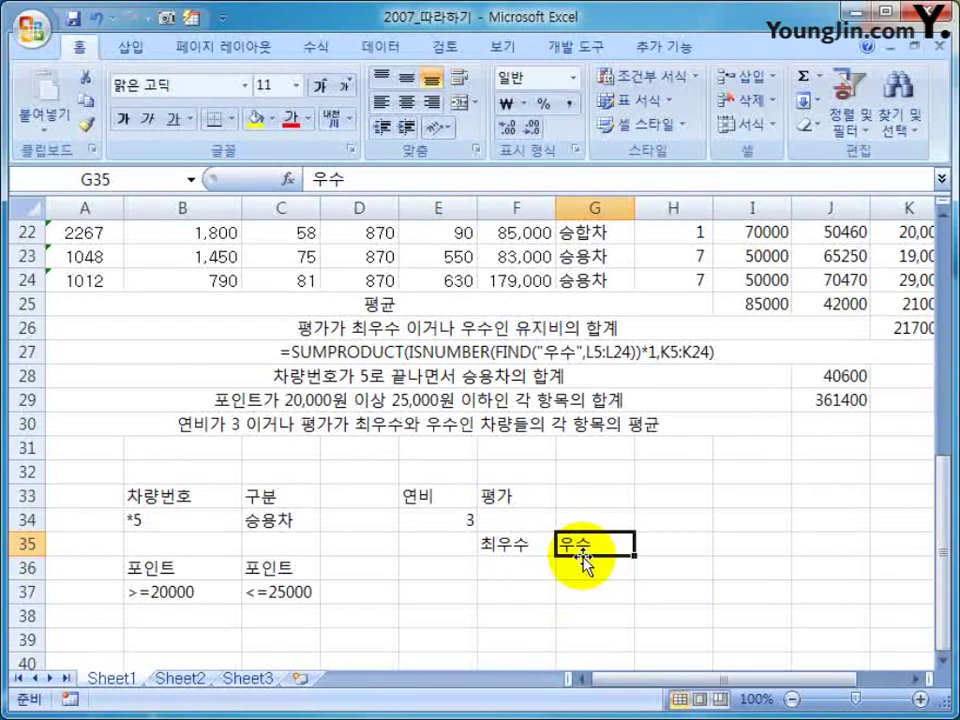
left_click_drag(583, 556, 500, 570)
left_click(495, 546)
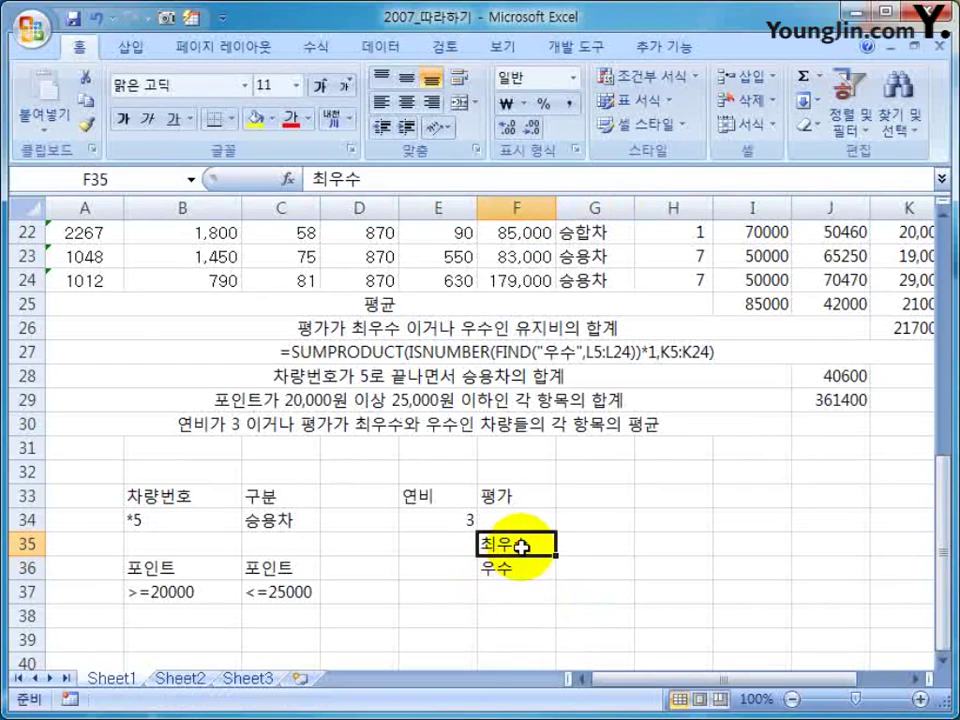
- Begin a DAVERAGE formula in J30 with the absolute range $A$4:$L$24 as its database
left_click(834, 421)
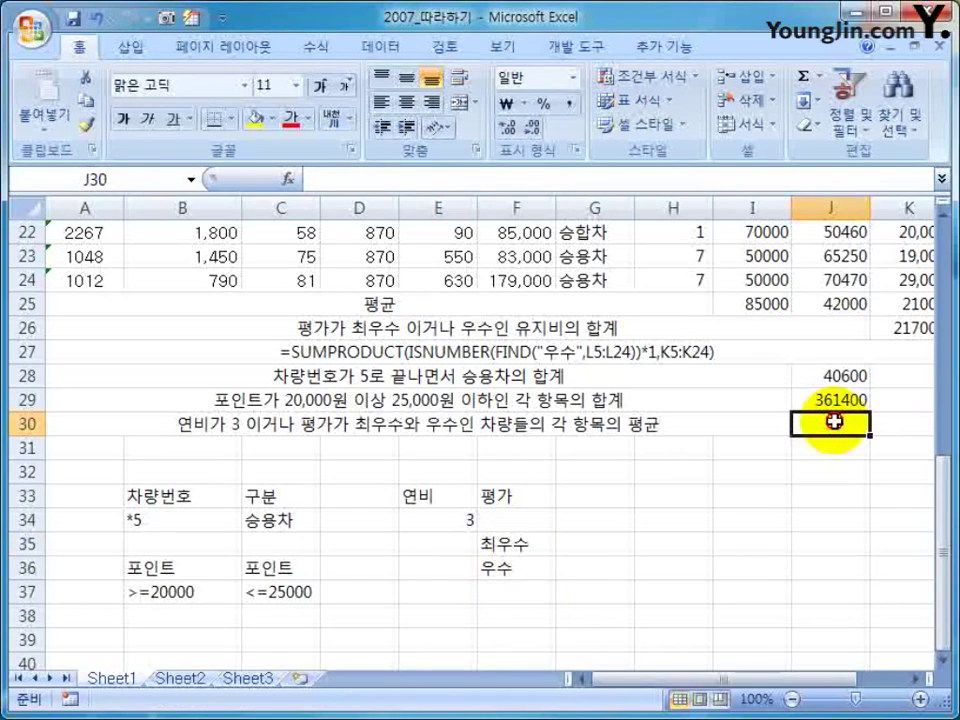
type("=")
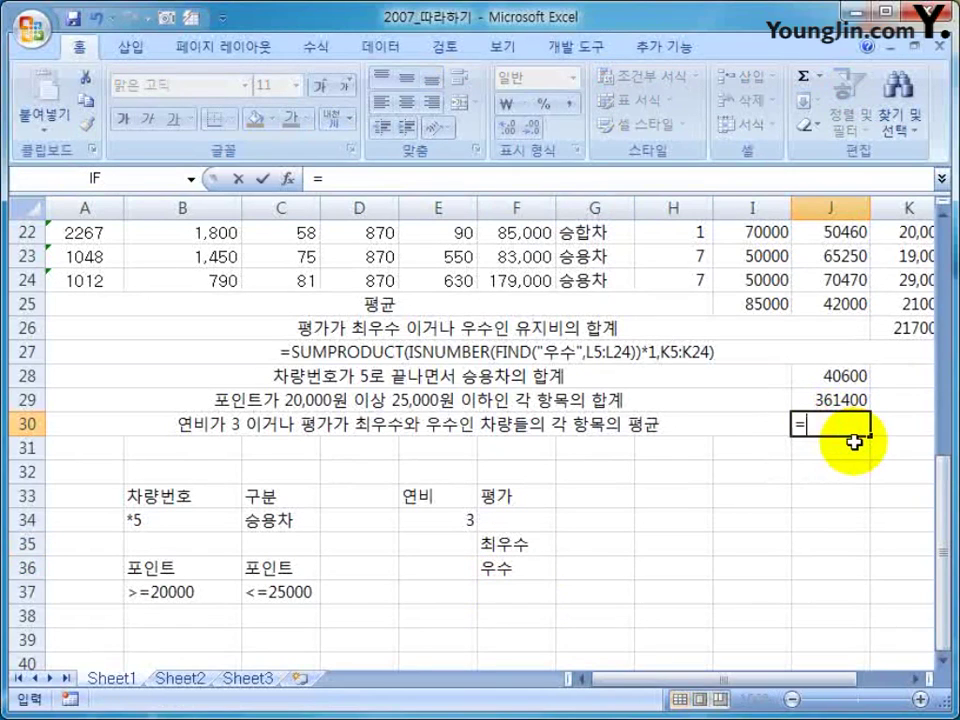
type("ㅇ")
key("BackSpace")
type("da")
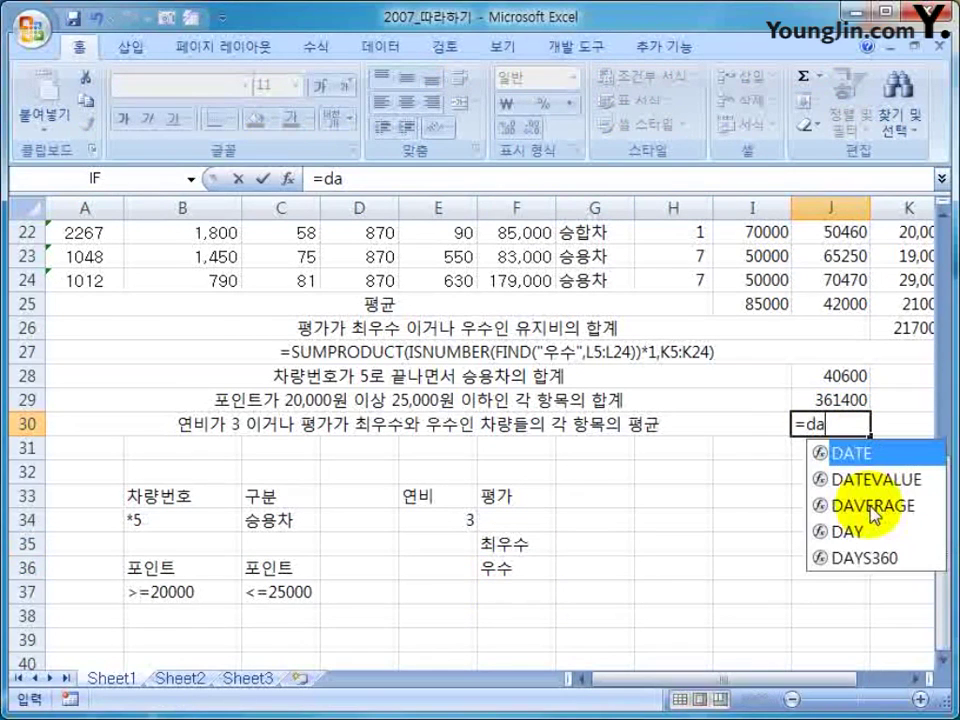
double_click(870, 506)
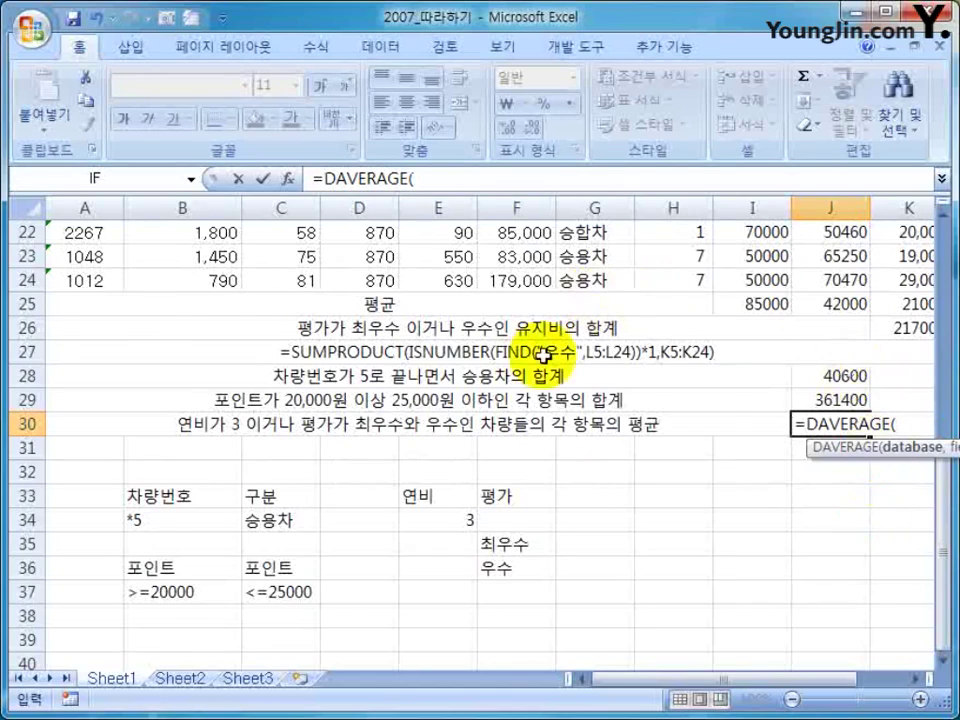
scroll(523, 360, "up", 7)
left_click_drag(70, 318, 778, 497)
key("F4")
type(",")
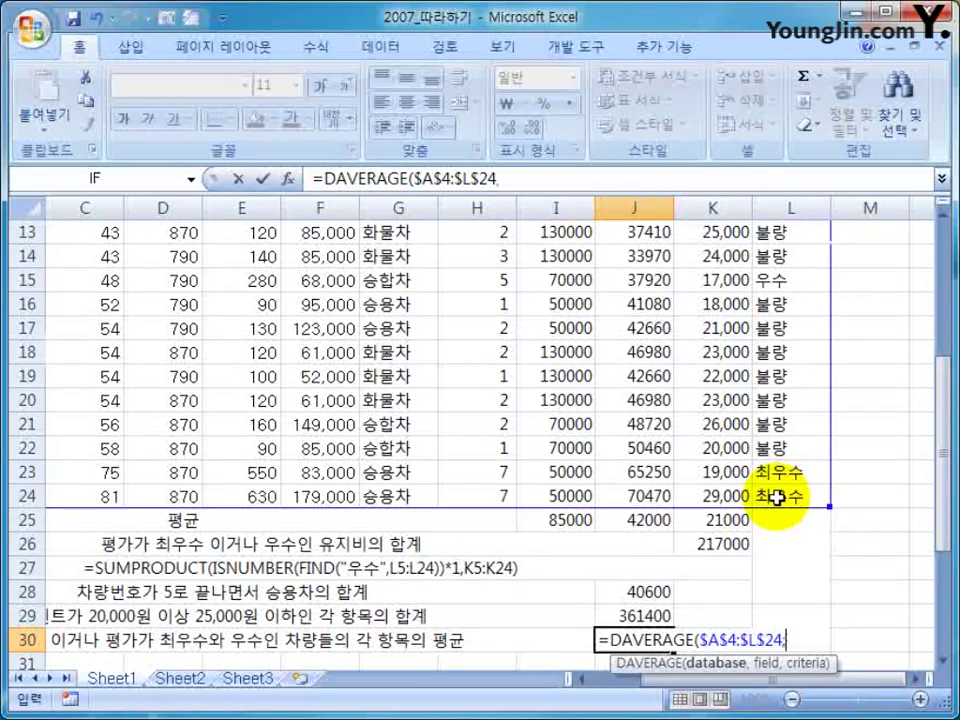
- Complete the J30 DAVERAGE with the fuel cost header J4 as field and $E$33:$F$36 as absolute criteria
key("ctrl+Up")
key("ctrl+Up")
key("ctrl+Up")
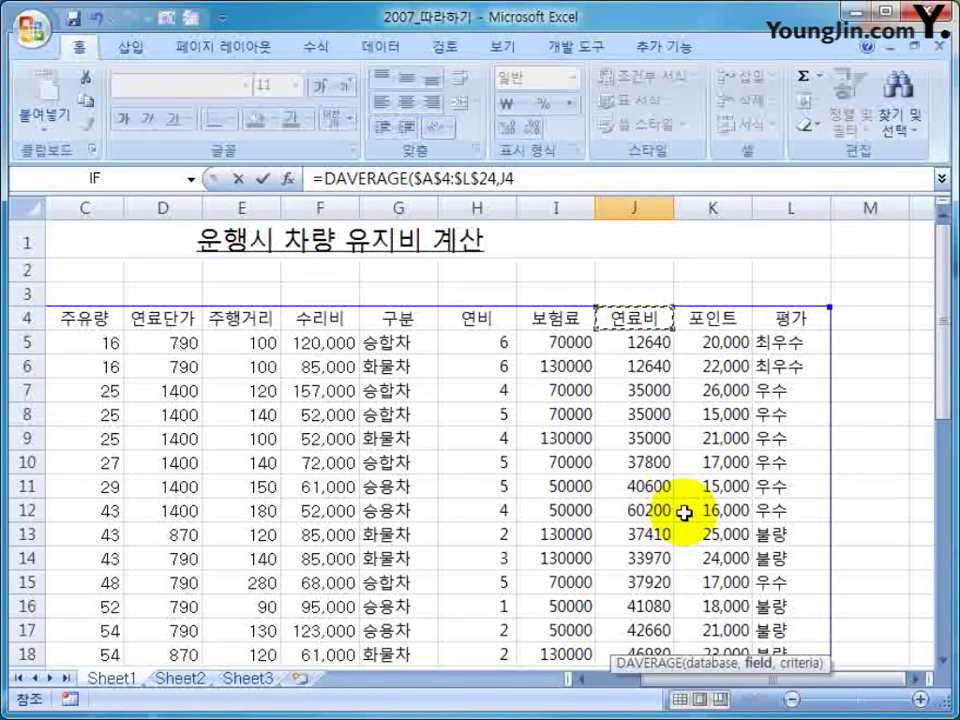
type(",")
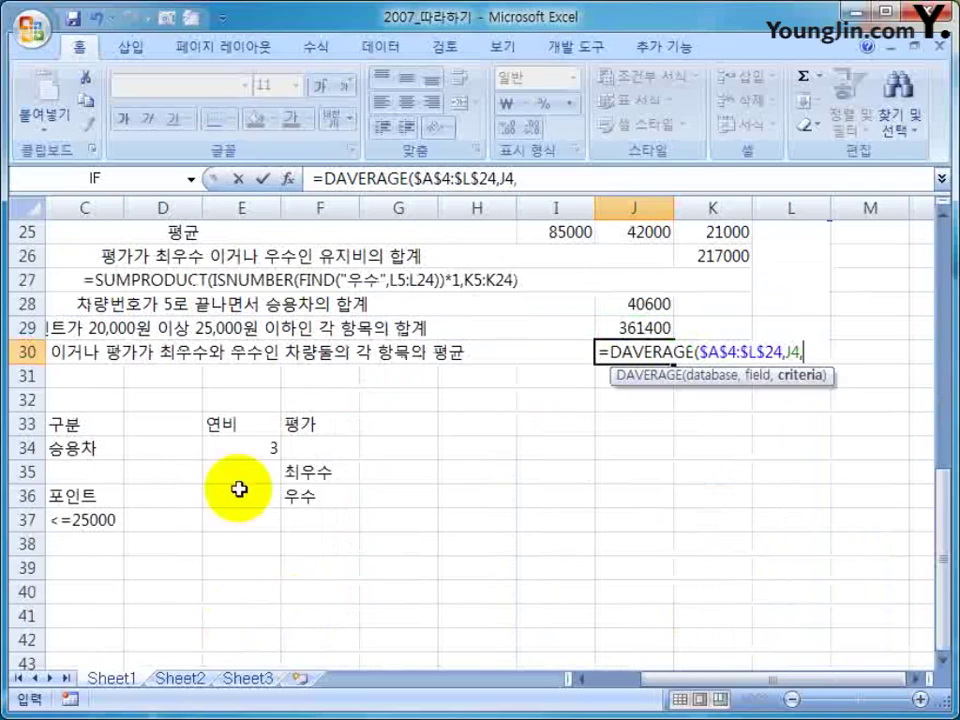
left_click_drag(226, 423, 332, 500)
key("Return")
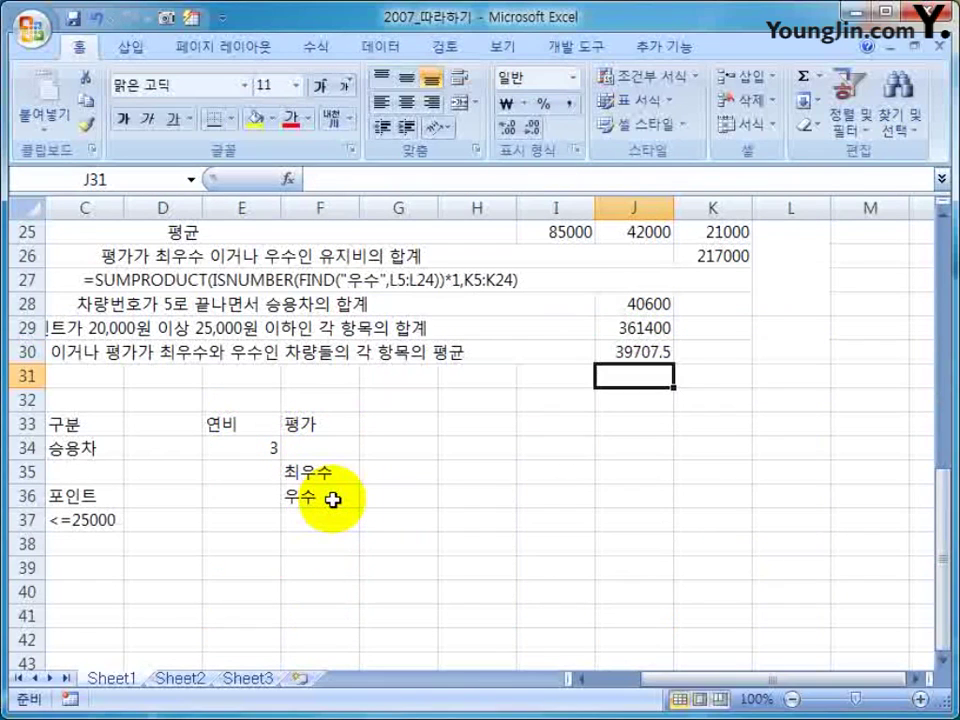
left_click(613, 351)
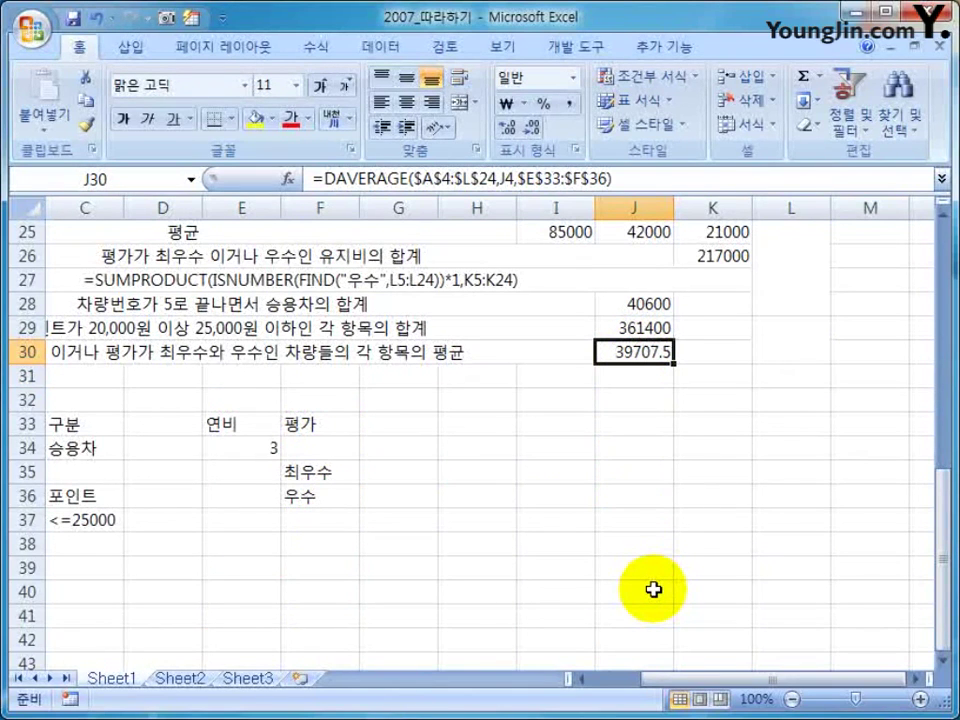
- Check the row with fuel efficiency 3 in H14 and start an AVERAGE formula in M5 to cross-check J30
scroll(474, 483, "up", 7)
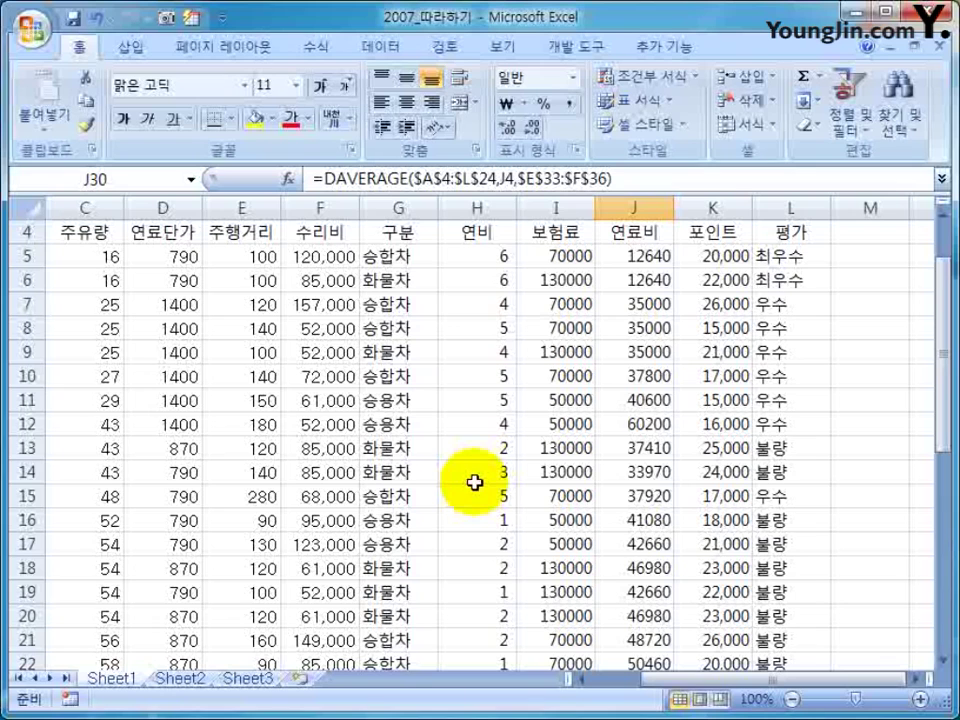
left_click(472, 474)
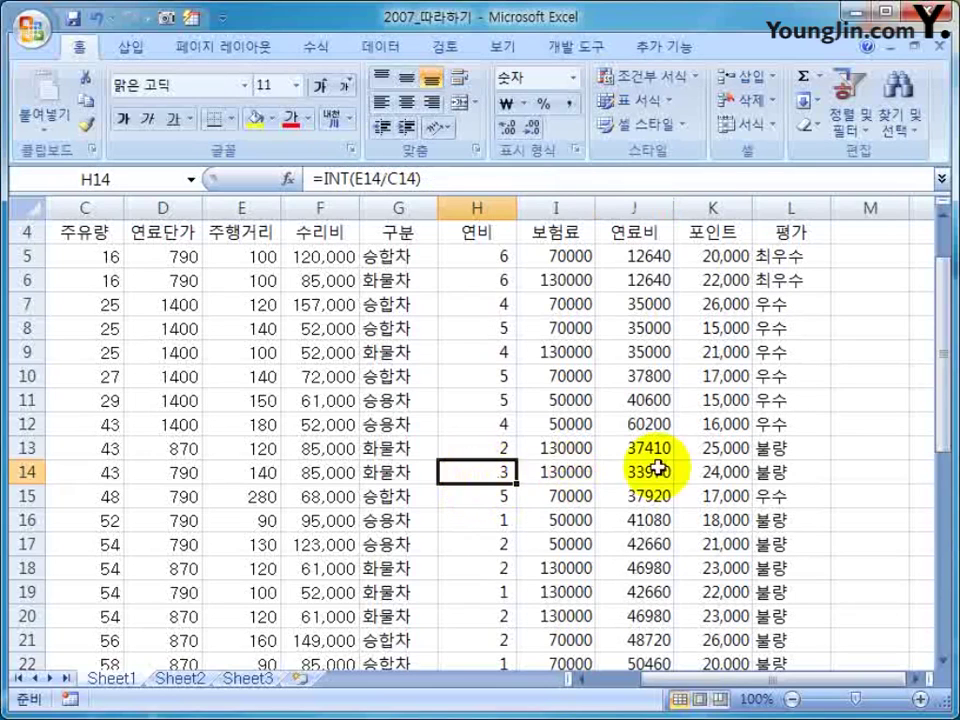
scroll(489, 568, "down", 5)
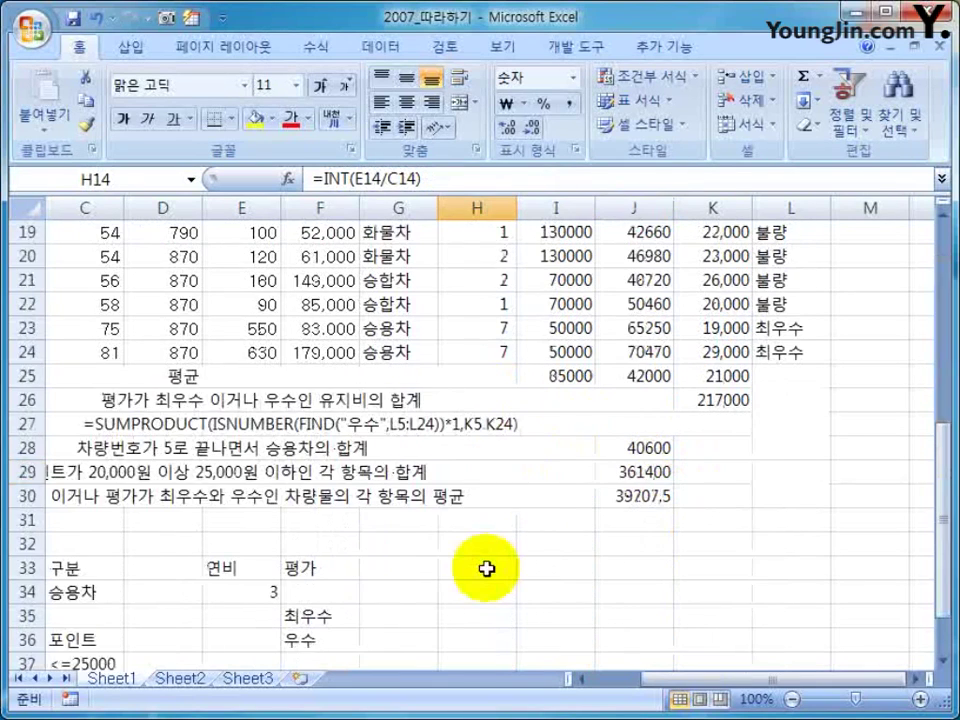
scroll(487, 568, "up", 5)
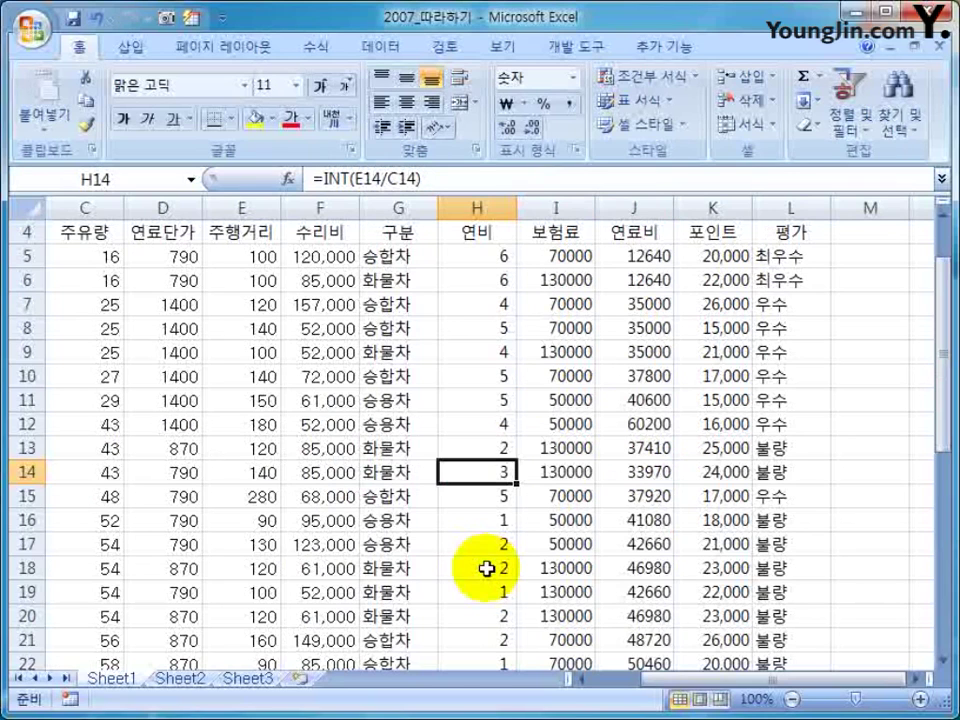
left_click(487, 259)
scroll(487, 259, "up", 1)
left_click(870, 342)
type("=")
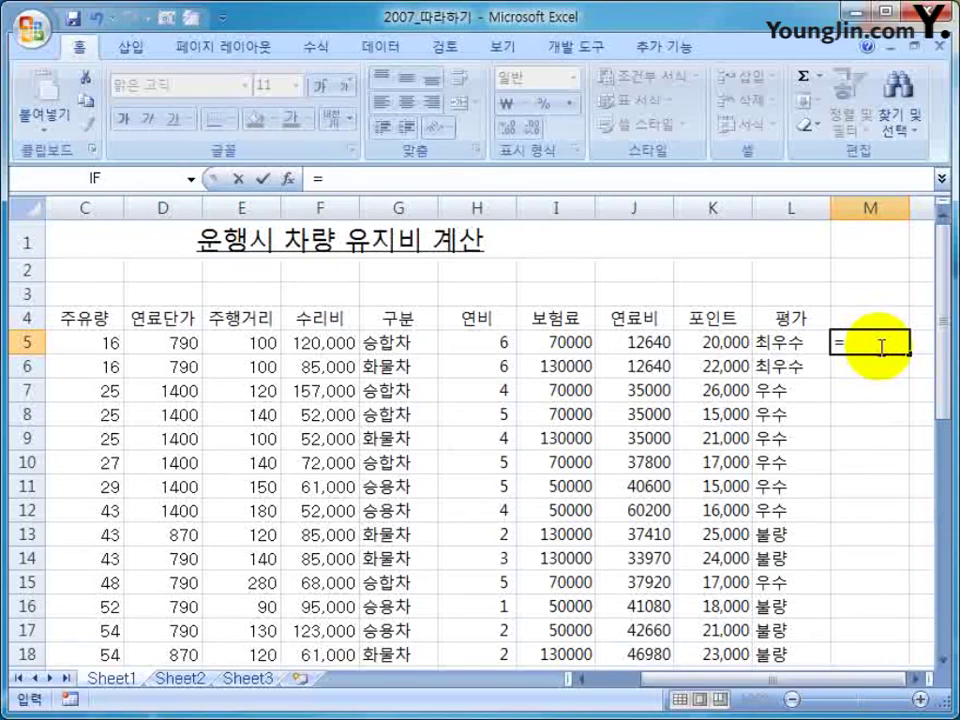
type("av")
key("Down")
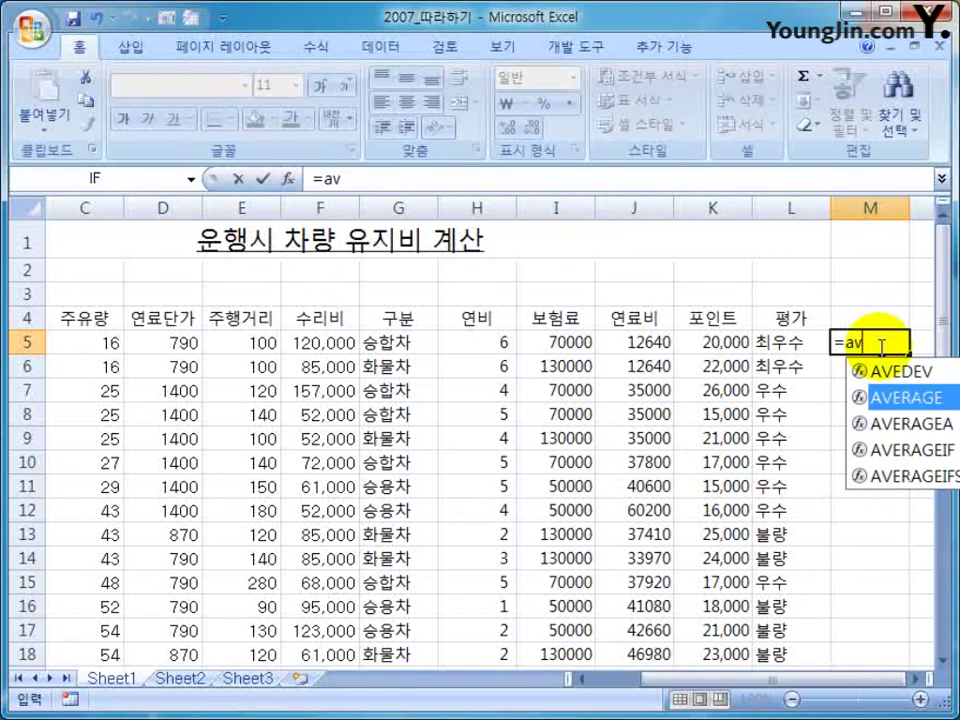
key("Tab")
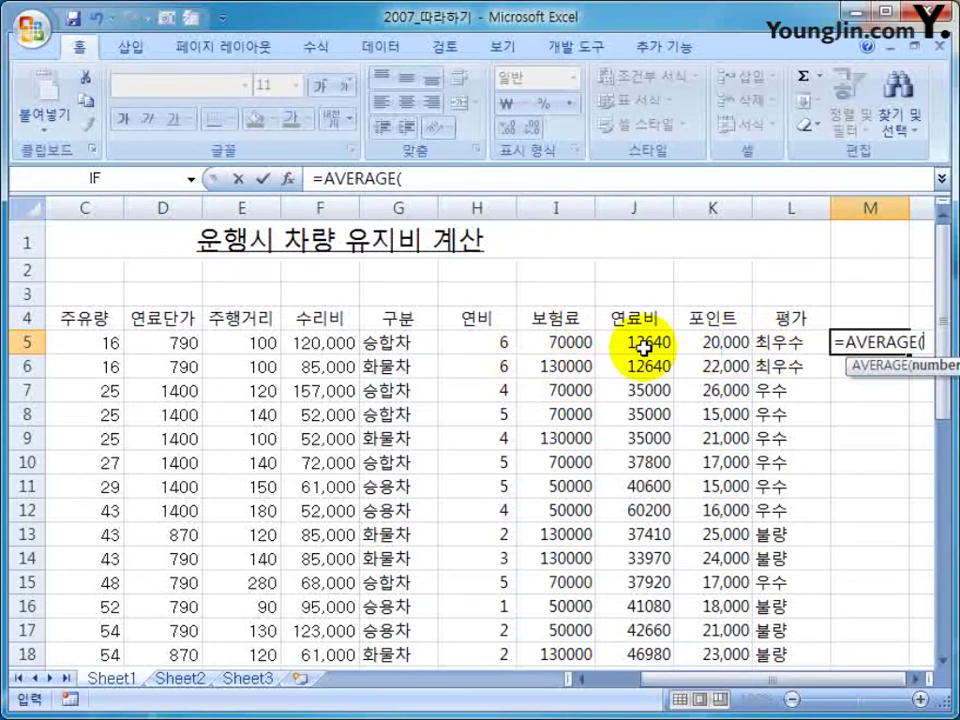
- Average the matching fuel costs J5:J12, J15, J23:J24 and J14 in the M5 formula
left_click_drag(642, 347, 638, 510)
type(",")
scroll(660, 500, "down", 2)
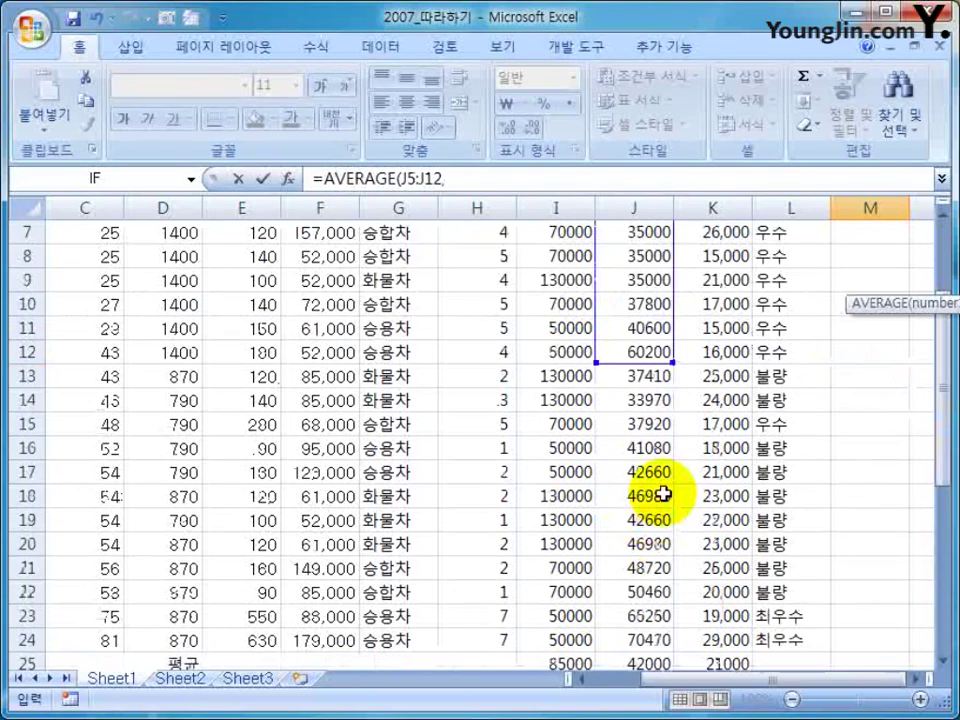
left_click(665, 422)
scroll(655, 480, "down", 1)
type(",")
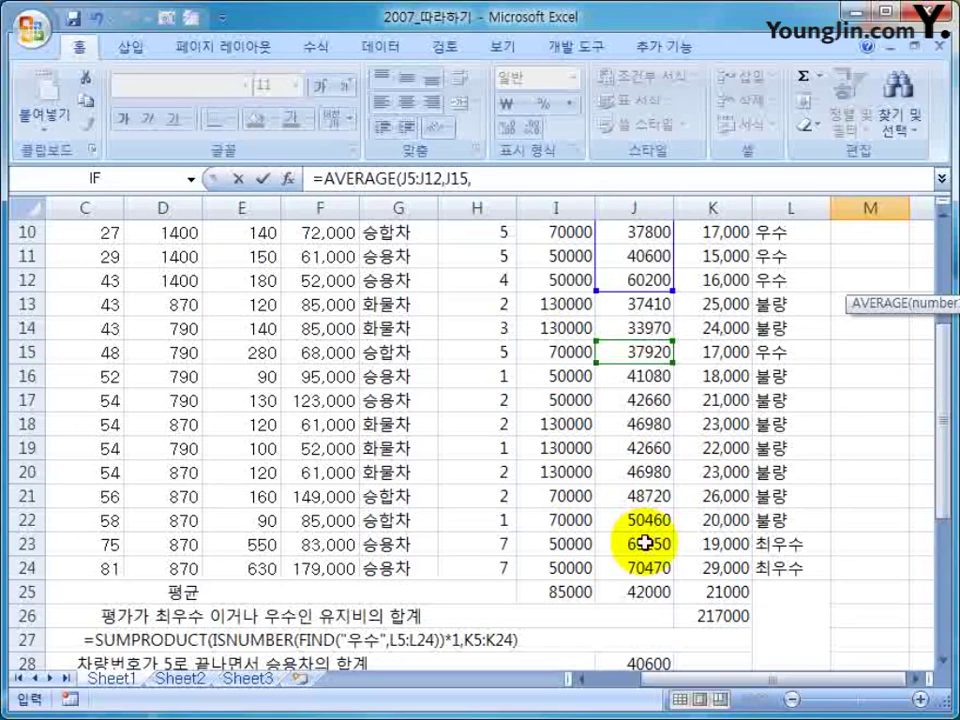
left_click_drag(645, 543, 636, 568)
scroll(670, 505, "up", 3)
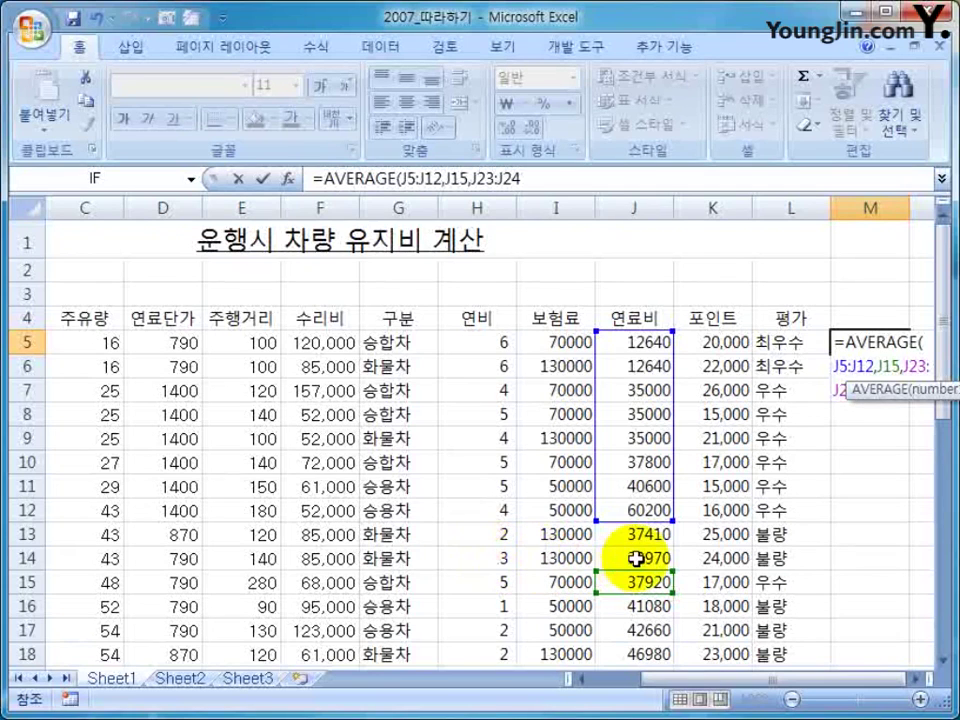
type(",")
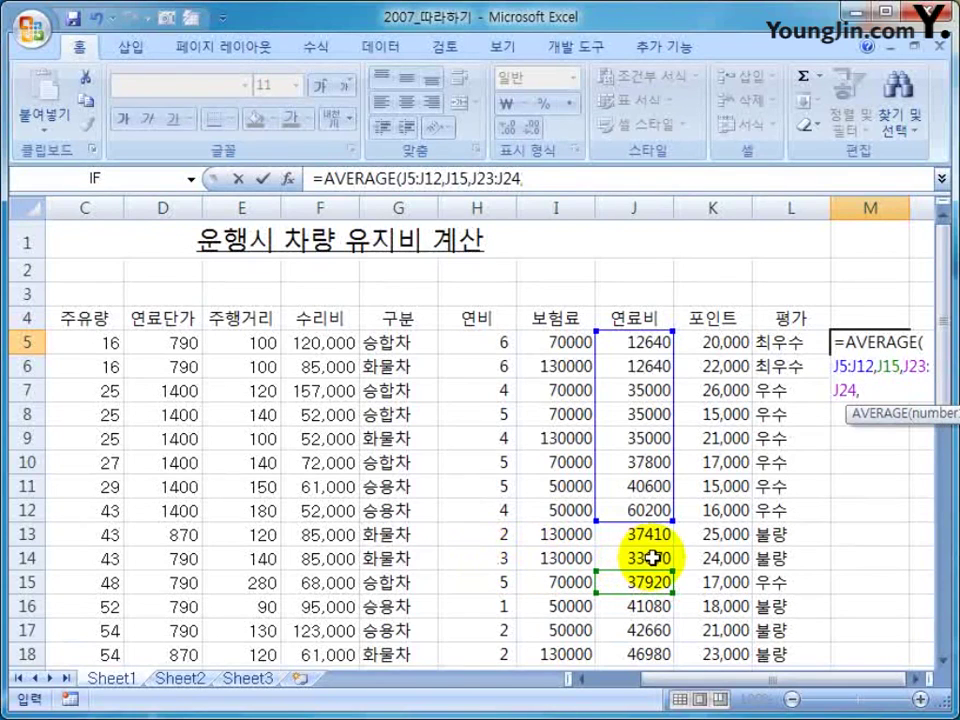
left_click(645, 558)
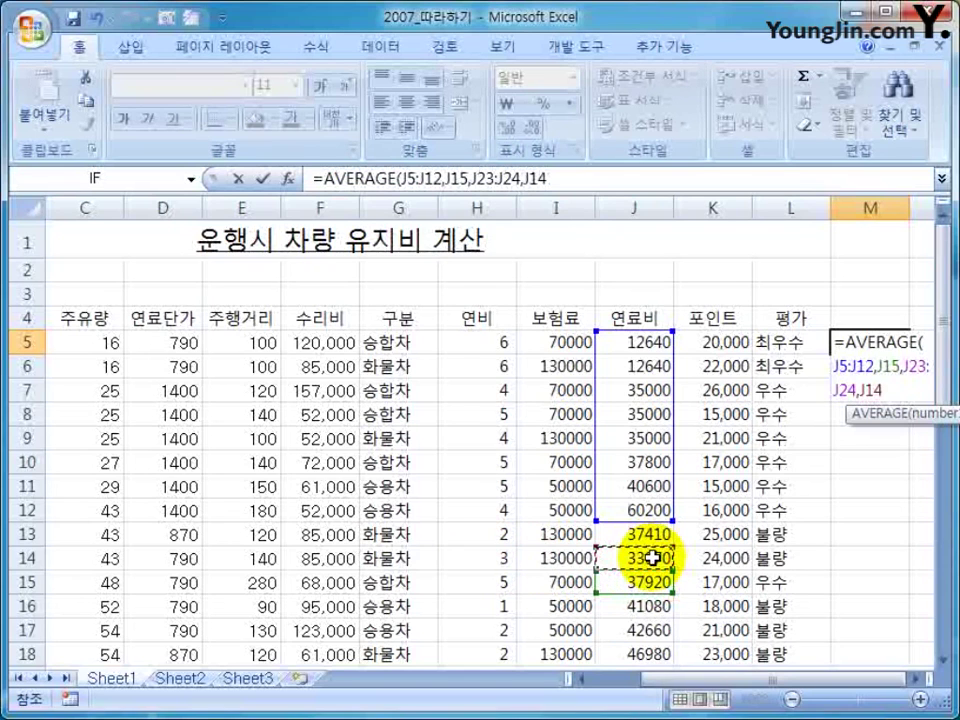
key("Return")
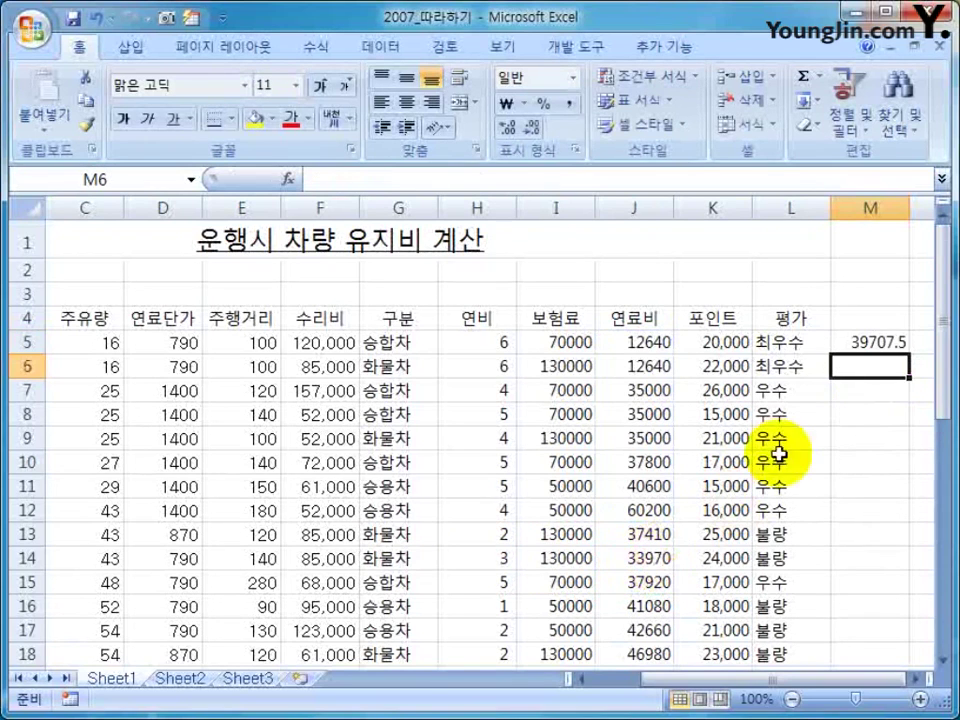
- Delete the cross-check formula from M5 and return to the summary rows below the table
left_click(871, 341)
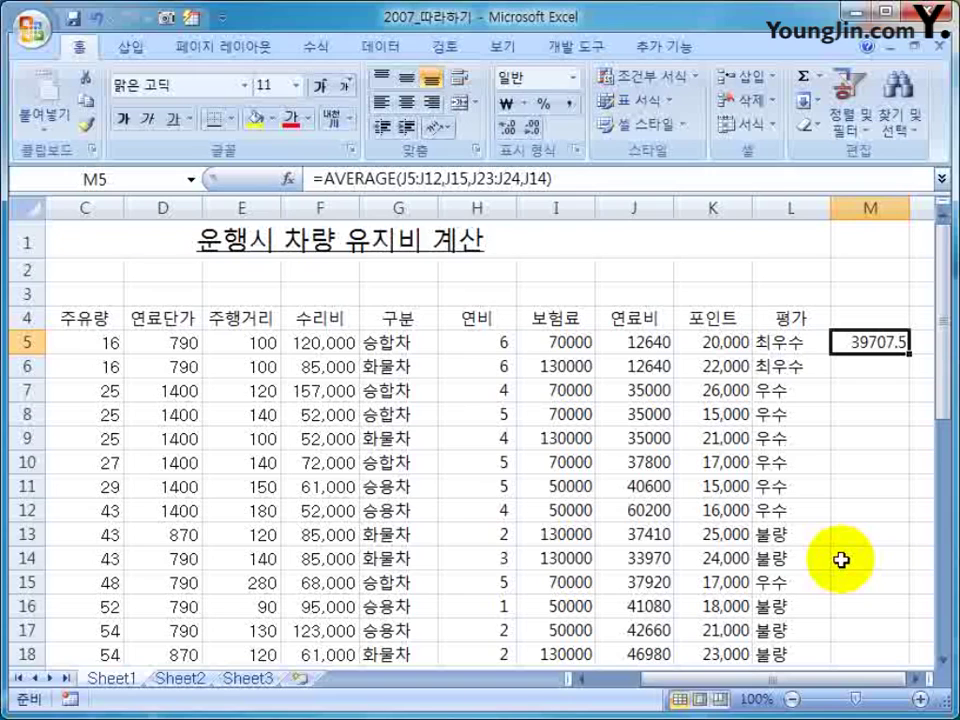
key("Delete")
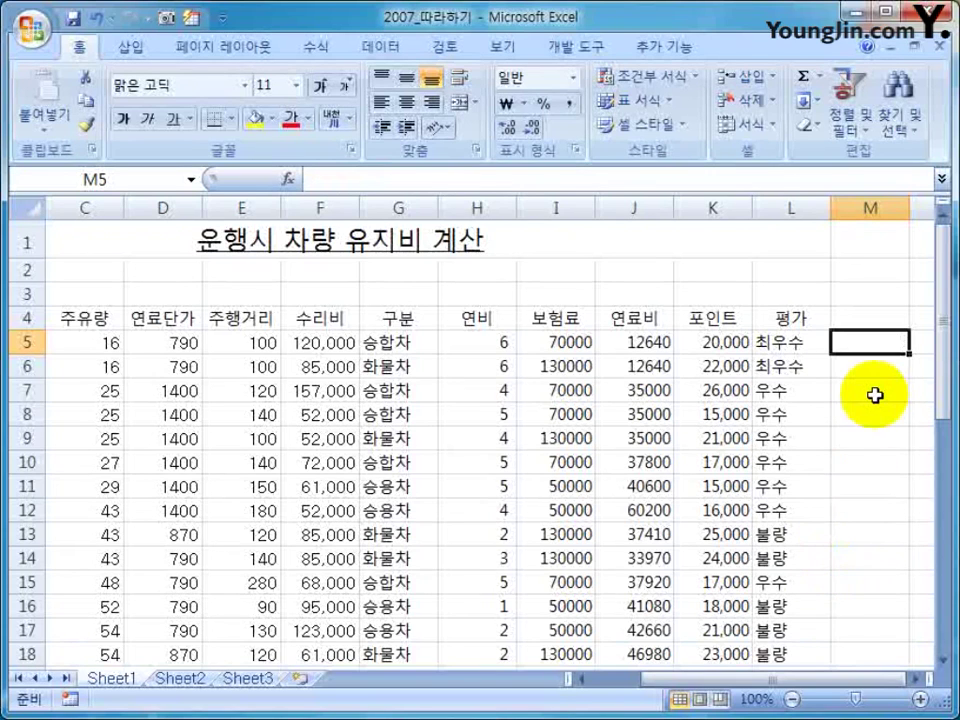
scroll(845, 492, "down", 4)
scroll(845, 492, "down", 1)
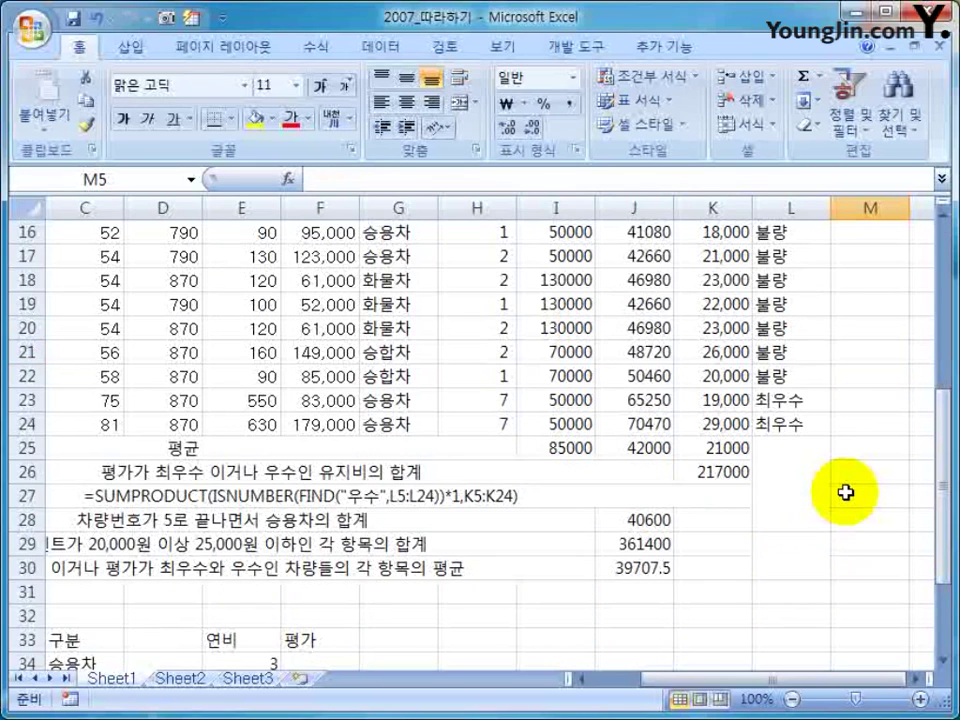
- Apply all borders to every cell of the table from A3 through L30
mouse_move(750, 681)
left_mouse_down()
mouse_move(727, 686)
mouse_move(745, 686)
left_mouse_up()
left_click(560, 568)
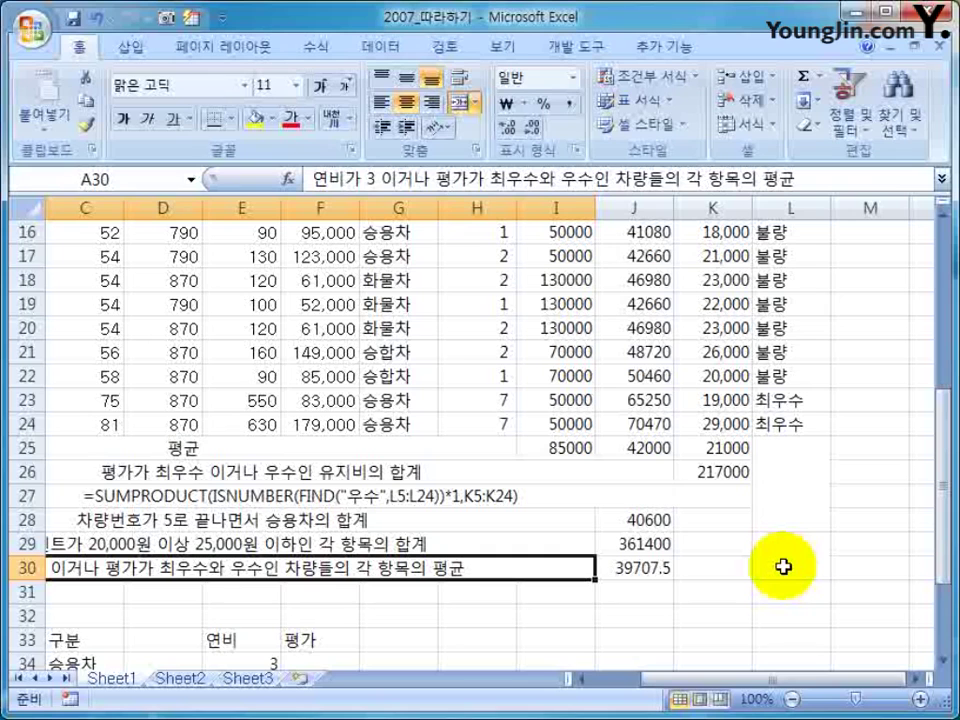
left_click_drag(783, 566, 85, 294)
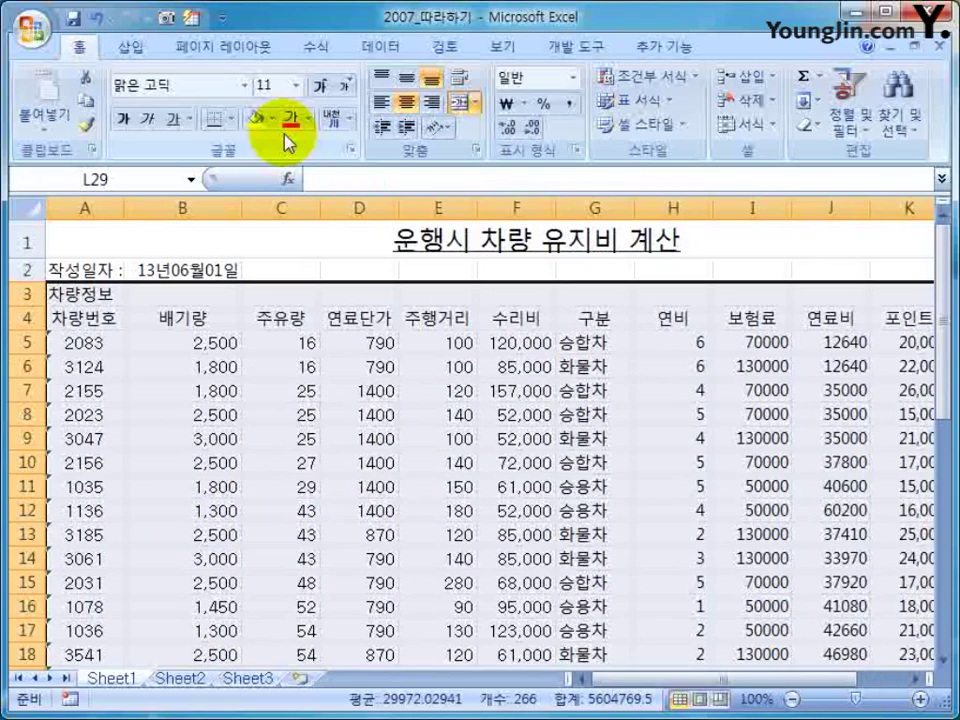
left_click(231, 118)
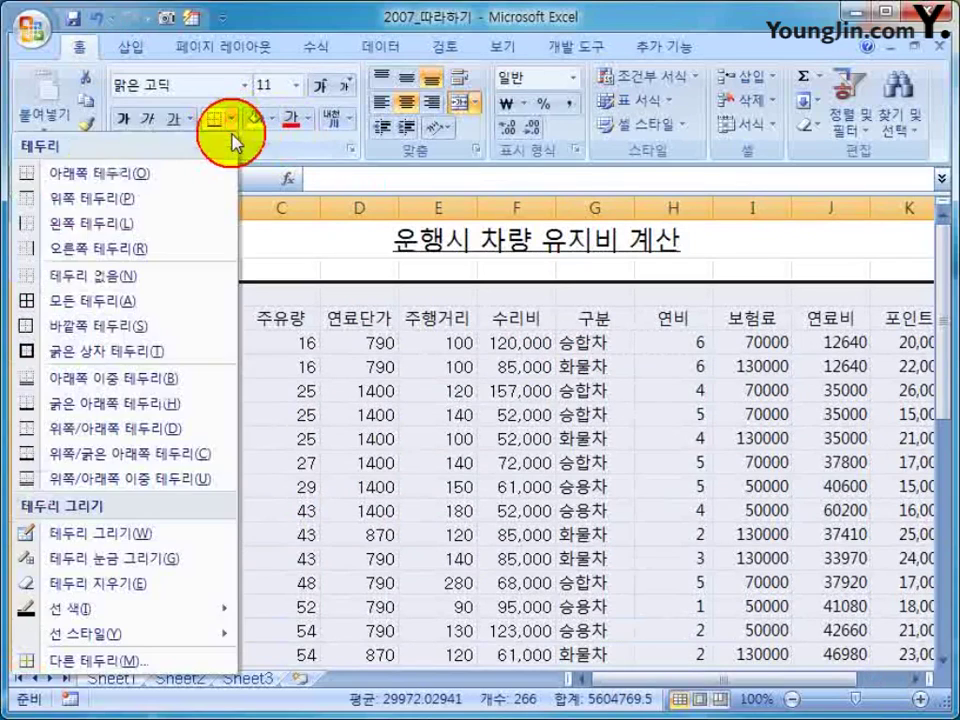
left_click(105, 300)
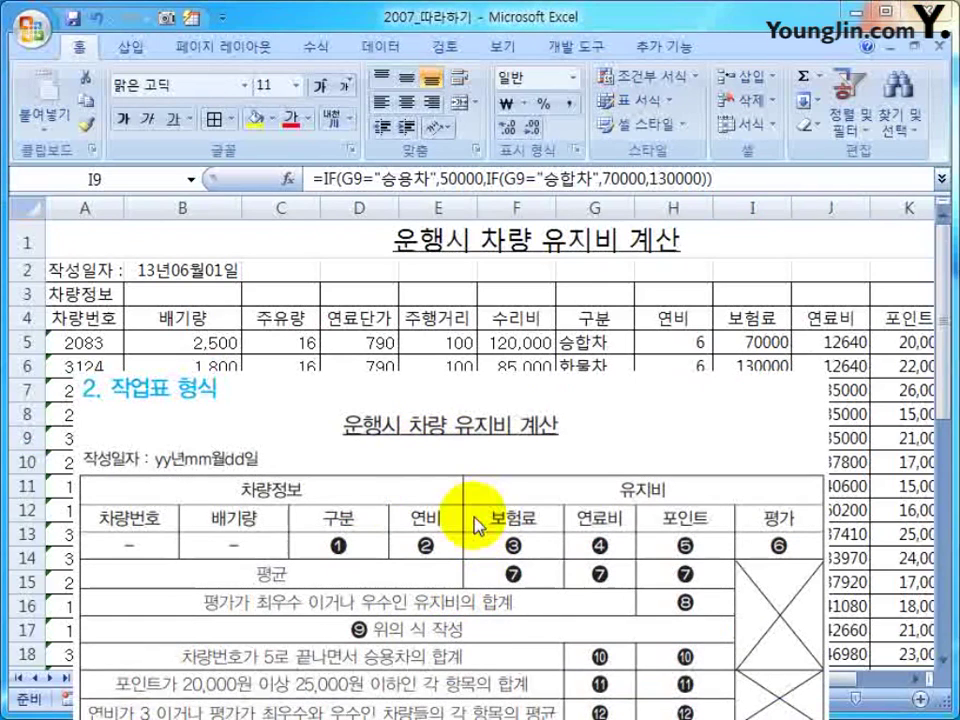
- Merge and center the 차량정보 heading across A3:H3
left_click_drag(70, 298, 702, 294)
key("alt+h")
key("m")
key("c")
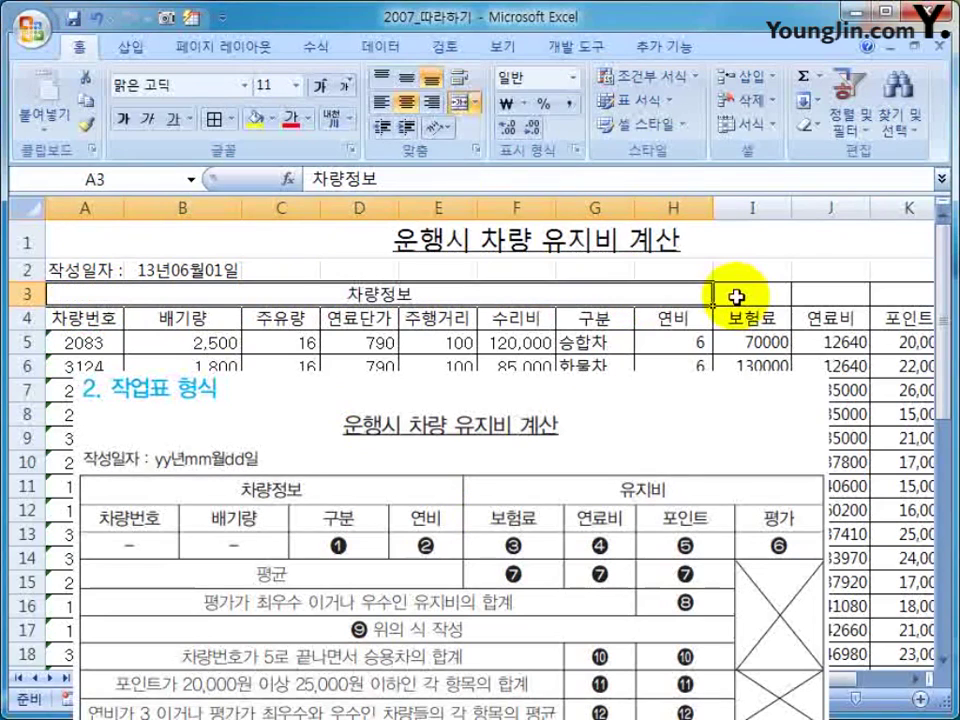
- Enter the heading 유지비 in I3 and merge and center it across I3:L3
left_click(736, 297)
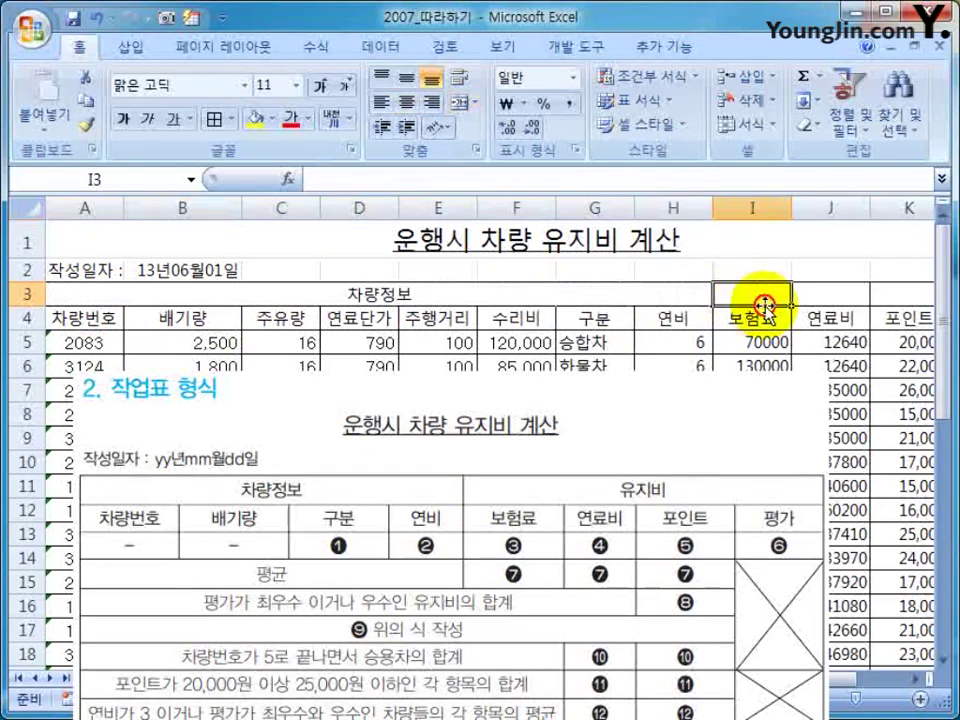
type("db")
key("BackSpace")
key("BackSpace")
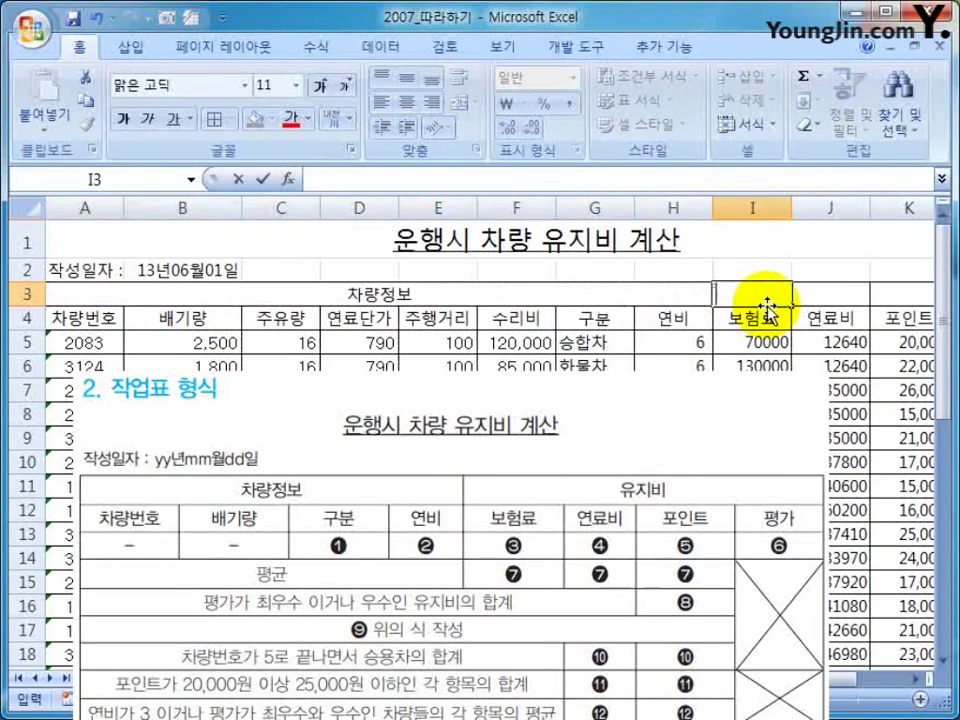
type("유지비")
mouse_move(767, 300)
left_mouse_down()
mouse_move(905, 296)
mouse_move(857, 289)
mouse_move(813, 301)
left_mouse_up()
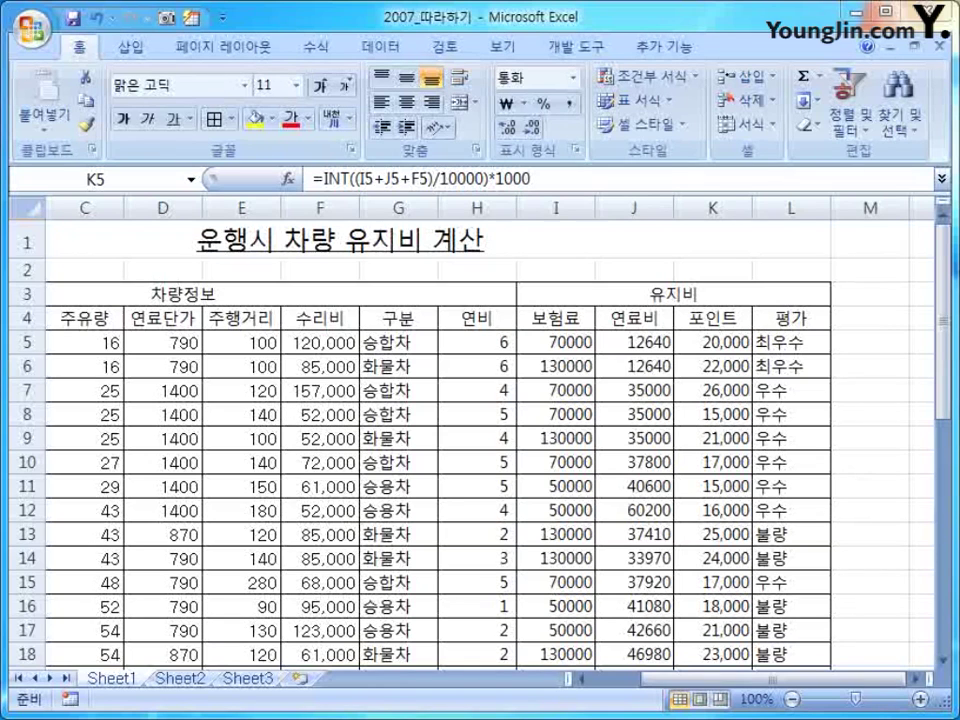
- Make the criteria range of the J28 DSUM absolute as $B$33:$C$34 and fill J28:J30 across into column K
left_click(405, 460)
scroll(611, 516, "down", 4)
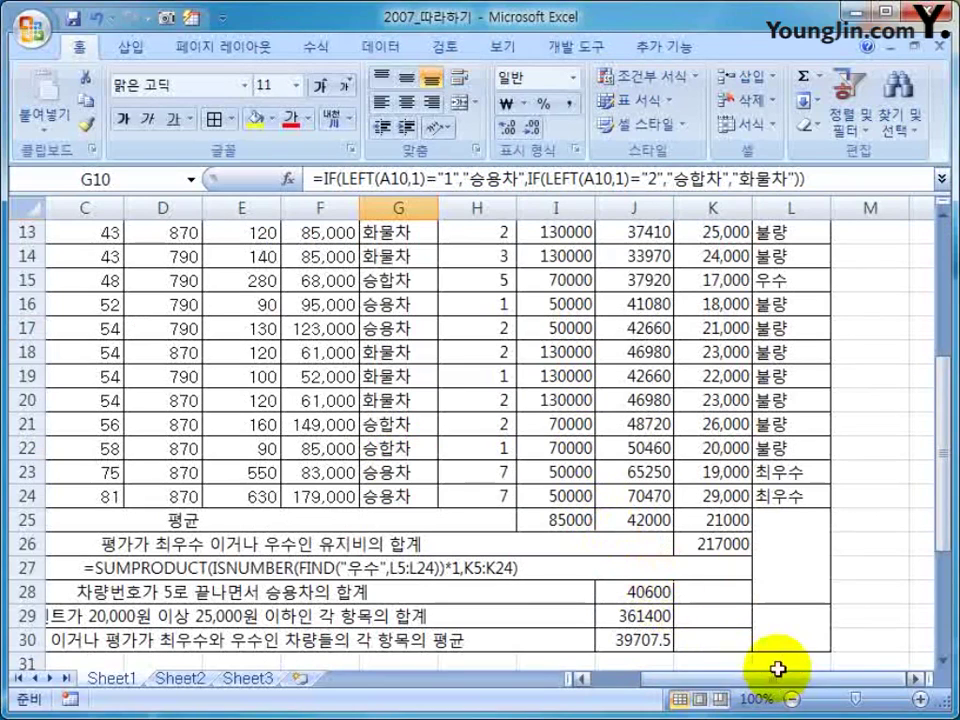
left_click(650, 594)
left_click_drag(650, 594, 634, 640)
left_click_drag(481, 178, 545, 176)
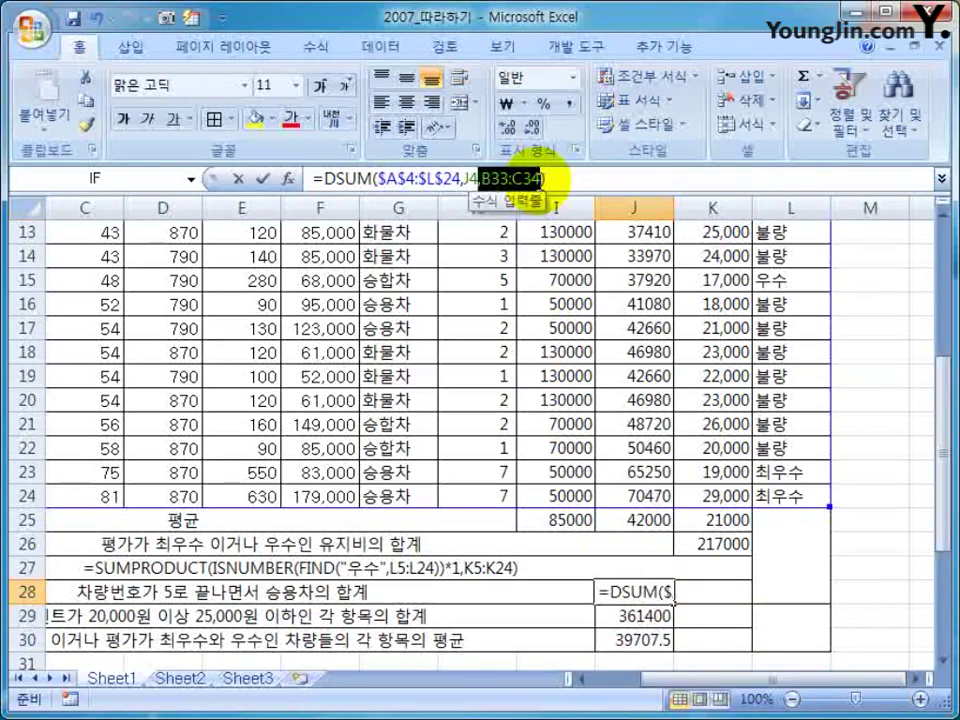
left_click_drag(546, 178, 484, 180)
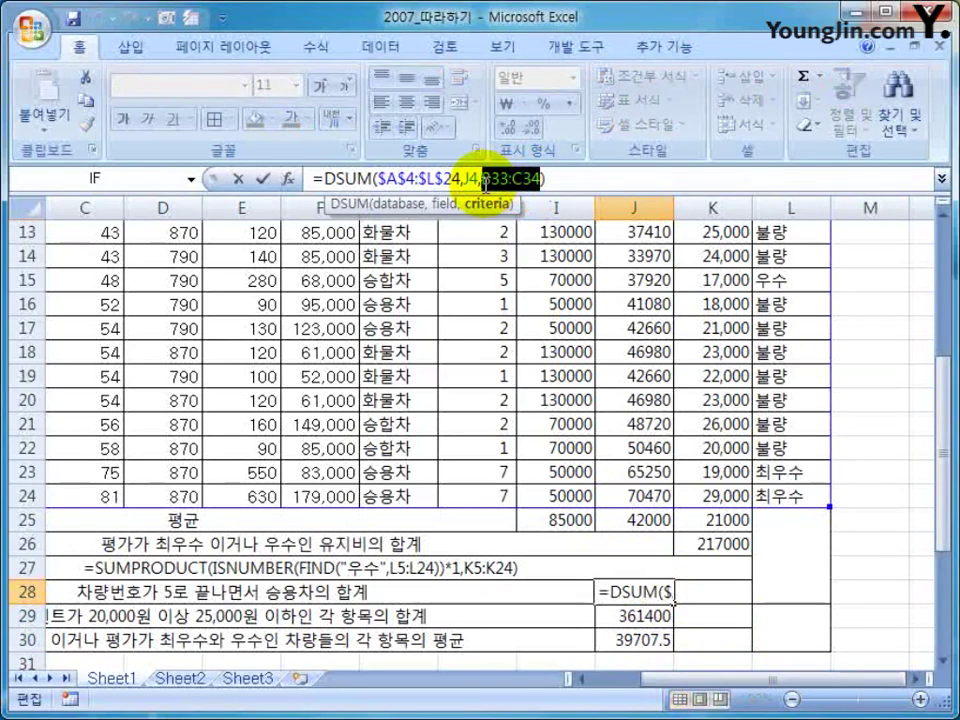
key("F4")
key("Return")
left_click_drag(638, 592, 725, 640)
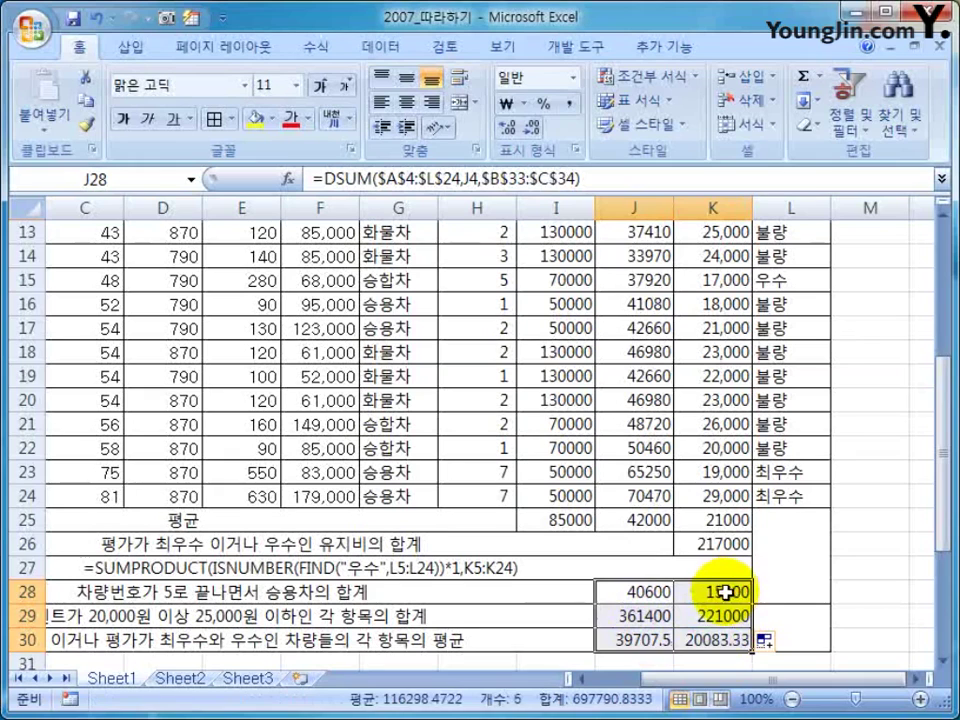
- Add both diagonal borders to the merged blank cell L25:L28 to cross it out
left_click(780, 546)
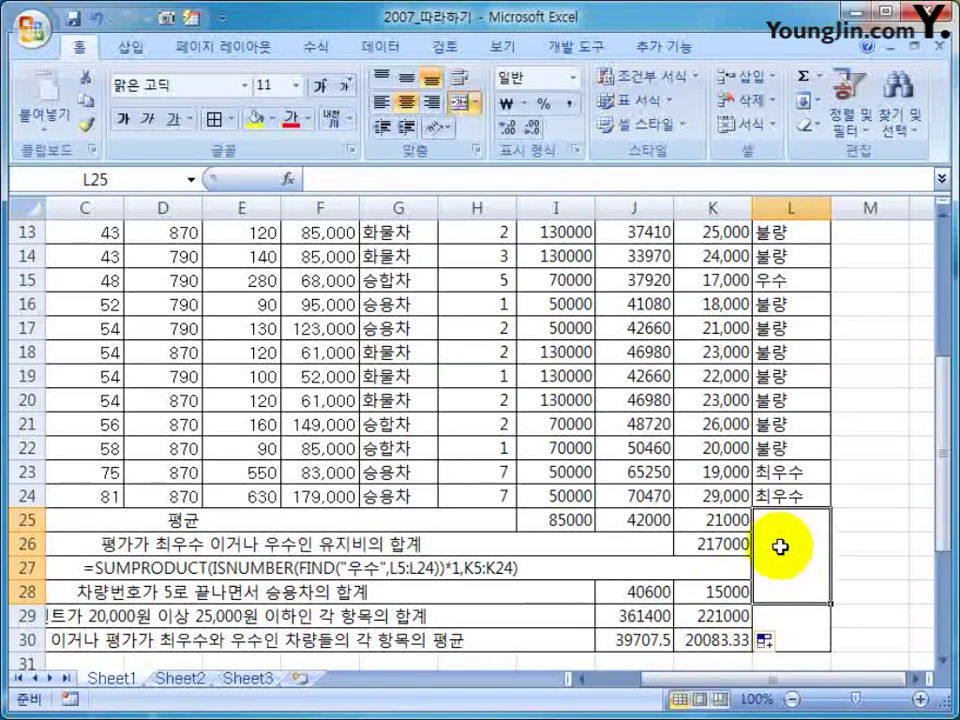
key("ctrl+1")
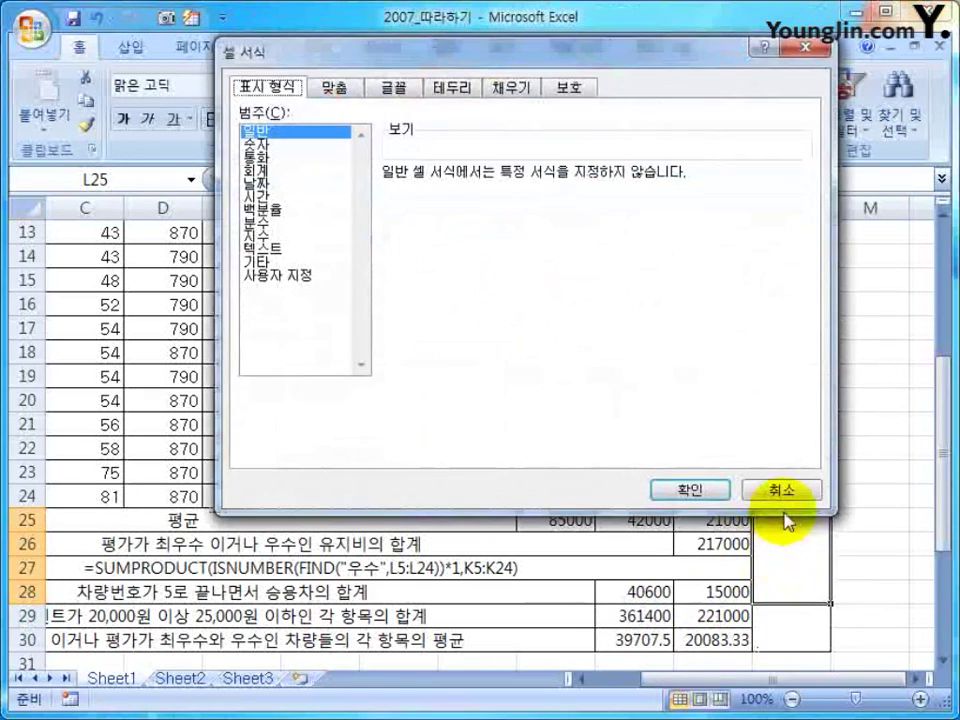
left_click(453, 89)
left_click(411, 321)
left_click(634, 321)
key("Return")
- Cross out the merged blank cell L29:L30 with both diagonal borders
left_click(792, 638)
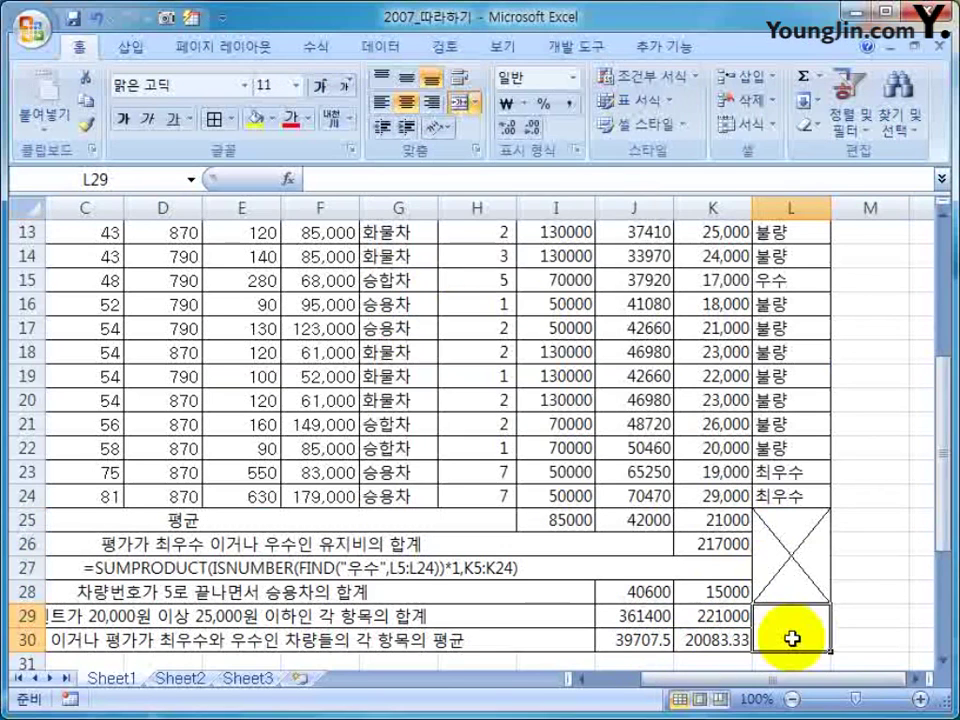
key("ctrl+1")
left_click(411, 321)
left_click(655, 321)
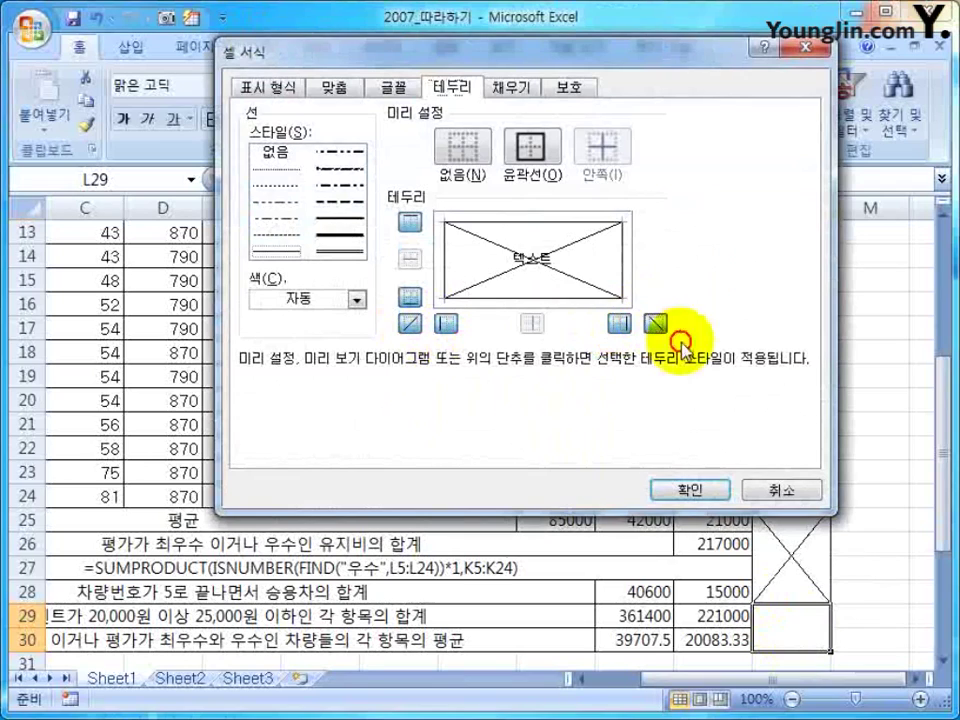
left_click(690, 489)
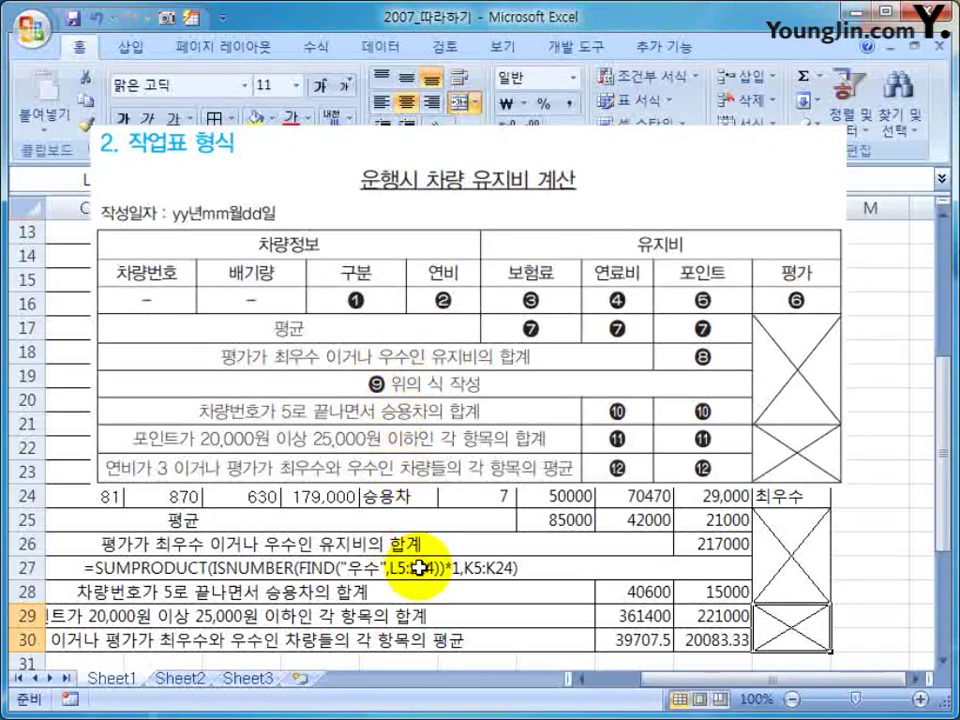
- Remove the inner horizontal borders from the data rows A5:L24
left_click_drag(905, 495, 21, 332)
key("ctrl+1")
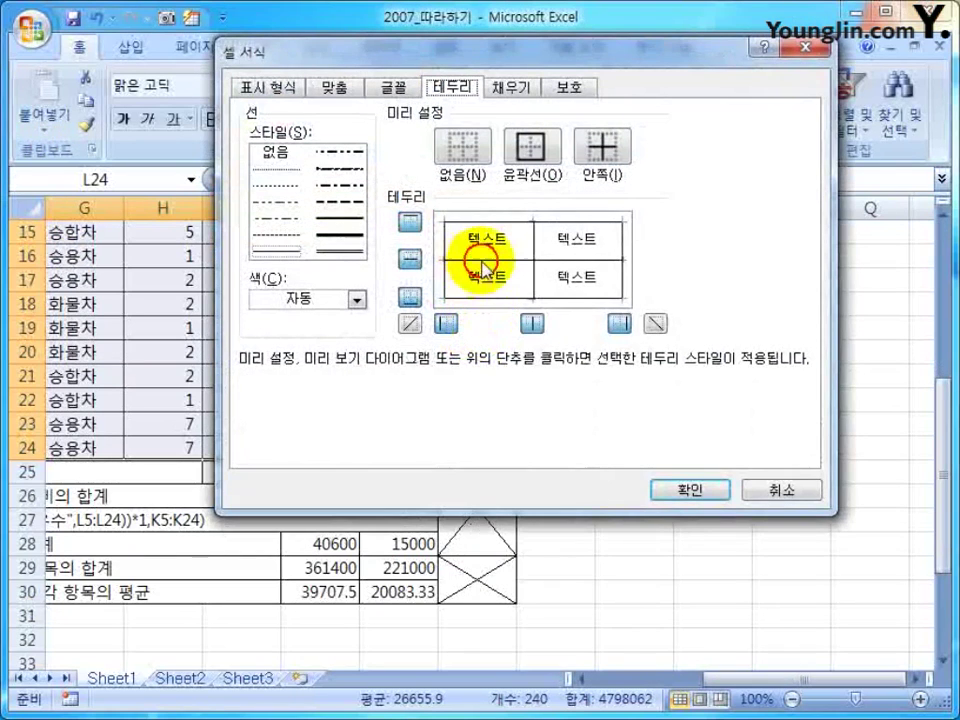
left_click(688, 490)
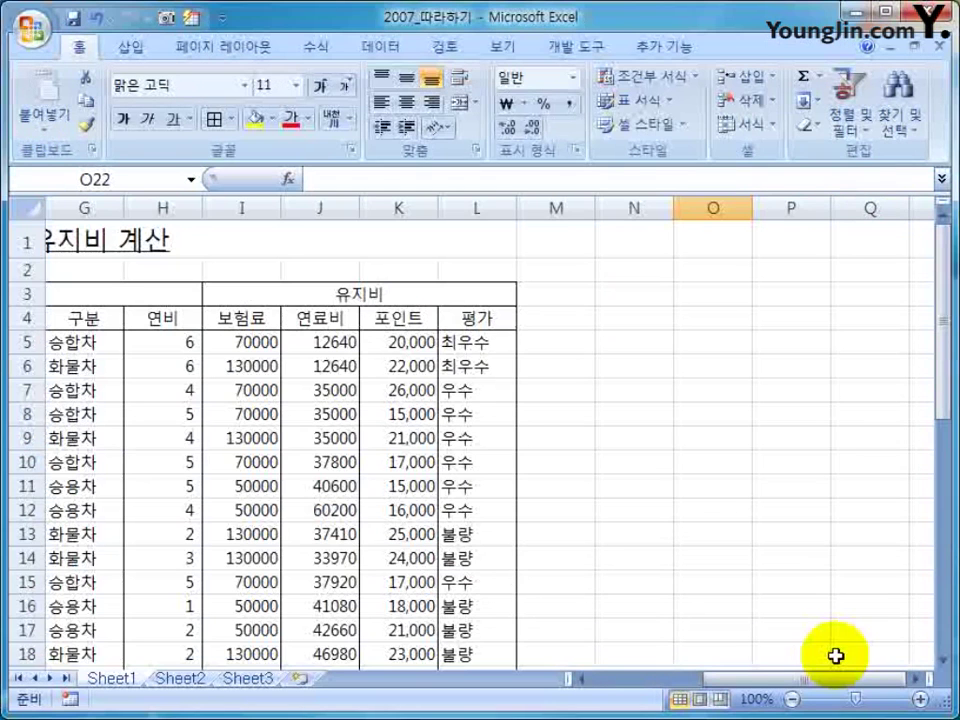
left_click_drag(825, 680, 745, 680)
left_click(697, 507)
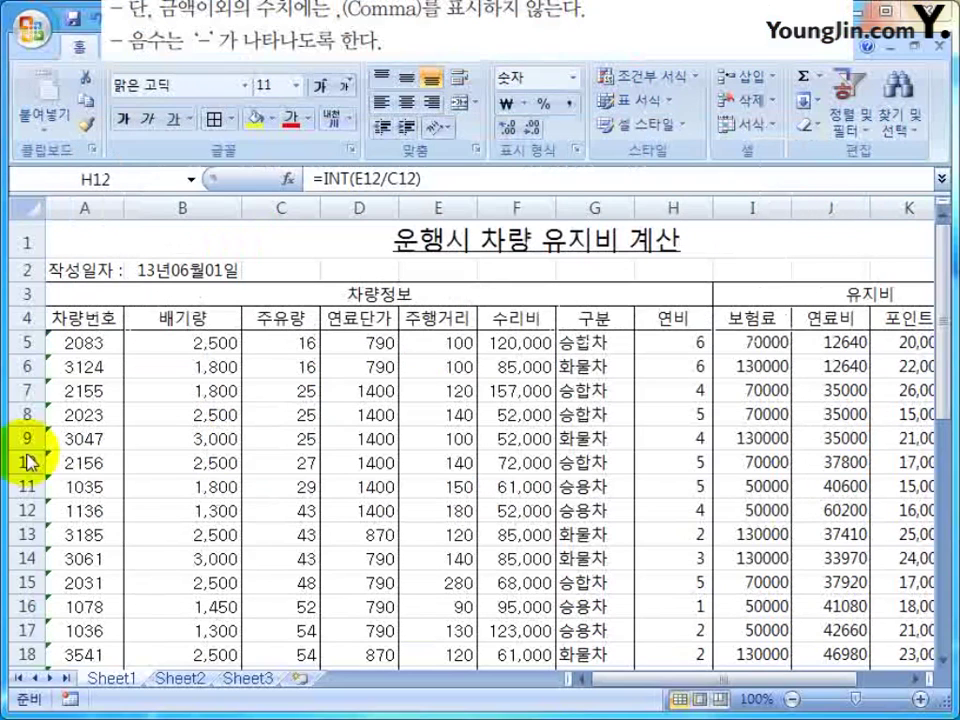
- Start a custom sort of A4:L24 with 구분 in descending order as the first key
left_click_drag(86, 317, 795, 545)
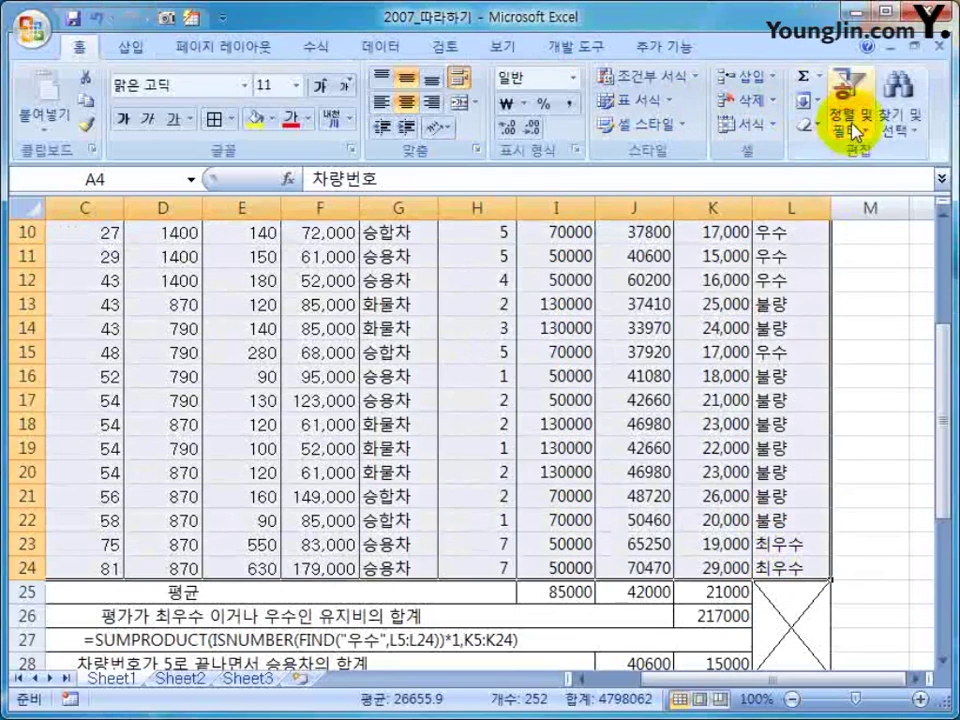
left_click(855, 130)
left_click(815, 206)
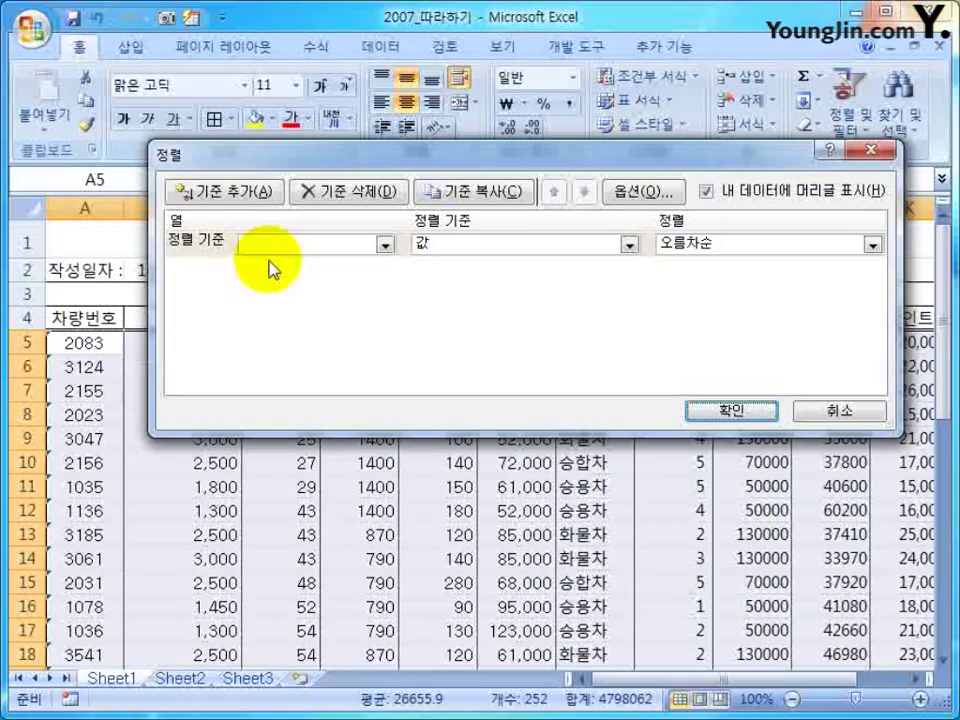
left_click(384, 244)
left_click(265, 354)
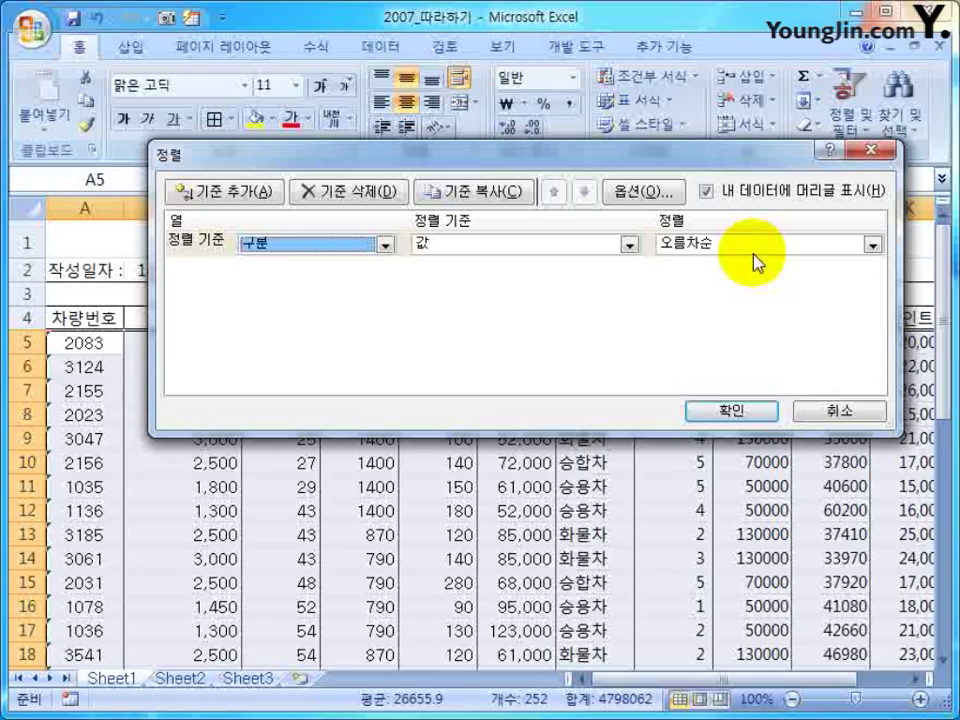
left_click(698, 246)
left_click(697, 279)
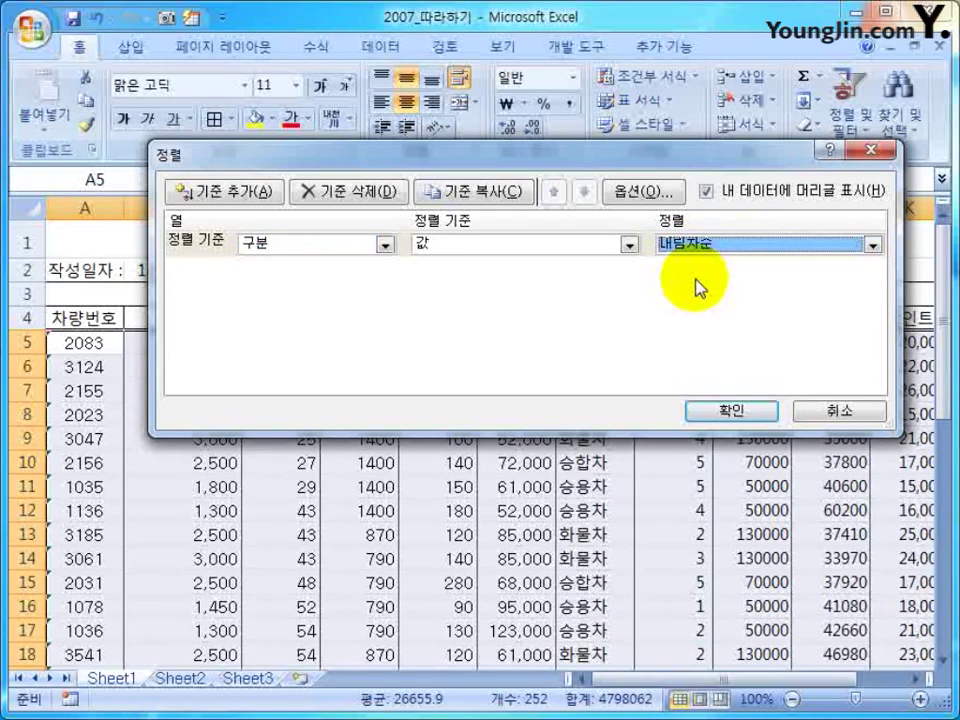
- Add 차량번호 ascending as the second sort key and run the sort, treating numbers and numbers stored as text separately
left_click(240, 192)
left_click(323, 270)
left_click(296, 287)
left_click(720, 410)
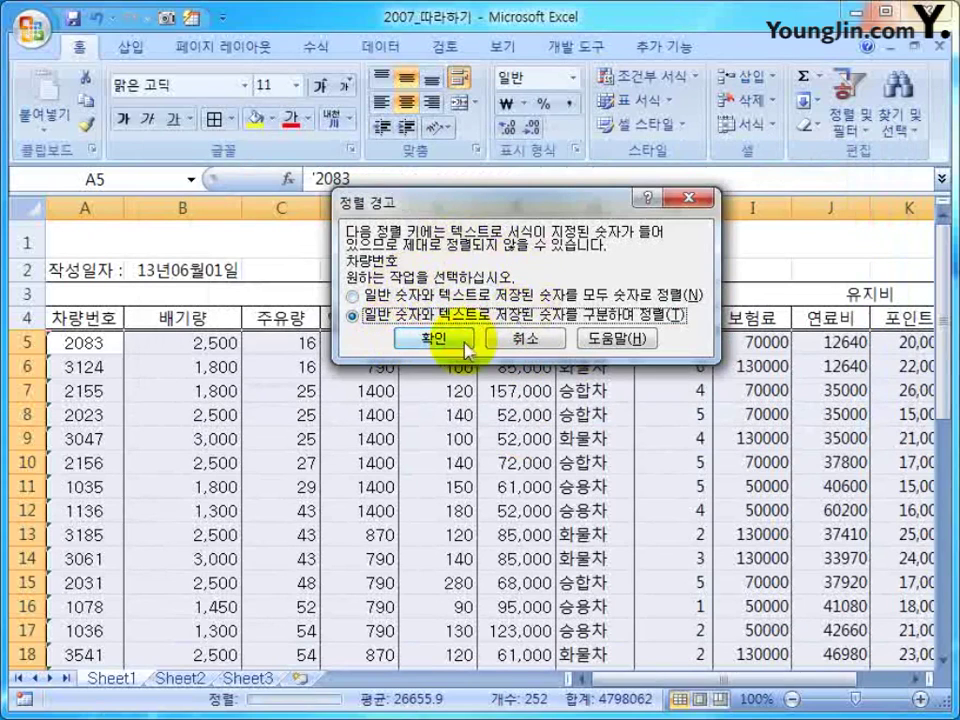
left_click(435, 337)
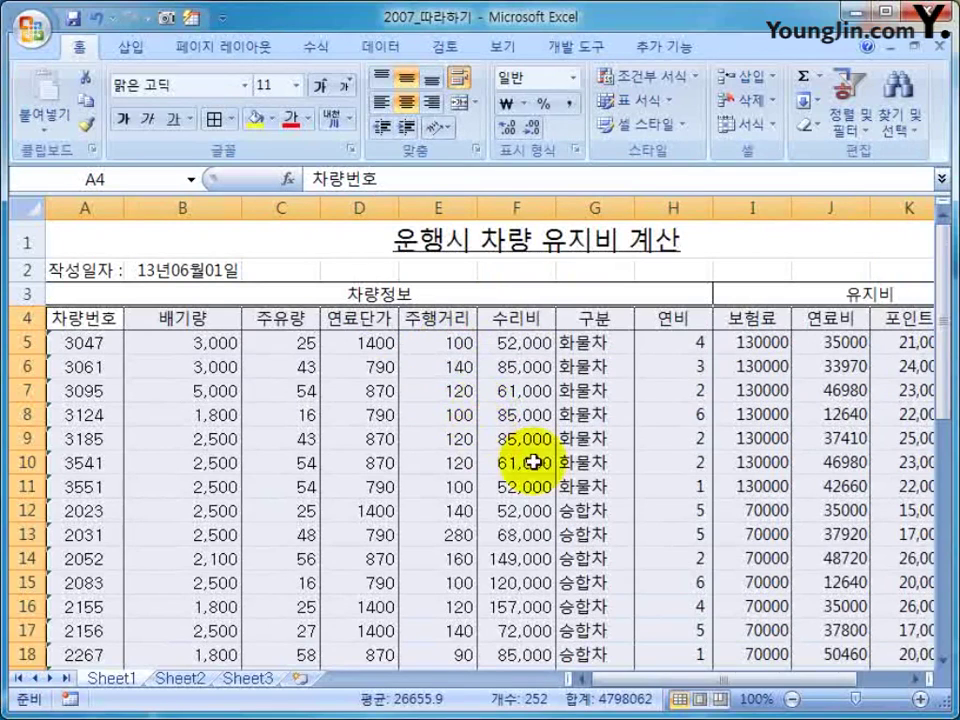
- Check the order of vehicle categories and vehicle numbers in the sorted rows
left_click_drag(595, 342, 88, 480)
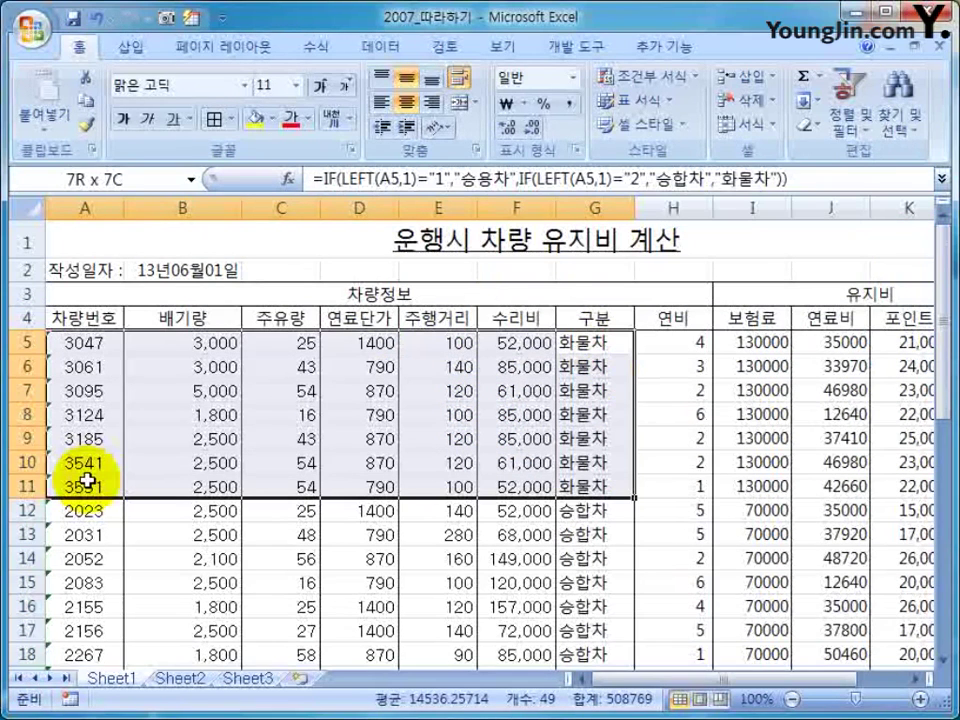
left_click_drag(88, 480, 85, 487)
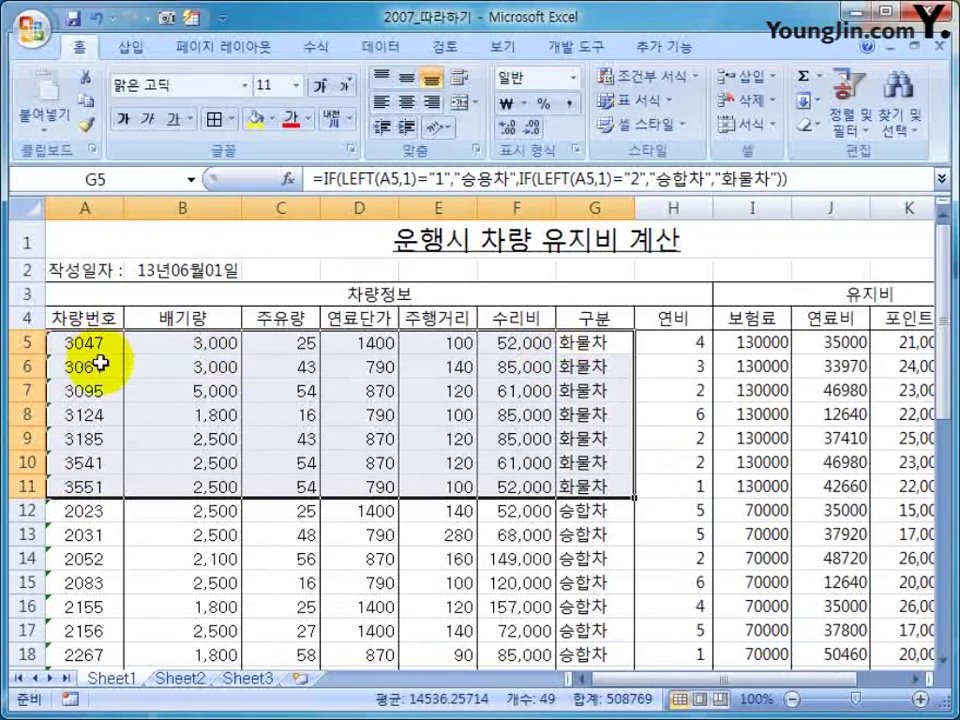
scroll(447, 237, "down", 4)
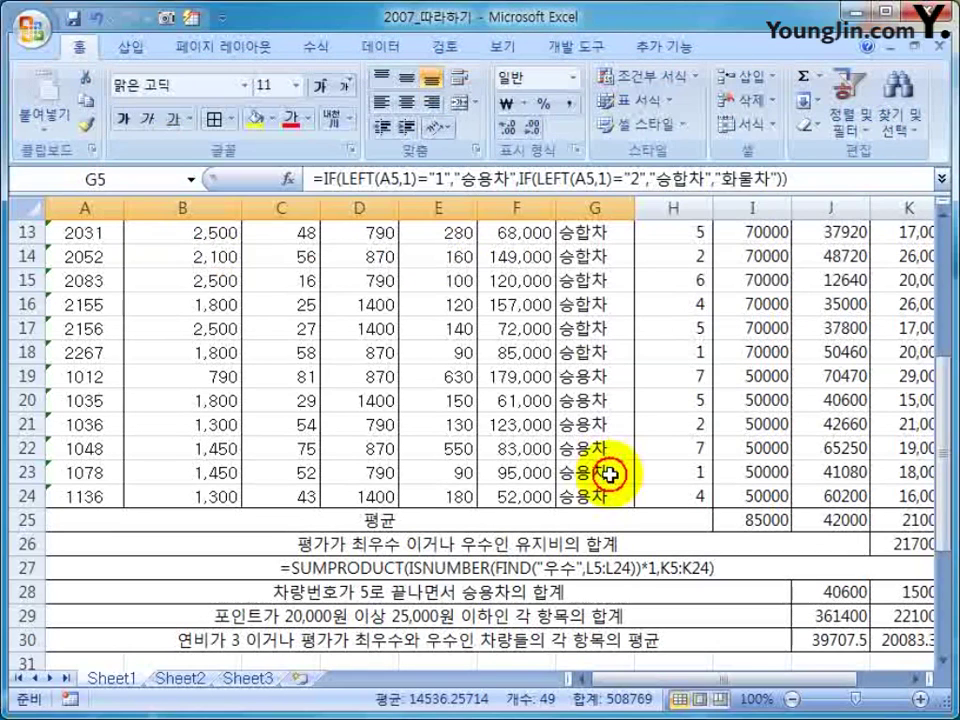
scroll(540, 390, "up", 4)
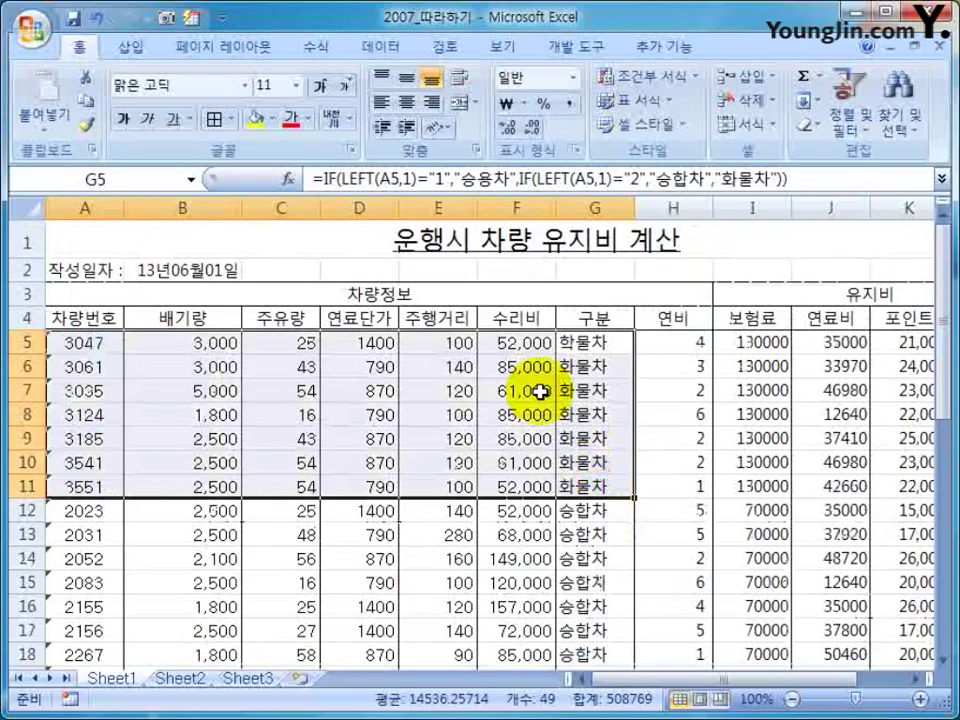
- Format the amounts in D5:D24, F5:F24 and I5:J24 as 통화 with the ₩ symbol
left_click(540, 390)
left_click(521, 340)
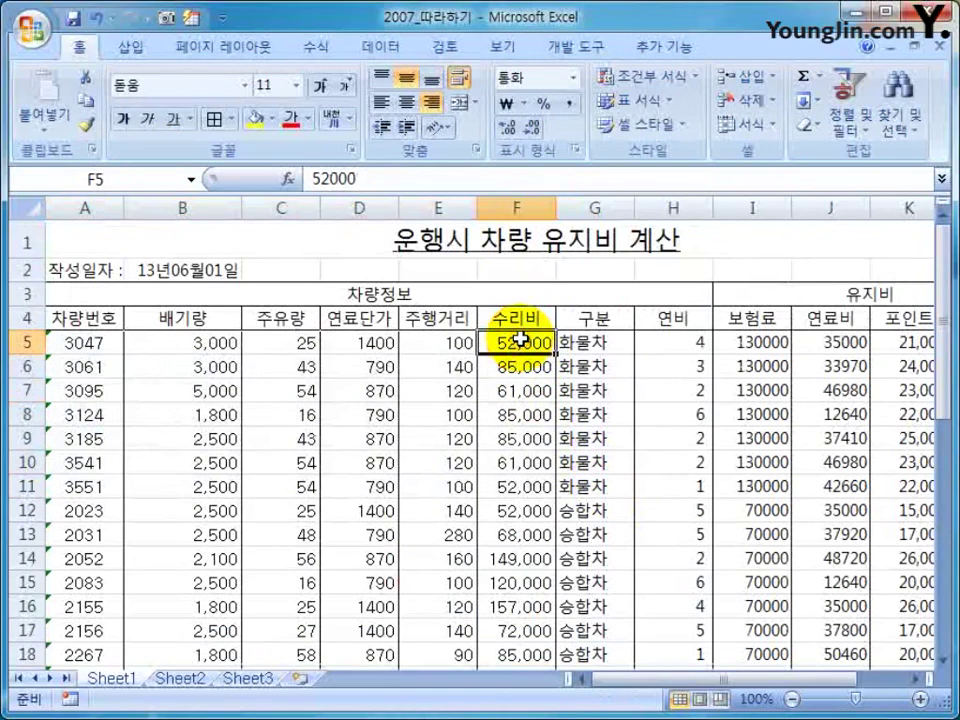
left_click_drag(360, 342, 360, 572)
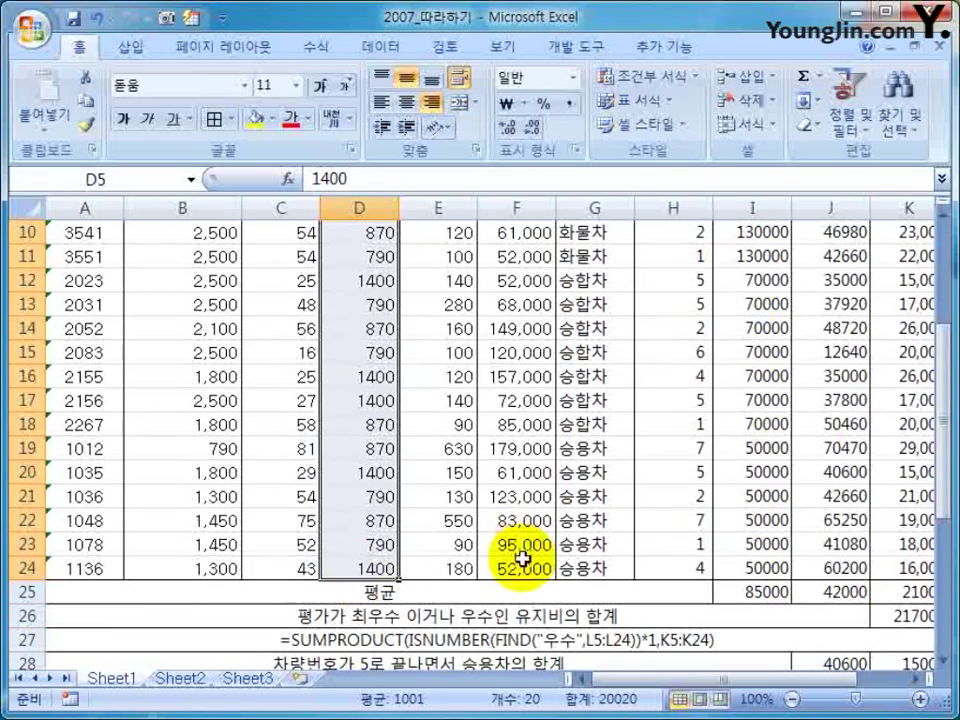
left_click_drag(521, 568, 522, 343)
left_click(748, 342, "ctrl")
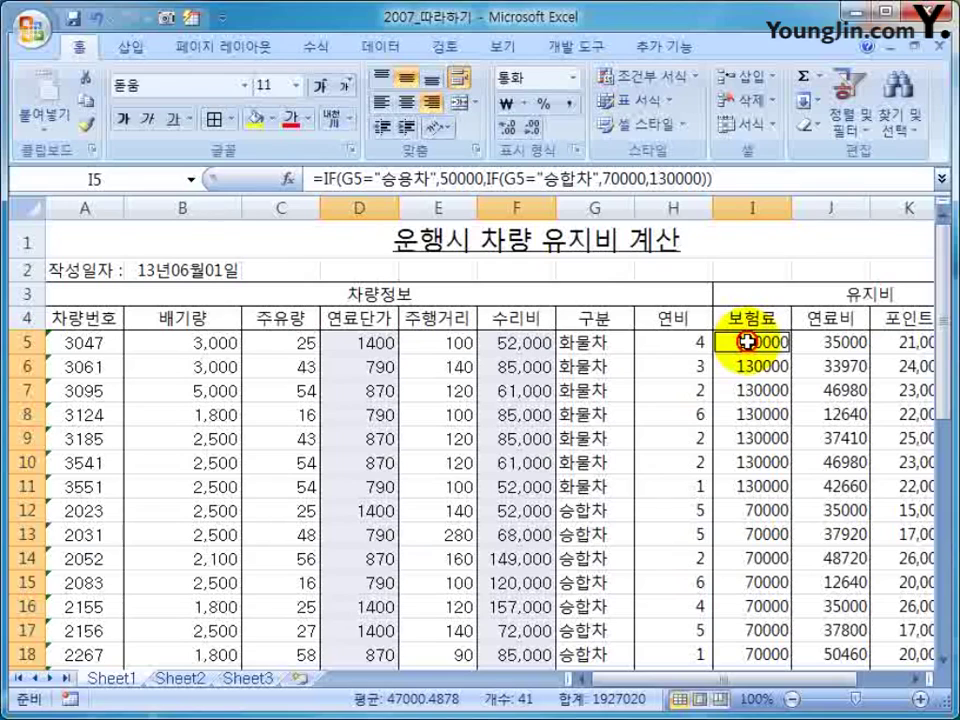
left_click_drag(748, 342, 818, 695)
scroll(757, 492, "up", 4)
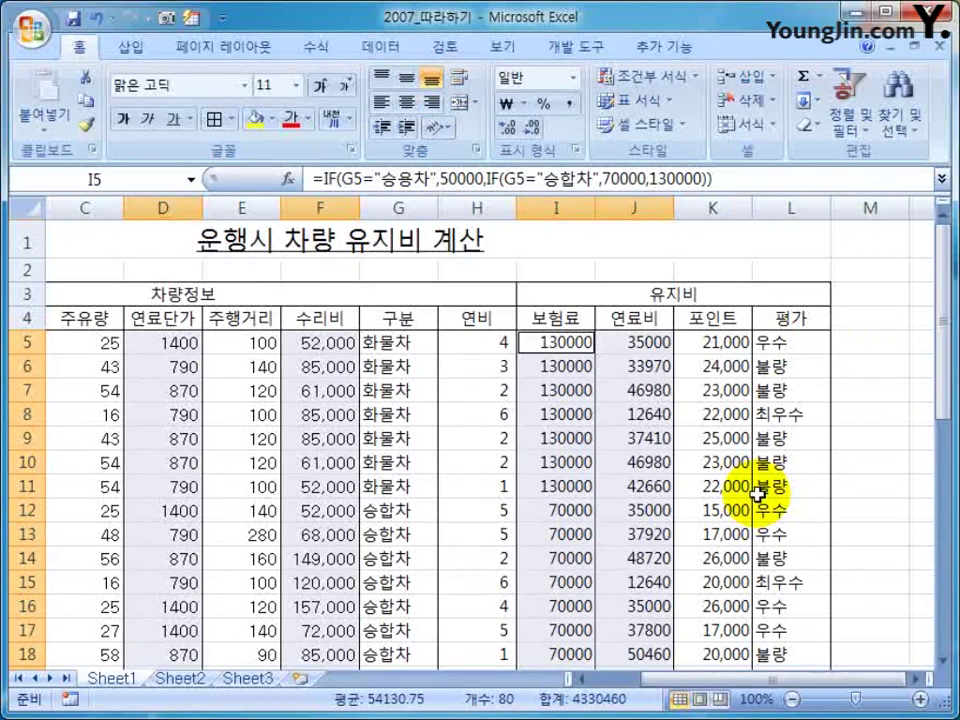
key("ctrl+1")
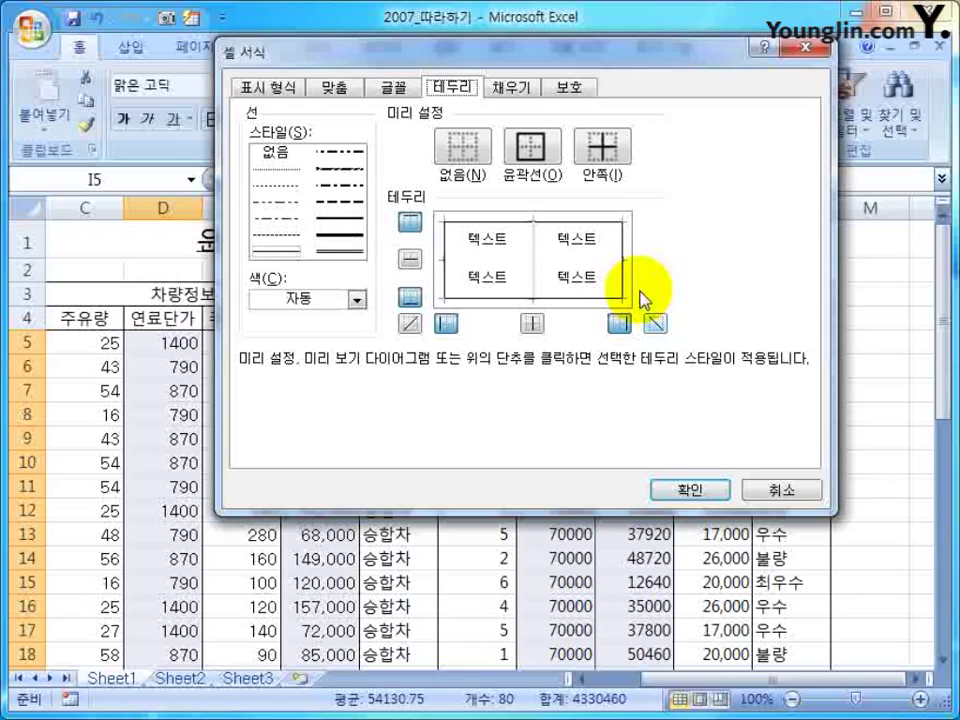
left_click(268, 87)
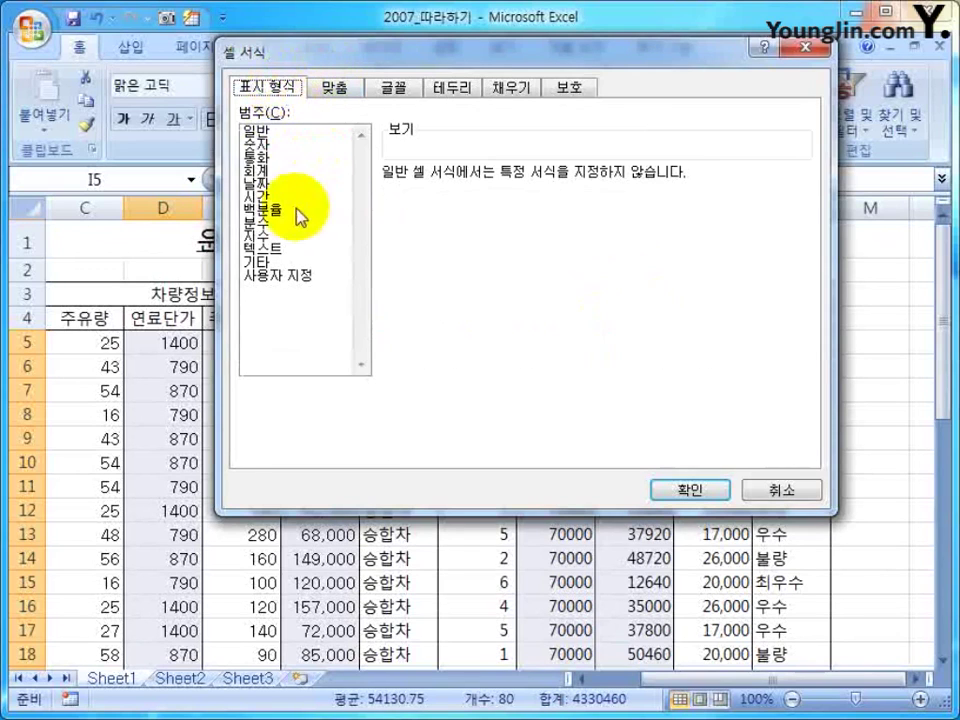
left_click(255, 157)
left_click(487, 200)
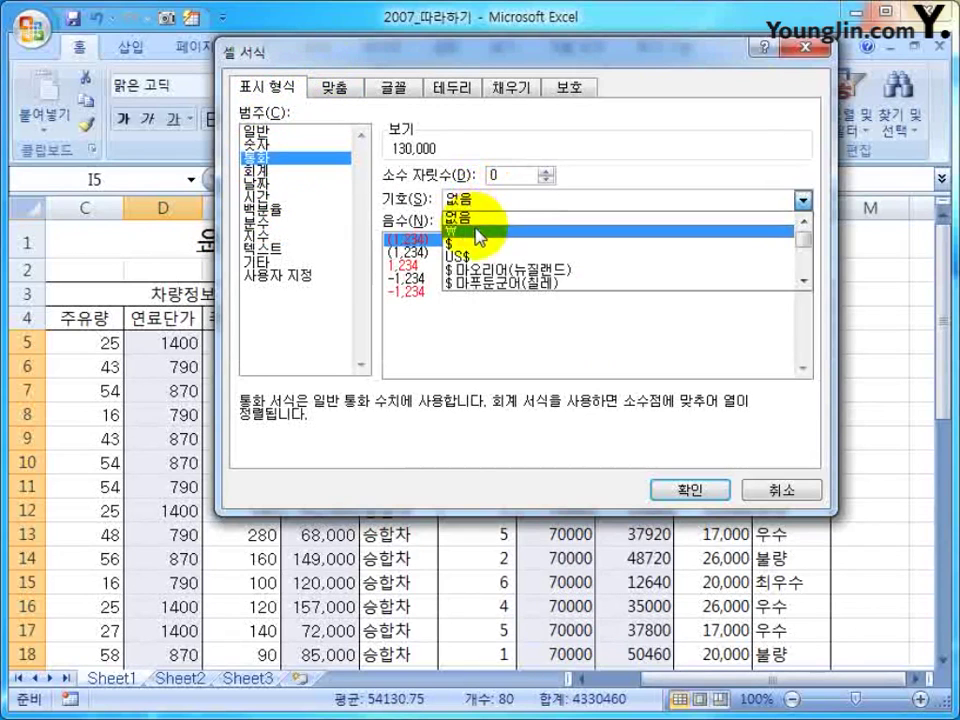
left_click(480, 226)
left_click(648, 490)
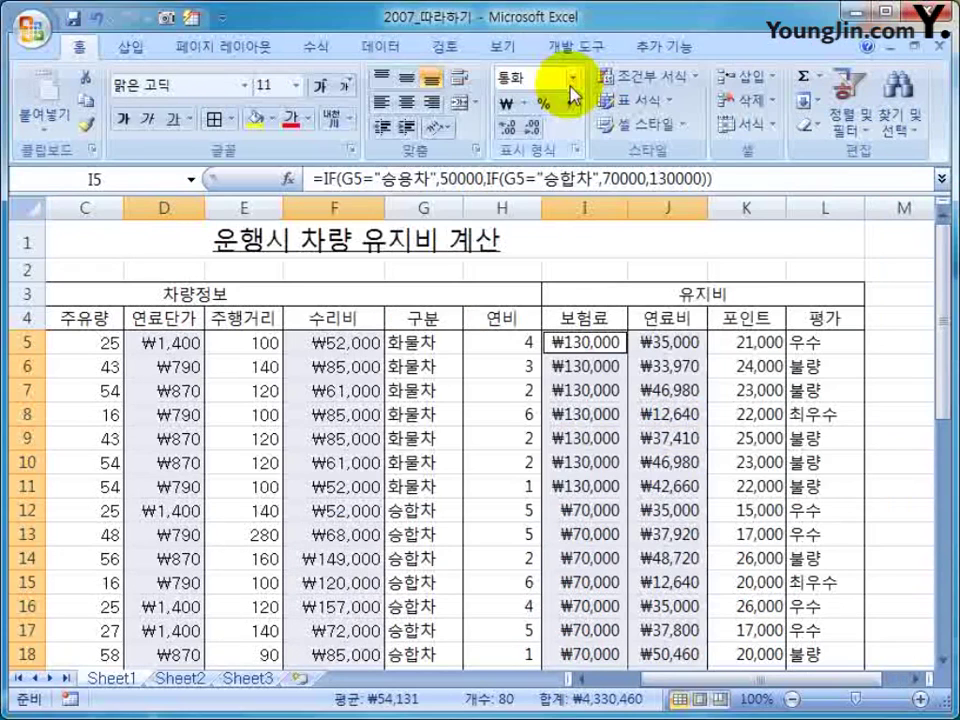
- Reapply the preset 통화 number format to the same amount ranges
left_click(572, 80)
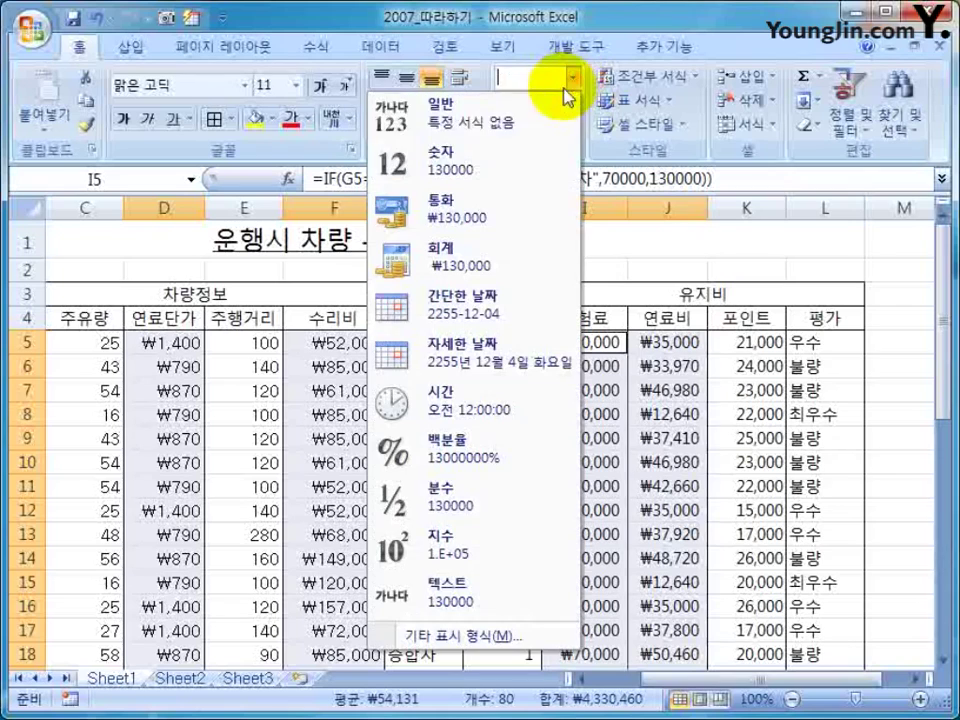
left_click(390, 212)
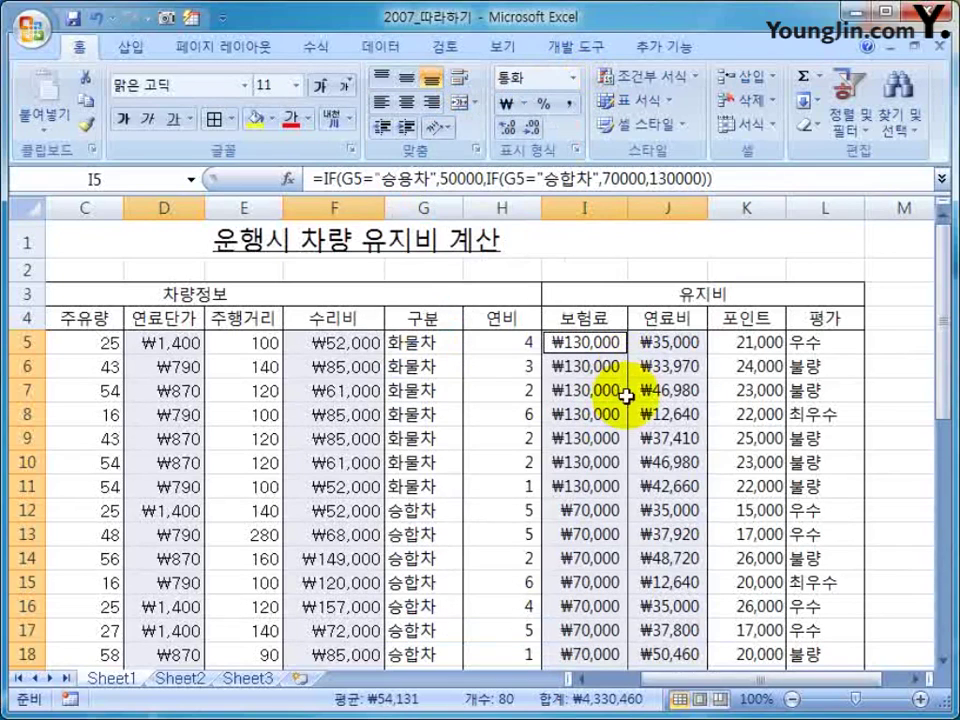
left_click(342, 391)
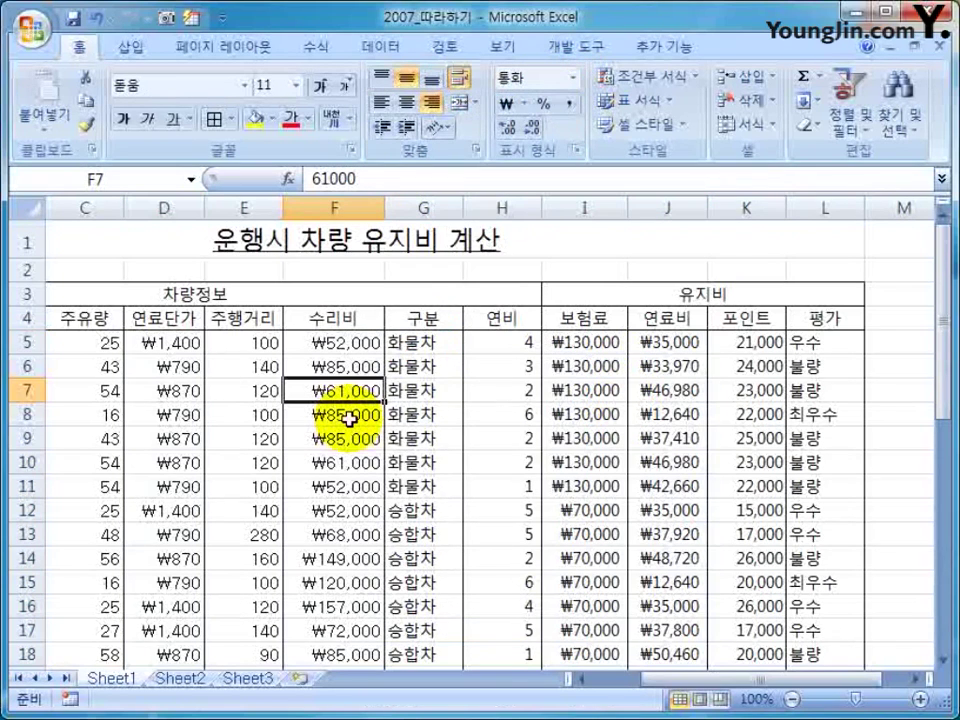
- Set the non-currency numbers in B5:C24 and K5:K24 to the 일반 format so they have no thousands separators
scroll(540, 550, "down", 3)
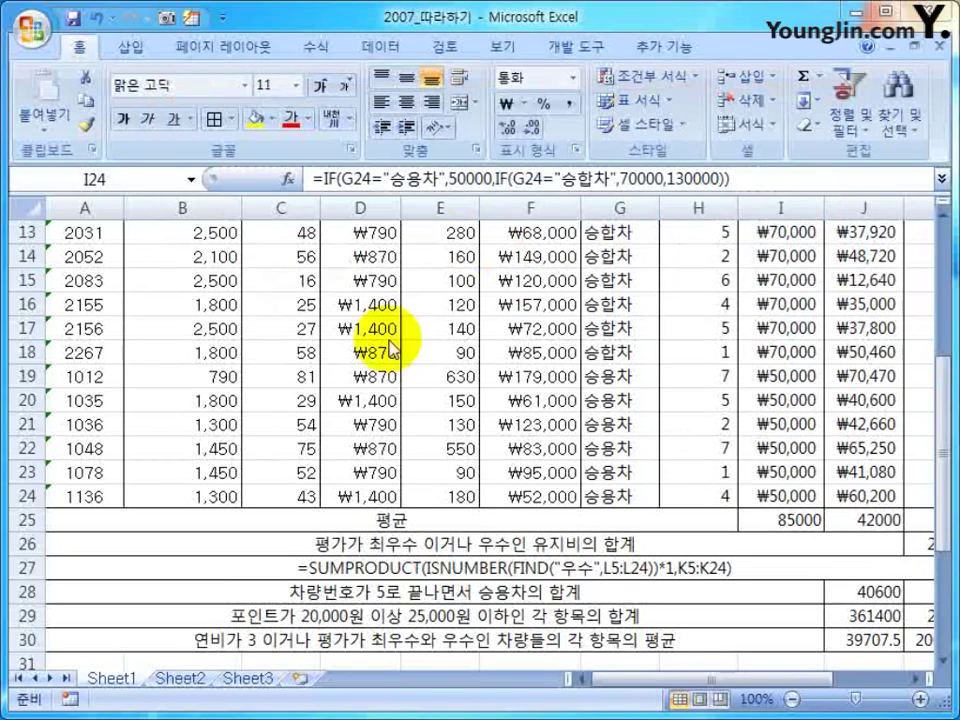
left_click(311, 472)
left_click_drag(200, 496, 280, 342)
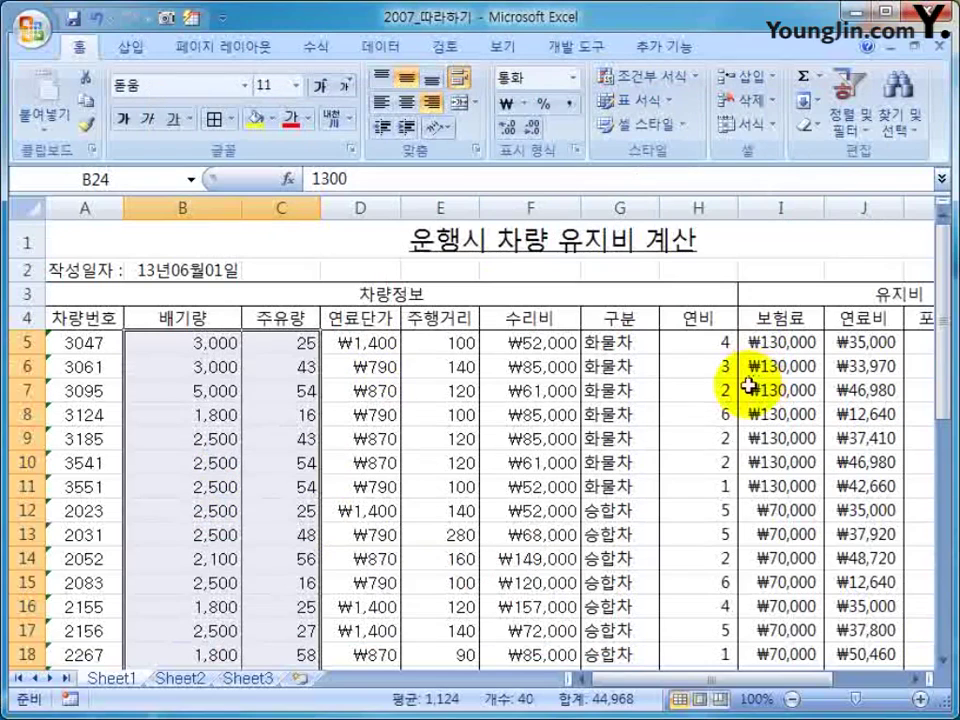
scroll(429, 536, "down", 3)
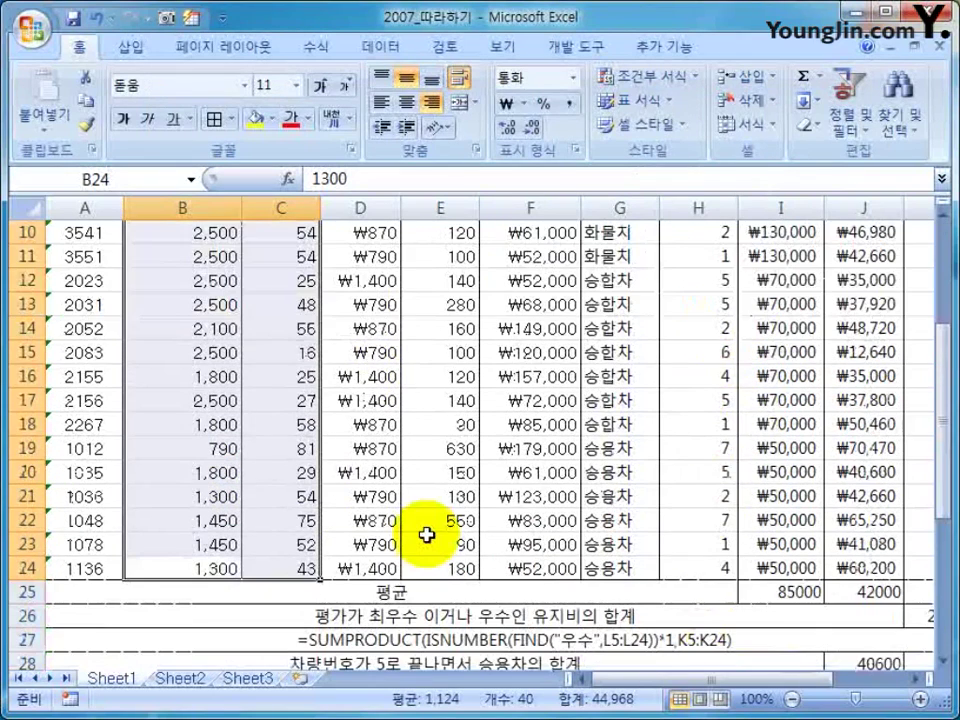
scroll(756, 561, "right", 2)
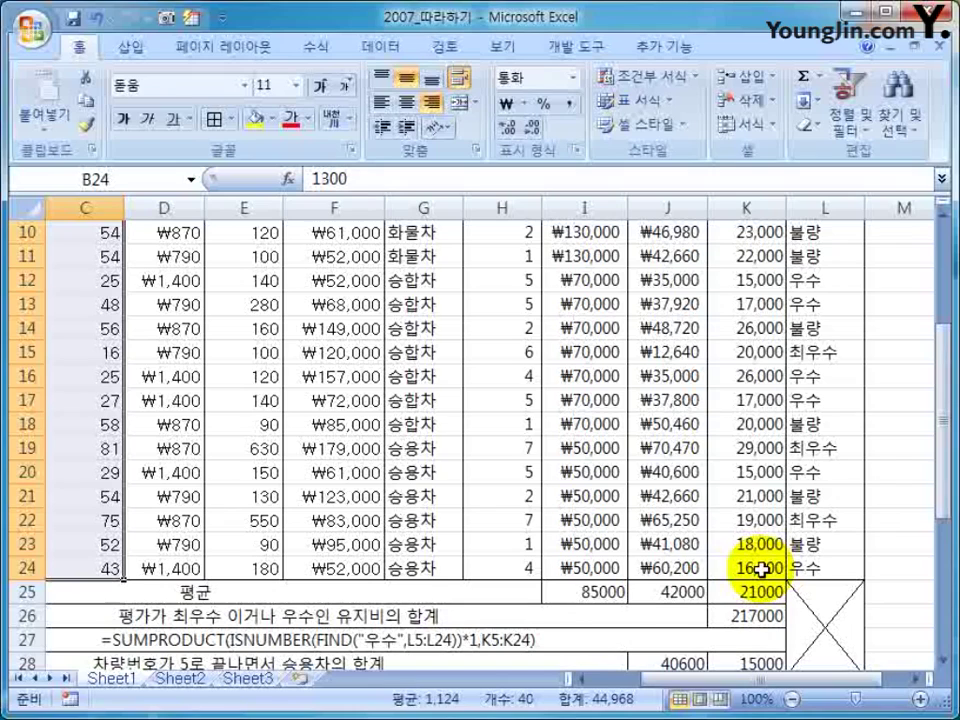
left_click_drag(761, 569, 760, 251)
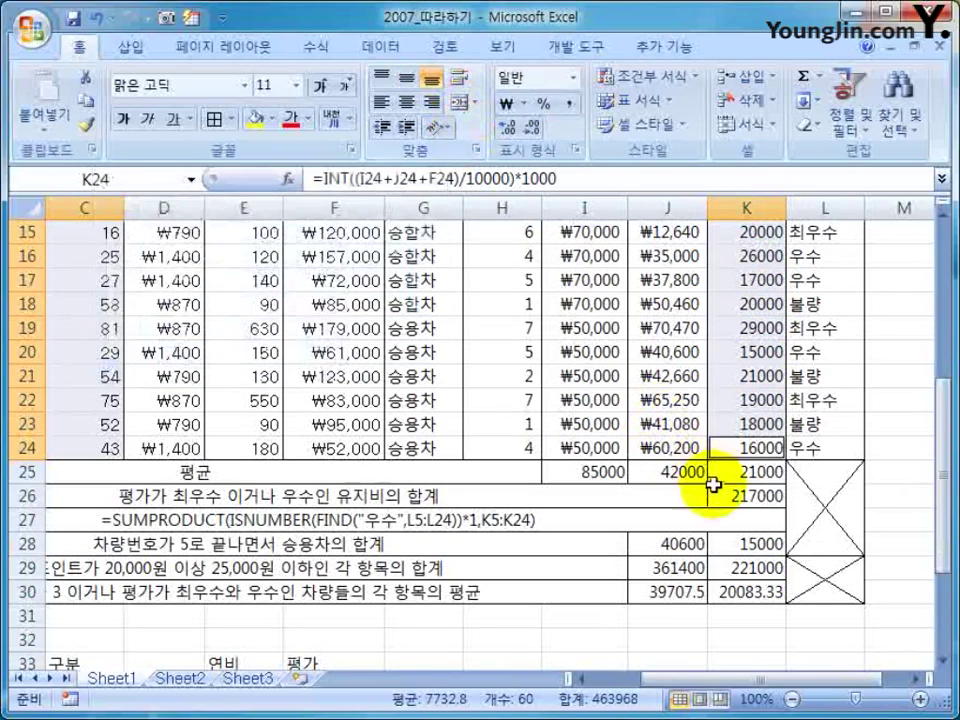
left_click(740, 509)
- Apply the 통화 format to the summary amounts in I25:J25 and J28:J30
left_click_drag(618, 472, 665, 472)
left_click(574, 77)
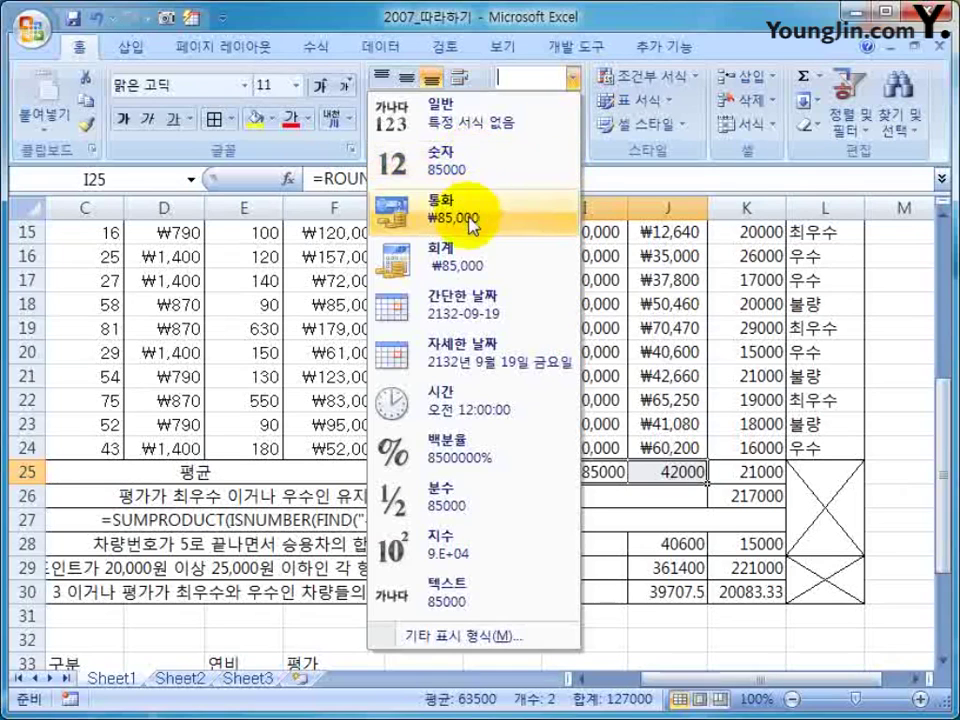
left_click(471, 208)
left_click(748, 464)
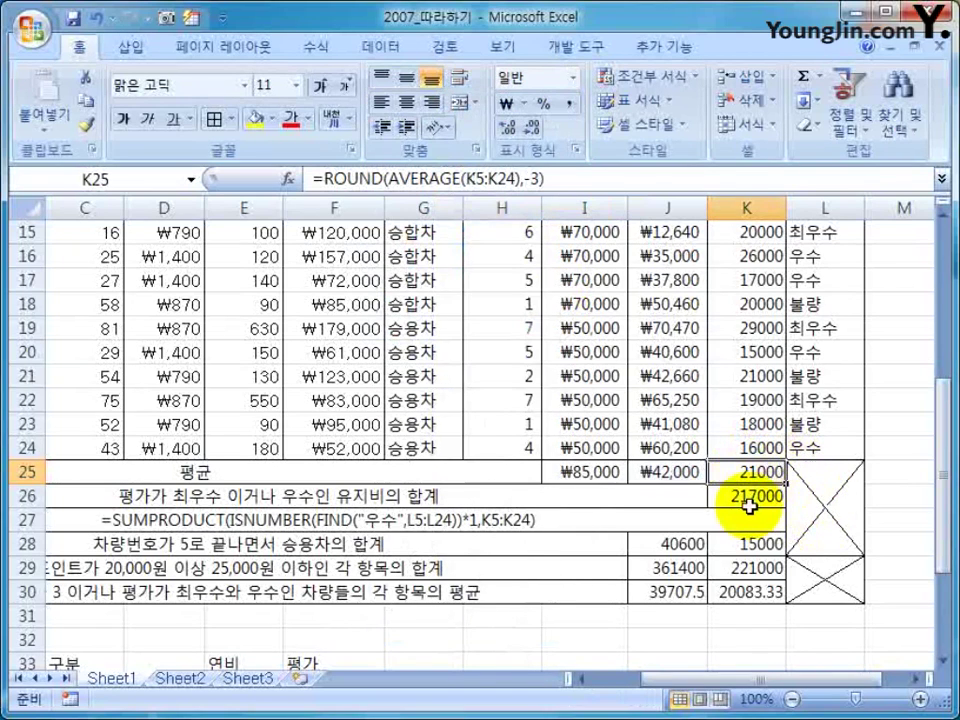
left_click_drag(668, 544, 676, 584)
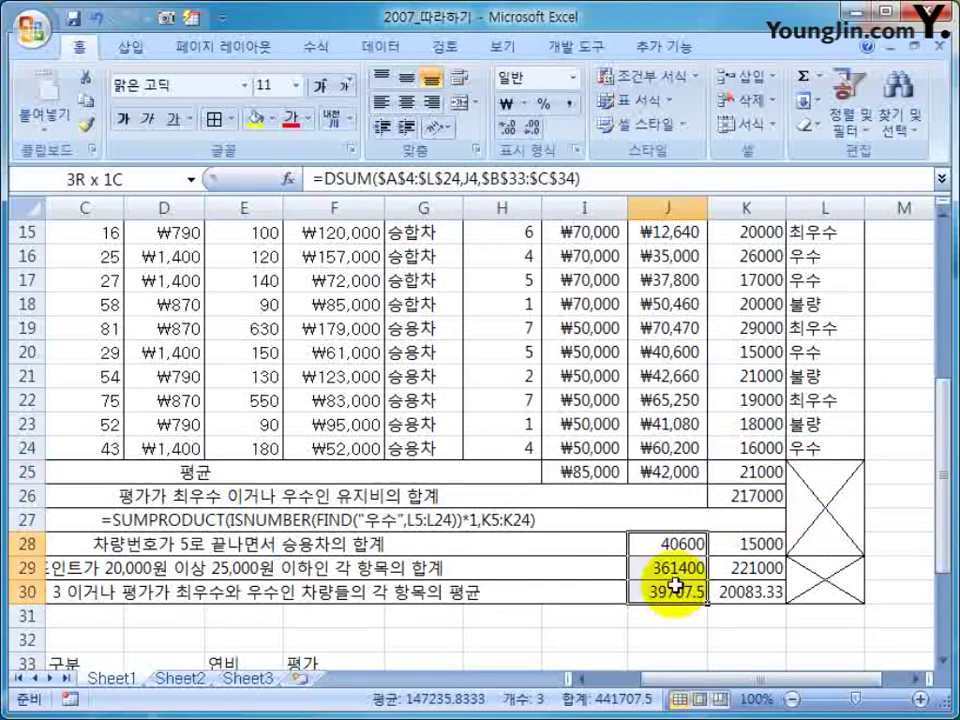
left_click(573, 78)
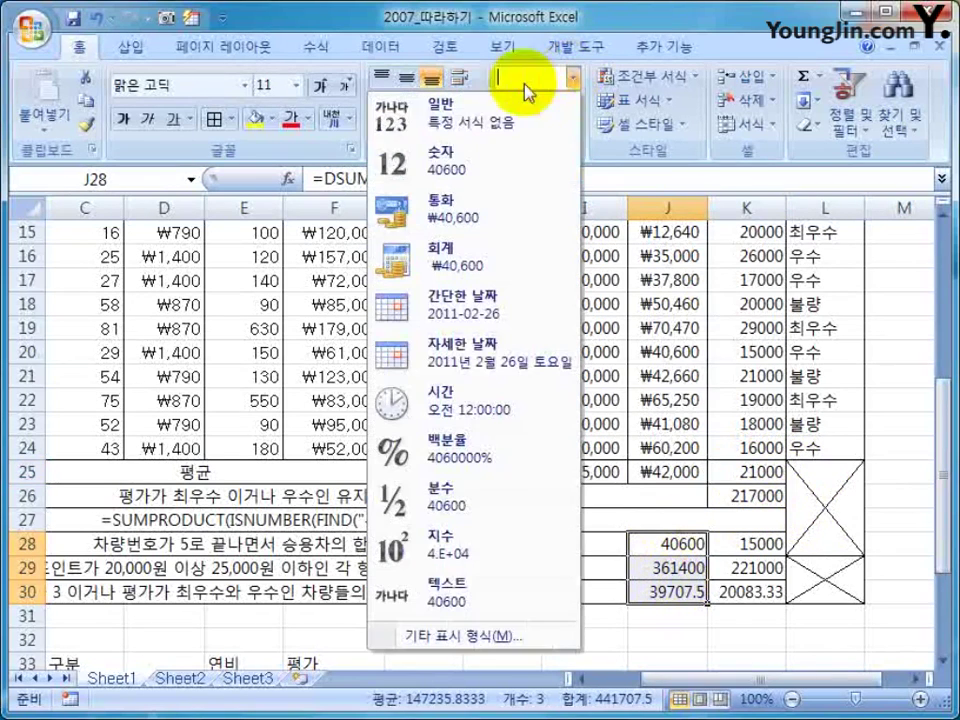
left_click(471, 208)
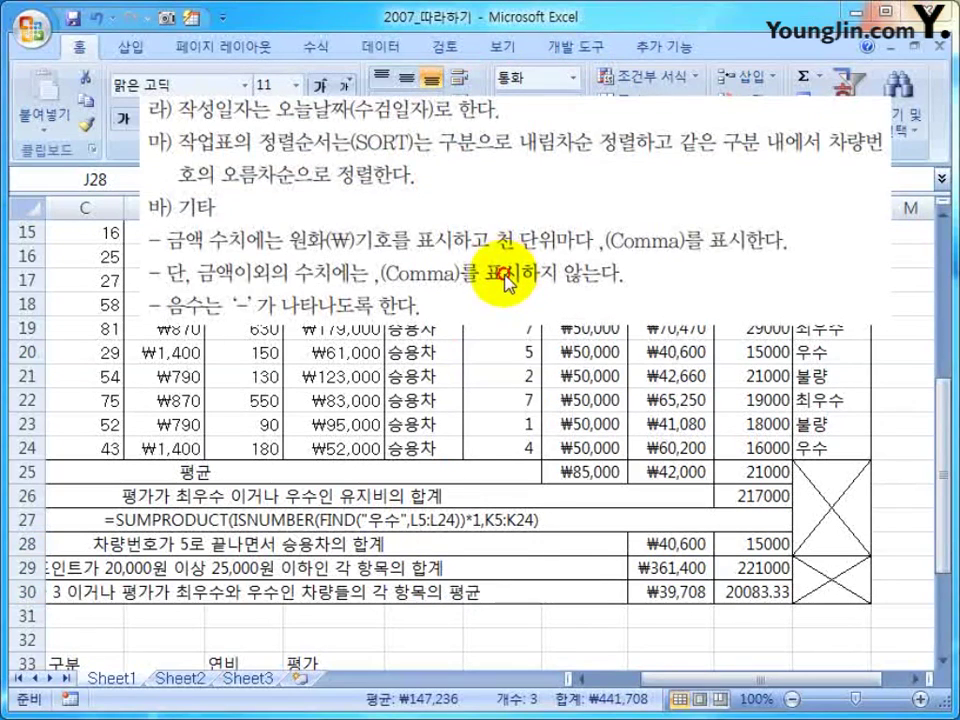
- Reduce the 포인트 summary values in K28:K30 to zero decimal places
left_click(757, 566)
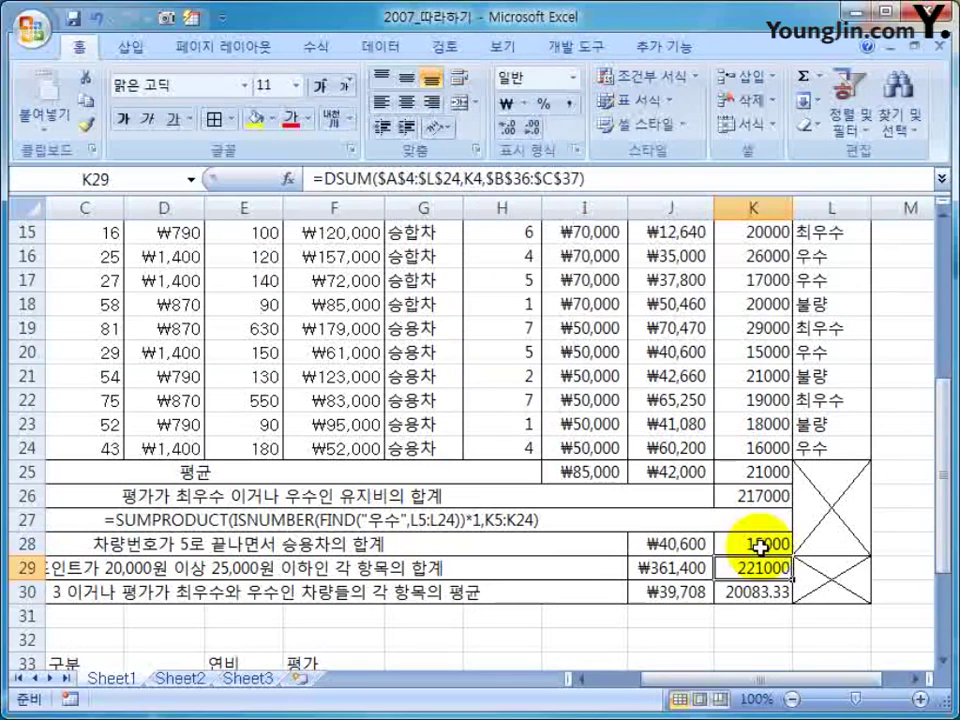
left_click_drag(757, 545, 754, 590)
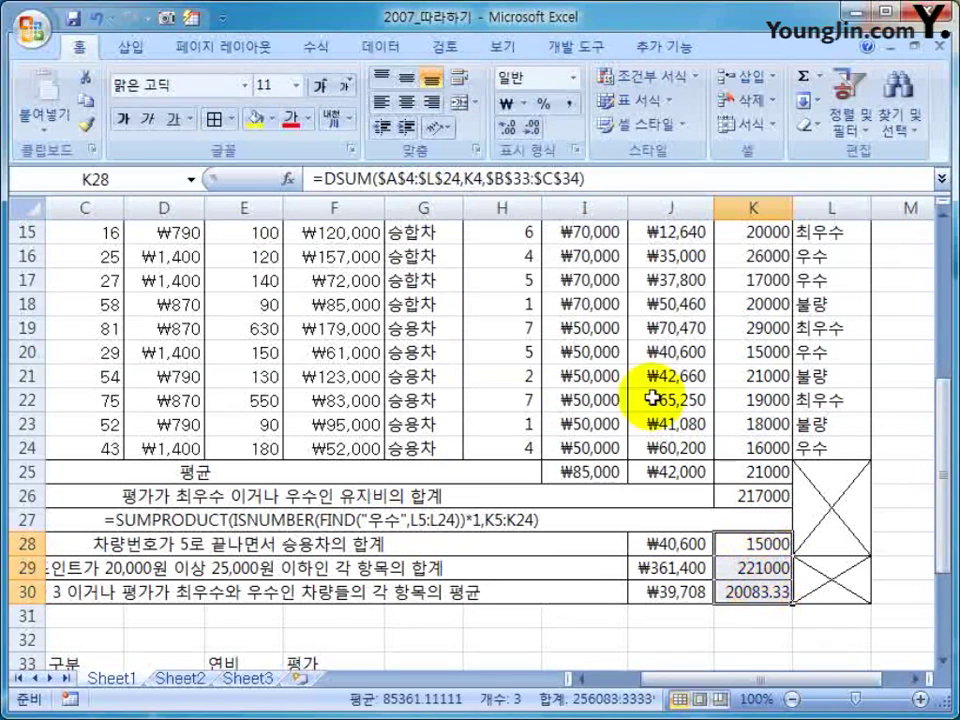
left_click(545, 128)
left_click(545, 128)
left_click(750, 572)
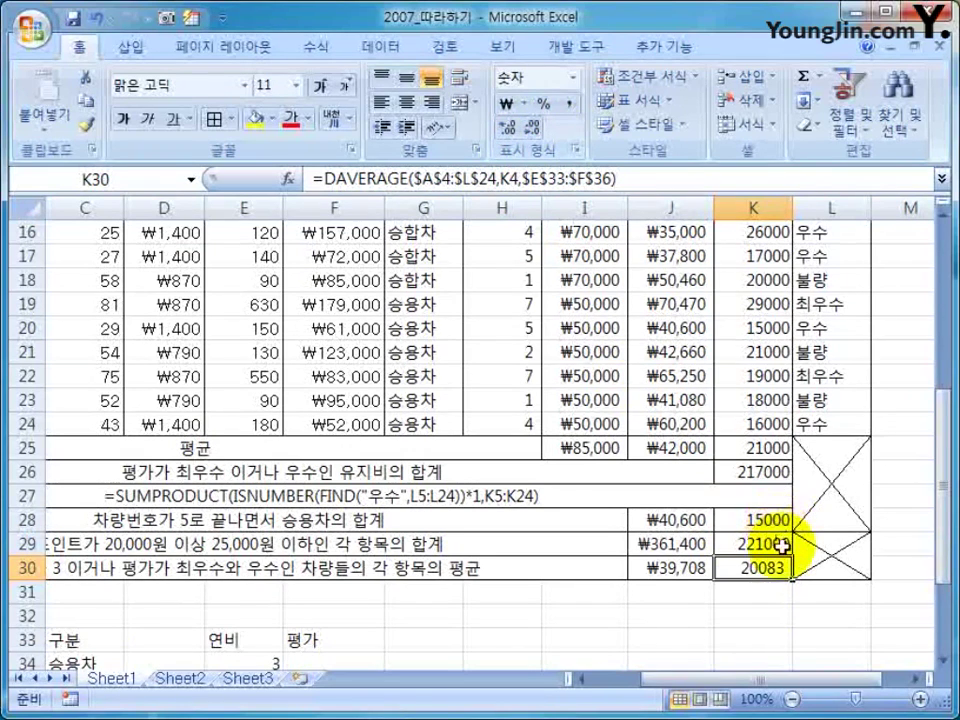
left_click(782, 545)
- Give K30 the custom number format 0 so it aligns with the other 포인트 values
left_click(788, 570)
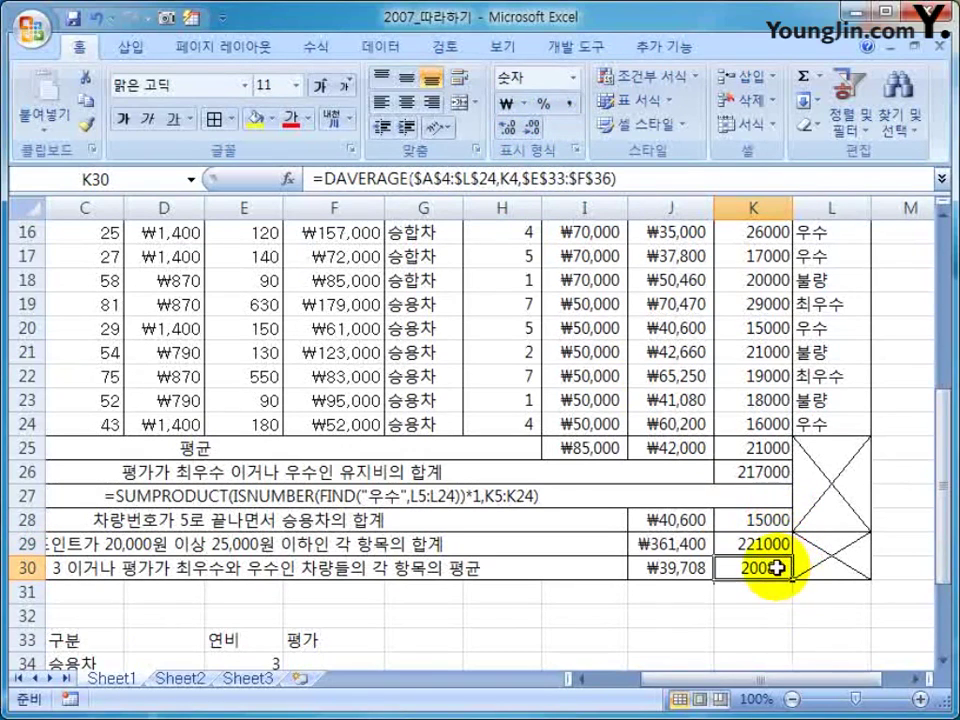
key("ctrl+1")
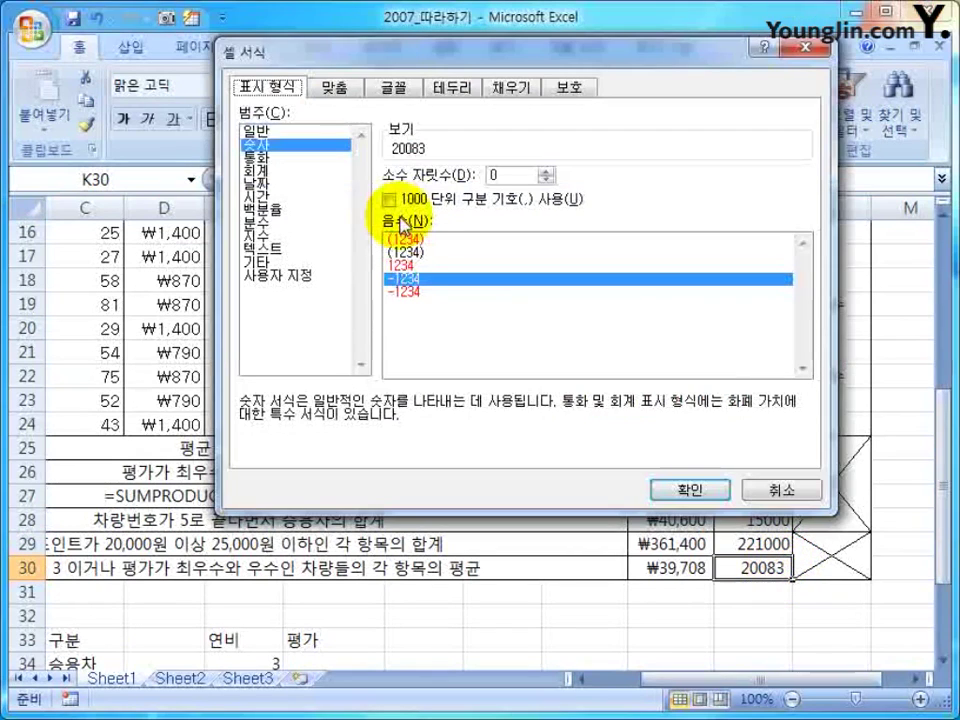
left_click(283, 275)
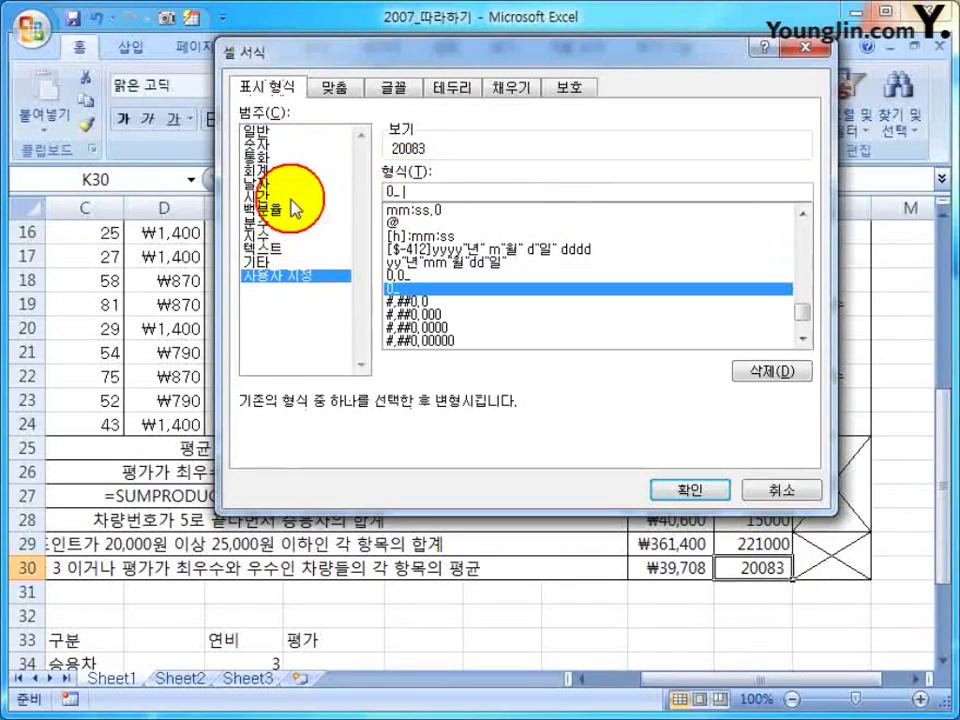
key("BackSpace")
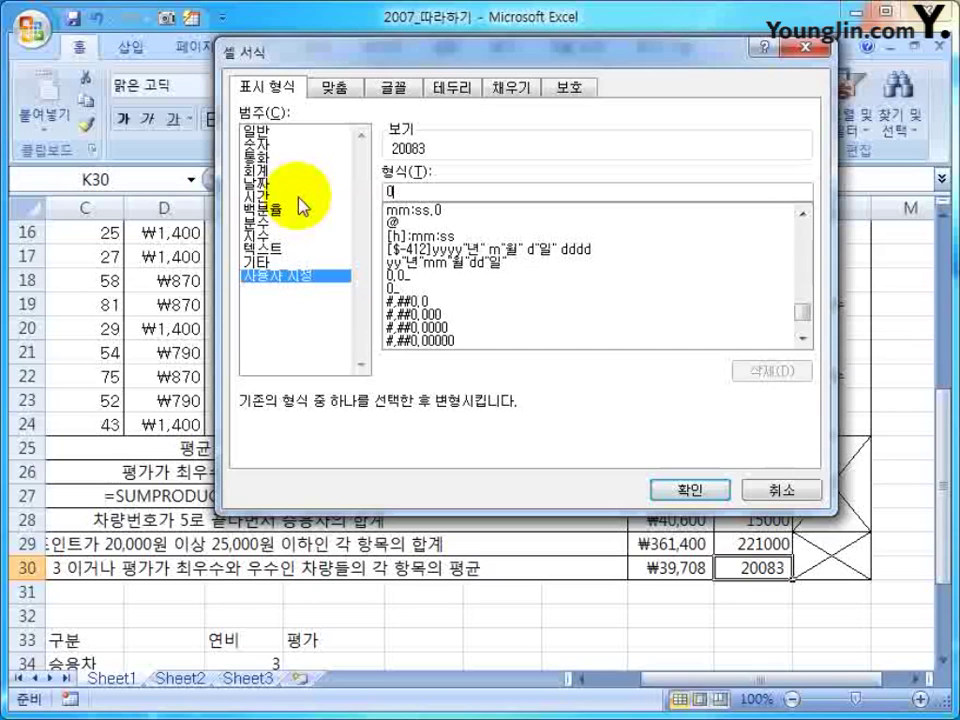
key("Return")
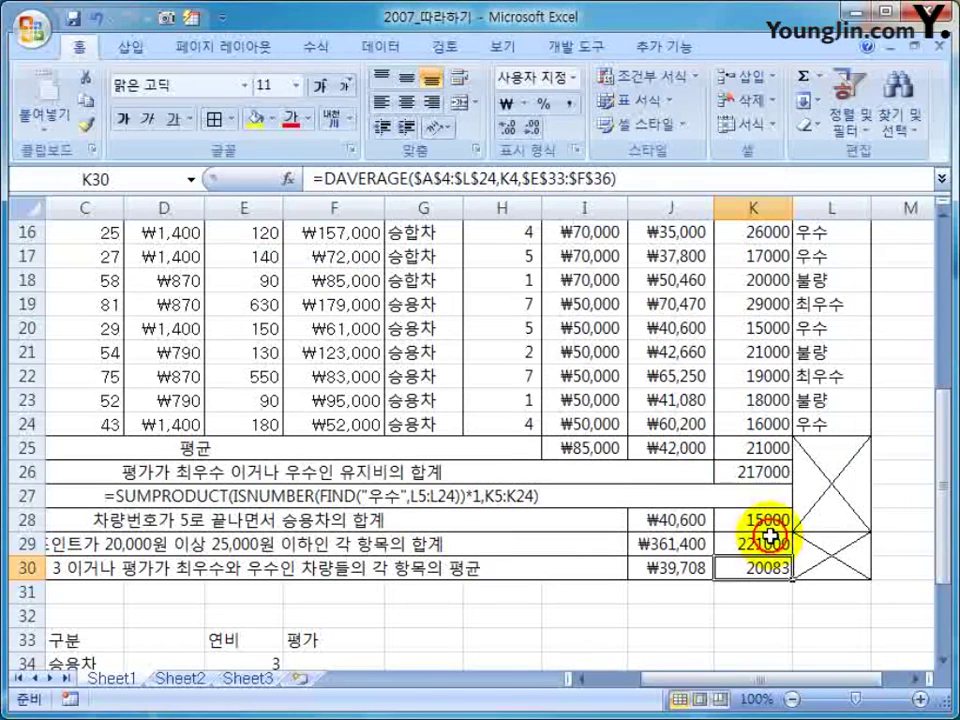
key("Up")
key("Up")
key("Up")
key("Up")
key("Up")
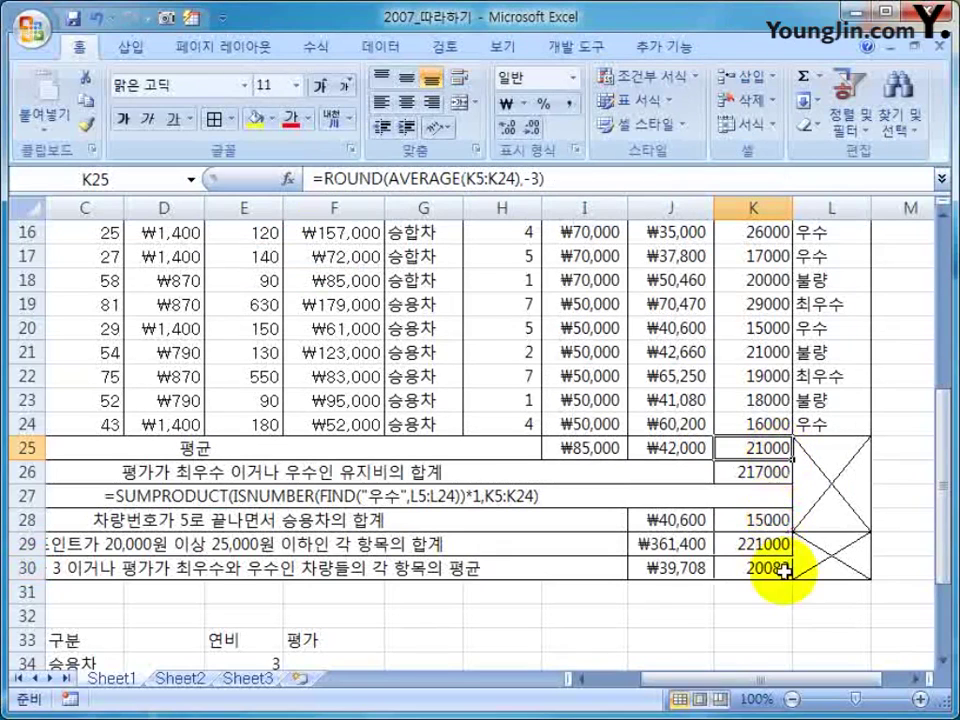
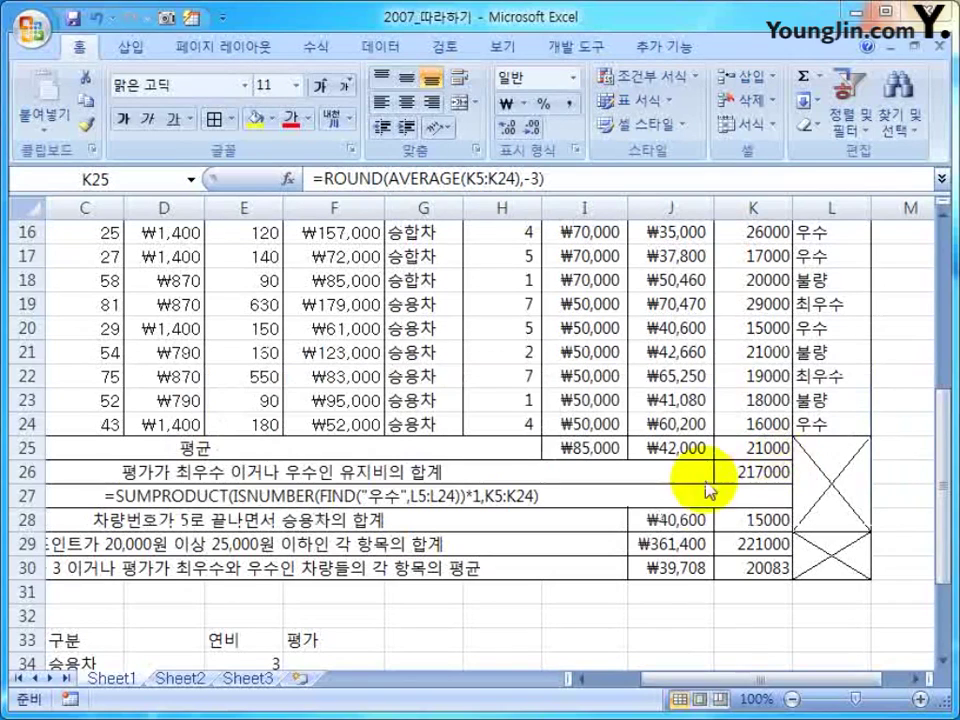
- Center the 평가 values in L5:L24 together with the headings in A3:L4
left_click(836, 416)
scroll(836, 416, "up", 5)
left_click_drag(752, 318, 118, 299)
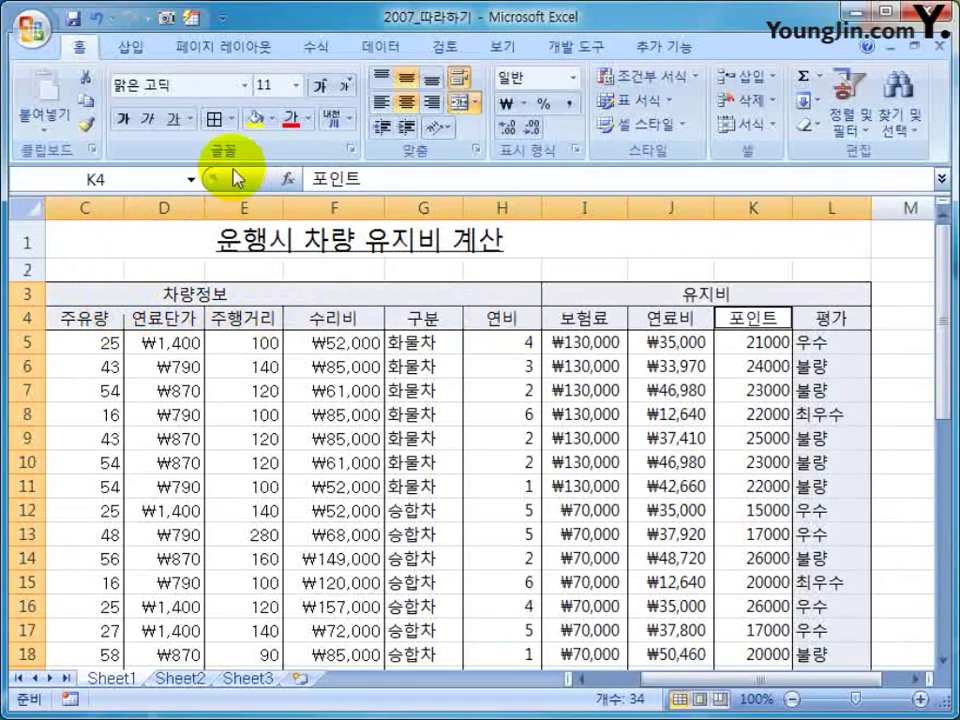
left_click(405, 94)
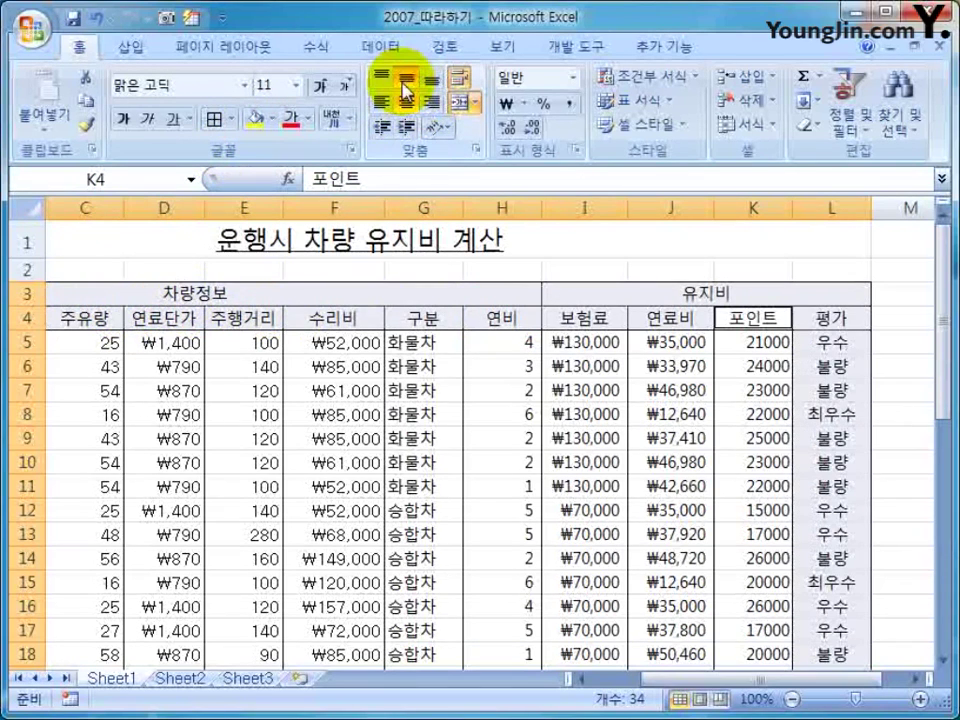
left_click(300, 412)
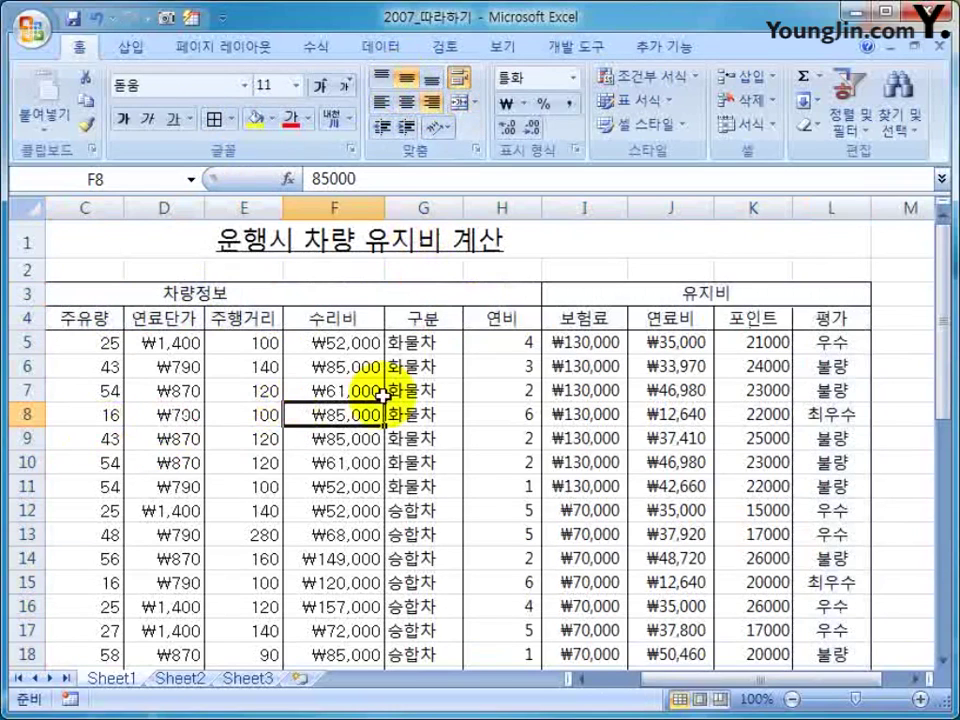
- Center the 구분 values in G5:G24, and inspect how the 차량번호 entries in column A are stored
left_click_drag(431, 343, 424, 662)
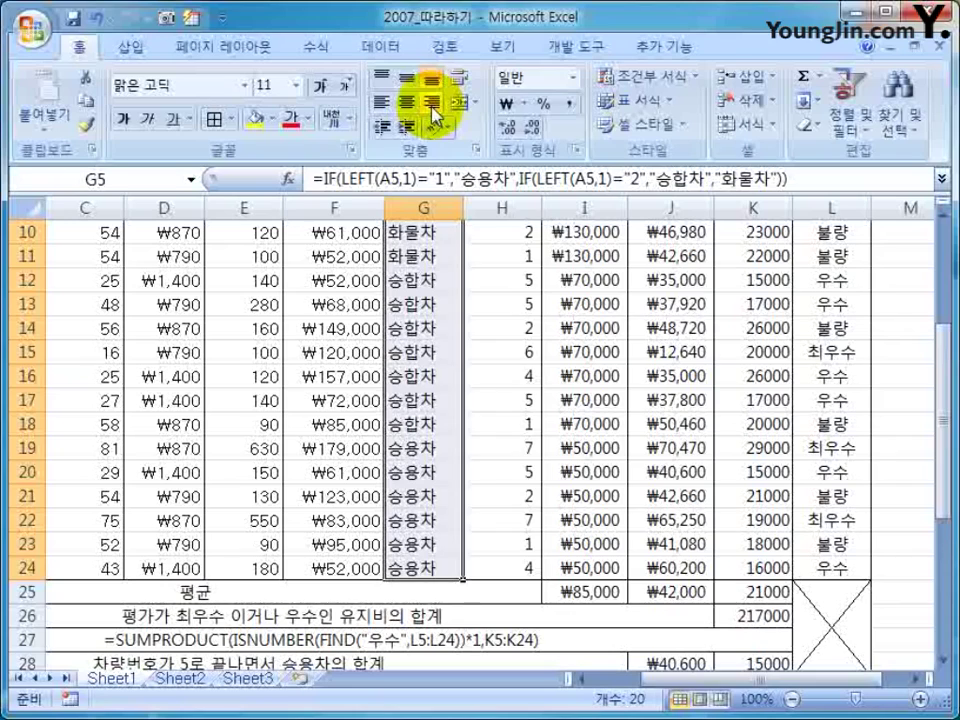
left_click(408, 102)
scroll(418, 422, "up", 3)
left_click(236, 512)
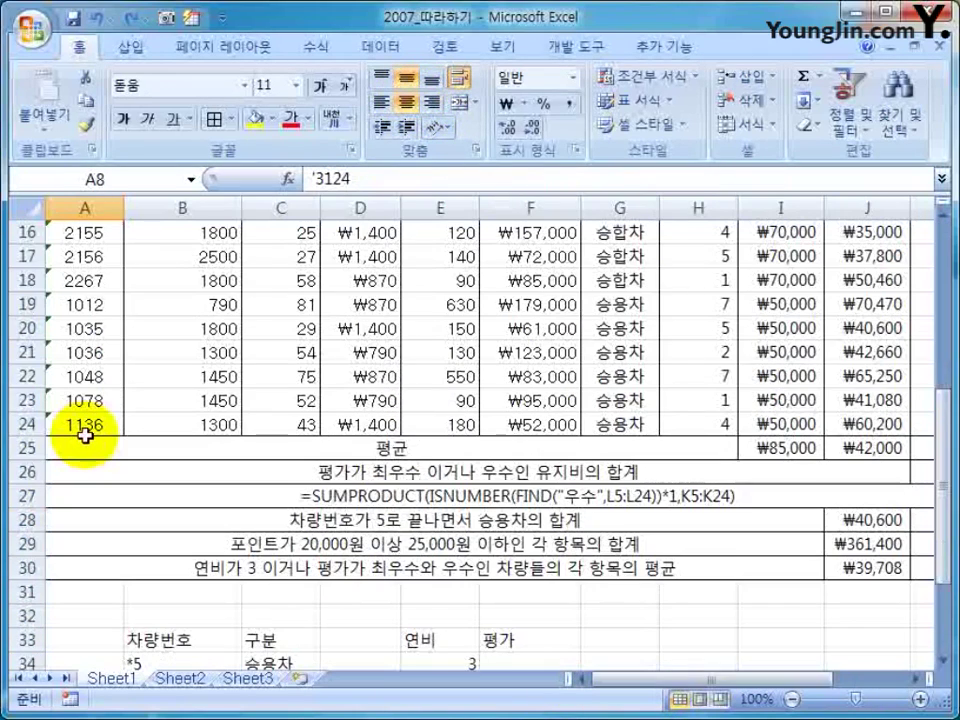
left_click(90, 421)
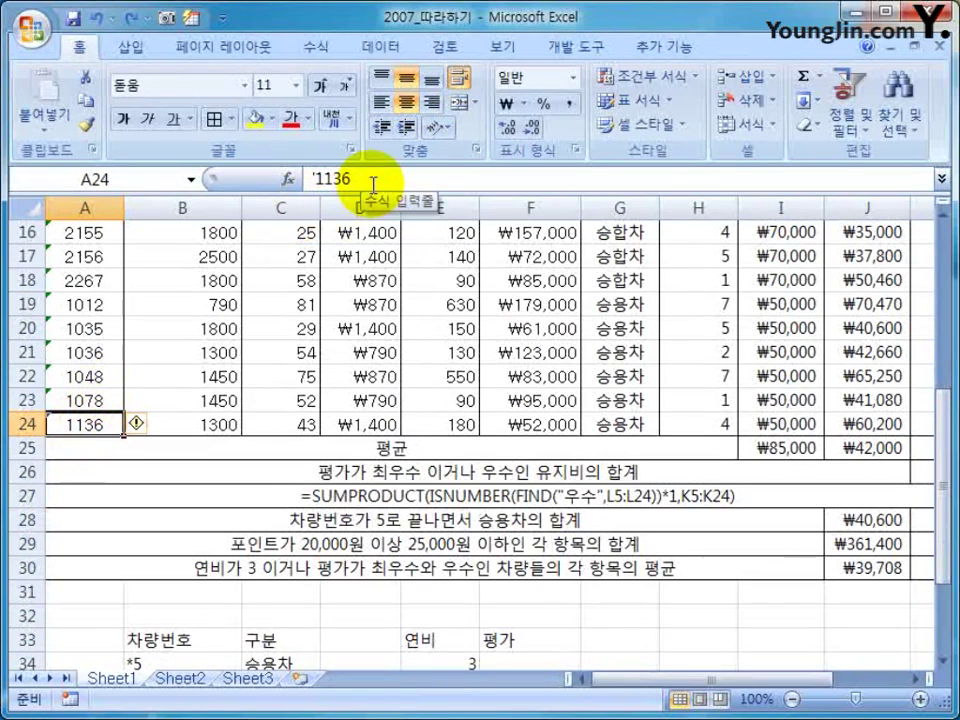
key("Up")
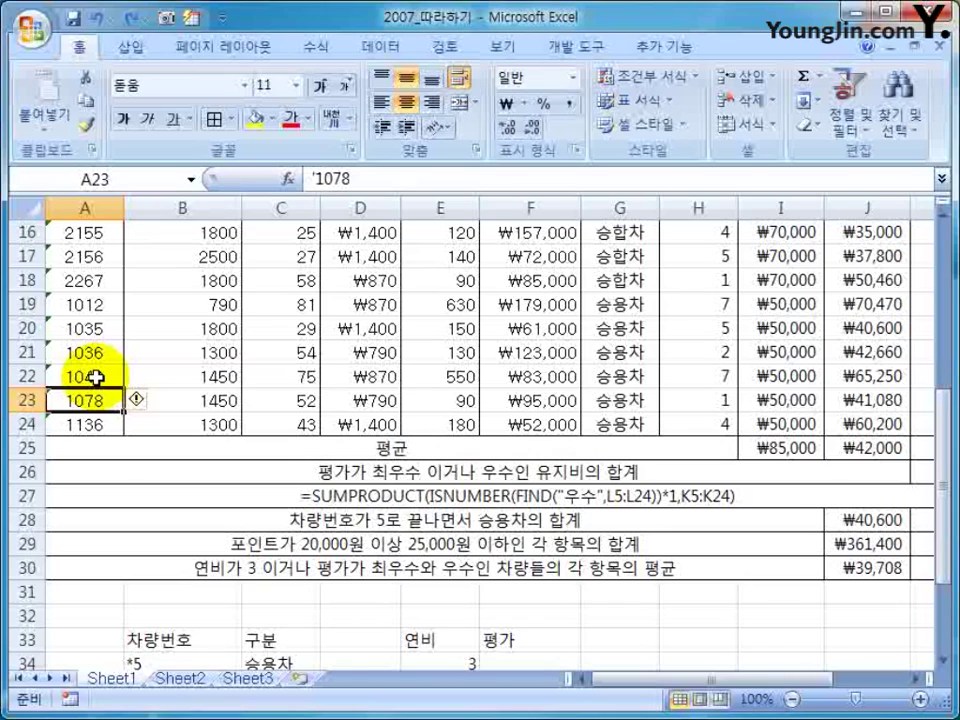
scroll(100, 379, "up", 4)
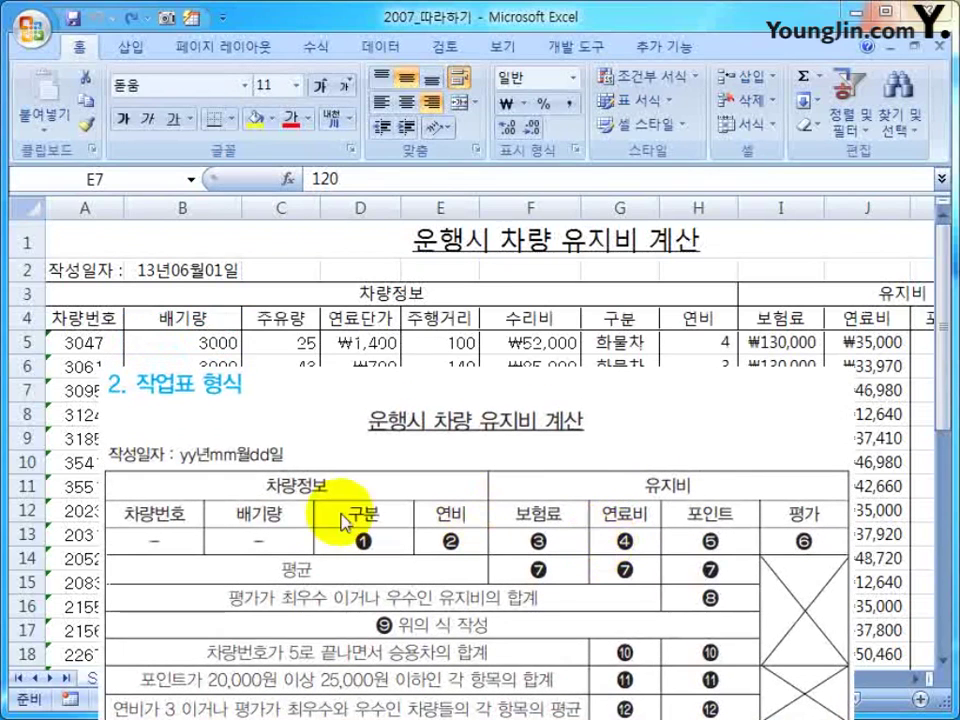
- Hide columns C:F, from 주유량 through 수리비, to match the exam's worksheet layout
left_click(311, 529)
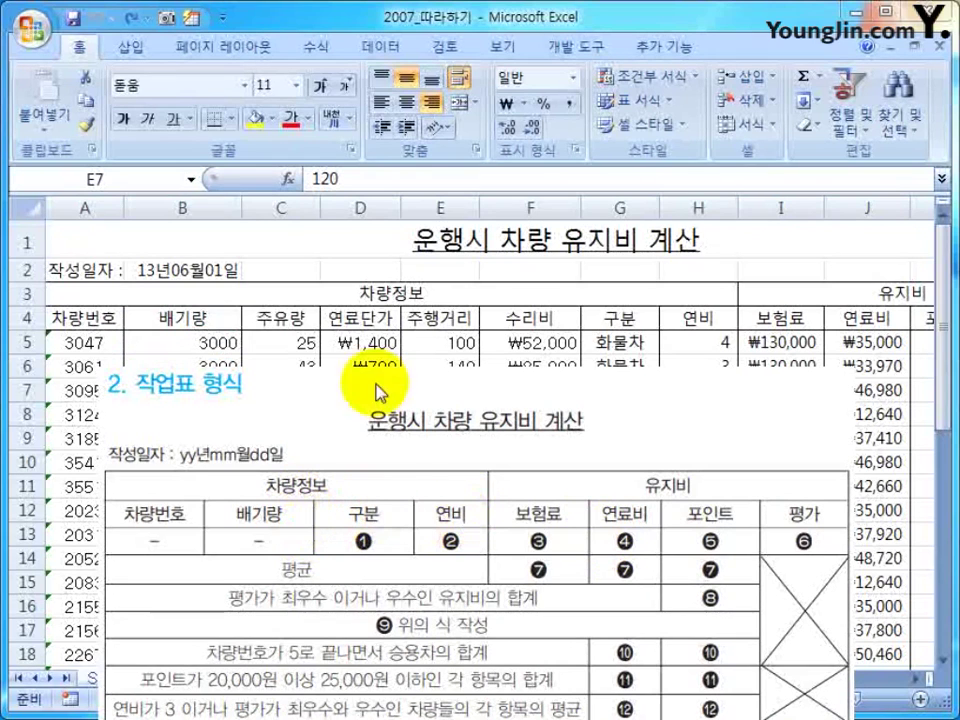
left_click(266, 320)
left_click_drag(285, 318, 530, 318)
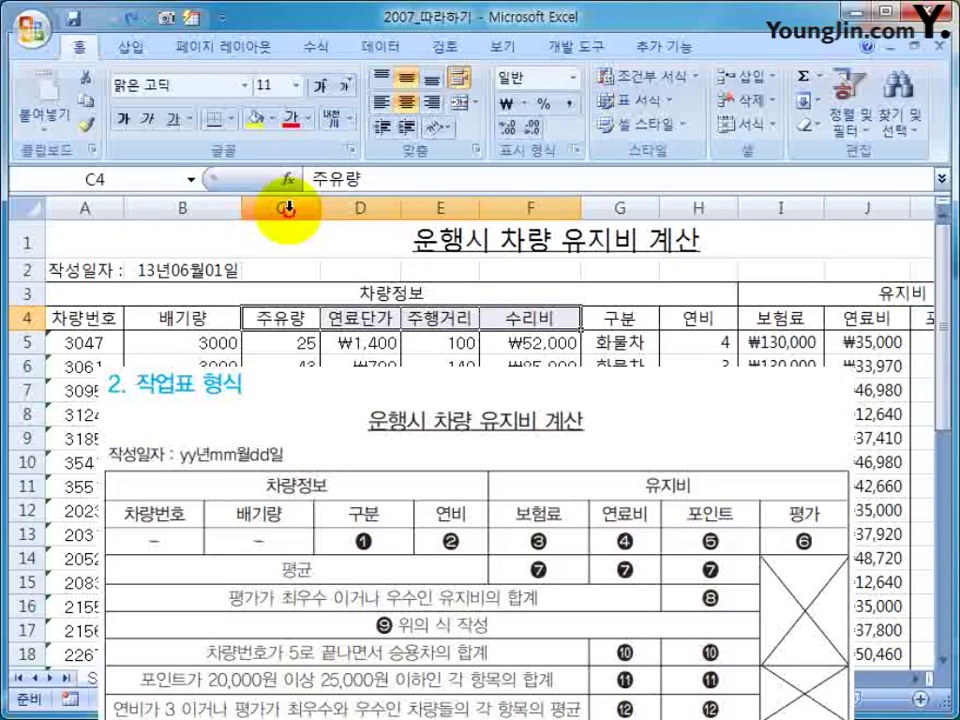
left_click_drag(288, 207, 542, 208)
right_click(377, 205)
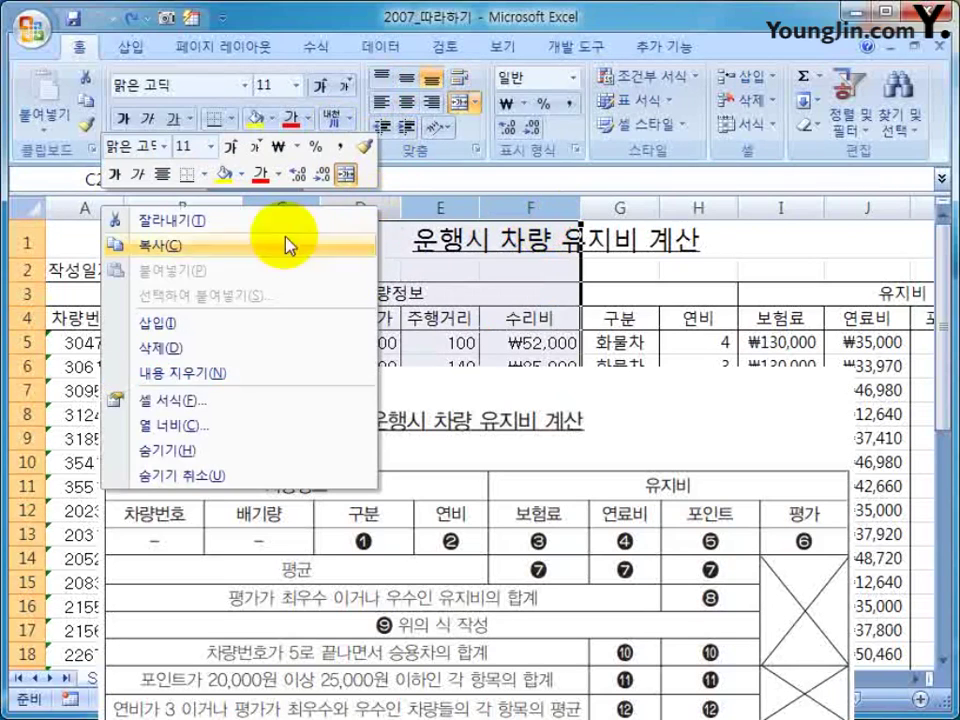
left_click(250, 450)
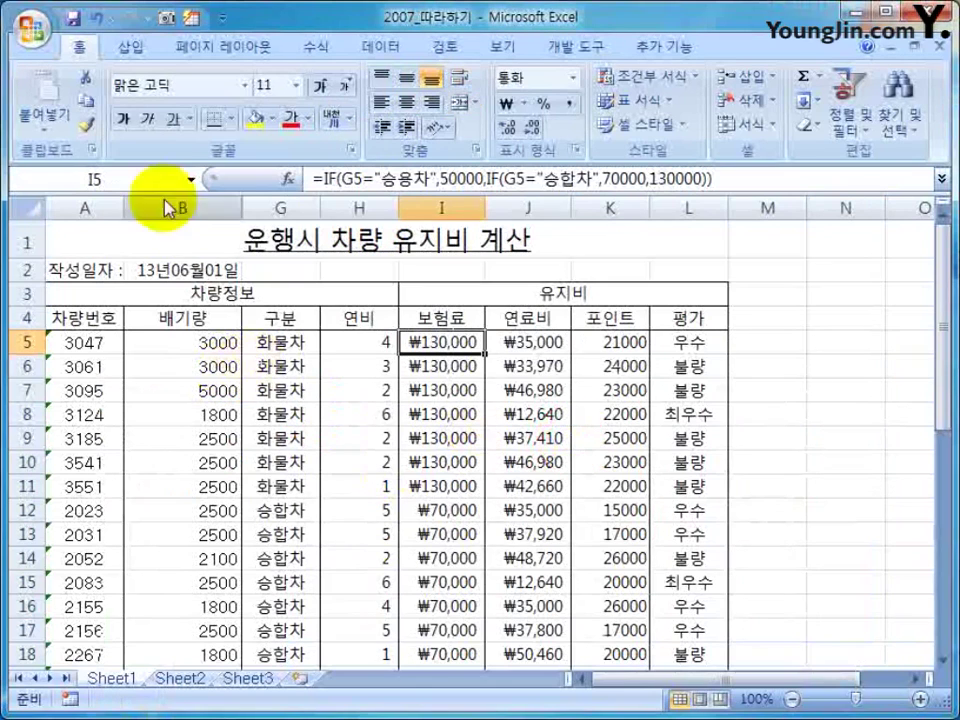
- Add 인쇄 미리 보기 to the quick access commands and open the sheet's print preview
left_click(222, 18)
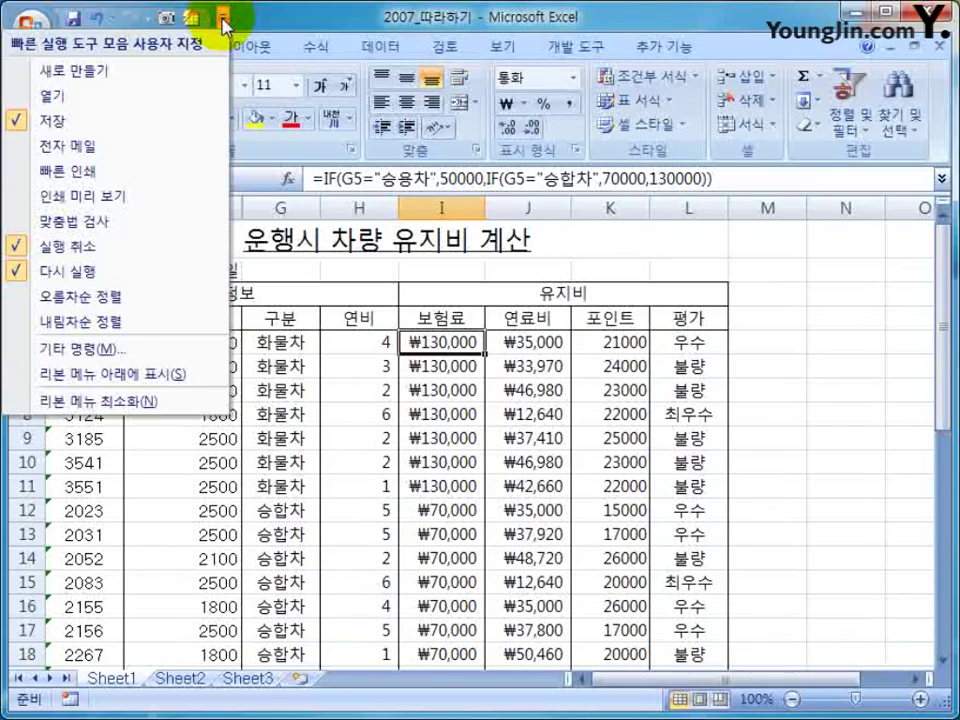
left_click(100, 197)
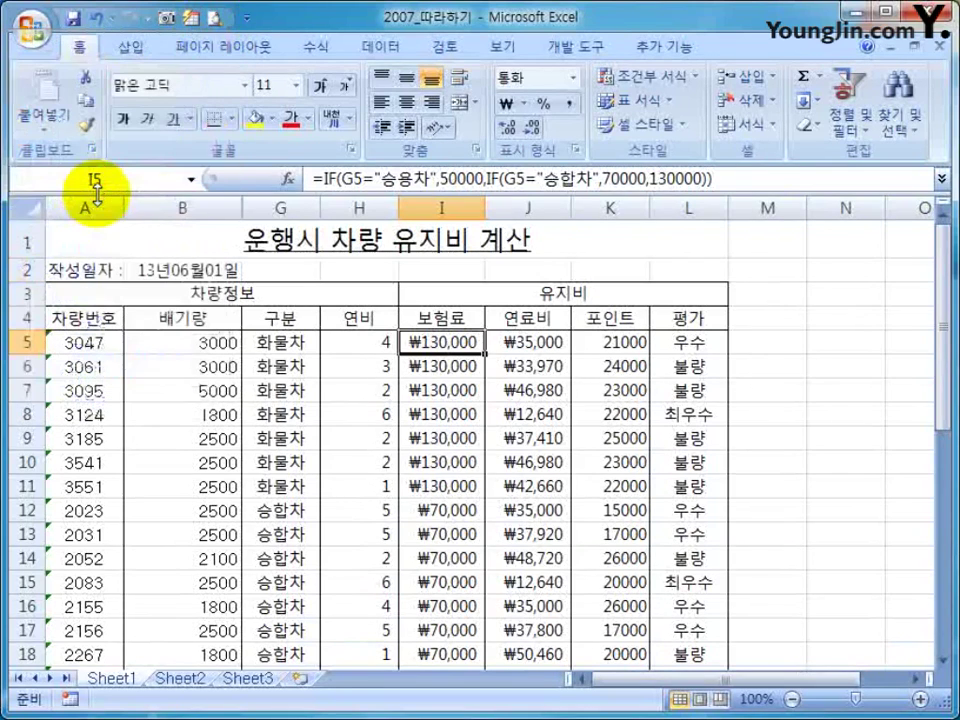
key("Left")
key("Left")
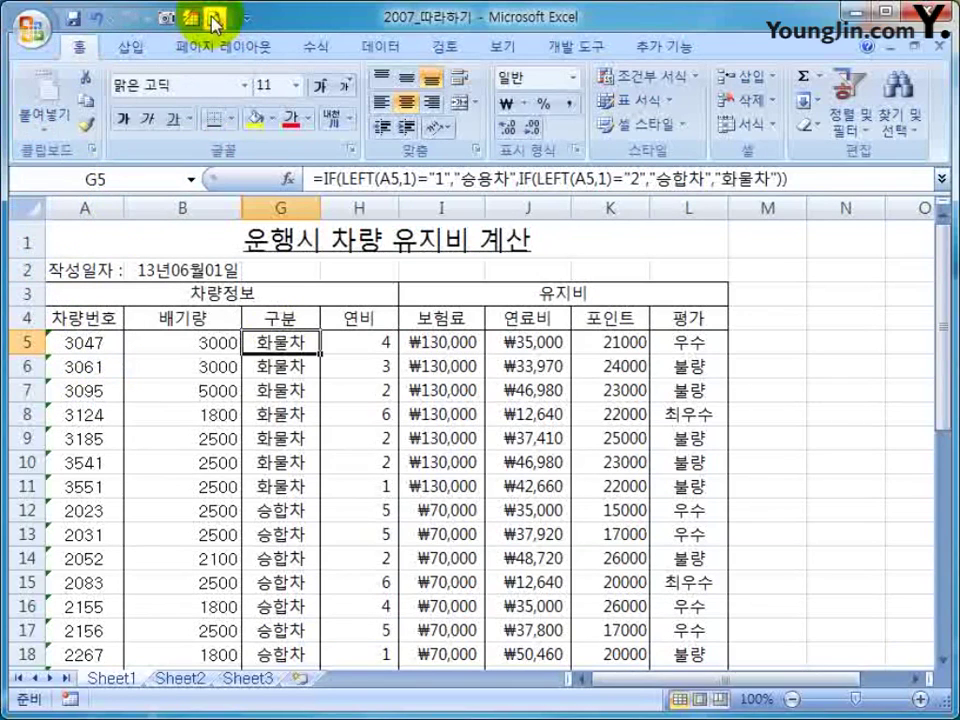
left_click(213, 17)
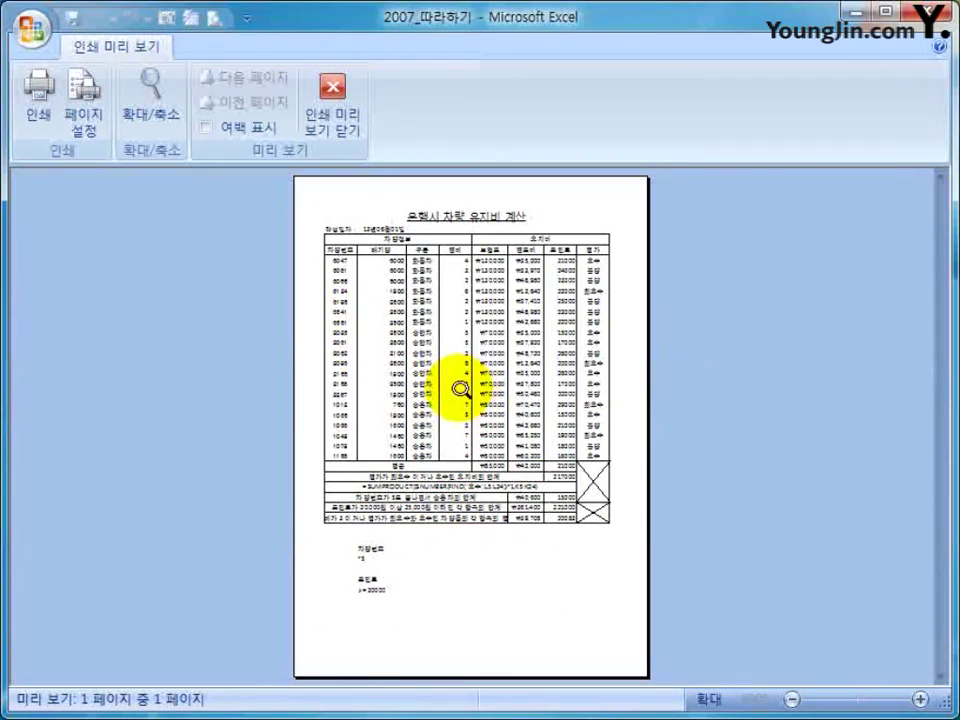
- Set the page's 위쪽 margin to 6 in the page setup
left_click(82, 98)
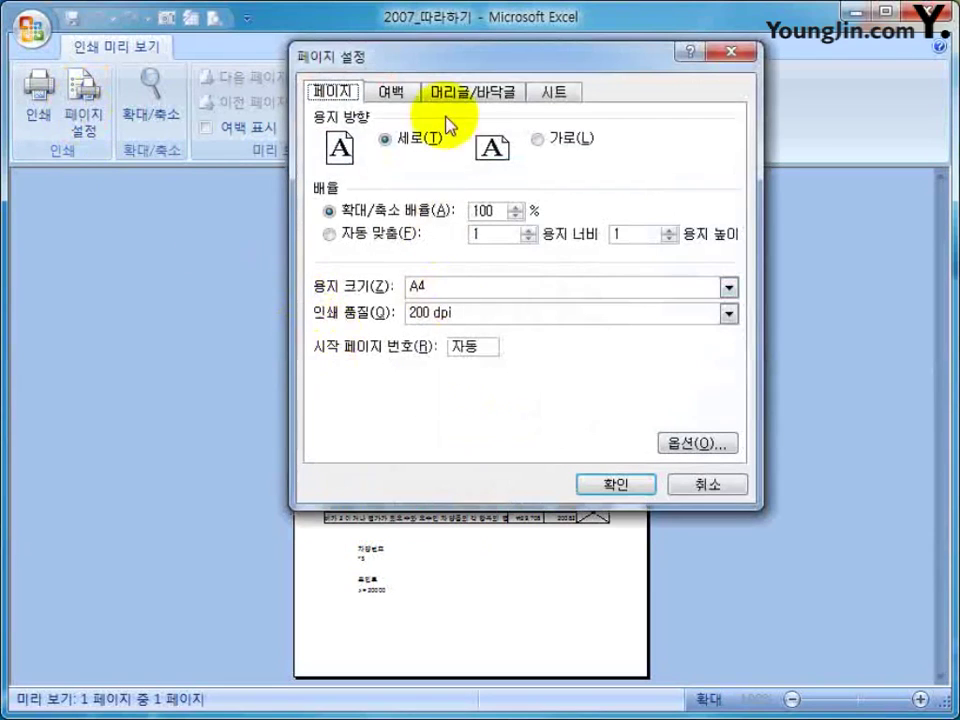
left_click(392, 93)
double_click(520, 137)
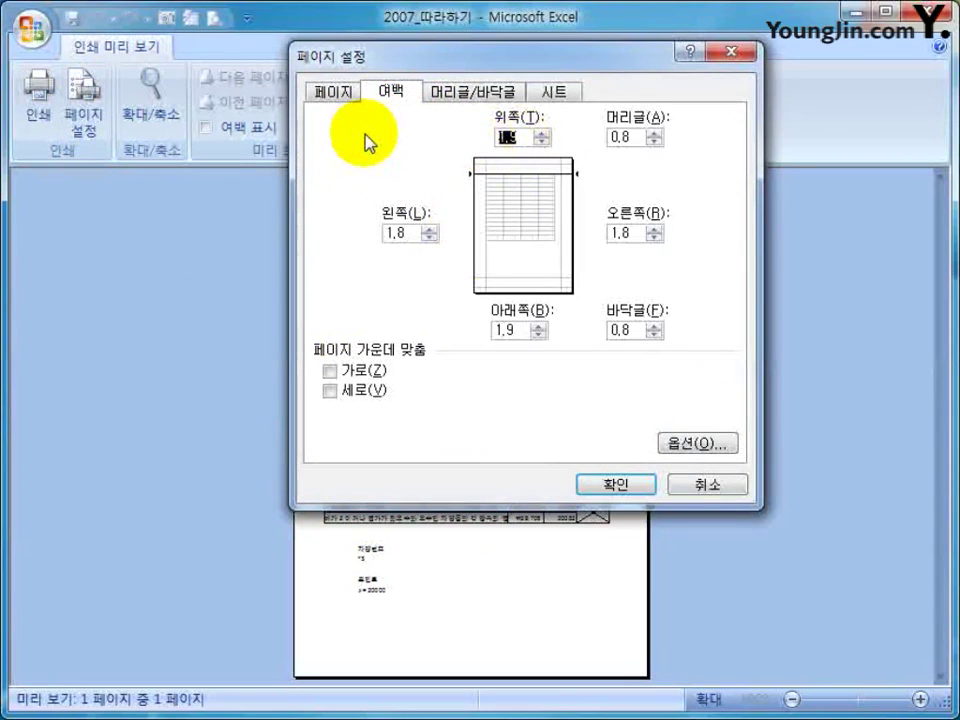
type("6")
key("Tab")
key("Tab")
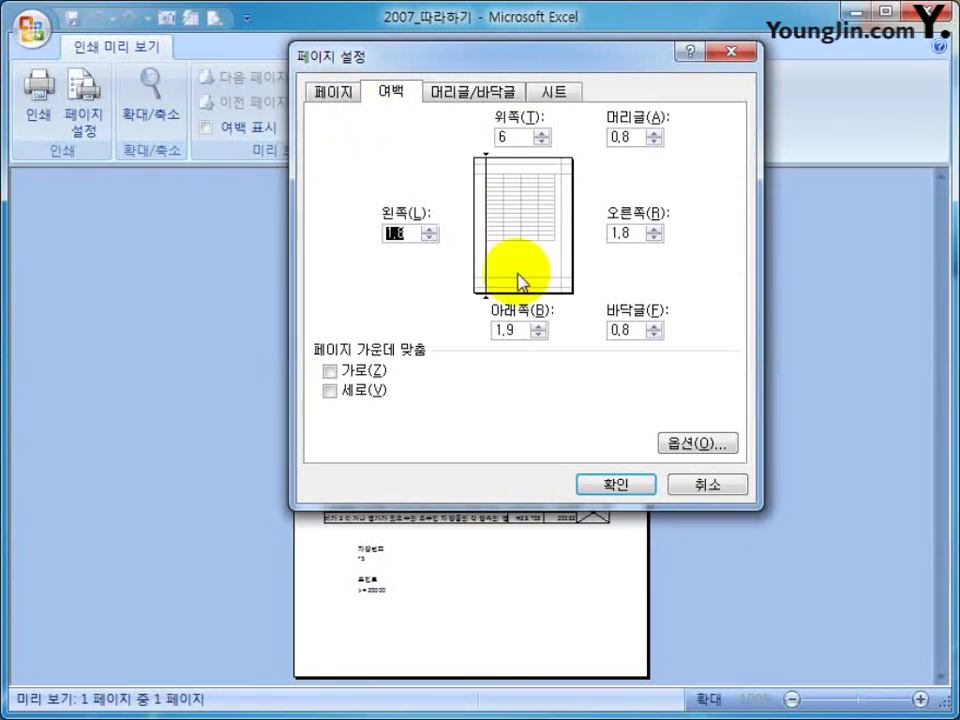
- Set the 아래쪽 margin to 1, center the page horizontally, apply the page setup, and return to the worksheet
key("Tab")
key("Tab")
left_click(497, 330)
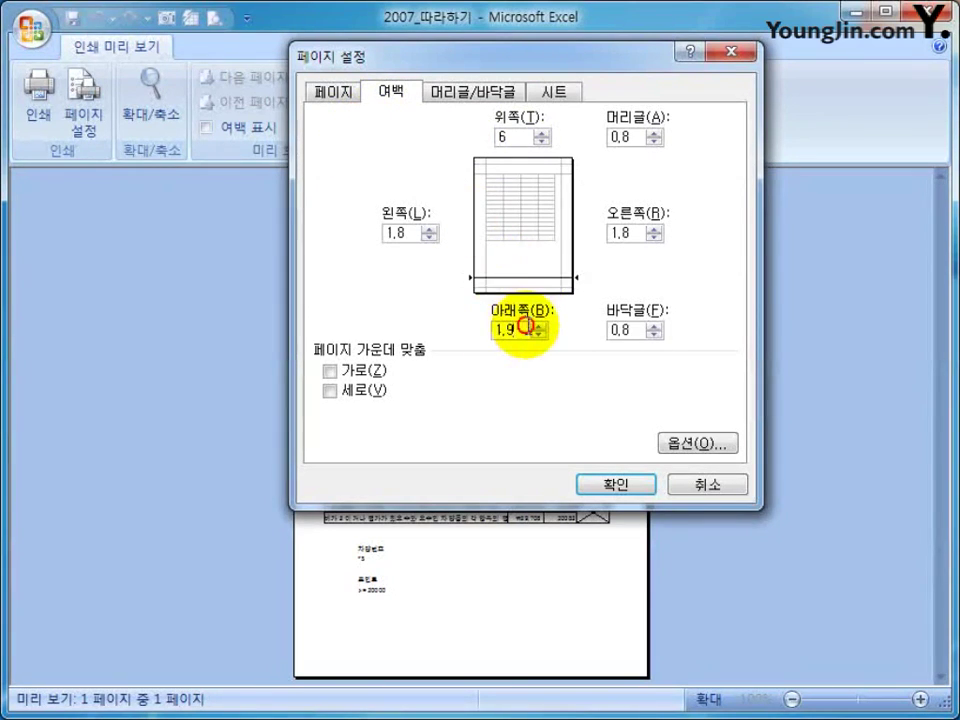
double_click(499, 330)
type("1")
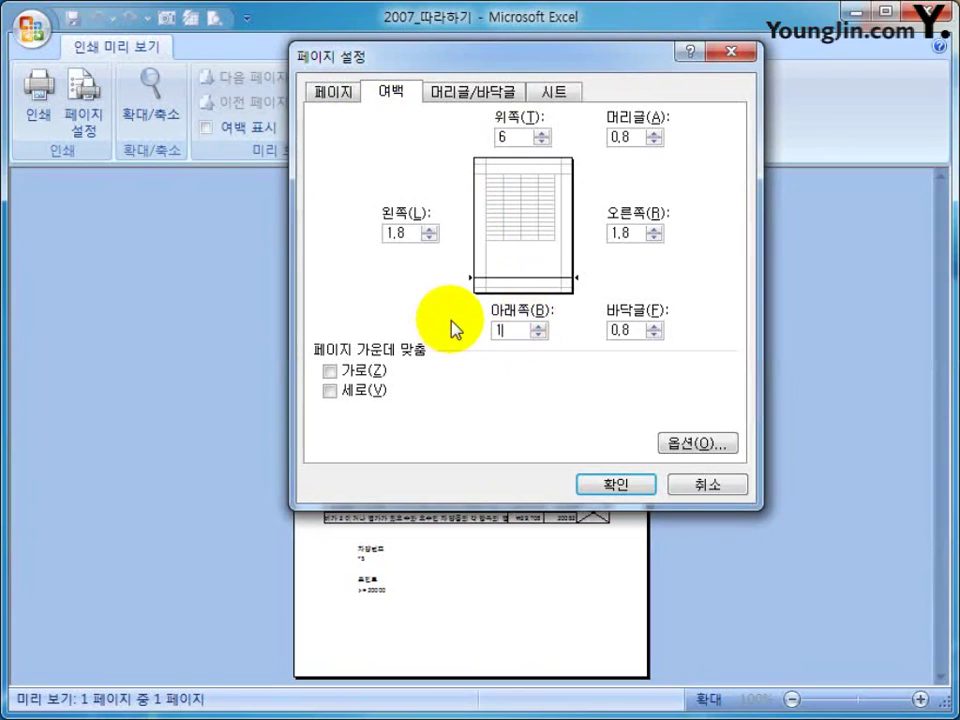
left_click(330, 372)
left_click(612, 484)
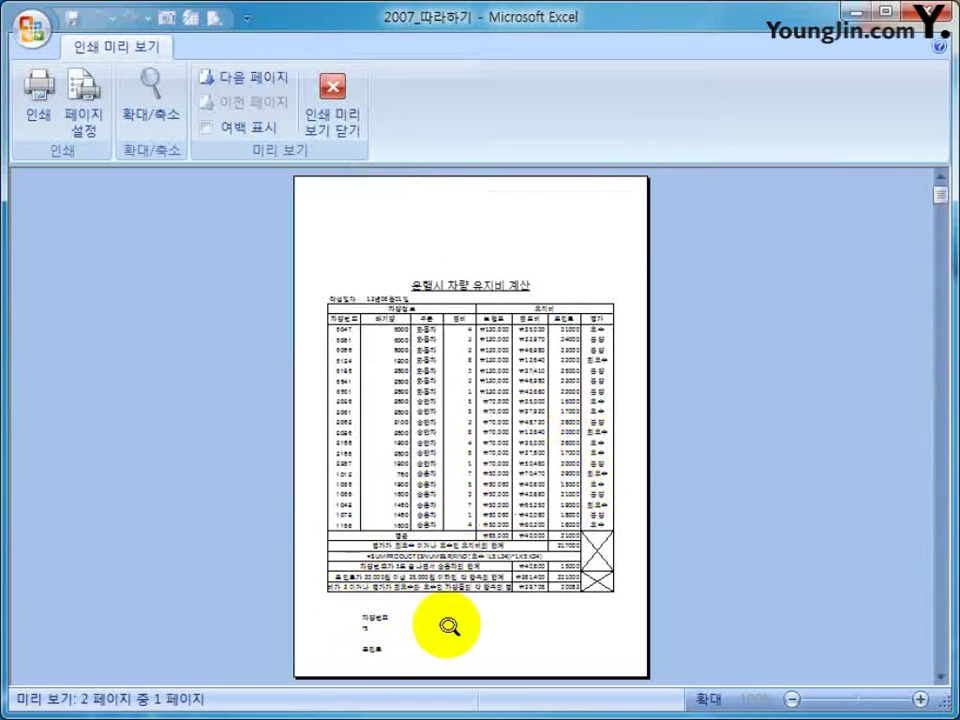
left_click(345, 110)
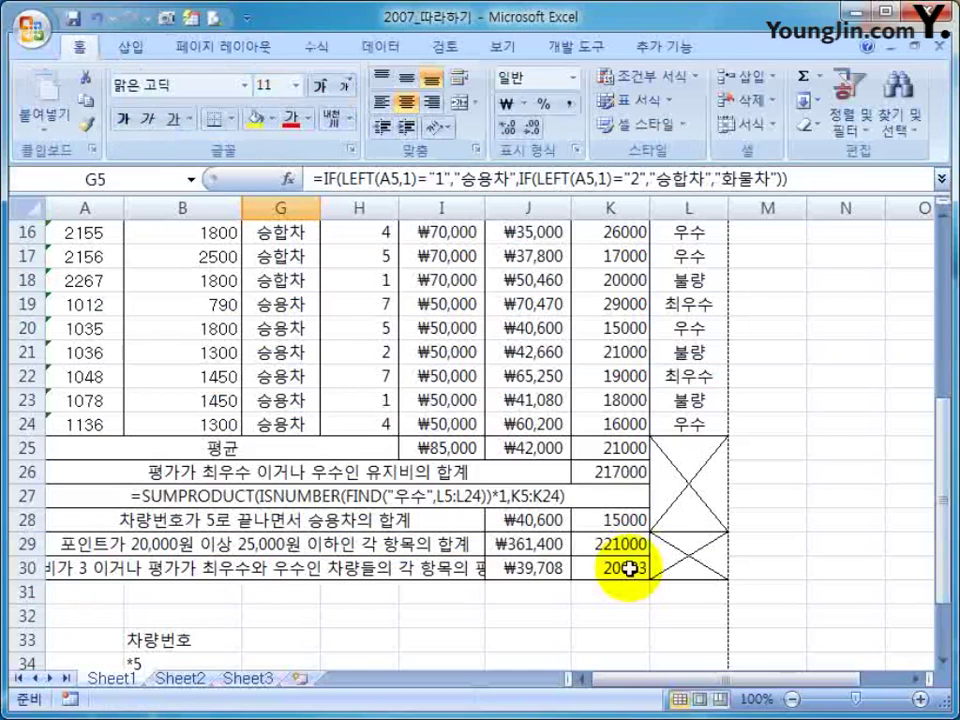
- Set the font size of the table in A2:L30 to 9
left_click_drag(628, 568, 42, 277)
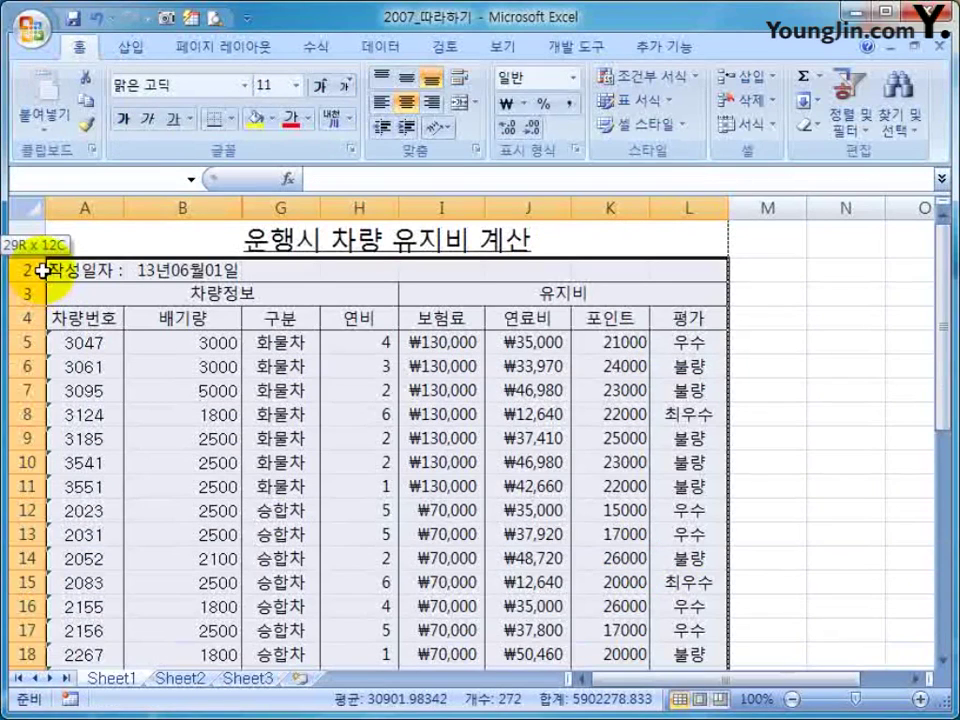
left_click_drag(42, 270, 30, 272)
left_click(268, 84)
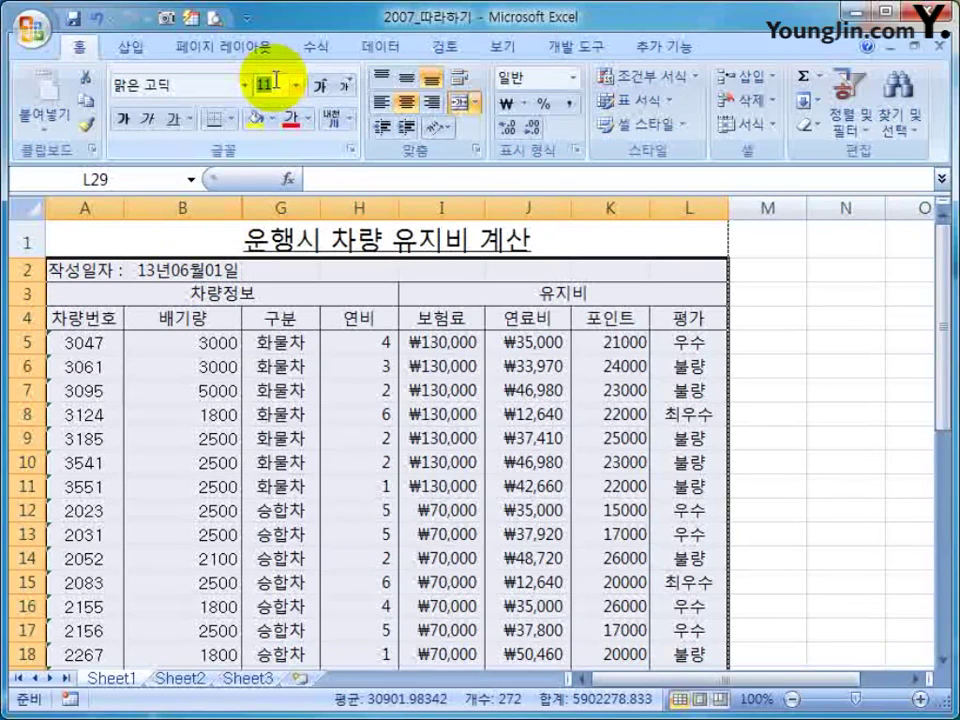
type("9")
key("Return")
- Set the height of rows 2 to 30 to 12.5
left_click_drag(27, 446, 21, 272)
right_click(24, 272)
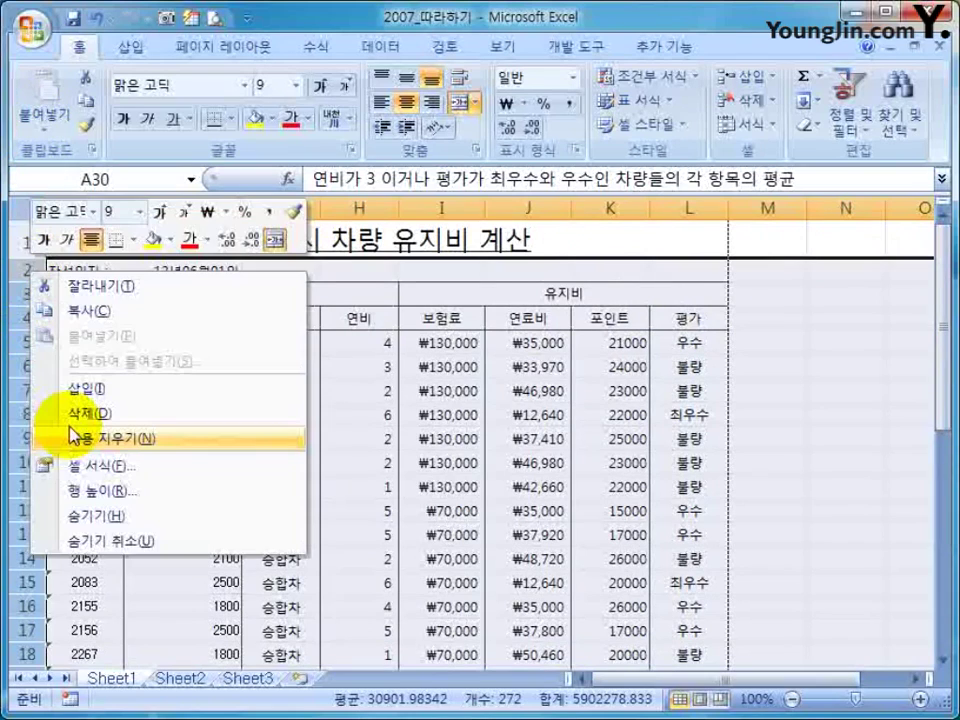
left_click(70, 490)
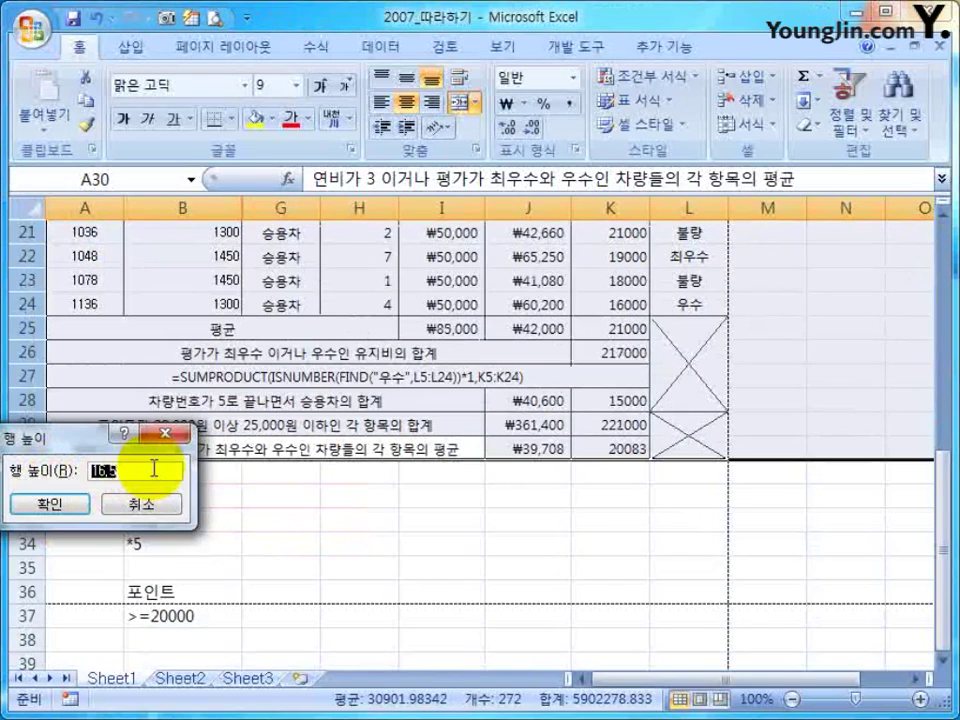
type("12,5")
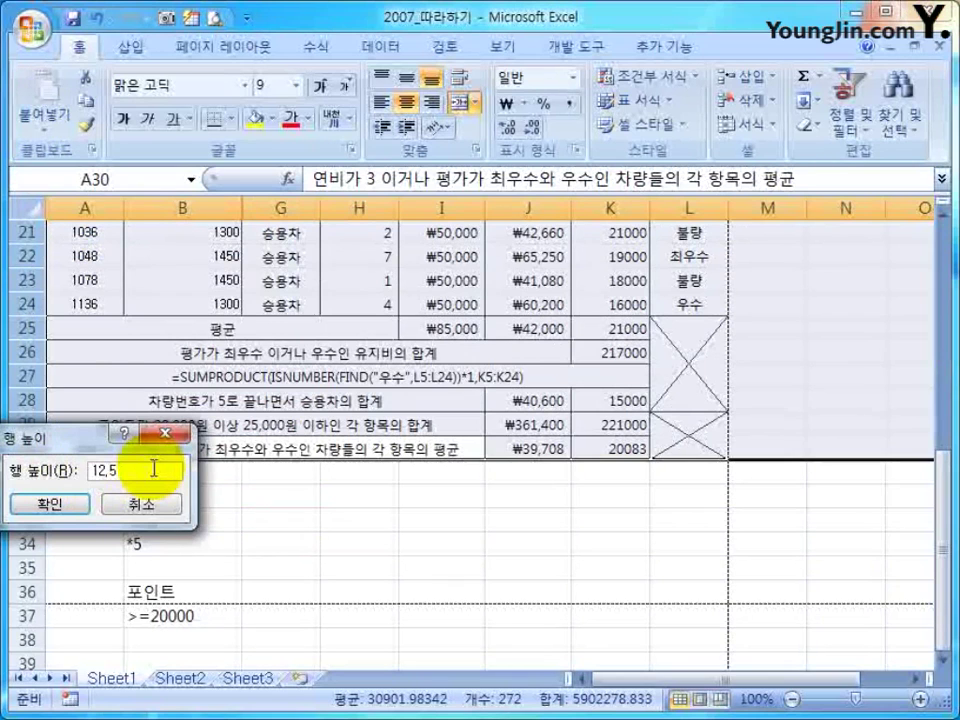
key("Return")
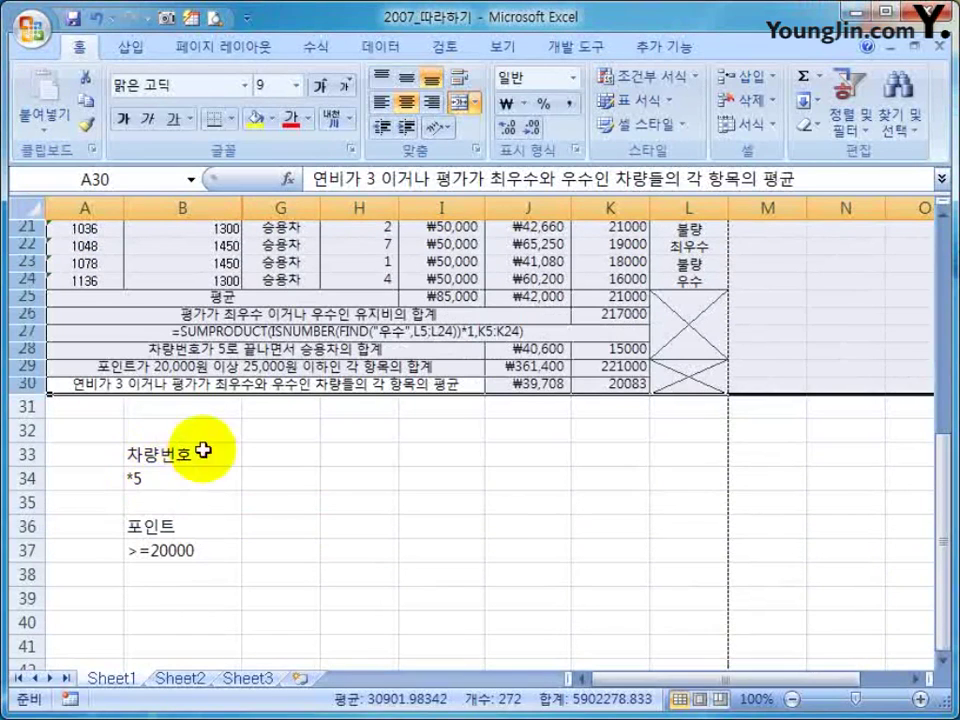
- Examine where the page breaks fall and review the resized table in A2:L30, including its 구분 and 연비 formulas
left_click(441, 525)
scroll(724, 380, "down", 3)
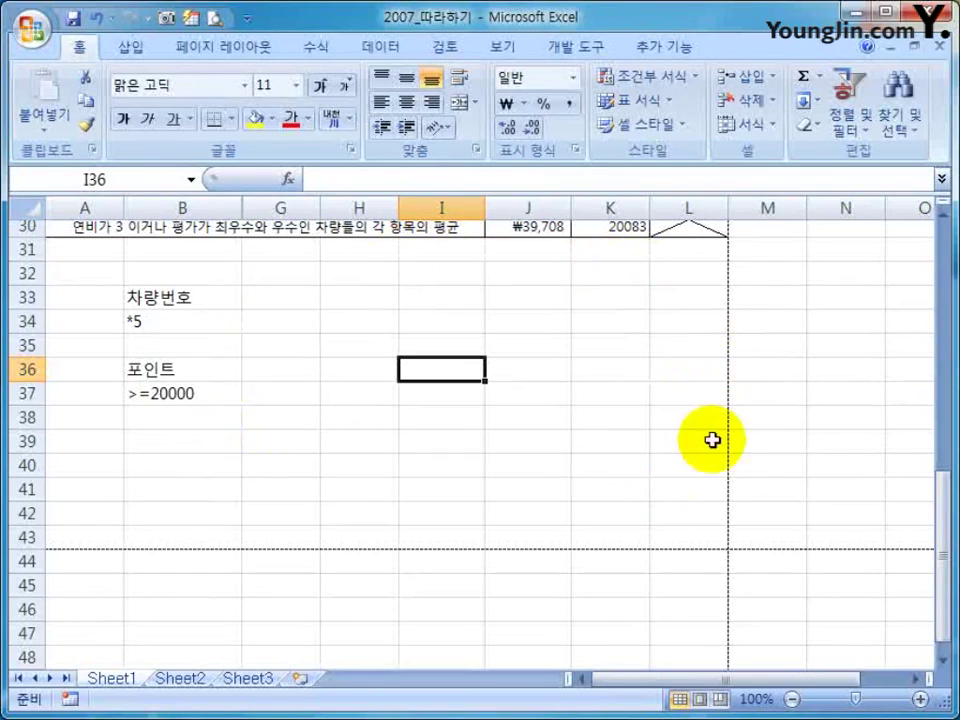
scroll(670, 398, "up", 10)
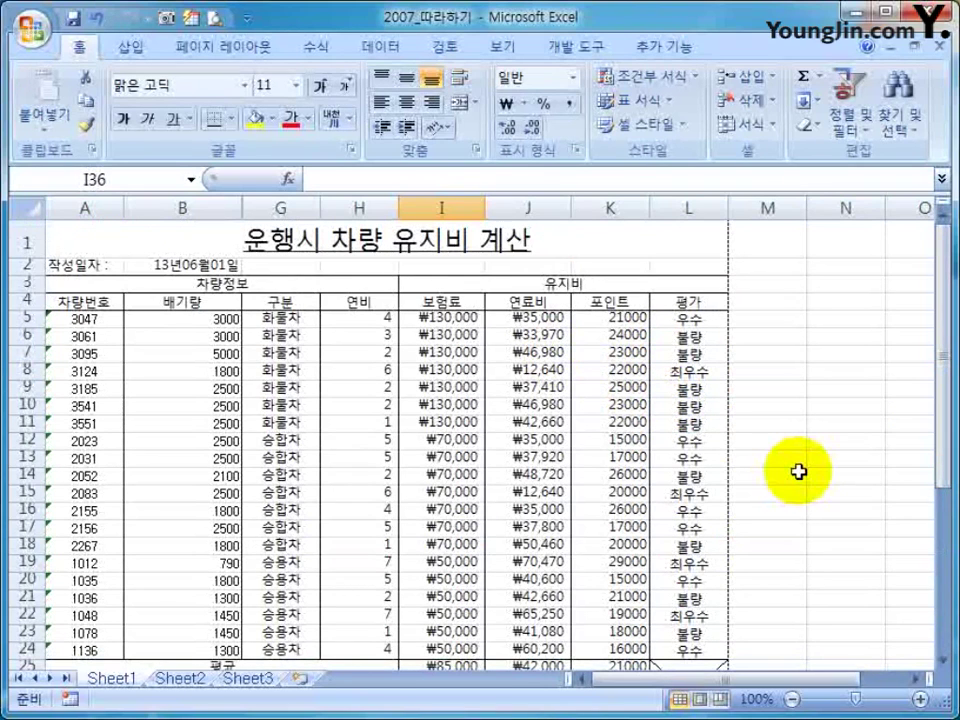
left_click(705, 422)
left_click(262, 388)
left_click(270, 368)
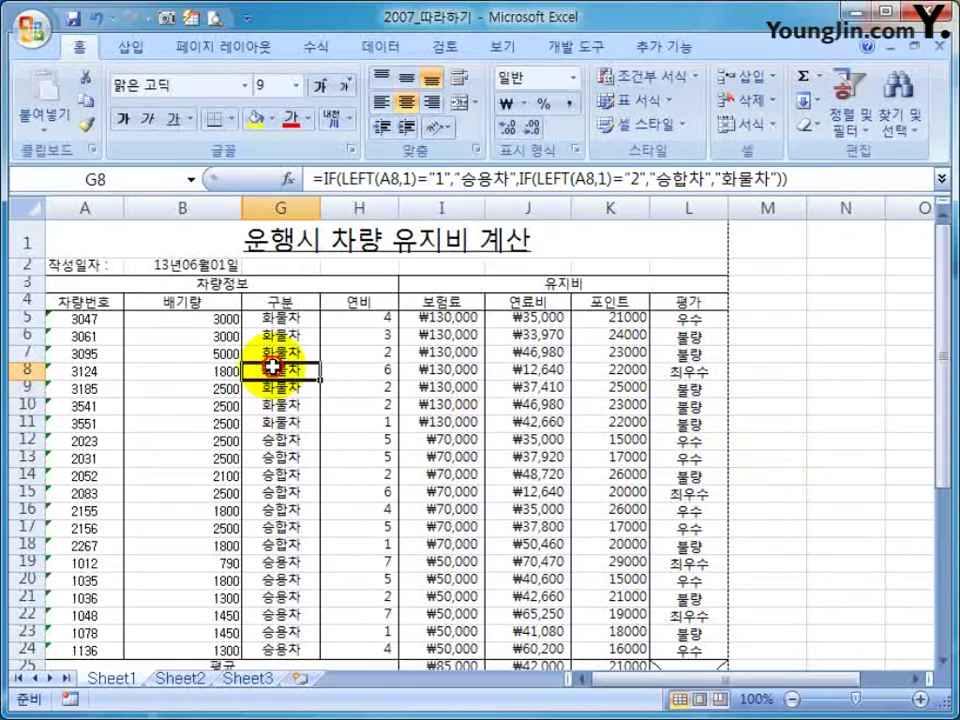
left_click(182, 301)
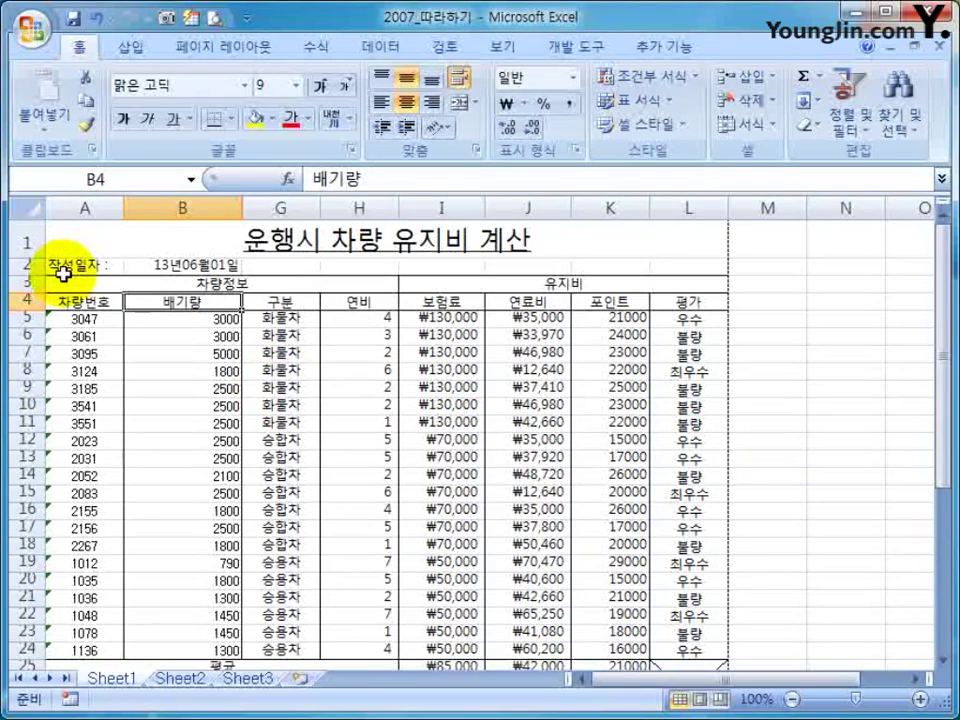
left_click_drag(63, 273, 575, 631)
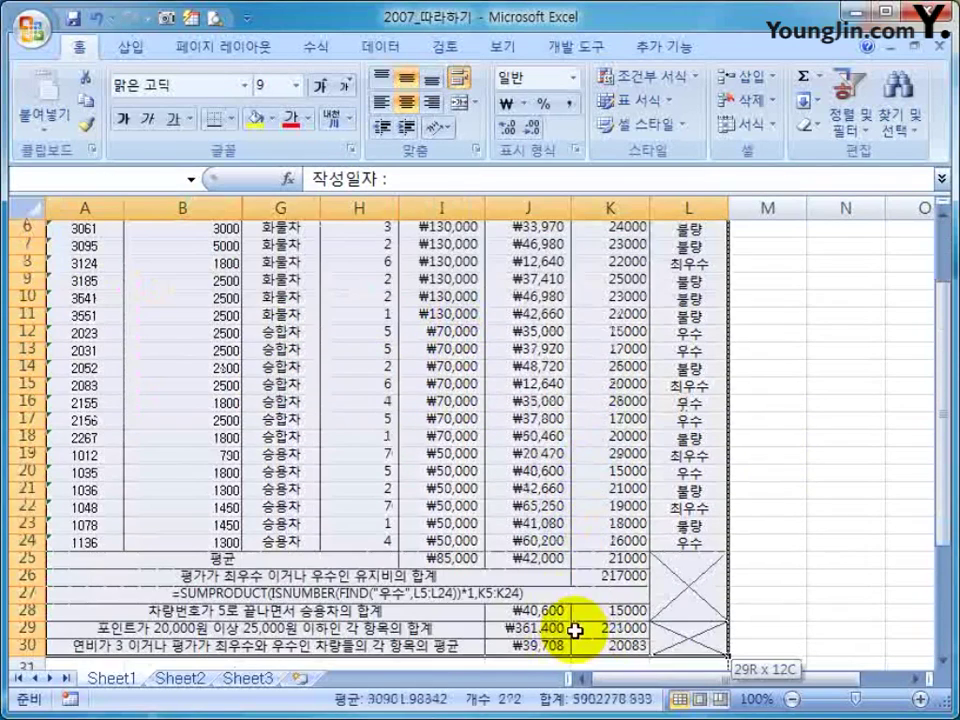
scroll(300, 330, "up", 2)
left_click(313, 319)
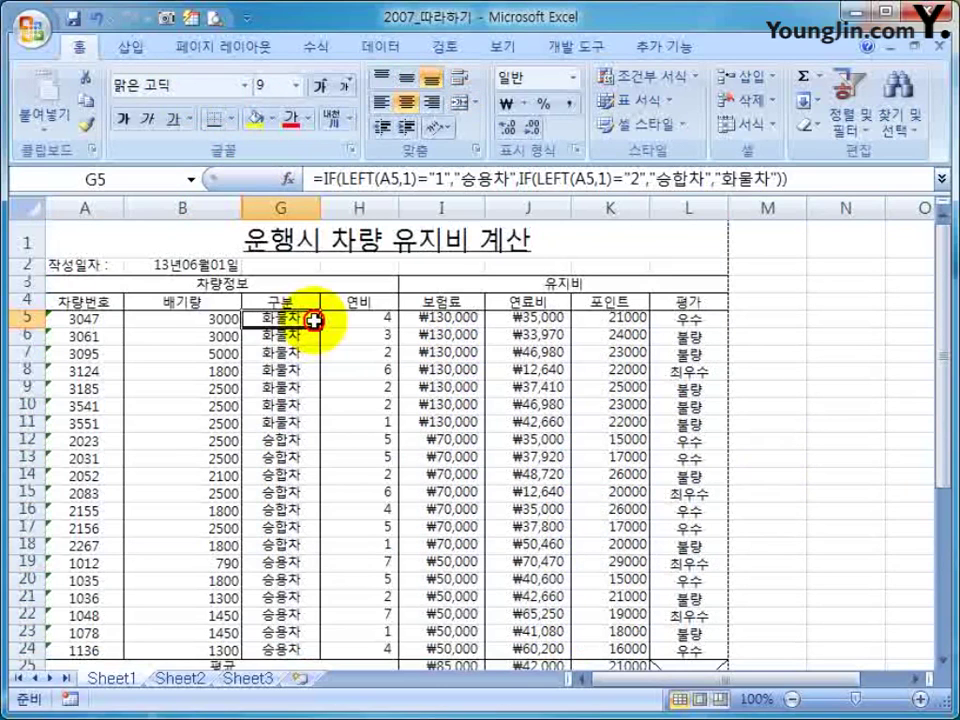
left_click(311, 334)
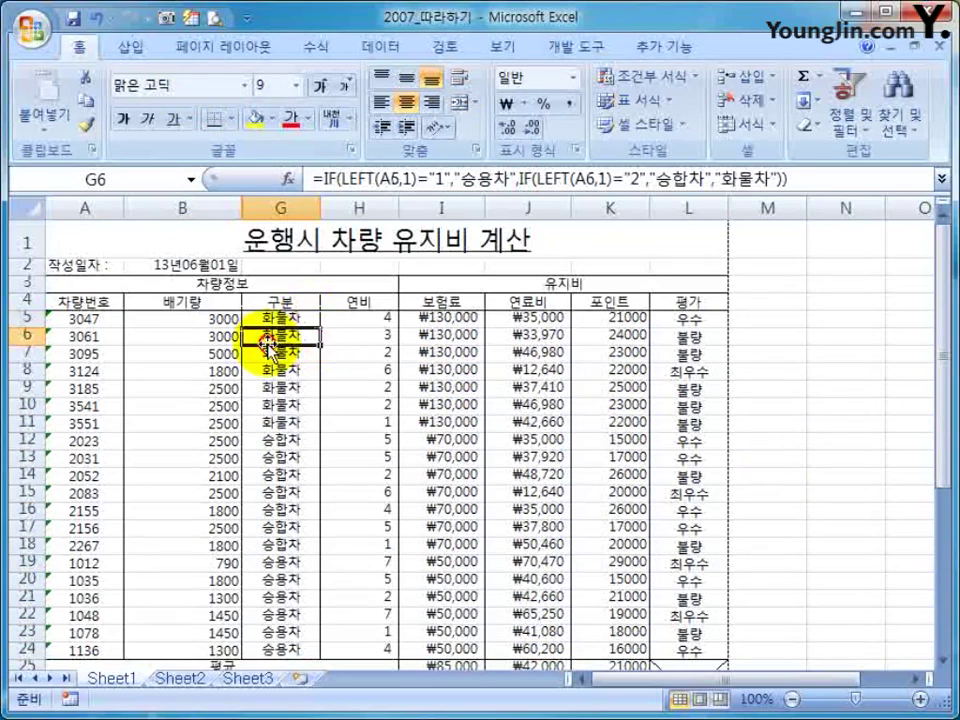
left_click(182, 387)
left_click(359, 405)
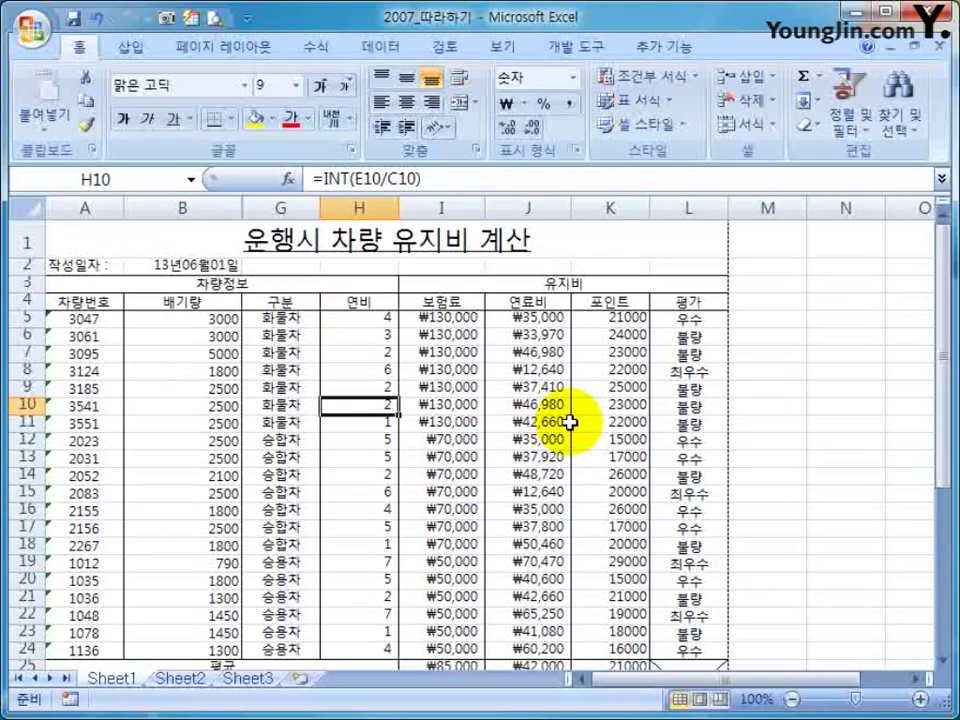
left_click(404, 405)
left_click(334, 354)
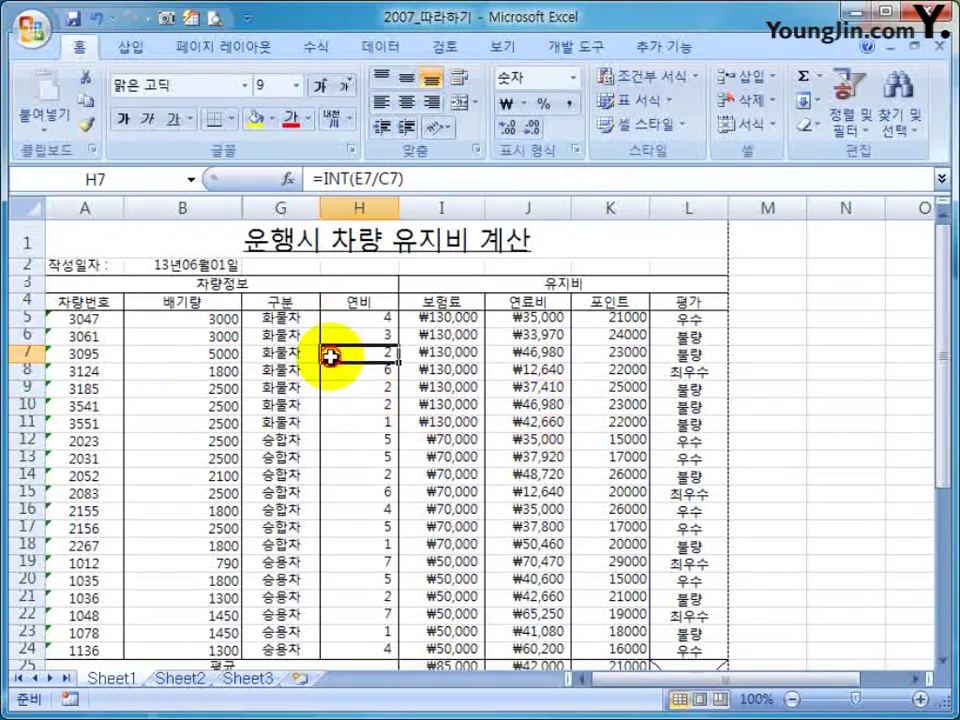
- Examine the table's 보험료 formula and review the whole page in print preview, including the criteria cells below the table
left_click(440, 439)
scroll(522, 437, "down", 6)
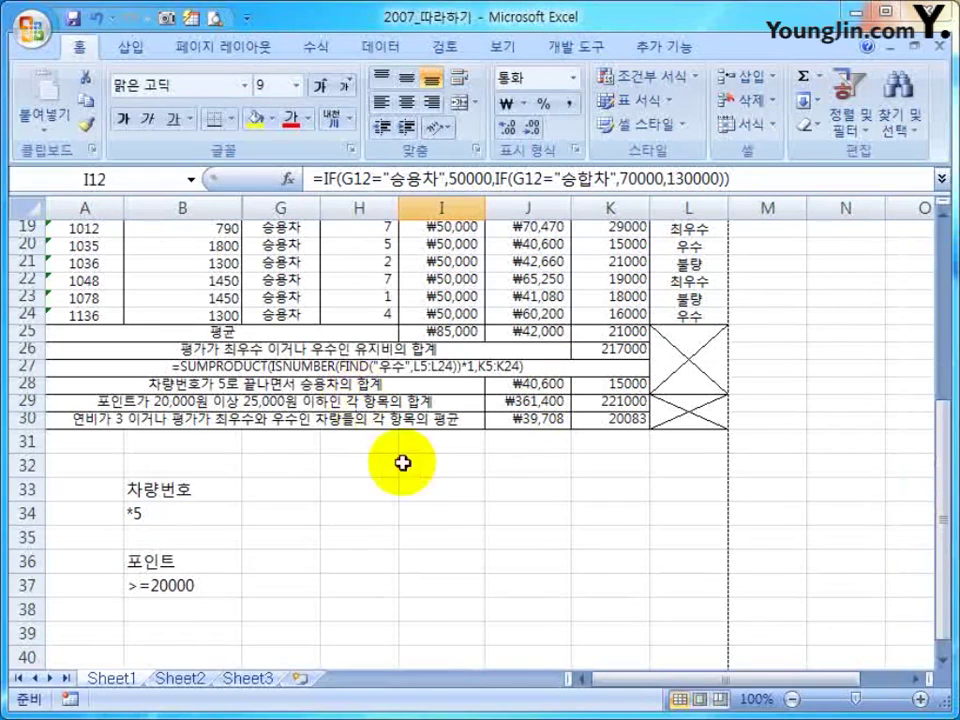
scroll(268, 308, "up", 6)
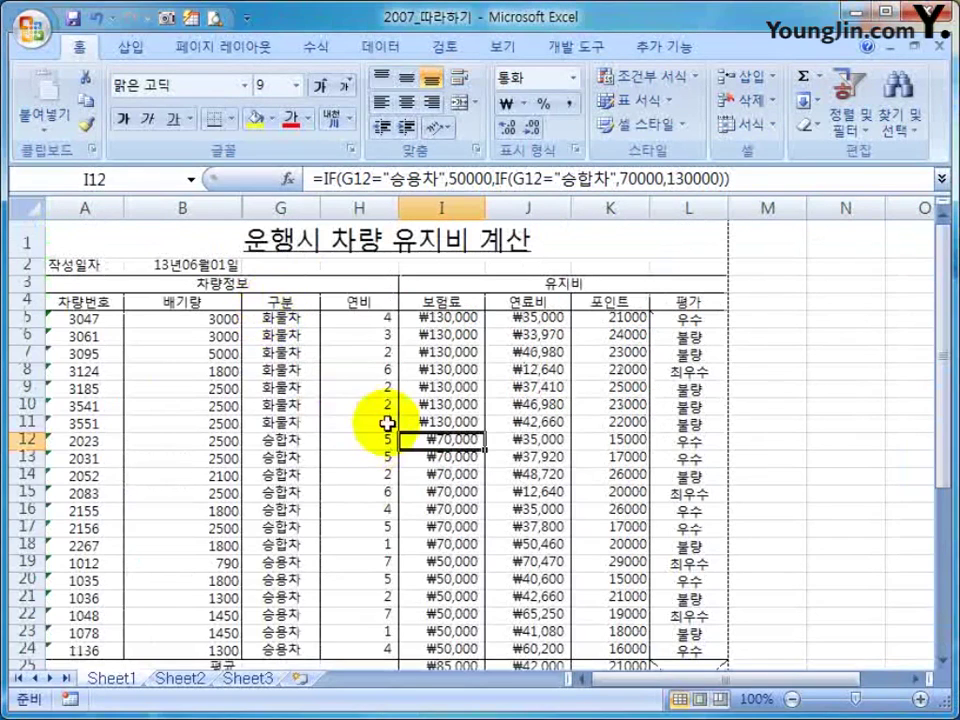
key("ctrl+F2")
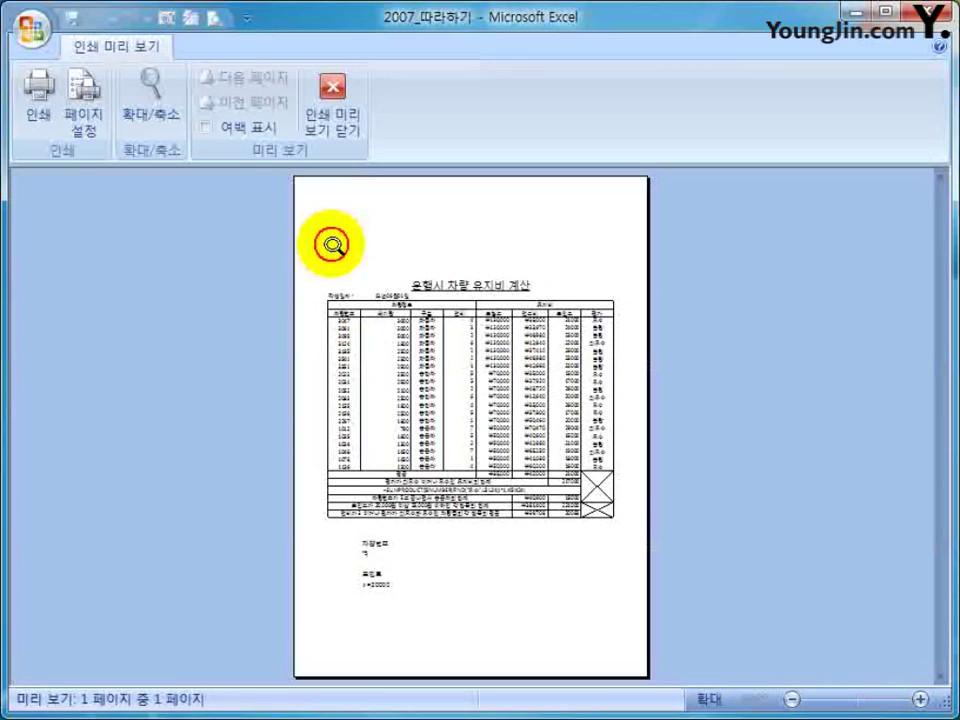
left_click(523, 403)
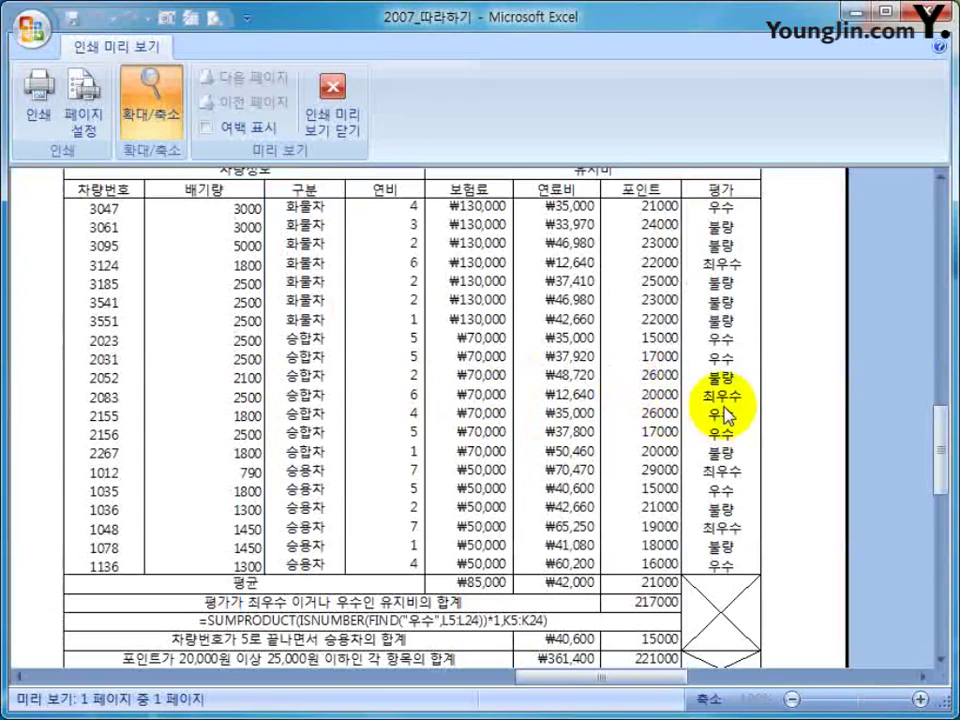
left_click(561, 392)
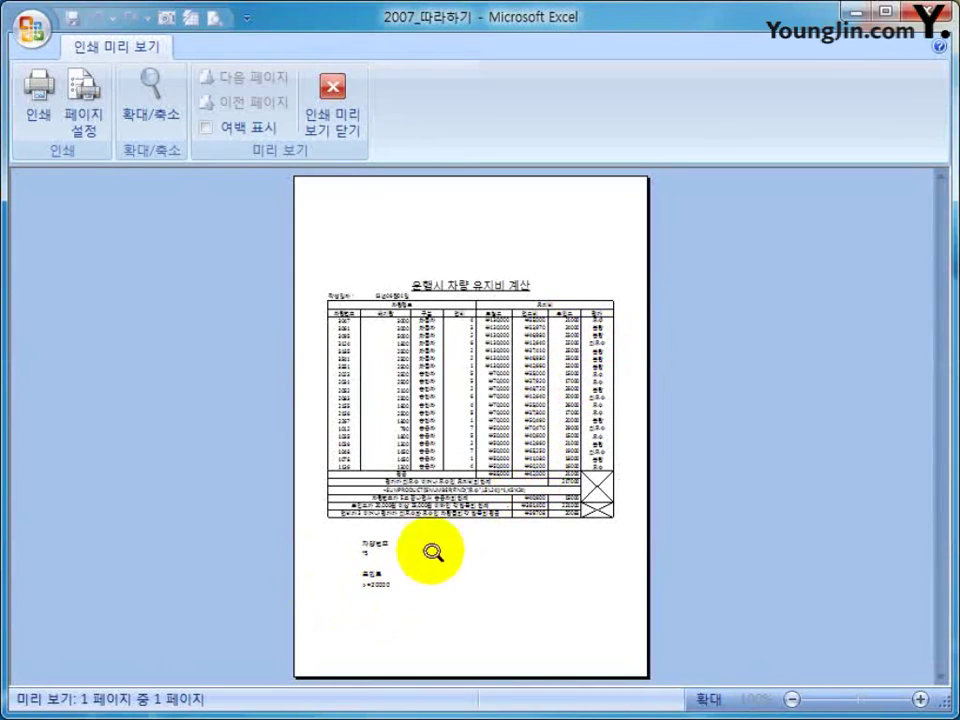
left_click(435, 596)
scroll(471, 598, "up", 3)
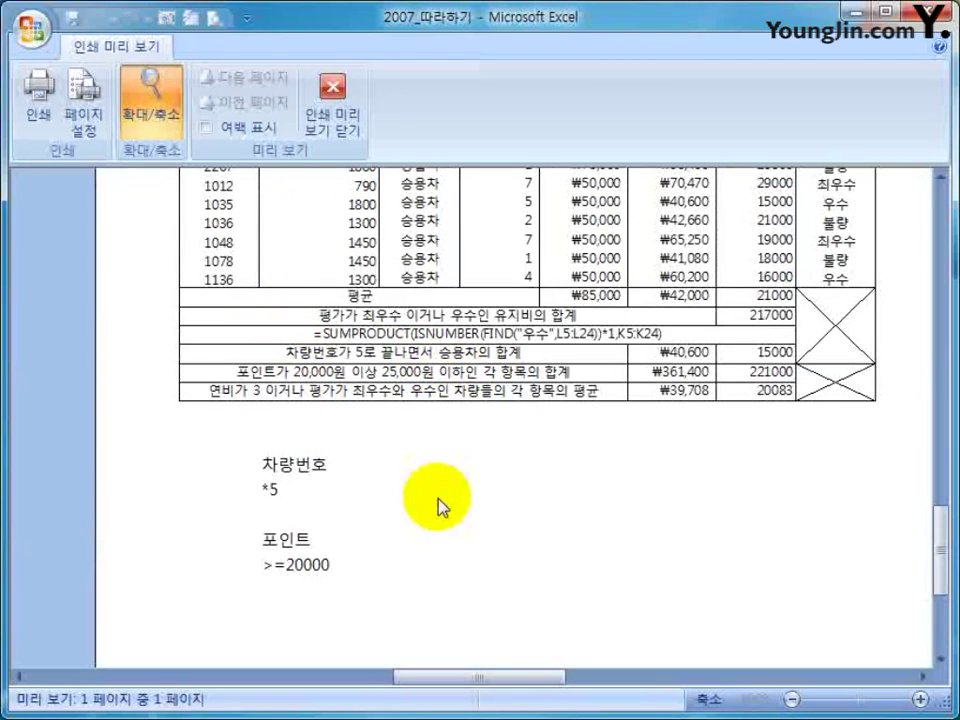
scroll(441, 506, "down", 3)
left_click(350, 128)
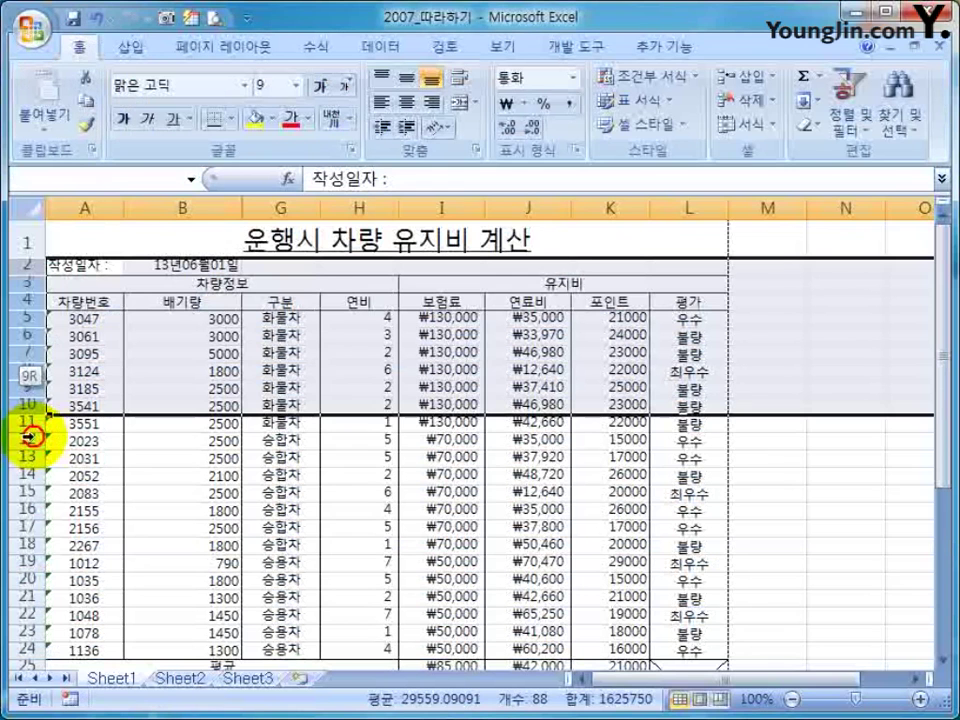
- Set the height of rows 2 to 30 to 12 and check where the page break falls
mouse_move(30, 437)
left_mouse_down()
mouse_move(26, 429)
mouse_move(22, 615)
mouse_move(22, 415)
left_mouse_up()
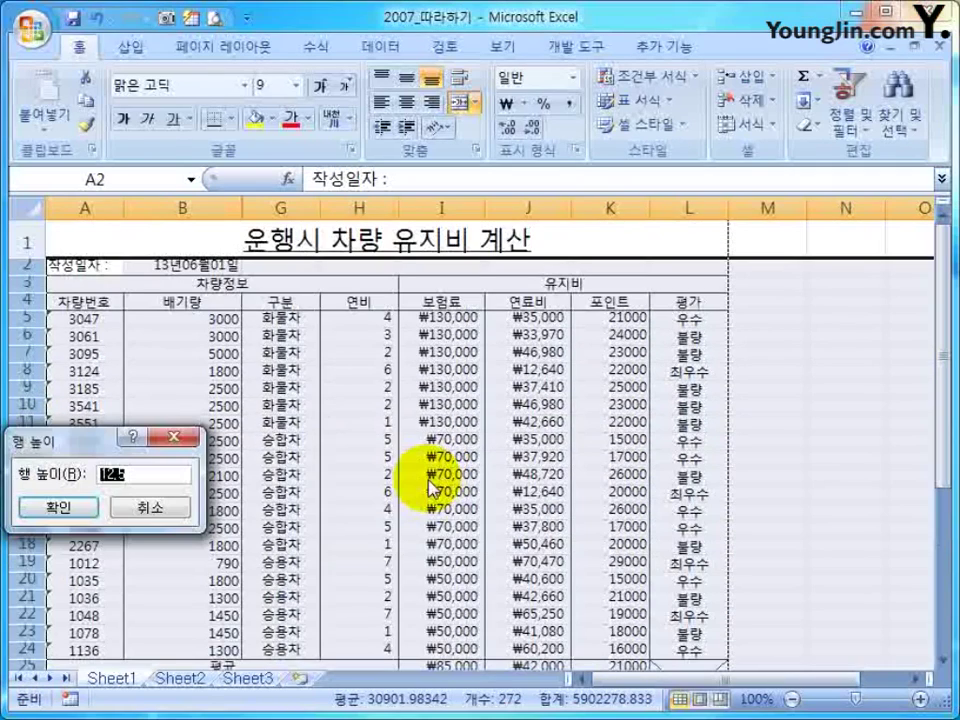
type("12")
key("Return")
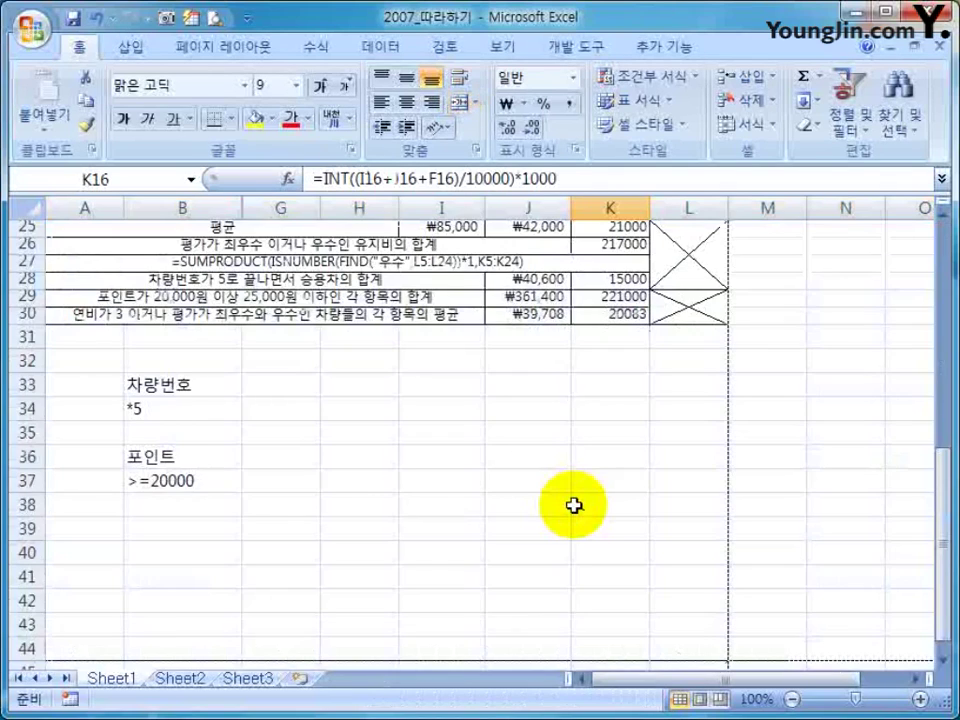
scroll(573, 505, "down", 1)
scroll(574, 504, "up", 1)
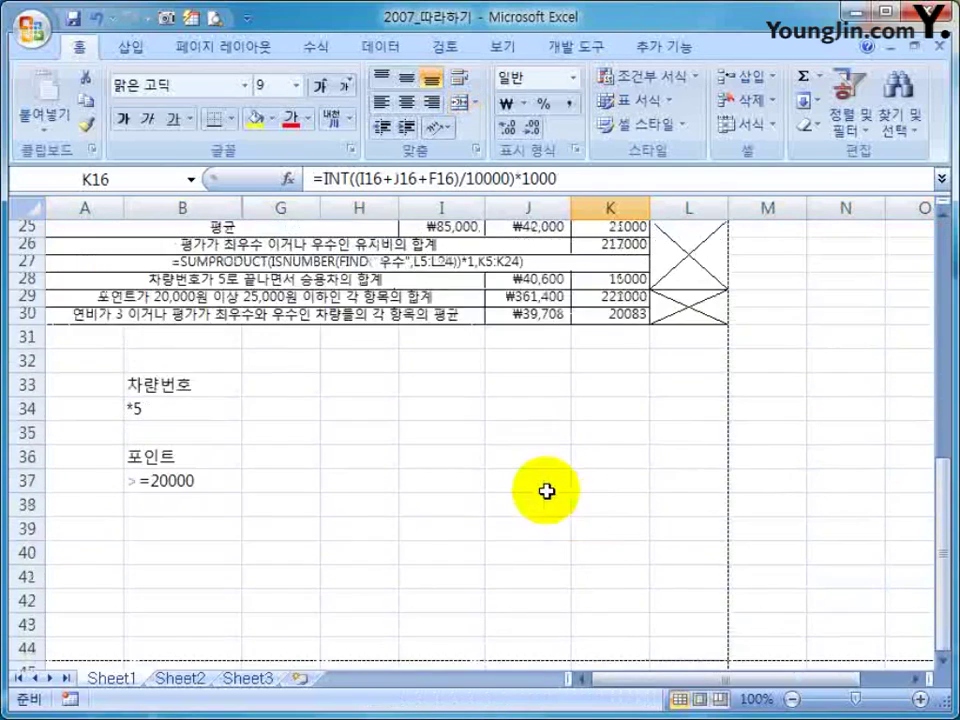
- Set the page's 아래쪽 margin to 0.5, then return to the worksheet and check the page break
key("ctrl+F2")
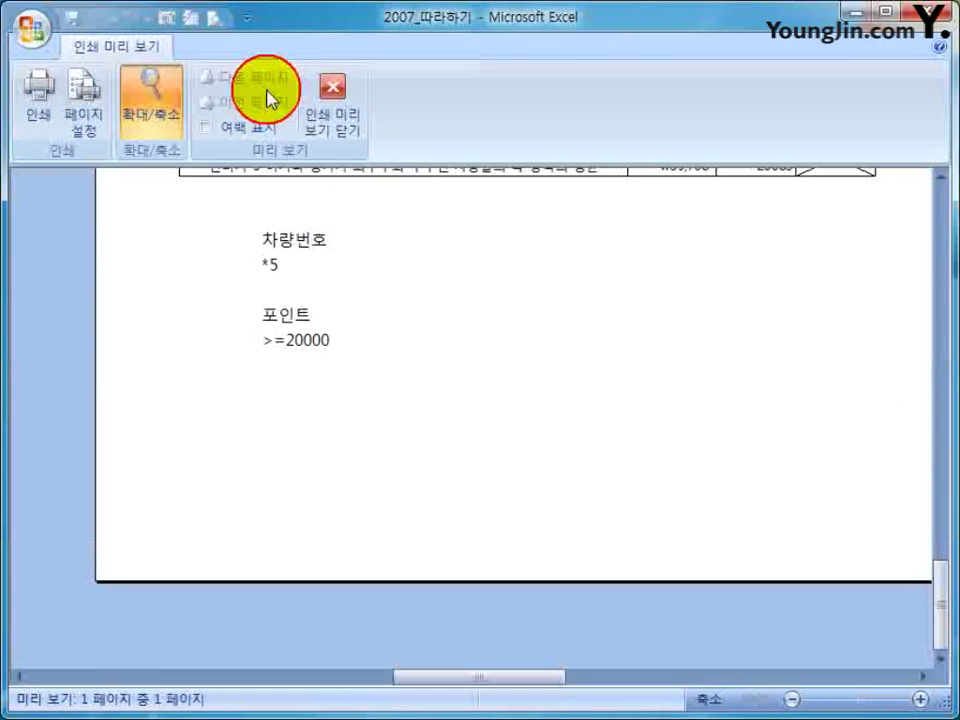
left_click(86, 107)
left_click(392, 91)
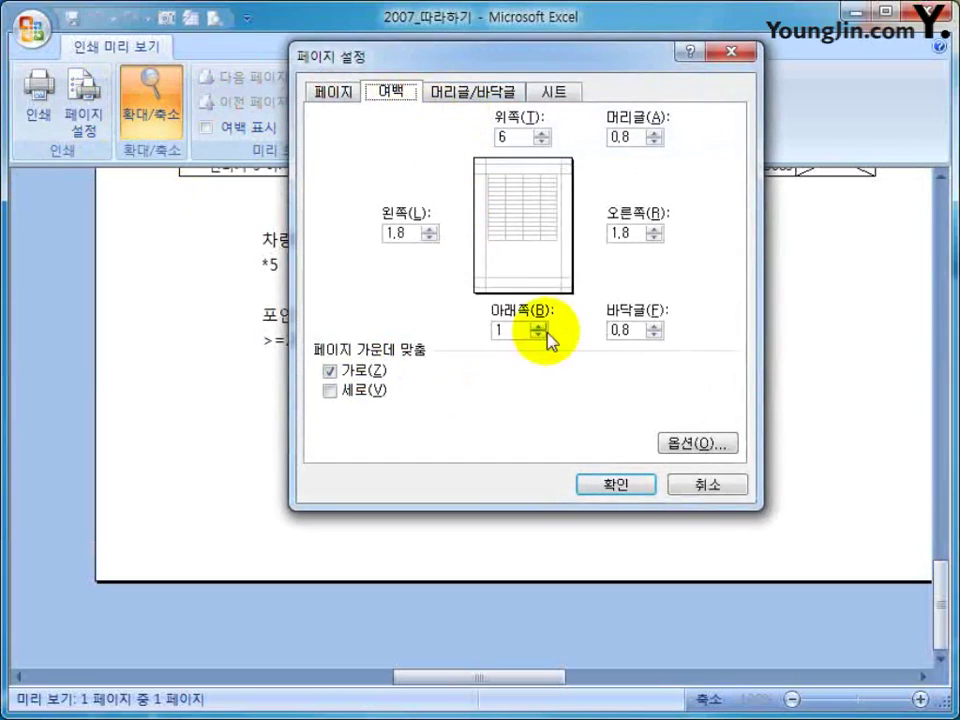
left_click(506, 331)
type("0,9")
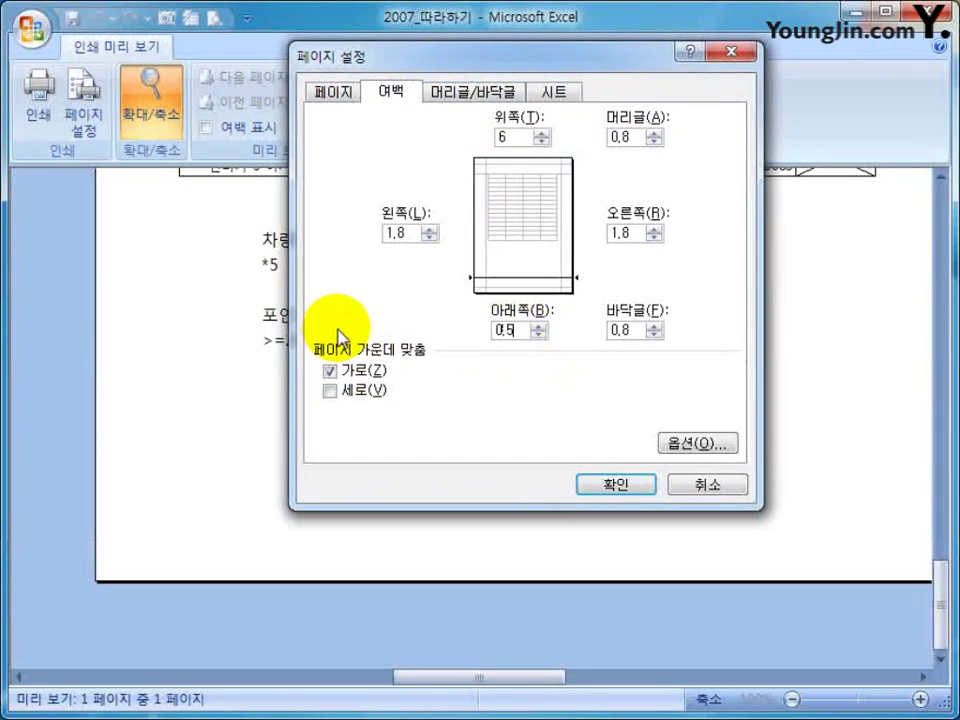
key("BackSpace")
type("5")
key("Return")
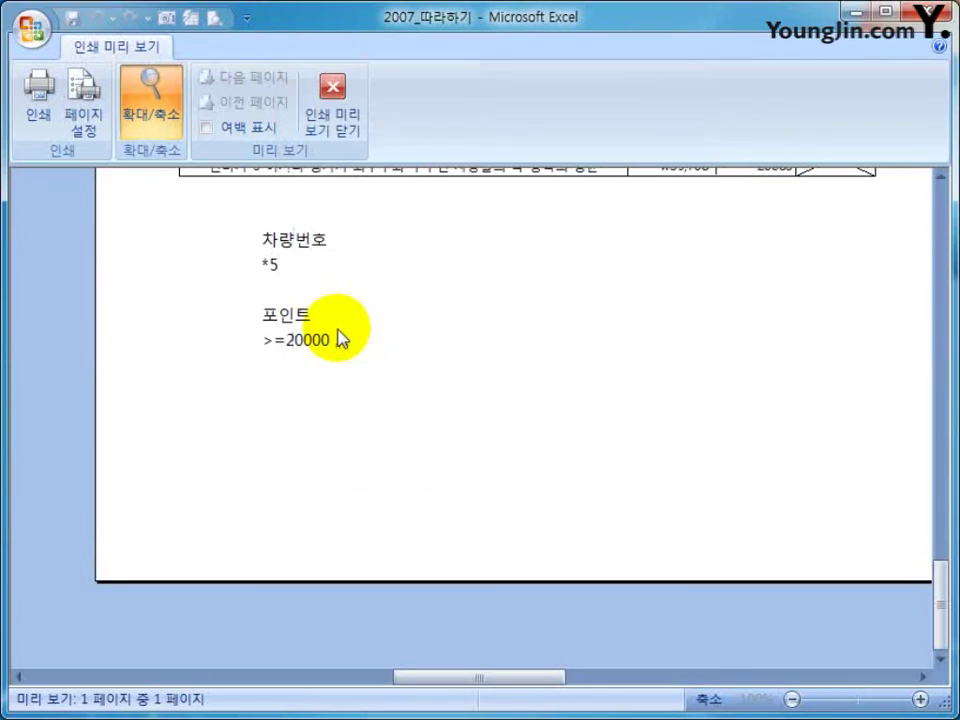
left_click(332, 142)
scroll(495, 500, "down", 1)
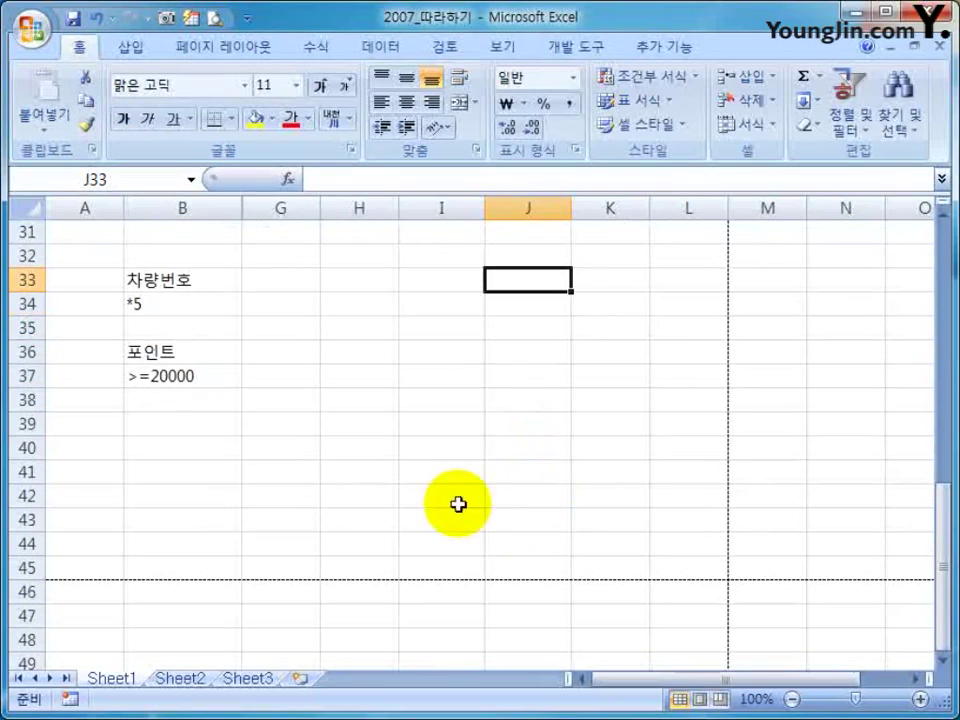
scroll(362, 493, "up", 1)
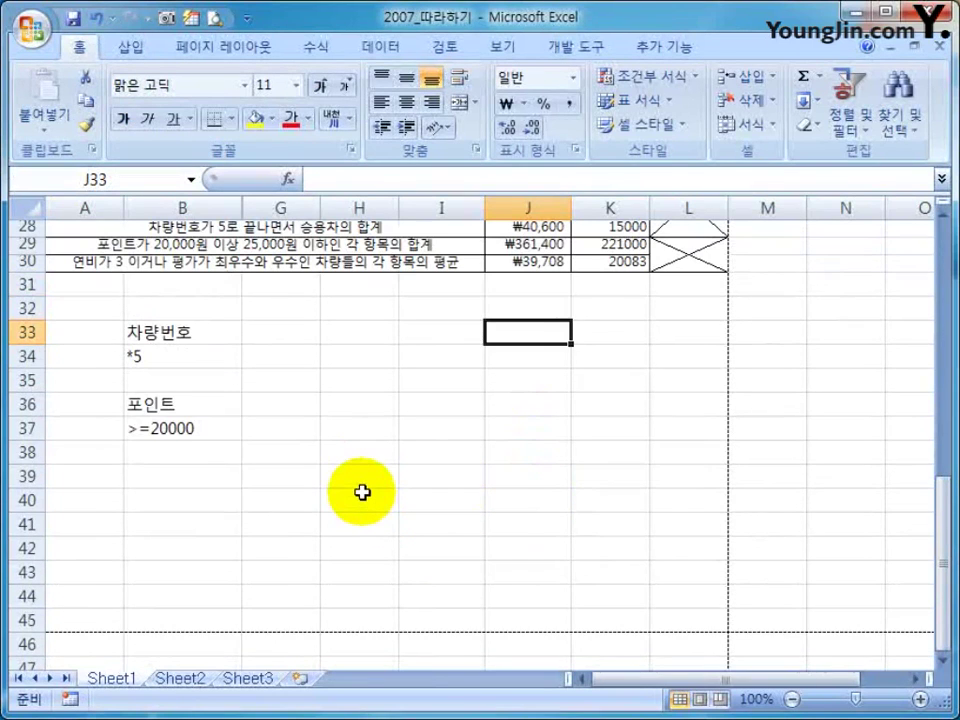
- Fill the 구분 header and its 화물차 cells, G4:G11, with yellow
scroll(362, 490, "up", 9)
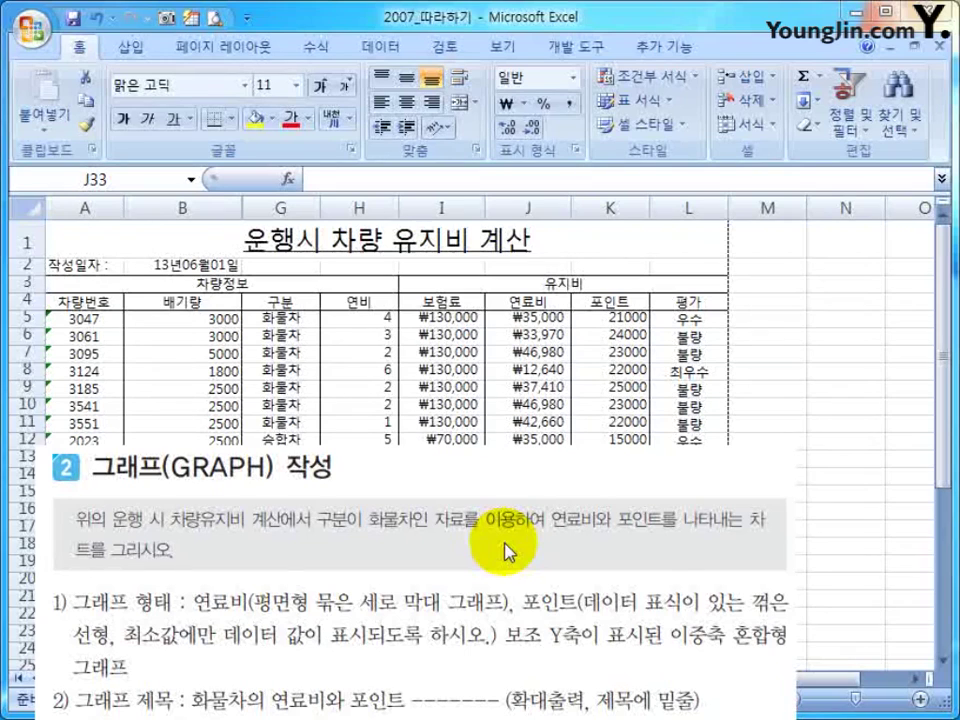
left_click_drag(300, 304, 282, 428)
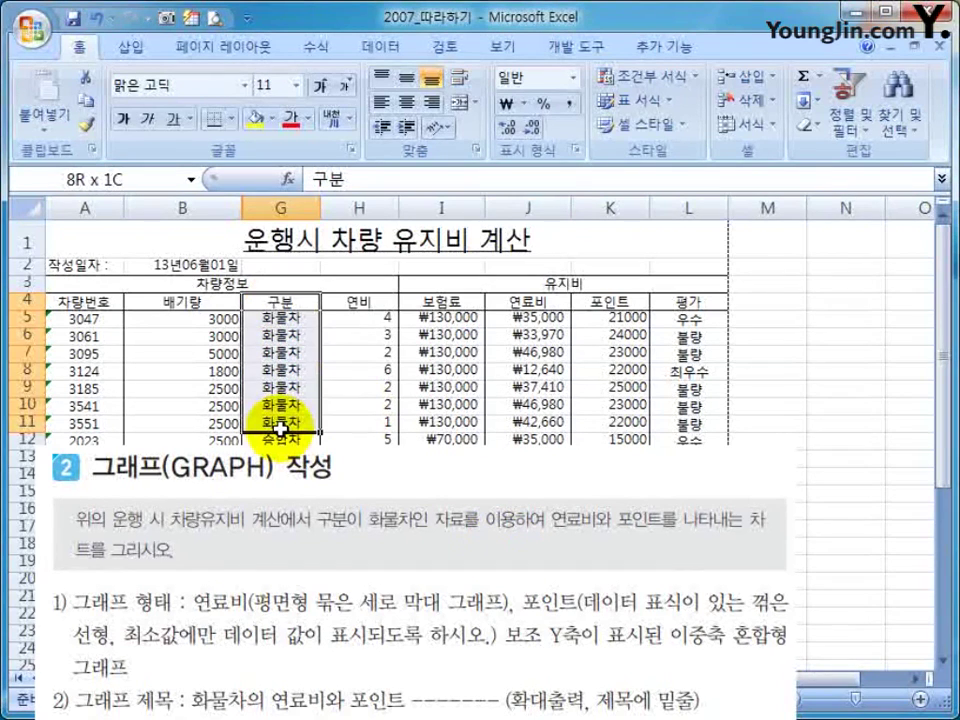
left_click(254, 118)
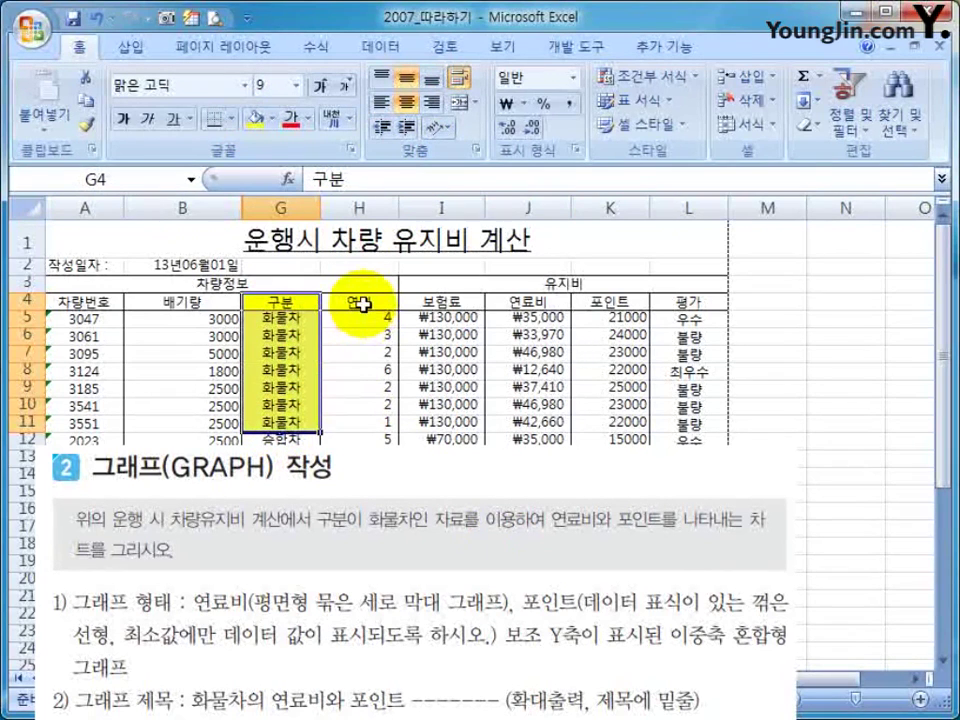
left_click_drag(364, 304, 375, 326)
left_click(439, 321)
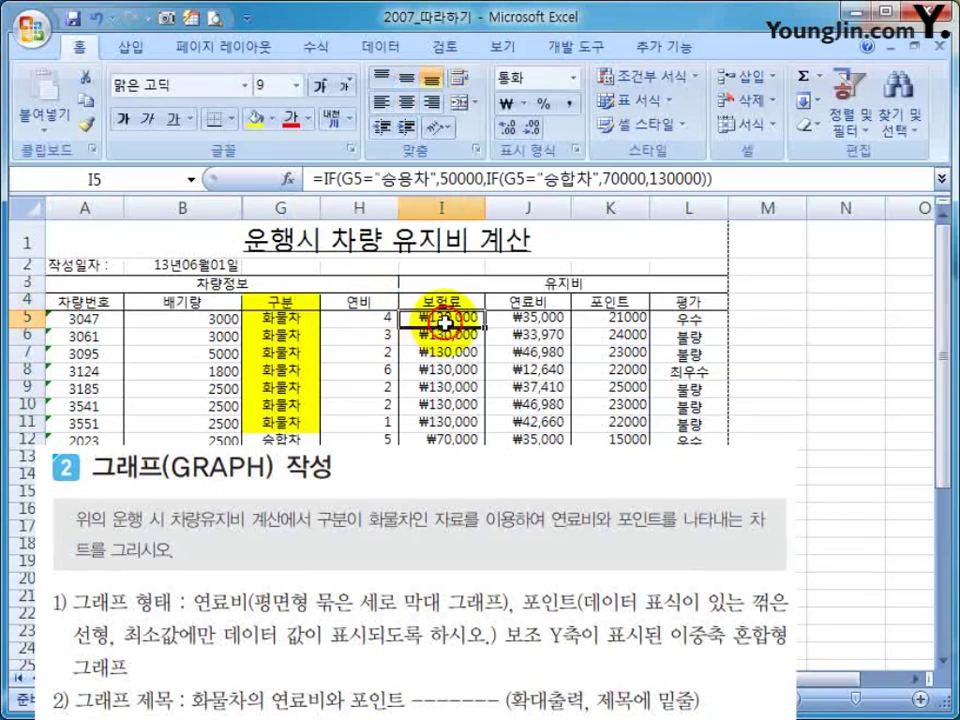
- Fill the 연료비 and 포인트 cells J4:K11 and the 차량번호 cells A4:A11 with yellow
left_click_drag(527, 301, 609, 427)
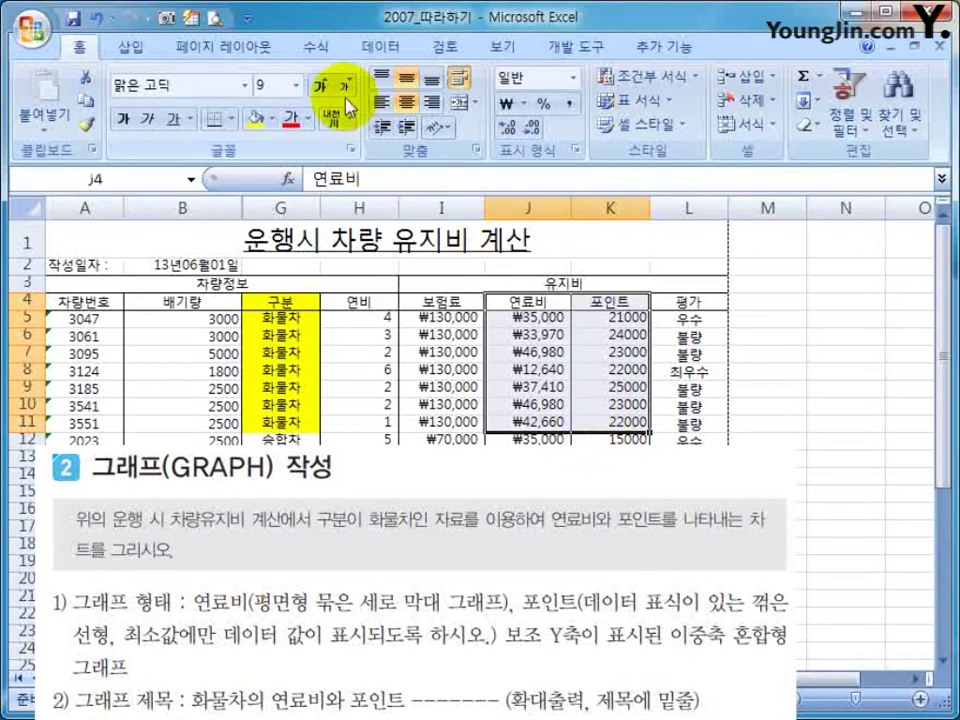
left_click(254, 119)
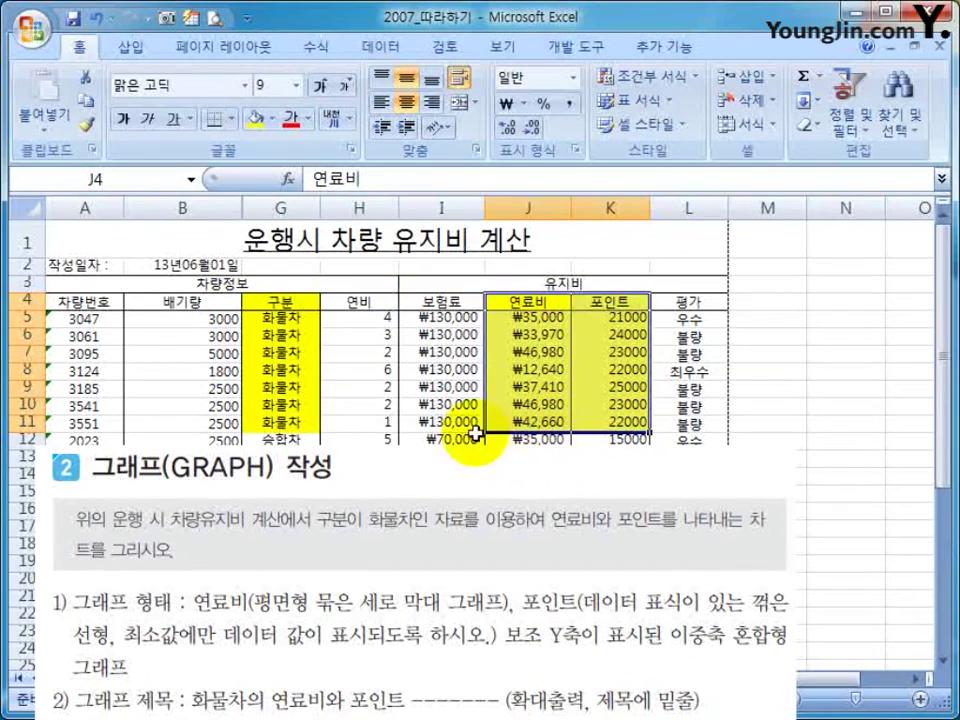
left_click_drag(281, 300, 281, 423)
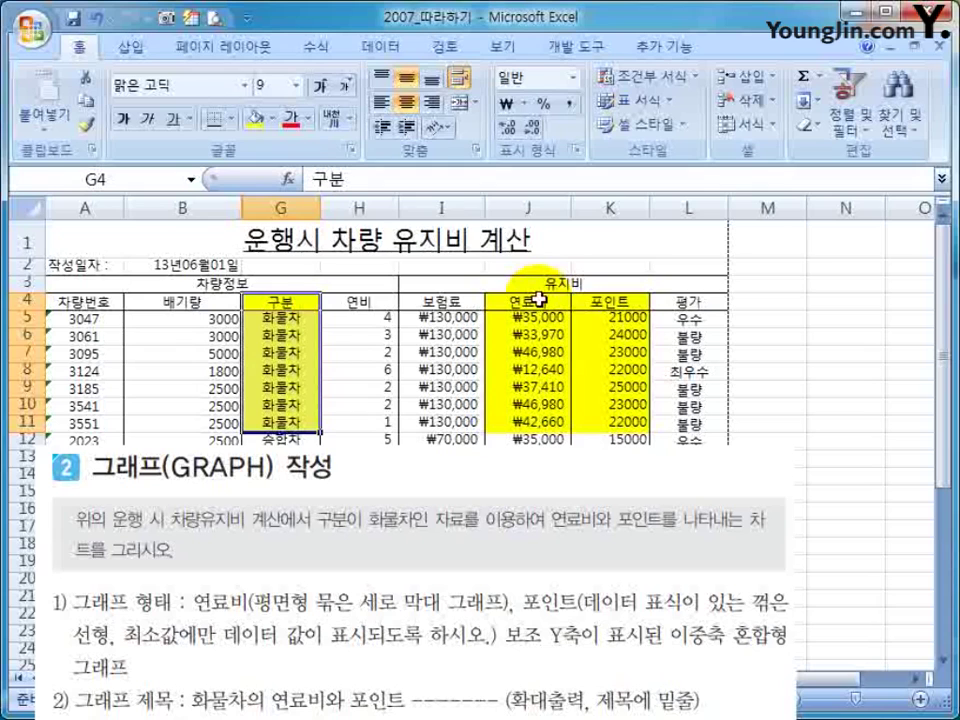
left_click_drag(538, 299, 615, 428)
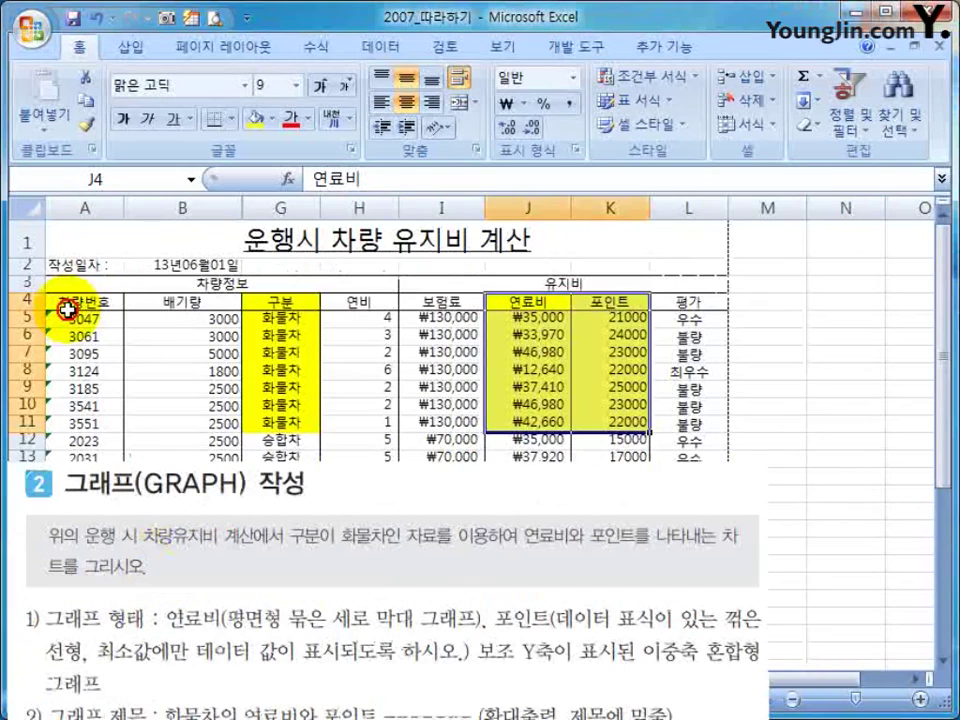
left_click_drag(66, 303, 88, 423)
left_click(255, 124)
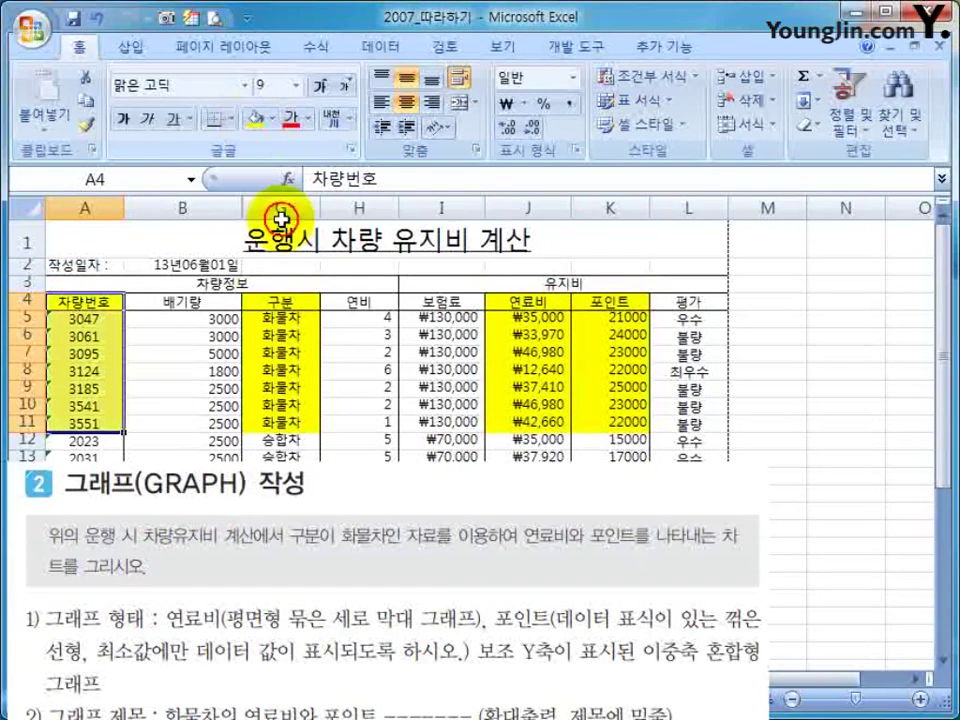
- Remove the yellow fill from the 구분 cells G4:G11
left_click_drag(281, 301, 278, 423)
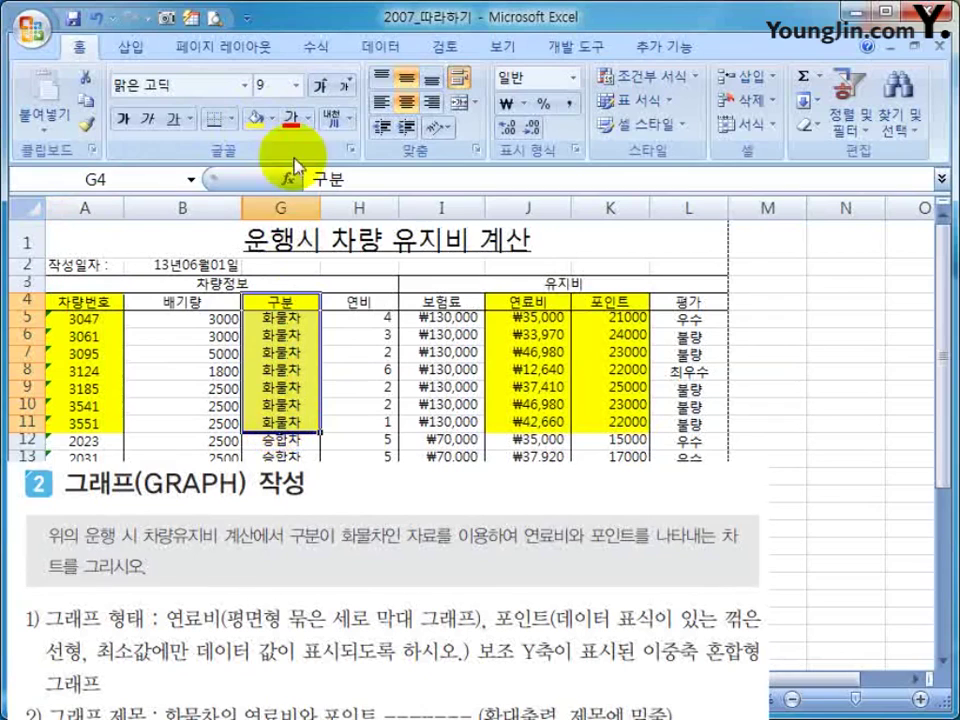
key("ctrl+z")
left_click(313, 405)
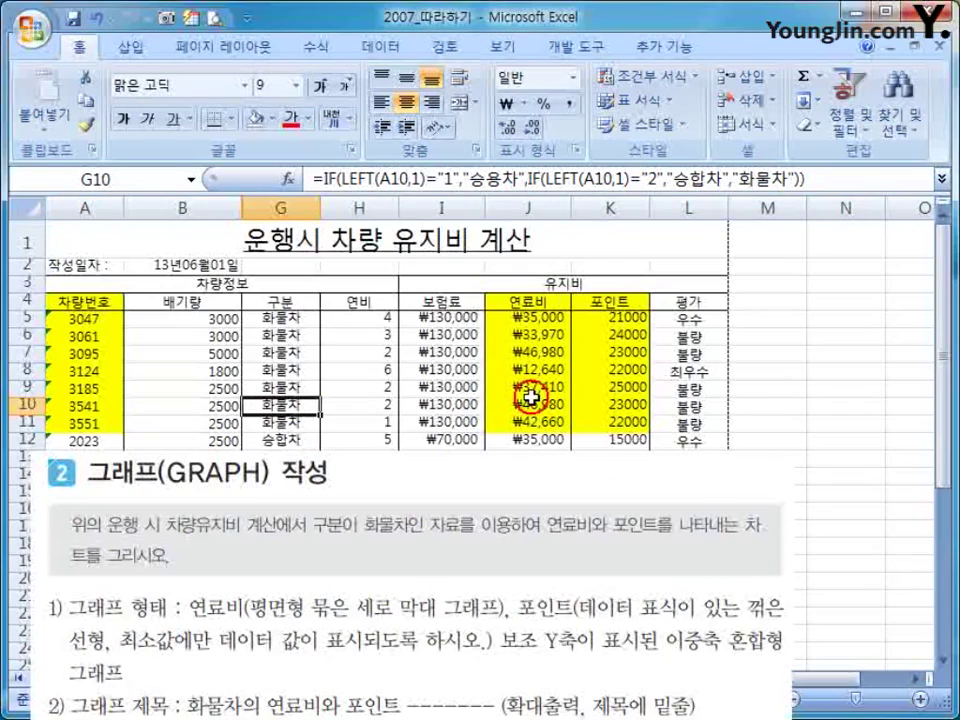
left_click(531, 400)
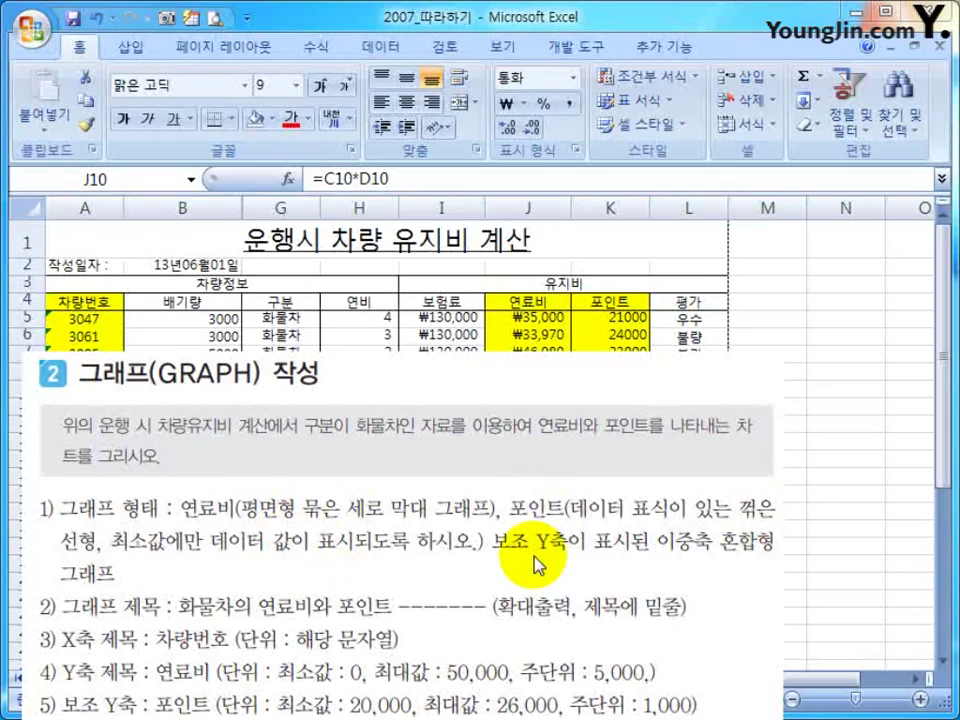
- Insert a 2-D clustered column chart from the 차량번호 cells A4:A11 and the 연료비 and 포인트 cells J4:K11
left_click_drag(84, 301, 83, 423)
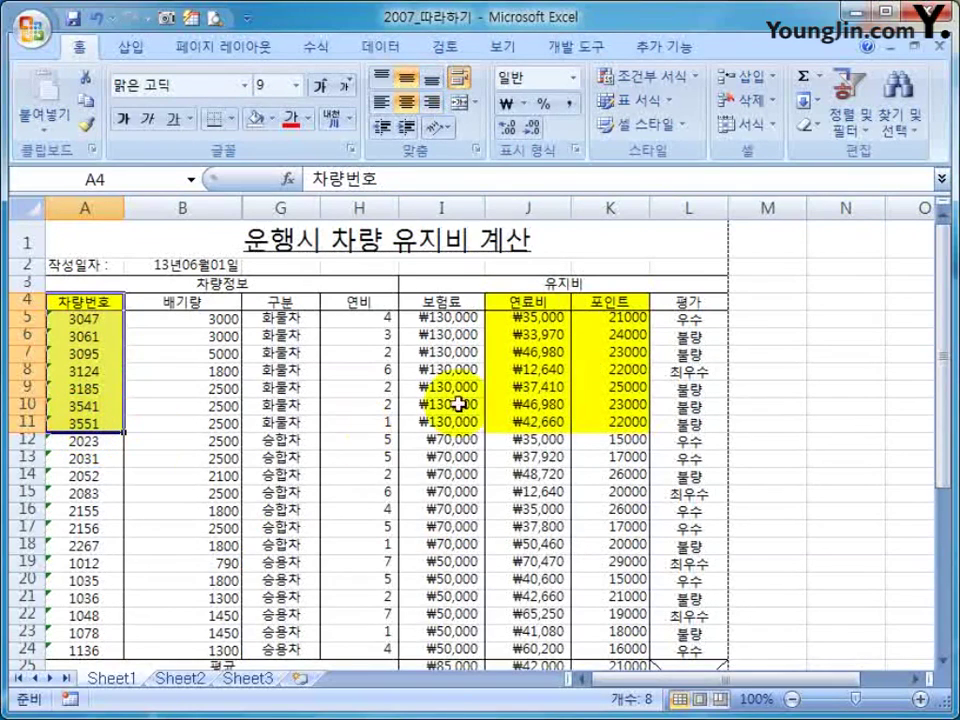
left_click_drag(508, 302, 632, 369, "ctrl")
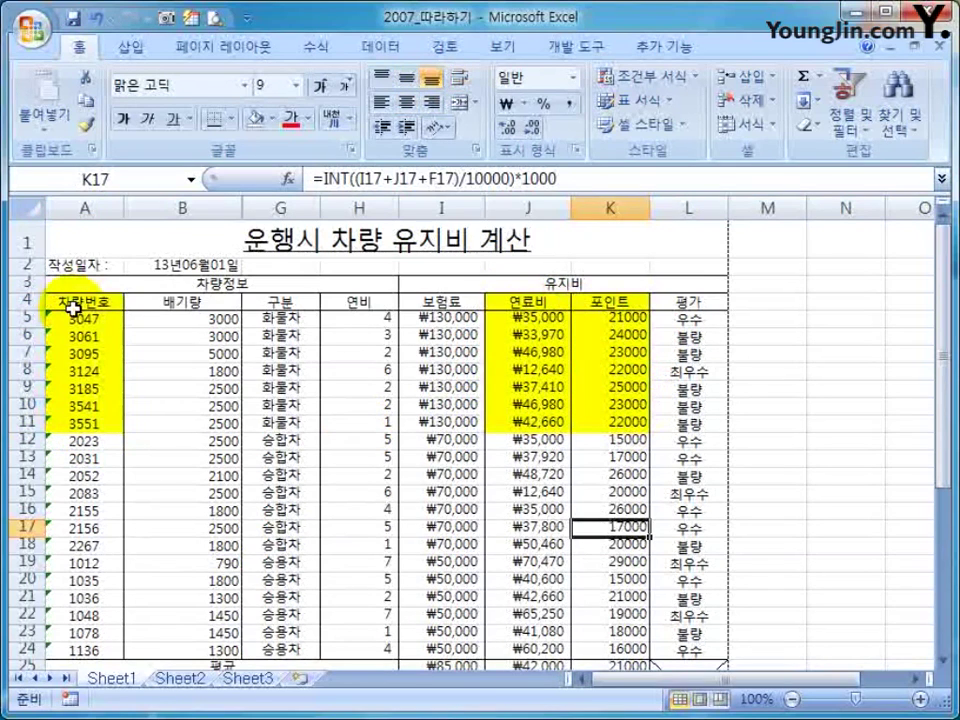
left_click_drag(74, 305, 80, 421)
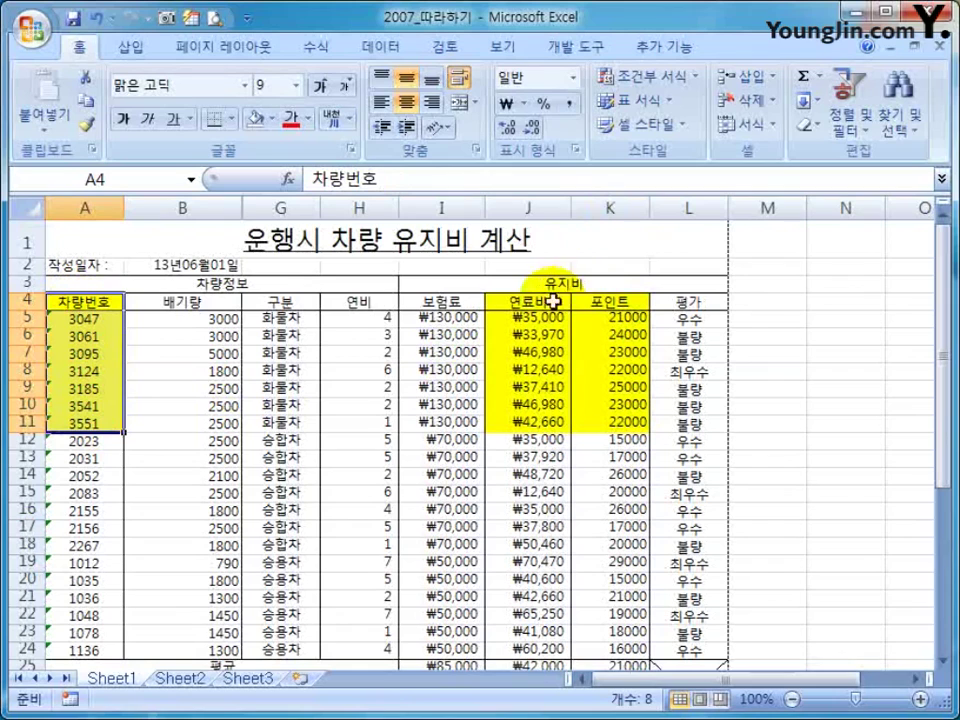
left_click_drag(529, 301, 632, 421, "ctrl")
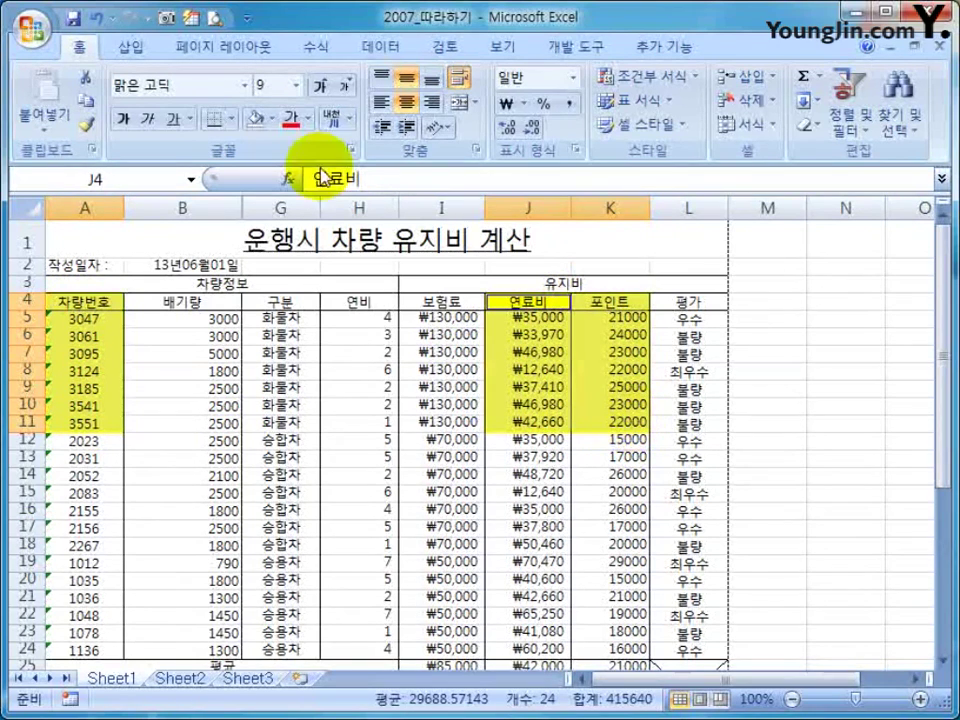
left_click(132, 45)
left_click(297, 128)
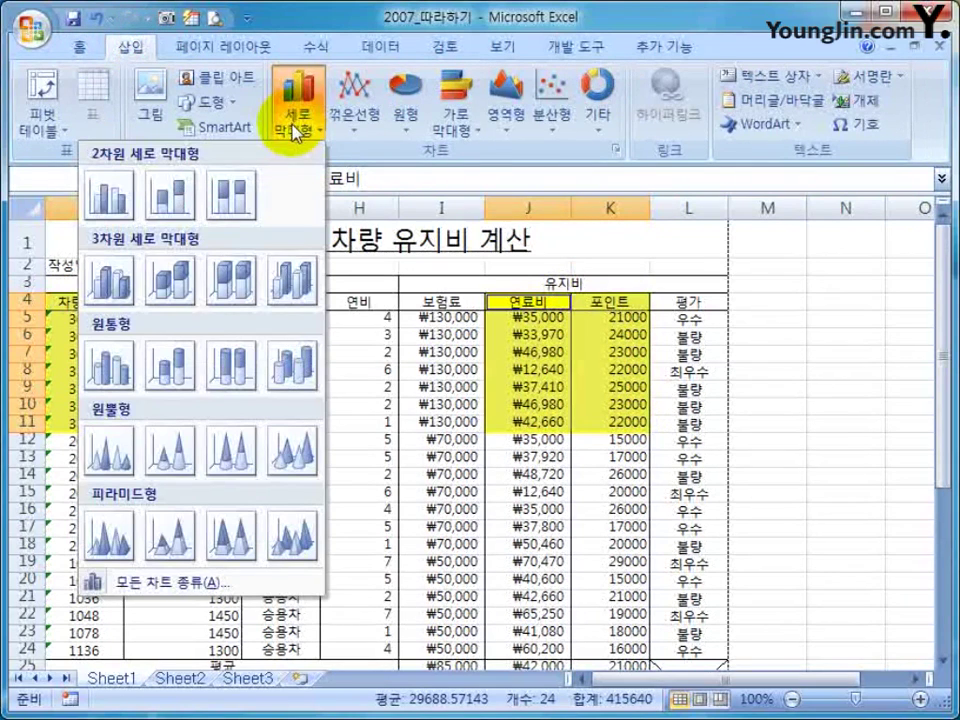
left_click(107, 210)
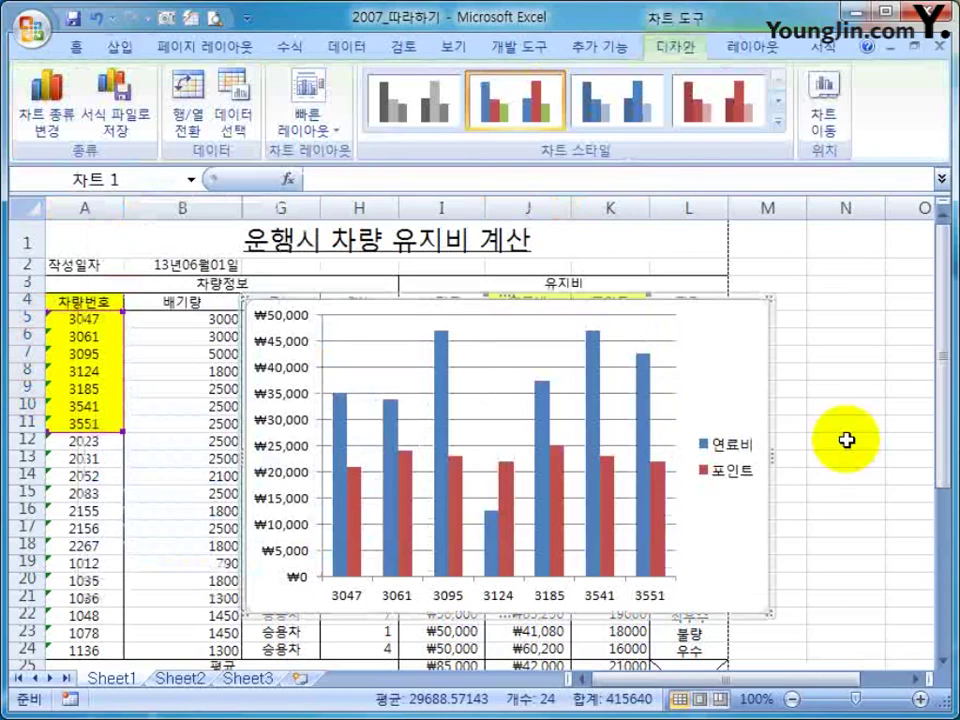
- Apply the quick layout with a chart title and both axis titles, and enter 화물차의 연료비와 포인트 as the underlined chart title
left_click(333, 130)
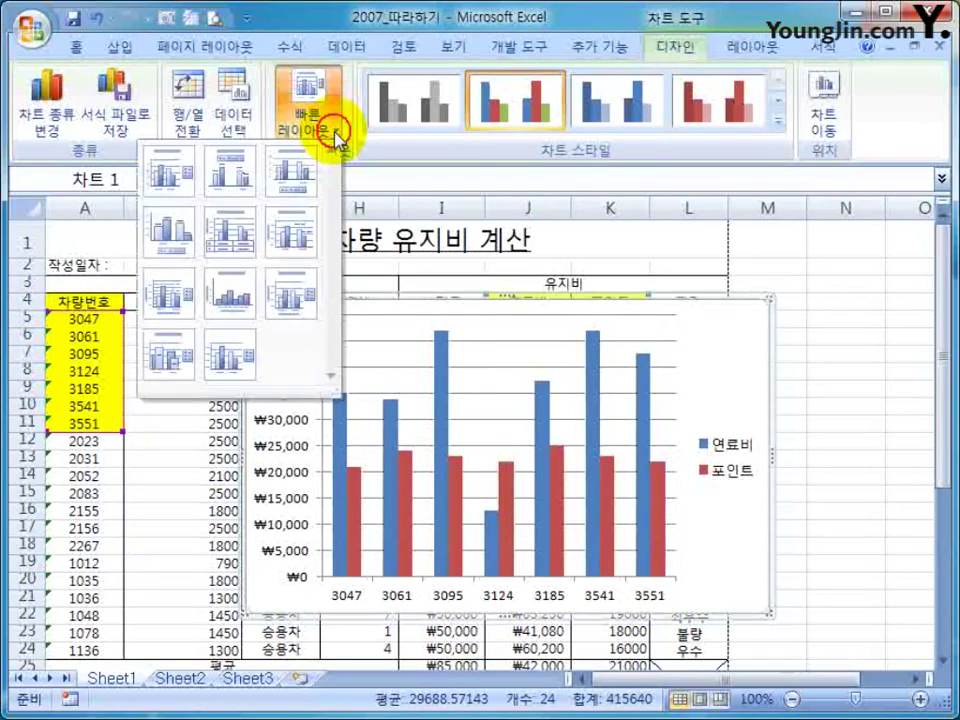
left_click(283, 305)
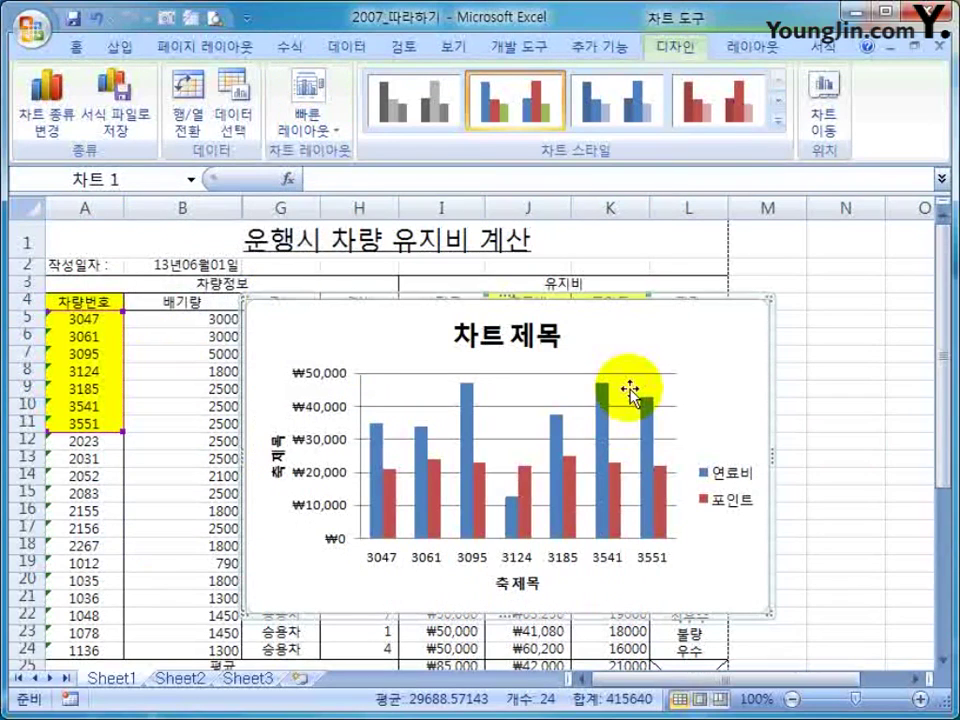
left_click(470, 334)
double_click(503, 333)
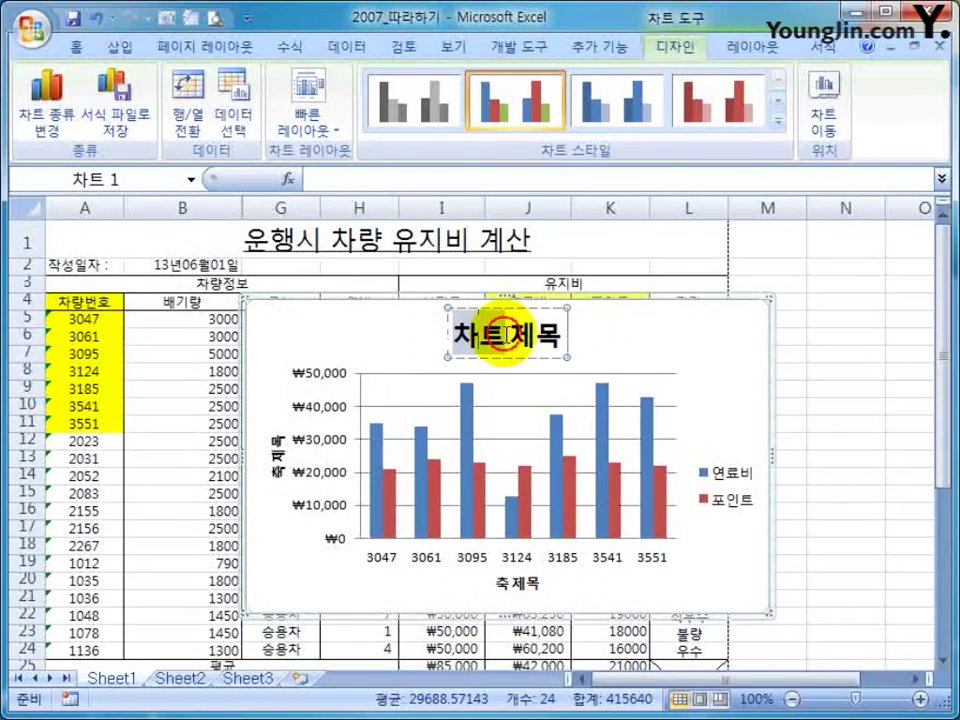
left_click_drag(503, 333, 583, 332)
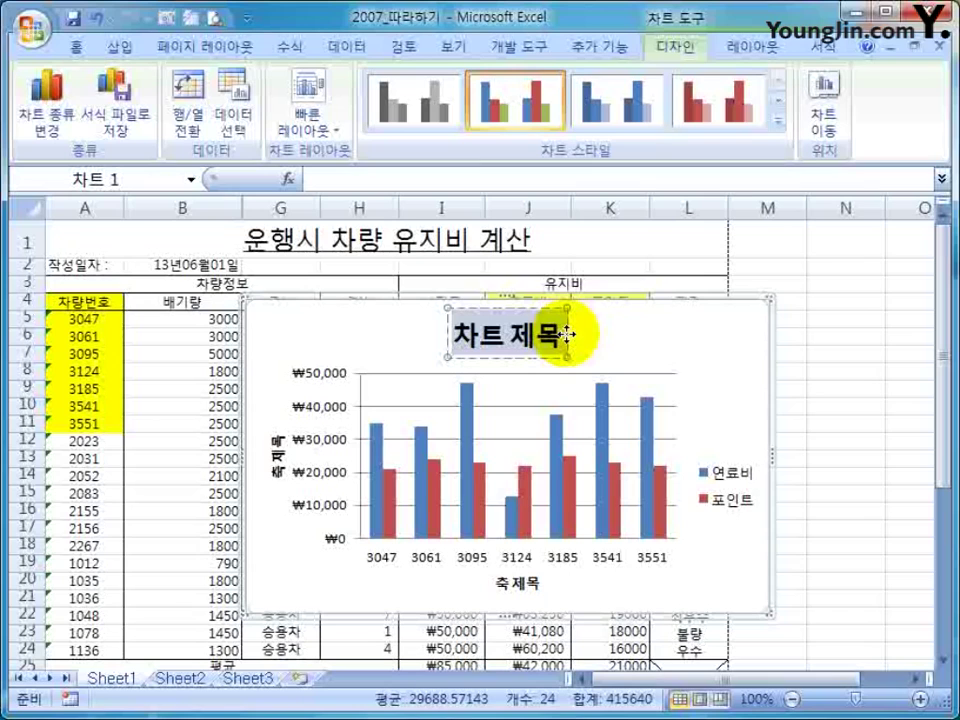
type("화물차")
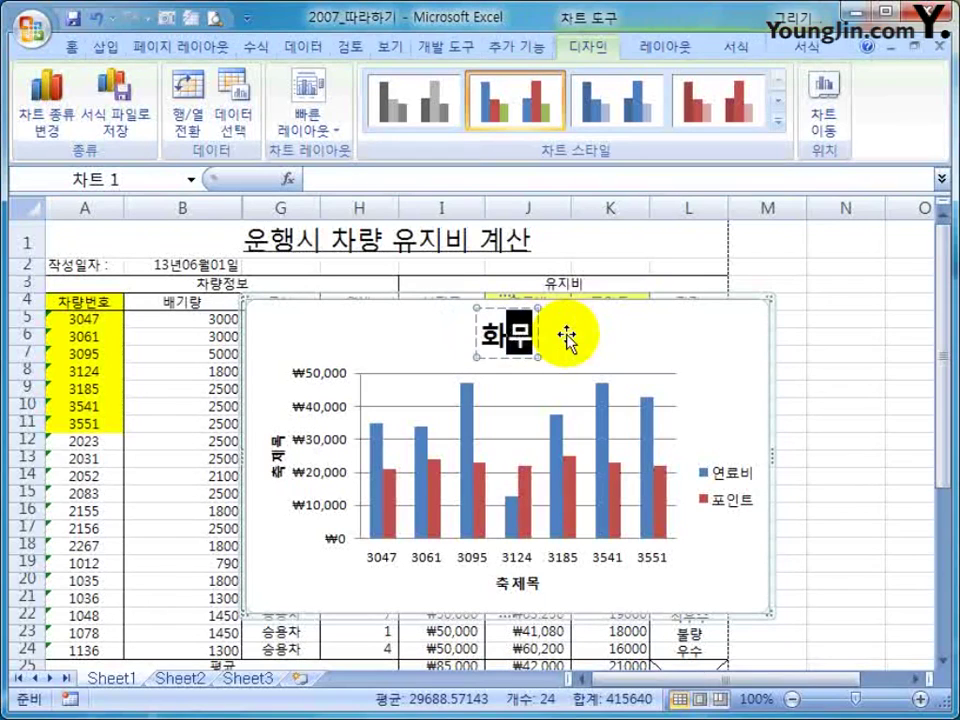
type("의 연료비와 ㅍ")
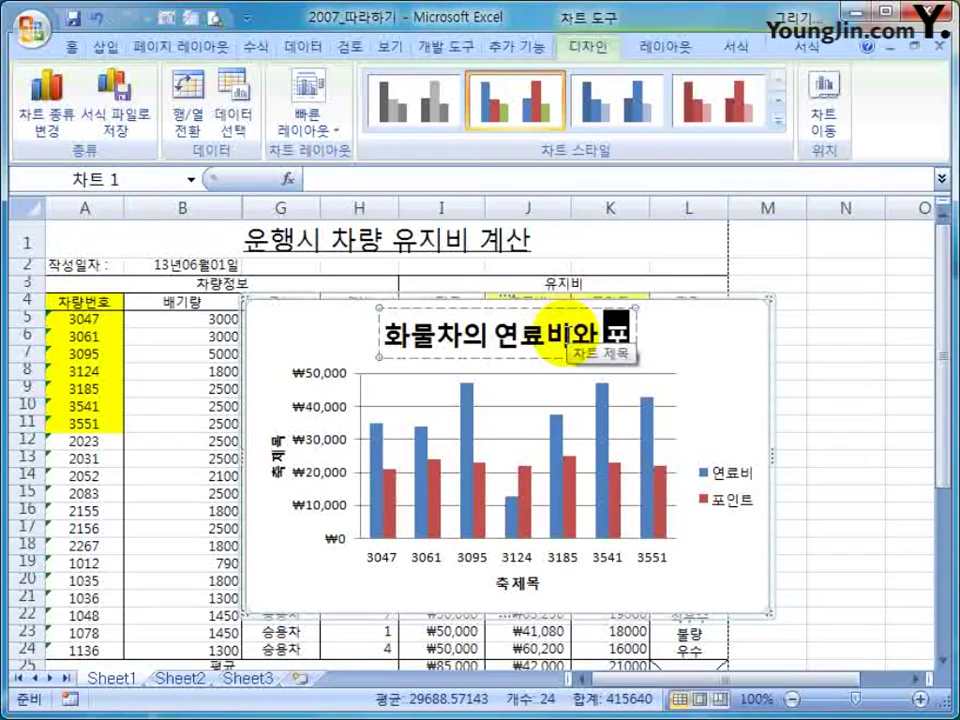
type("포인트")
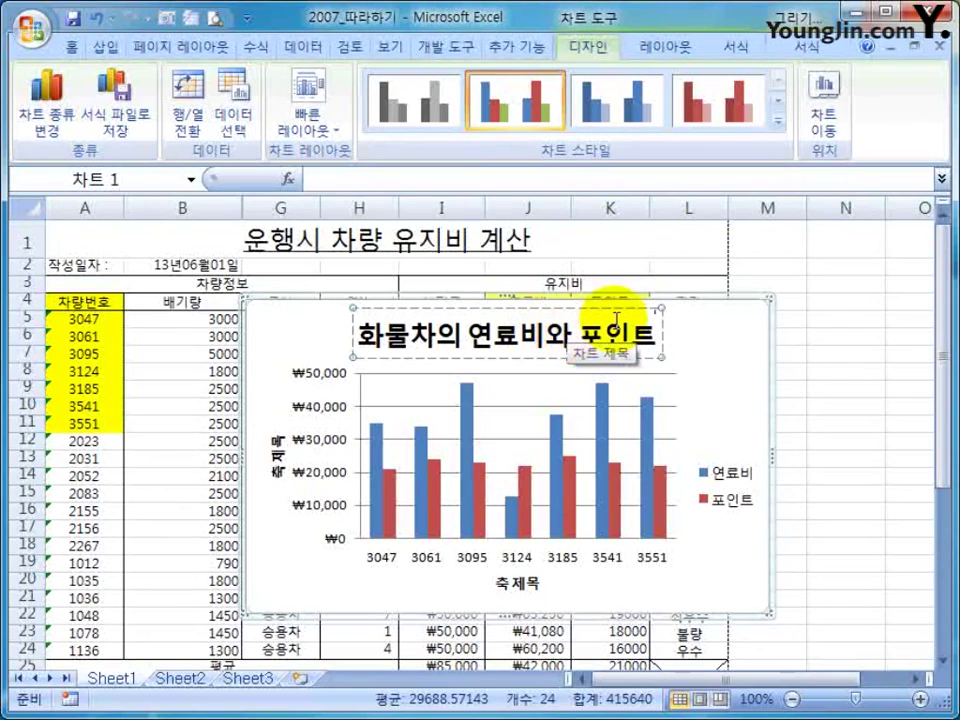
key("Escape")
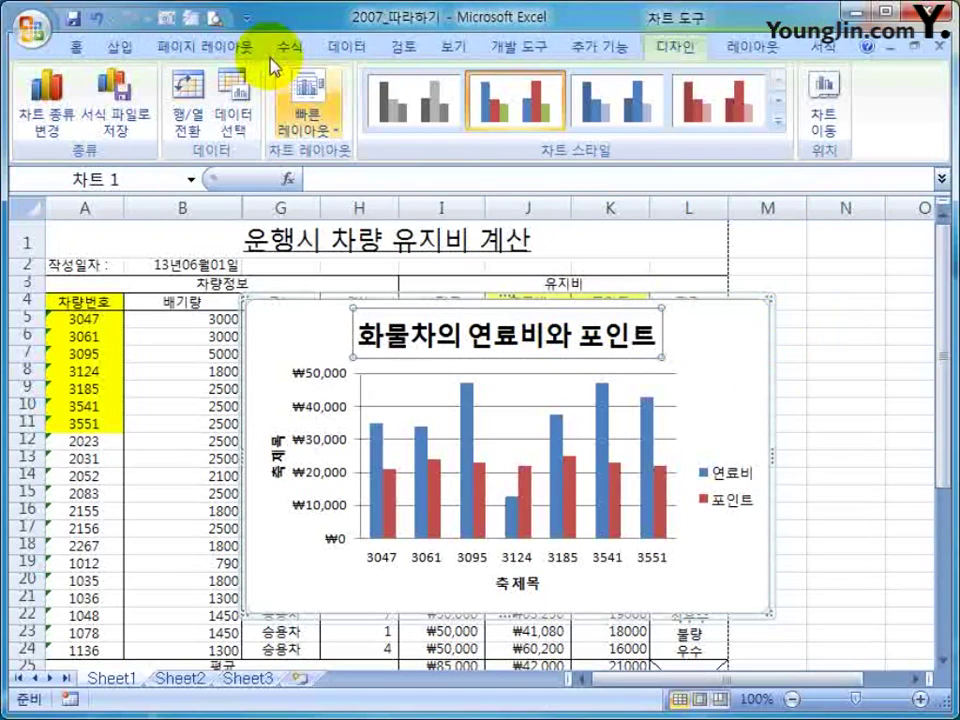
left_click(76, 46)
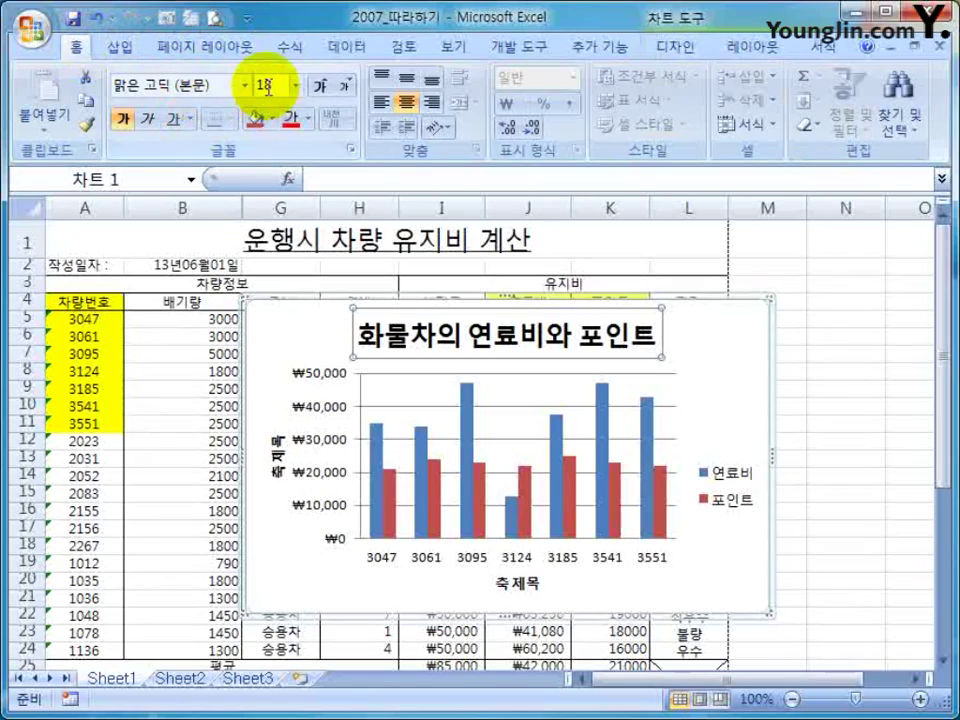
left_click(175, 120)
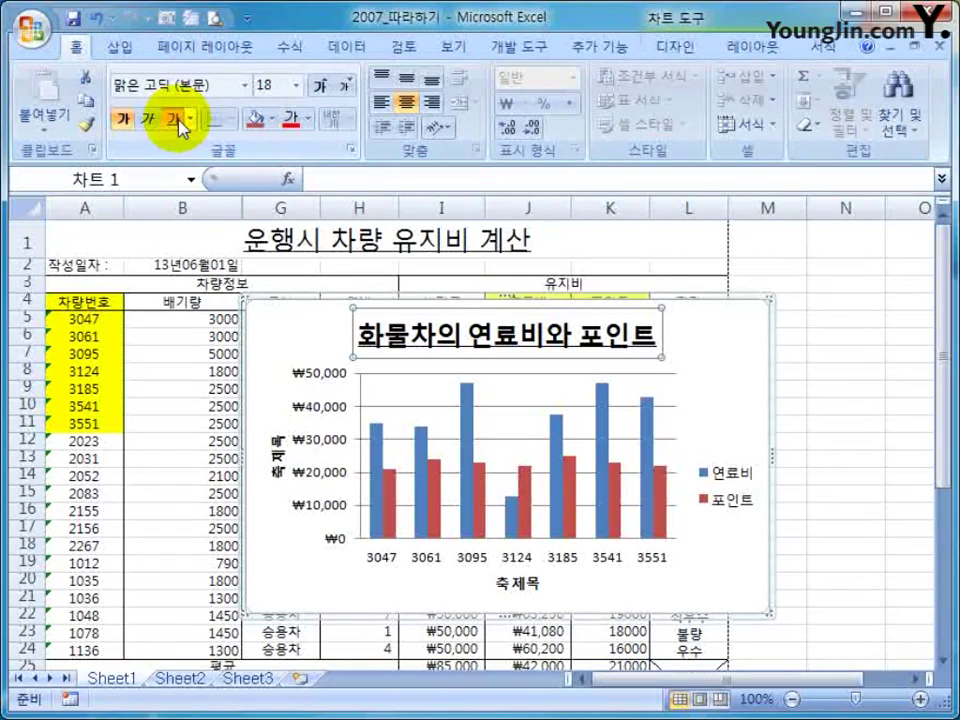
- Title the chart's horizontal axis 차량번호 and its vertical axis 연료비
left_click(512, 580)
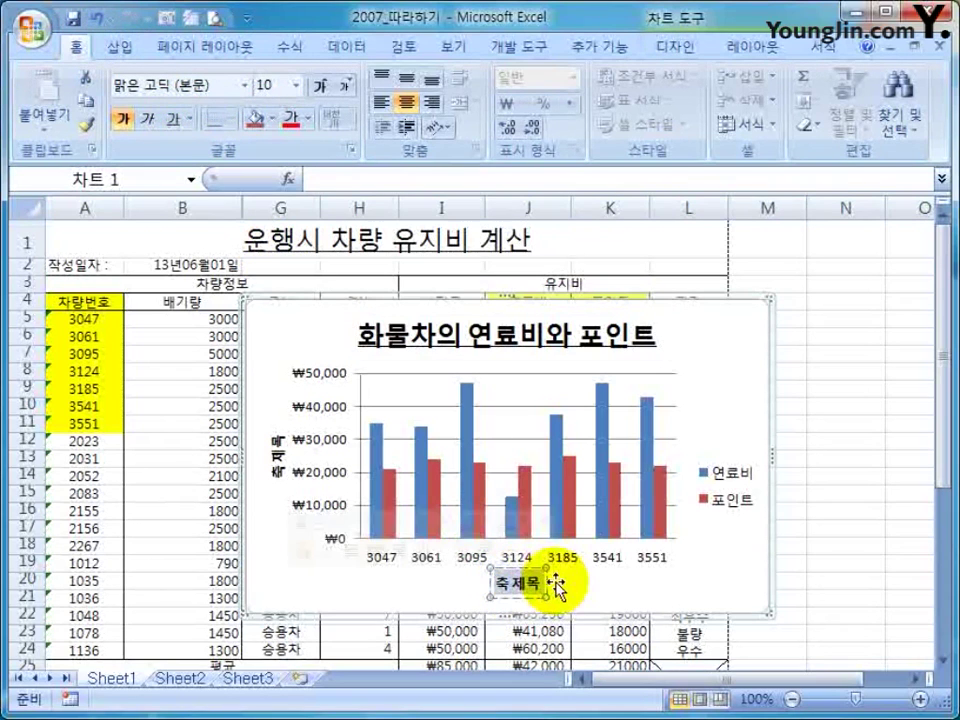
type("치")
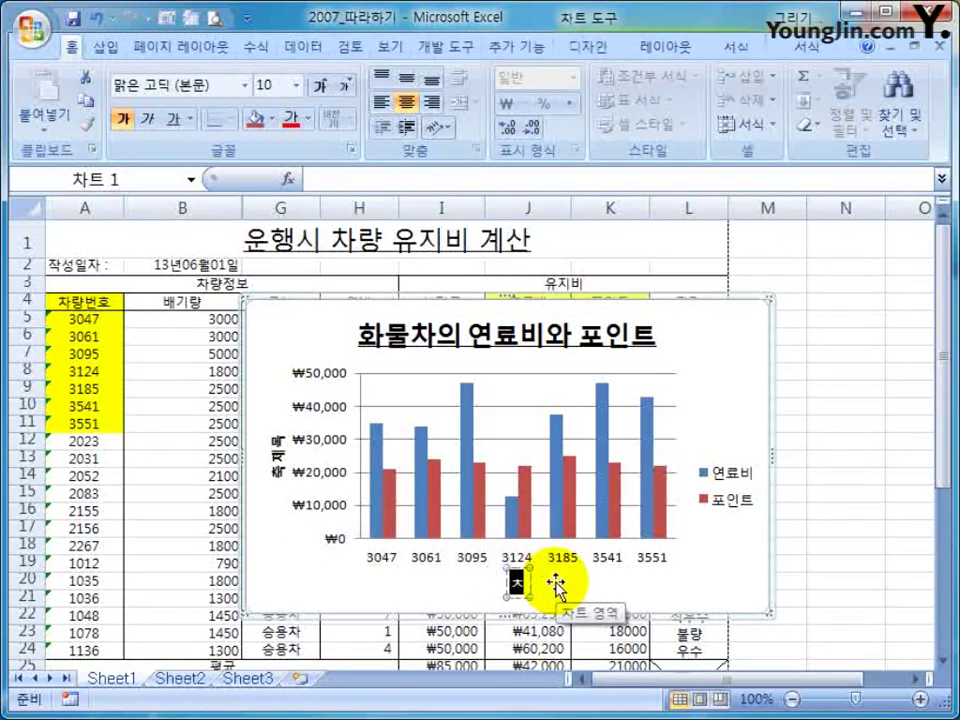
type("량번호")
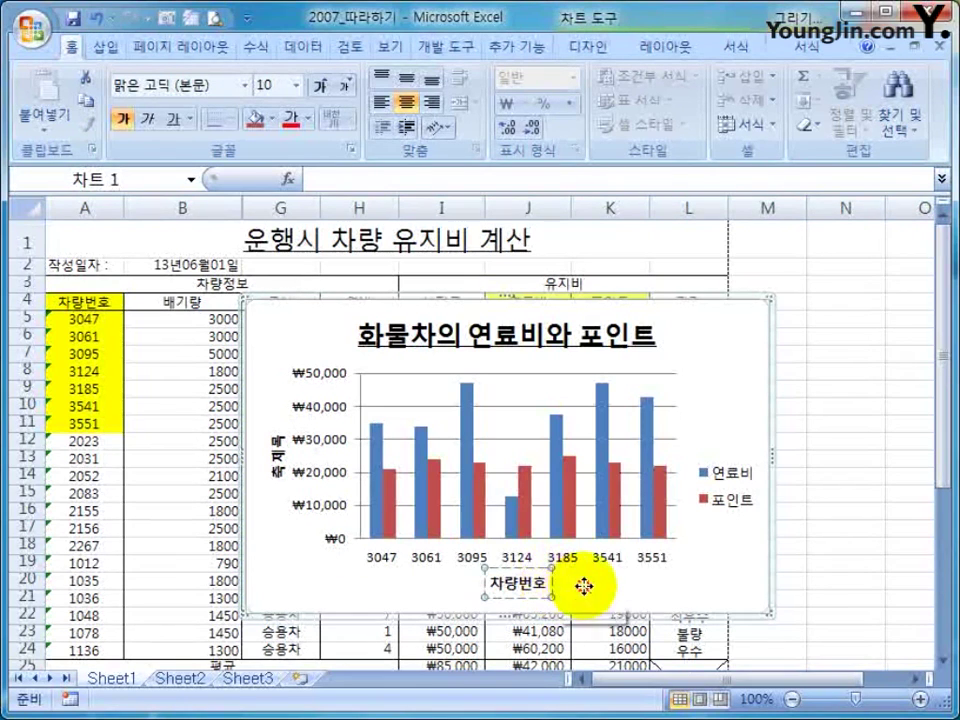
left_click(572, 585)
left_click(279, 460)
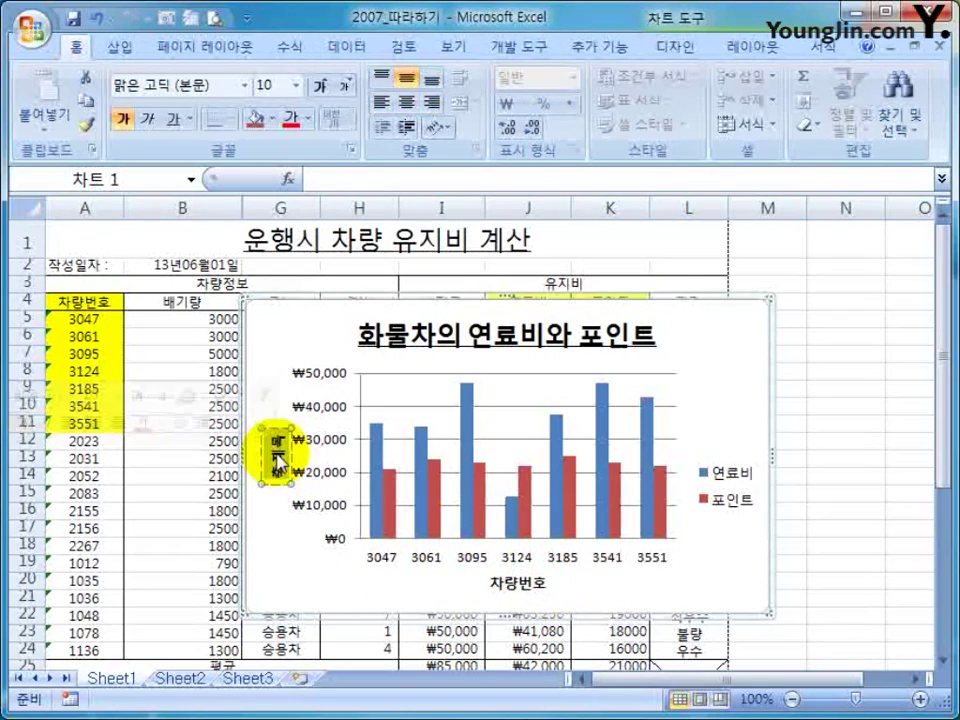
left_click_drag(274, 440, 276, 470)
type("연료비")
left_click(375, 439)
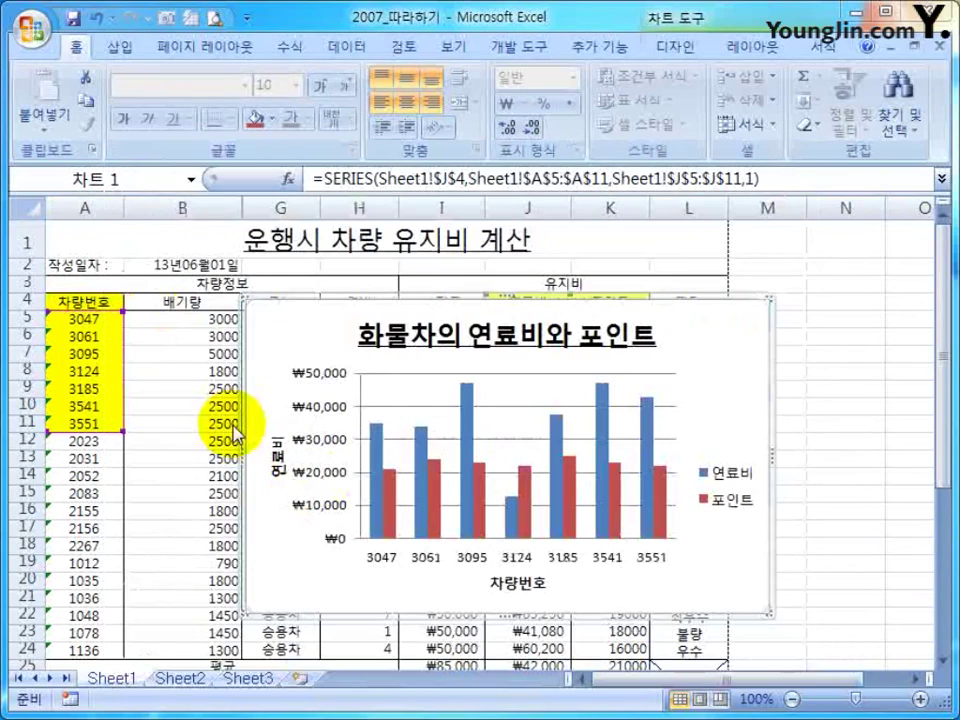
- Set the major unit of the chart's 연료비 axis to a fixed value of 5000
right_click(358, 405)
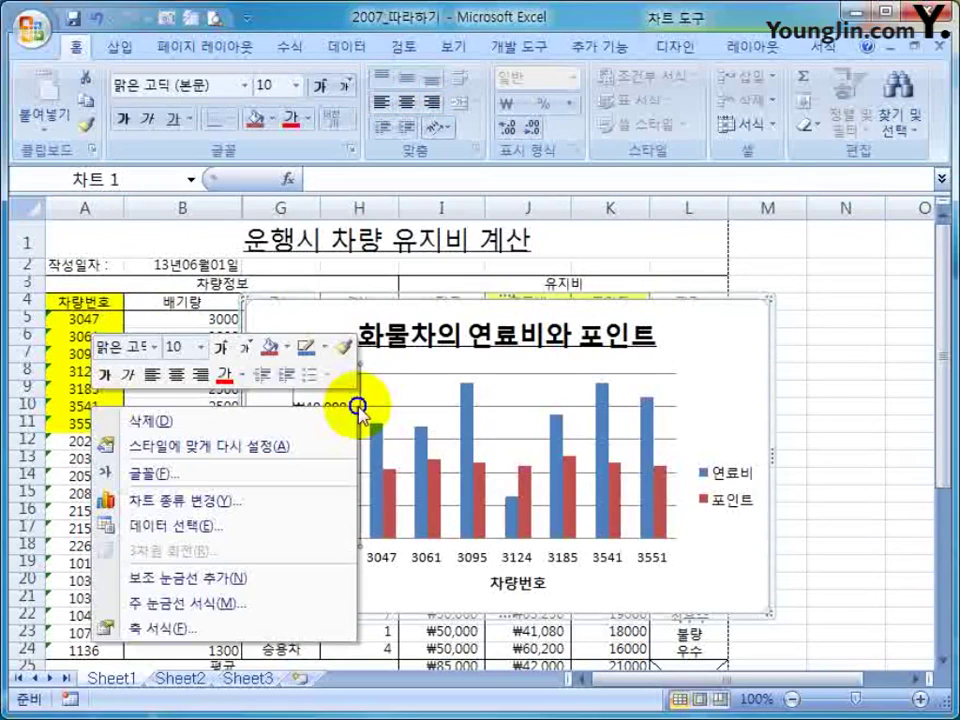
left_click(195, 628)
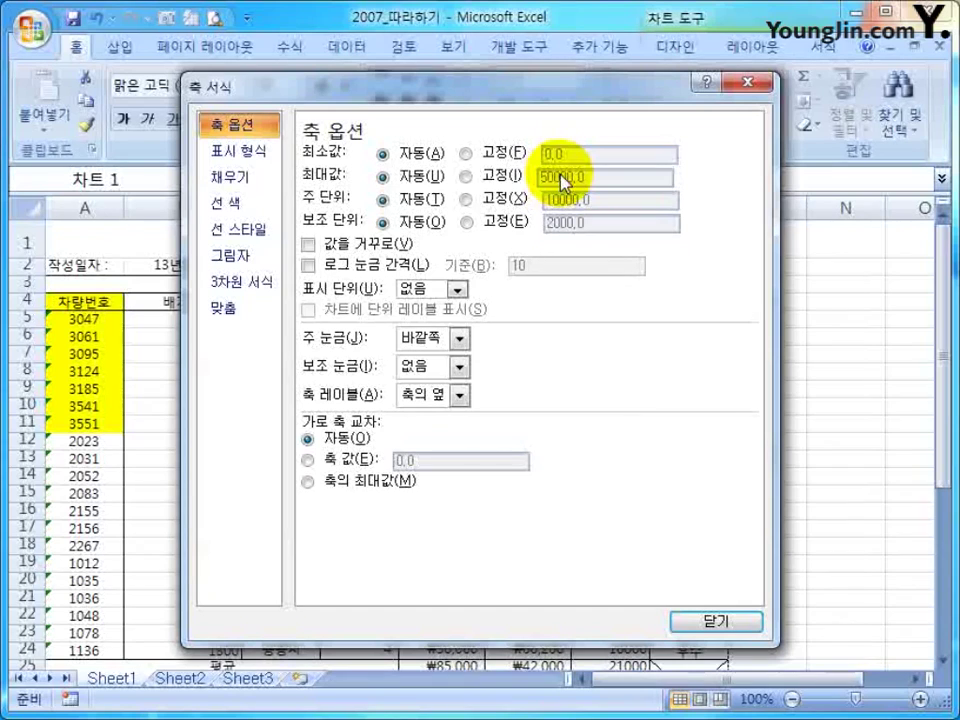
left_click(466, 198)
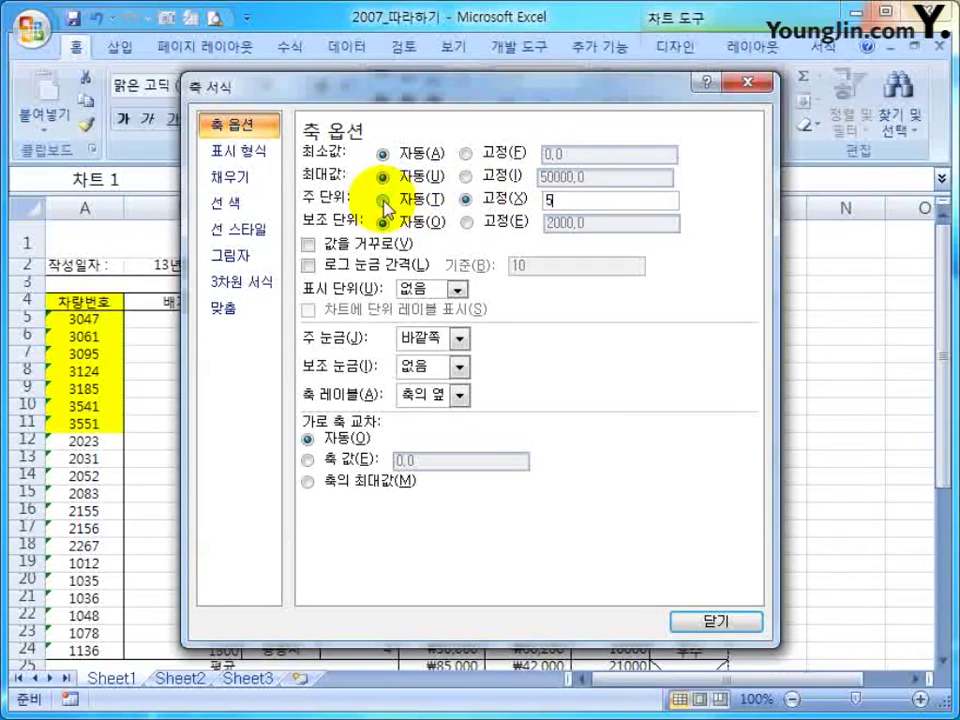
type("5000")
key("Return")
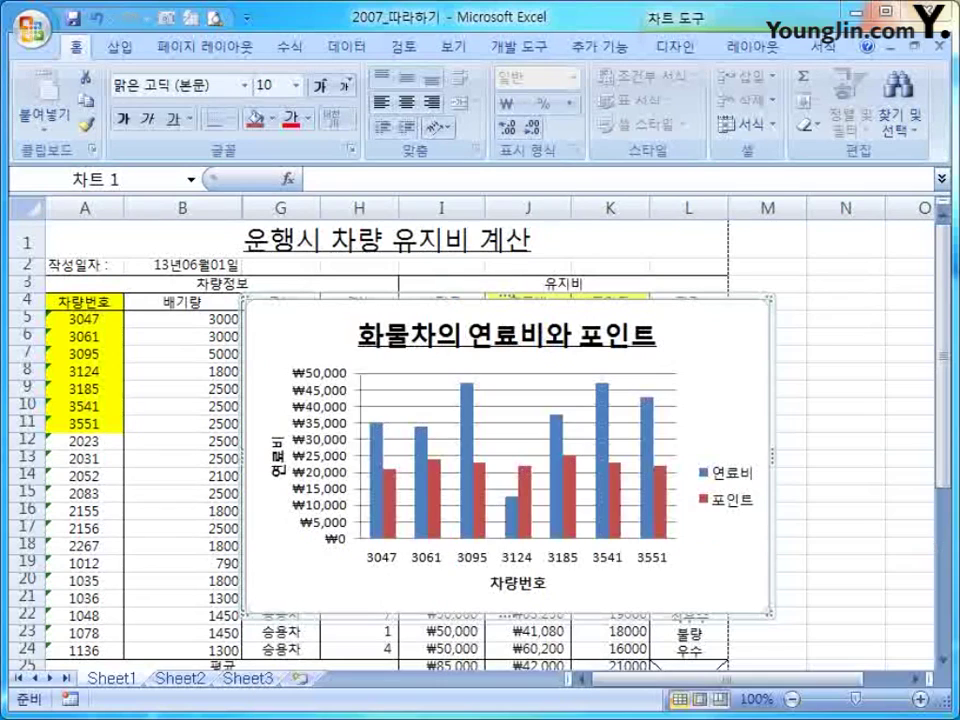
- Change the chart type of the 포인트 series to a line with markers
left_click(616, 508)
right_click(616, 508)
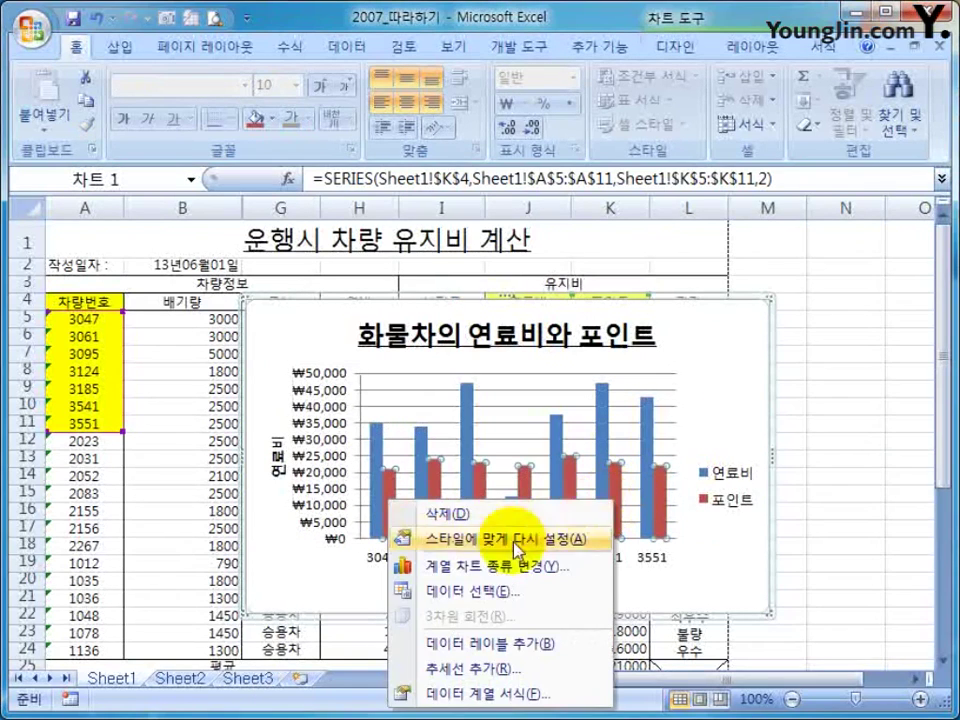
left_click(450, 566)
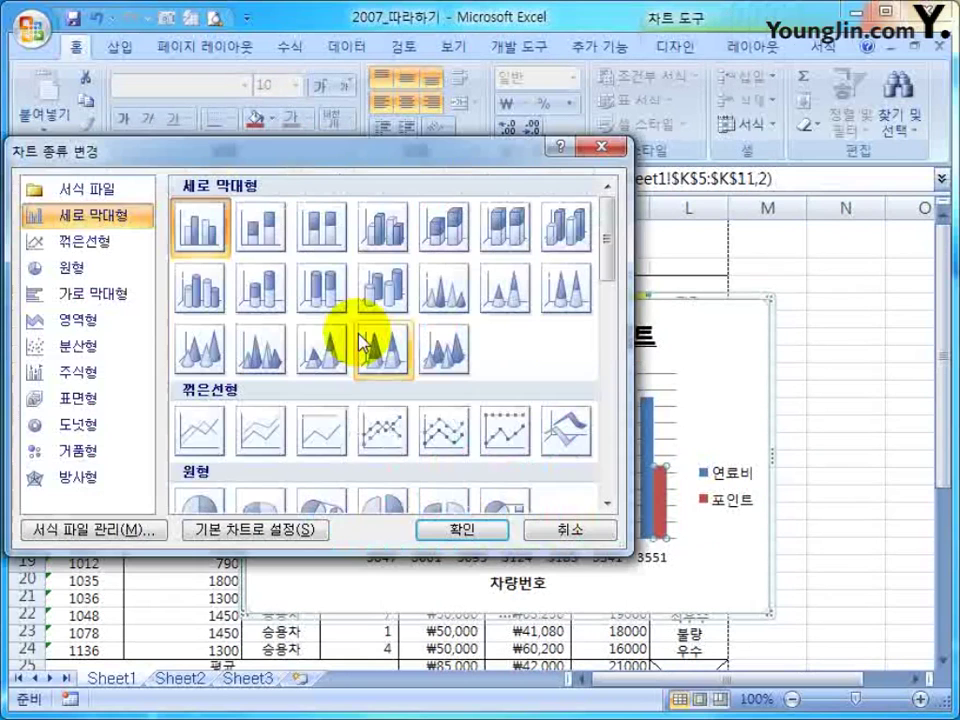
left_click(384, 422)
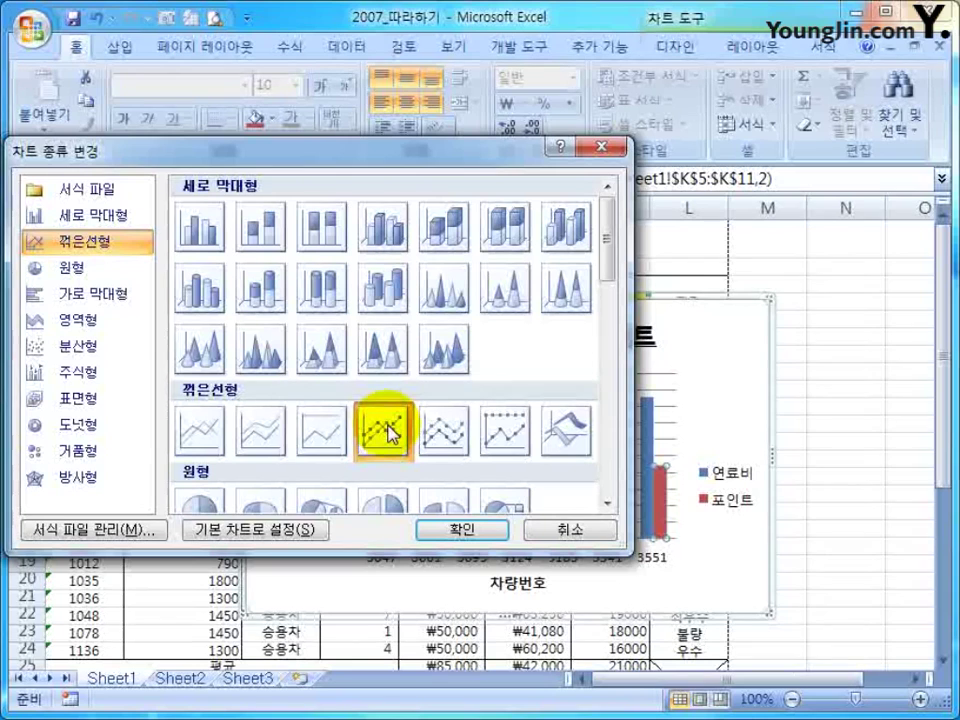
left_click(455, 527)
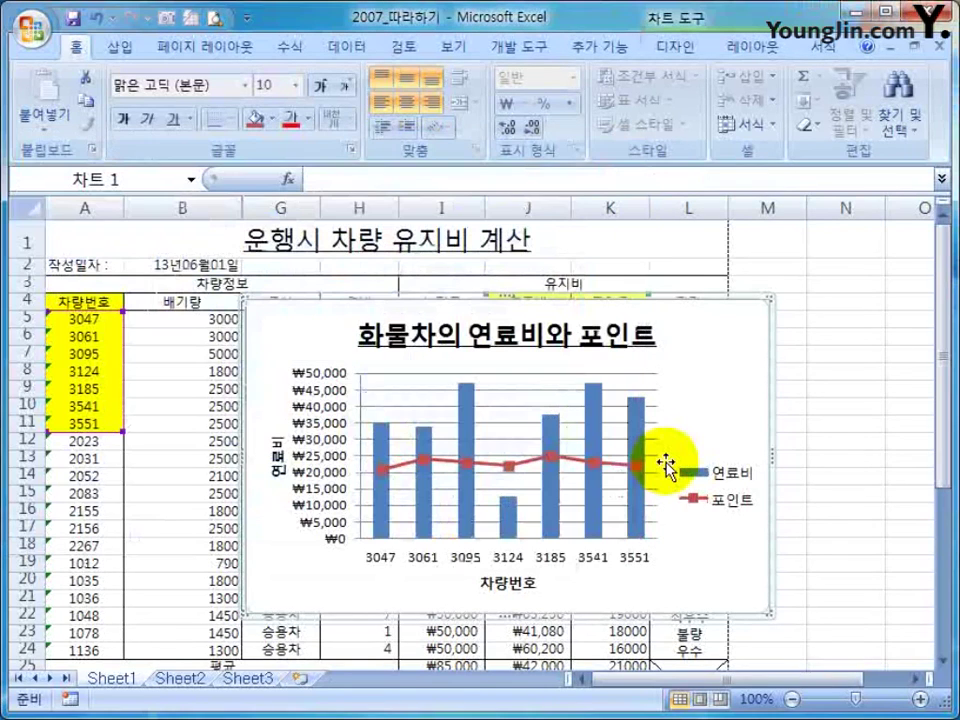
- Plot the 포인트 line series on the secondary axis (보조 축)
left_click(522, 464)
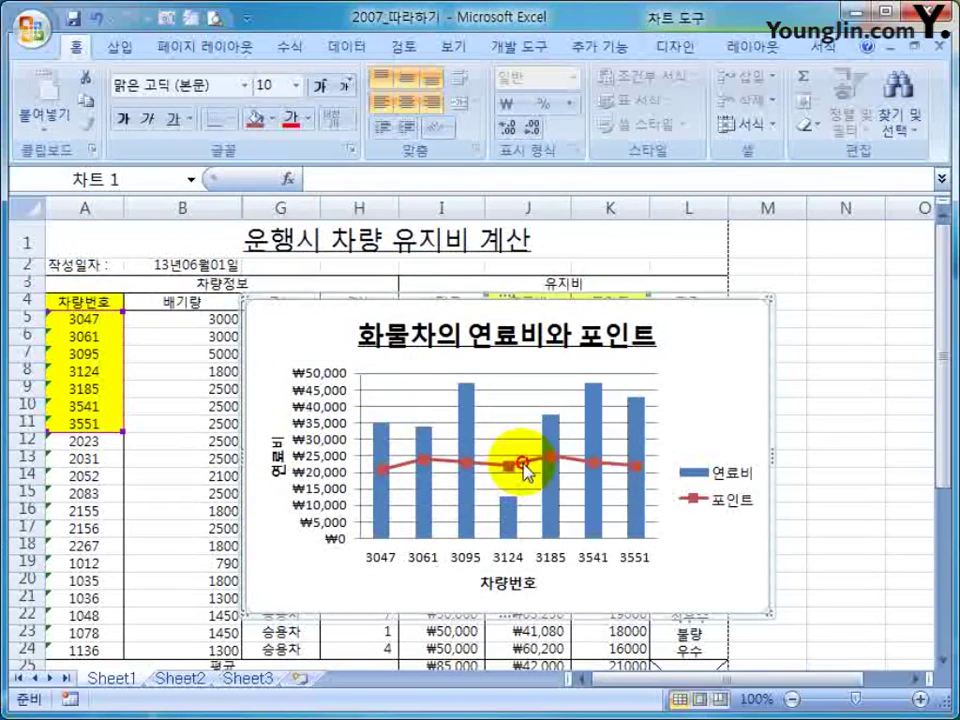
right_click(524, 466)
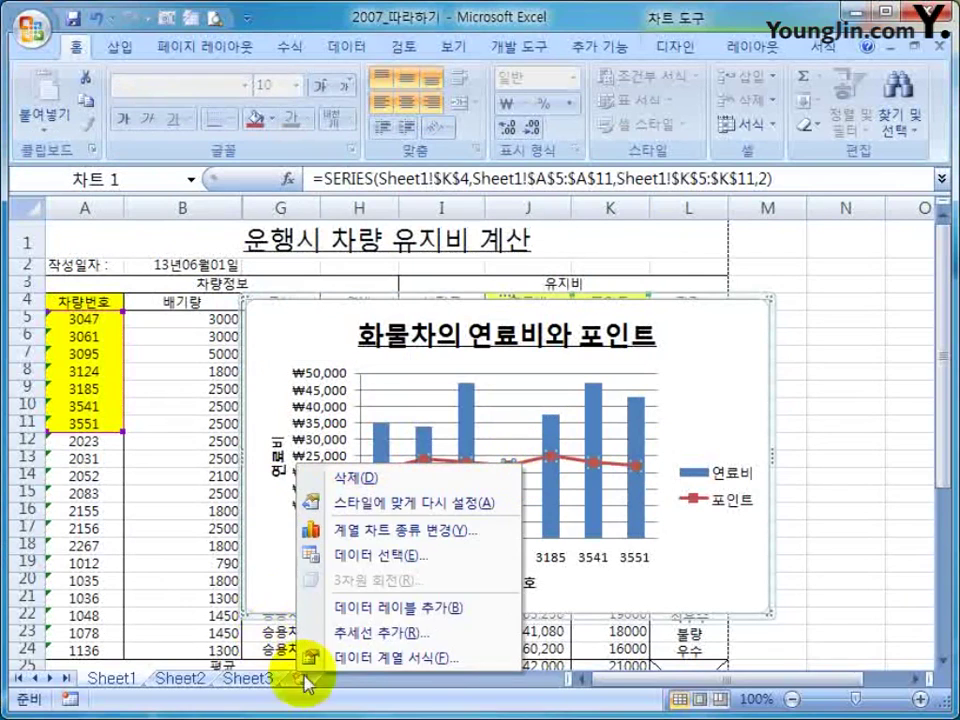
left_click(382, 658)
left_click(430, 195)
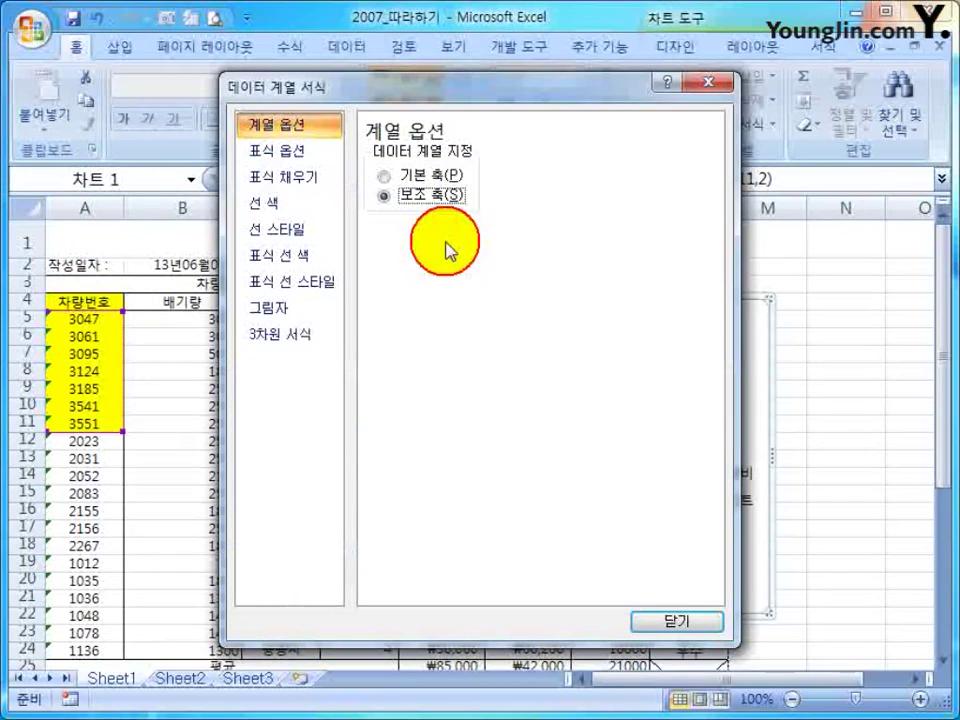
left_click(673, 621)
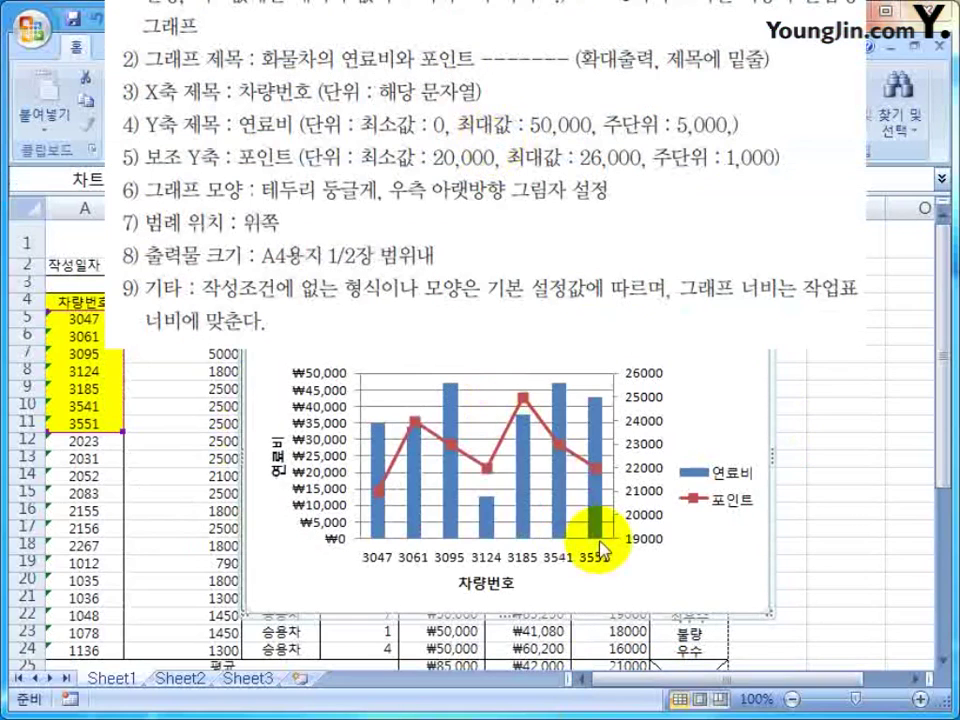
- Set the minimum of the secondary 포인트 axis to a fixed 20000, keeping its maximum and major unit automatic
left_click(628, 433)
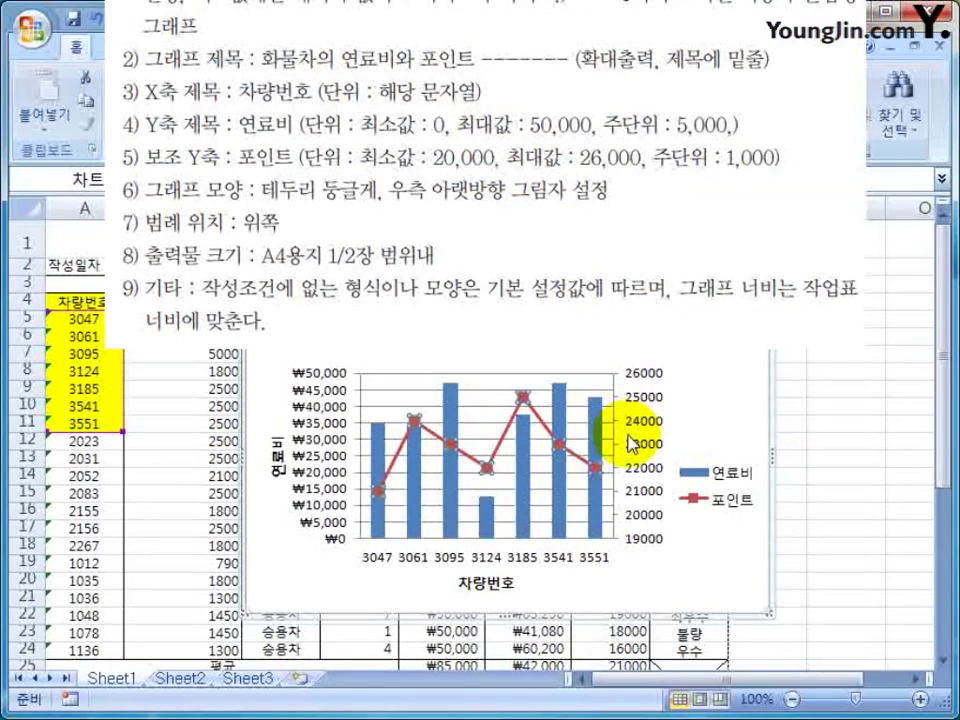
left_click(620, 437)
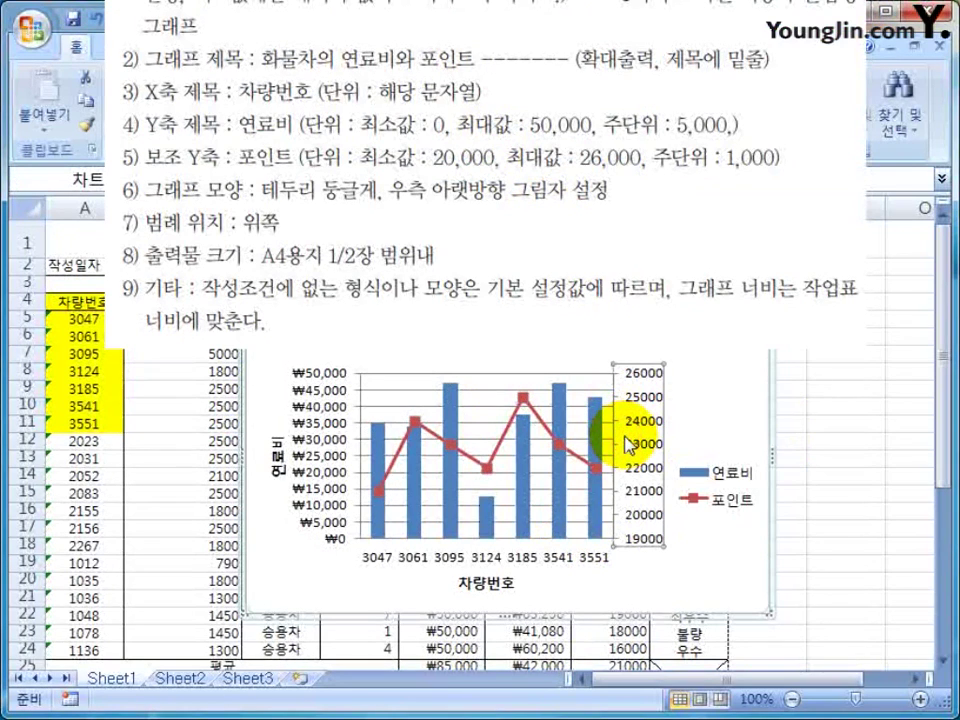
right_click(610, 436)
left_click(640, 450)
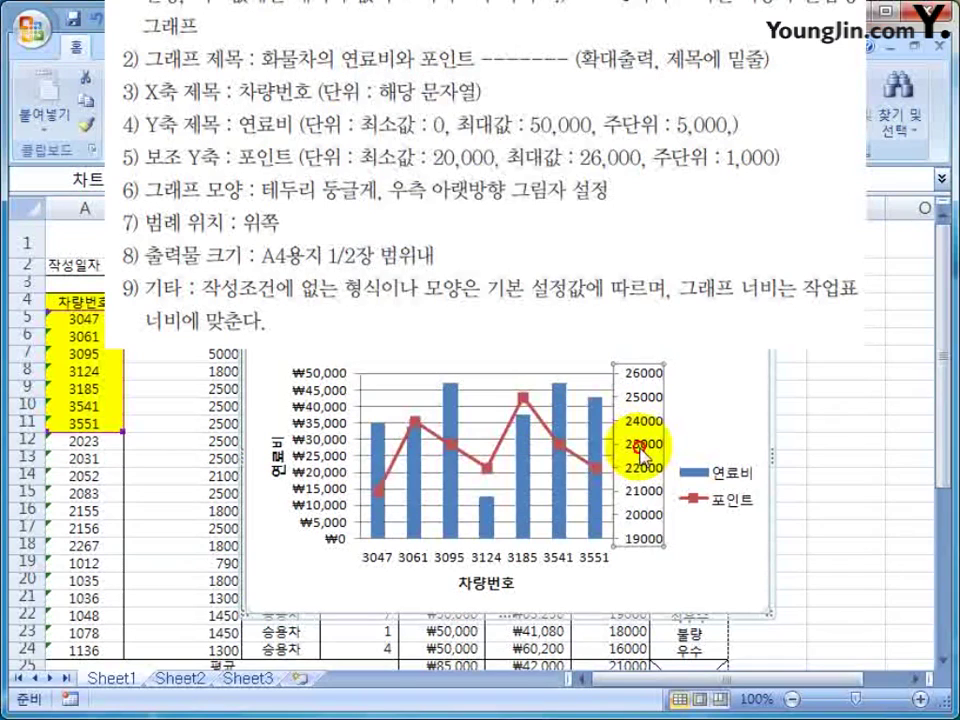
right_click(640, 450)
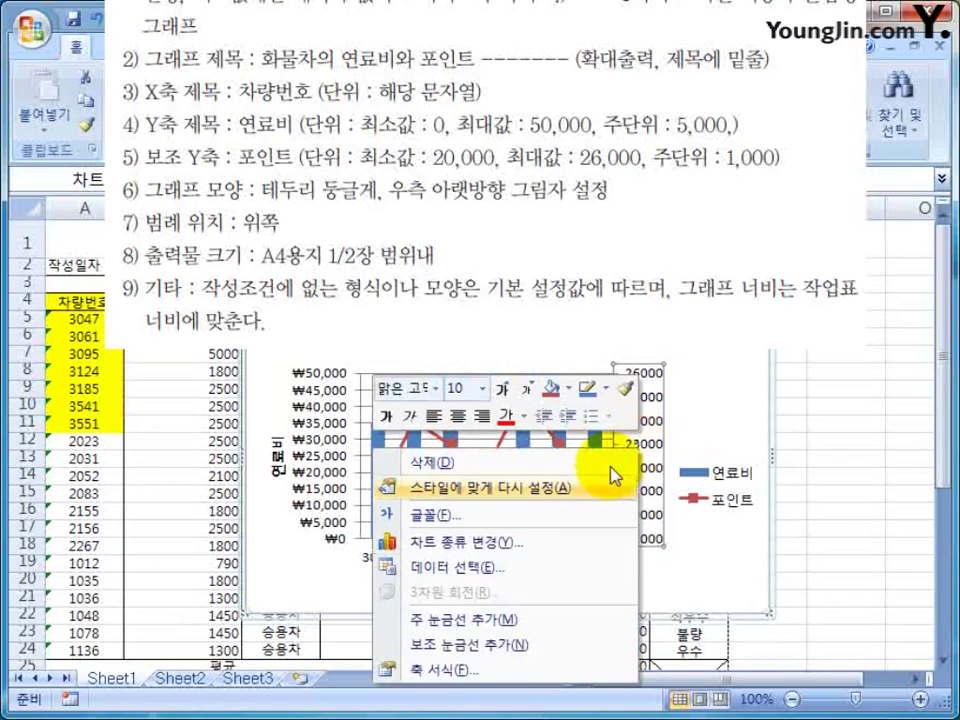
left_click(481, 670)
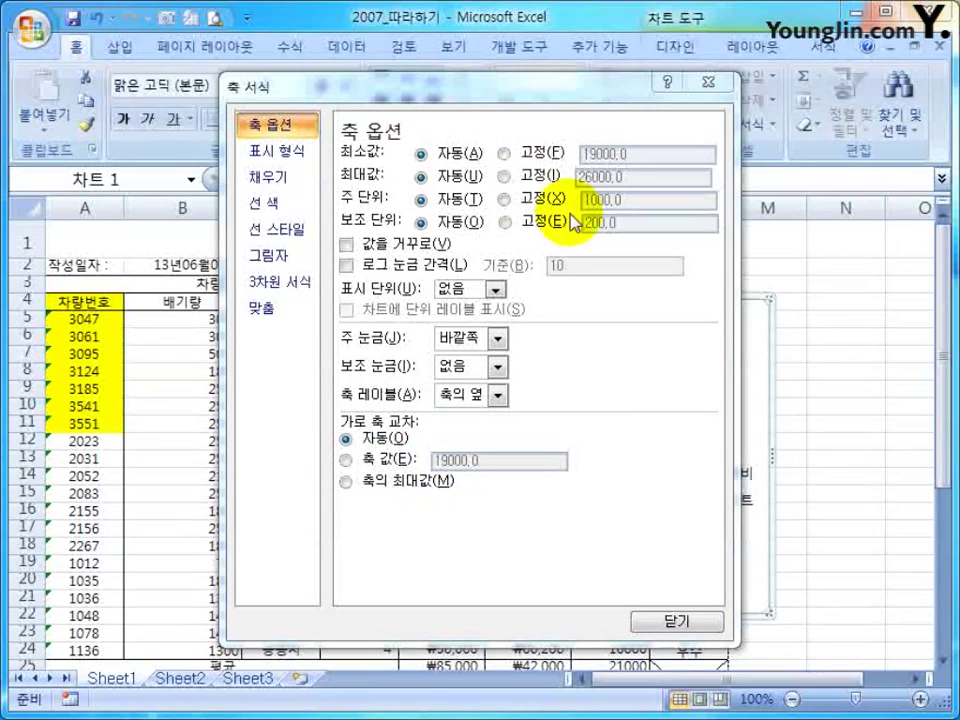
left_click(505, 153)
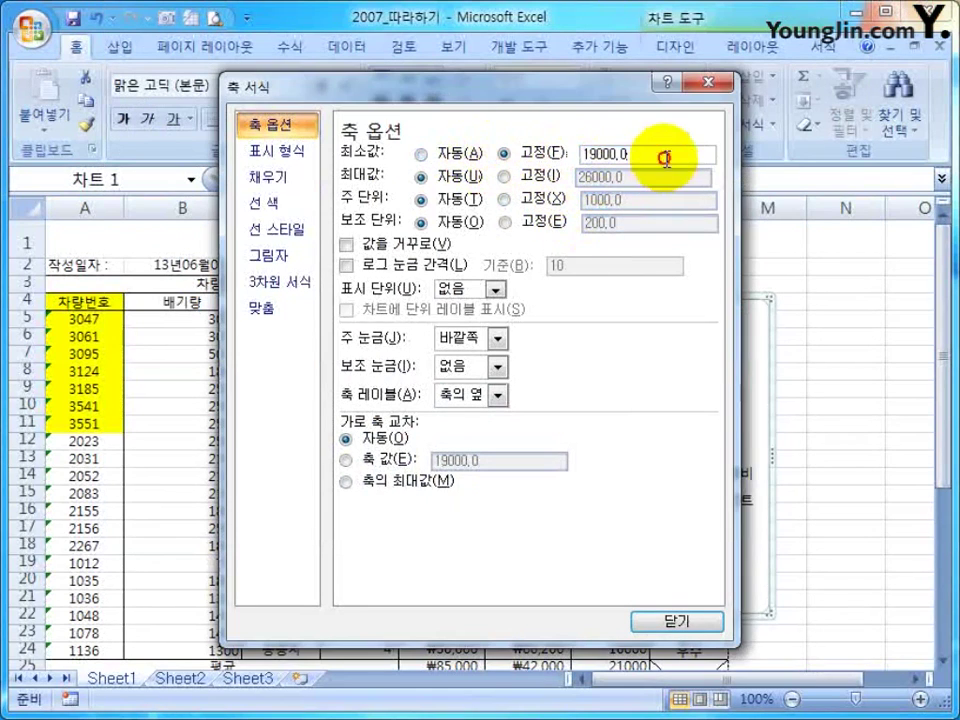
type("20000")
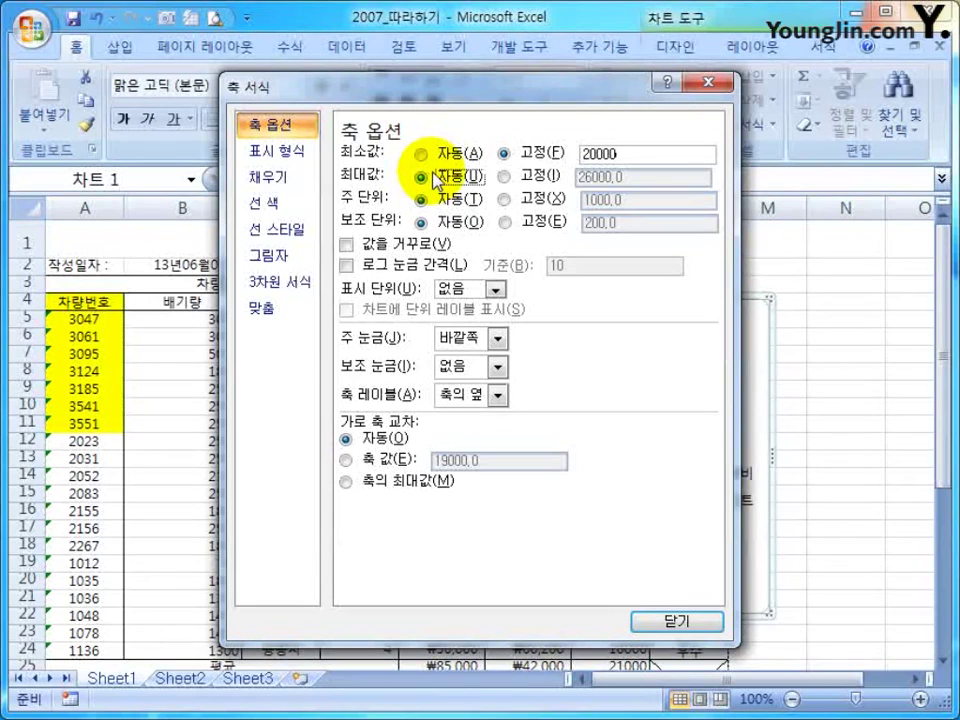
left_click(505, 176)
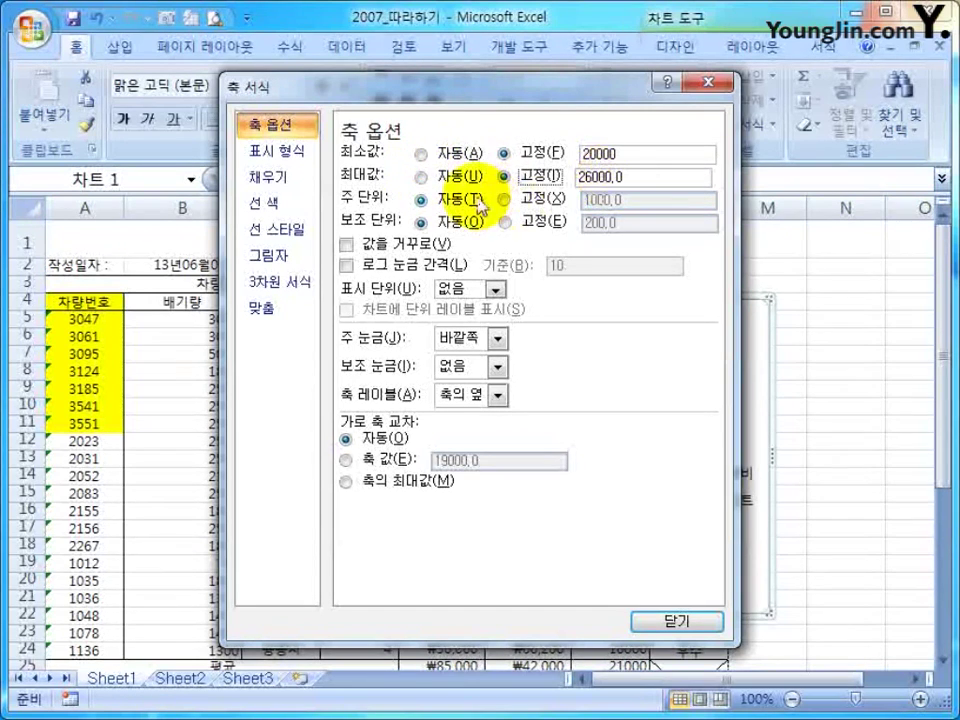
left_click(421, 176)
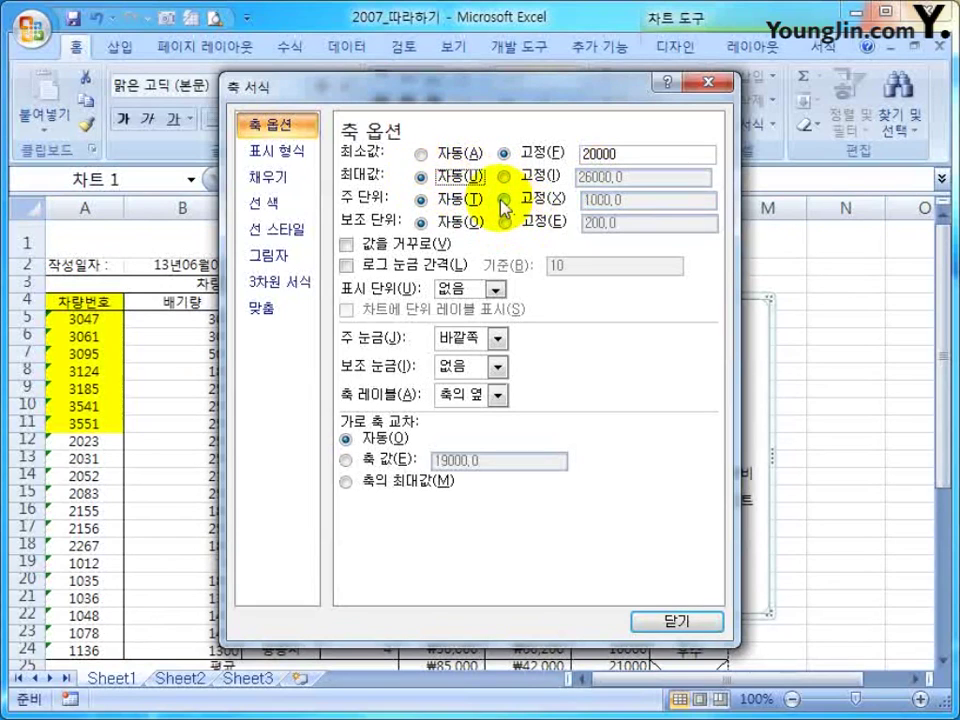
left_click(506, 199)
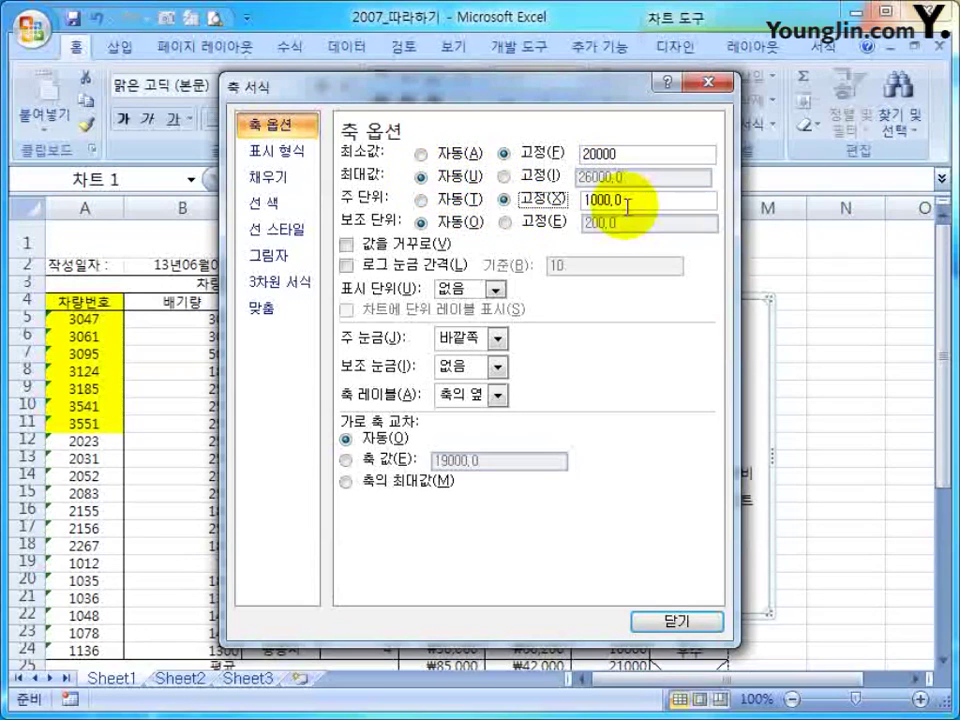
left_click(421, 199)
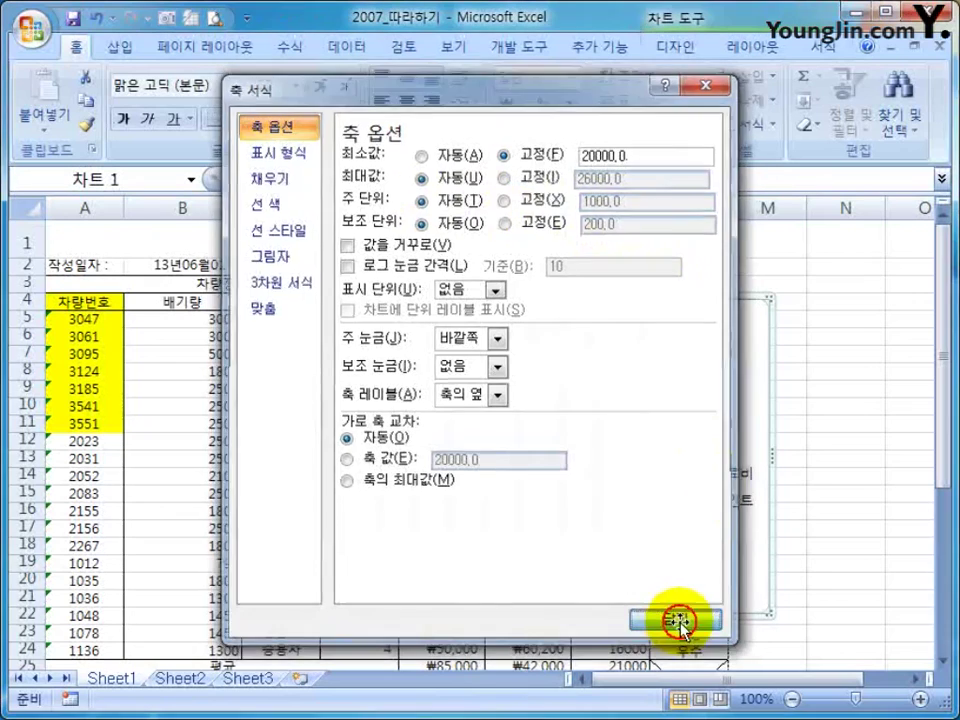
left_click(673, 621)
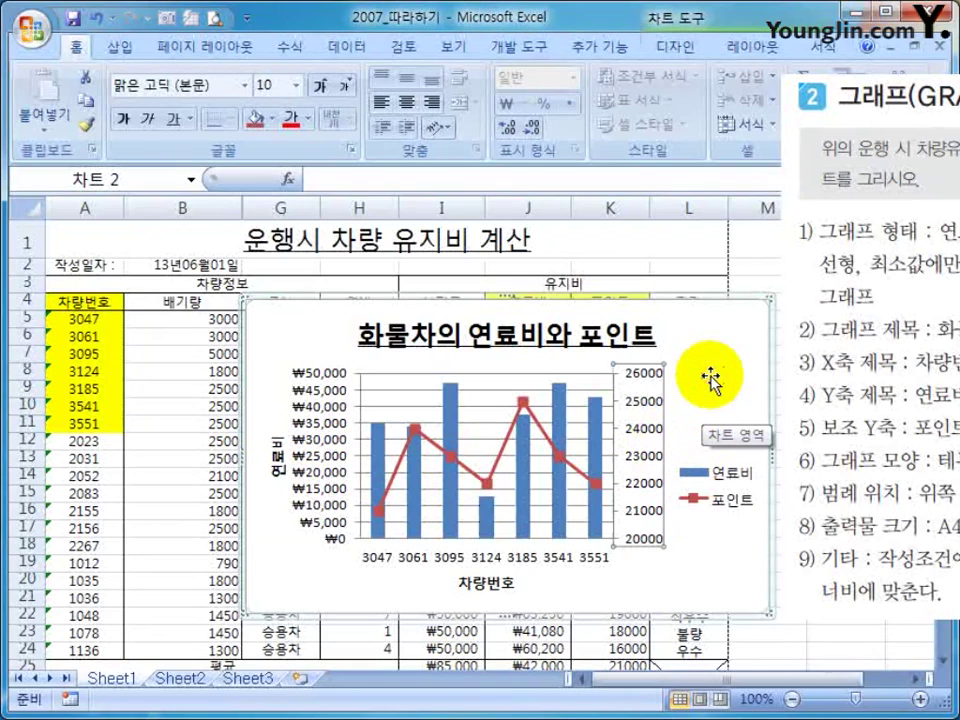
- Add a rotated title to the chart's secondary vertical axis reading 포인트
left_click(750, 47)
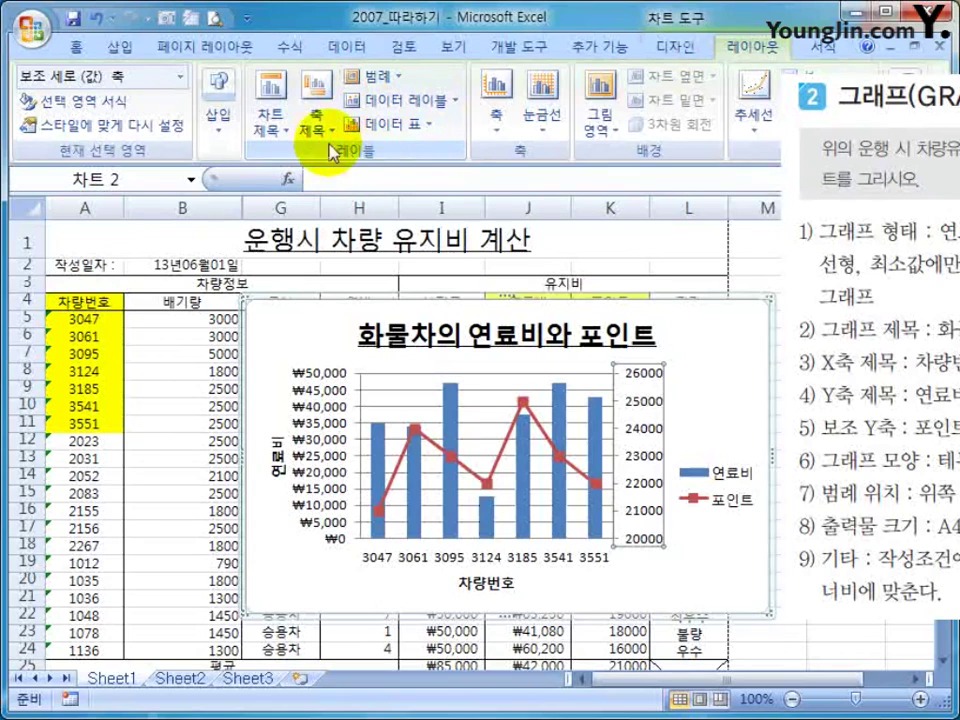
left_click(316, 115)
mouse_move(252, 232)
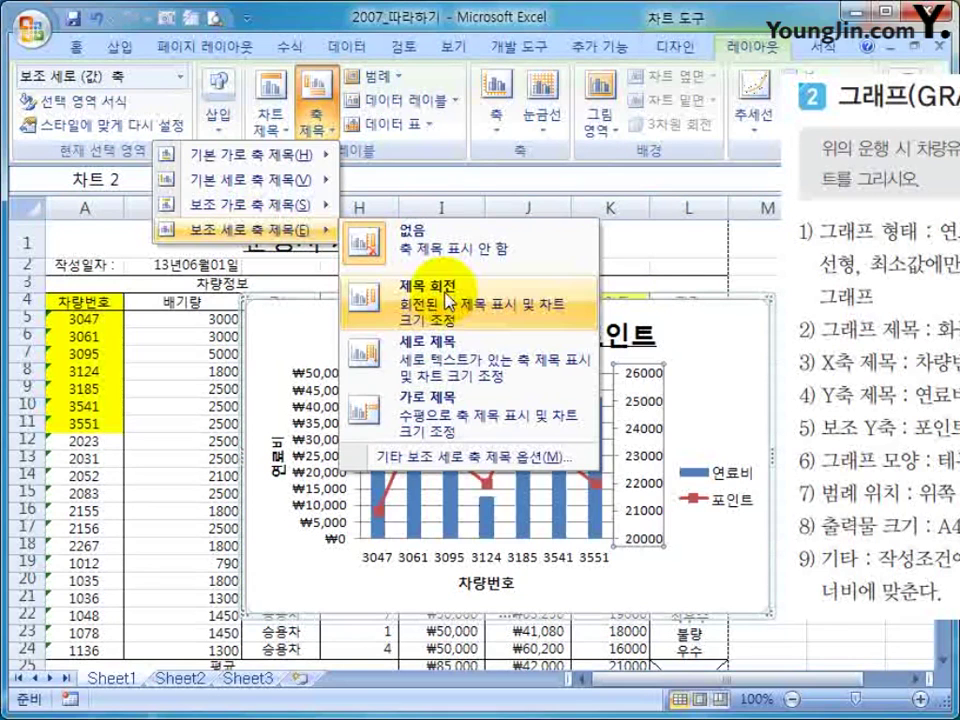
left_click(452, 310)
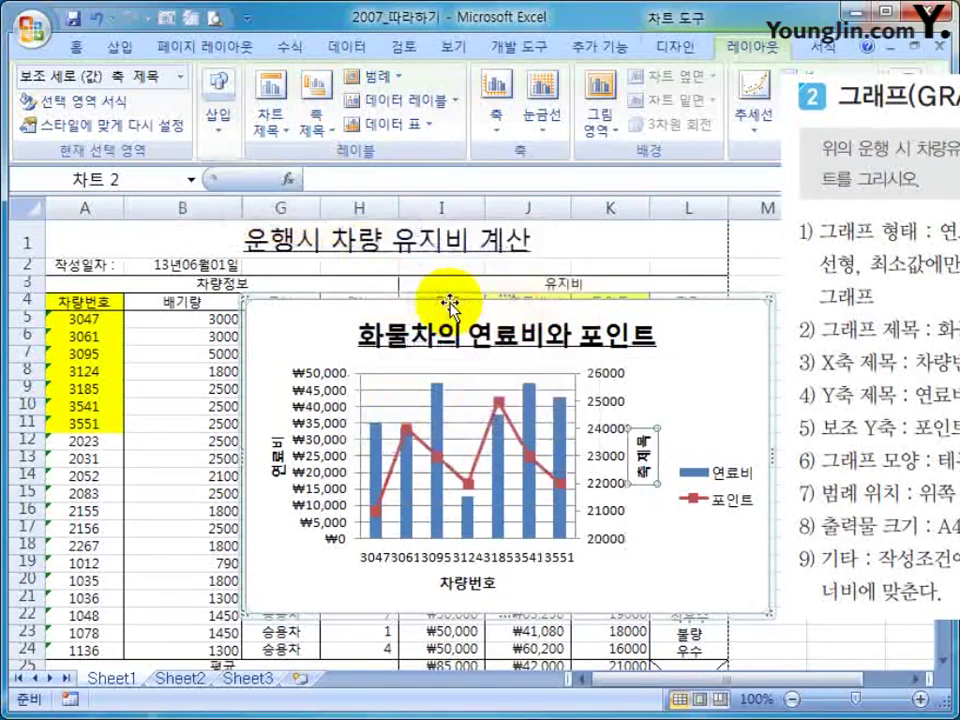
left_click(645, 465)
type("포인트")
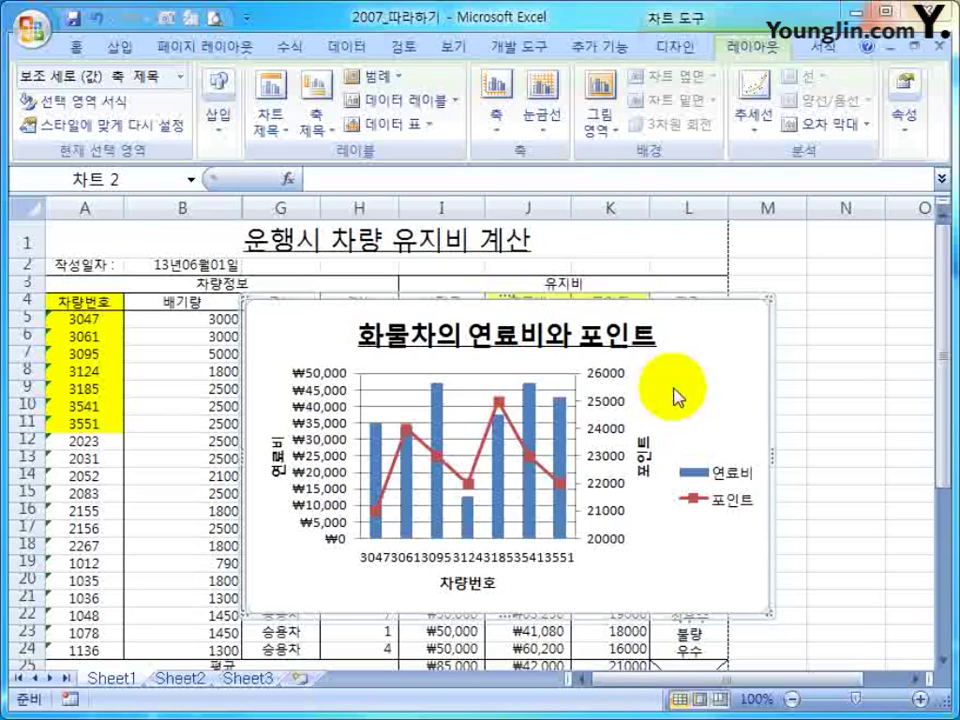
- Move the chart below the table to row 32 and resize it to span columns A to L down to row 45
scroll(737, 295, "down", 5)
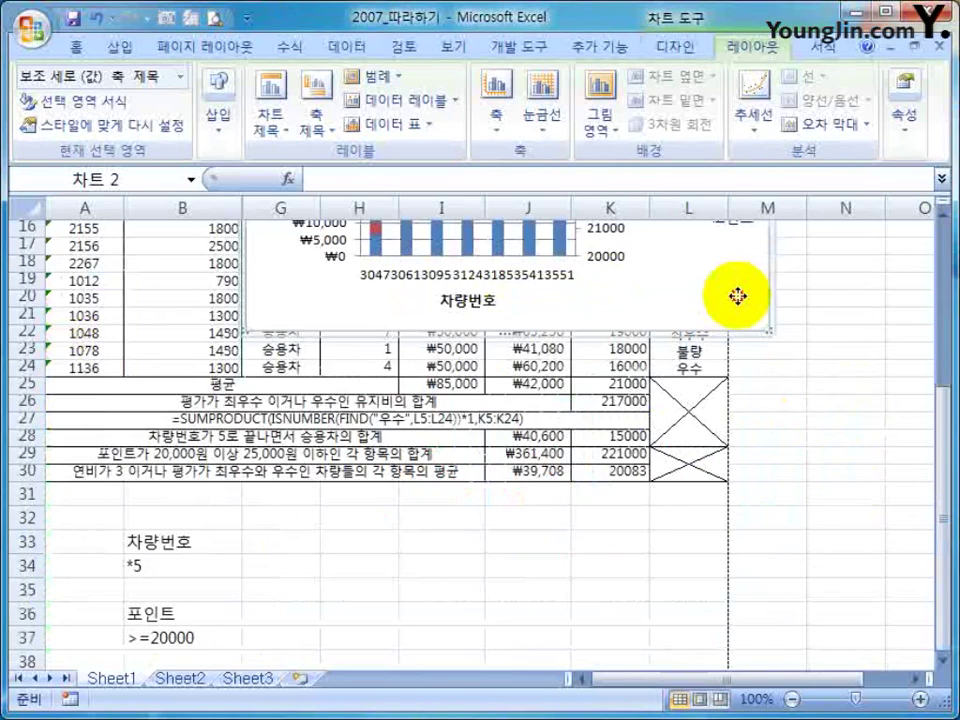
left_click_drag(737, 295, 502, 563)
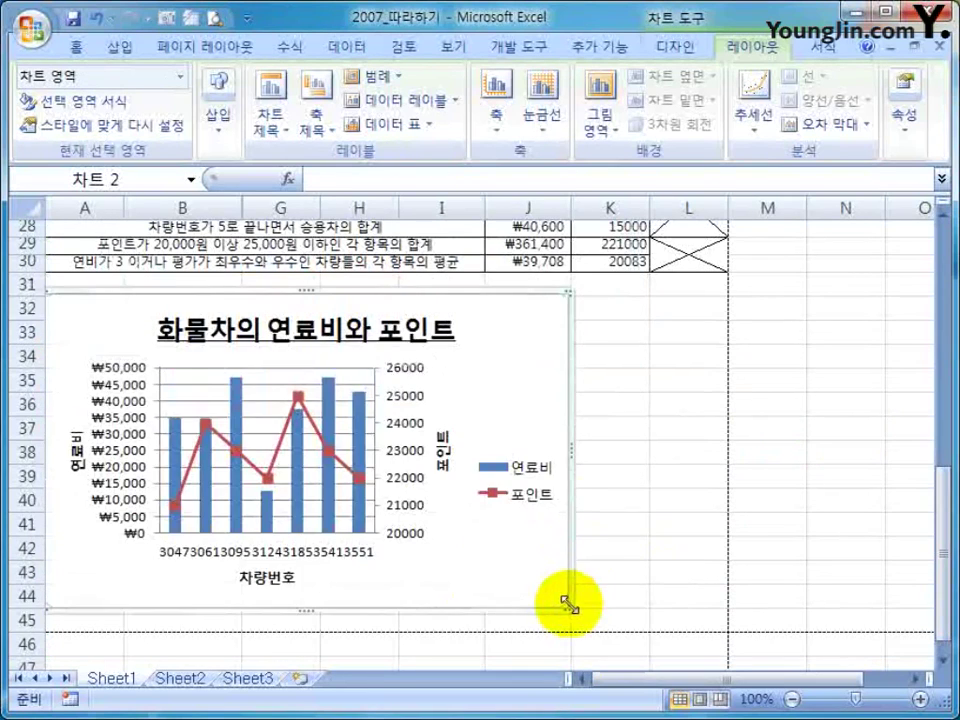
left_click_drag(569, 604, 729, 632)
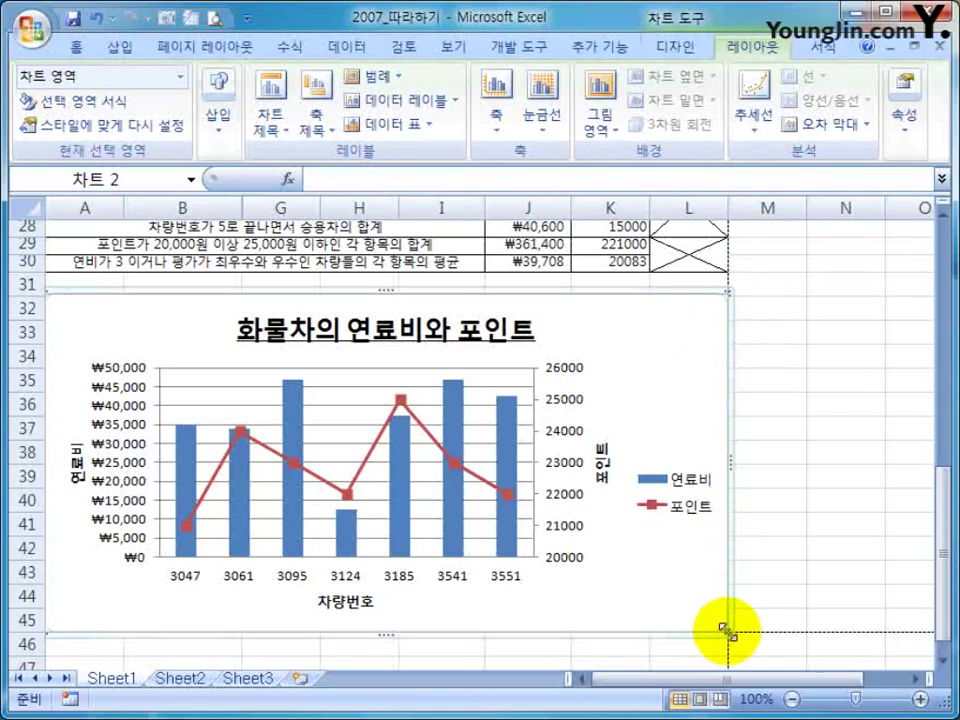
left_click(767, 548)
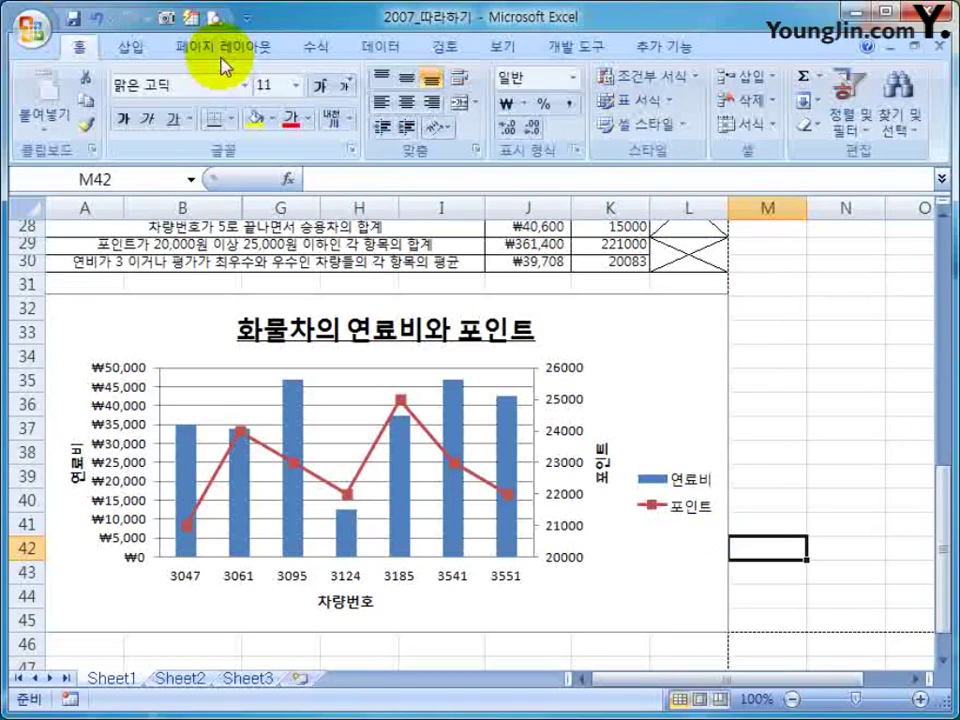
- Check in print preview how many pages the sheet takes and how the chart fits on the first page
left_click(190, 17)
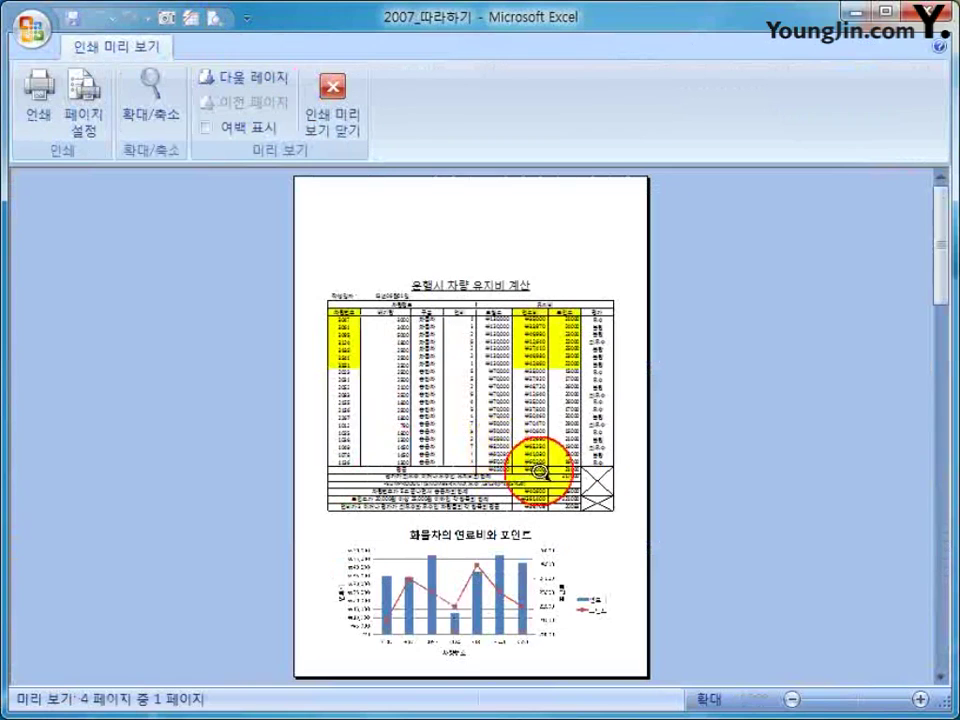
scroll(540, 472, "down", 1)
scroll(380, 630, "down", 2)
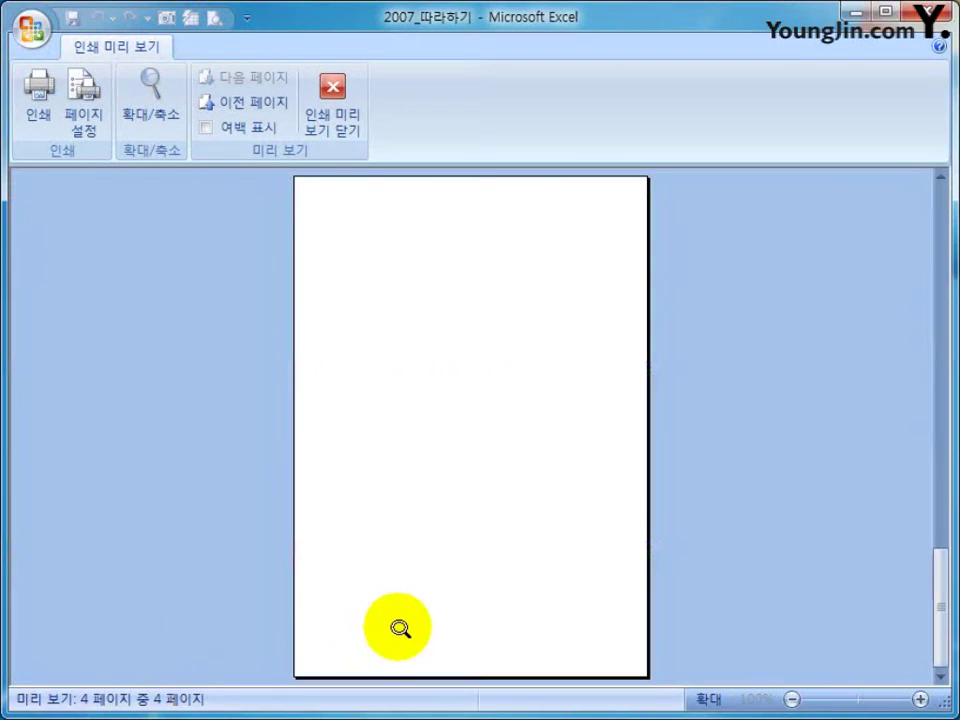
scroll(397, 627, "up", 3)
scroll(397, 627, "down", 1)
scroll(397, 627, "up", 1)
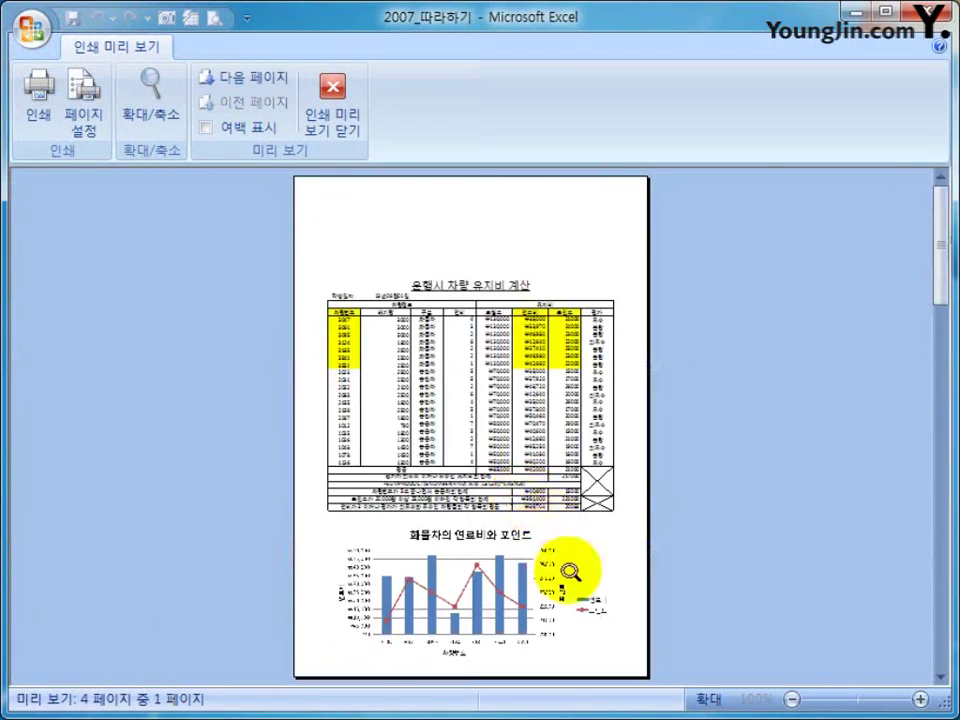
left_click(570, 571)
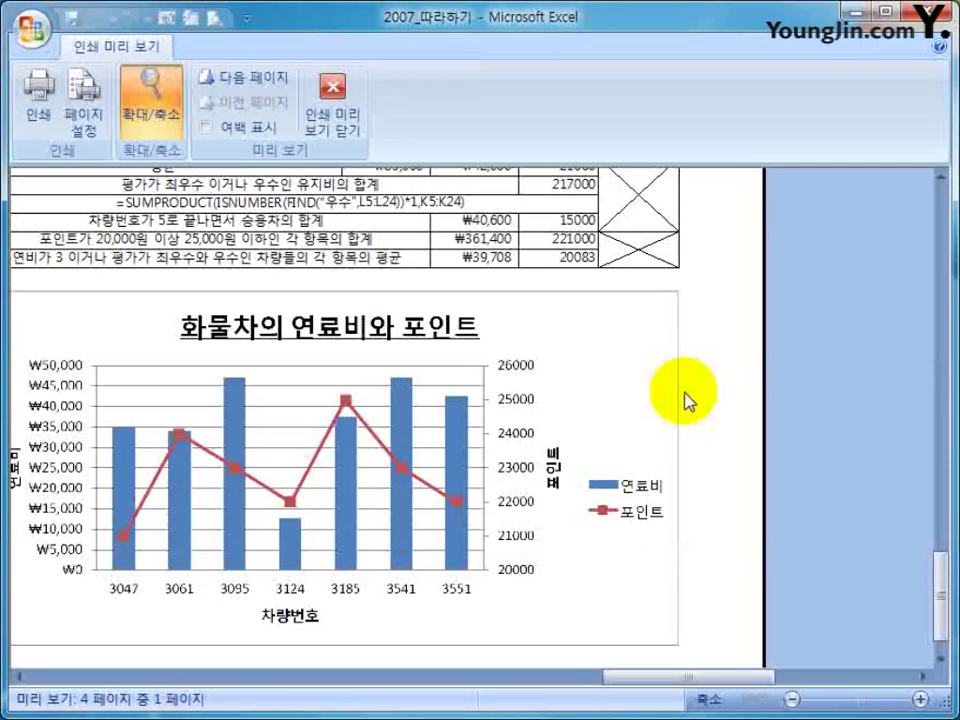
left_click(328, 100)
- Shrink the chart slightly from its lower-right corner to fit inside the page-break lines, checking the page count in print preview
left_click(681, 623)
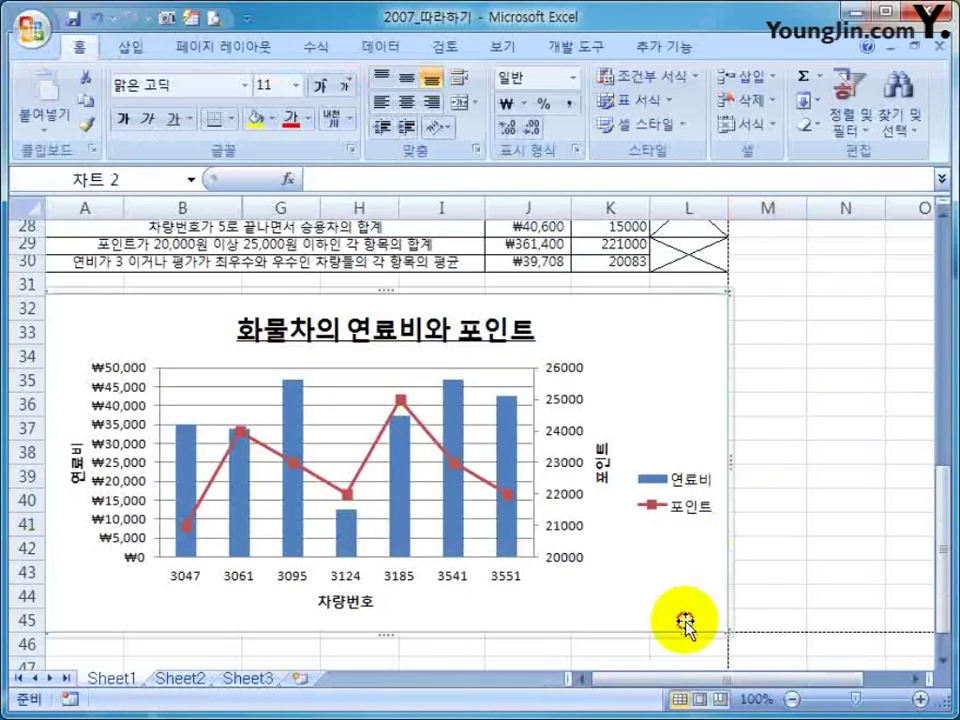
mouse_move(727, 632)
left_mouse_down()
mouse_move(703, 619)
mouse_move(722, 624)
left_mouse_up()
left_click(784, 544)
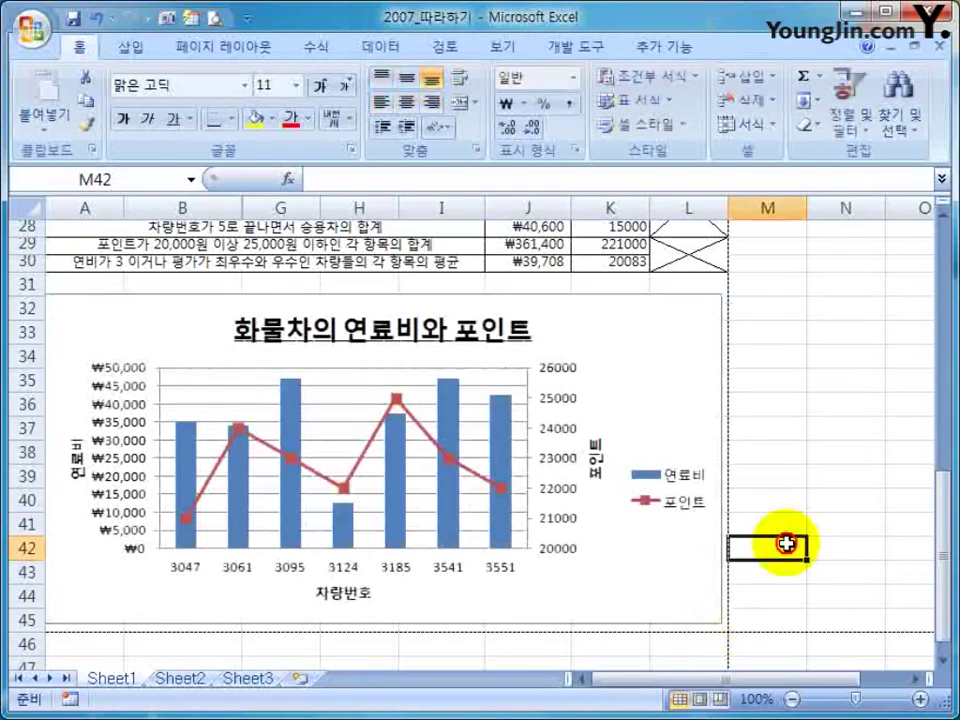
left_click(212, 18)
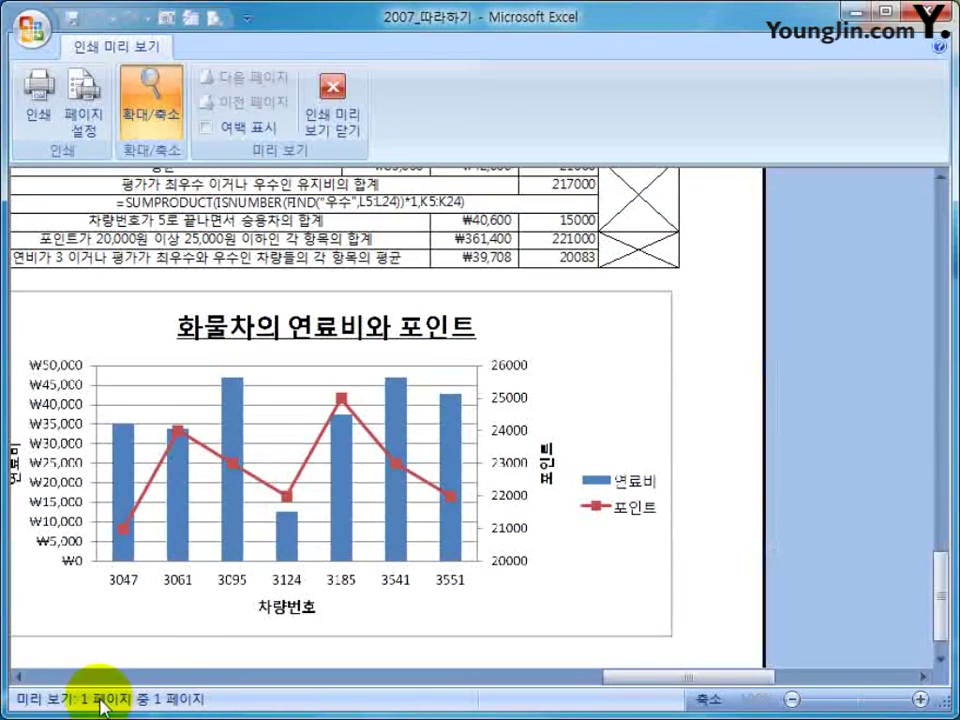
left_click(333, 105)
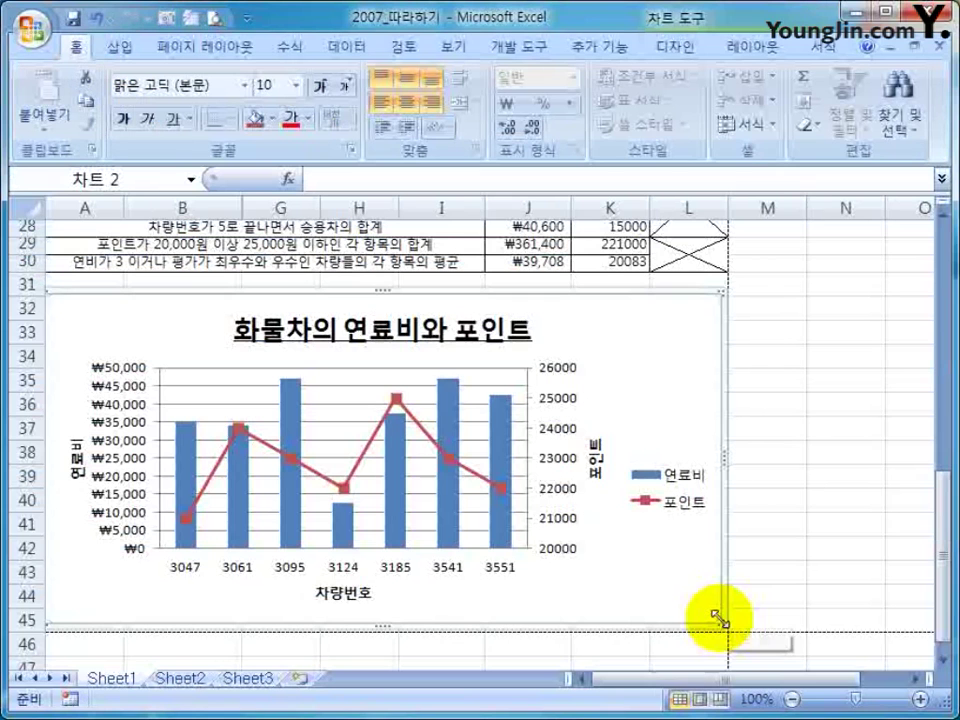
left_click_drag(714, 615, 712, 610)
left_click(775, 490)
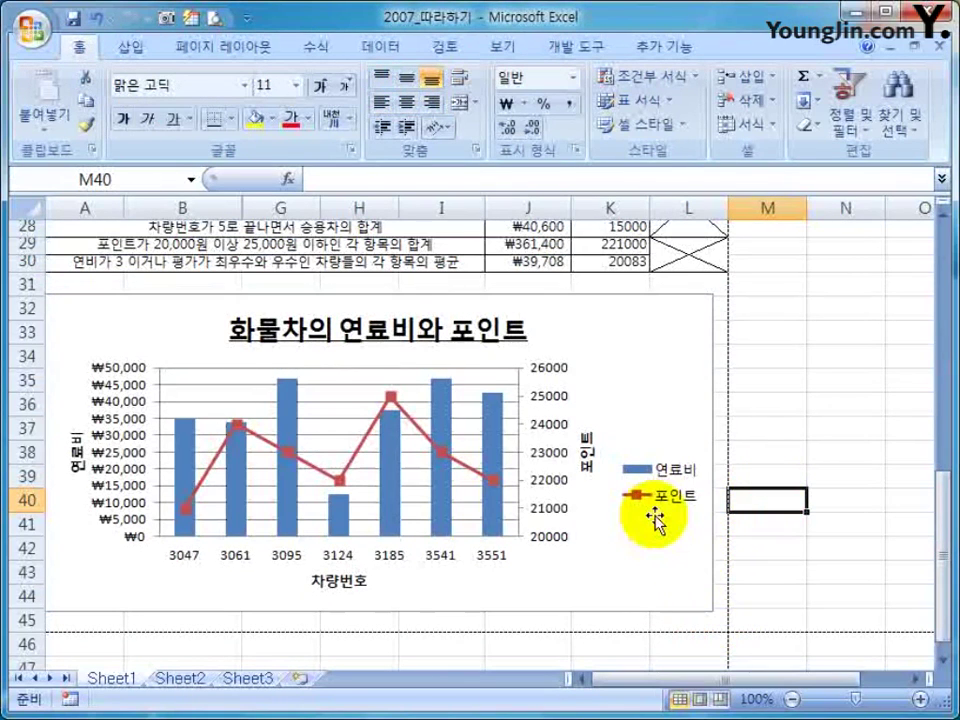
- Give the chart area border rounded corners (둥근 모서리)
left_click(616, 331)
right_click(616, 331)
left_click(620, 327)
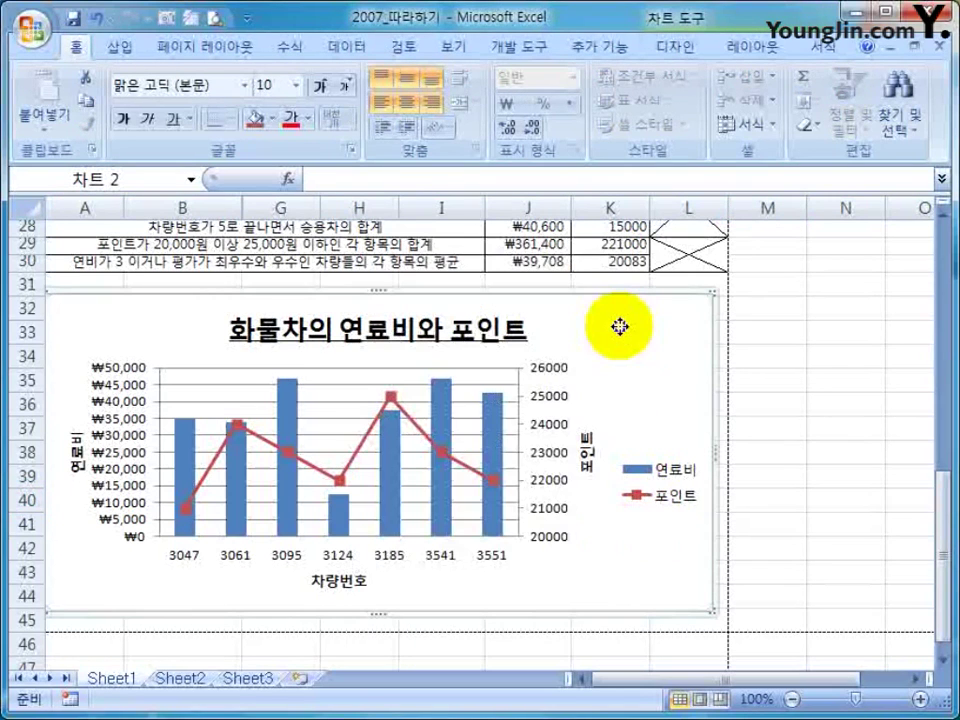
right_click(620, 327)
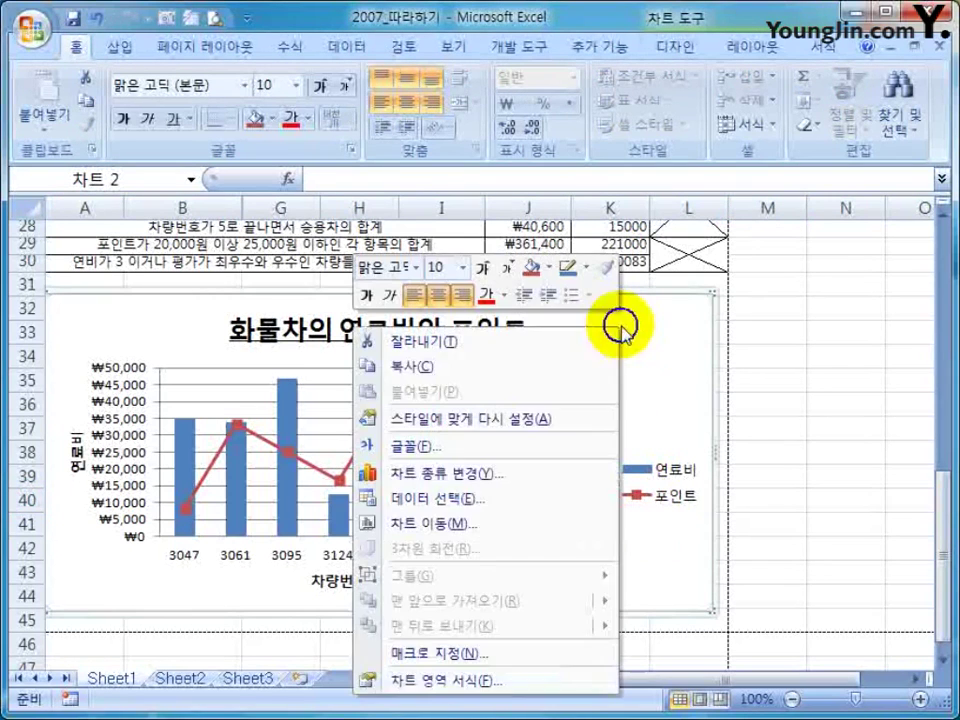
left_click(390, 680)
left_click(248, 143)
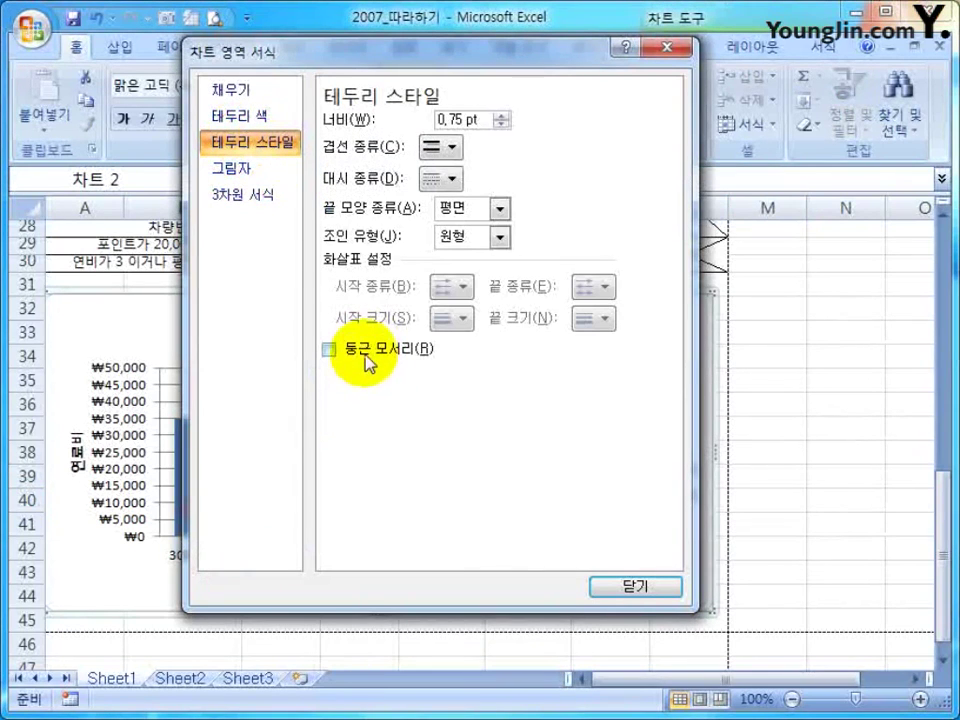
left_click(366, 354)
- Apply the first outer (바깥쪽) shadow preset, offset toward the lower right, to the chart area
left_click(240, 168)
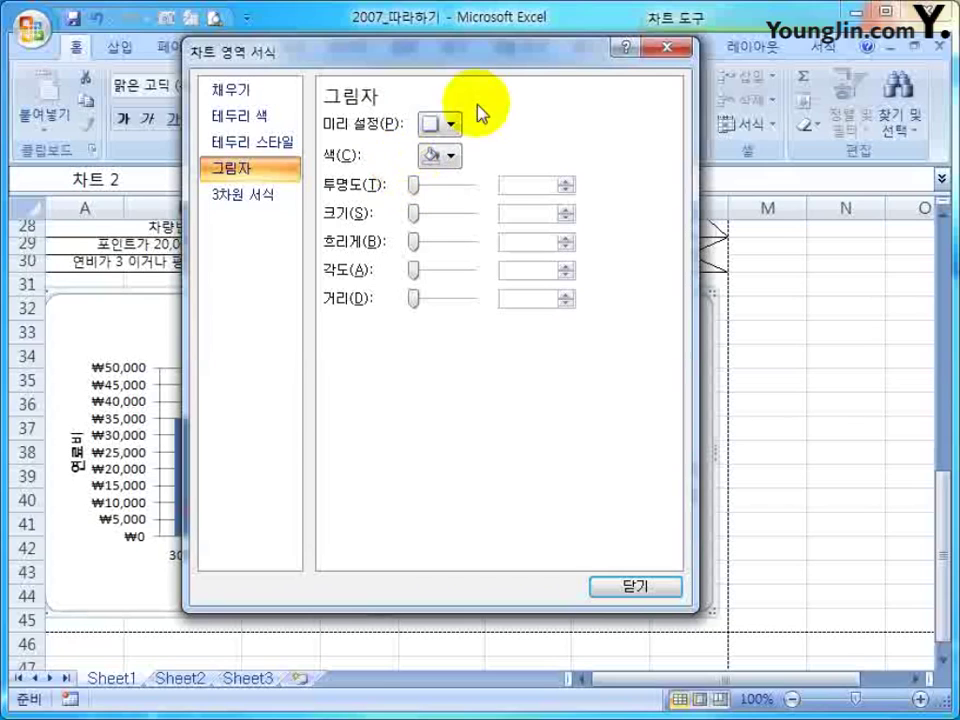
left_click_drag(476, 52, 484, 0)
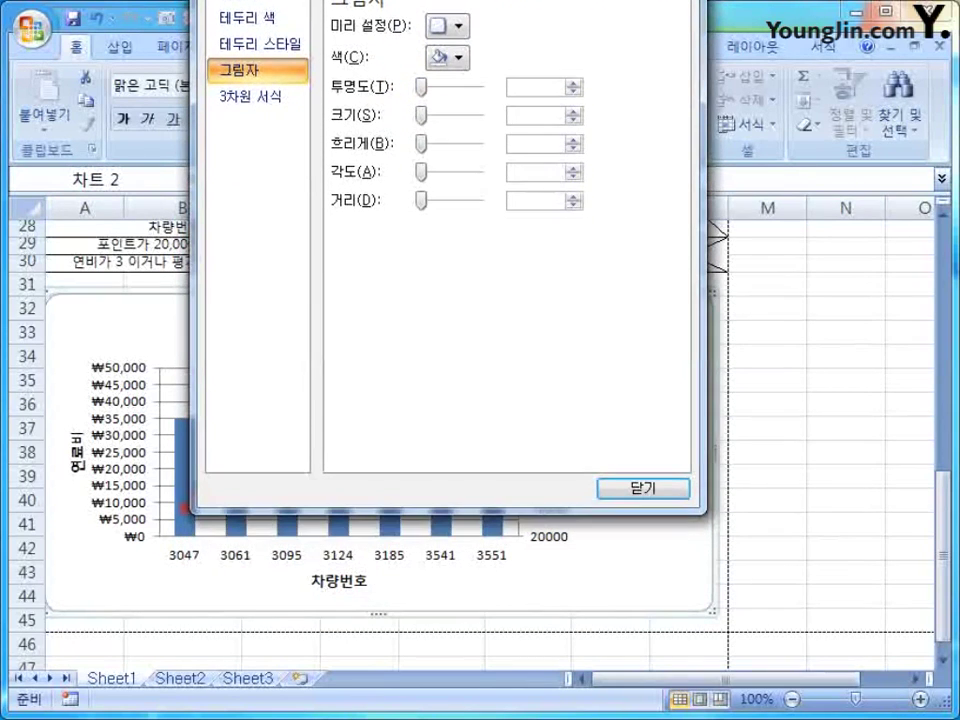
left_click(447, 27)
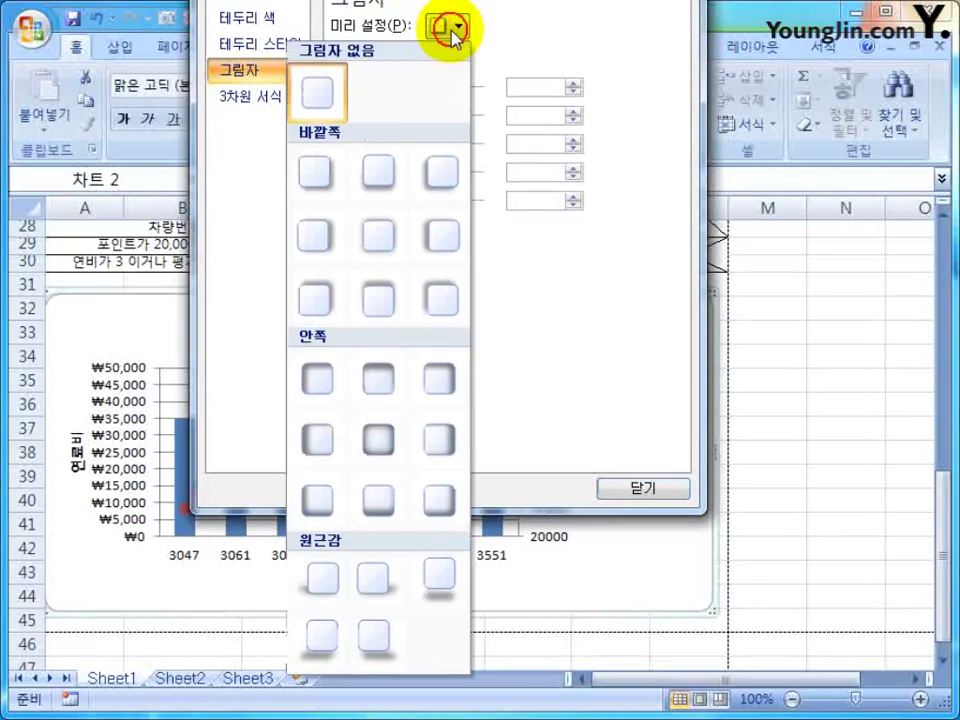
left_click(316, 175)
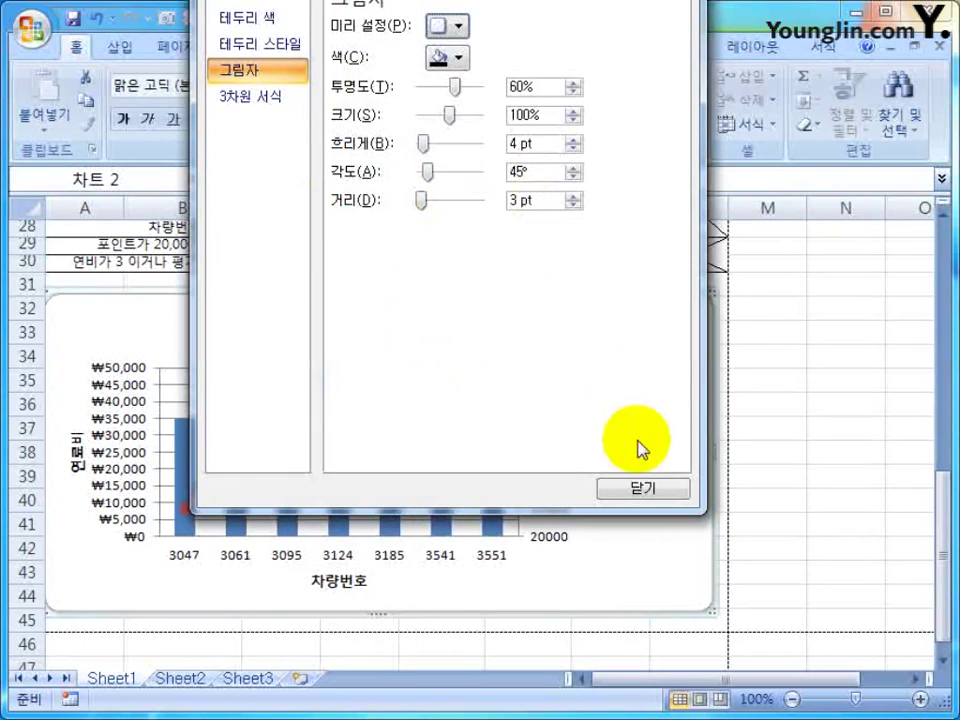
left_click(640, 488)
left_click(795, 505)
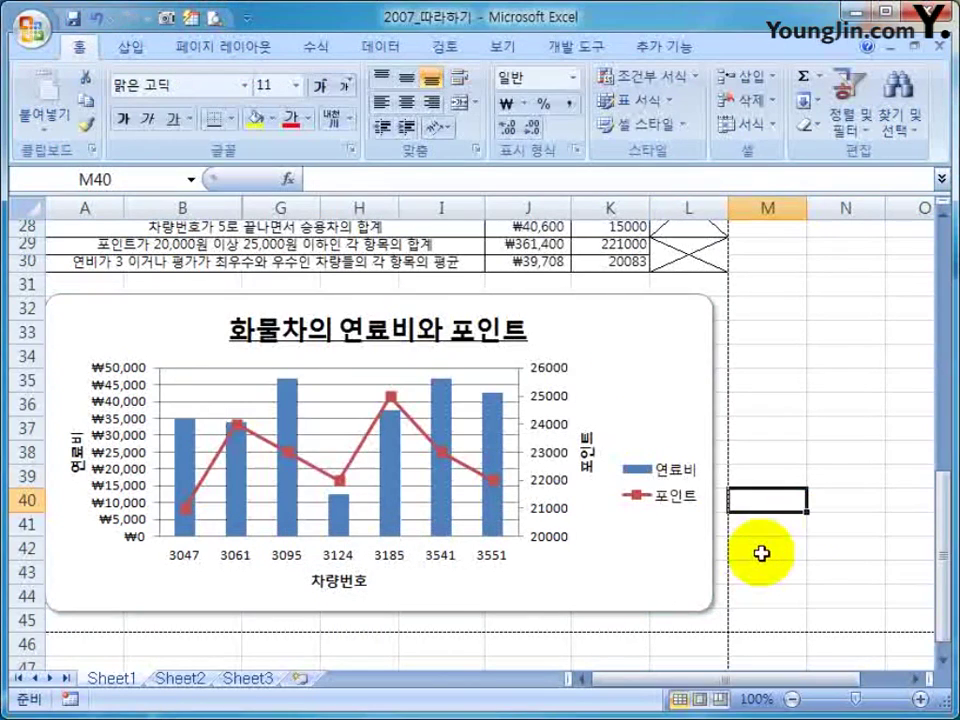
- Enlarge the chart slightly from its lower-right corner so its bottom edge reaches the end of row 45
left_click(669, 596)
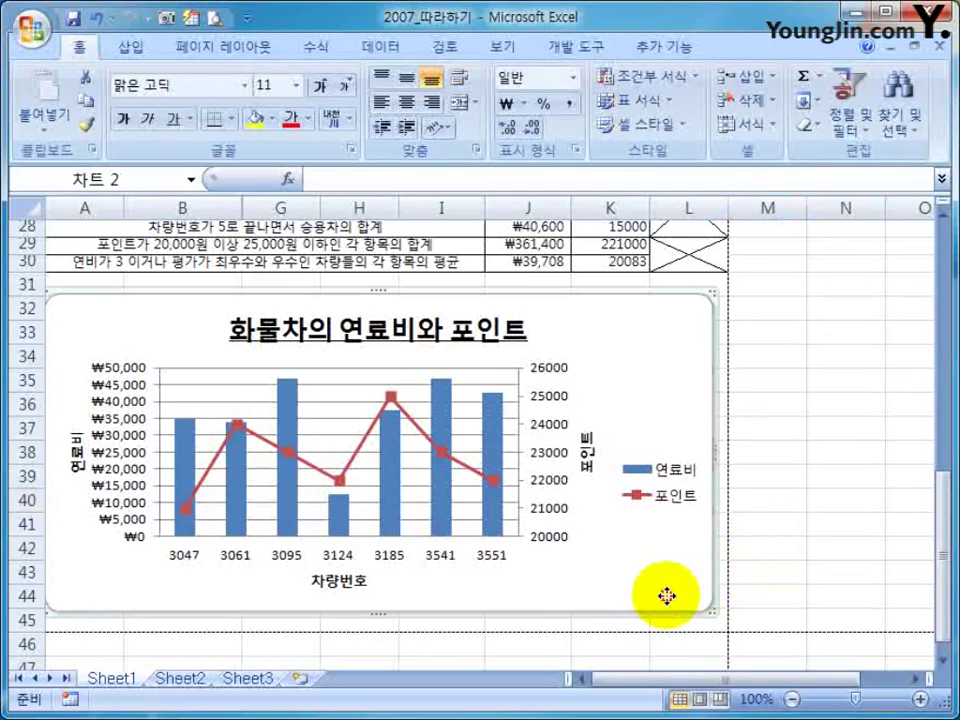
left_click_drag(711, 619, 714, 621)
left_click(776, 540)
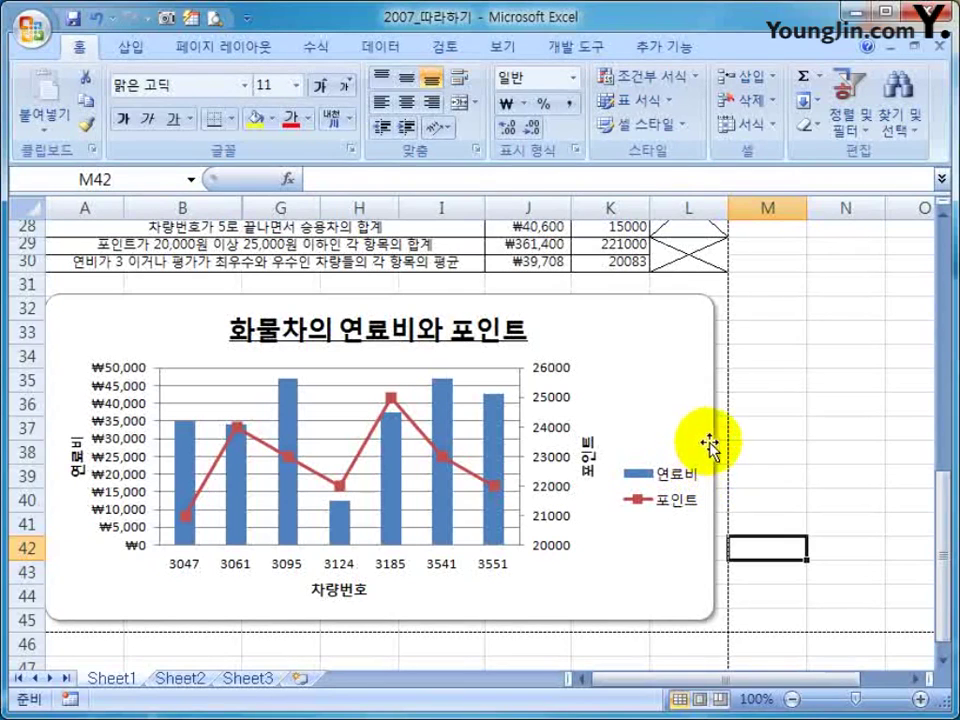
left_click(779, 470)
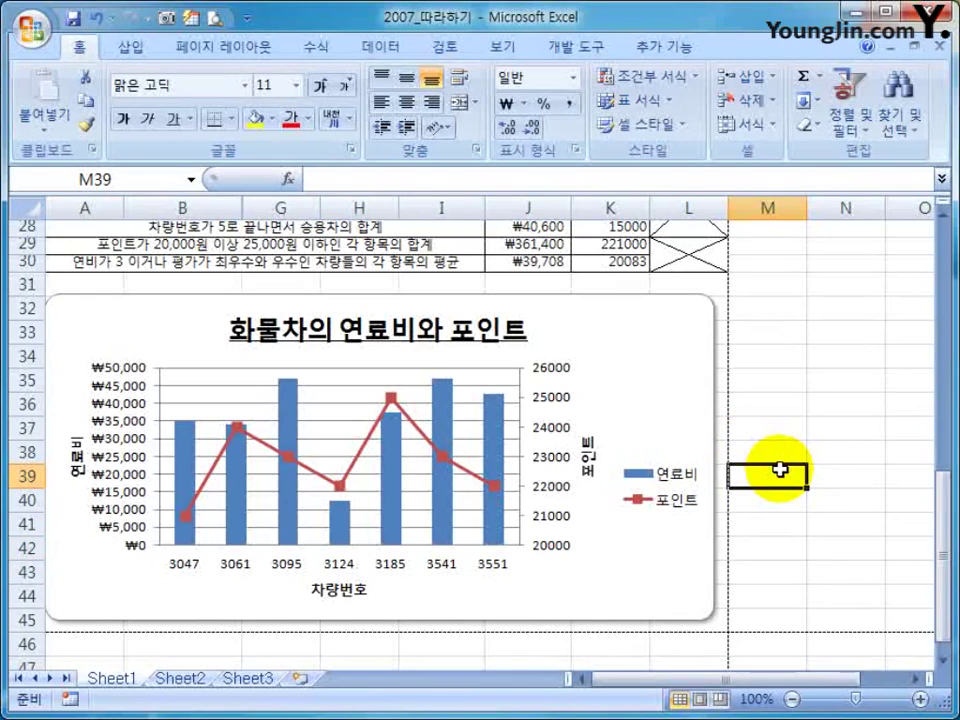
- Set the transparency (투명도) of the chart area's shadow to 0%
left_click(668, 380)
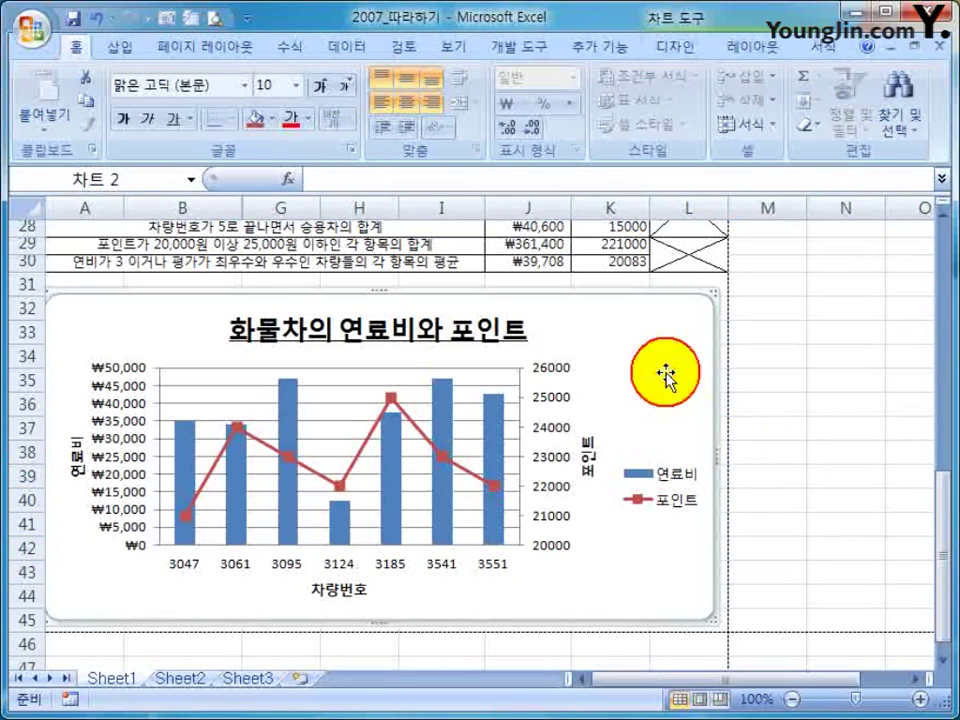
right_click(660, 320)
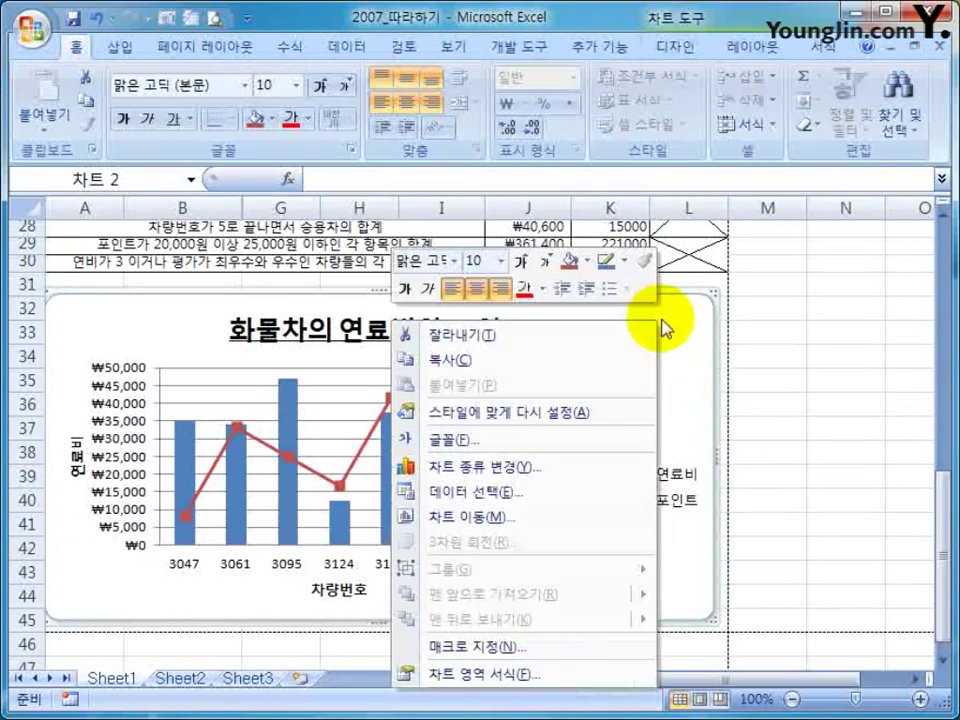
left_click(489, 673)
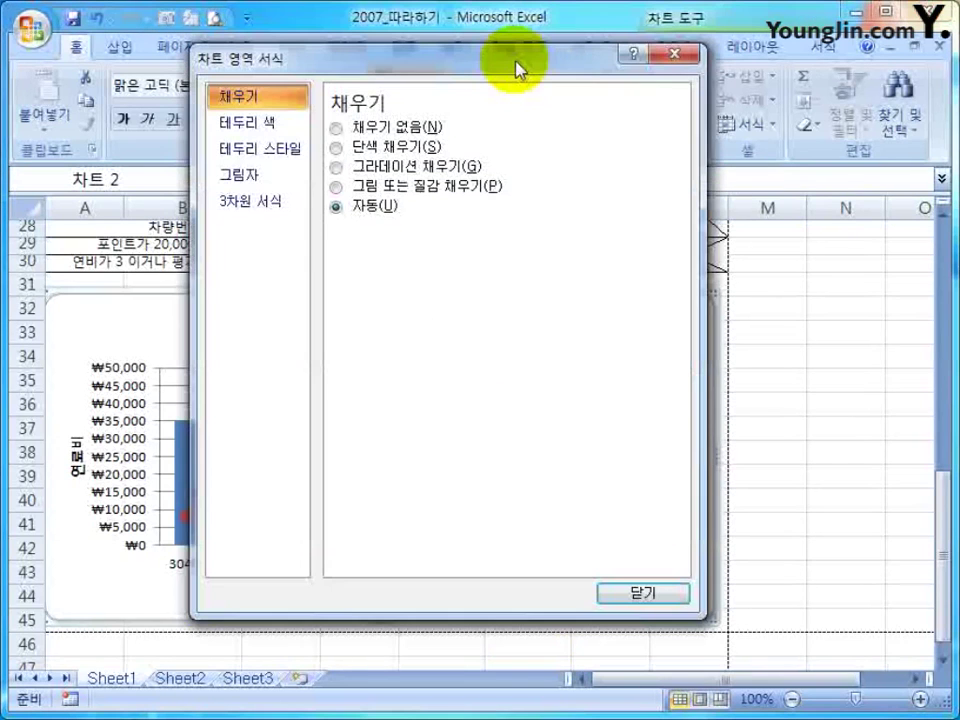
left_click(241, 176)
left_click_drag(455, 190, 392, 194)
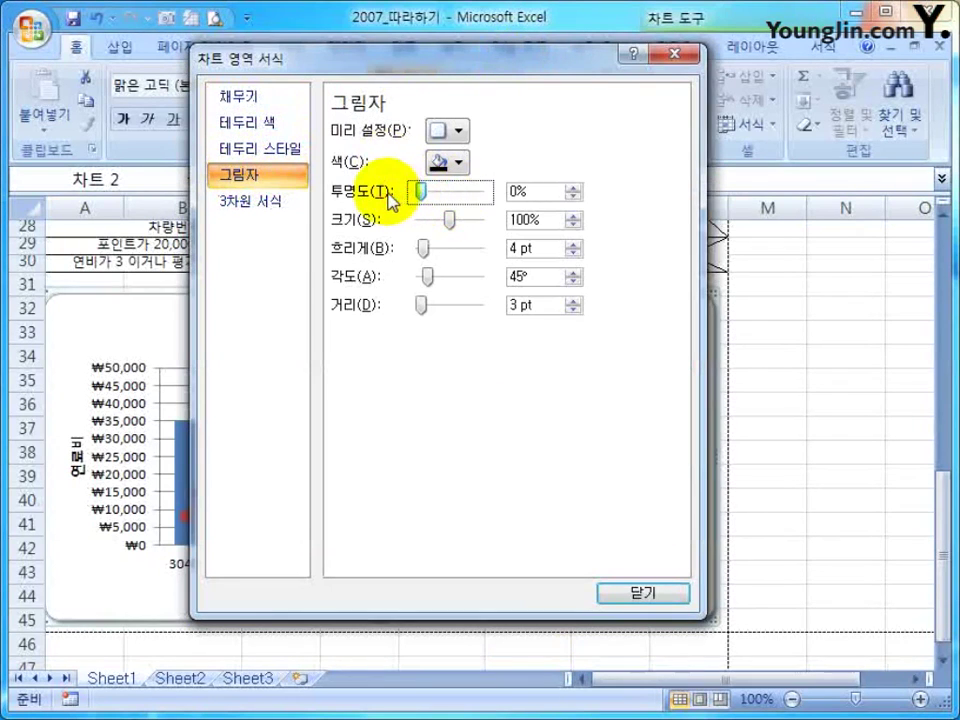
left_click(648, 592)
key("Escape")
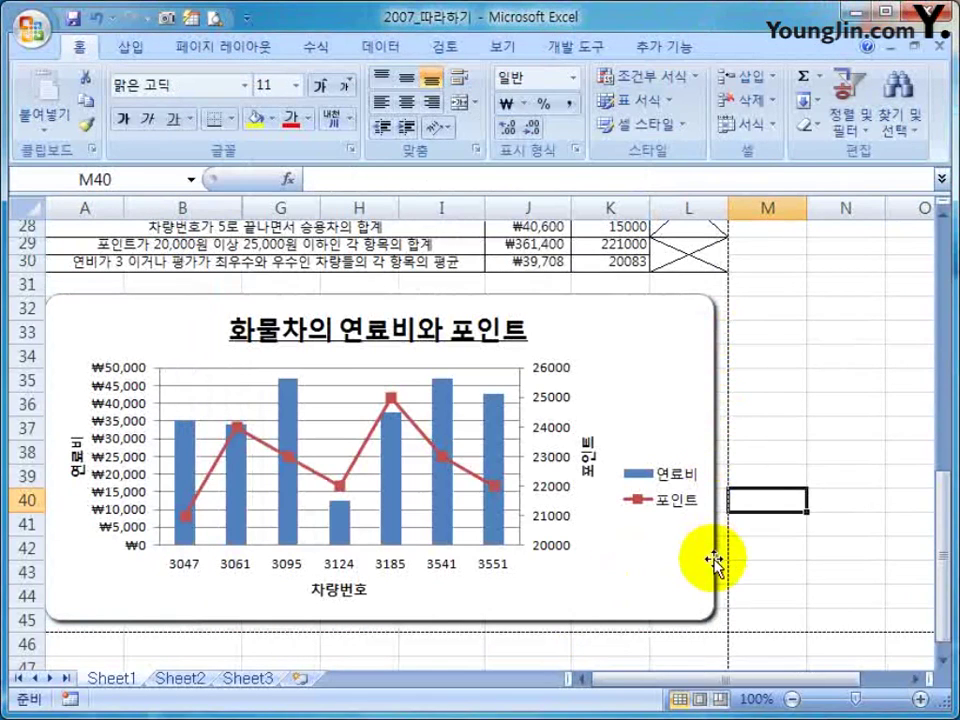
left_click(758, 477)
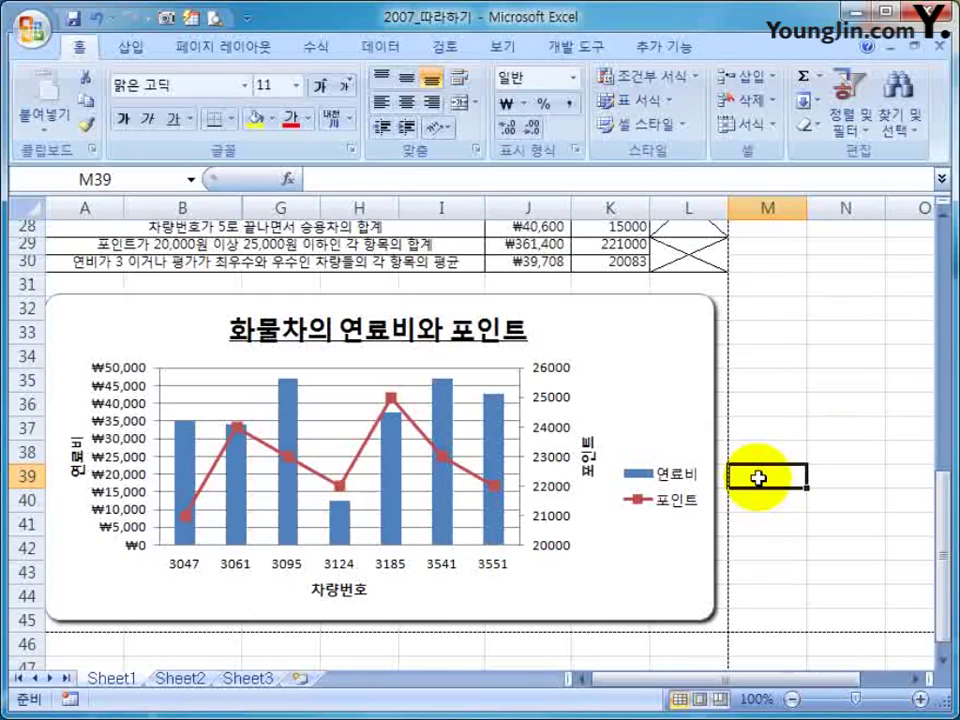
left_click(641, 370)
right_click(641, 370)
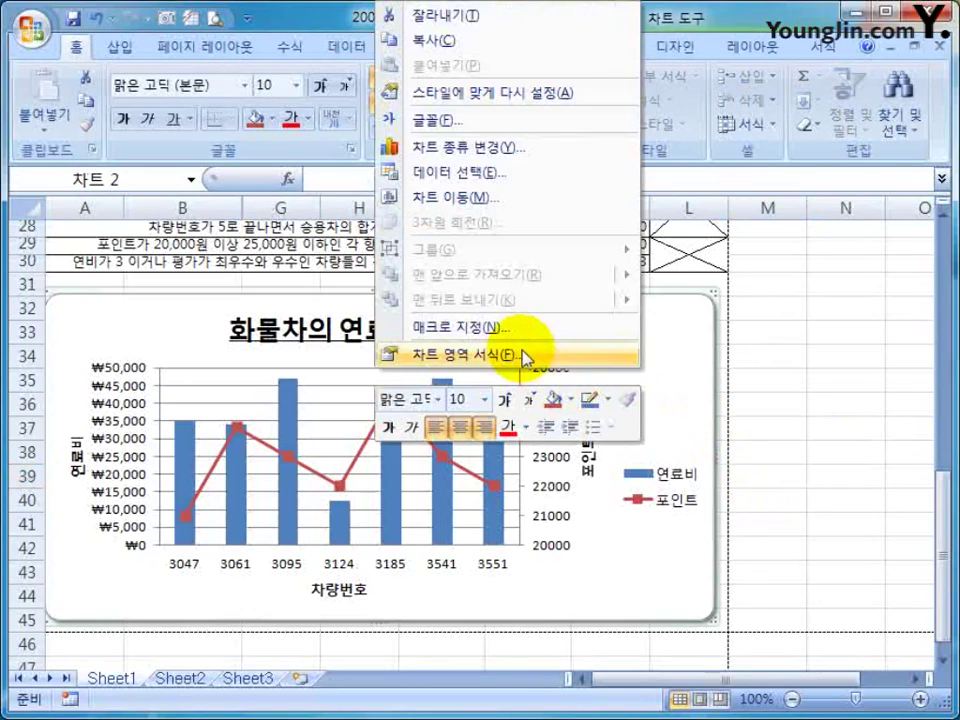
left_click(783, 502)
left_click(783, 502)
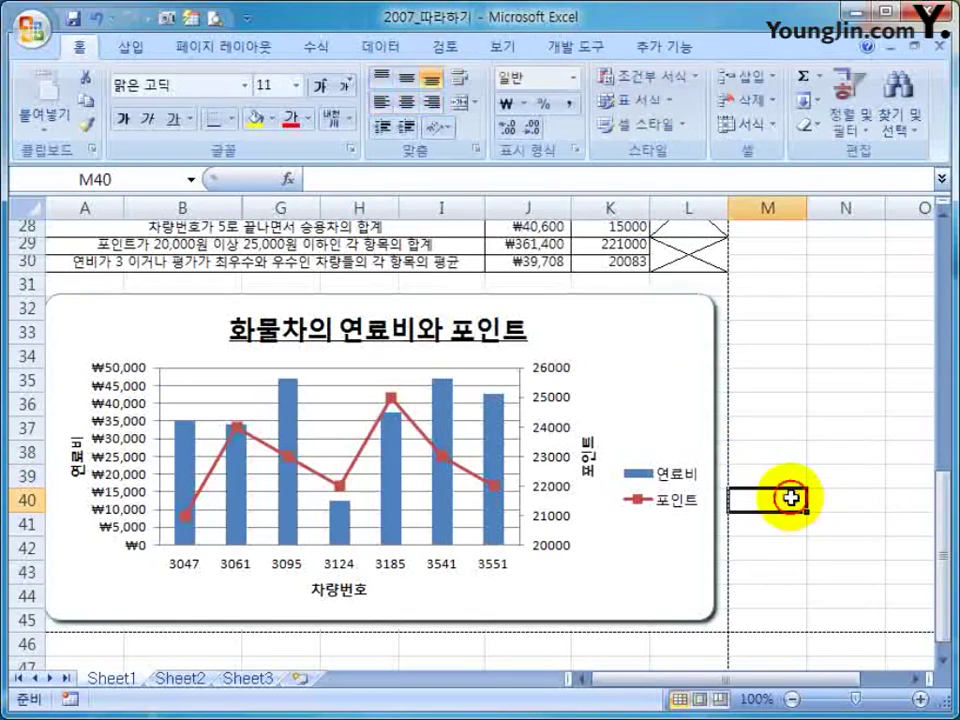
- Set the chart legend's position to the top (위쪽)
left_click(670, 489)
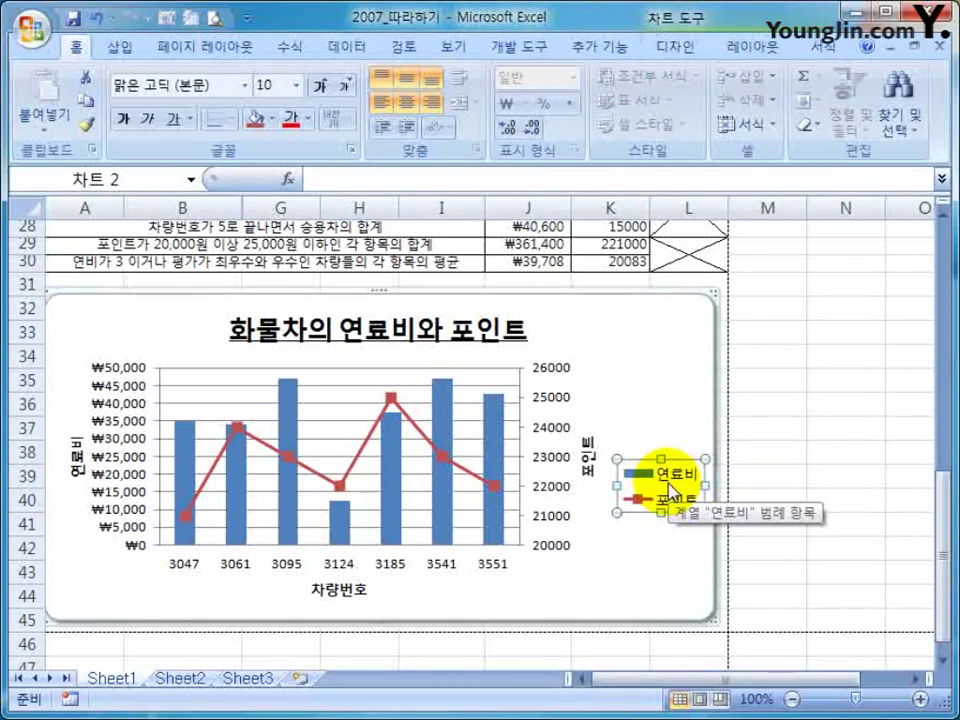
right_click(670, 489)
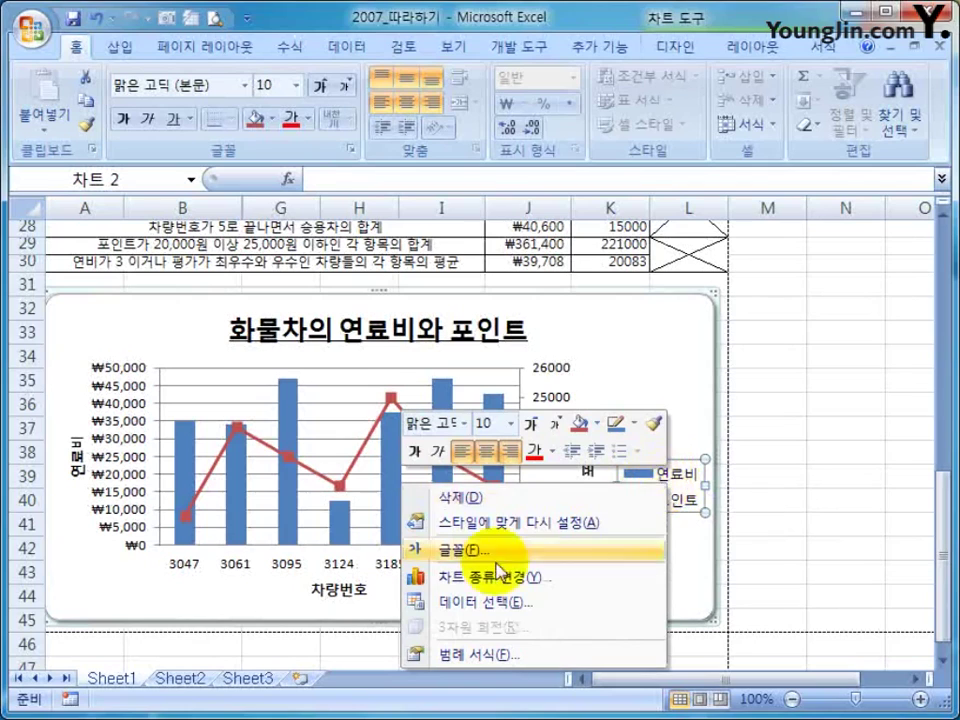
left_click(473, 647)
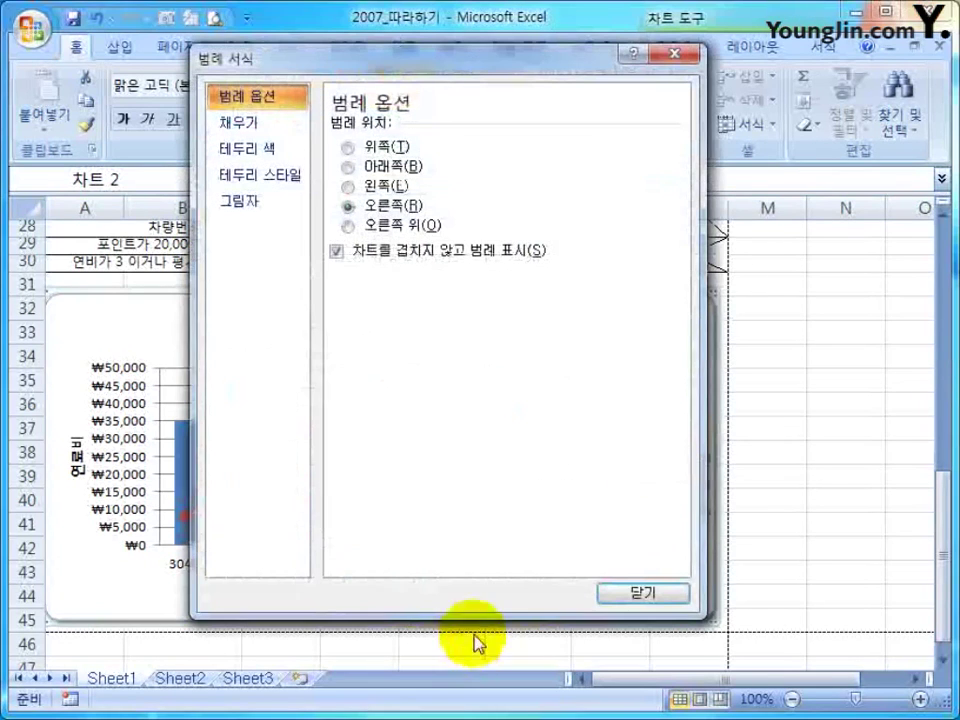
left_click(348, 146)
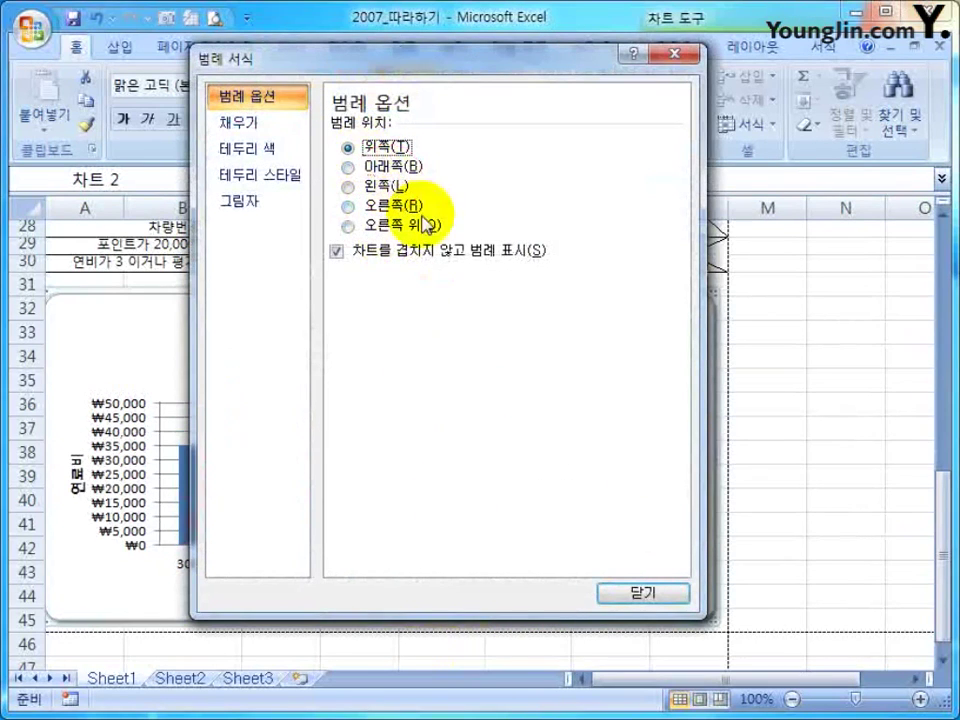
left_click(632, 594)
left_click(822, 480)
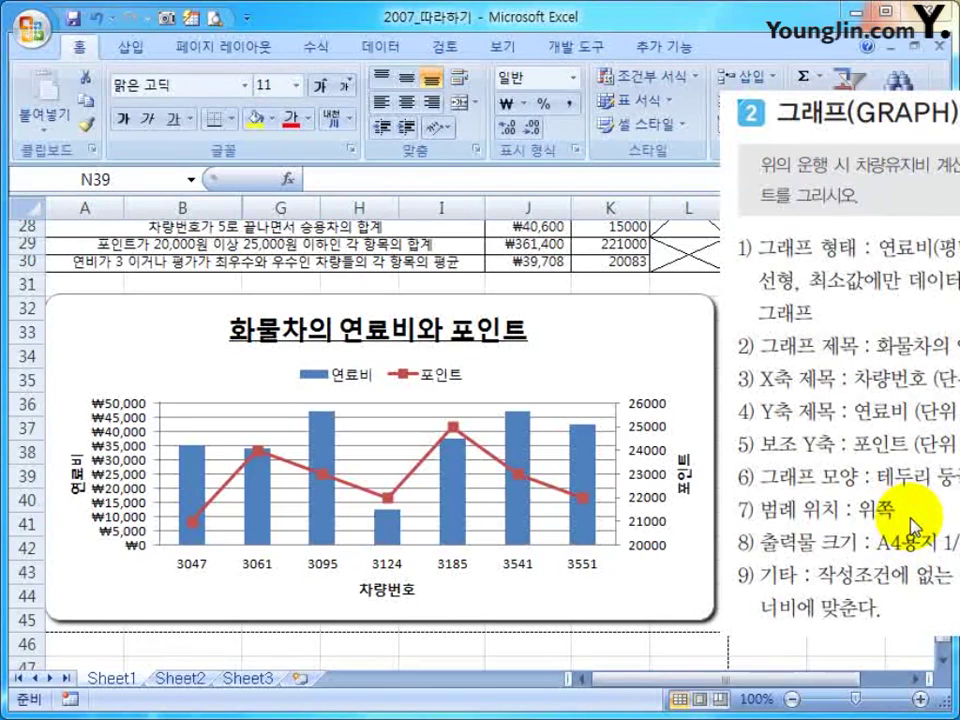
- Lower the chart's upper edge to row 36 to expose the criteria cells beneath, and stretch it back up into row 31
left_click(533, 300)
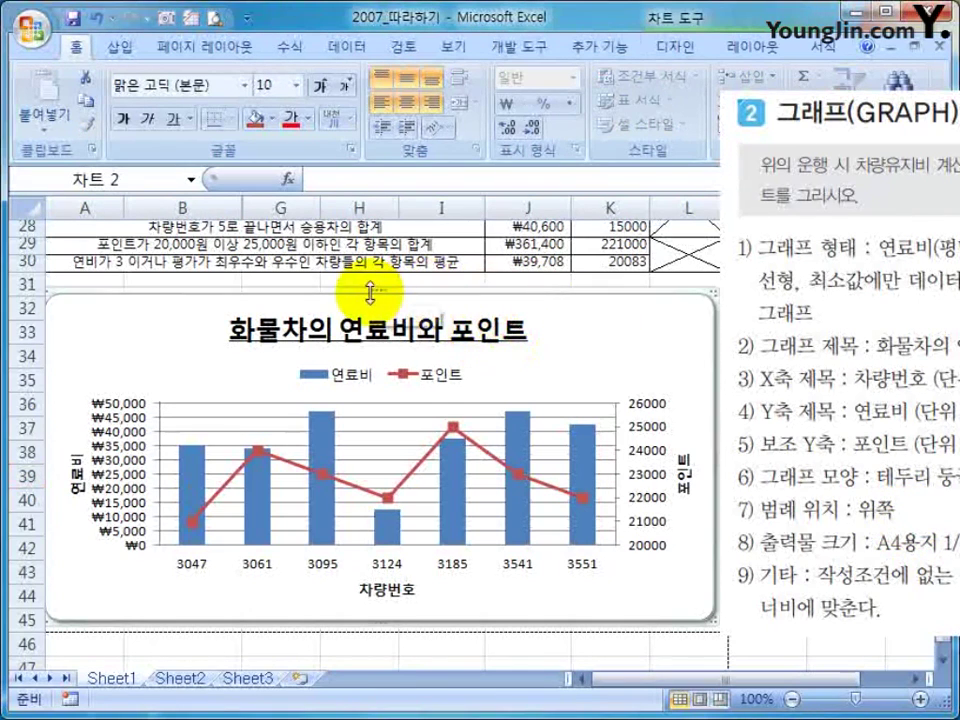
left_click_drag(369, 340, 369, 420)
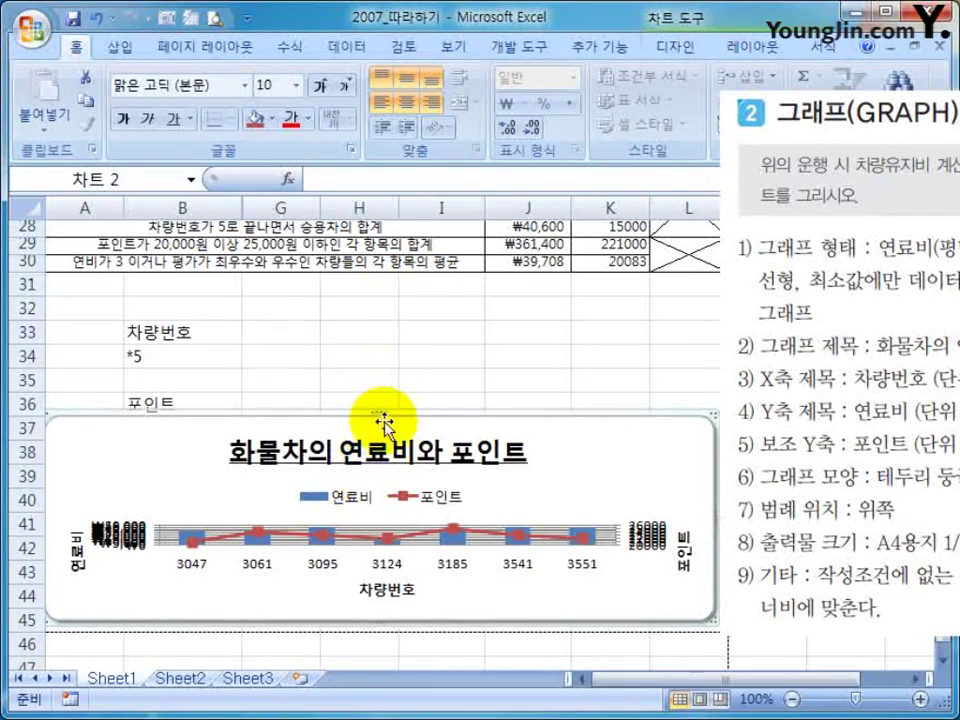
left_click_drag(375, 418, 376, 287)
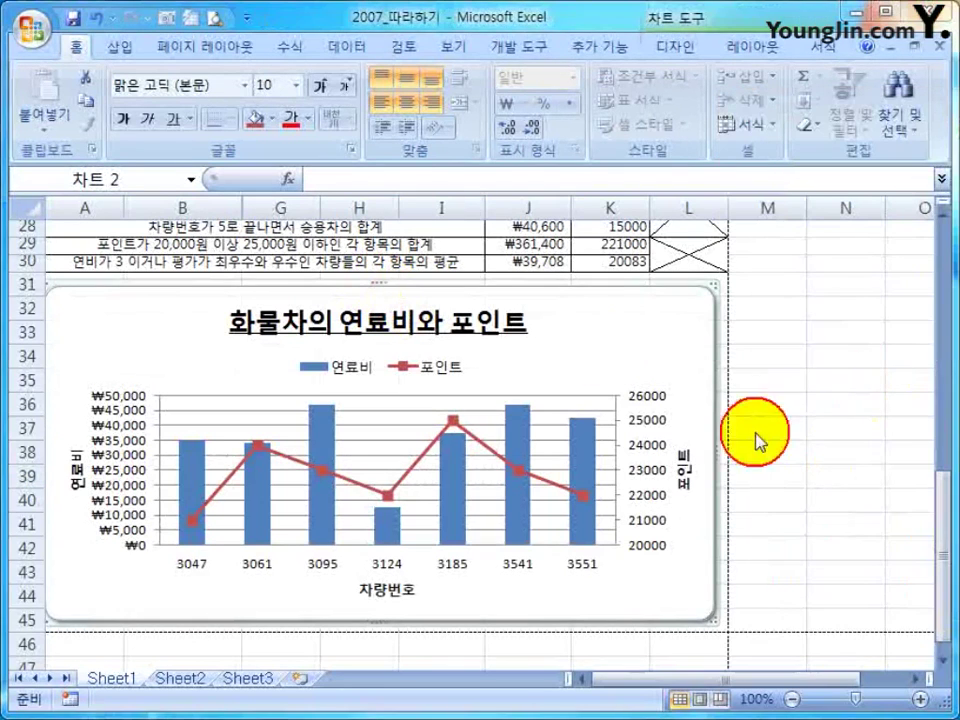
left_click(766, 500)
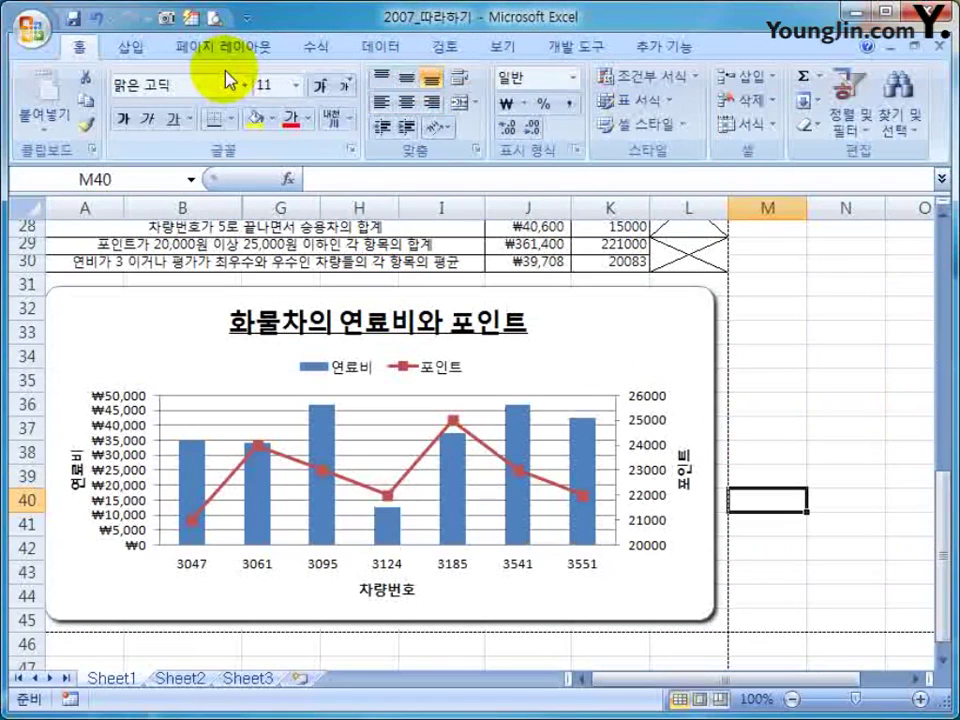
- Check the page layout of the table and chart in print preview, zooming in on the page
left_click(213, 17)
left_click(546, 433)
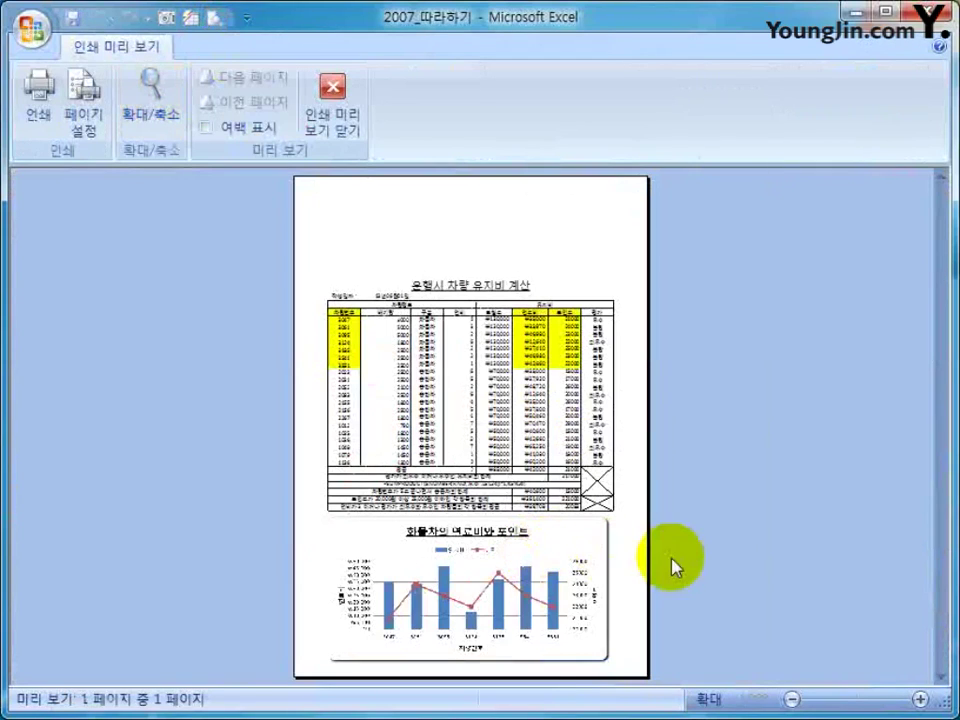
left_click(558, 484)
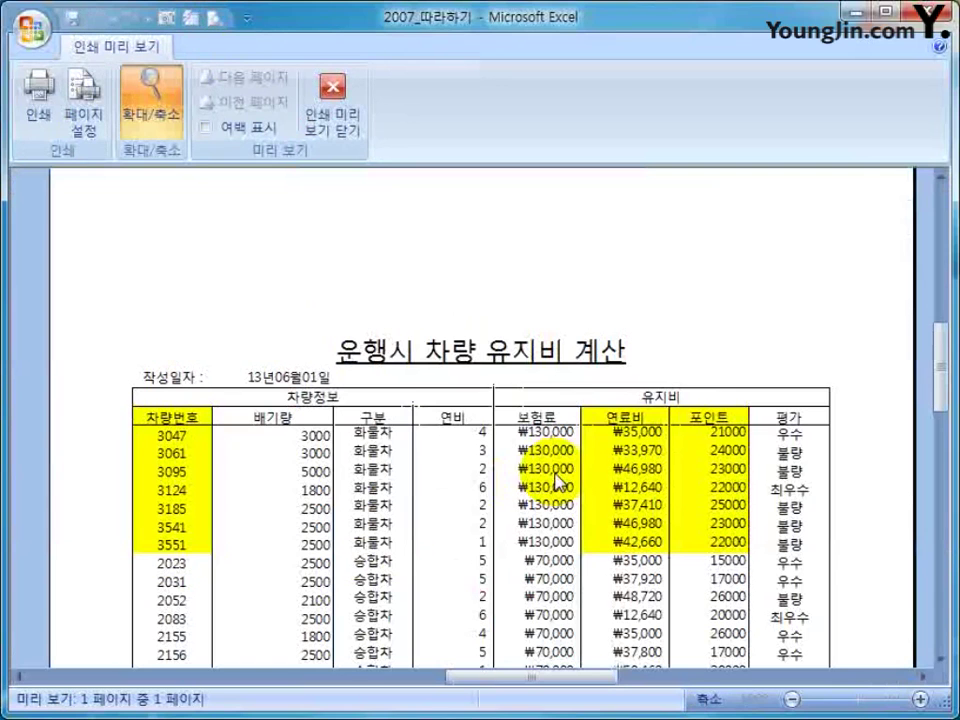
left_click(337, 115)
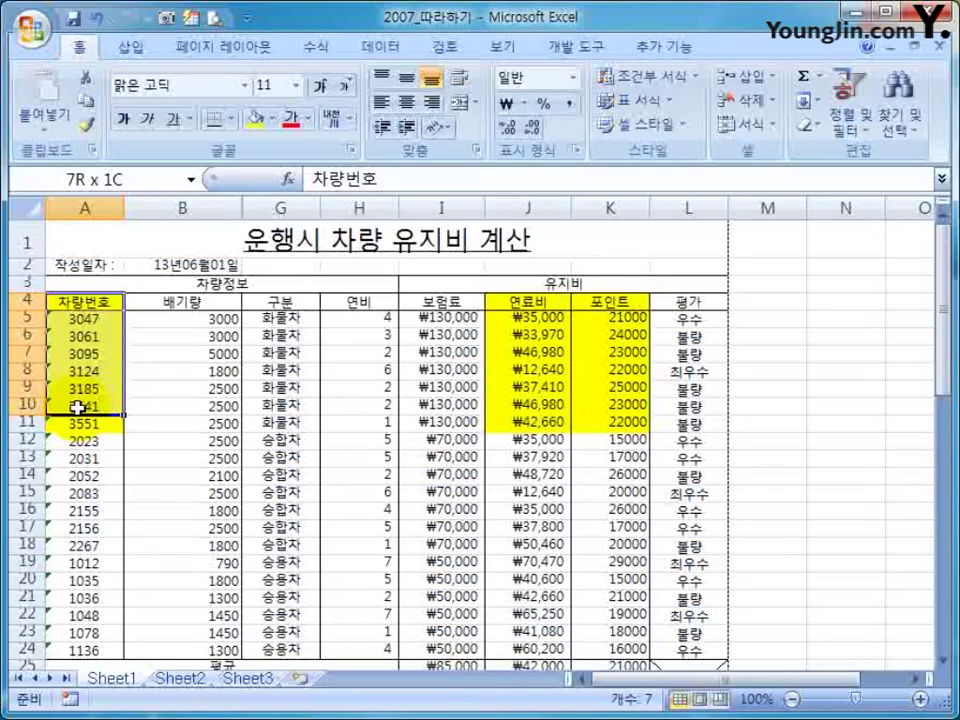
- Remove the yellow fill from A4:A11 and J4:K11 by setting them to no fill (채우기 없음)
left_click_drag(78, 407, 77, 422)
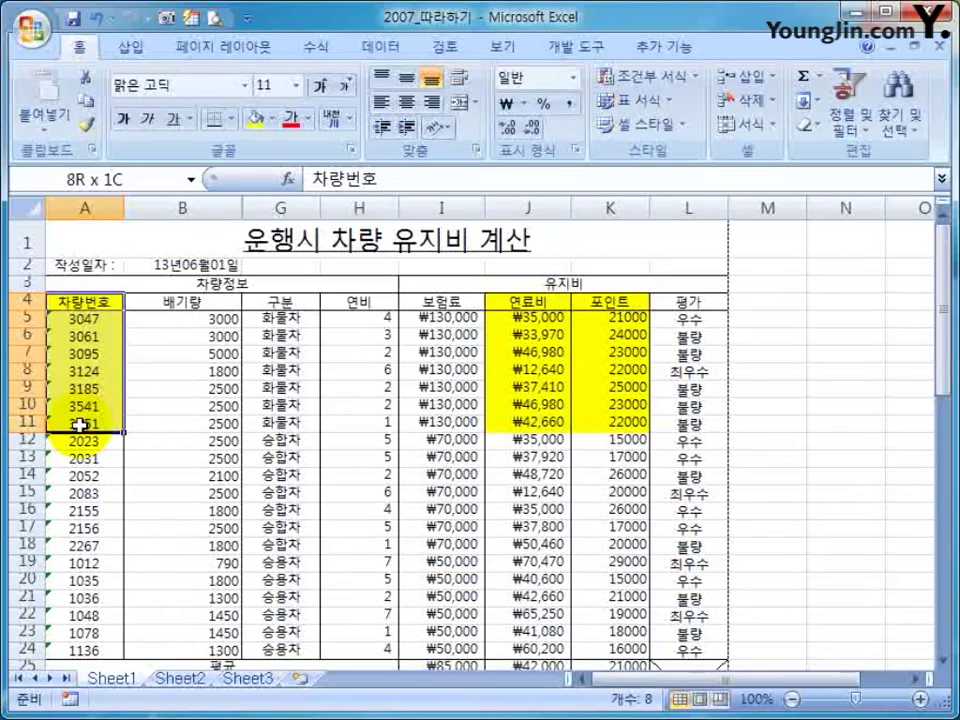
left_click(270, 117)
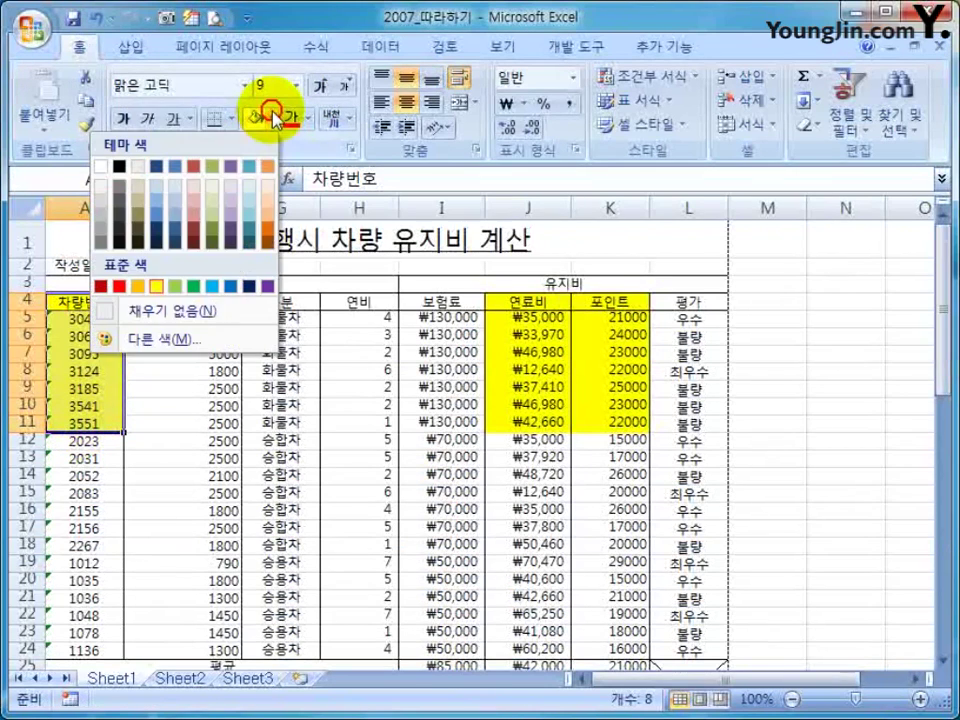
left_click(171, 309)
left_click_drag(528, 300, 610, 422)
key("F4")
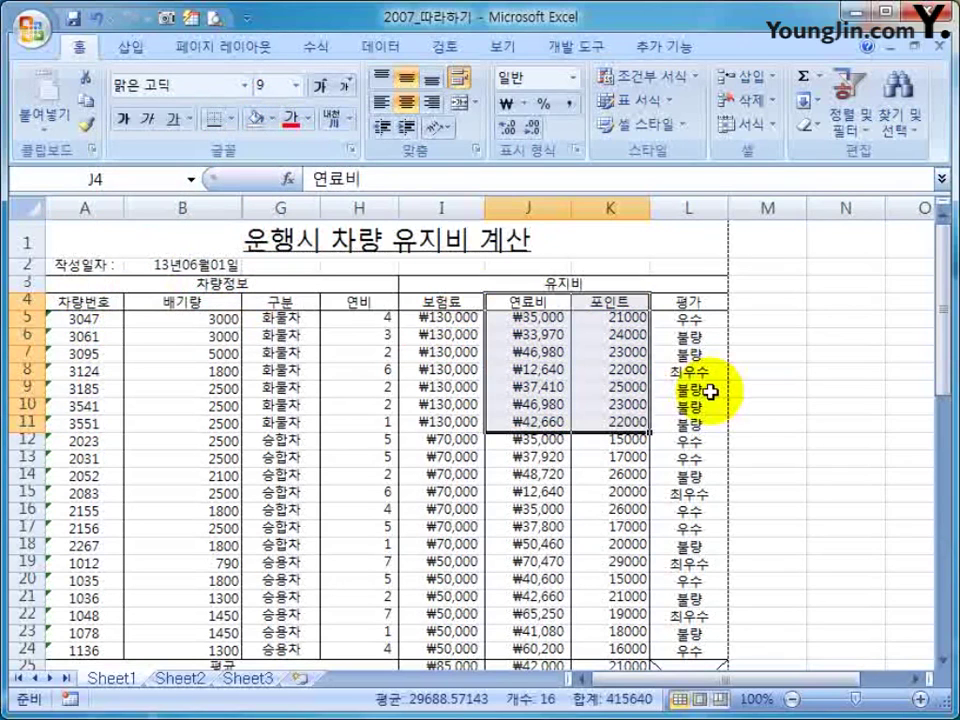
left_click(786, 392)
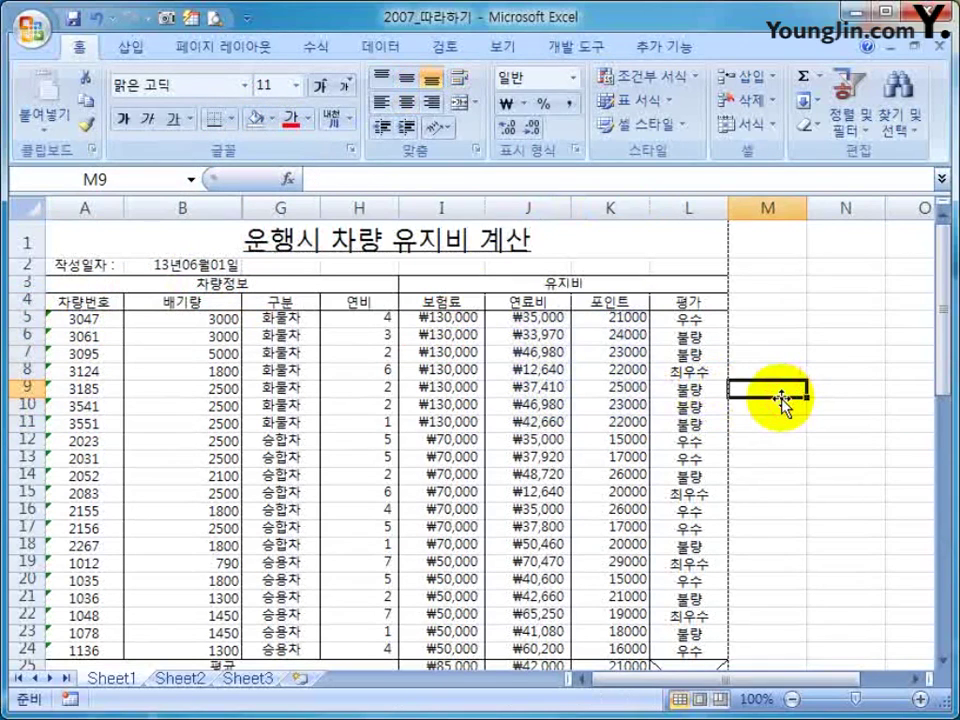
scroll(703, 388, "down", 10)
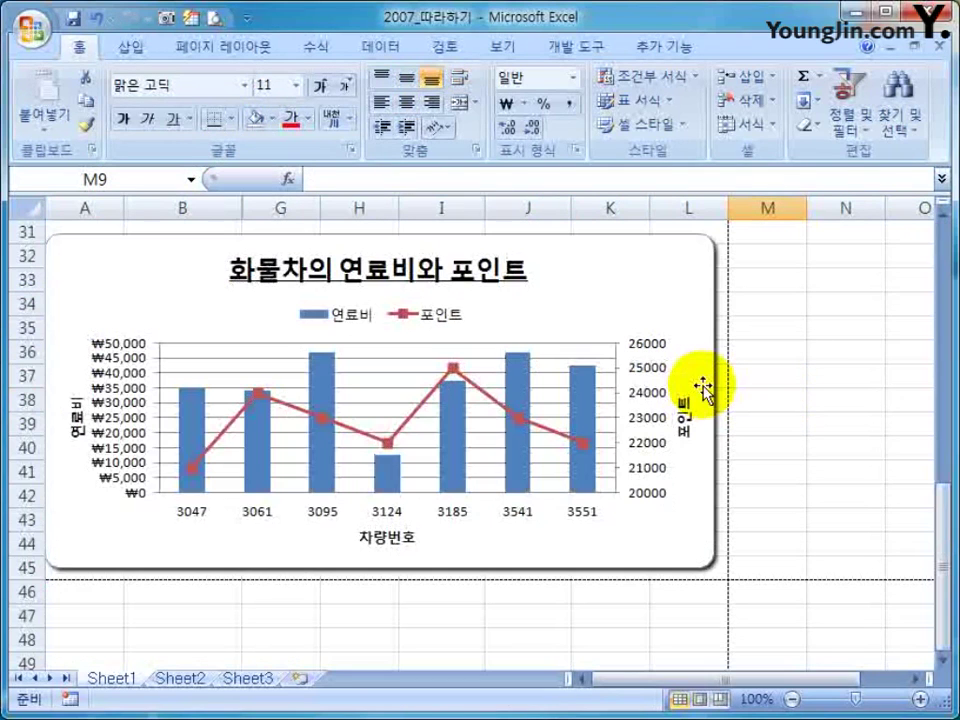
scroll(703, 388, "down", 1)
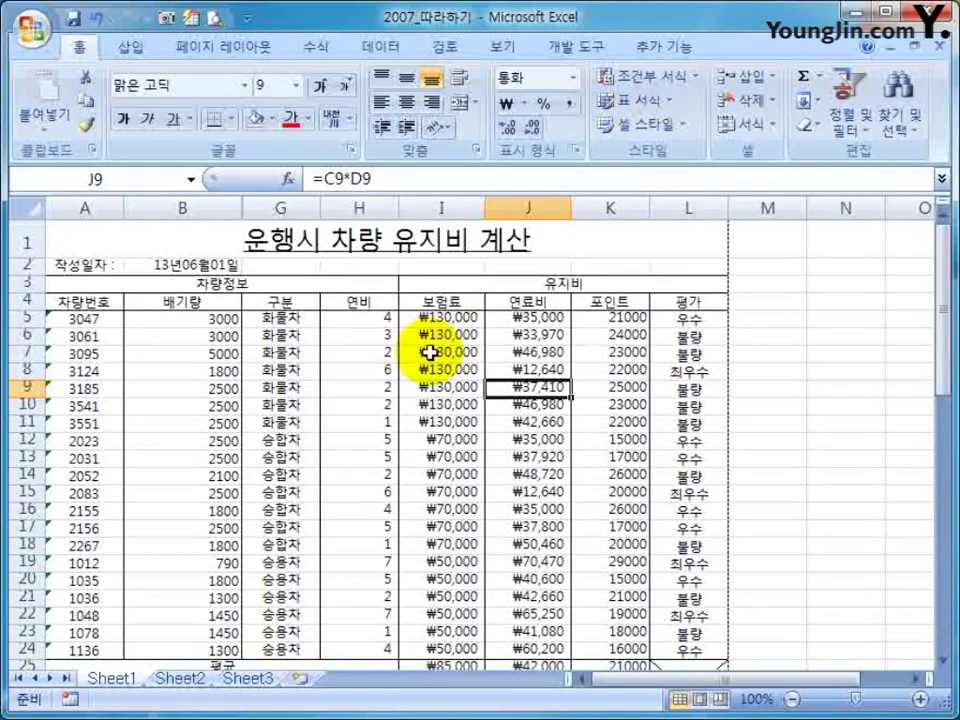
scroll(428, 353, "down", 8)
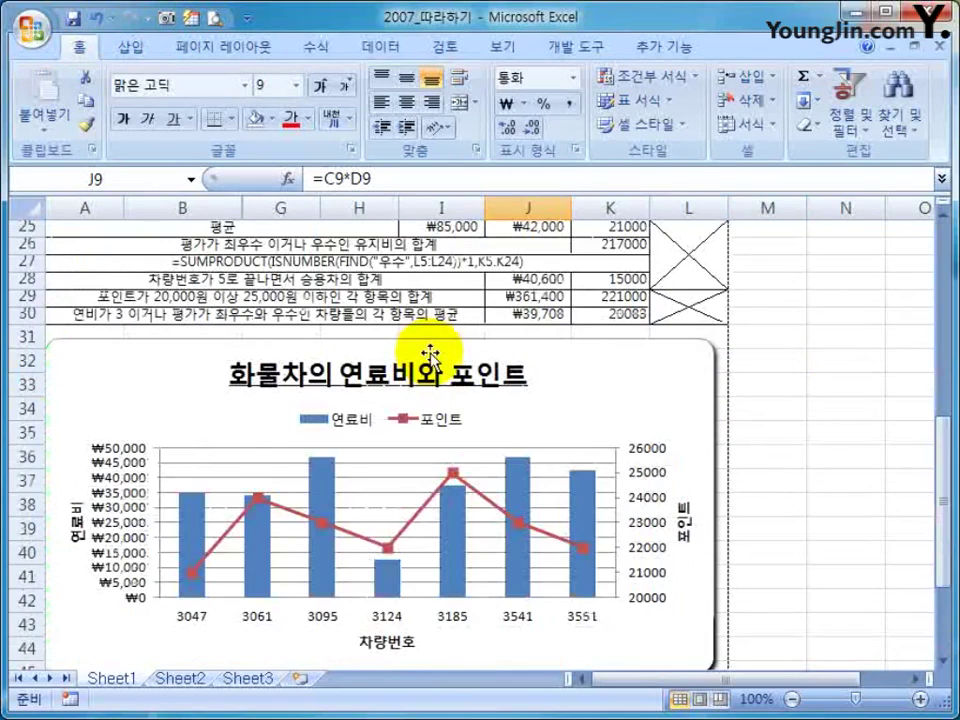
scroll(430, 355, "down", 1)
left_click(772, 360)
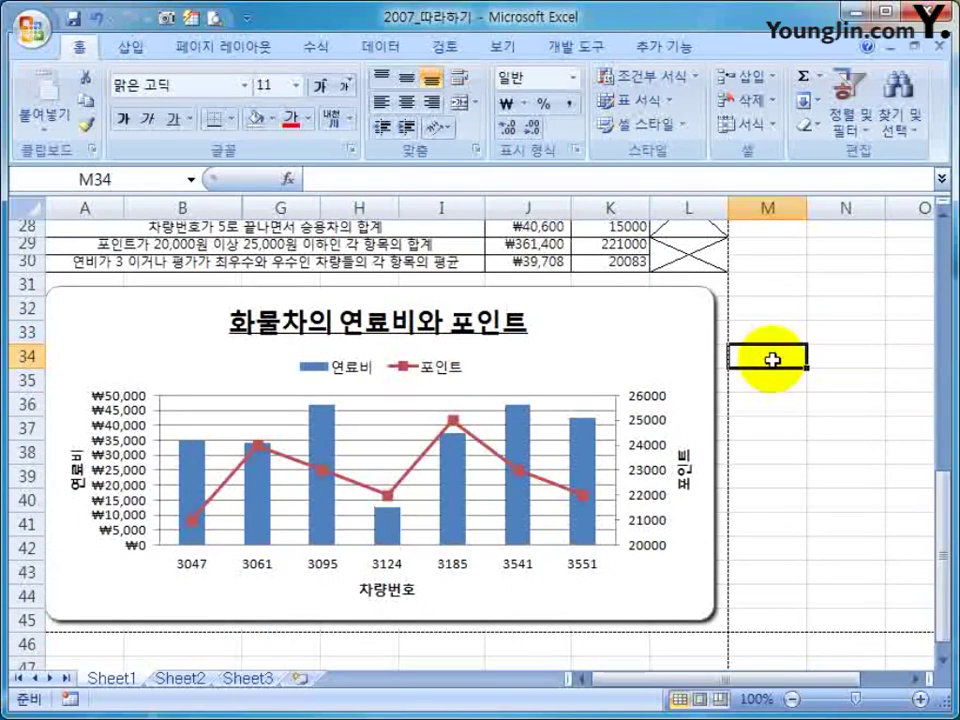